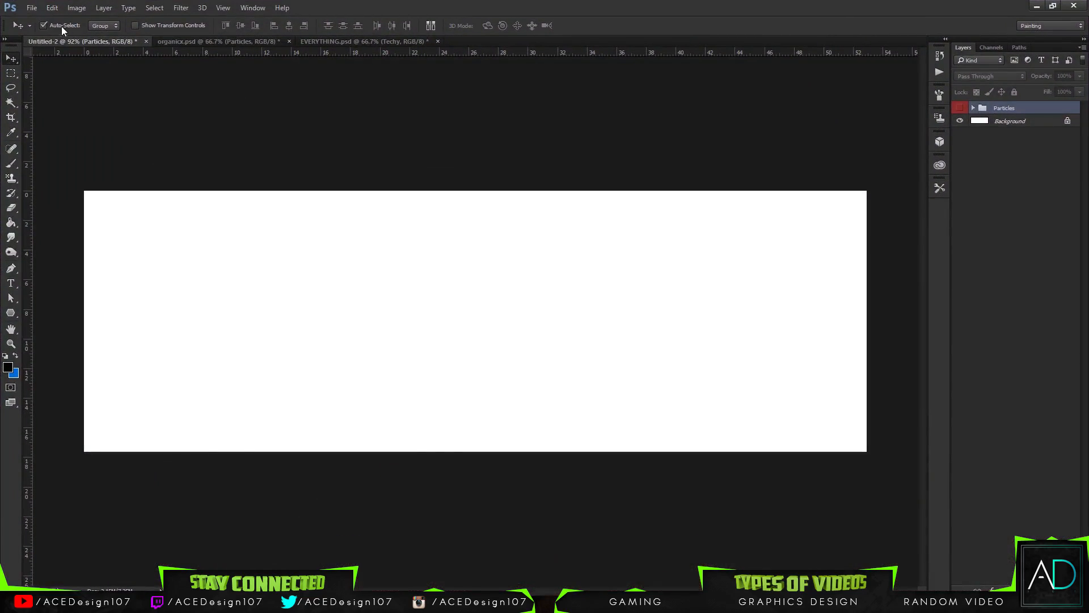
click(32, 7)
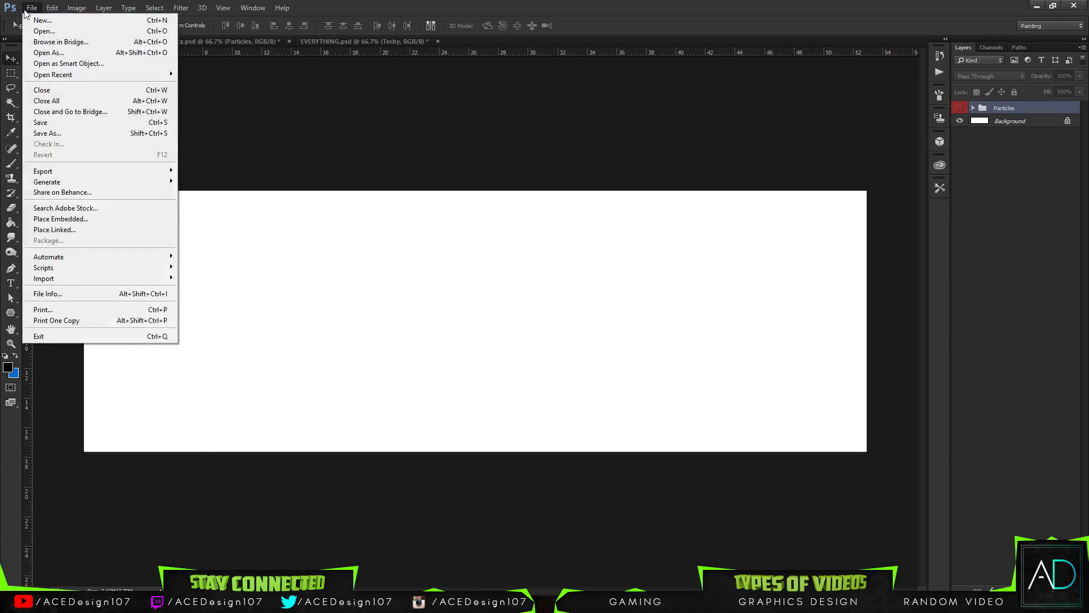
click(537, 304)
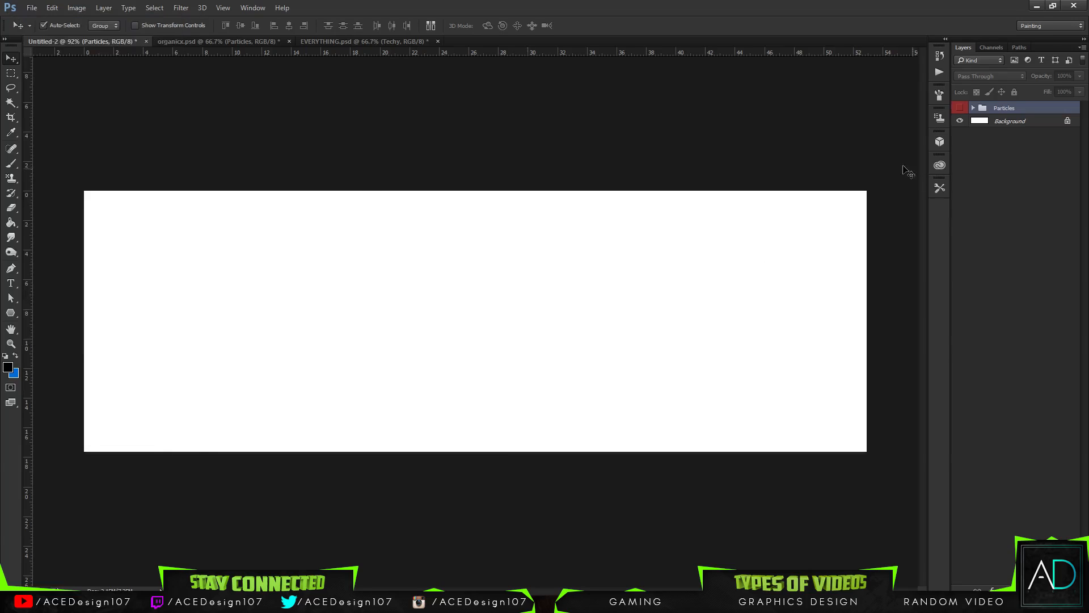
Show and expand the Particles group in the blank banner document and examine its particle layers.
click(960, 107)
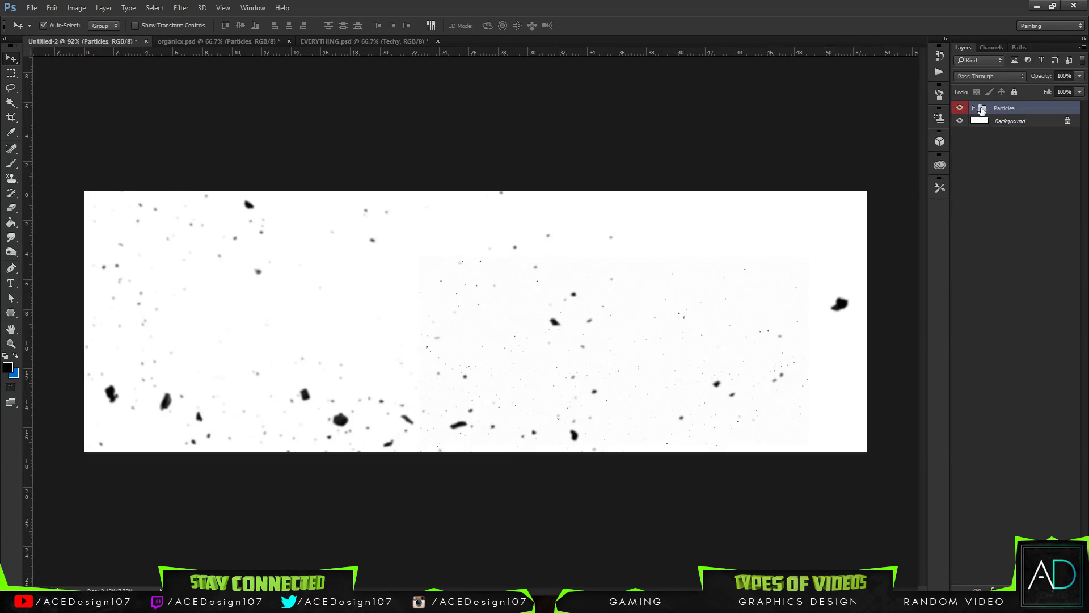
click(974, 108)
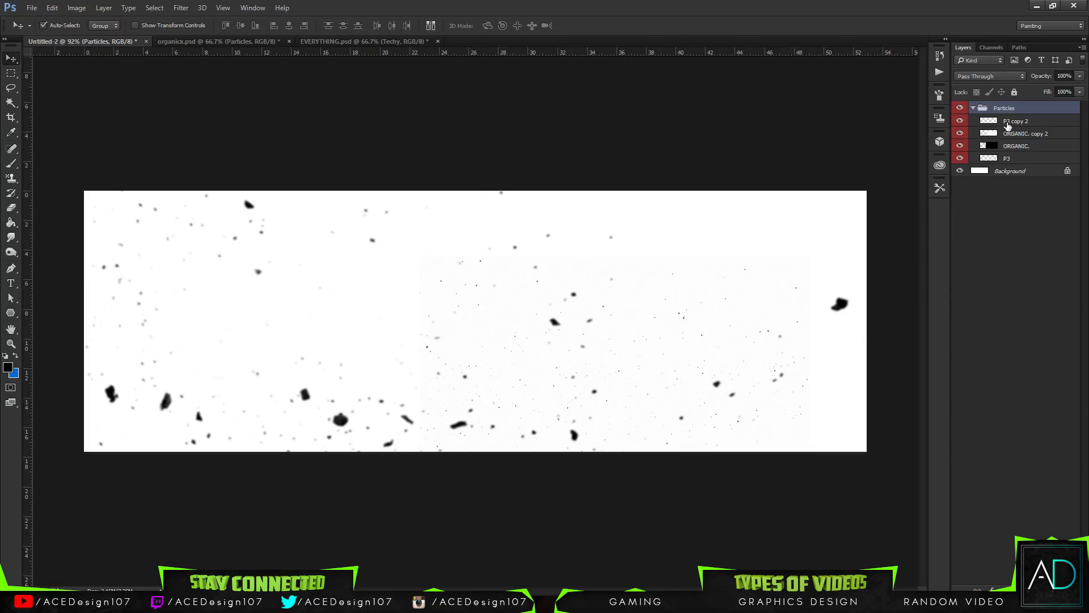
click(1007, 122)
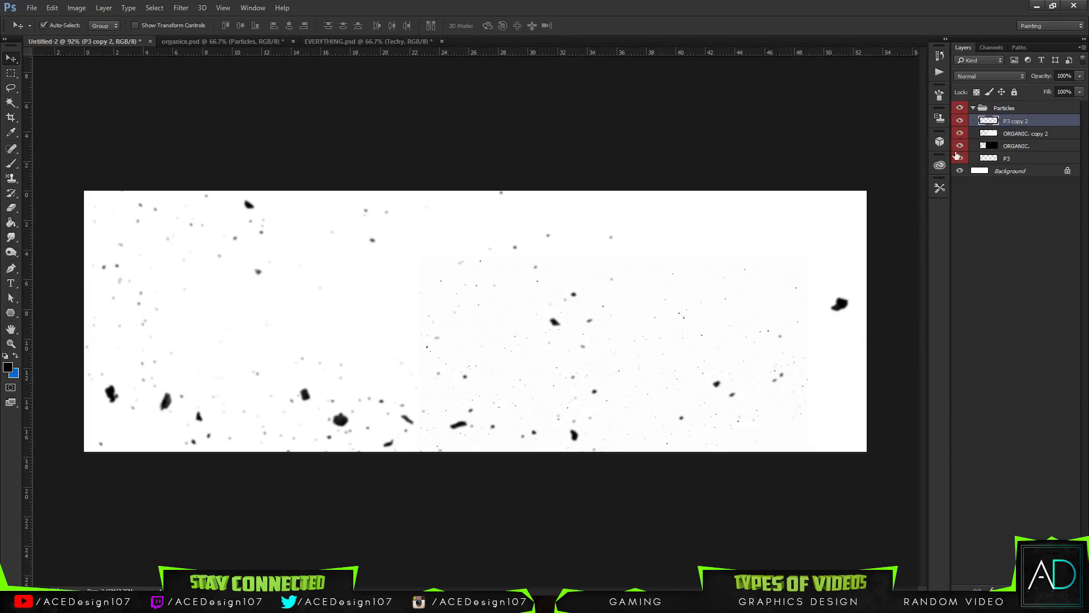
click(959, 133)
click(959, 134)
In organicx.psd, preview several of the ORGANIC. layers in the Particles group by switching their visibility on and off.
click(250, 38)
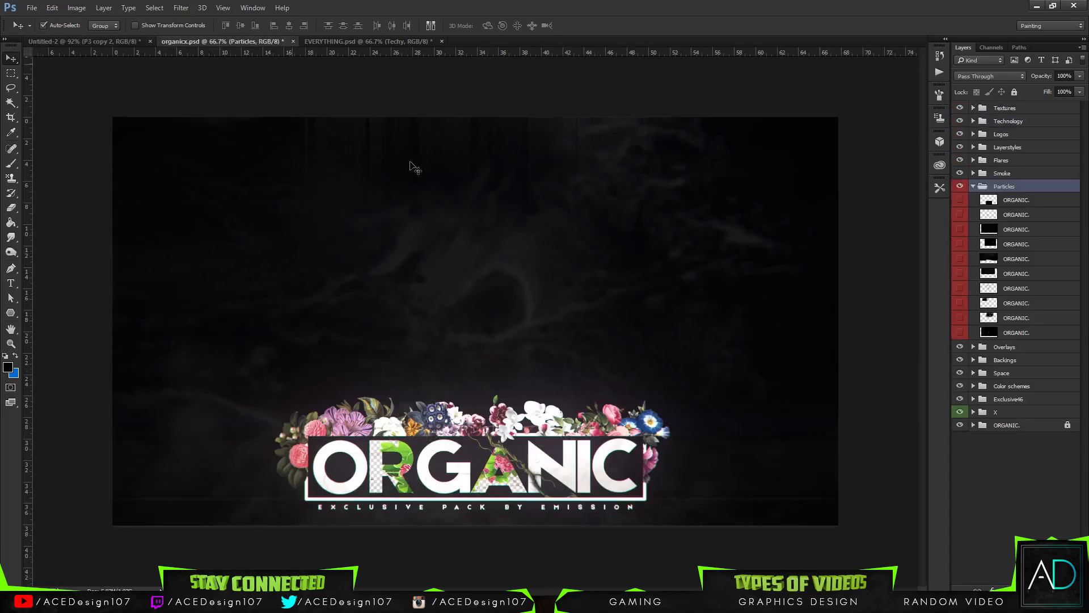
click(960, 200)
click(960, 216)
click(960, 215)
click(960, 245)
click(960, 245)
click(960, 245)
click(960, 258)
click(960, 245)
click(960, 258)
In EVERYTHING.psd, preview the P3 particle layer by switching its visibility off and on.
click(341, 41)
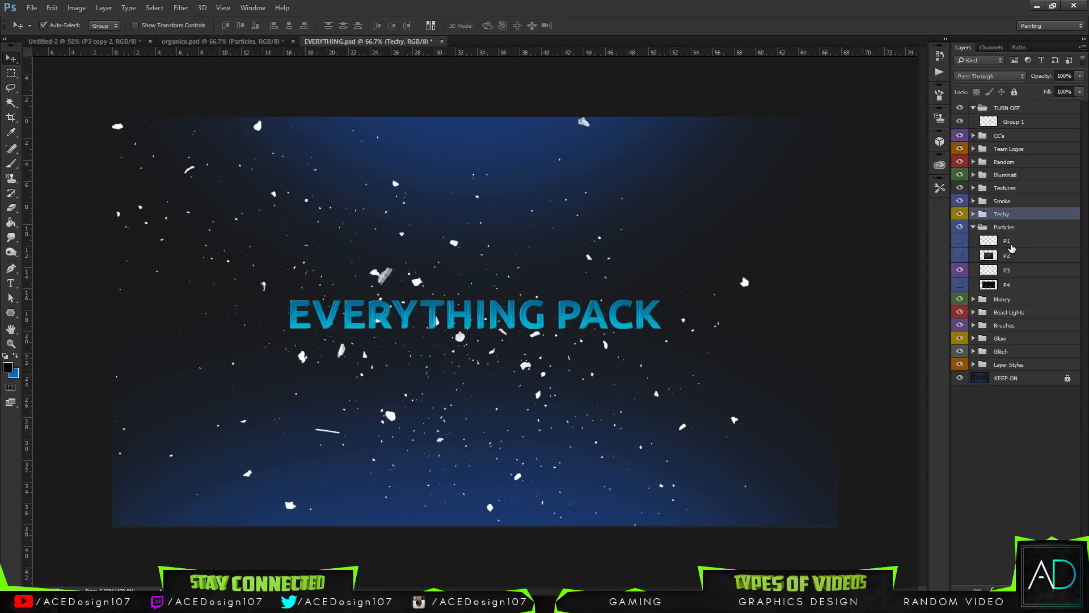
click(960, 270)
click(960, 271)
click(960, 270)
click(960, 270)
click(960, 270)
click(960, 270)
click(960, 270)
Return to the Untitled-2 document, then hide and collapse its Particles group.
click(73, 42)
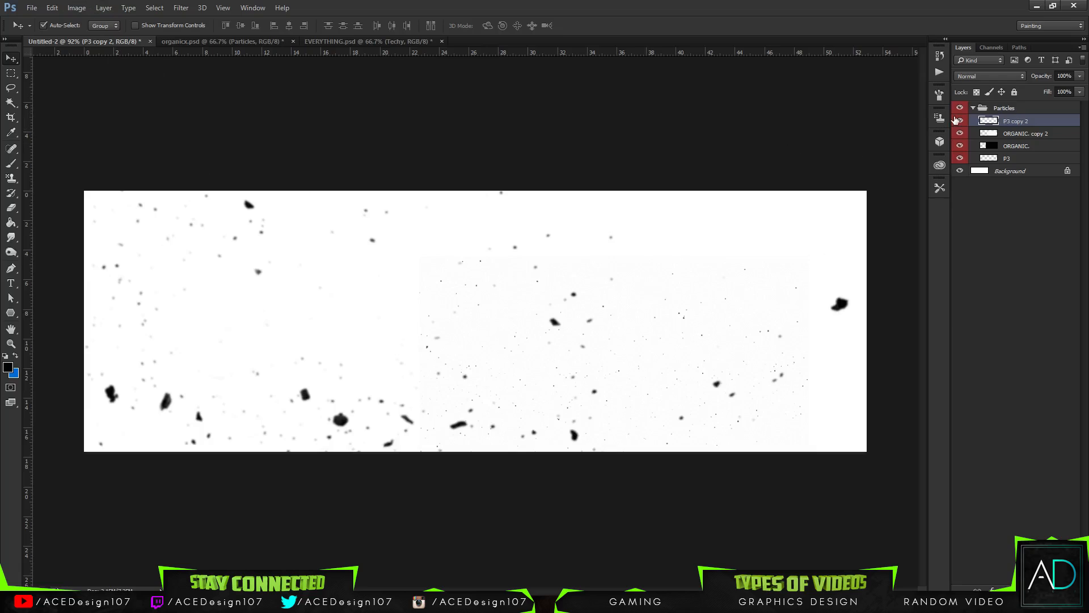
click(960, 107)
click(973, 108)
Create a new document 1500 pixels wide and 500 pixels high with a resolution of 300 pixels/inch.
click(19, 6)
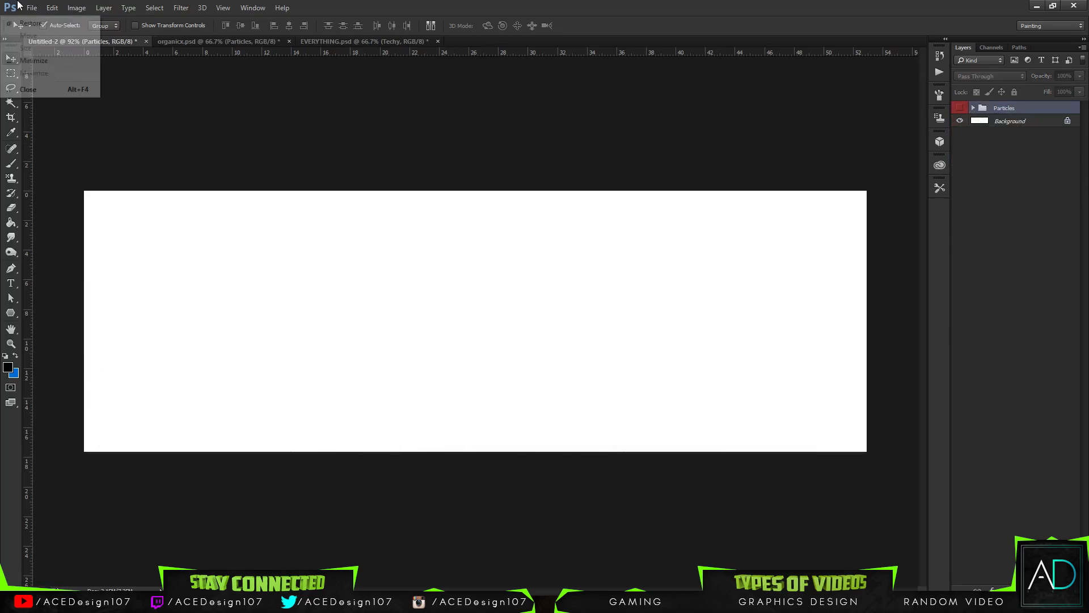
click(32, 7)
click(34, 17)
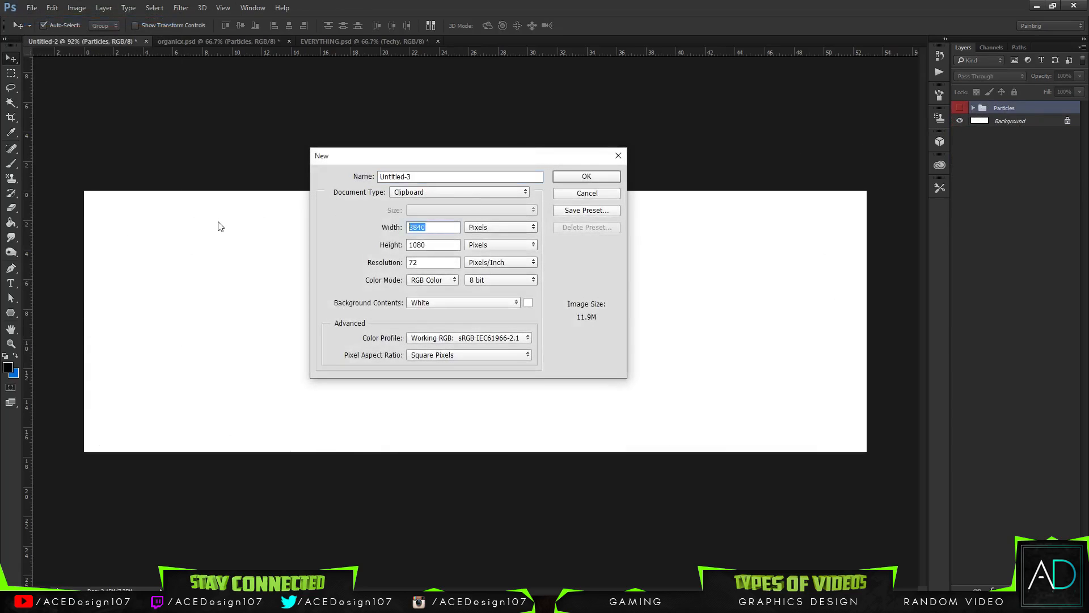
text(1500)
key(Tab)
key(Tab)
text(500)
key(Tab)
key(Tab)
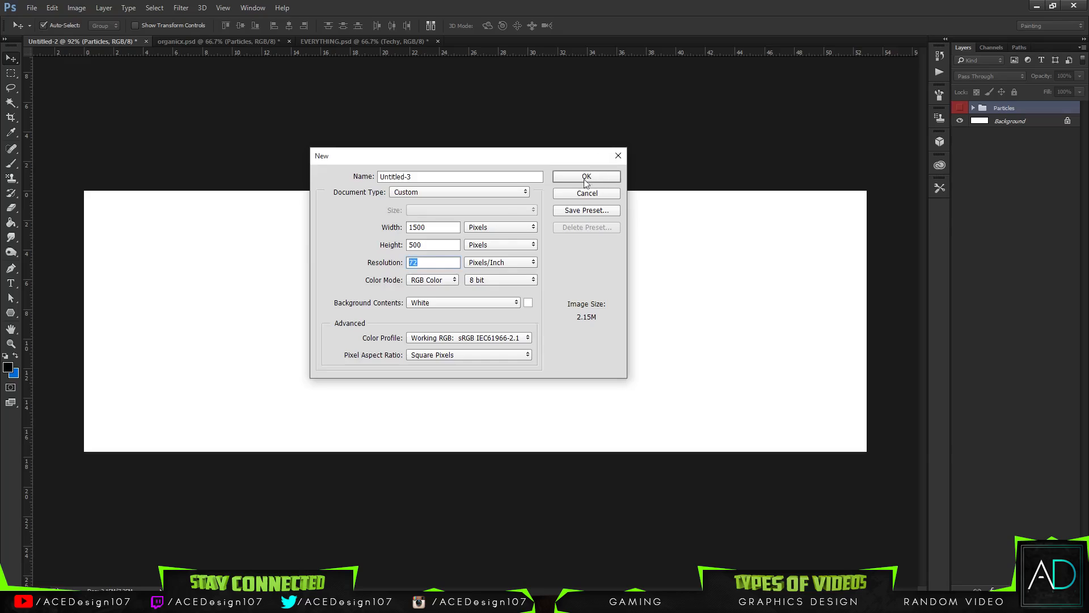
text(300)
key(Return)
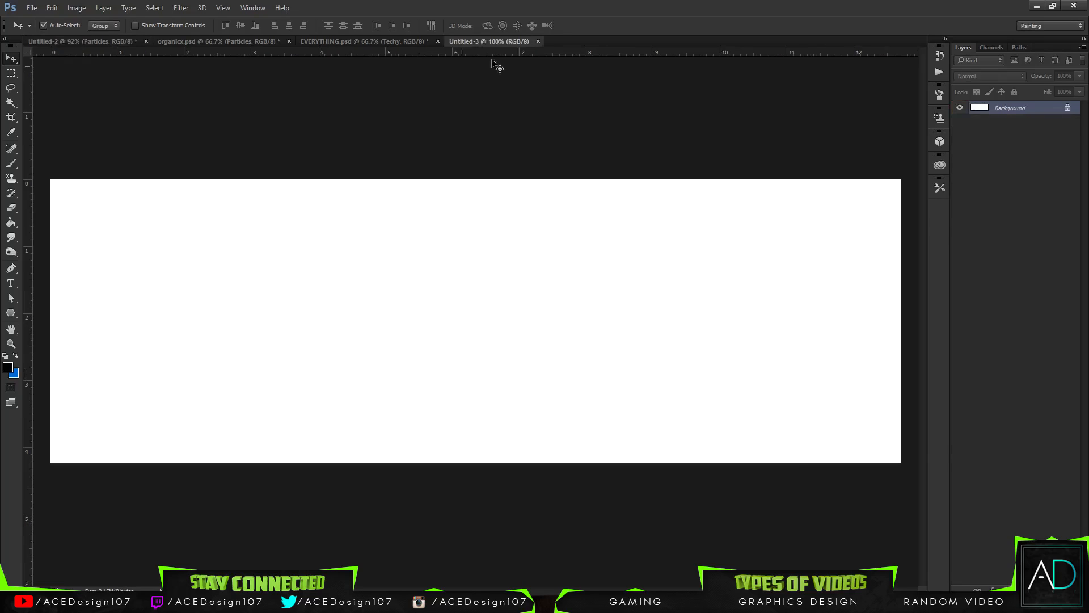
Close the newly created blank document and go back to the Untitled-2 banner document.
click(538, 42)
click(70, 42)
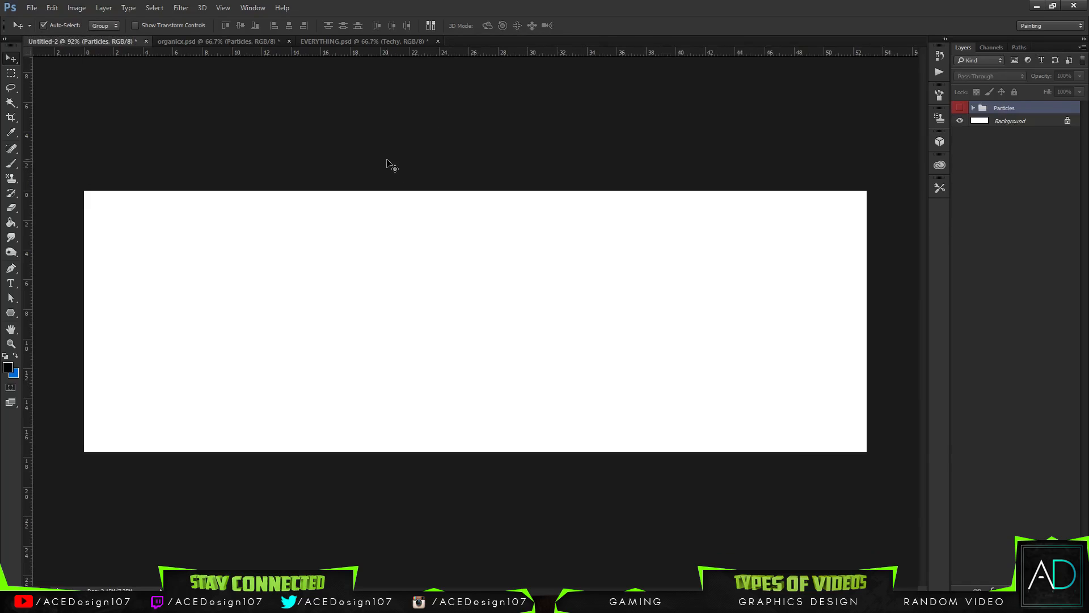
scroll(388, 160, up, 1)
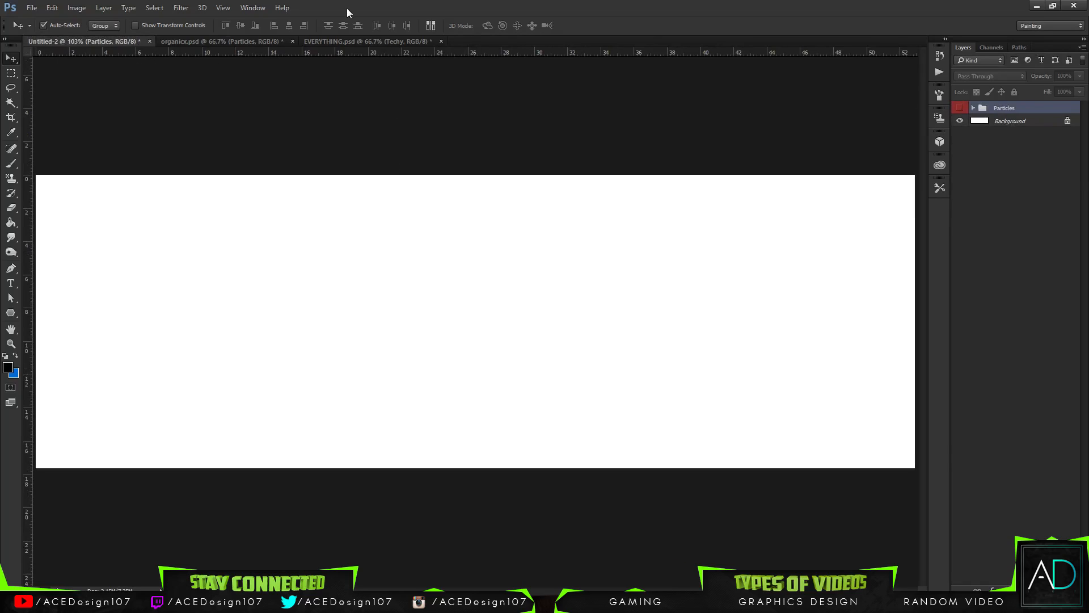
Check the image size settings of the Untitled-2 document and leave the dialog.
click(51, 8)
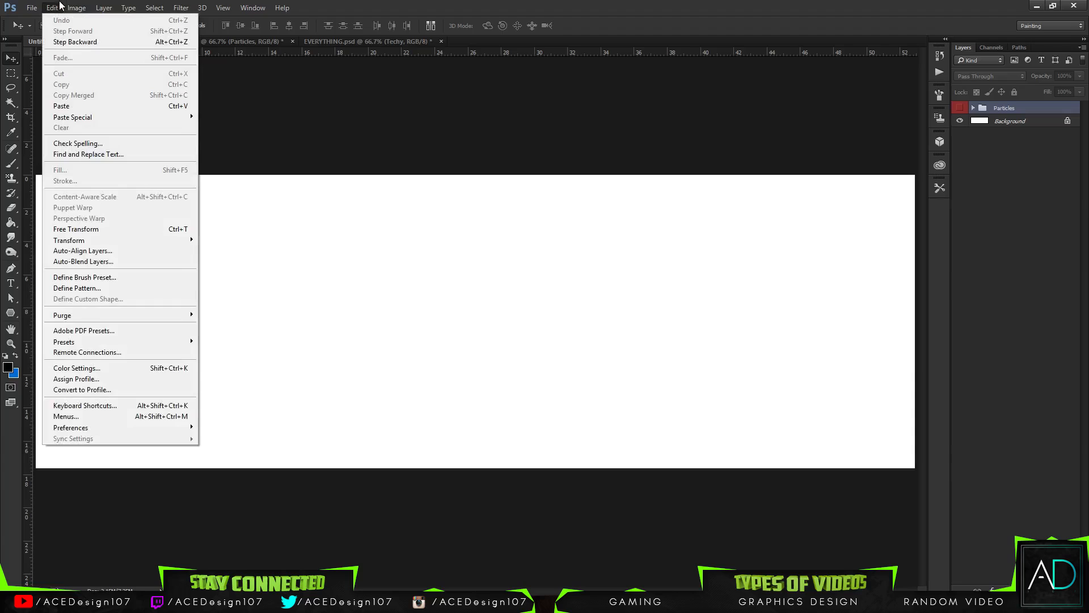
mouse_move(76, 7)
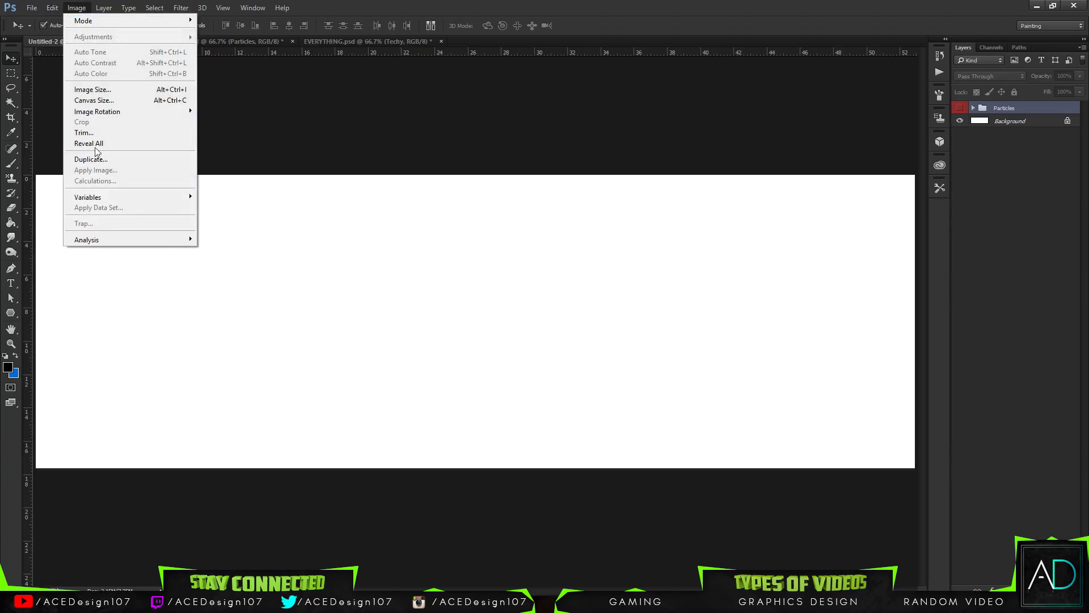
click(92, 90)
click(583, 296)
key(v)
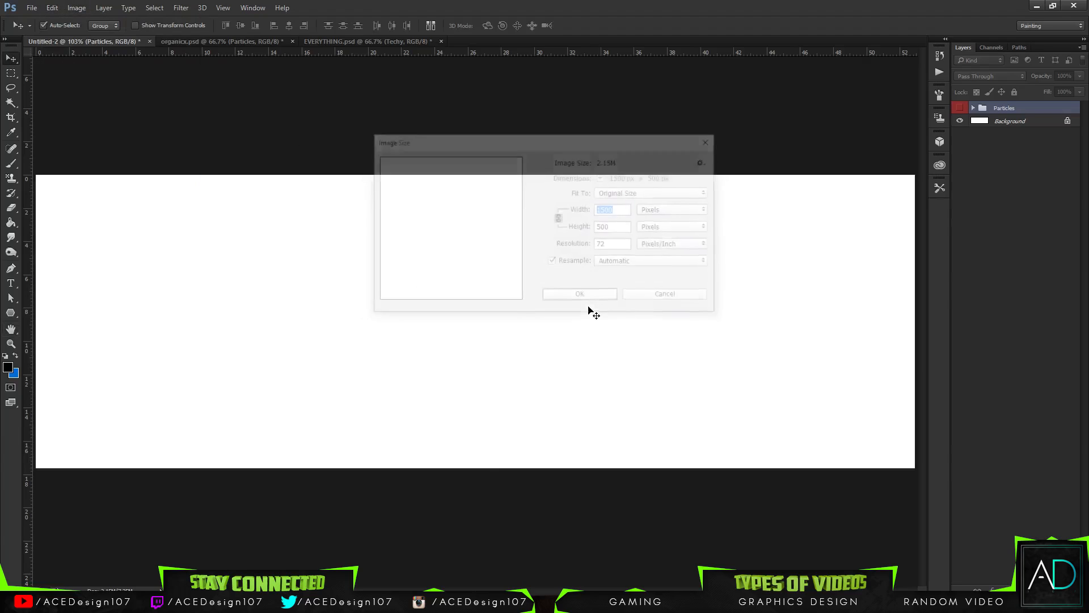
click(190, 42)
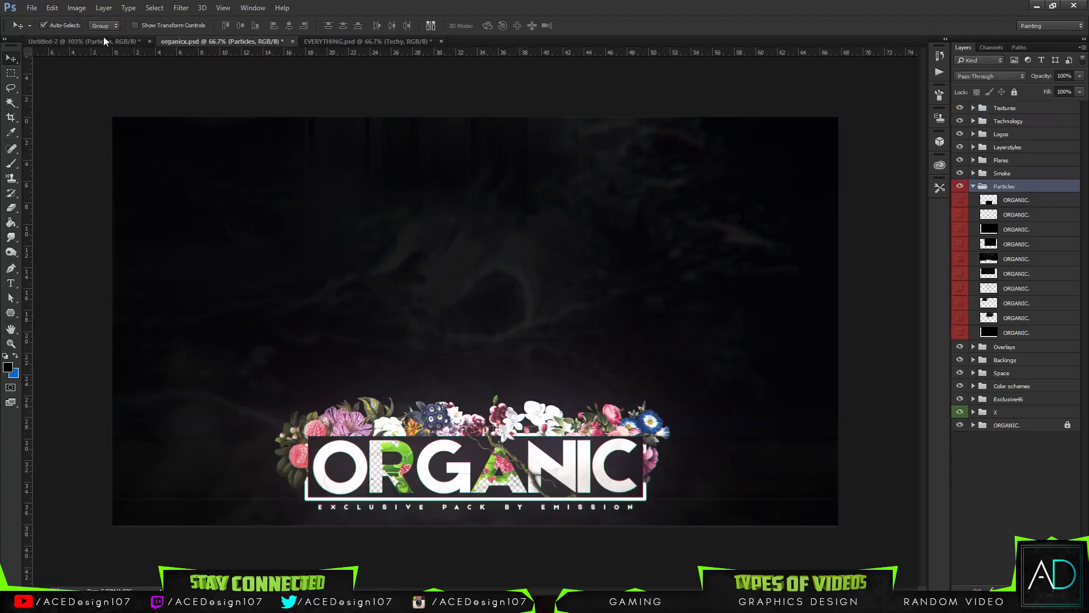
click(68, 42)
Open the-division-agent-fb-1000000-likes-wallpaper-2560x1440.jpg from the stocks folder inside Music > Tutorial.
click(32, 8)
click(35, 32)
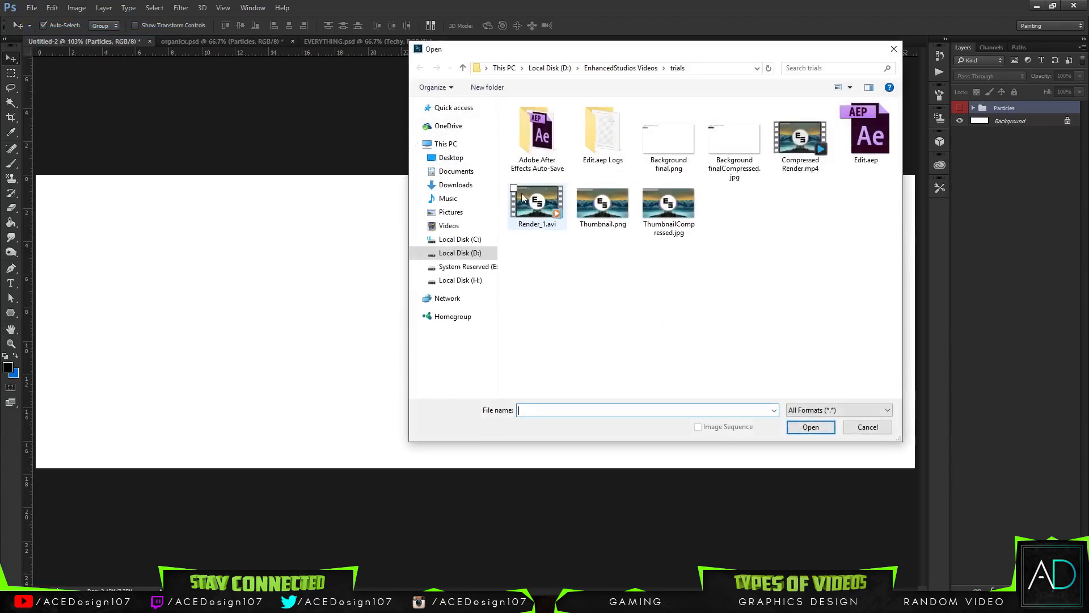
click(454, 171)
click(451, 212)
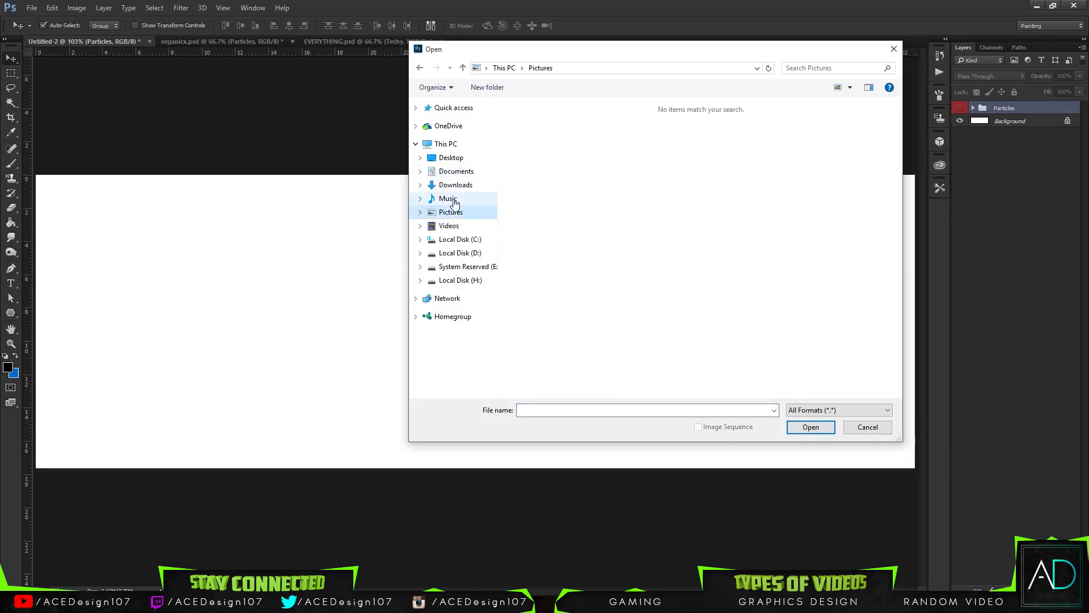
click(448, 199)
double_click(539, 139)
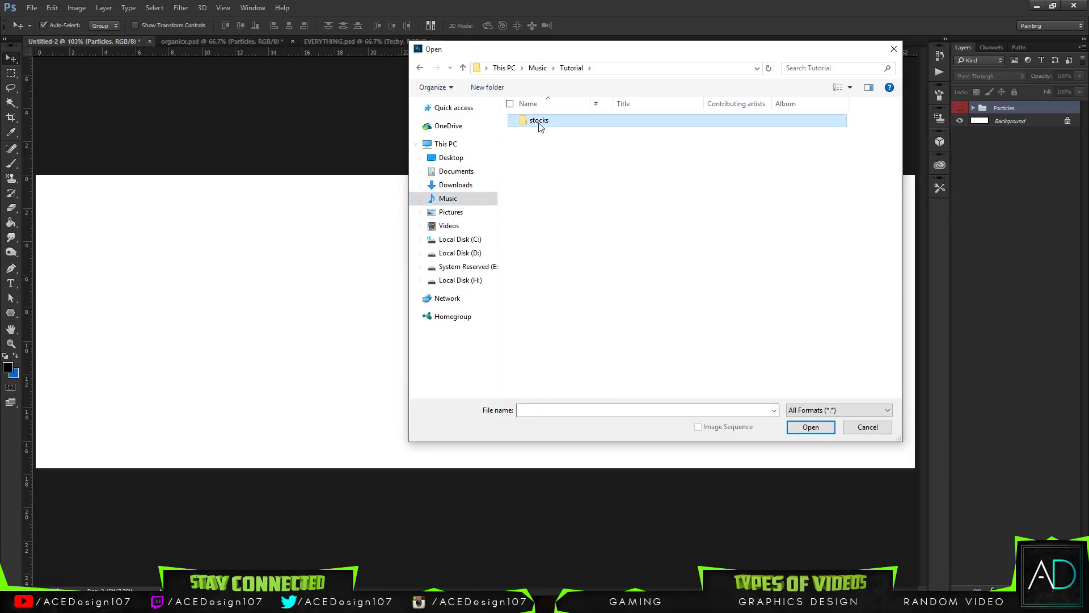
double_click(539, 121)
double_click(539, 139)
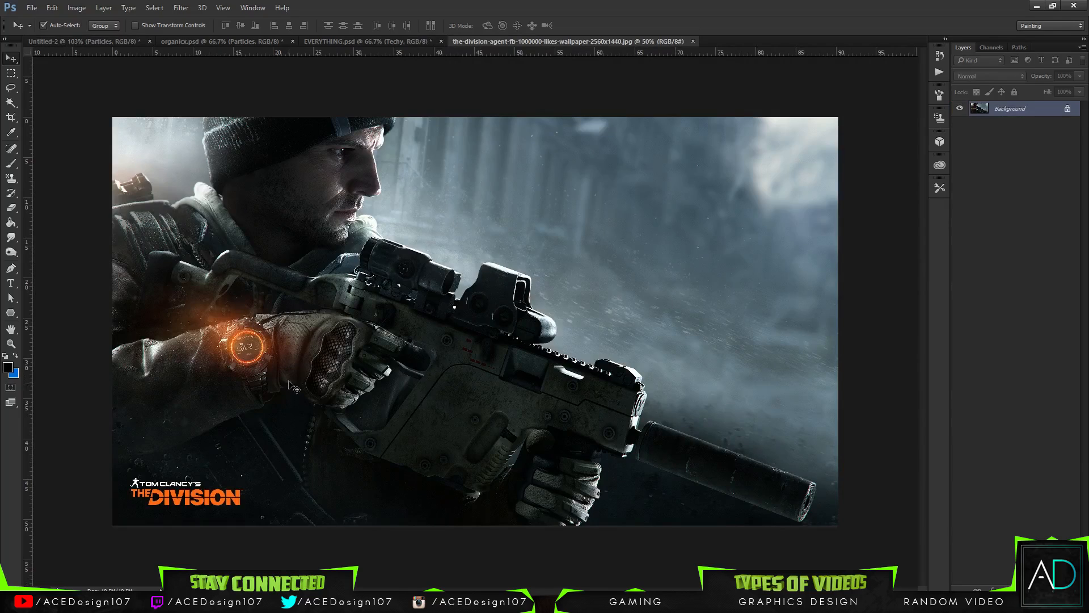
Copy the Division wallpaper into the Untitled-2 document as a new layer covering the canvas.
click(81, 42)
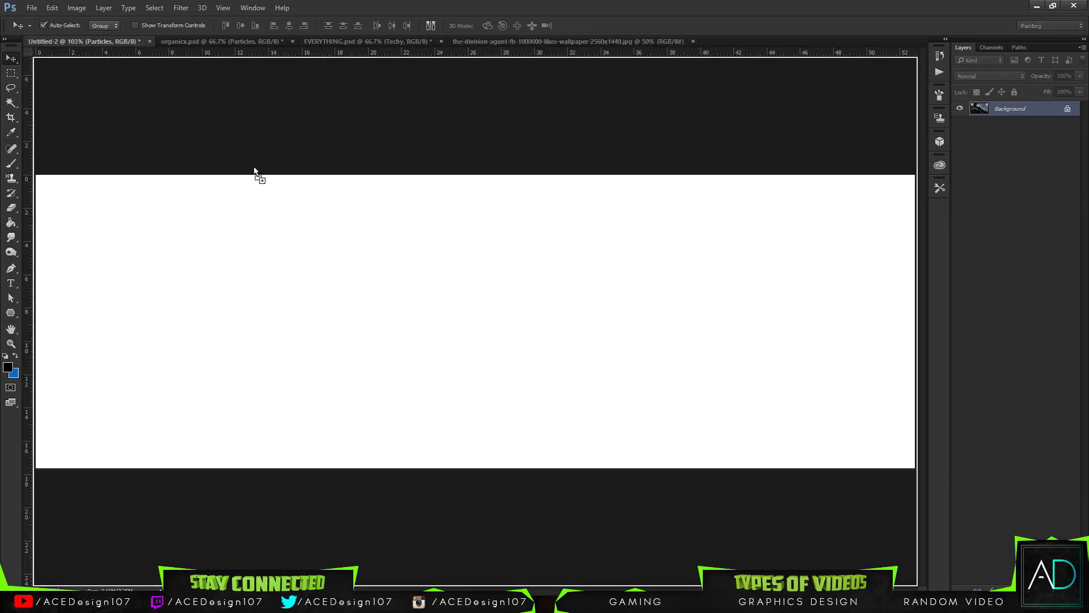
key(ctrl+v)
drag(681, 276, 556, 406)
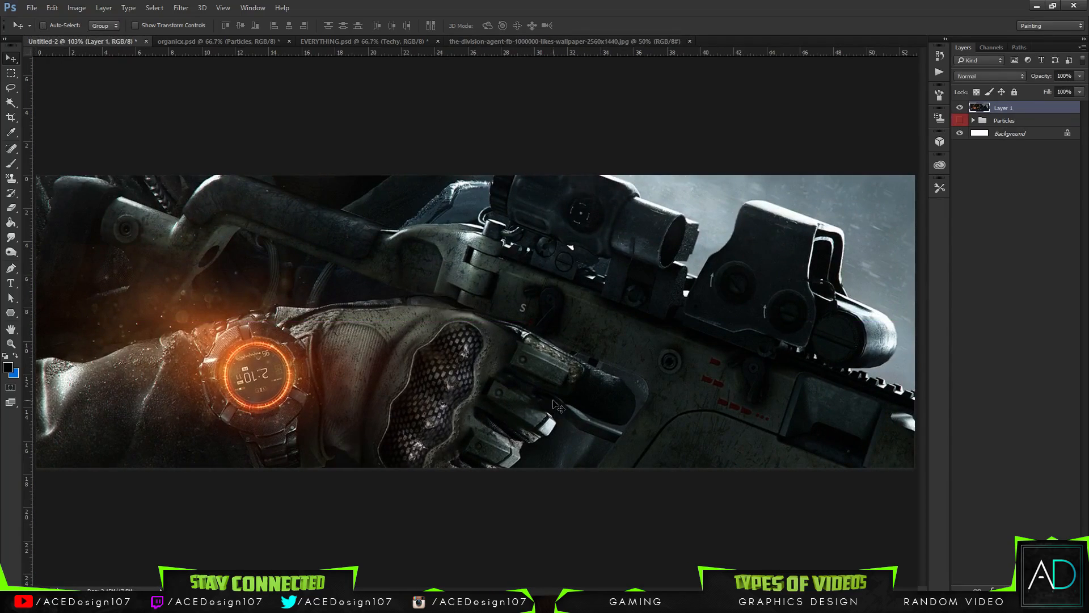
Free-transform the wallpaper layer, scaling it proportionally about its centre to about 58.4%.
key(ctrl+minus)
key(ctrl+minus)
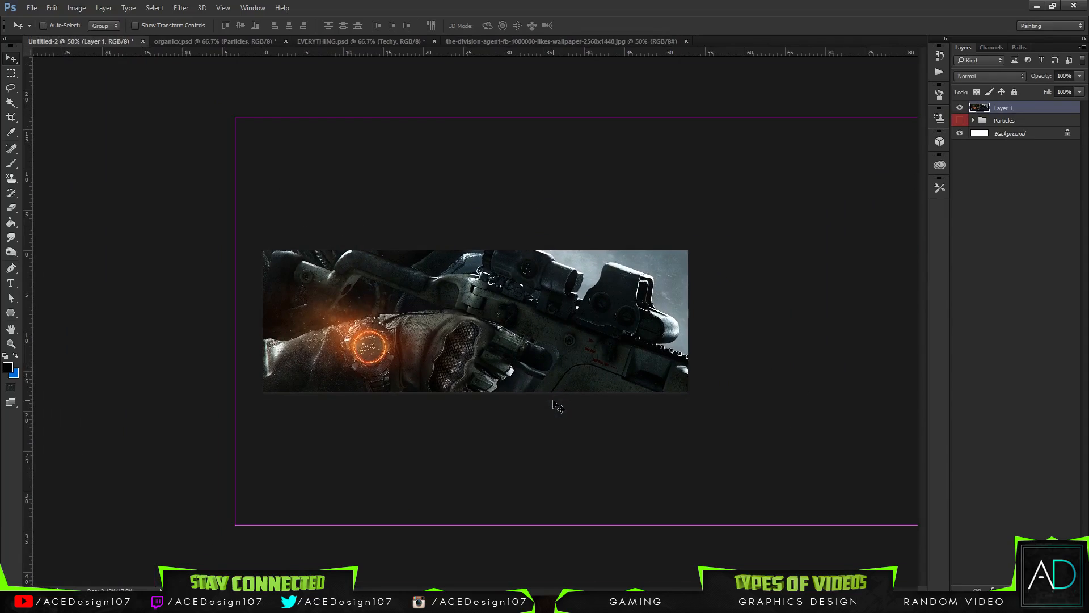
key(ctrl+t)
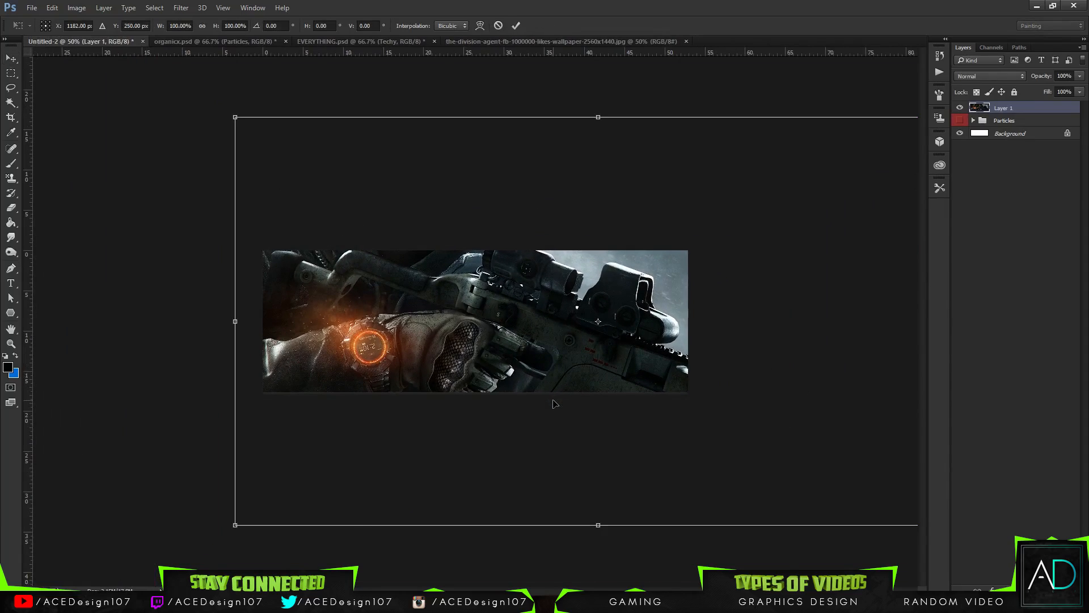
key(ctrl+minus)
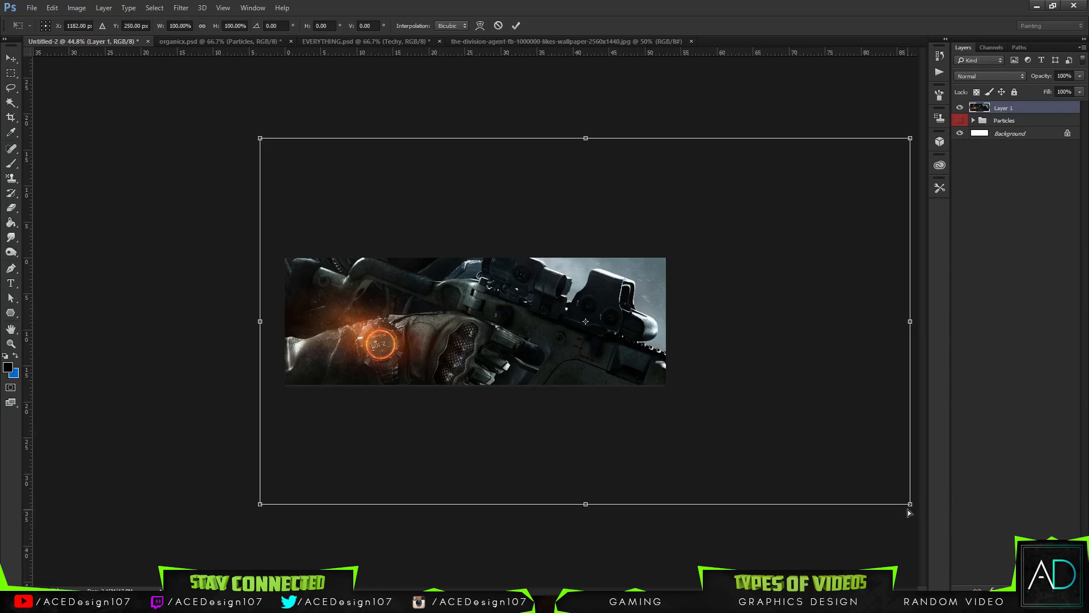
drag(909, 505, 777, 427)
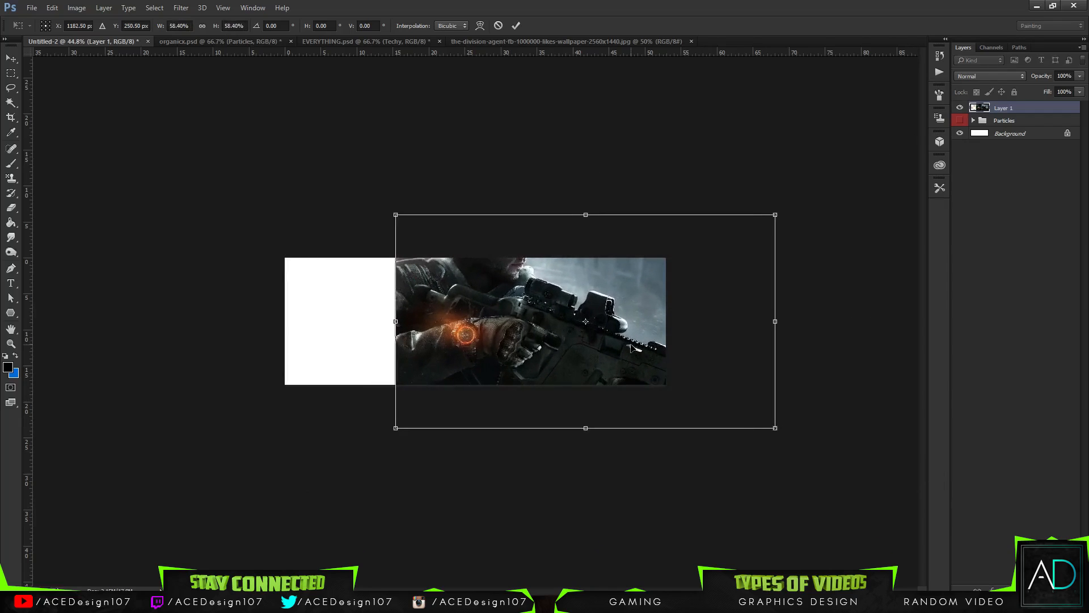
Flip the wallpaper layer horizontally and position it so its top edge meets the top of the canvas.
drag(607, 345, 534, 388)
right_click(591, 345)
click(644, 517)
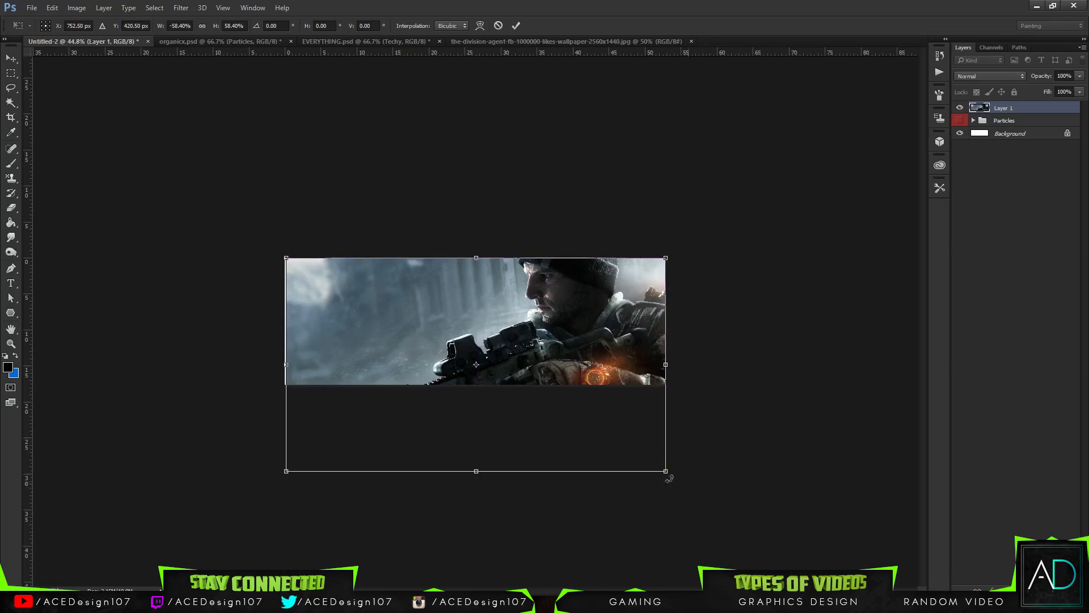
Scale the flipped wallpaper to about 50.5%, keeping it against the canvas's top and right edges, and apply the transform.
drag(665, 472, 672, 378)
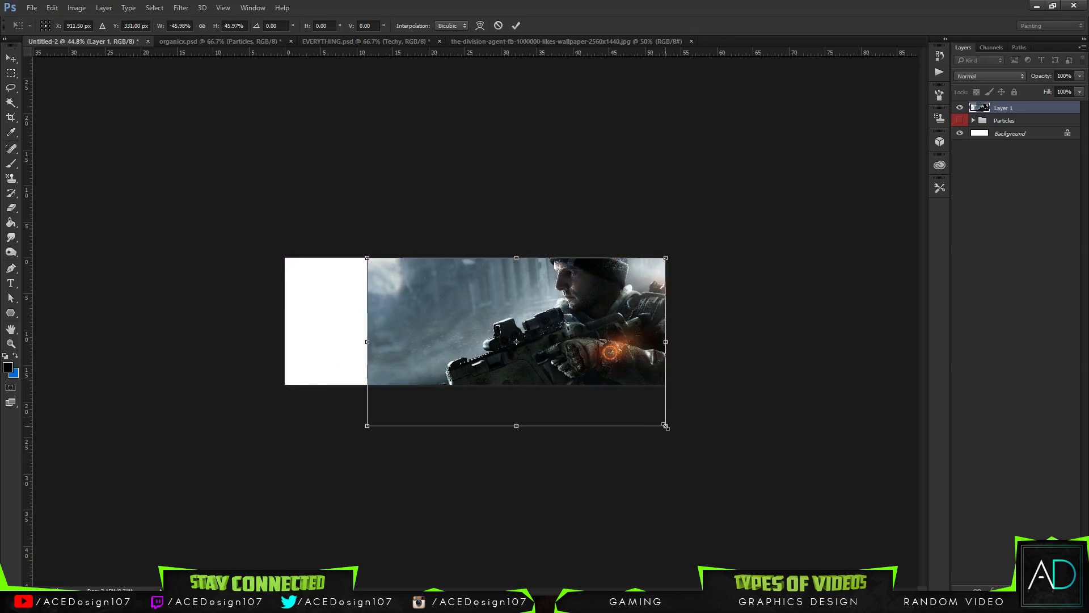
drag(666, 426, 626, 366)
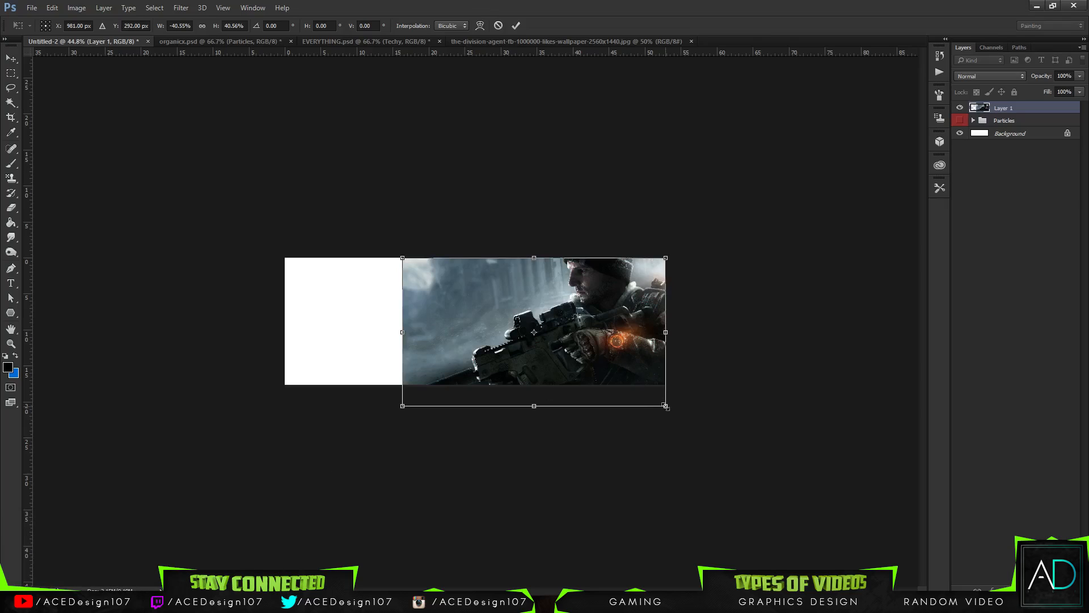
drag(665, 405, 649, 391)
drag(595, 361, 615, 361)
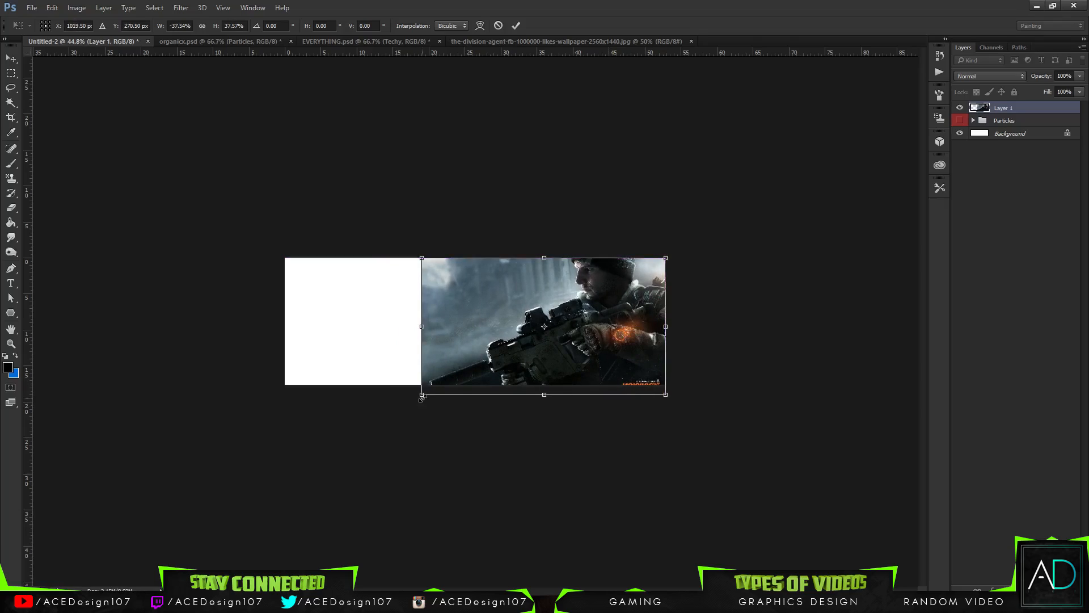
drag(422, 398, 329, 426)
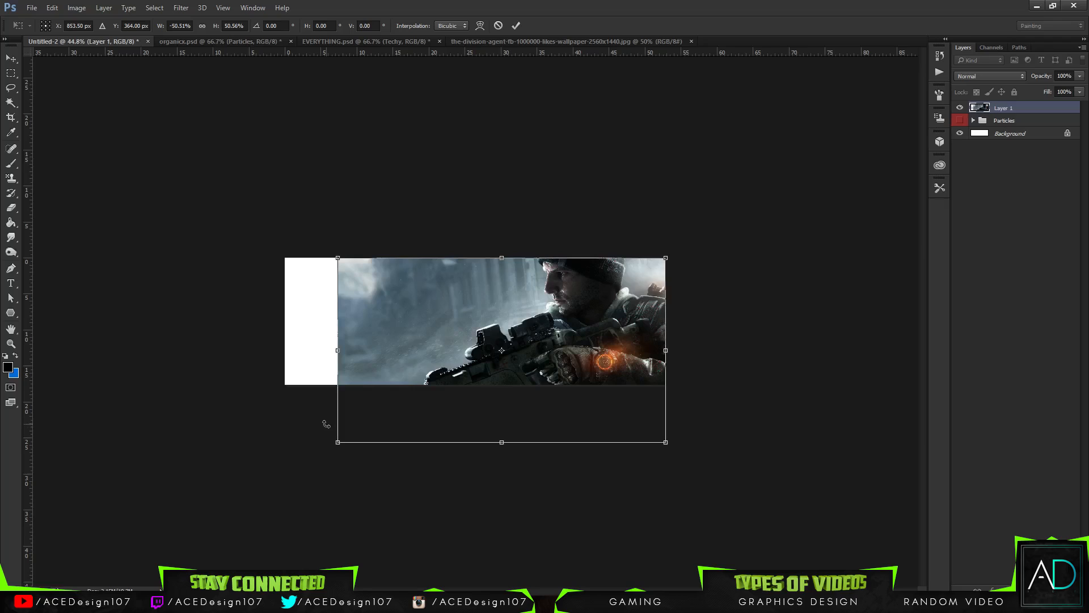
key(Return)
key(ctrl+0)
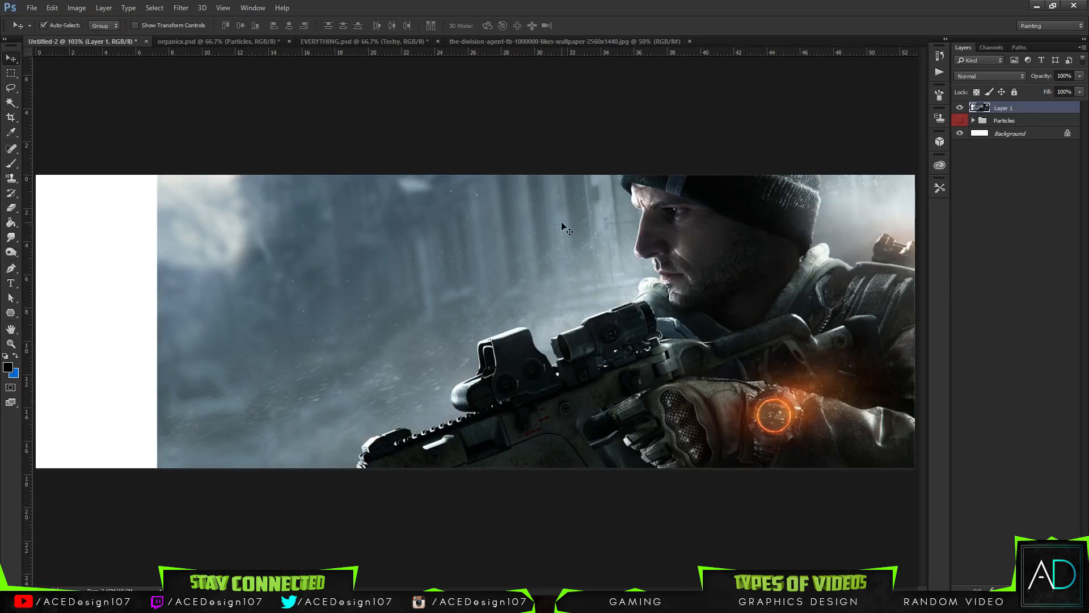
Nudge the flipped wallpaper layer slightly upward with Free Transform and apply the transform.
key(ctrl+t)
key(Up)
key(Up)
key(Up)
key(Up)
key(Up)
key(Up)
key(Up)
key(Up)
key(Up)
key(Up)
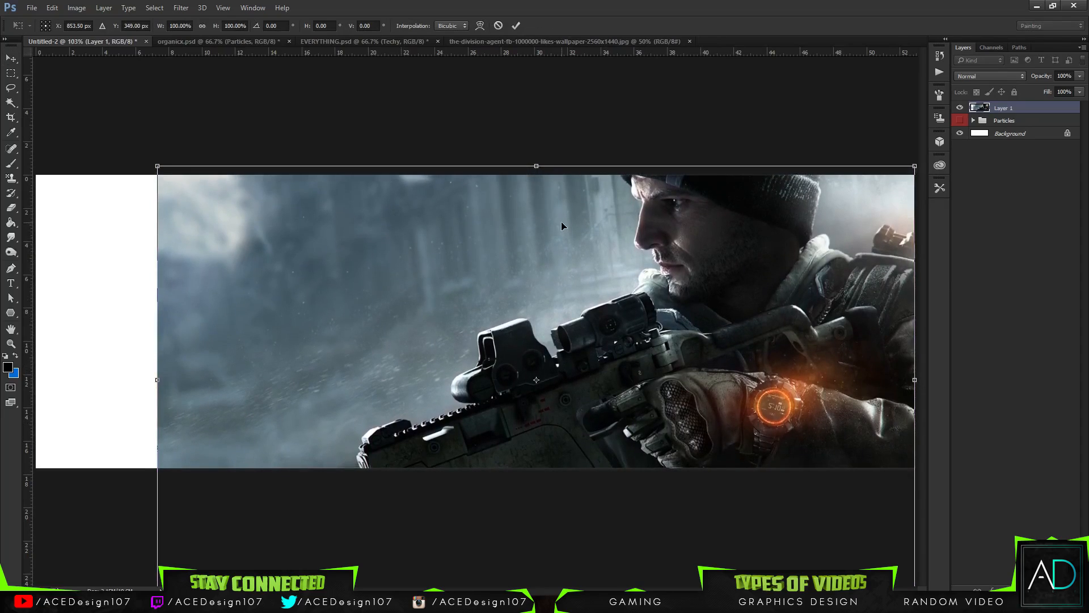
key(Return)
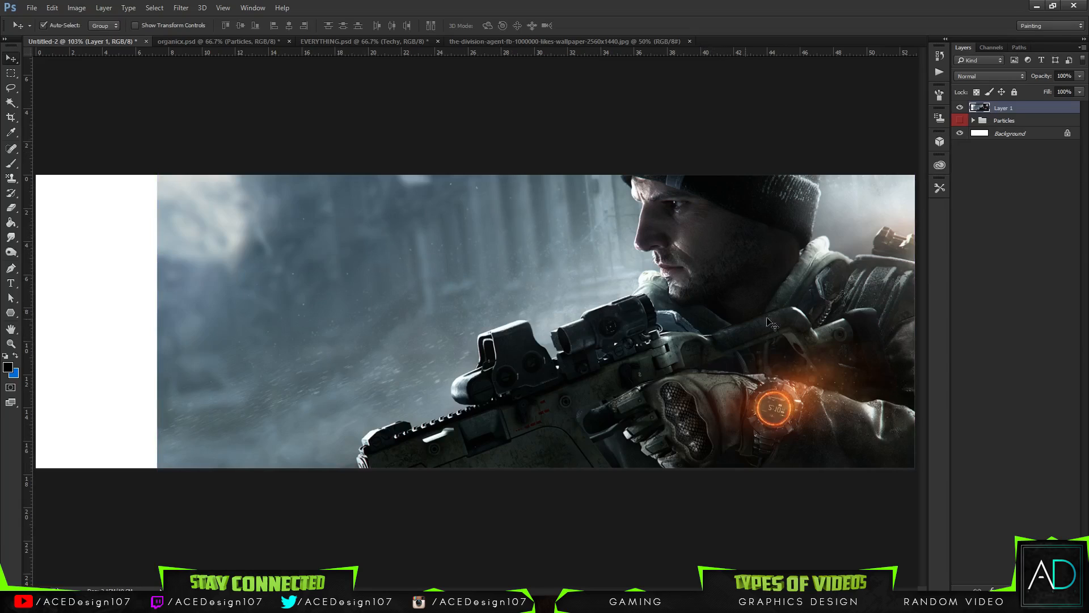
Select the wallpaper background on both sides of the soldier with the Quick Selection tool and a 60 px brush.
key(w)
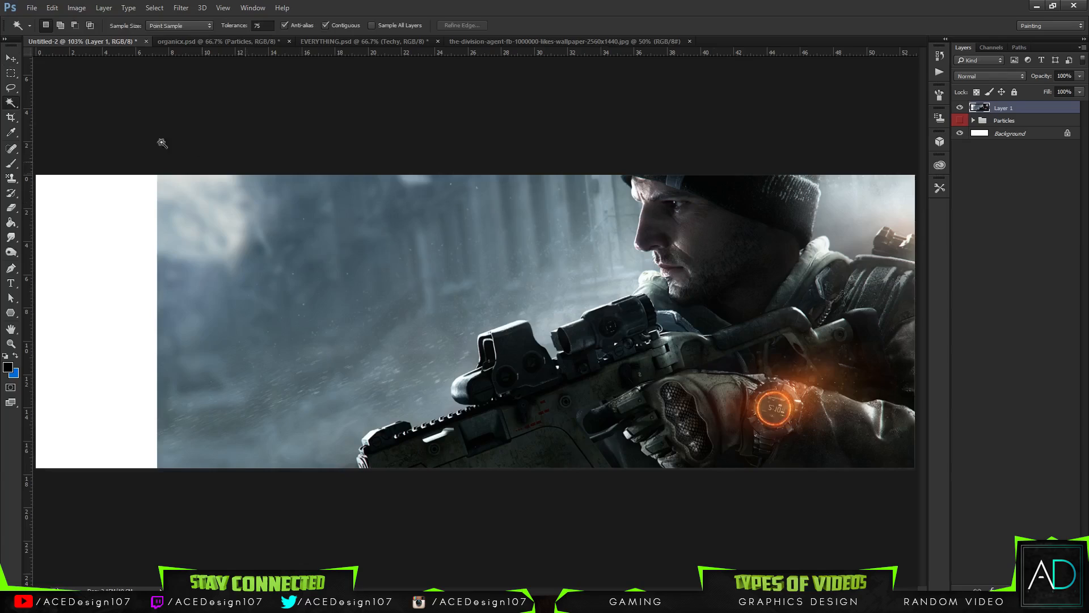
right_click(11, 102)
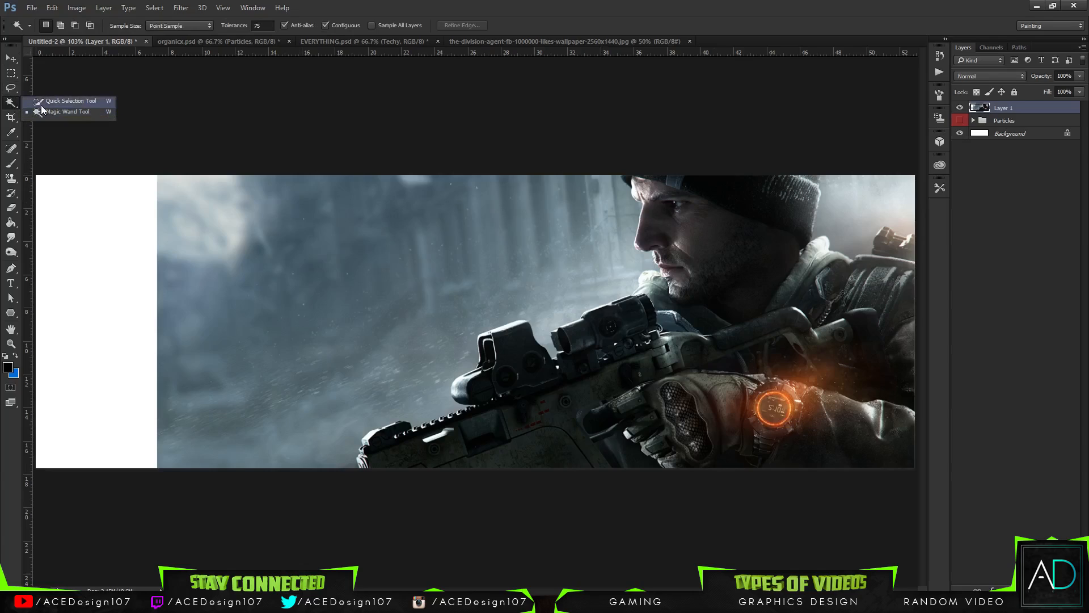
click(42, 103)
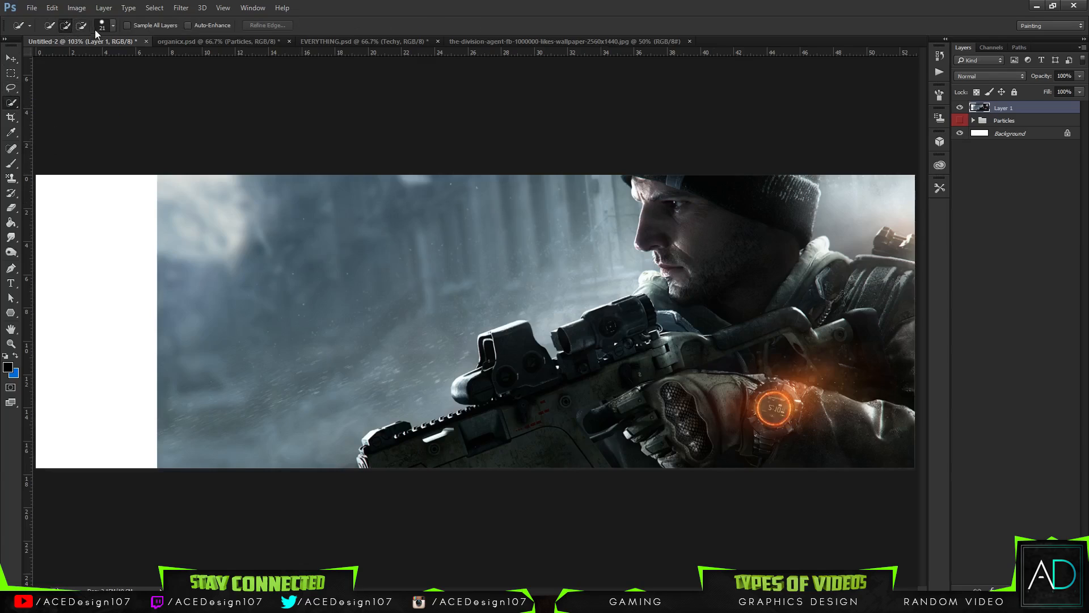
click(113, 25)
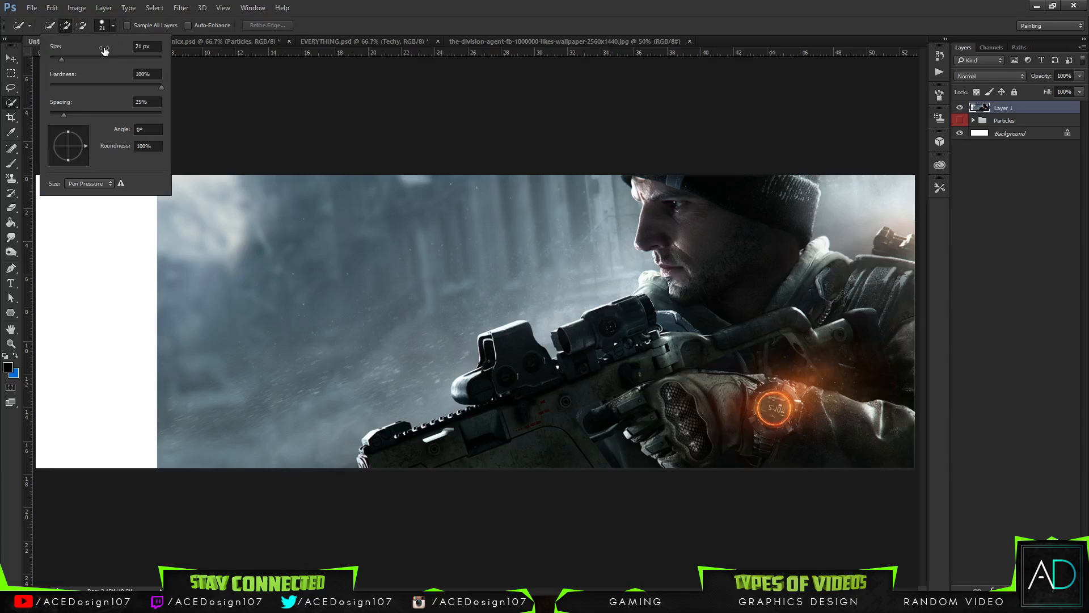
click(149, 46)
text(60)
key(Return)
mouse_move(105, 264)
mouse_down()
mouse_move(265, 193)
mouse_move(400, 177)
mouse_move(415, 206)
mouse_move(407, 253)
mouse_move(269, 349)
mouse_move(382, 297)
mouse_up()
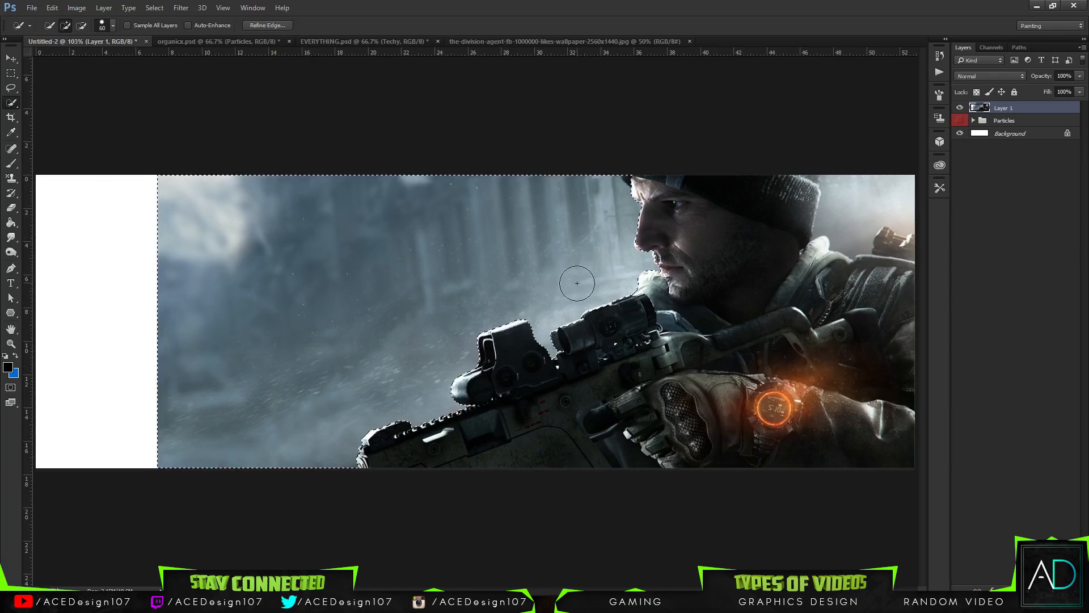
click(880, 202)
Subtract the area around the soldier's nose from the background selection using a 21 px Quick Selection brush.
click(81, 25)
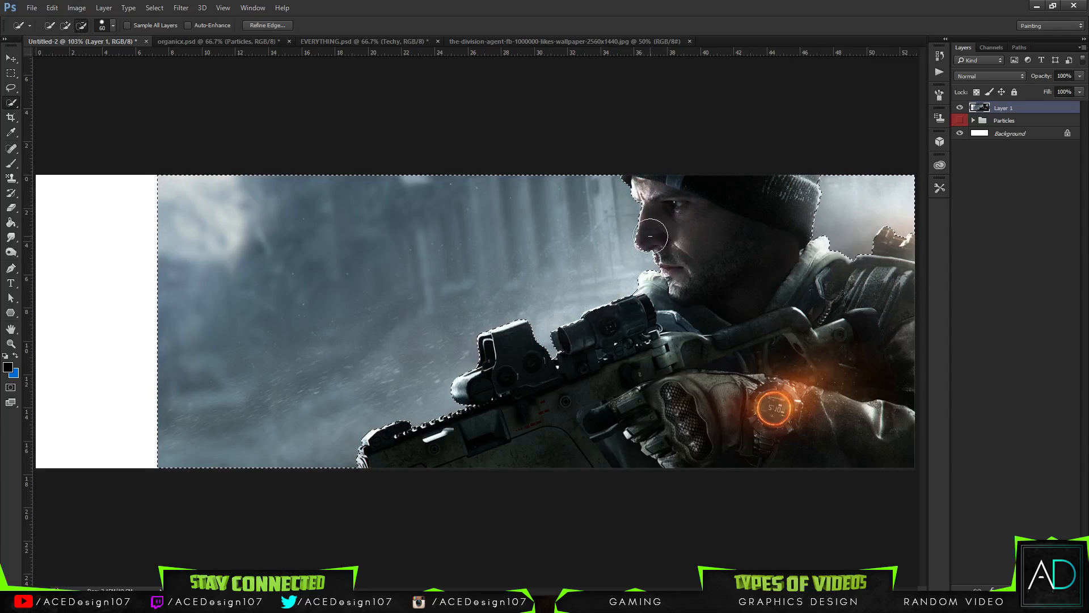
click(114, 25)
drag(81, 57, 61, 58)
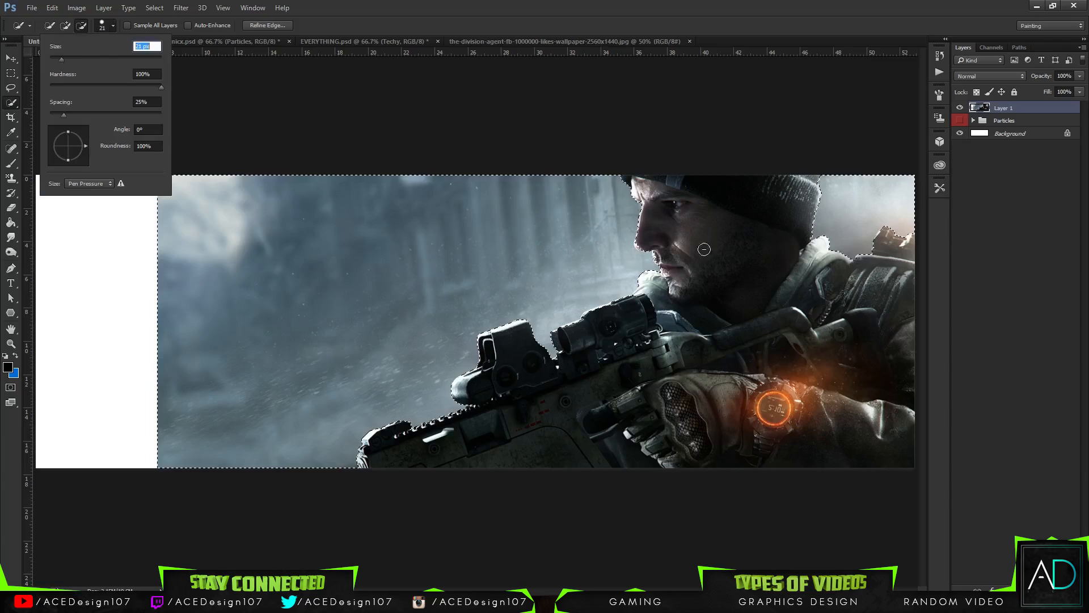
click(641, 243)
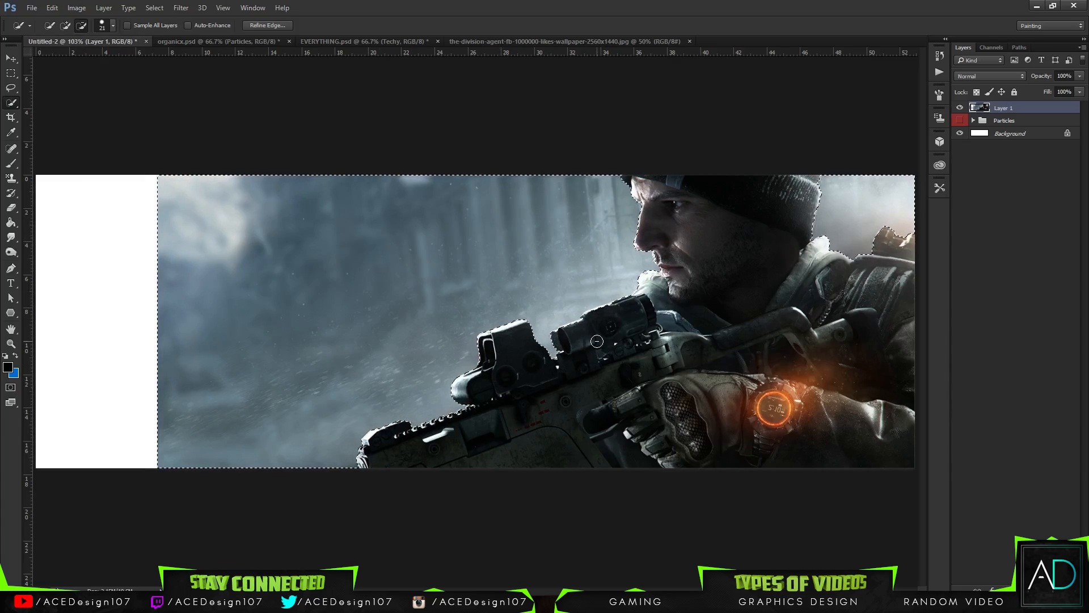
Delete the selected background, erase the leftover line along the wallpaper layer's former left edge, and clear the selection.
key(Delete)
key(ctrl+d)
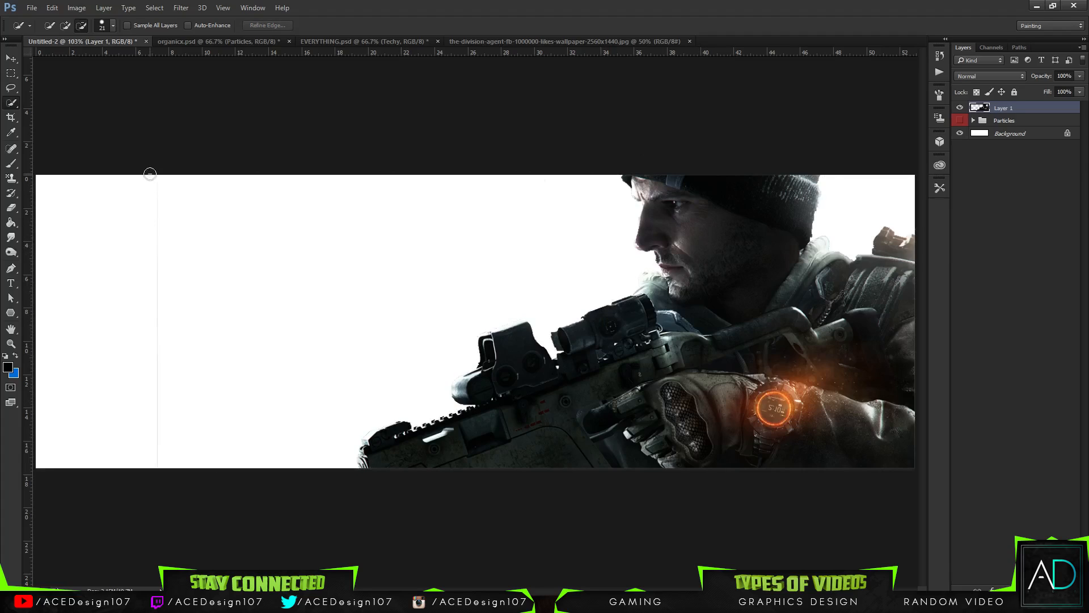
ctrl+click(974, 108)
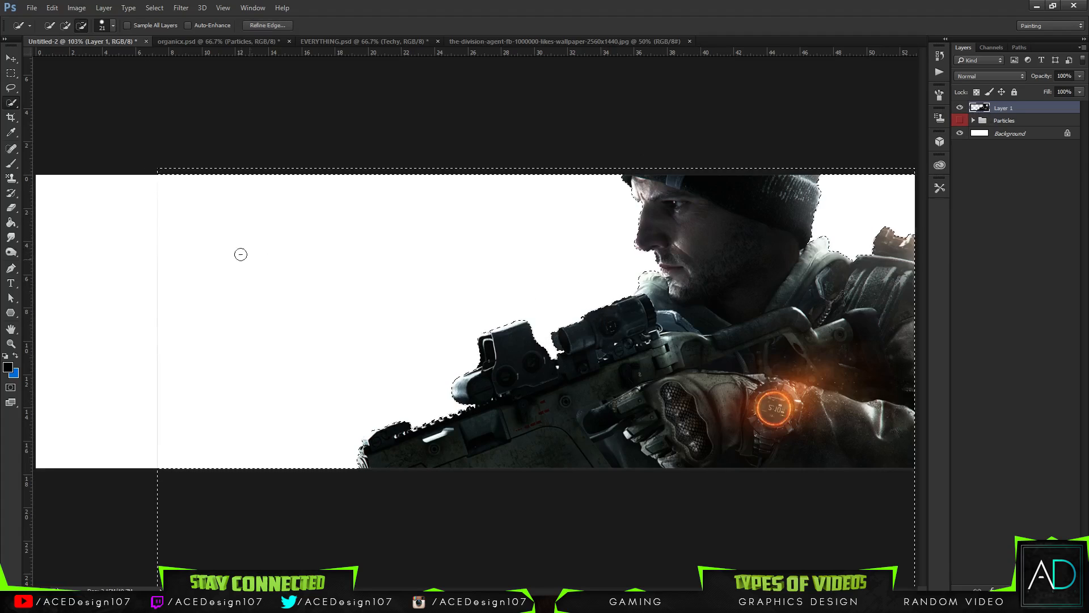
key(e)
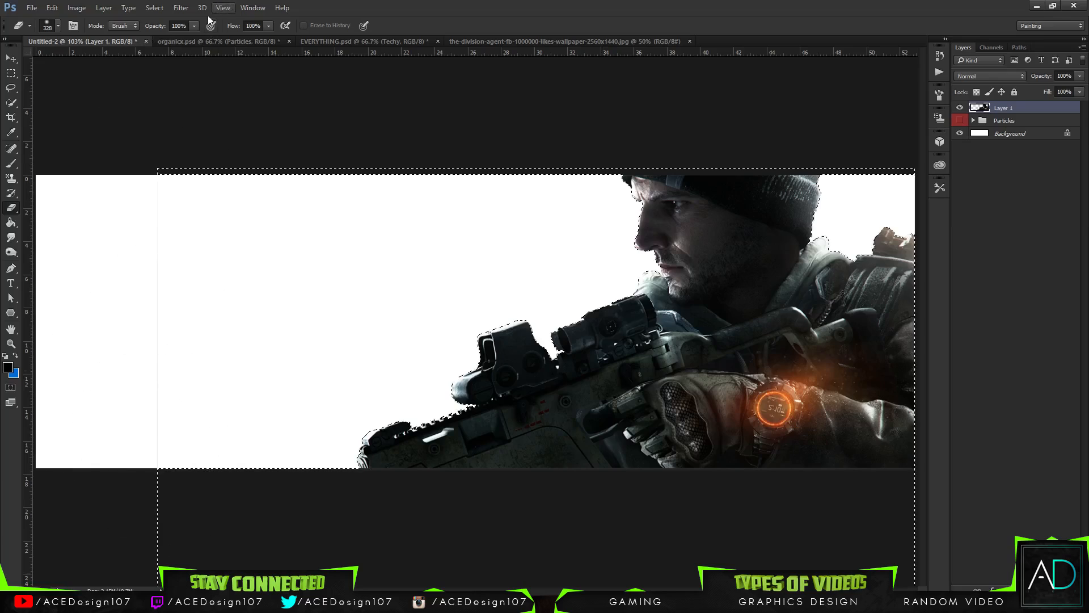
key(ctrl+d)
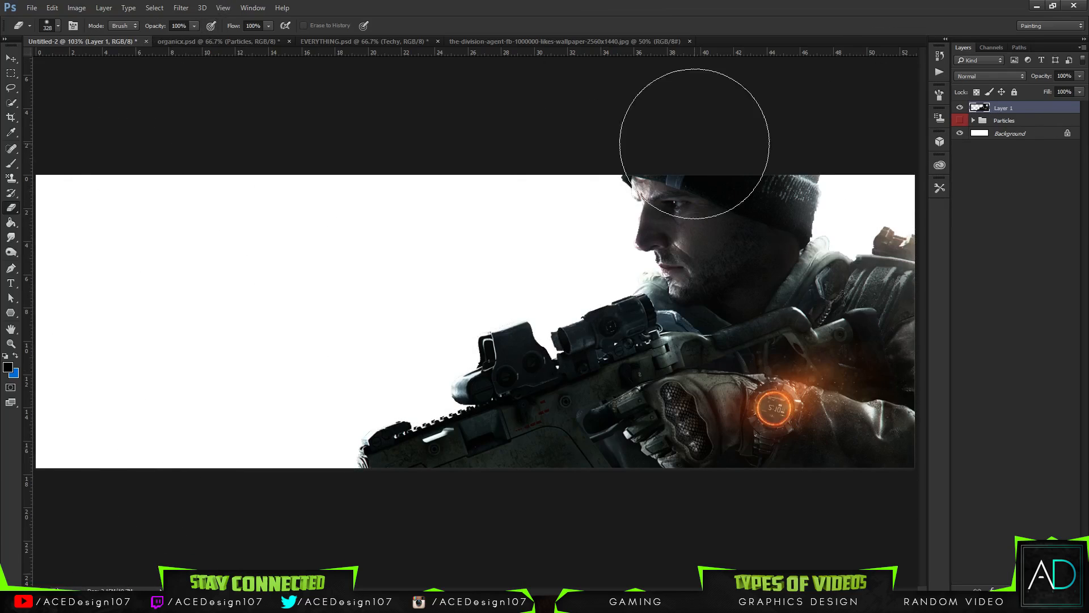
Move the cut-out soldier layer below the Particles group and rename it Character.
key(v)
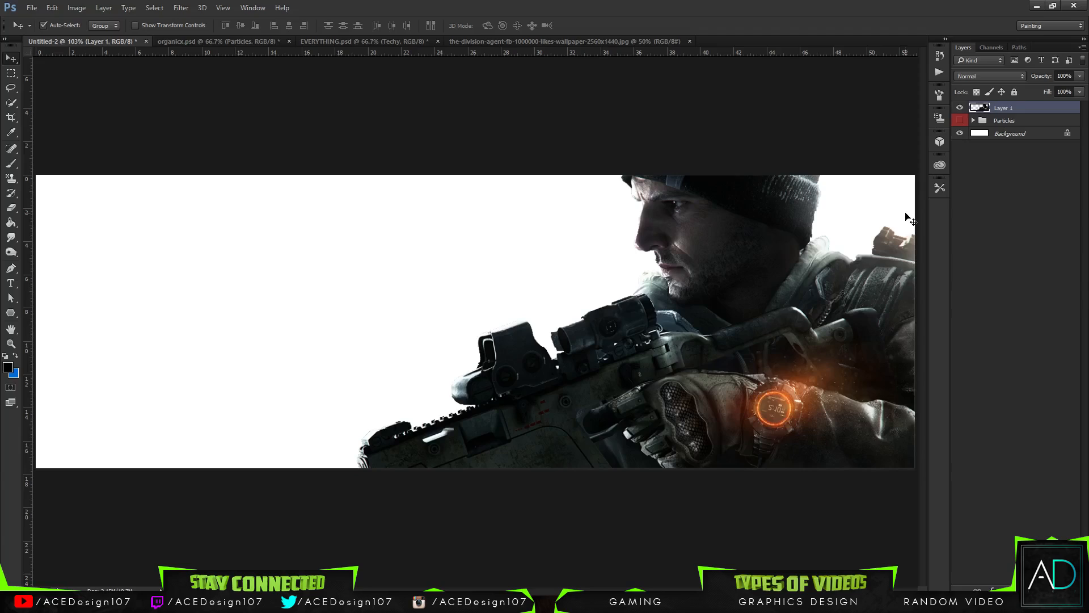
drag(1037, 108, 1000, 120)
double_click(1002, 122)
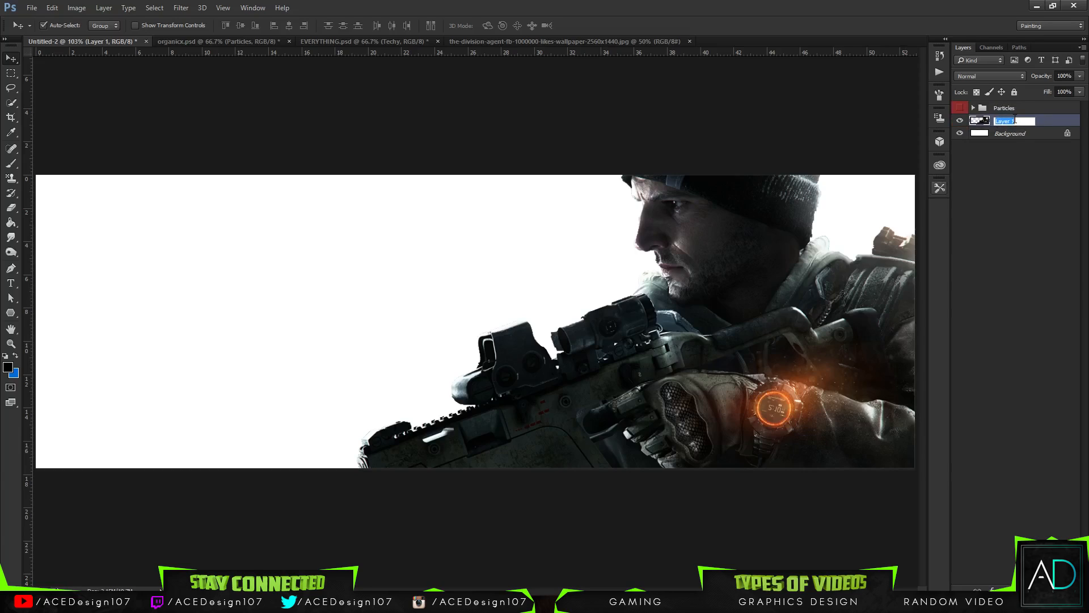
text(Character)
key(Return)
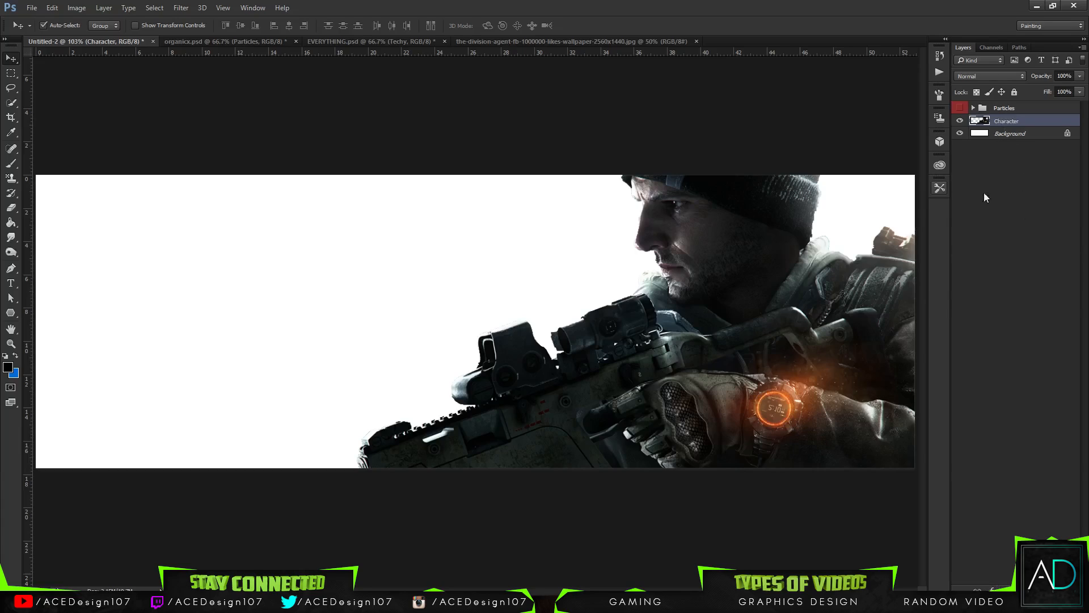
Add a Hue/Saturation adjustment layer above the Character layer, set its saturation to -100, and close its properties.
click(1022, 590)
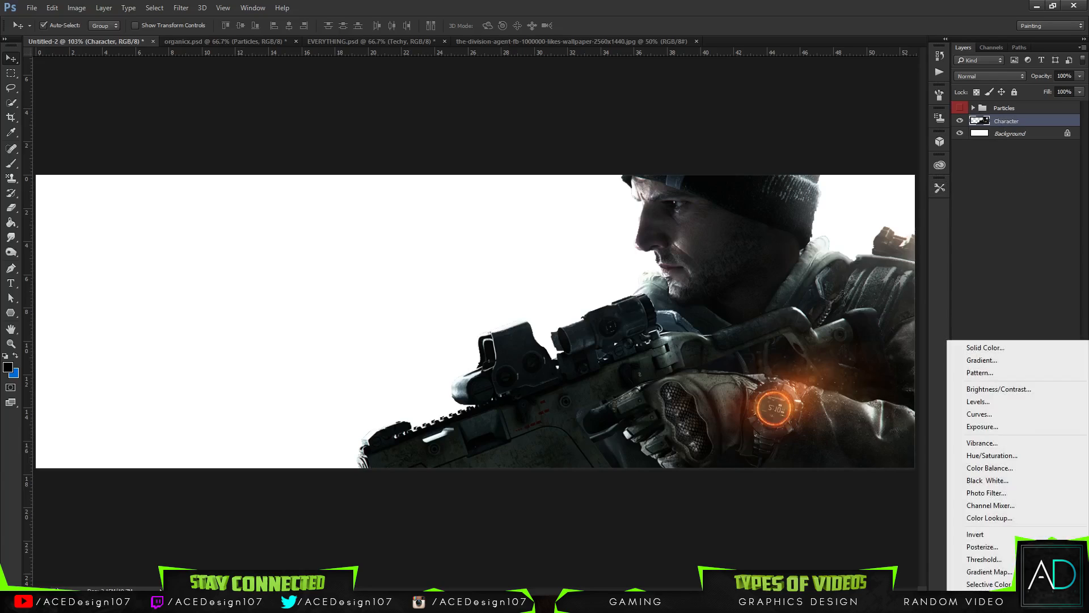
click(991, 454)
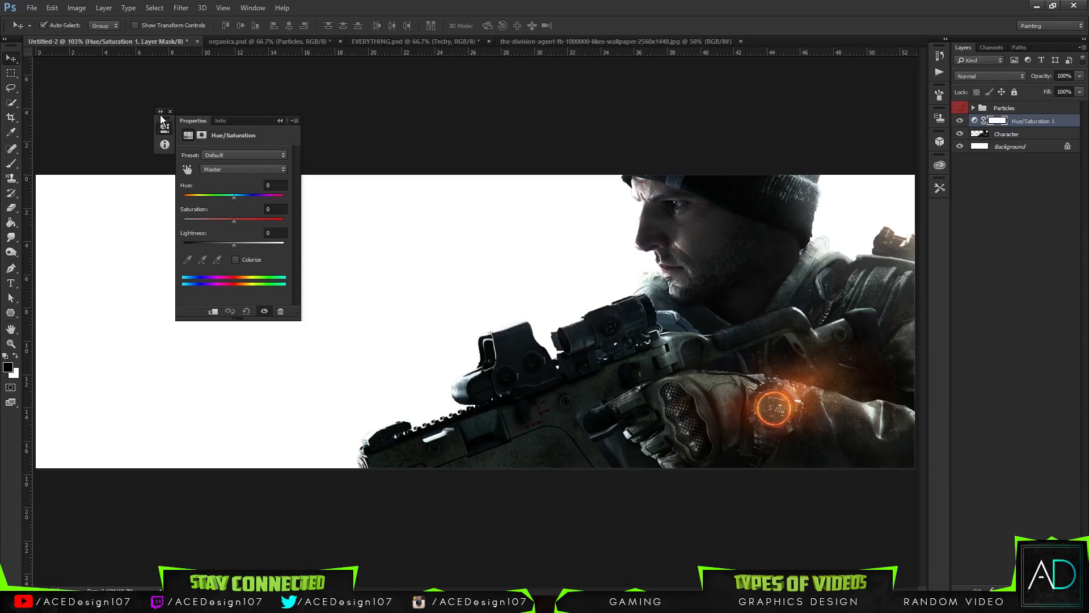
drag(169, 111, 459, 91)
click(461, 100)
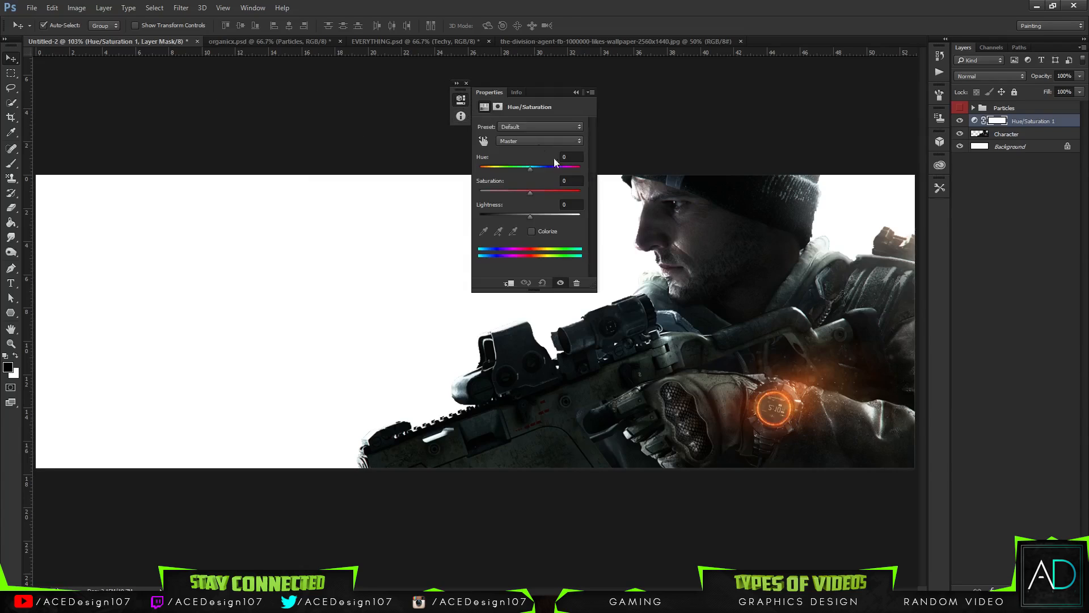
drag(530, 192, 151, 308)
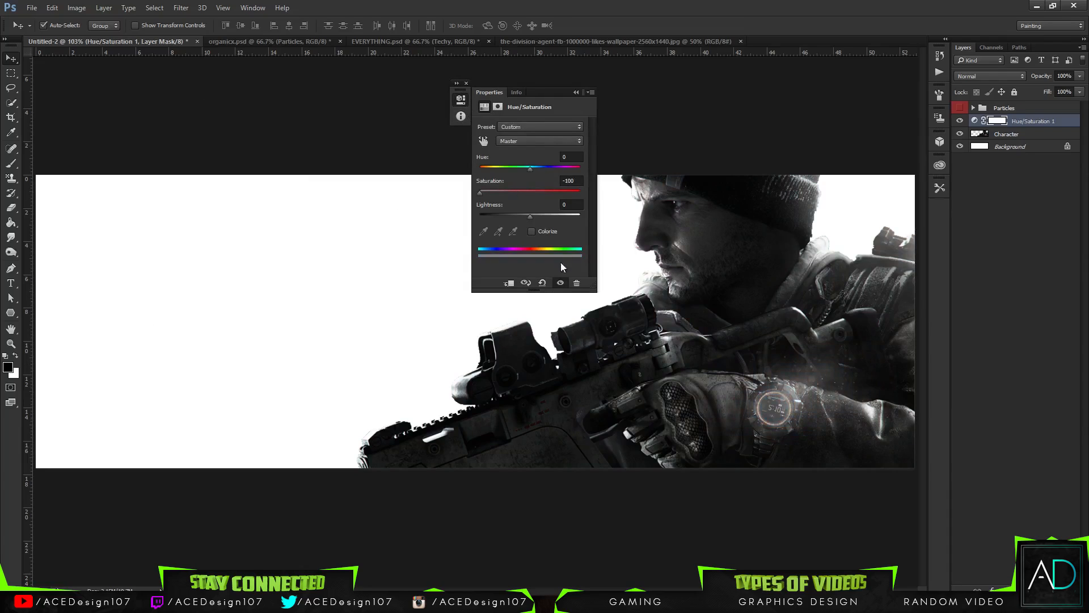
click(574, 181)
drag(576, 181, 563, 181)
text(-98)
drag(482, 193, 347, 214)
double_click(565, 92)
click(466, 83)
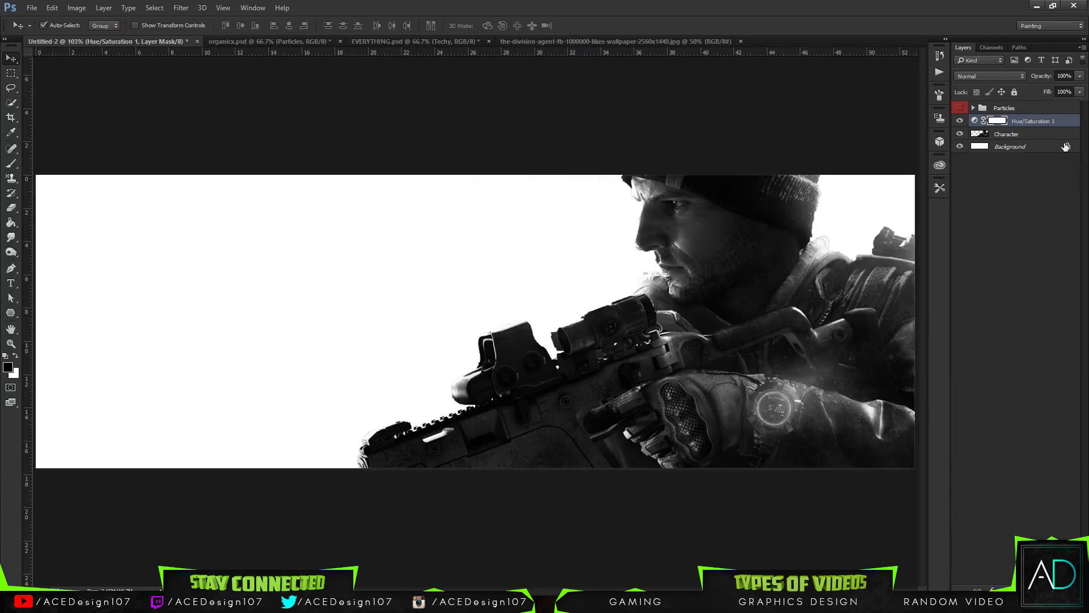
click(1030, 122)
double_click(996, 126)
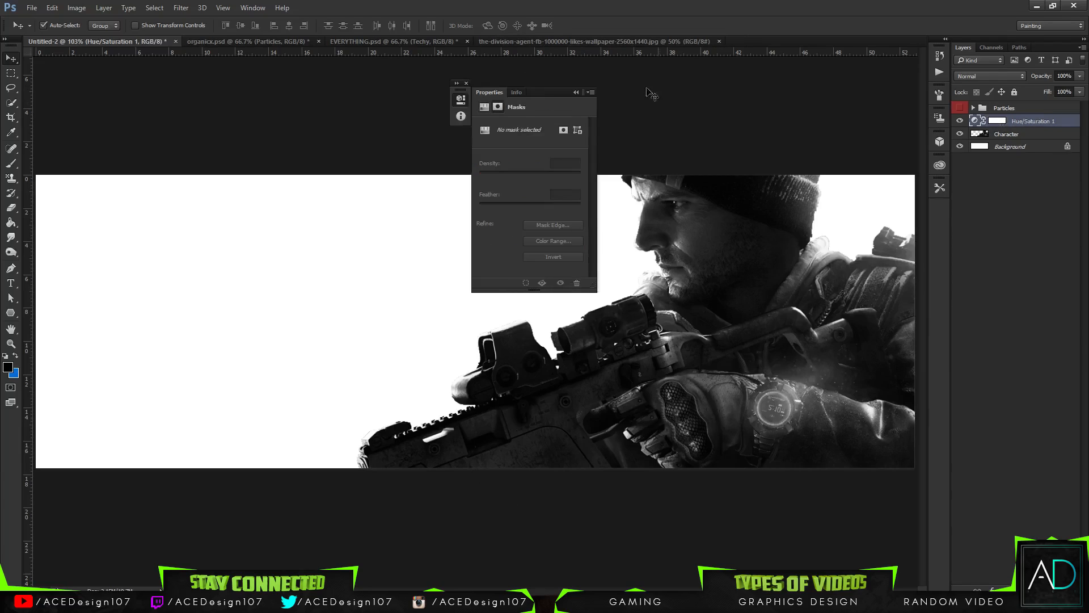
double_click(579, 93)
click(465, 84)
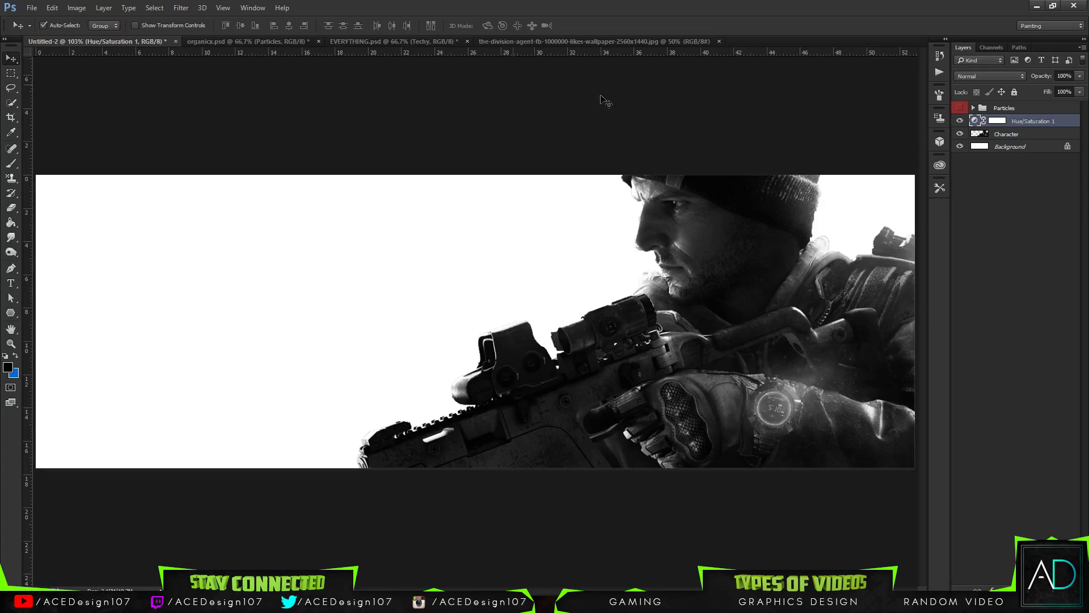
Paint black on the Hue/Saturation layer mask over the watch and its glow with a soft round 50 px brush at 0% hardness.
click(996, 121)
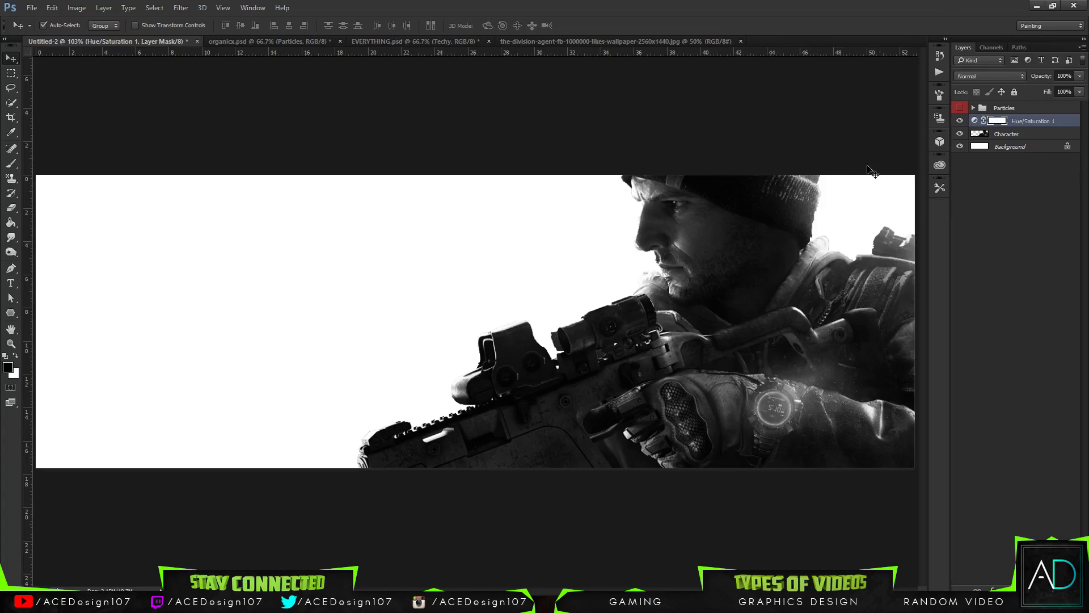
key(b)
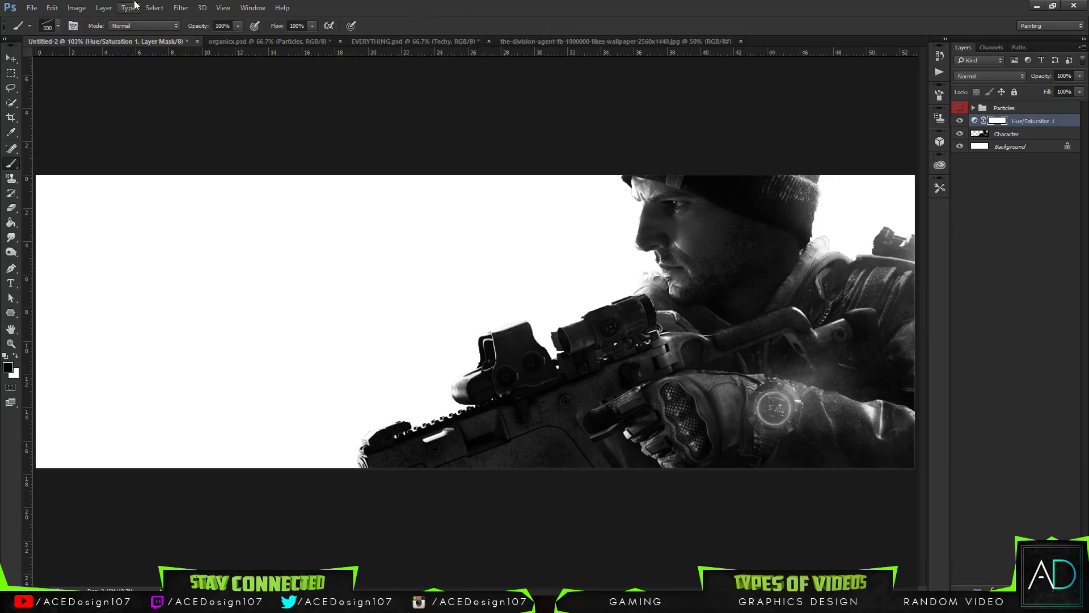
click(48, 25)
click(24, 114)
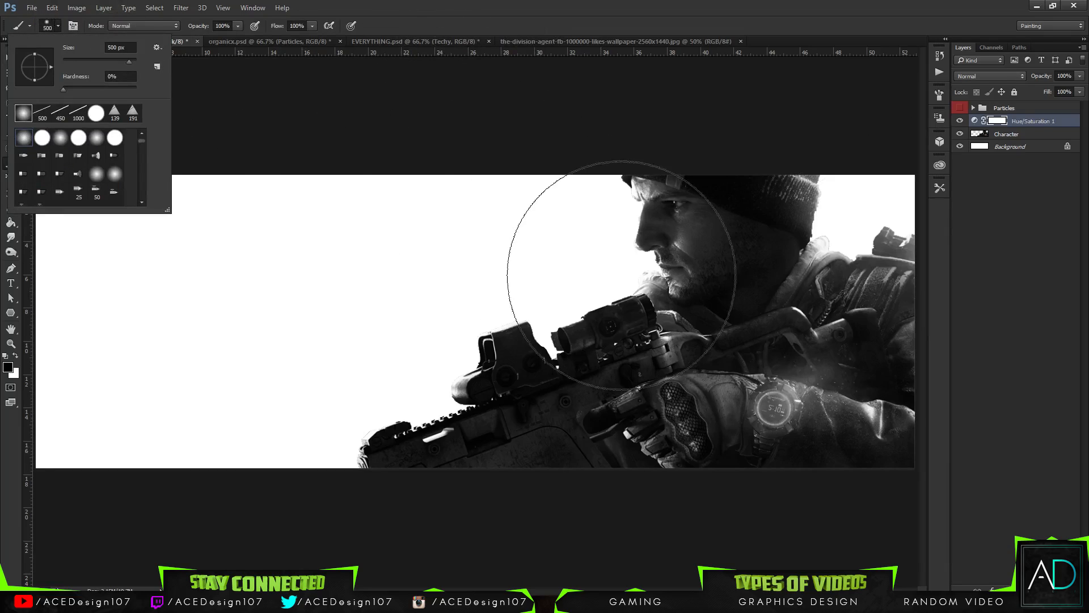
drag(64, 90, 48, 93)
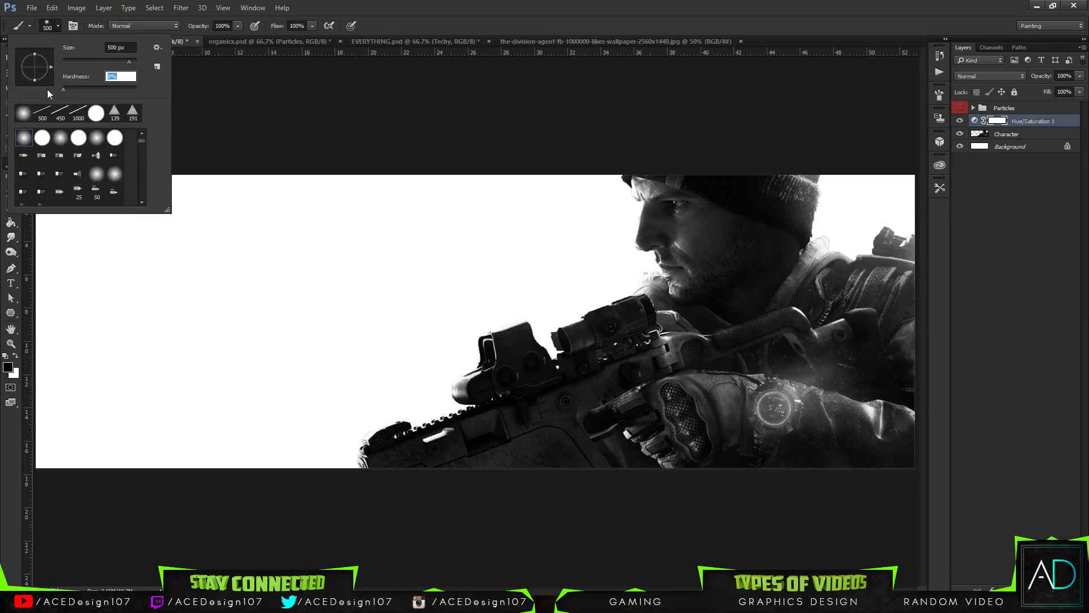
drag(126, 60, 94, 60)
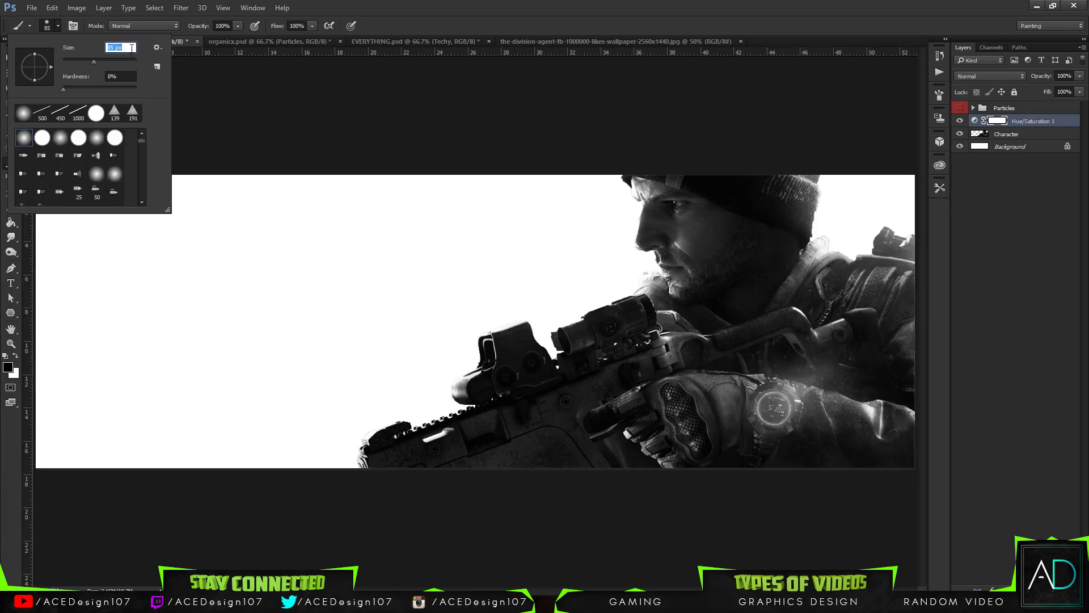
text(50)
key(Return)
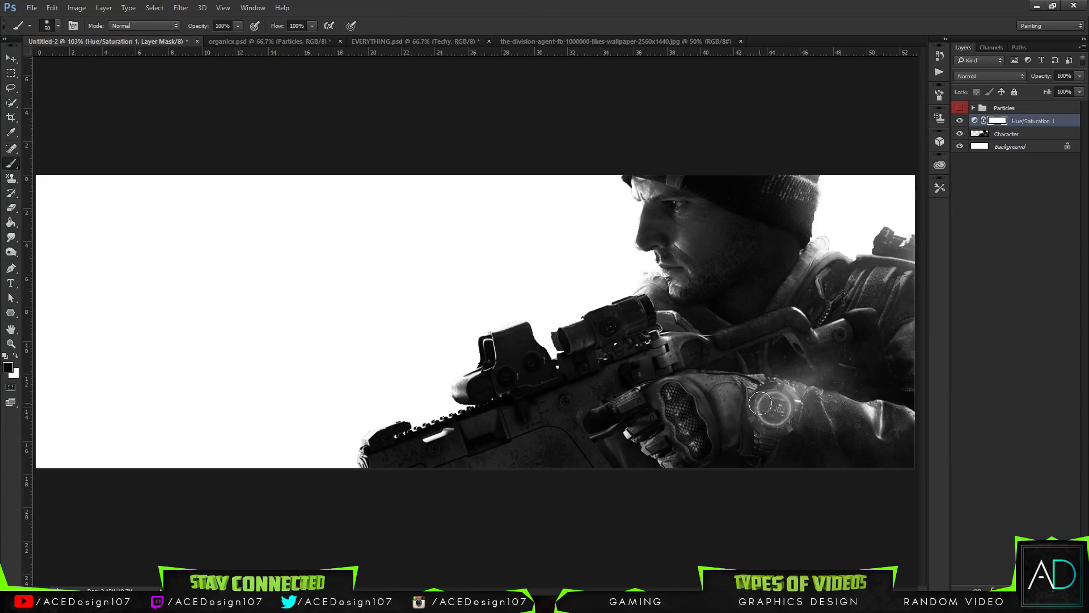
mouse_move(764, 402)
mouse_down()
mouse_move(766, 426)
mouse_move(791, 418)
mouse_move(790, 393)
mouse_move(761, 396)
mouse_move(771, 423)
mouse_move(792, 412)
mouse_move(769, 409)
mouse_move(785, 425)
mouse_move(773, 419)
mouse_move(785, 390)
mouse_move(764, 404)
mouse_move(790, 387)
mouse_up()
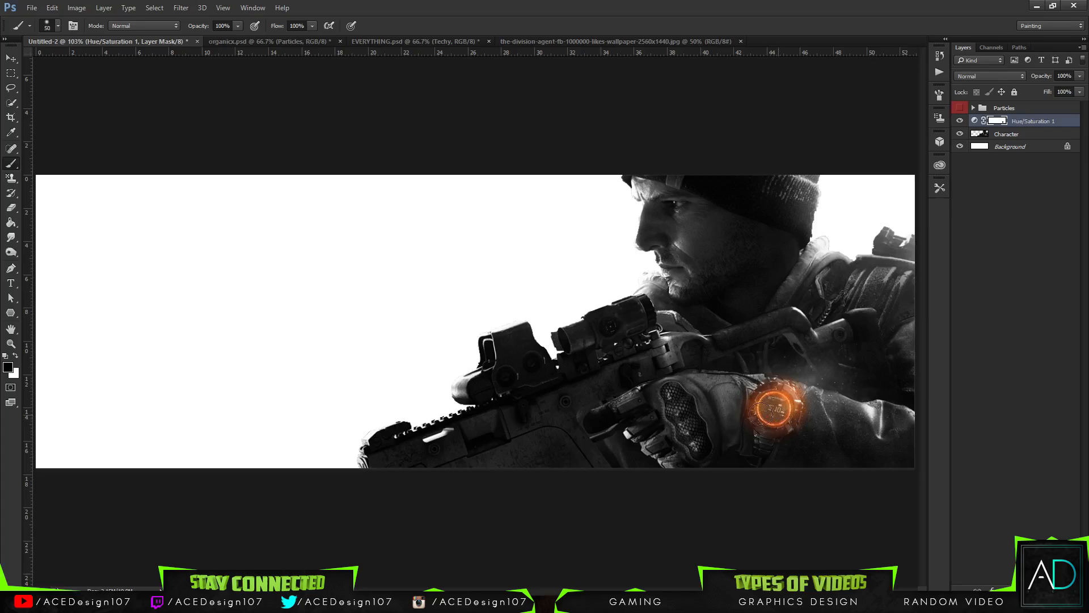
mouse_move(800, 404)
mouse_down()
mouse_move(795, 428)
mouse_move(820, 428)
mouse_move(843, 381)
mouse_move(808, 400)
mouse_up()
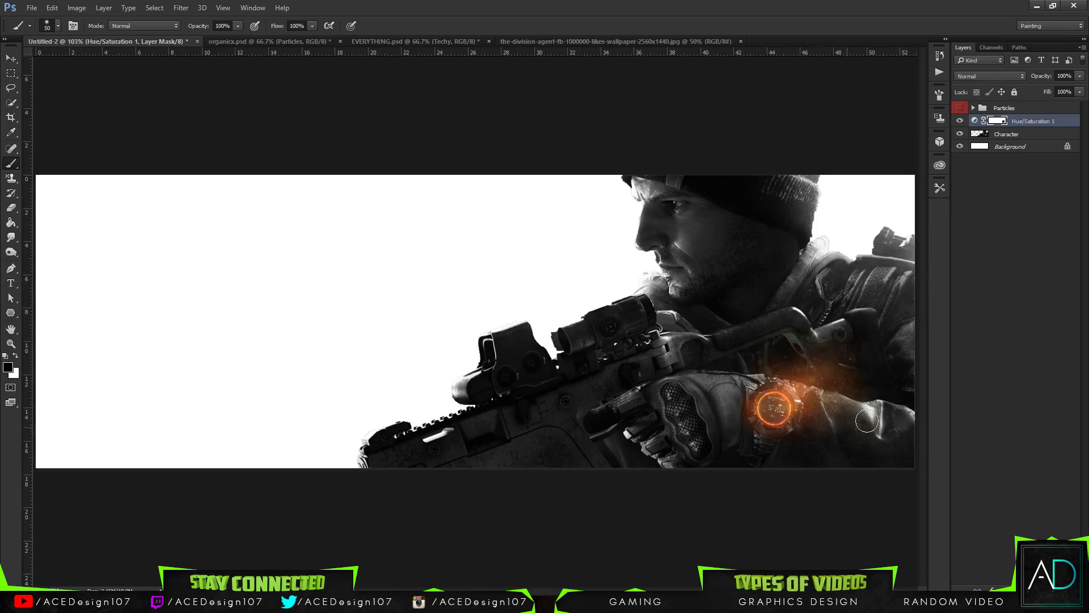
Refine the Hue/Saturation mask with further brush strokes around the watch to blend its orange glow.
key(e)
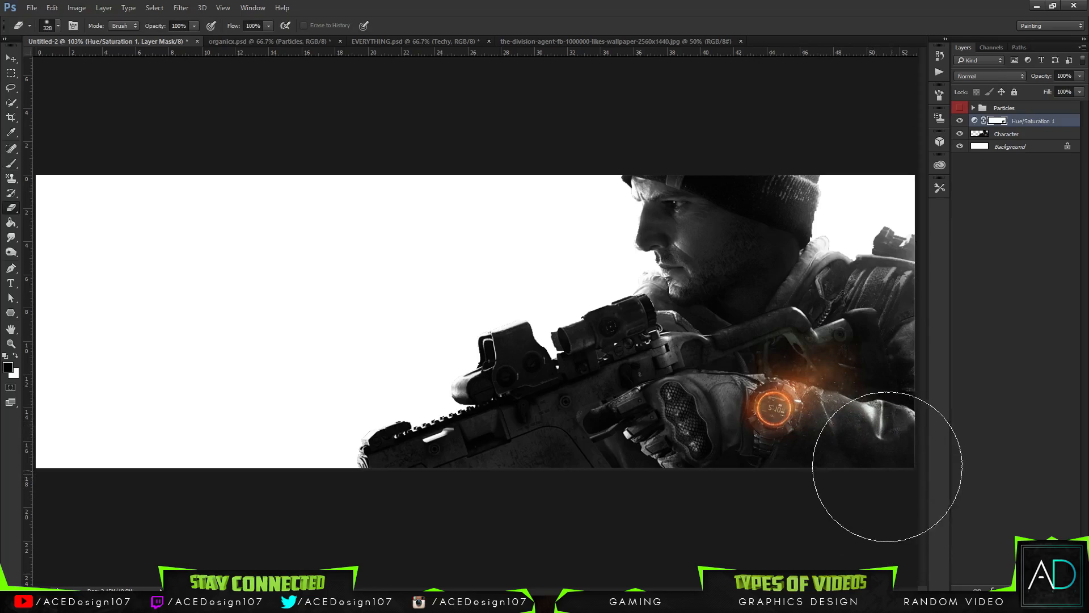
key(b)
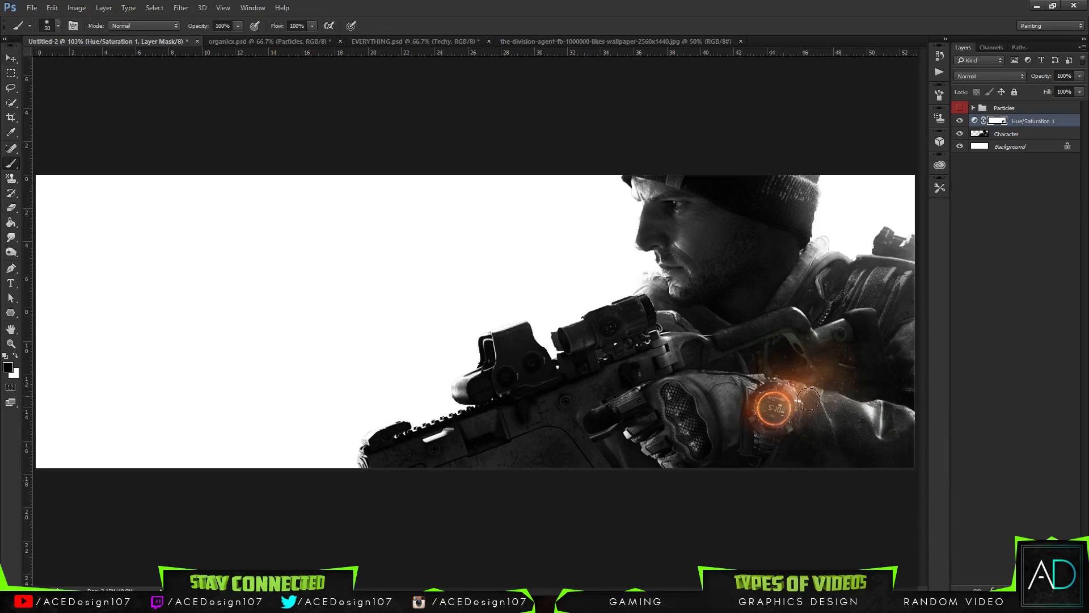
mouse_move(808, 399)
mouse_down()
mouse_move(785, 428)
mouse_move(794, 395)
mouse_move(791, 422)
mouse_move(760, 421)
mouse_move(787, 389)
mouse_move(810, 398)
mouse_move(840, 363)
mouse_move(795, 395)
mouse_move(811, 368)
mouse_move(799, 394)
mouse_move(770, 384)
mouse_move(795, 357)
mouse_move(813, 363)
mouse_move(770, 400)
mouse_up()
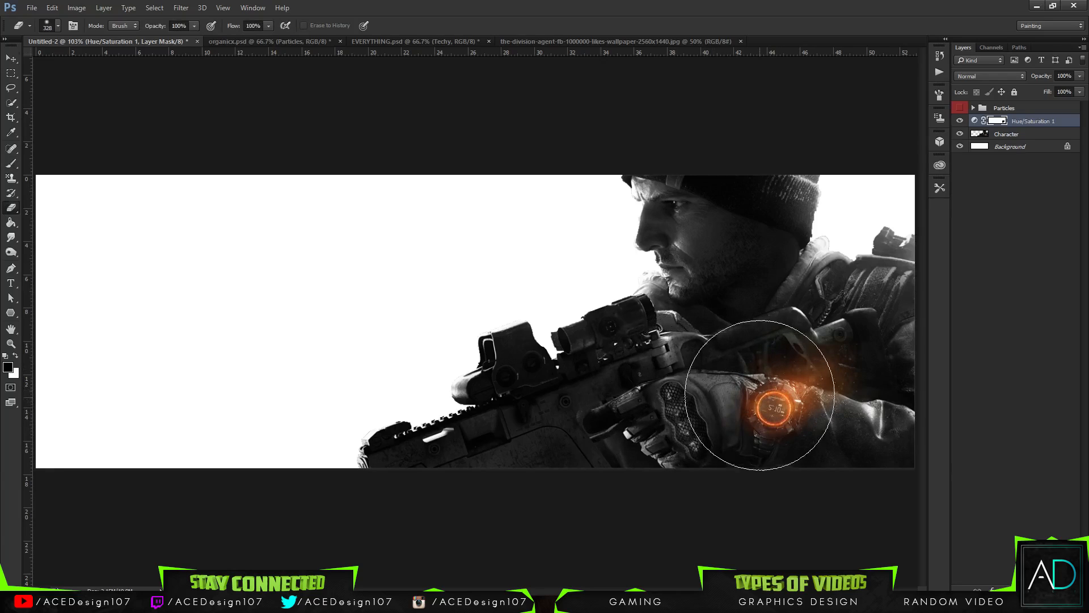
key(v)
key(b)
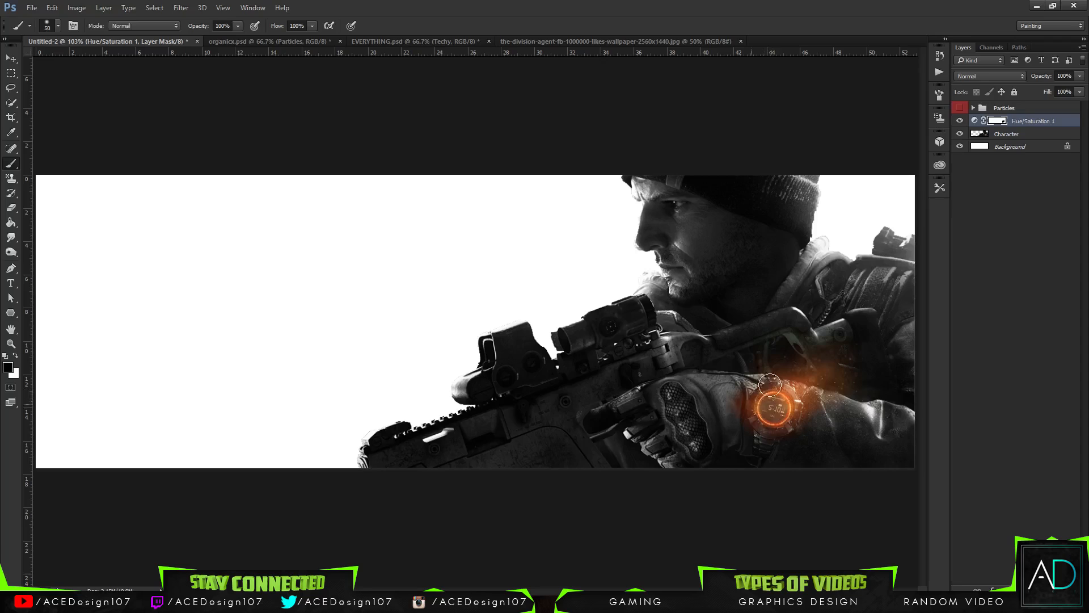
key(e)
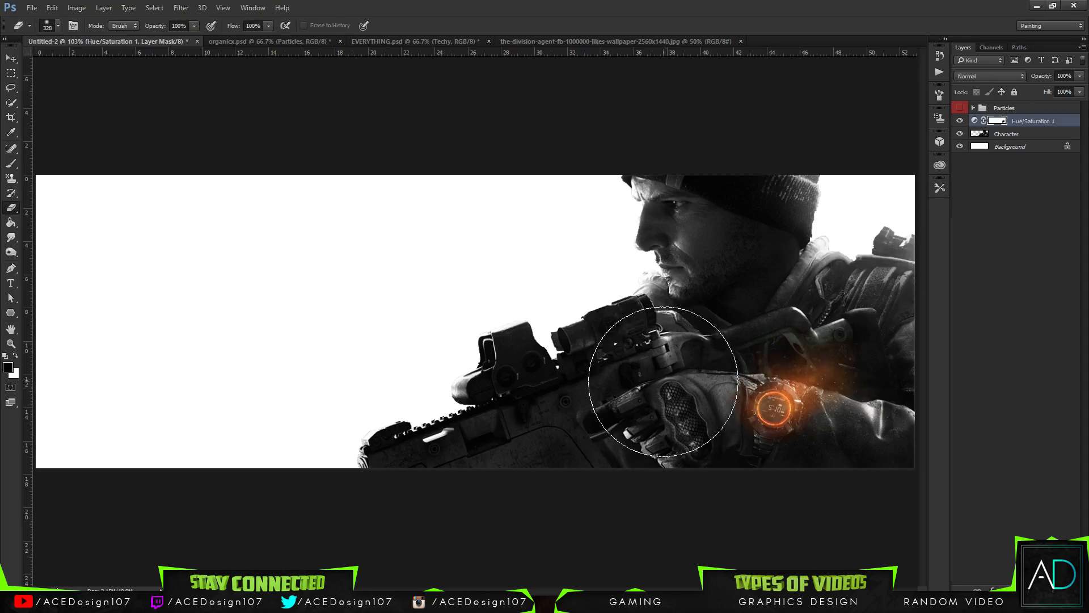
key(v)
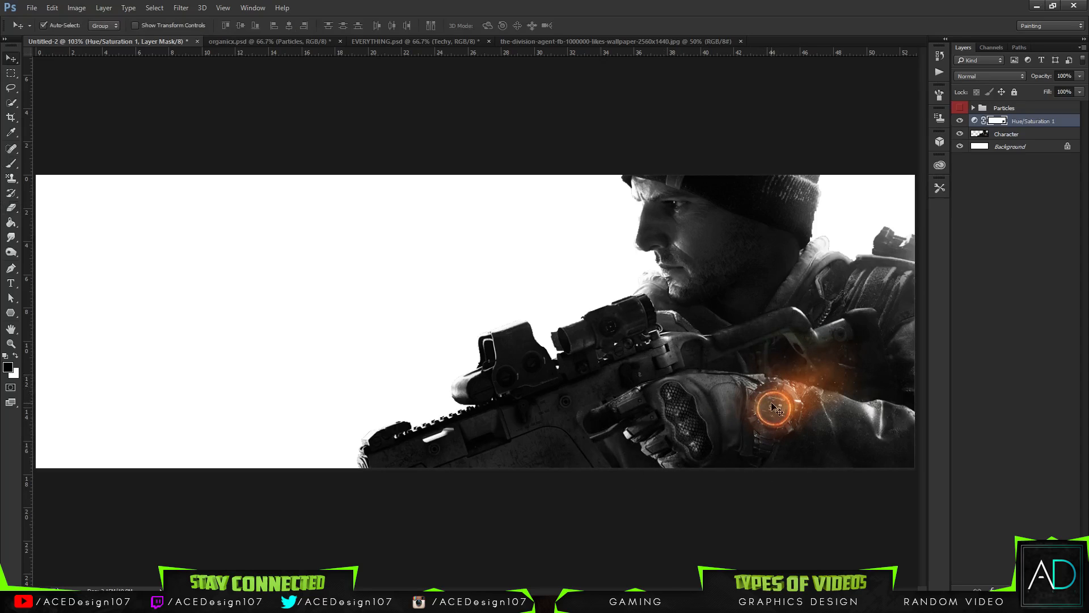
key(b)
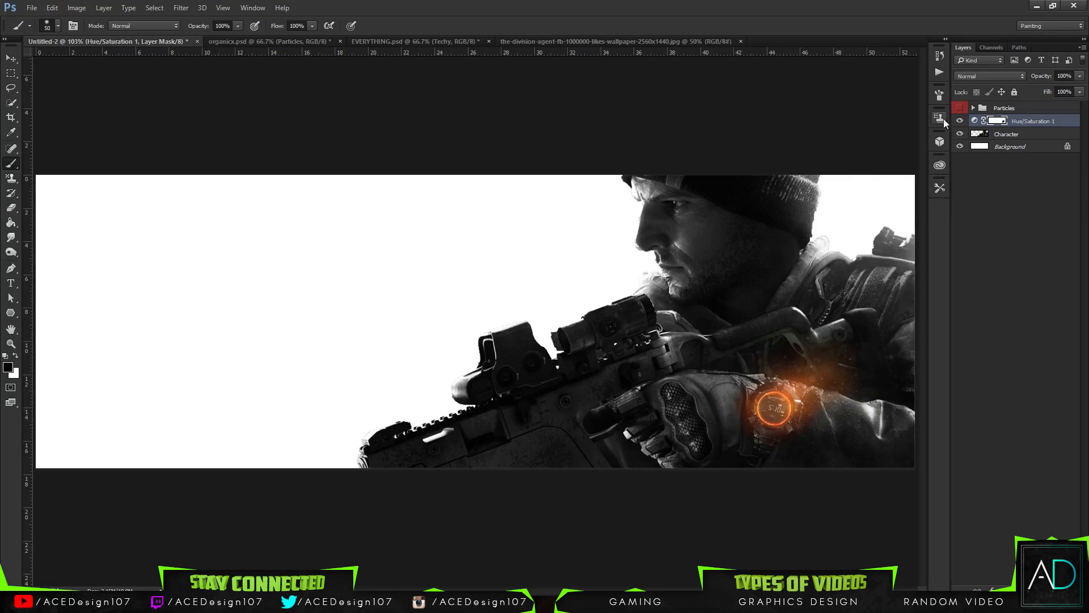
Merge the masked Hue/Saturation adjustment layer with the Character layer.
shift+click(1022, 134)
key(ctrl+e)
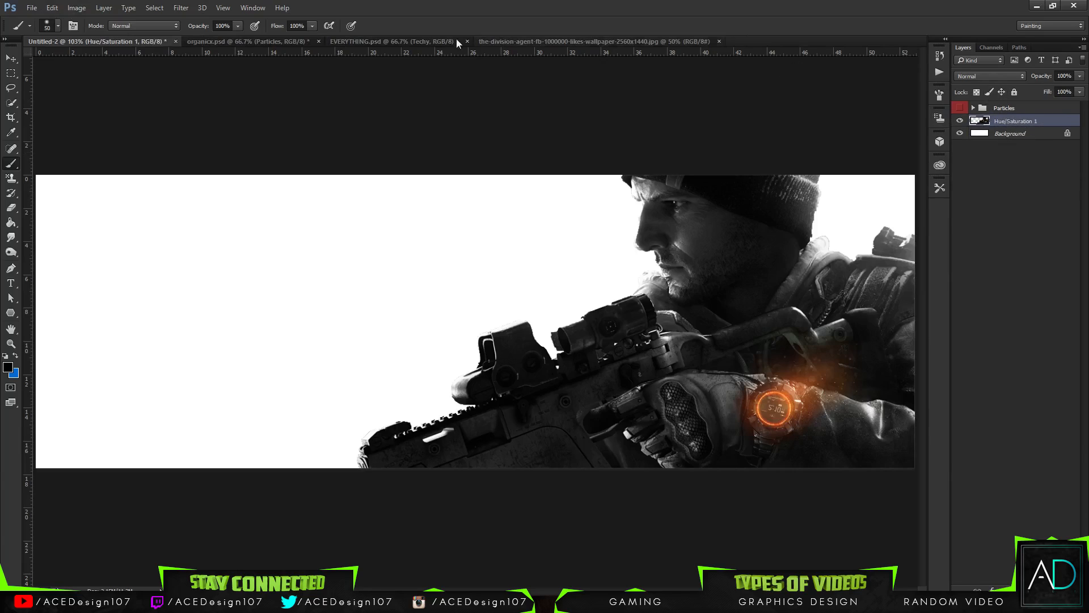
click(77, 8)
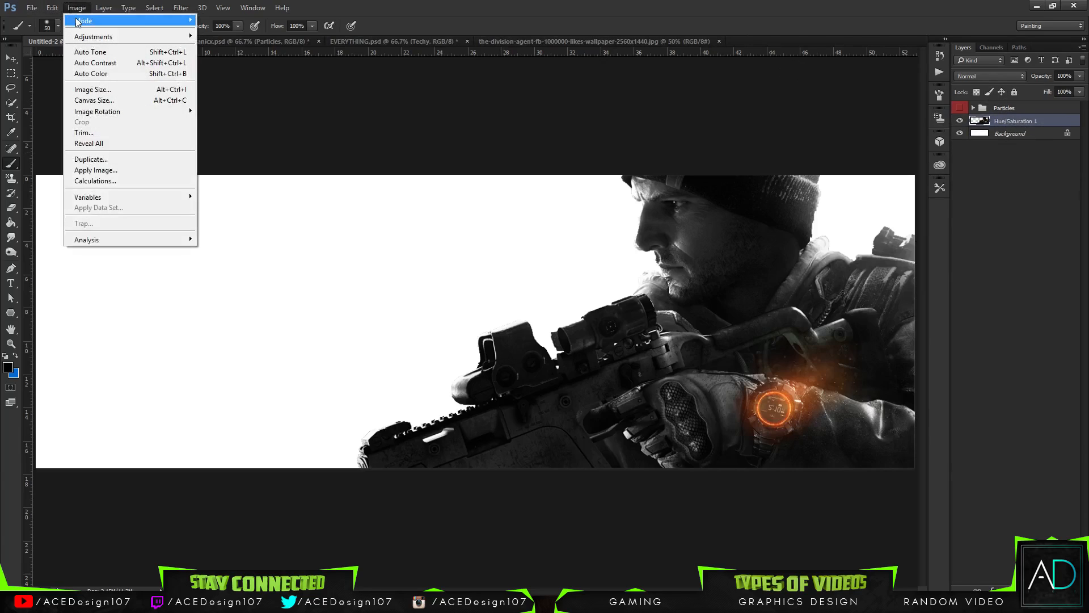
mouse_move(80, 37)
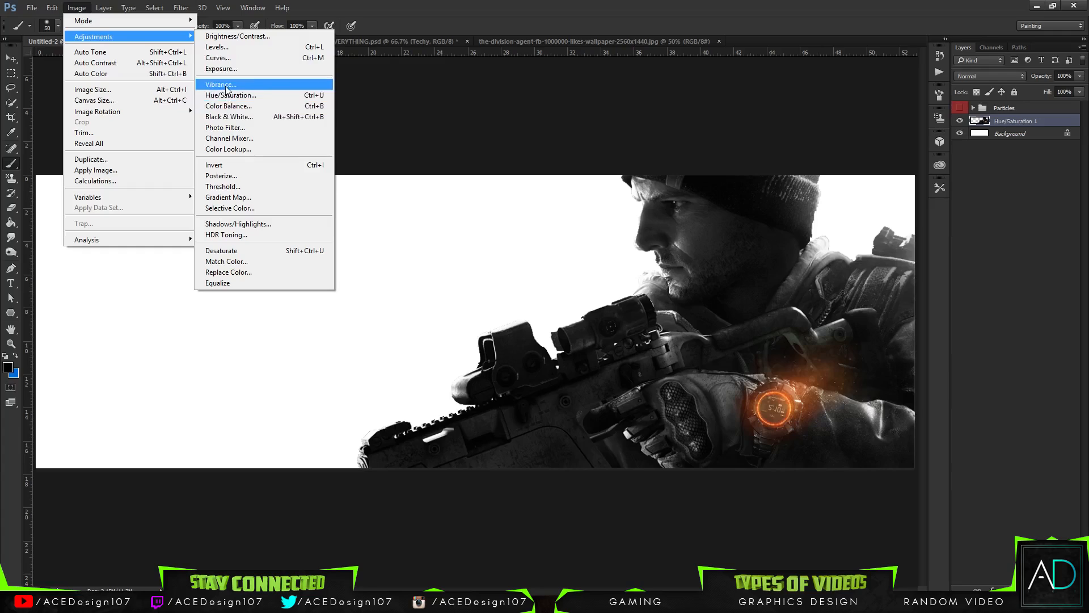
click(225, 85)
drag(223, 174, 268, 173)
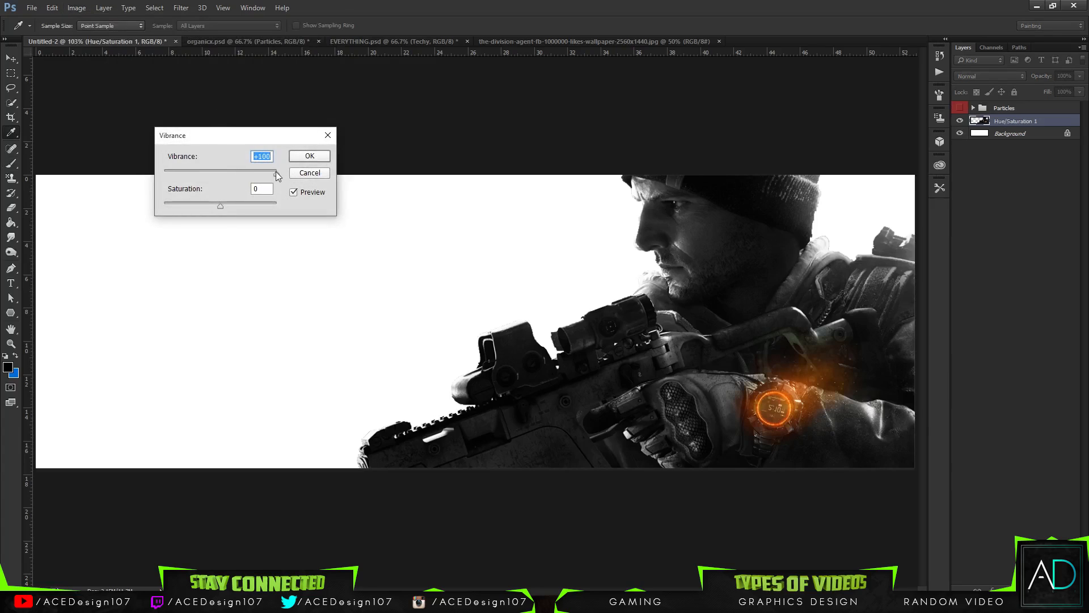
click(307, 173)
Apply a Levels adjustment to the merged character layer with black input 11 and midtones 1.06, comparing the preview.
click(84, 9)
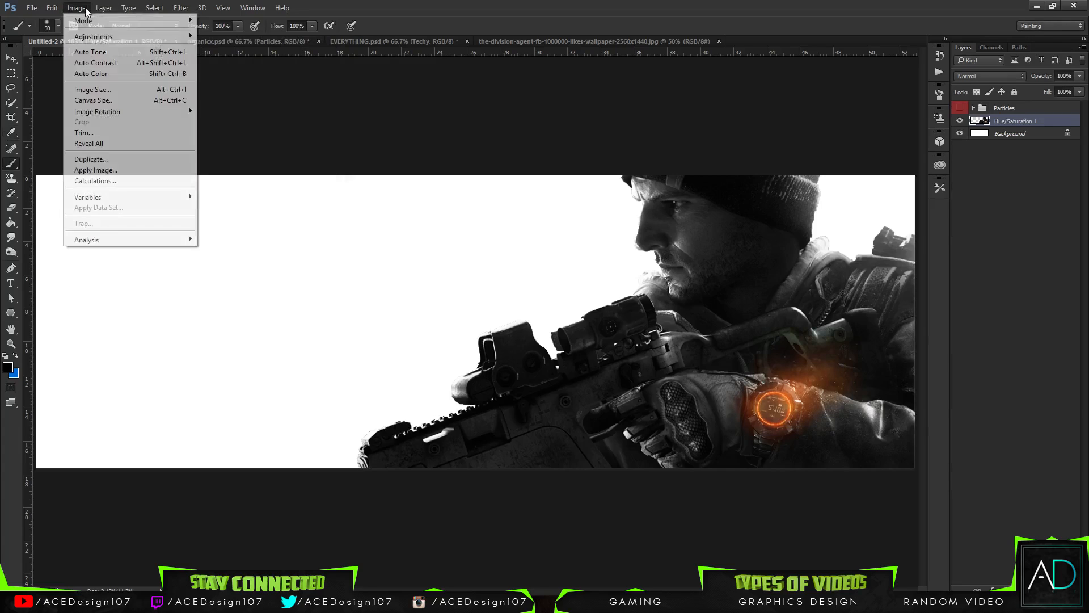
mouse_move(97, 37)
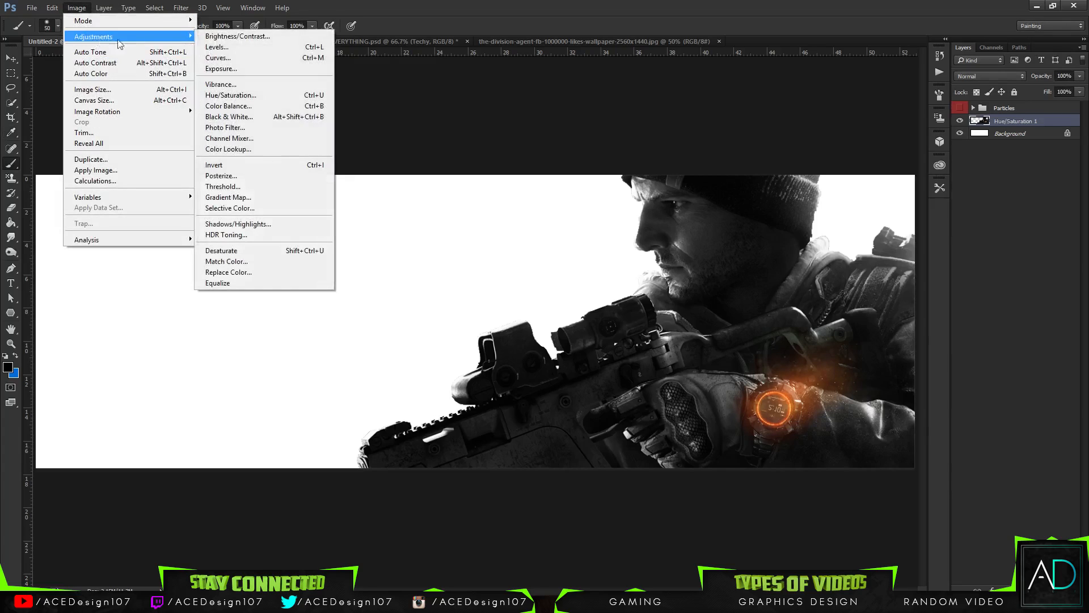
click(226, 49)
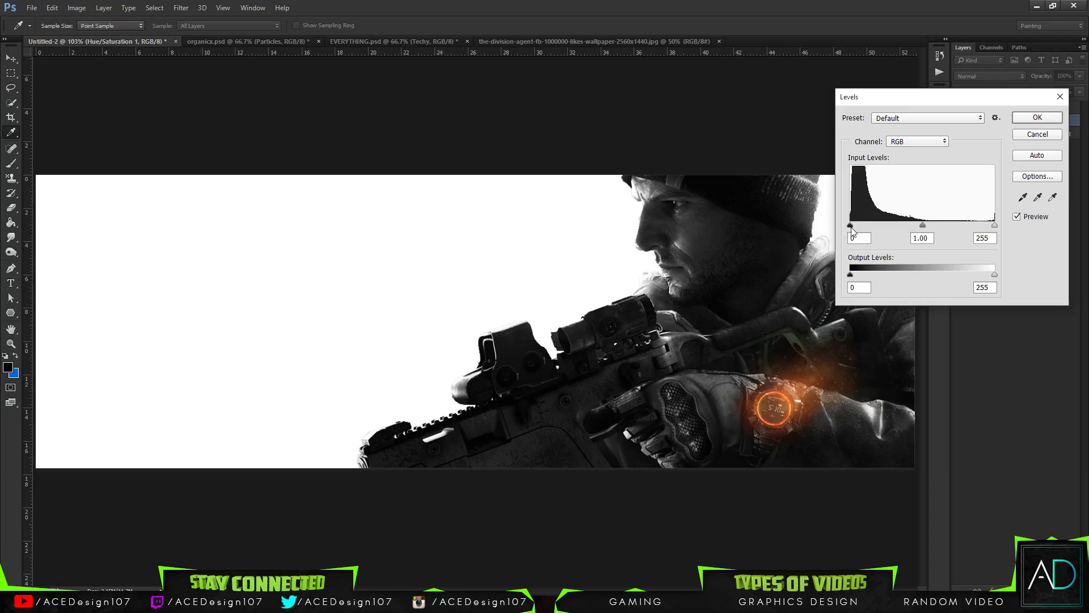
mouse_move(851, 230)
mouse_down()
mouse_move(869, 229)
mouse_move(860, 233)
mouse_up()
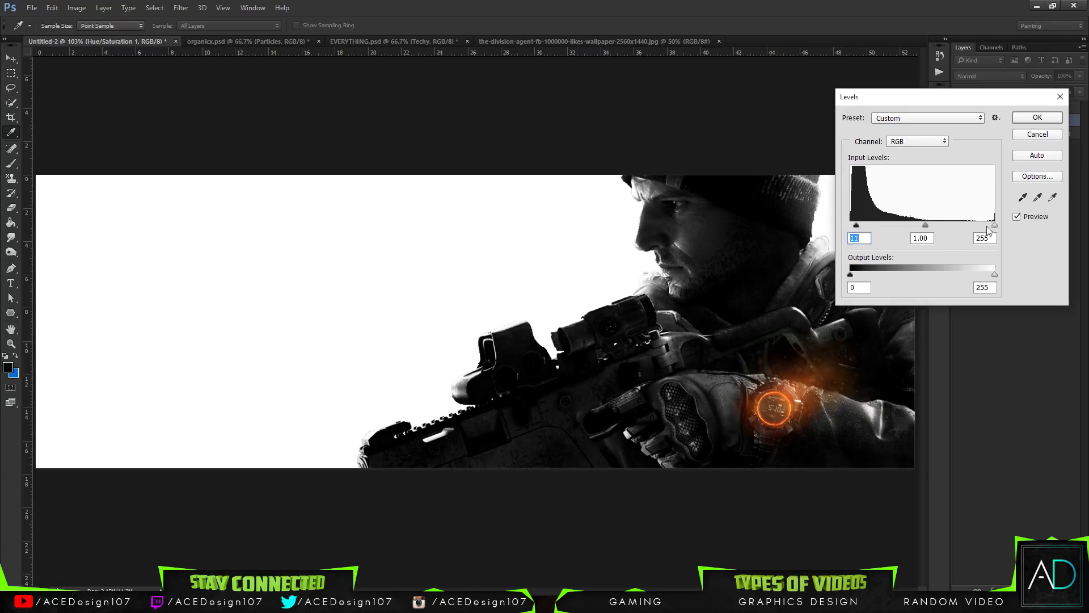
click(1017, 217)
click(1017, 217)
mouse_move(927, 227)
mouse_down()
mouse_move(938, 226)
mouse_move(924, 228)
mouse_up()
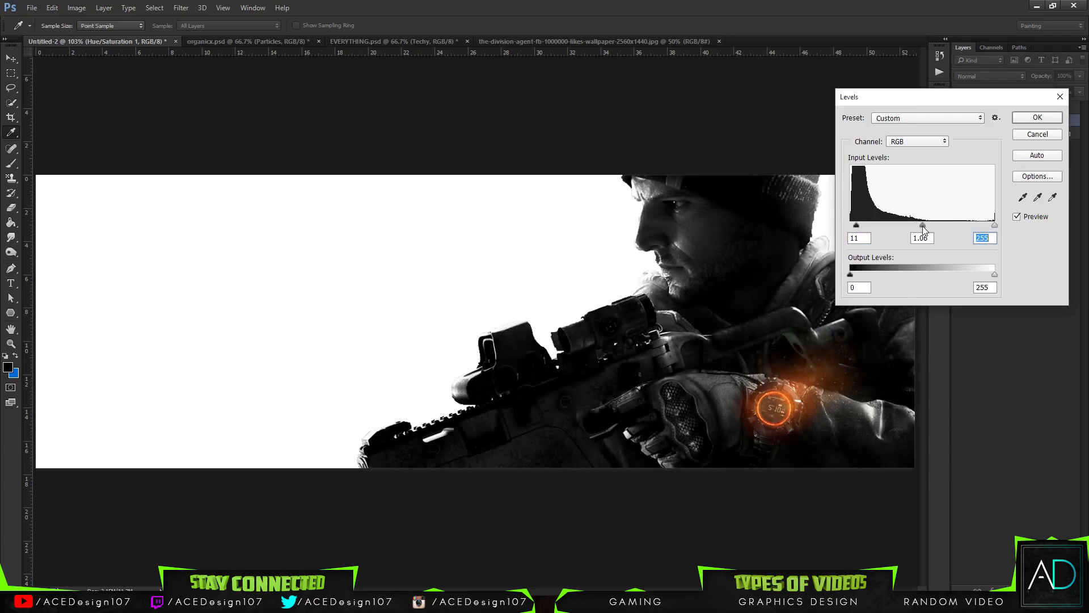
click(1051, 119)
Apply a Vibrance adjustment to the character layer with vibrance +100 and saturation +21.
click(77, 7)
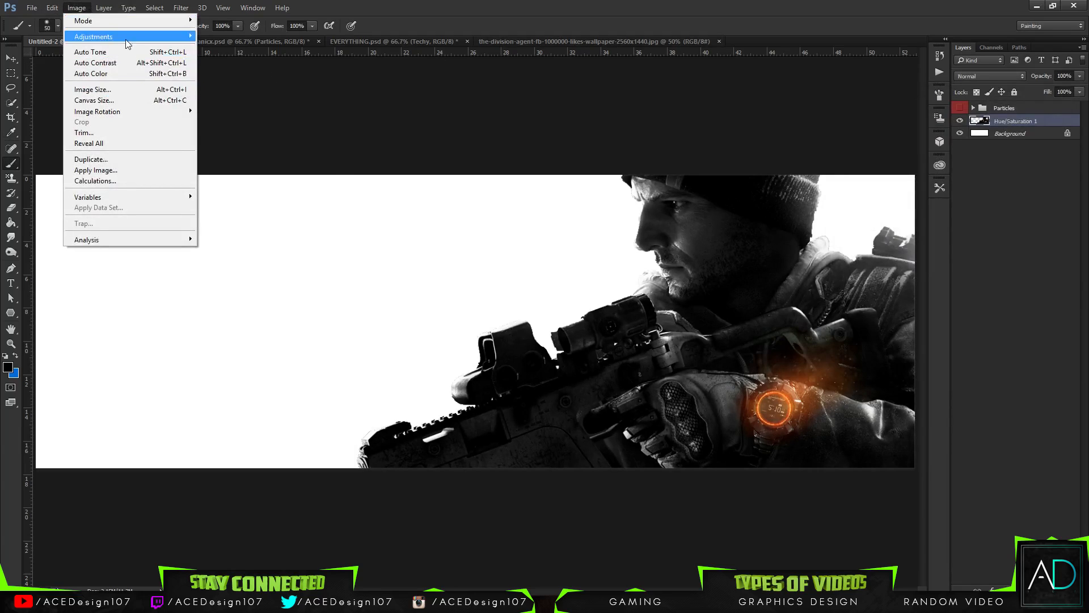
mouse_move(133, 38)
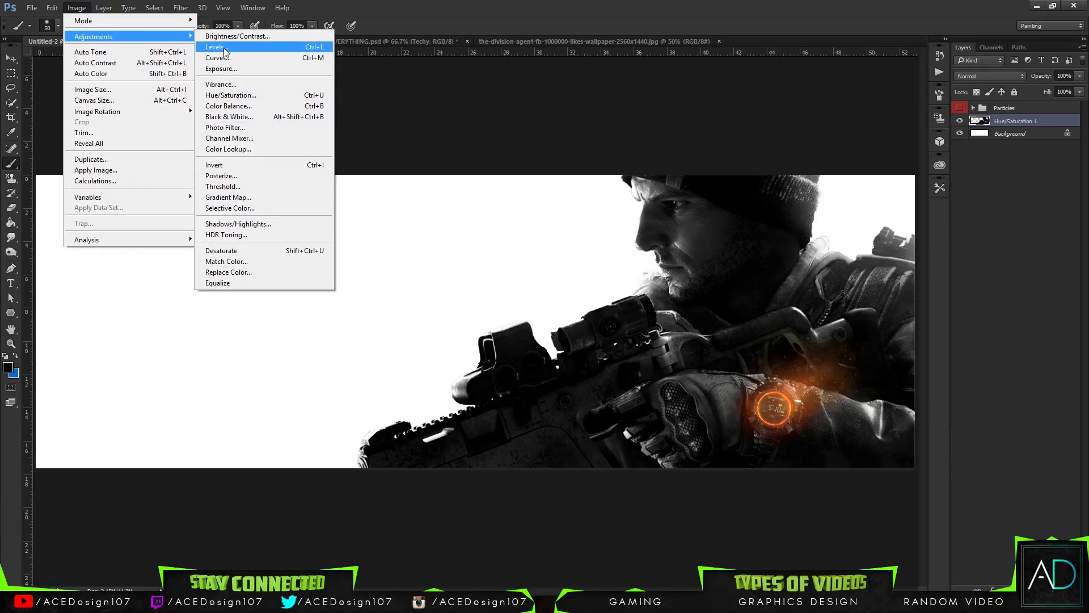
click(219, 85)
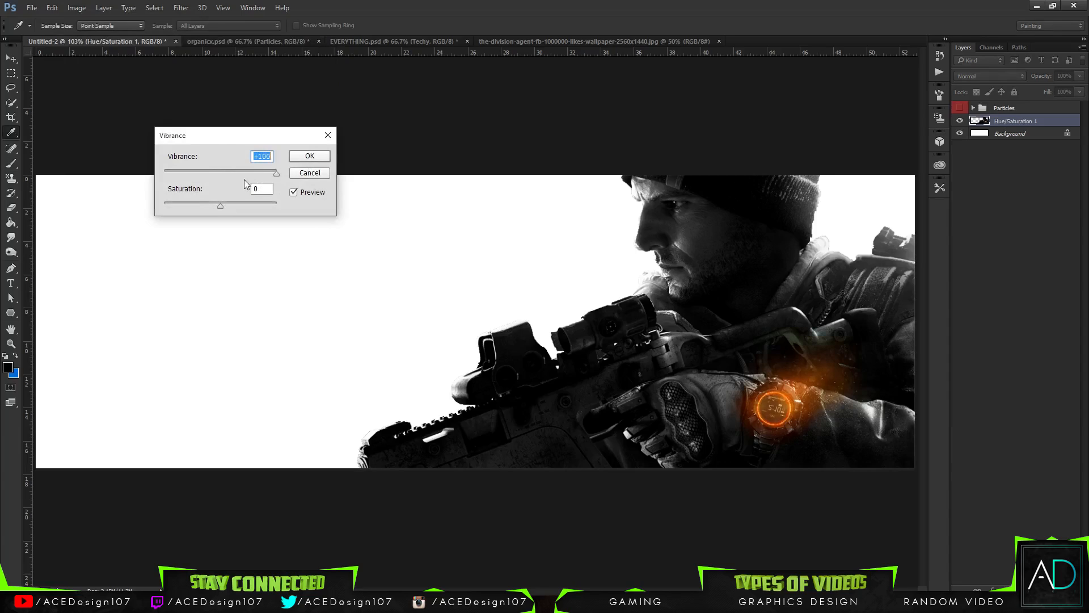
drag(213, 198, 244, 197)
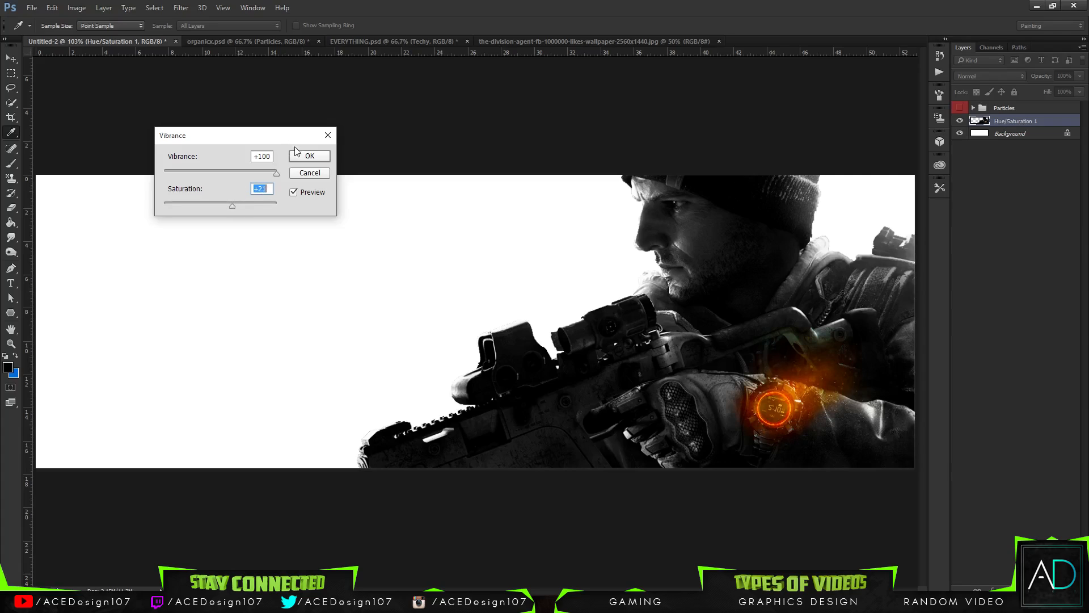
click(309, 155)
key(b)
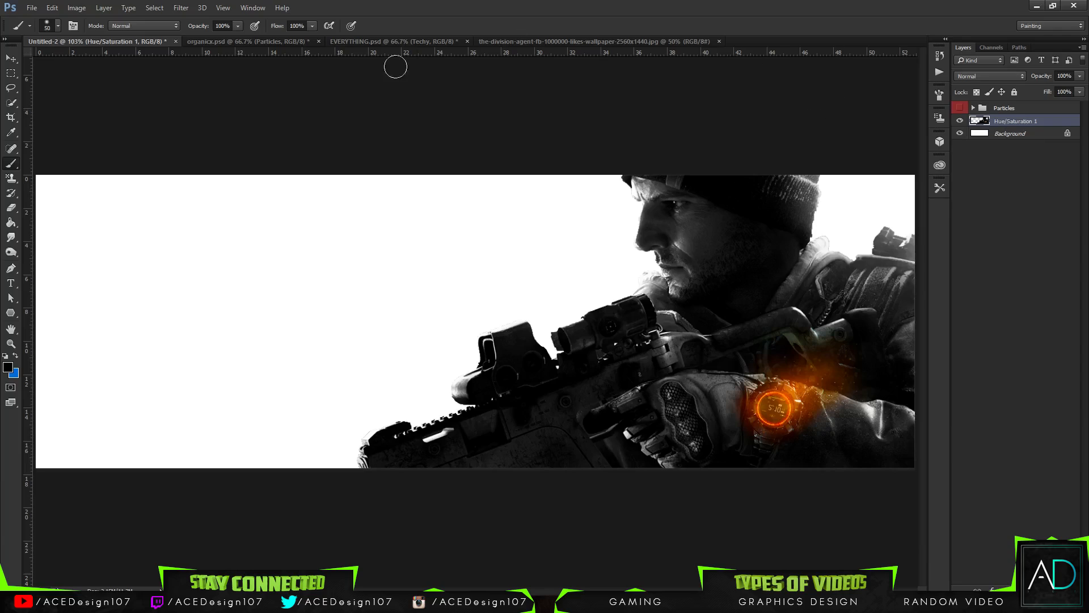
Add a Black & White adjustment layer above the character layer with default settings and close its properties.
click(1022, 588)
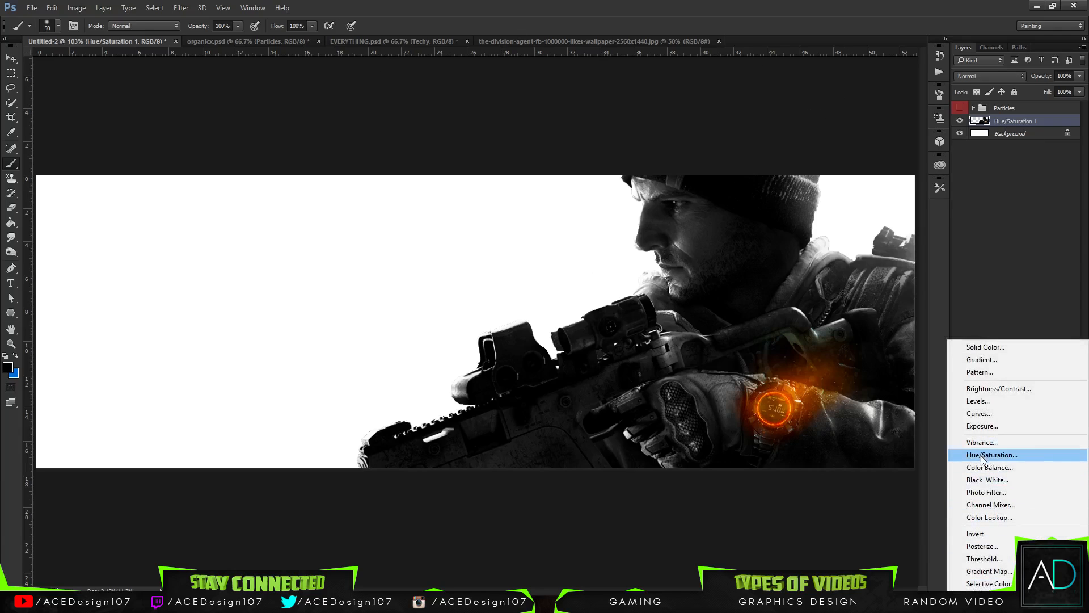
click(987, 480)
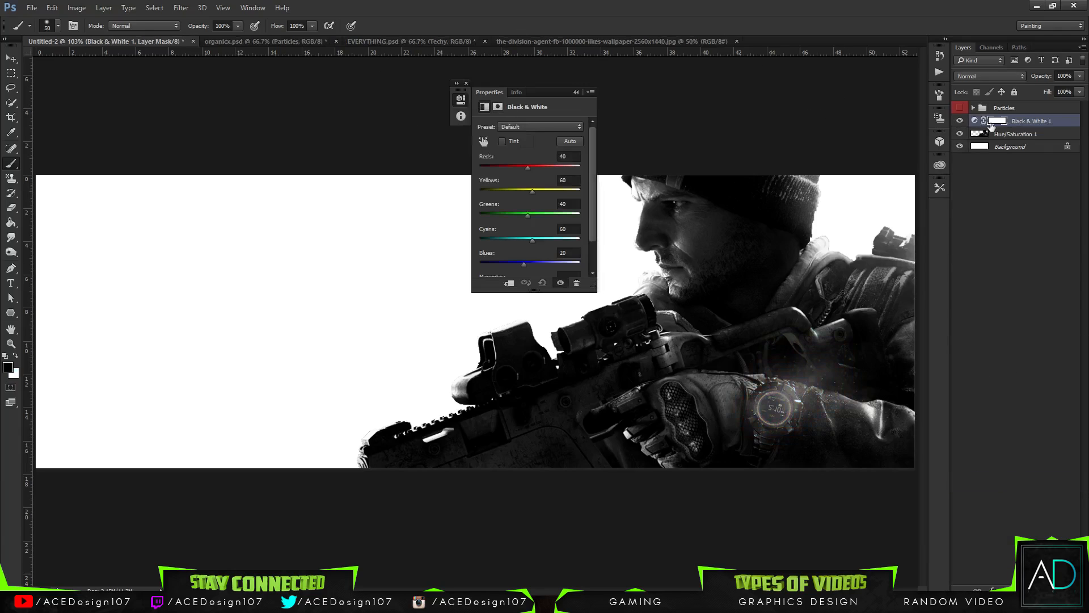
click(574, 92)
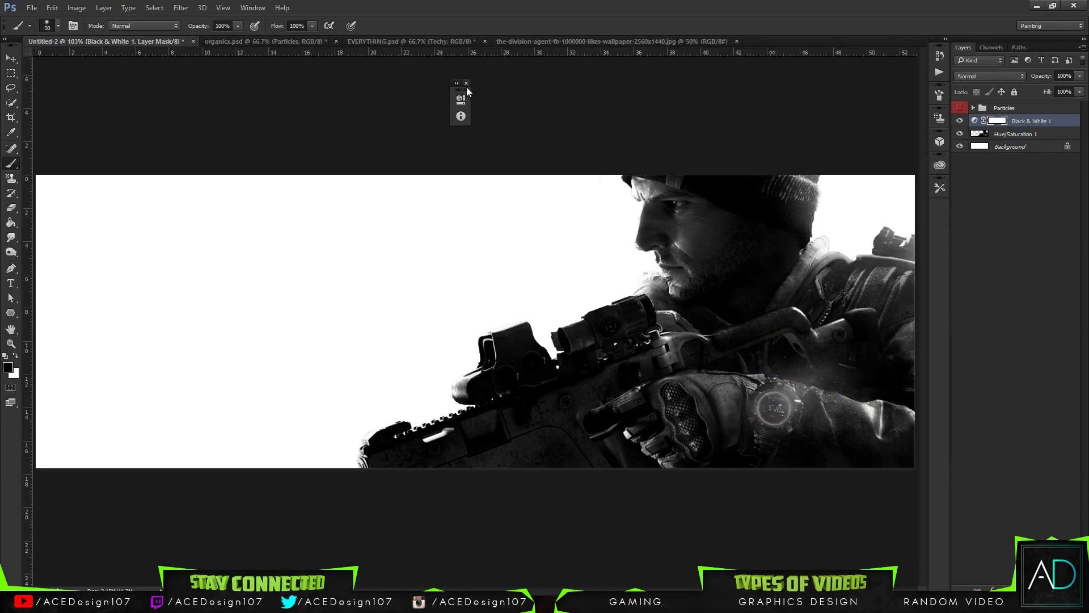
click(465, 83)
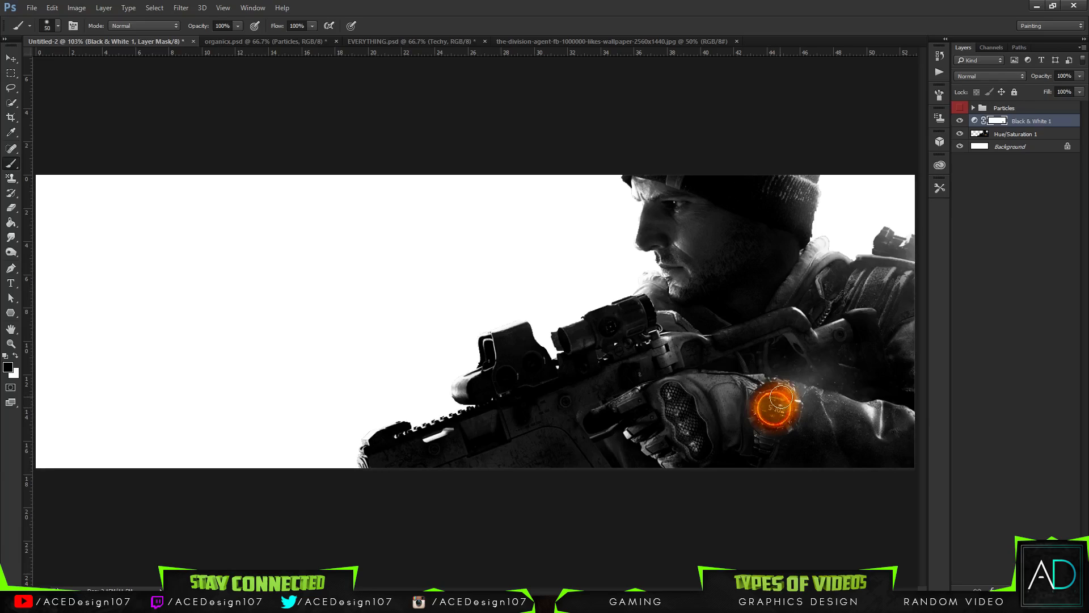
Mask the Black & White effect off the watch and its glow with black, and restore it on the nearby sleeve with a soft 145 px eraser.
mouse_move(790, 390)
mouse_down()
mouse_move(819, 373)
mouse_move(801, 367)
mouse_move(811, 377)
mouse_move(817, 361)
mouse_move(817, 379)
mouse_move(833, 363)
mouse_move(808, 372)
mouse_move(834, 365)
mouse_move(806, 364)
mouse_move(823, 365)
mouse_move(824, 401)
mouse_move(791, 419)
mouse_move(801, 404)
mouse_move(782, 409)
mouse_move(800, 414)
mouse_move(827, 394)
mouse_move(815, 423)
mouse_move(830, 403)
mouse_move(838, 415)
mouse_move(847, 374)
mouse_up()
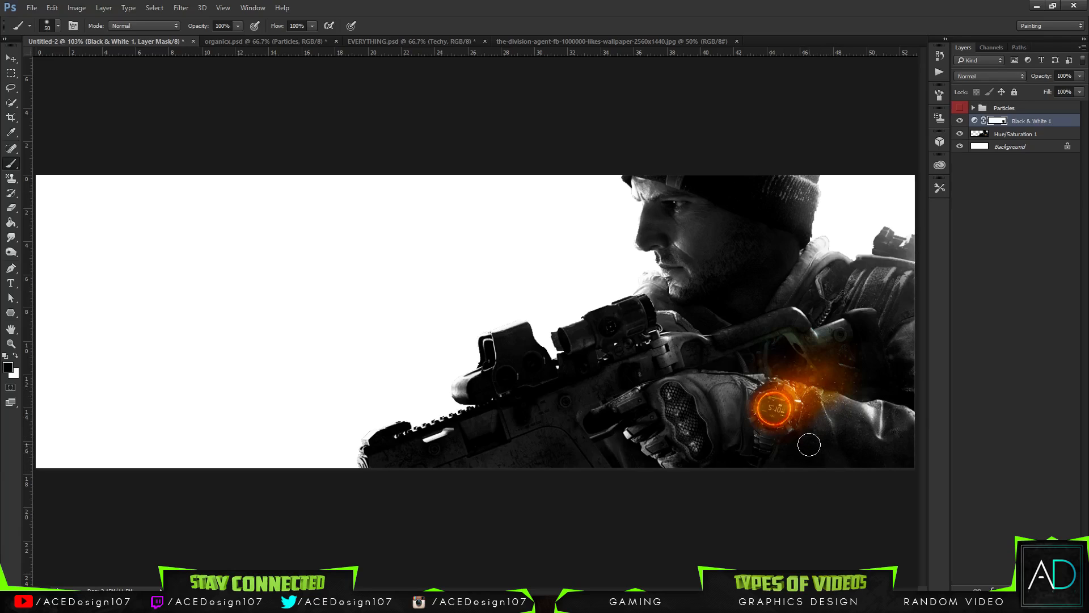
key(e)
click(58, 26)
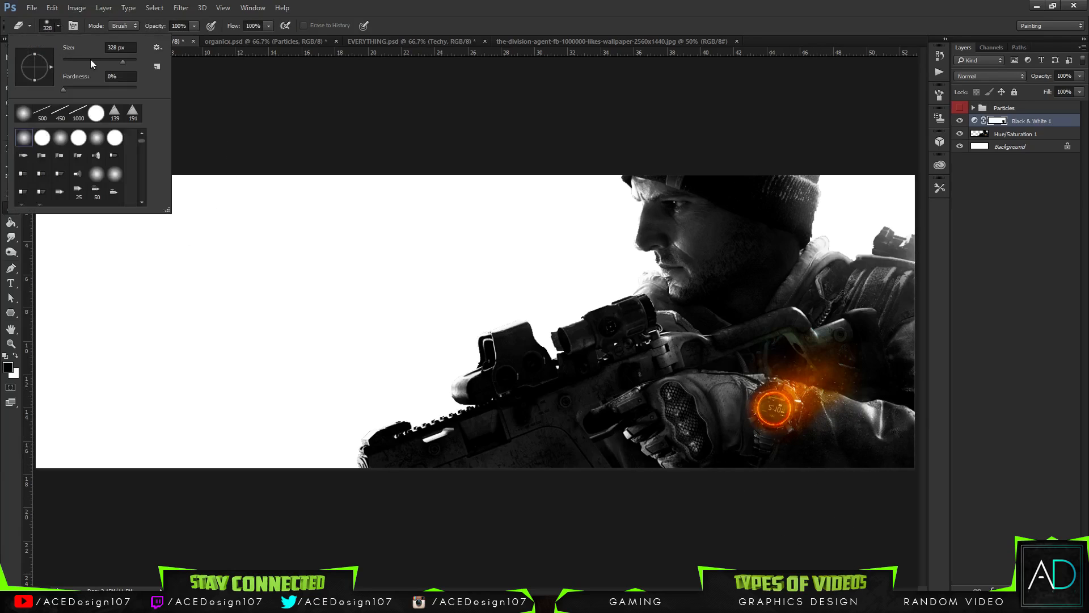
click(810, 465)
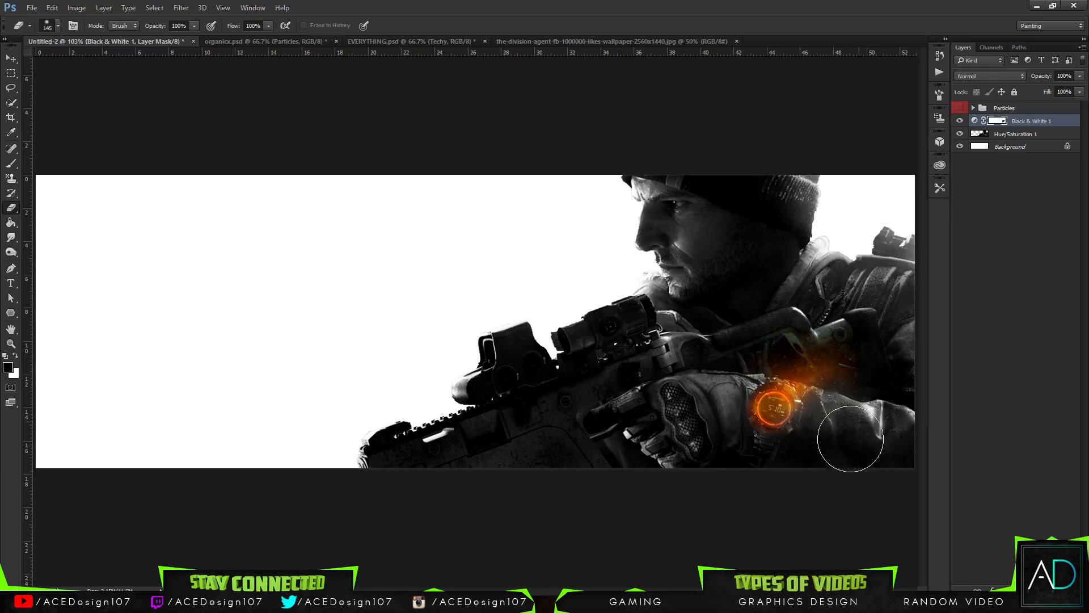
Stamp black on the Black & White mask beside the watch with the 2490 splatter brush resized to 281 px.
key(b)
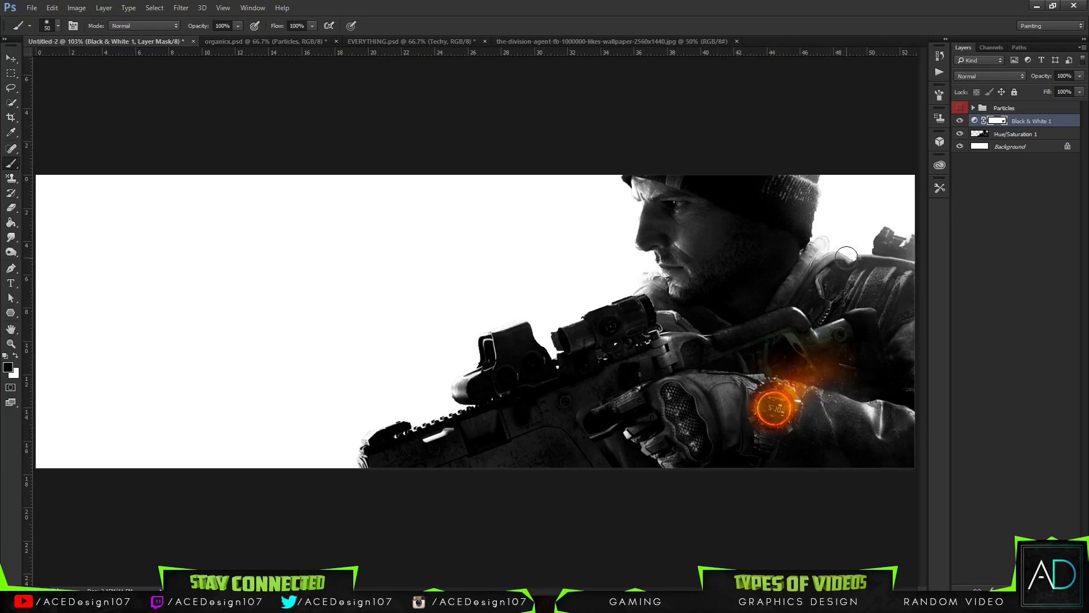
click(57, 26)
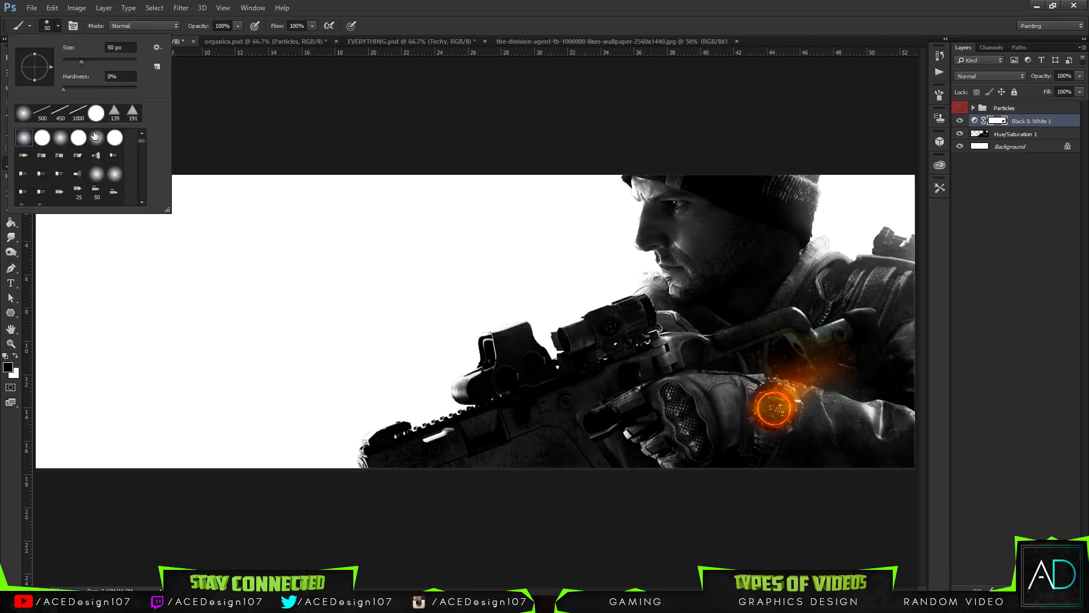
drag(137, 139, 137, 192)
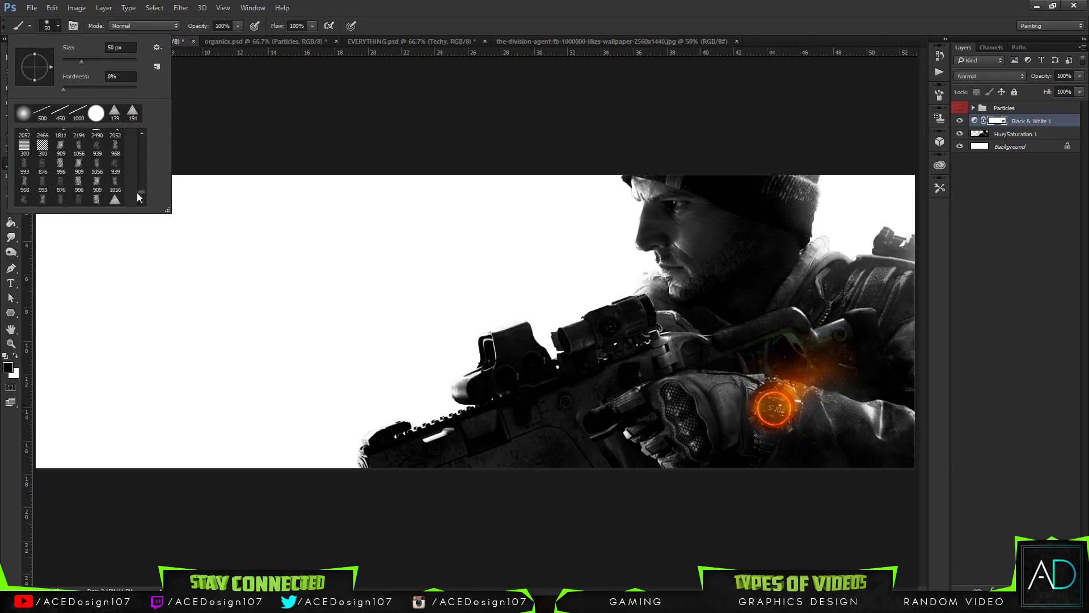
scroll(103, 173, up, 2)
click(98, 169)
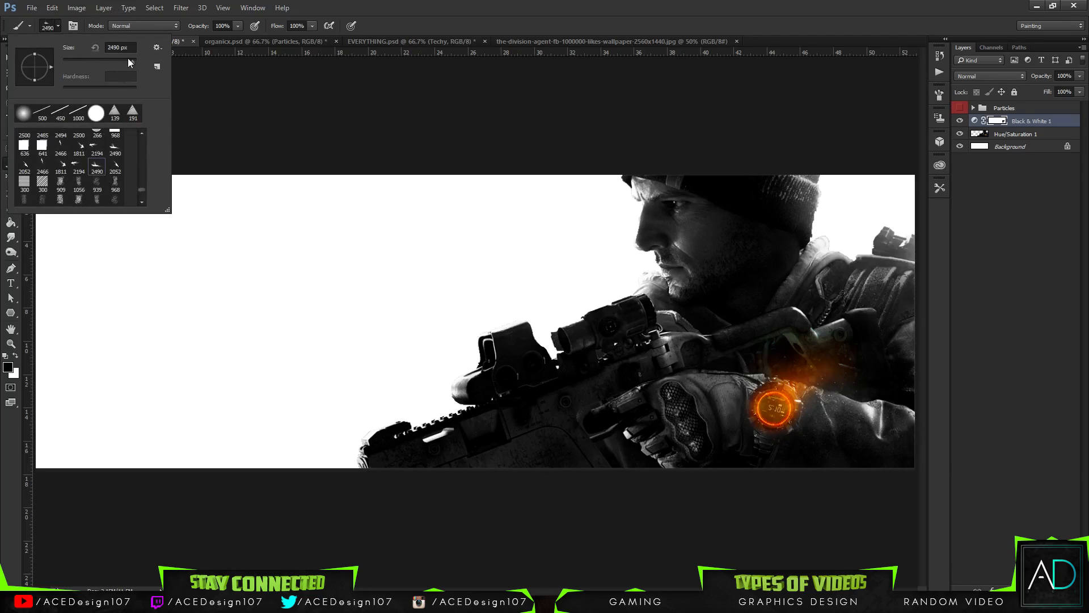
drag(131, 61, 121, 60)
click(805, 379)
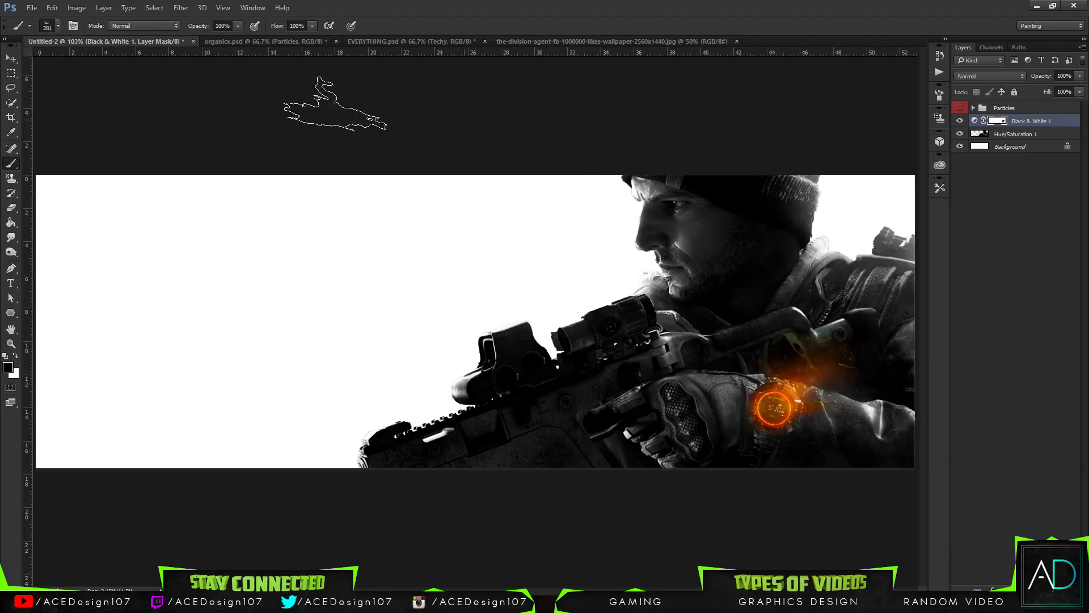
Stamp the Black & White mask over the watch with the 2194 splatter brush at 182 px.
click(50, 25)
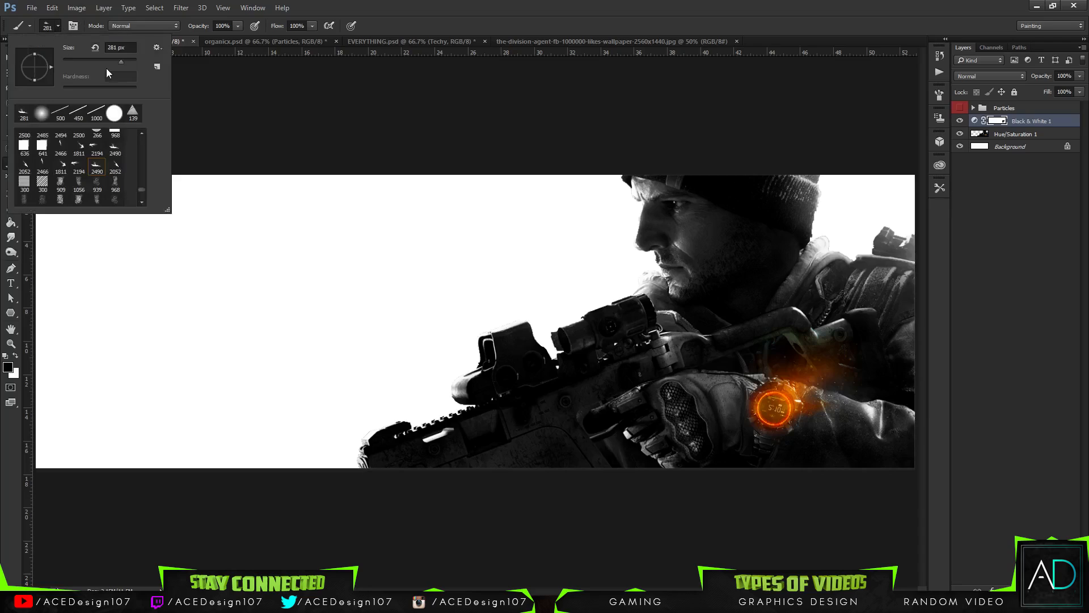
click(76, 167)
click(791, 400)
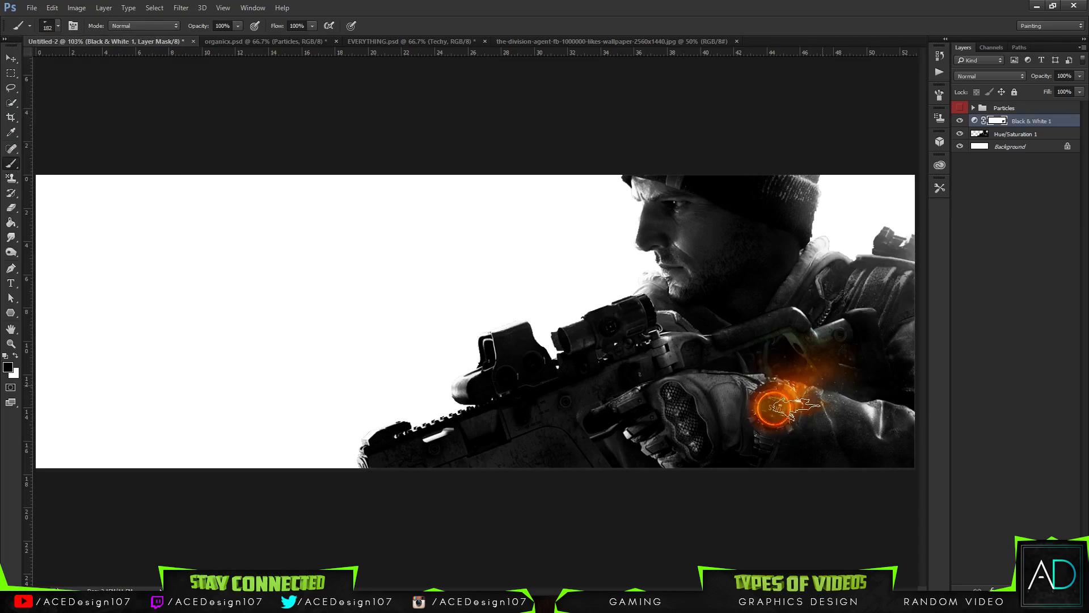
Merge the masked Black & White adjustment layer with the character layer below it.
key(e)
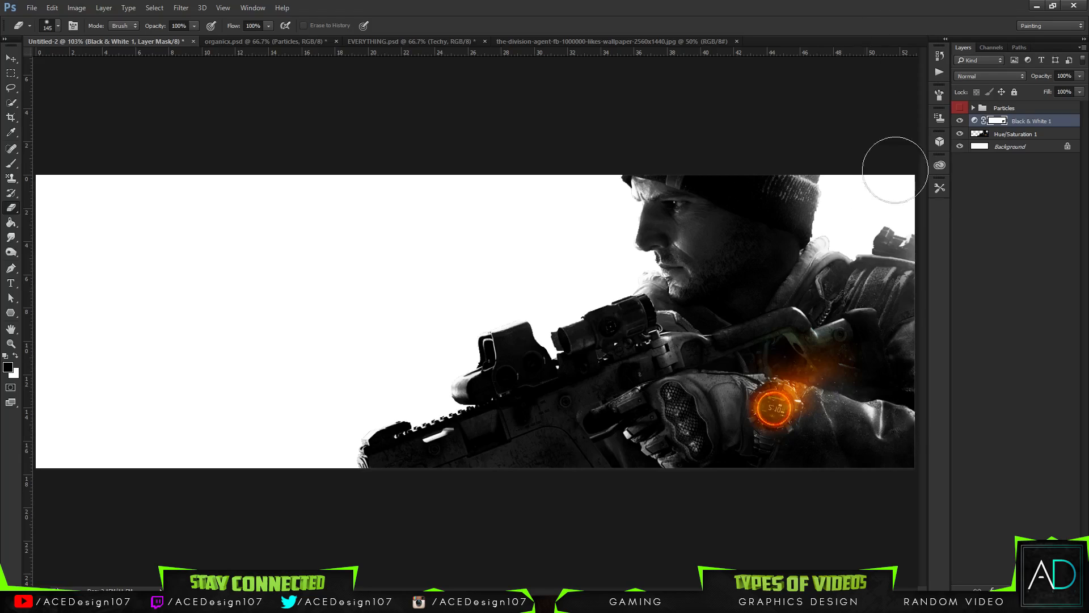
ctrl+click(1032, 138)
key(ctrl+e)
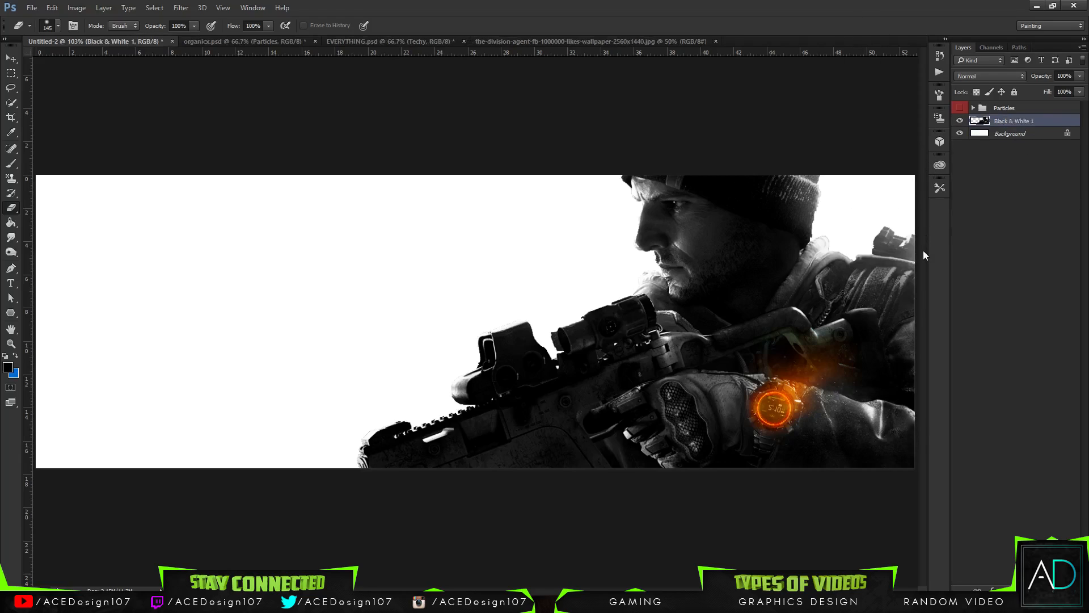
Shift the merged character layer's hue to -6 with a Hue/Saturation adjustment.
key(ctrl+u)
key(Escape)
key(ctrl+u)
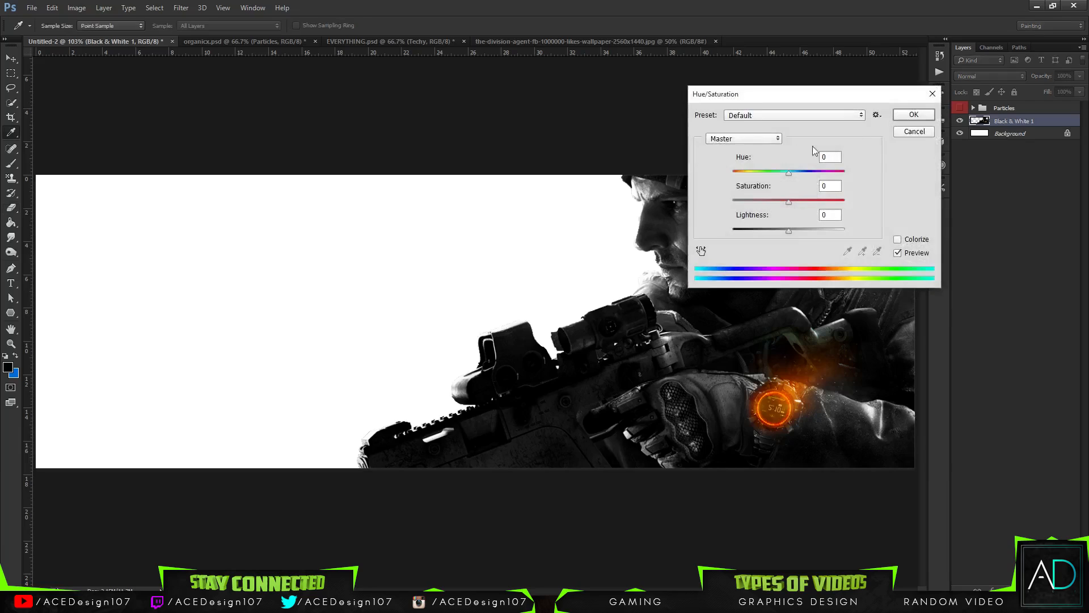
drag(796, 172, 786, 175)
drag(787, 175, 784, 169)
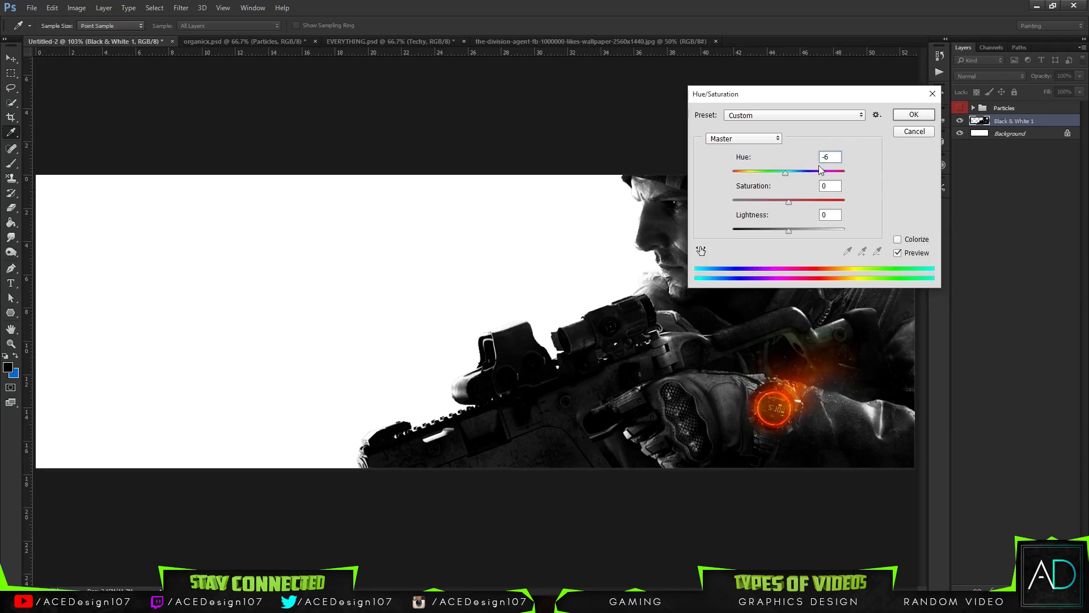
key(Return)
key(e)
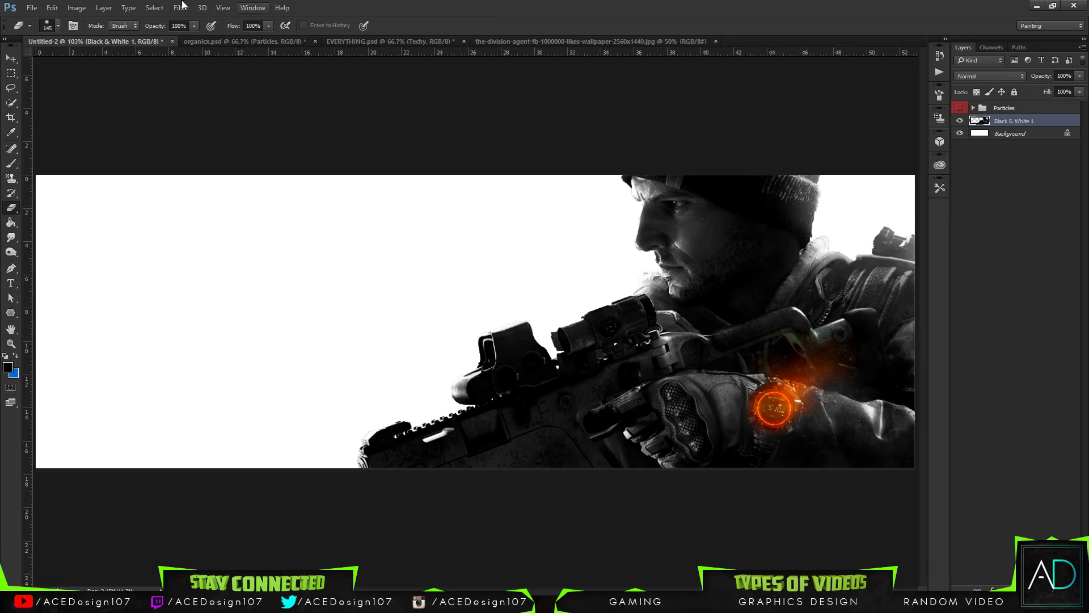
Boost the character layer's contrast with an S-shaped RGB Curves adjustment, darkening the shadows and lifting the highlights.
click(77, 8)
mouse_move(94, 36)
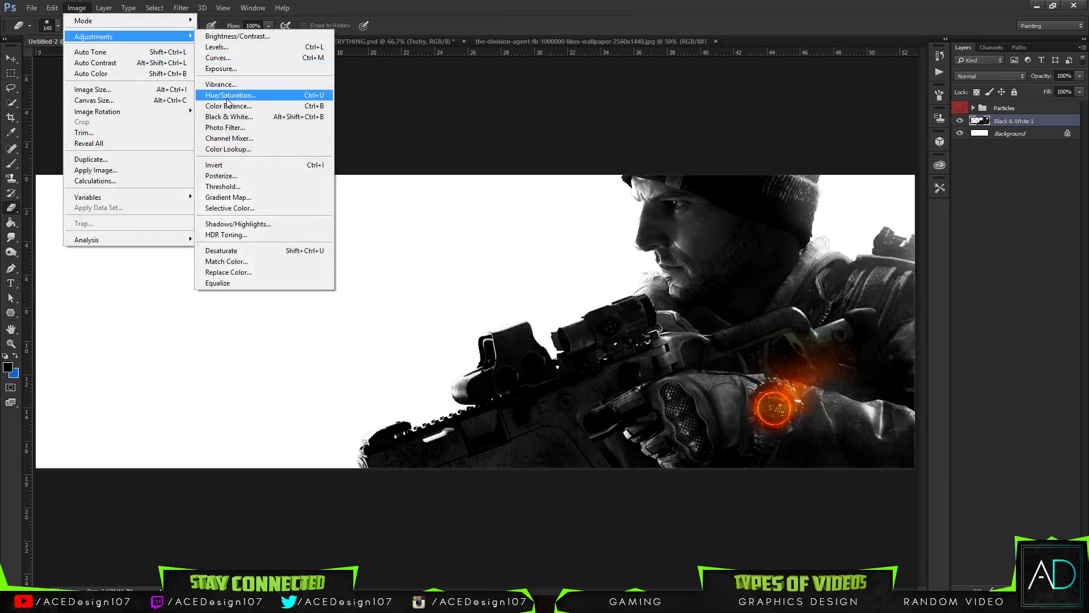
click(225, 59)
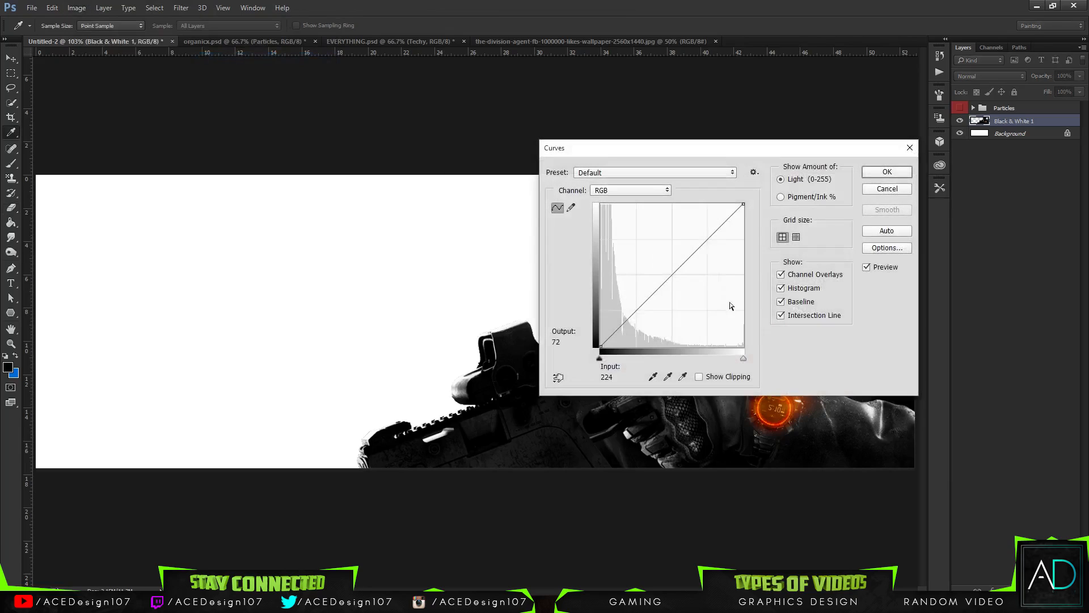
drag(646, 296, 688, 233)
drag(708, 150, 346, 83)
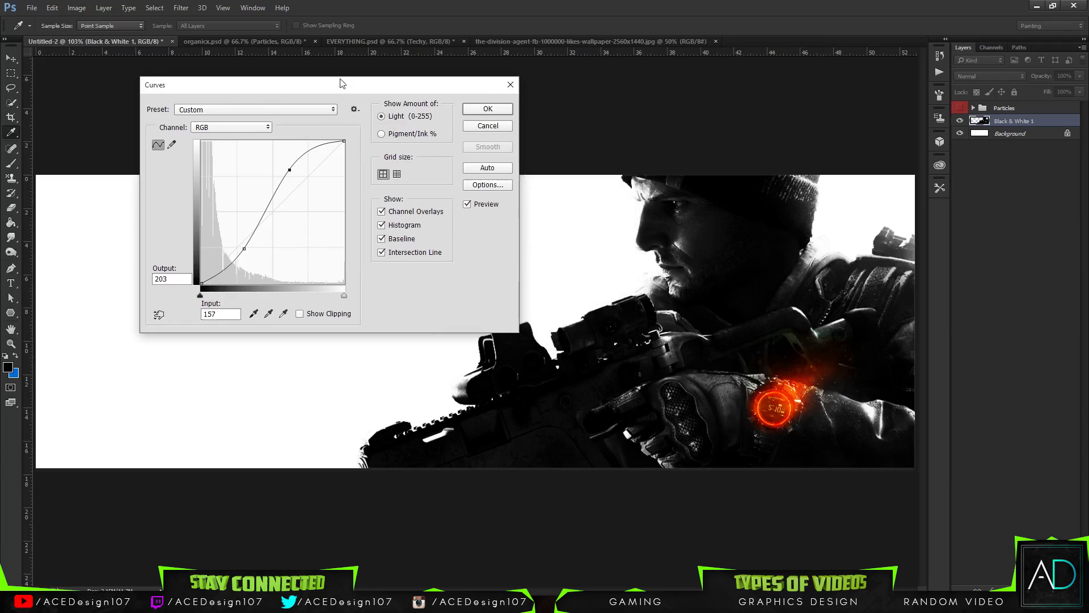
drag(291, 172, 295, 179)
click(495, 111)
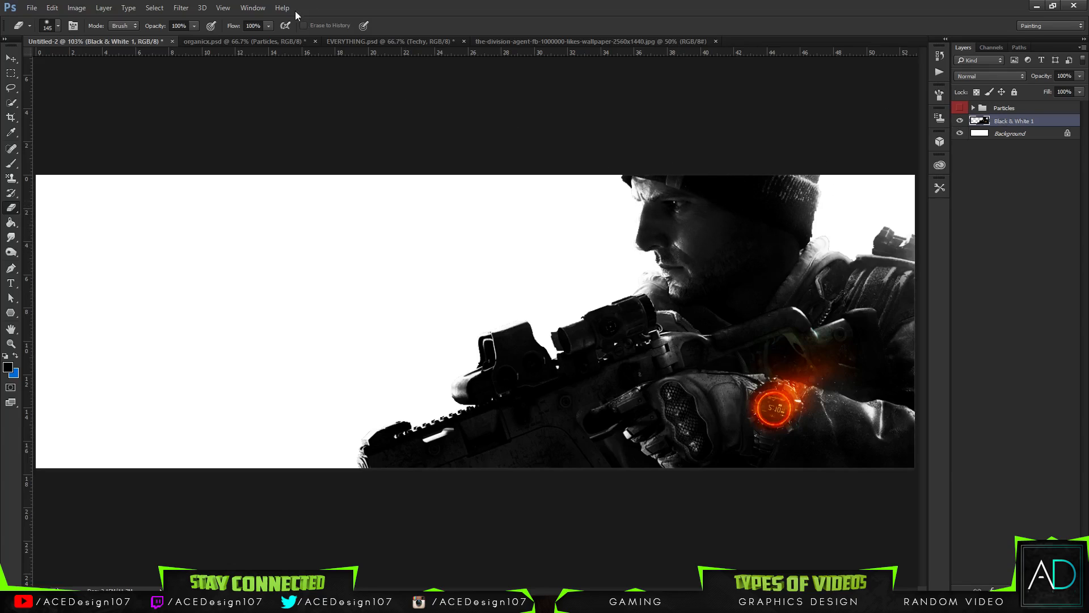
Copy the original The Division wallpaper into the banner document above the character layer and flip it horizontally.
click(631, 39)
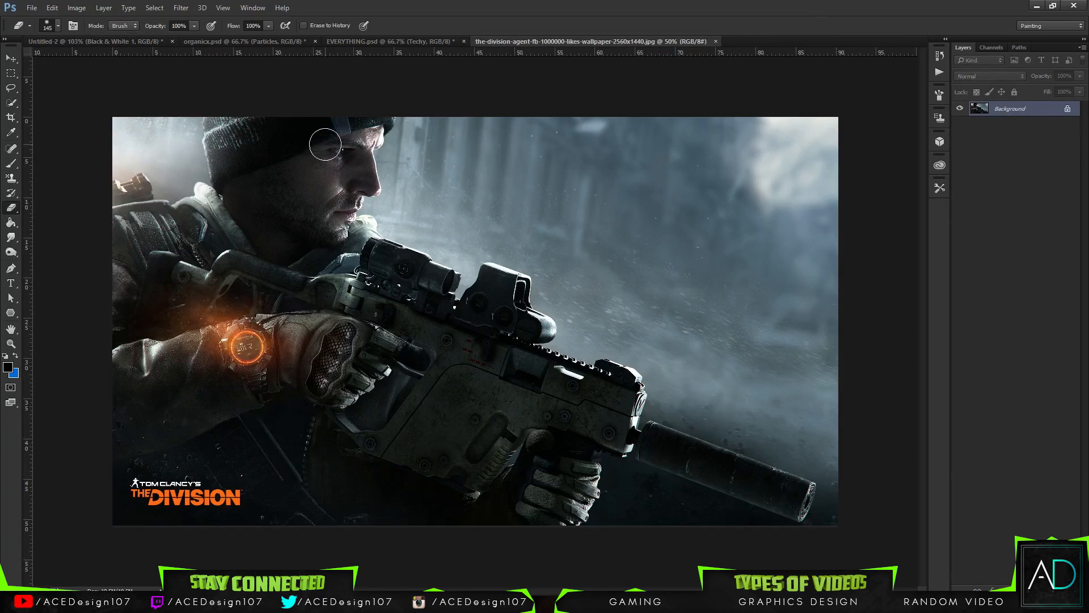
click(57, 41)
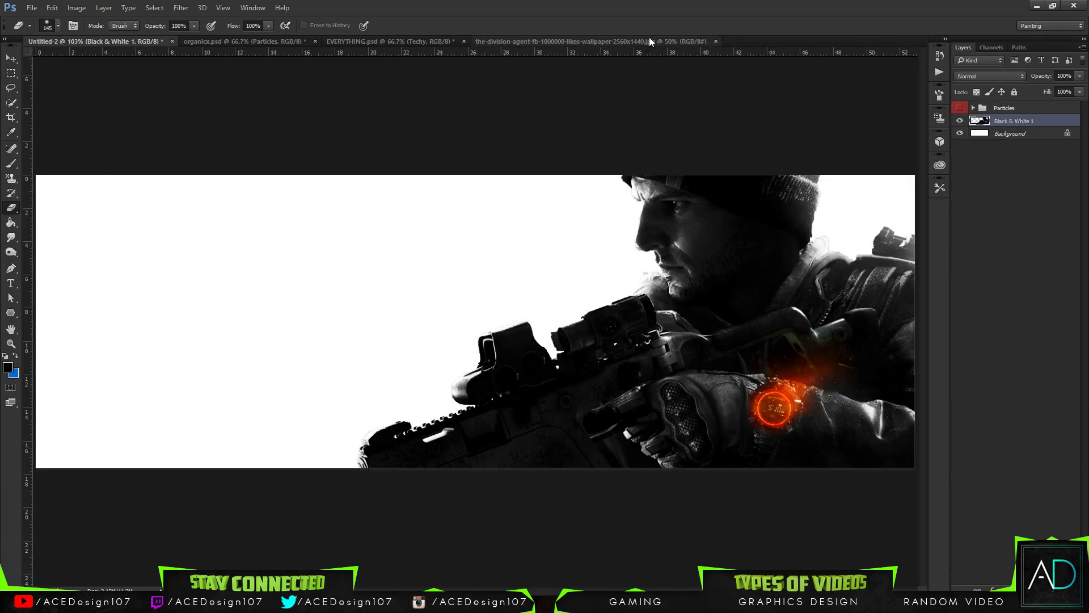
click(645, 41)
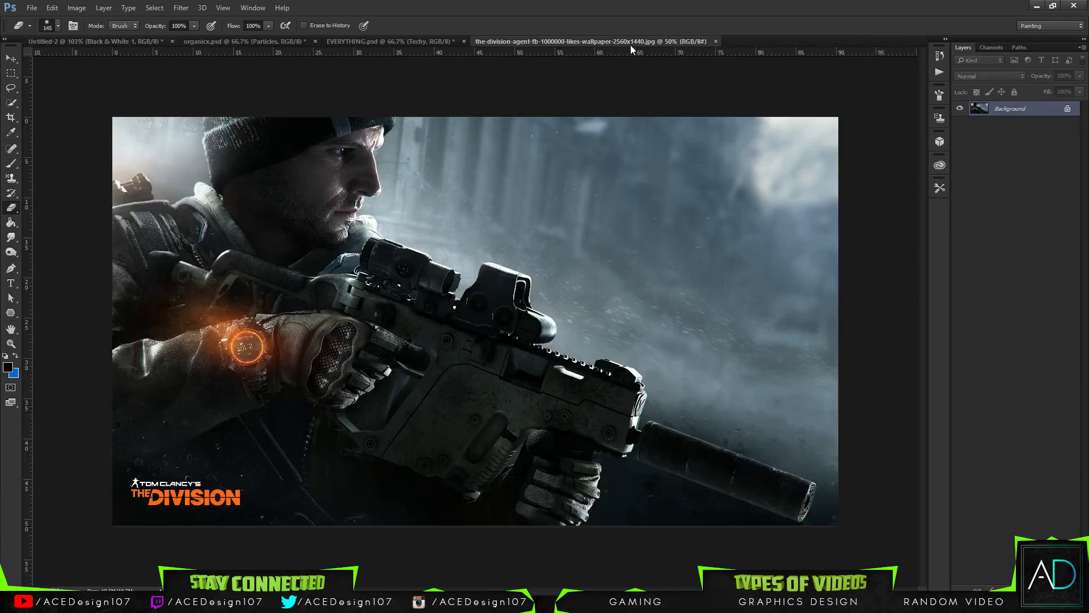
key(v)
drag(448, 227, 96, 44)
key(ctrl+t)
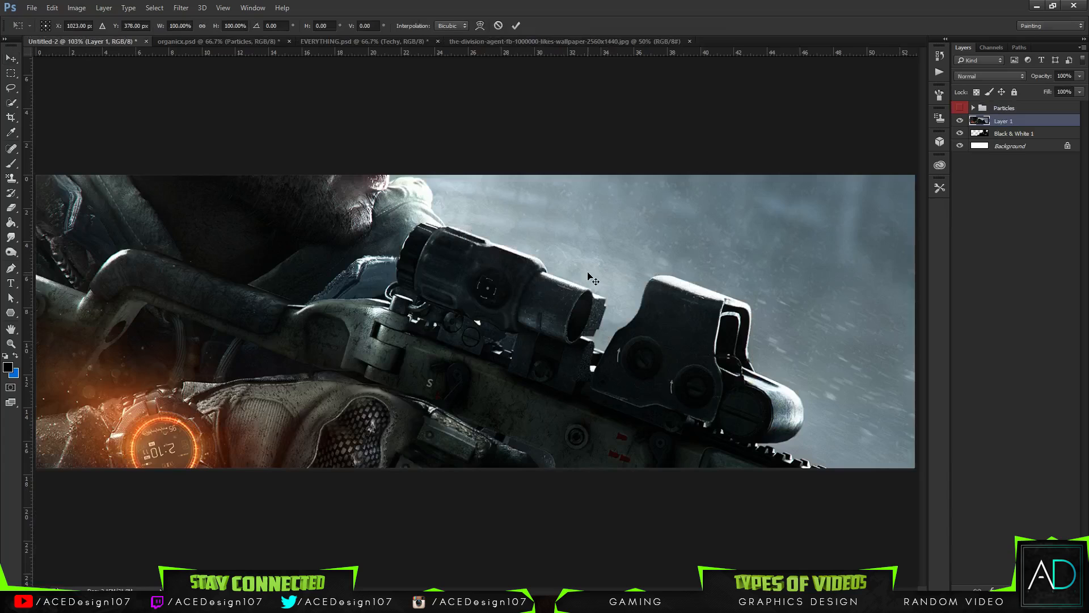
right_click(587, 274)
click(630, 440)
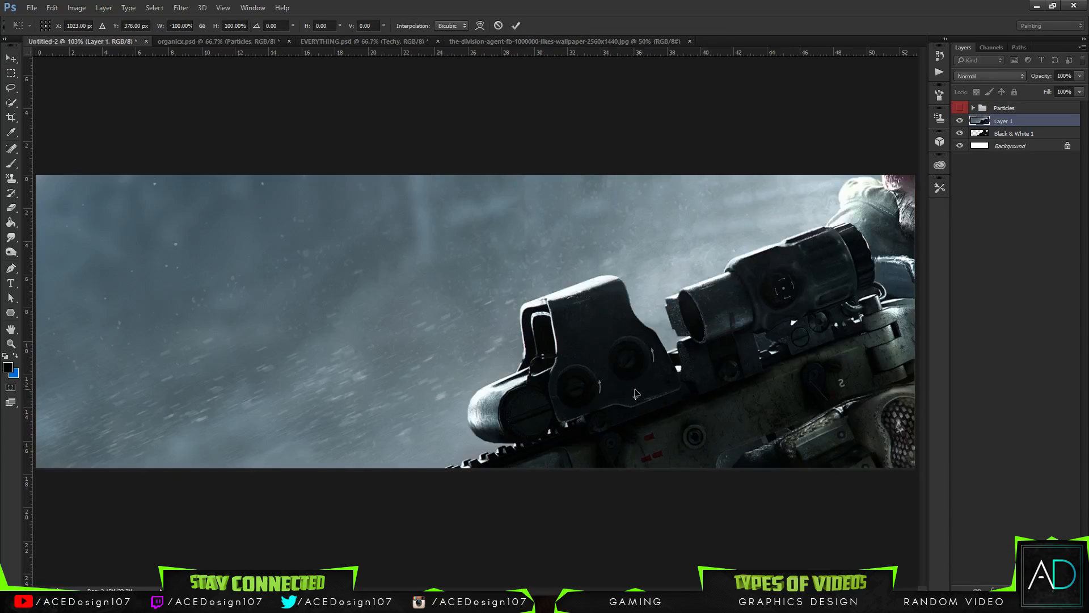
Scale the flipped wallpaper to about 43.5% and align it with the banner's upper-right corner.
key(ctrl+0)
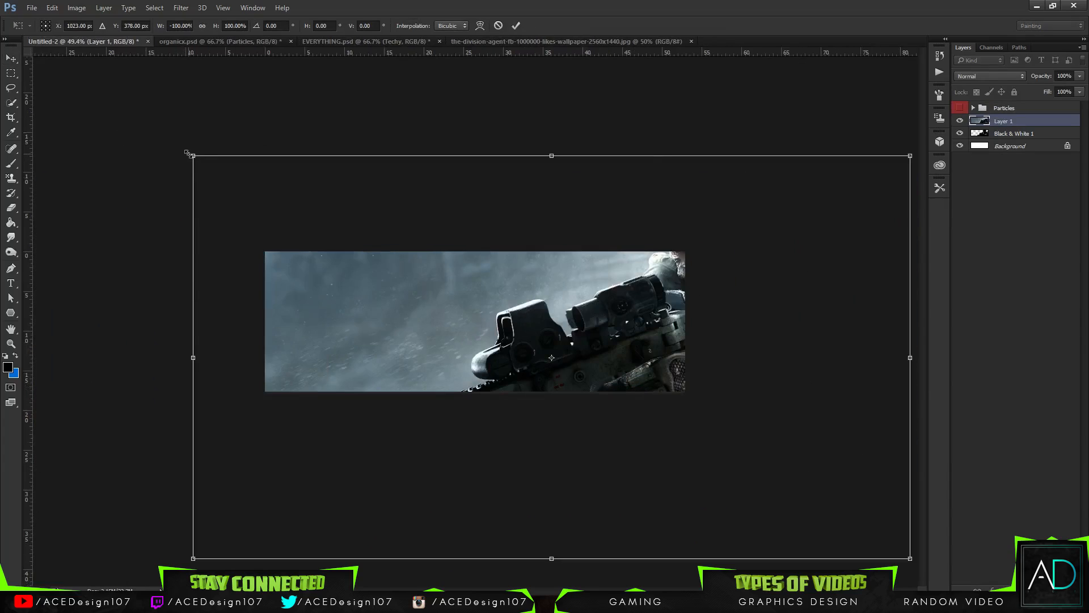
drag(193, 155, 396, 269)
drag(443, 318, 424, 297)
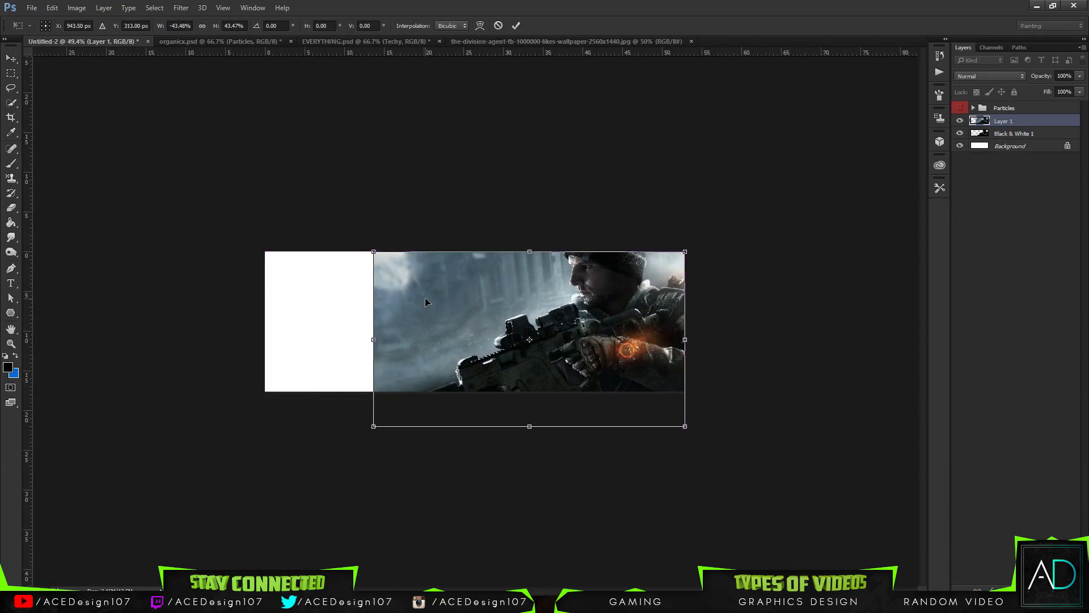
key(Return)
Lower the wallpaper layer's opacity to 26% and enlarge it until it lines up with the black-and-white character.
click(1080, 76)
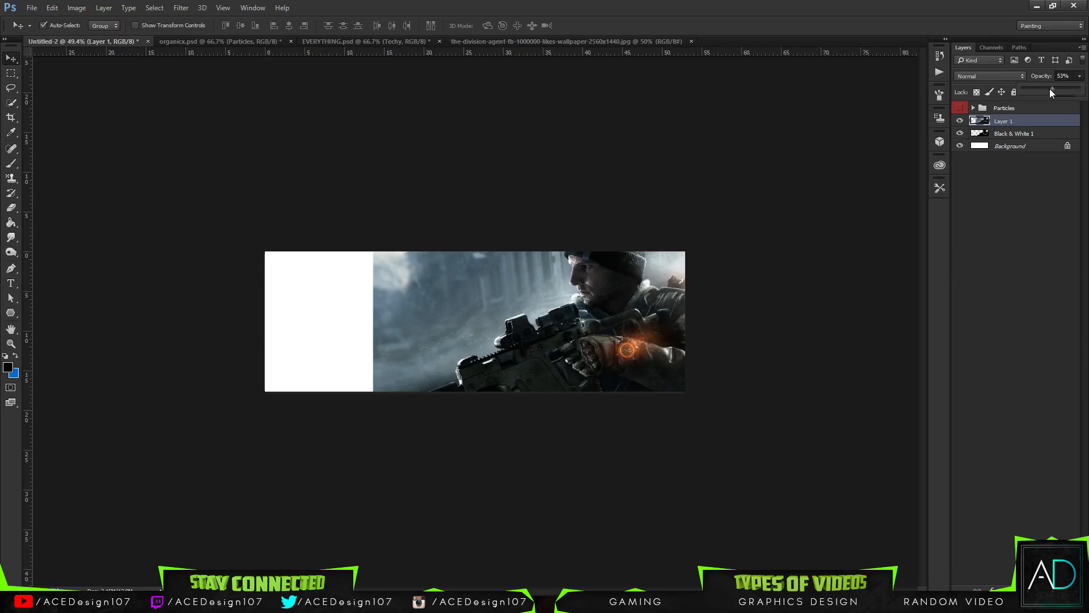
drag(1050, 89, 1038, 88)
key(ctrl+t)
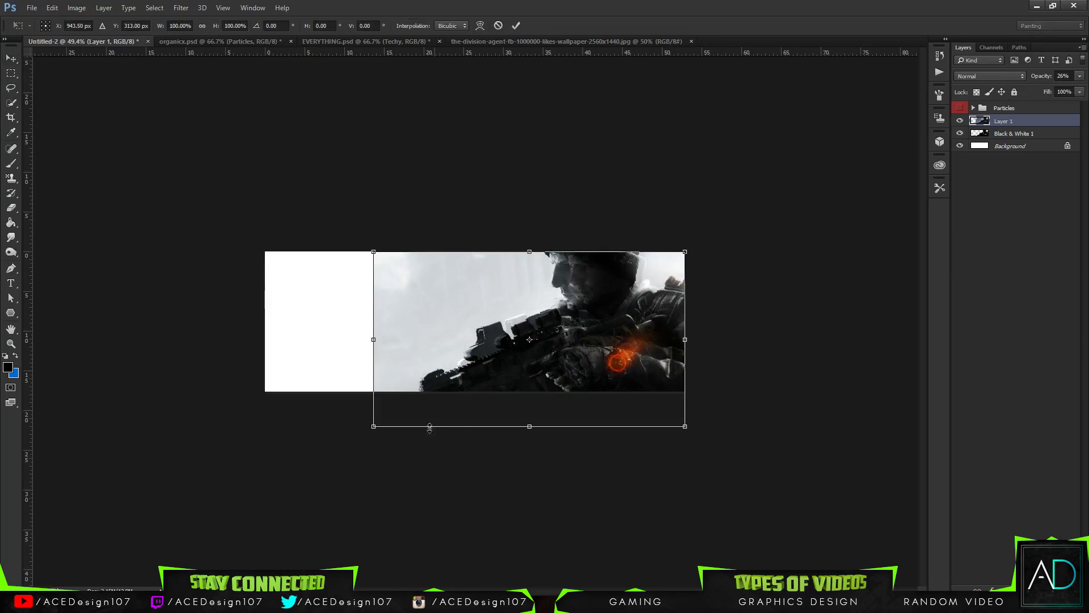
drag(377, 434, 321, 452)
key(Return)
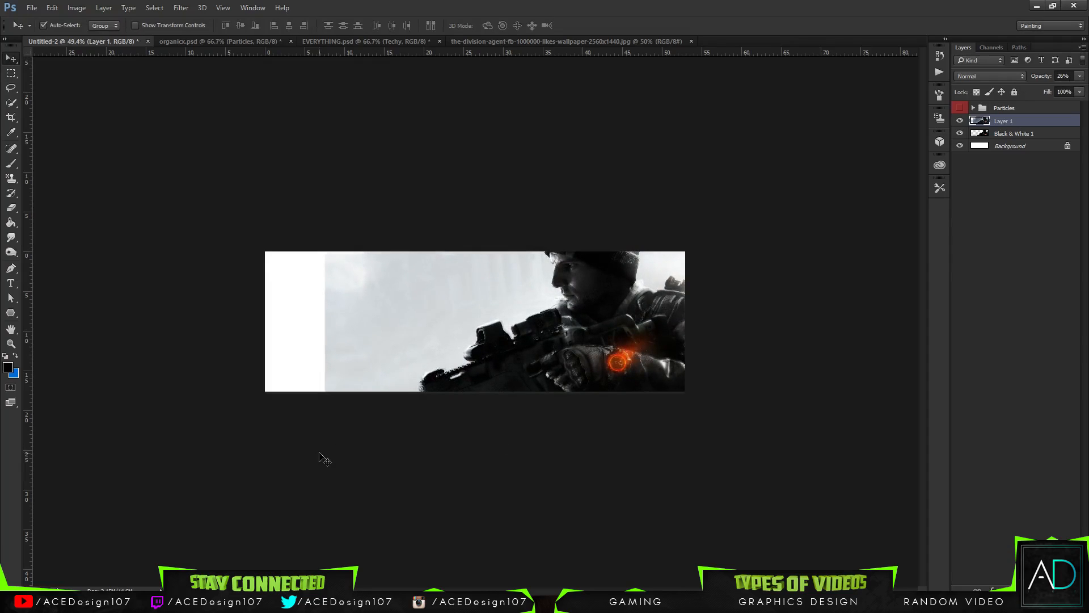
key(ctrl+0)
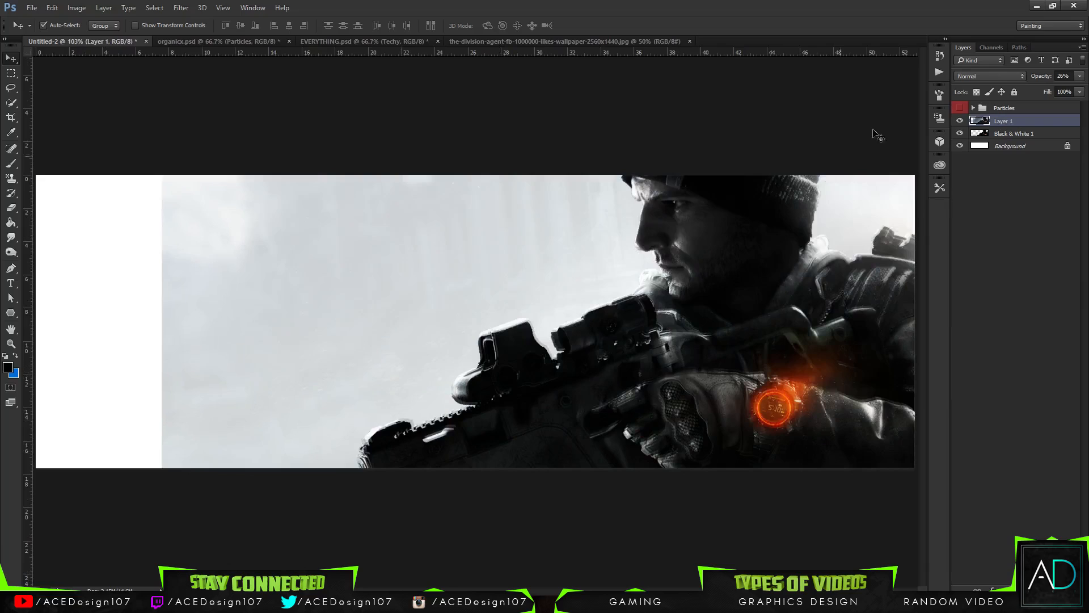
Restore the wallpaper layer to 100% opacity and erase most of it with a soft 390 px eraser, keeping faint traces around the face.
click(1079, 76)
key(e)
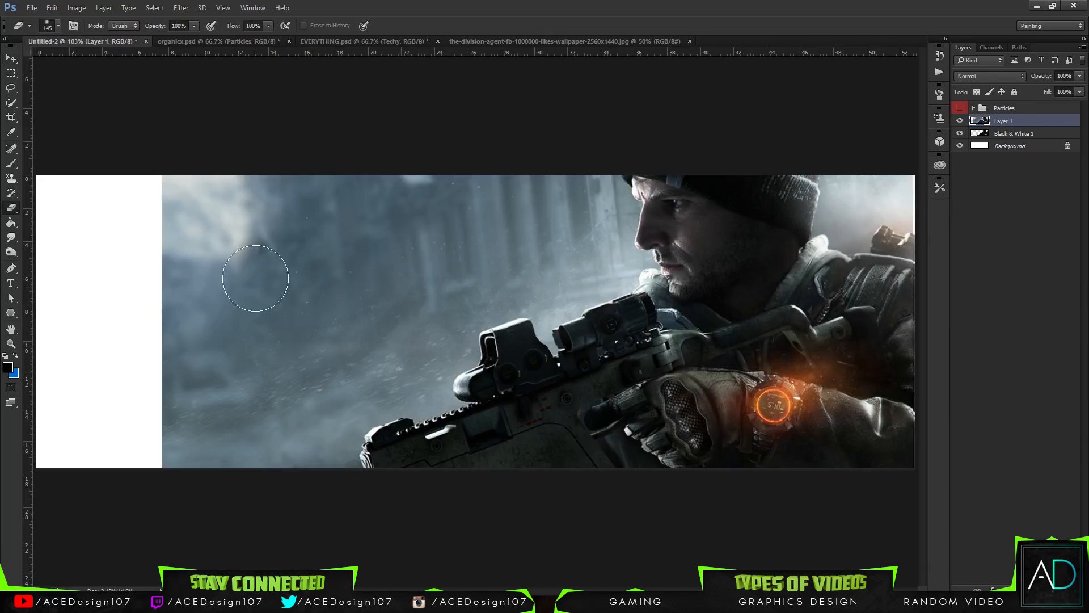
mouse_move(243, 267)
mouse_down()
mouse_move(203, 182)
mouse_move(151, 272)
mouse_move(246, 258)
mouse_move(310, 113)
mouse_move(449, 100)
mouse_up()
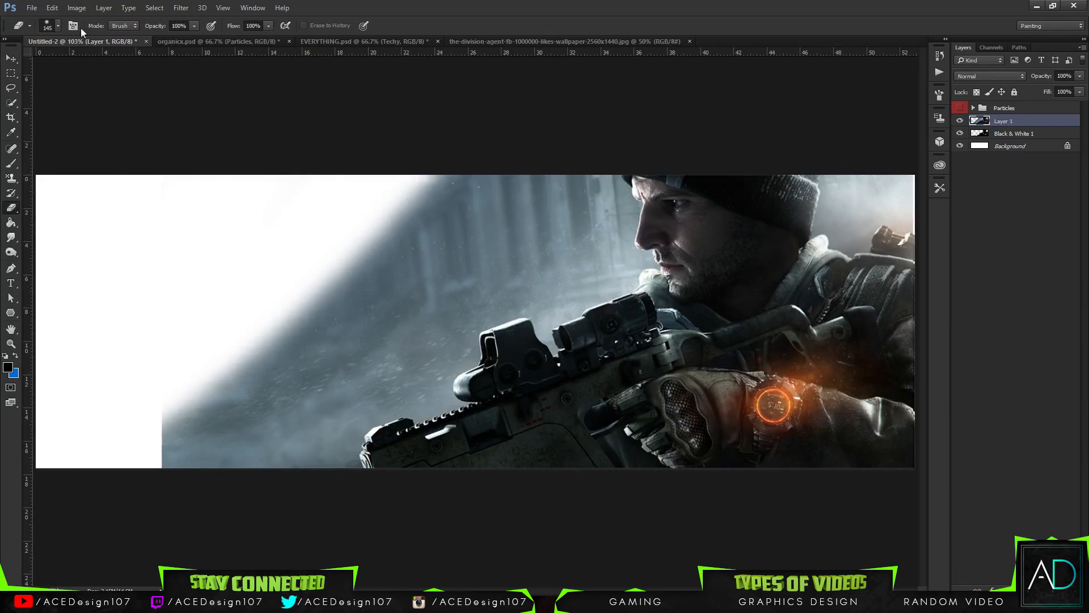
click(58, 27)
drag(65, 61, 135, 61)
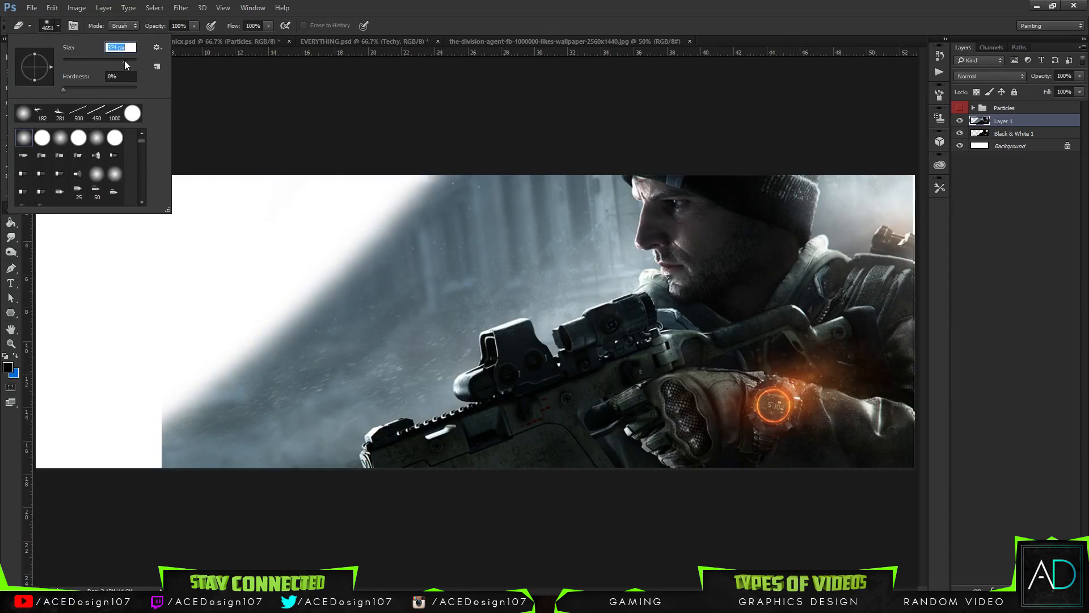
text(390)
key(Return)
mouse_move(201, 272)
mouse_down()
mouse_move(226, 348)
mouse_move(363, 199)
mouse_move(367, 303)
mouse_move(287, 504)
mouse_move(407, 228)
mouse_move(543, 404)
mouse_move(487, 473)
mouse_move(513, 350)
mouse_move(519, 221)
mouse_move(499, 260)
mouse_move(591, 506)
mouse_move(599, 459)
mouse_move(655, 423)
mouse_move(597, 434)
mouse_move(749, 444)
mouse_move(840, 411)
mouse_move(650, 411)
mouse_move(642, 391)
mouse_move(545, 307)
mouse_move(536, 200)
mouse_move(520, 198)
mouse_move(543, 160)
mouse_move(499, 200)
mouse_move(549, 155)
mouse_move(498, 202)
mouse_move(759, 123)
mouse_move(815, 136)
mouse_move(860, 322)
mouse_move(795, 379)
mouse_up()
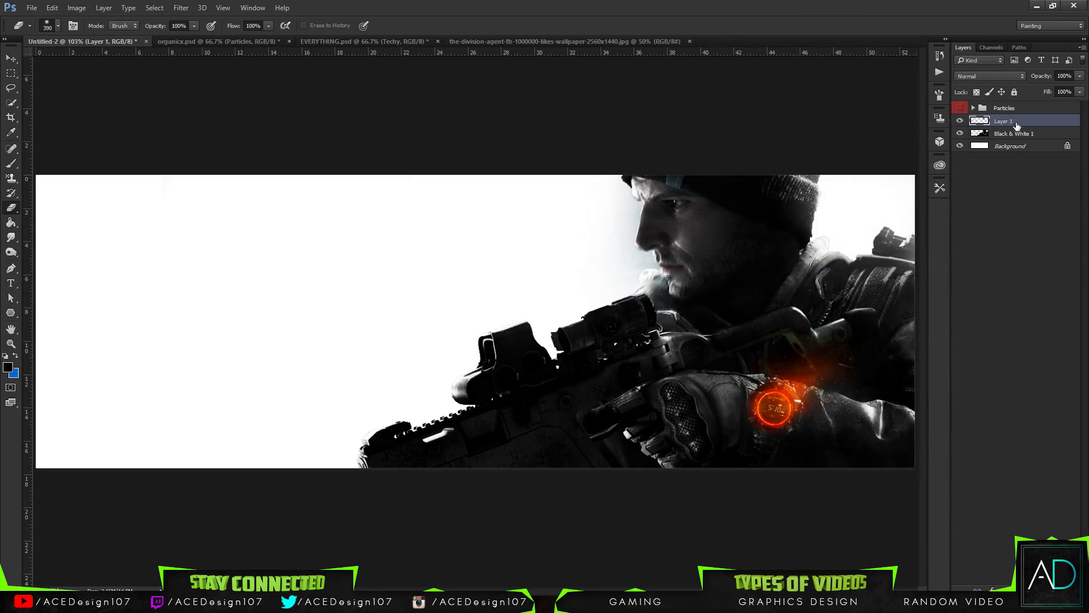
Strengthen the faint wallpaper overlay by duplicating its layer twice and merging the copies back into it.
key(ctrl+j)
key(ctrl+j)
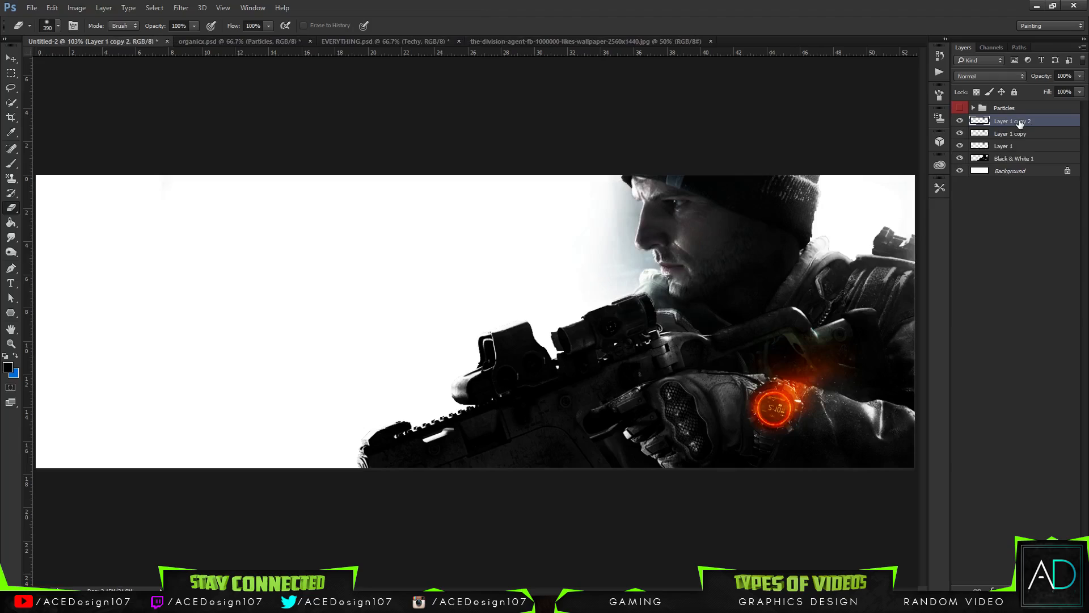
key(ctrl+e)
key(ctrl+e)
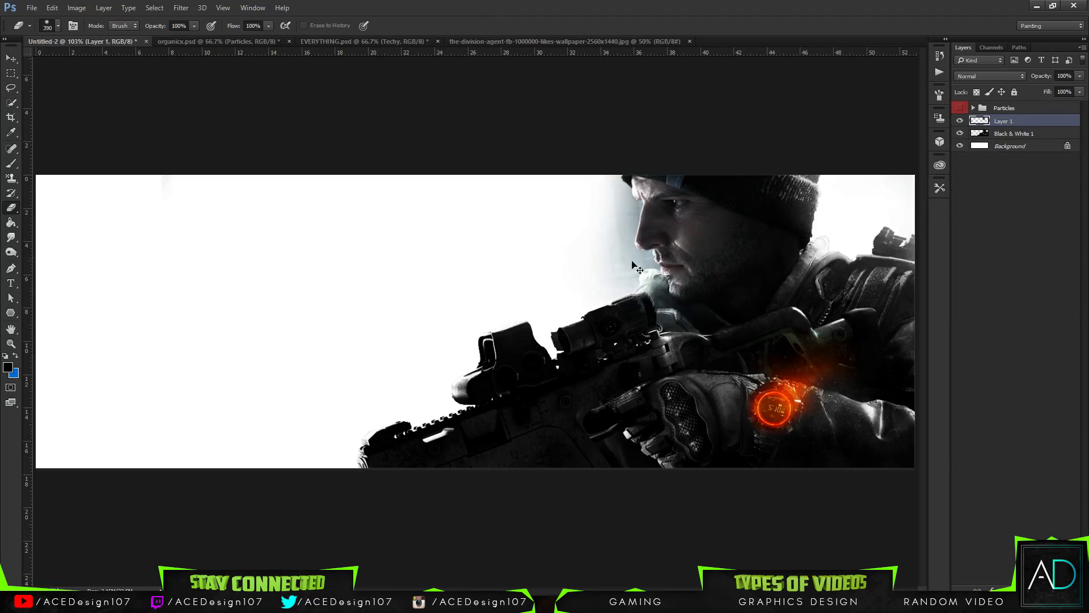
Erase the bluish haze in front of the character's face and chin from the overlay with a soft 38 px eraser.
click(53, 31)
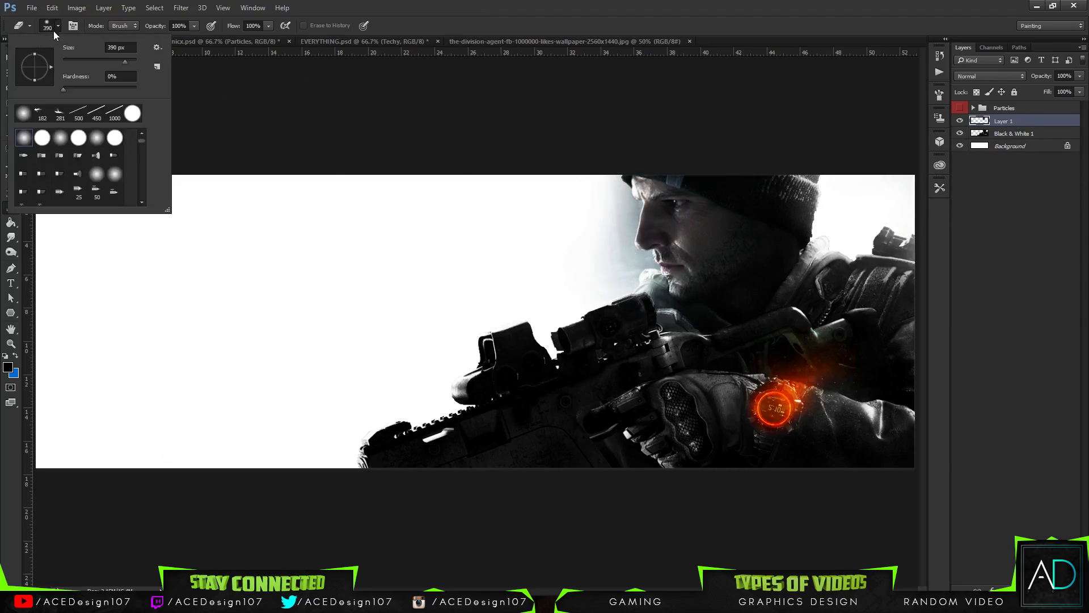
click(77, 60)
mouse_move(632, 266)
mouse_down()
mouse_move(614, 284)
mouse_move(641, 265)
mouse_move(664, 312)
mouse_move(660, 303)
mouse_move(700, 324)
mouse_up()
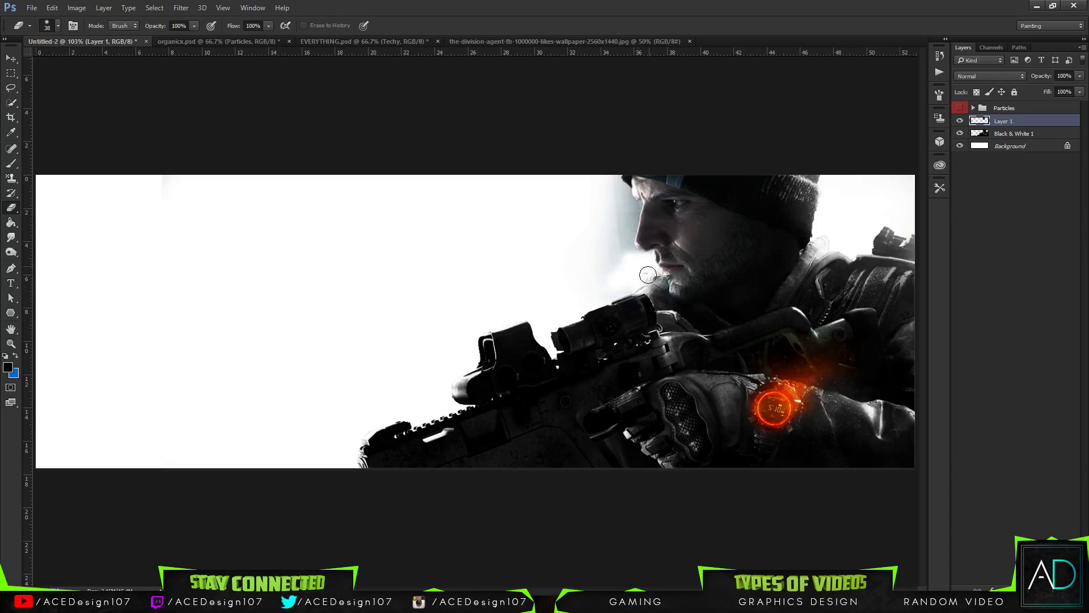
mouse_move(648, 276)
mouse_down()
mouse_move(612, 238)
mouse_move(633, 265)
mouse_move(619, 238)
mouse_move(629, 256)
mouse_move(635, 211)
mouse_move(626, 218)
mouse_move(609, 179)
mouse_move(627, 208)
mouse_up()
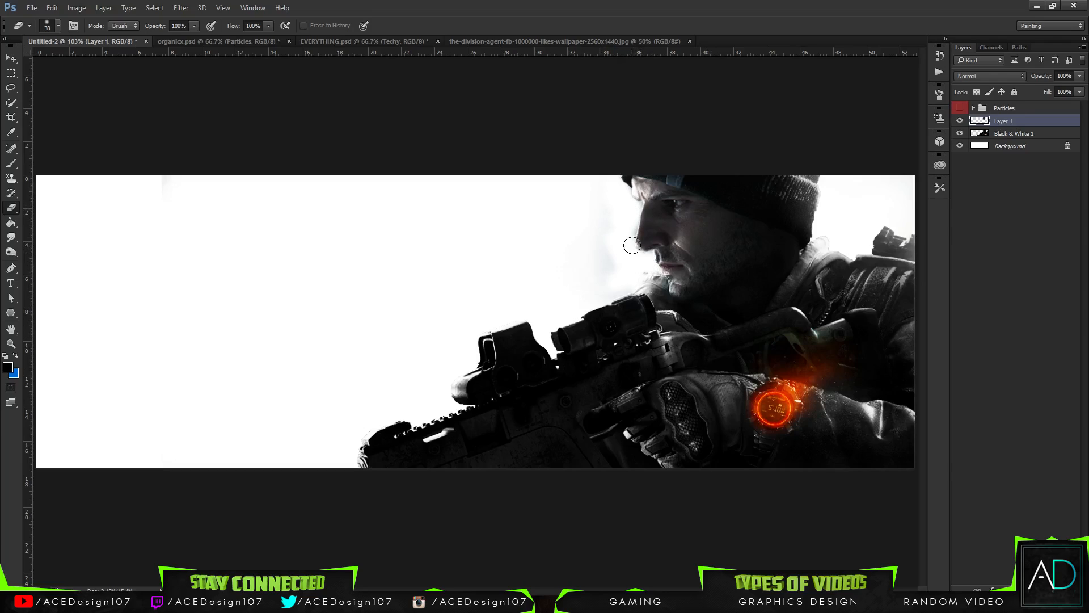
drag(632, 226, 633, 207)
shift+click(1004, 136)
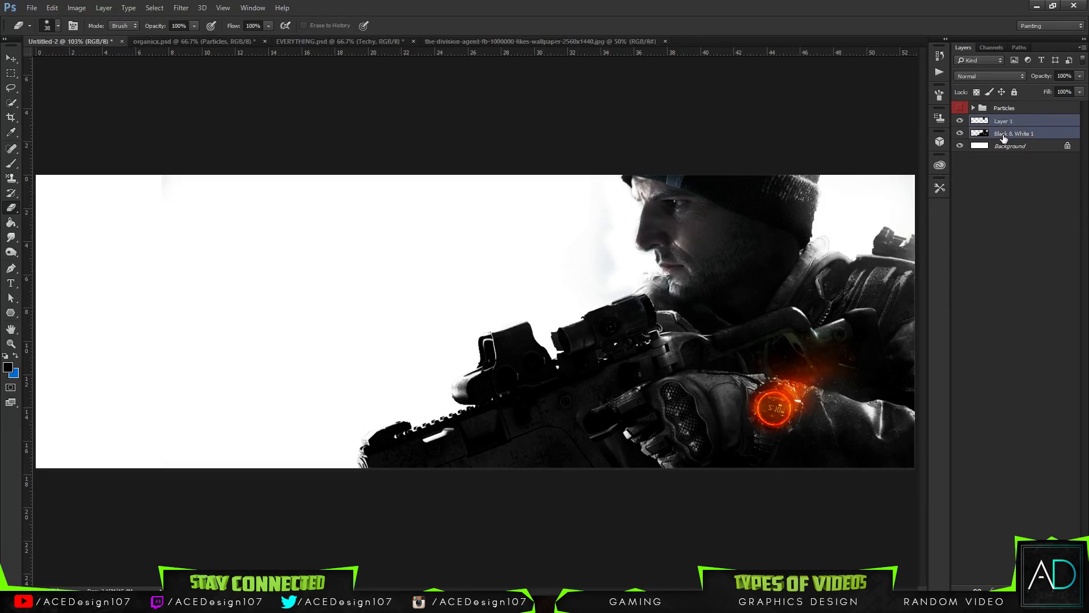
key(ctrl+e)
key(ctrl+z)
click(1004, 120)
click(1080, 76)
drag(1080, 89, 1036, 87)
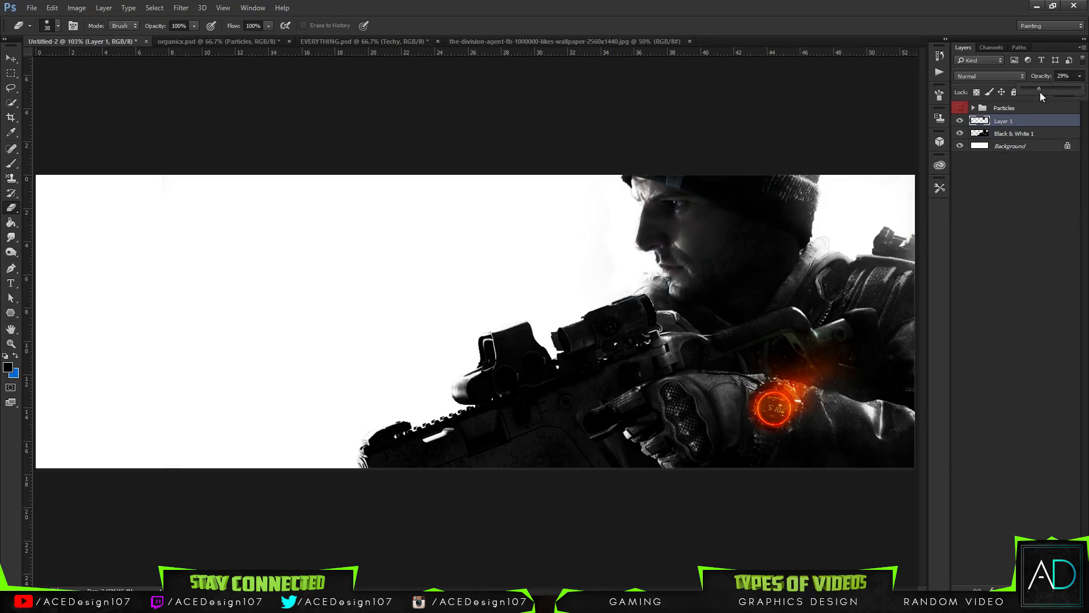
drag(1054, 91, 1080, 89)
Nudge the wallpaper overlay slightly to the left and merge it with the black-and-white character layer.
key(ctrl+t)
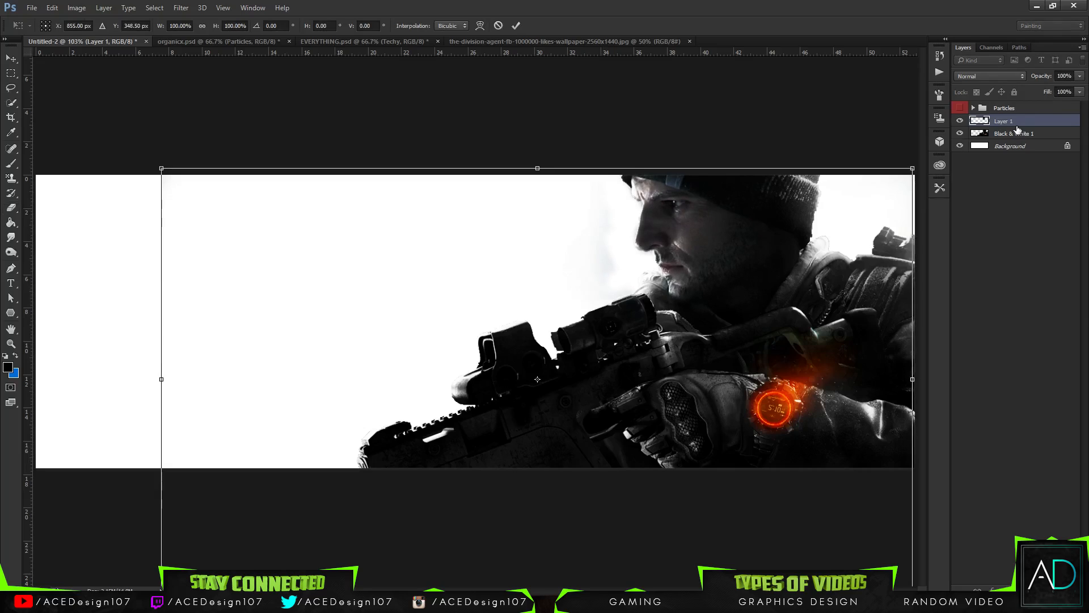
key(Left)
key(Return)
key(e)
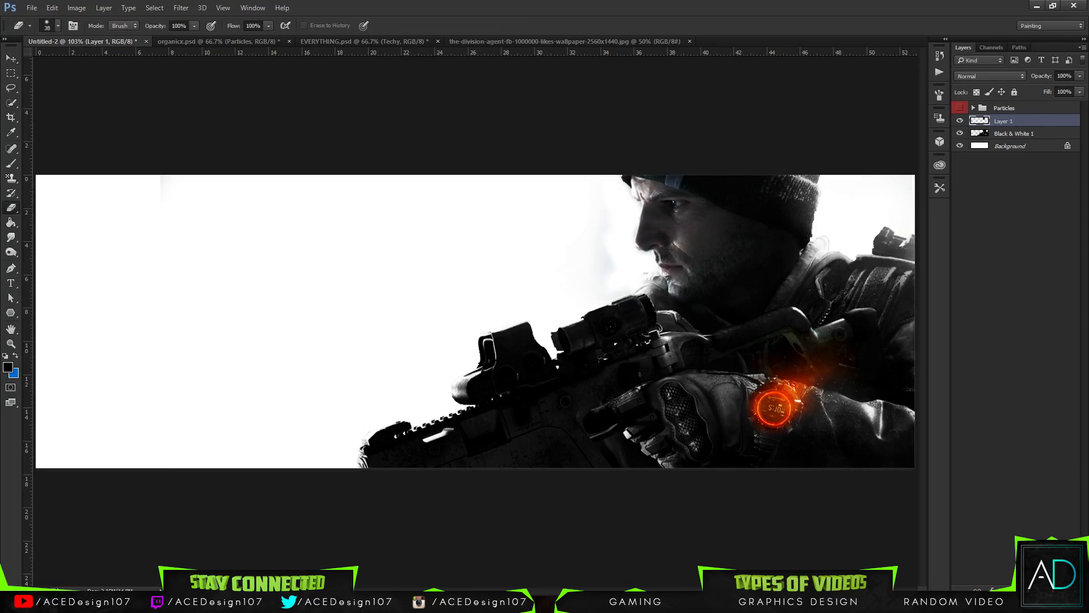
click(1080, 77)
mouse_move(1083, 89)
mouse_down()
mouse_move(1050, 89)
mouse_move(1075, 96)
mouse_up()
shift+click(1021, 132)
key(ctrl+e)
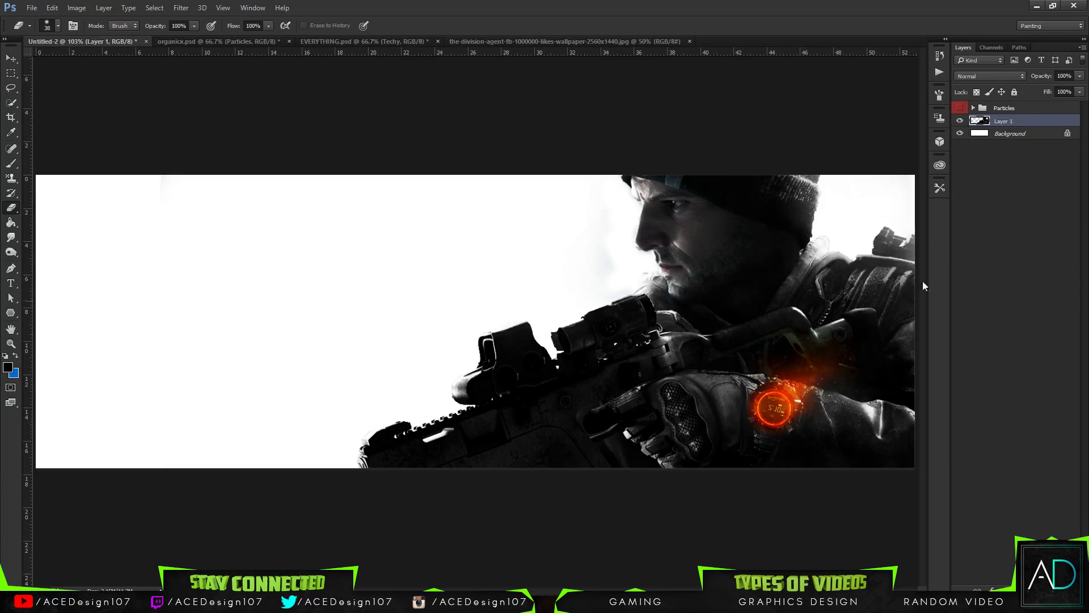
Apply a Vibrance adjustment to the merged character layer with vibrance -3 and saturation +4.
click(76, 7)
mouse_move(91, 37)
click(238, 85)
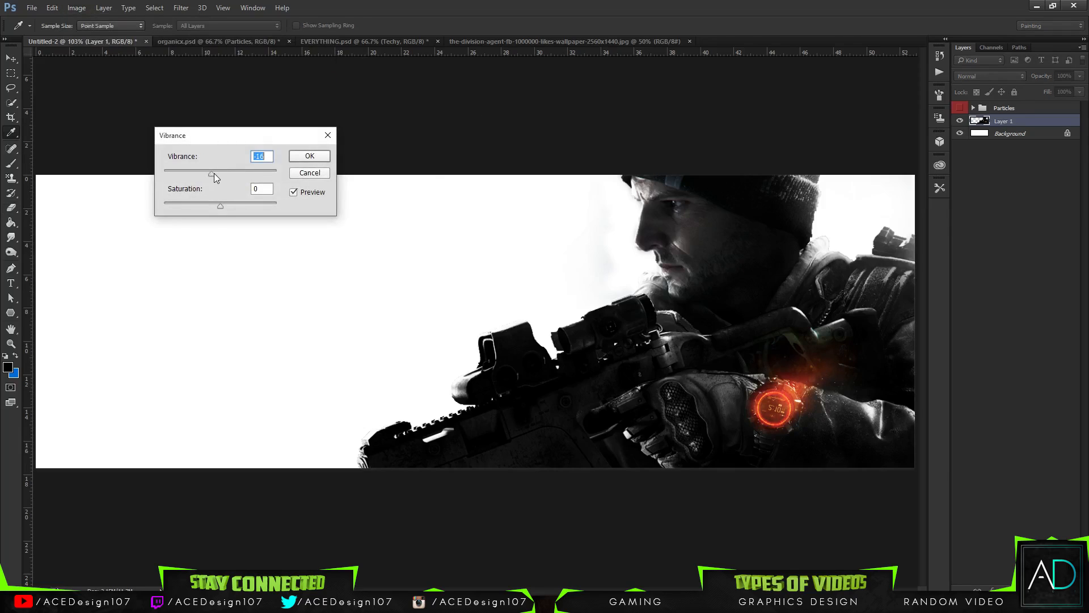
drag(213, 172, 222, 205)
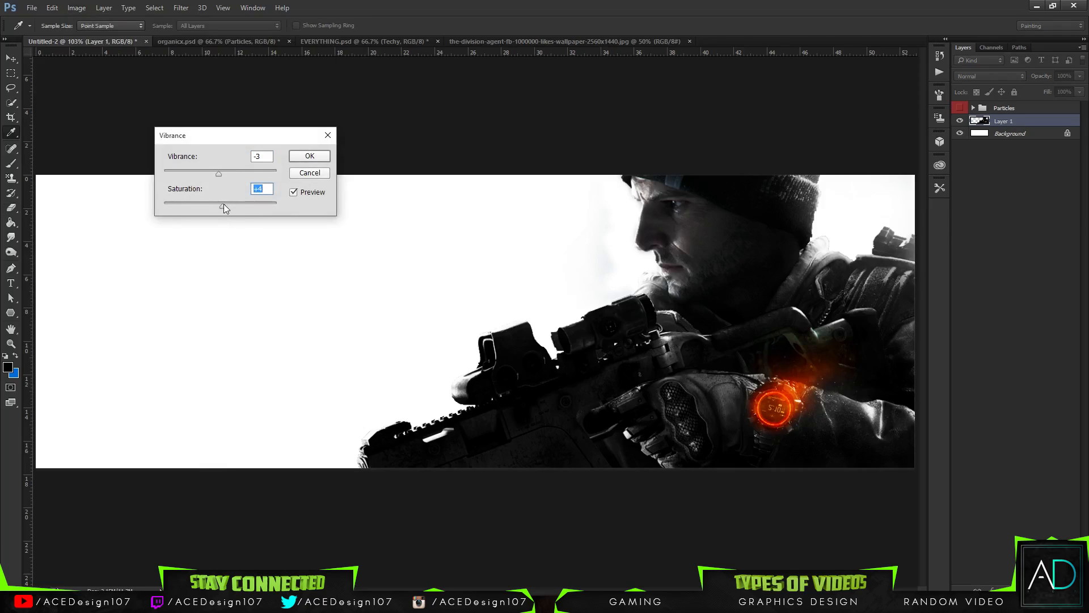
click(303, 156)
key(e)
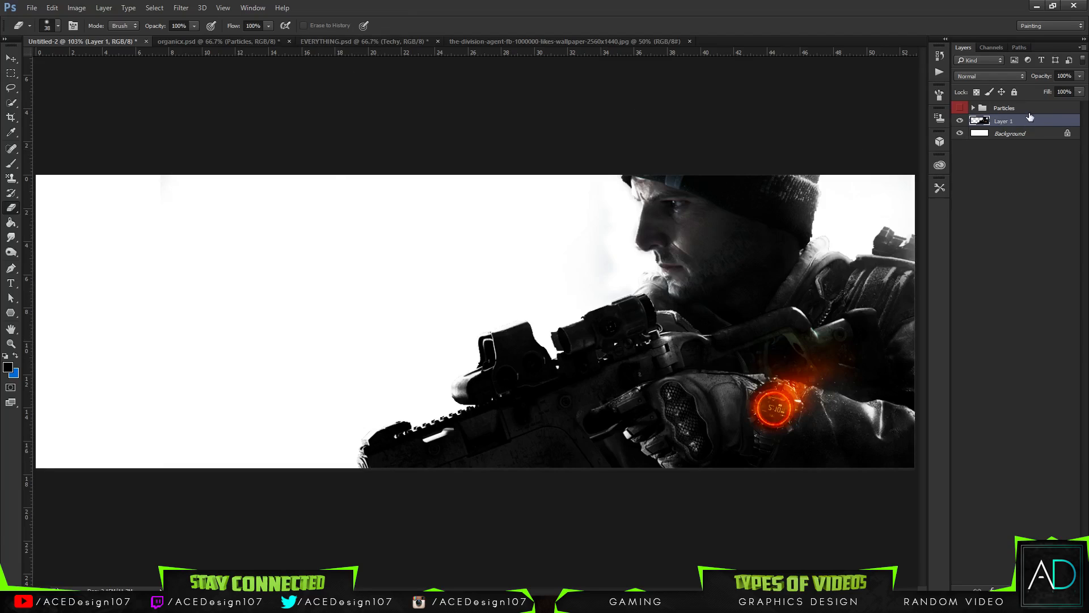
Add a new layer above the character and fill the whole canvas on it with blue #006cd7.
key(ctrl+minus)
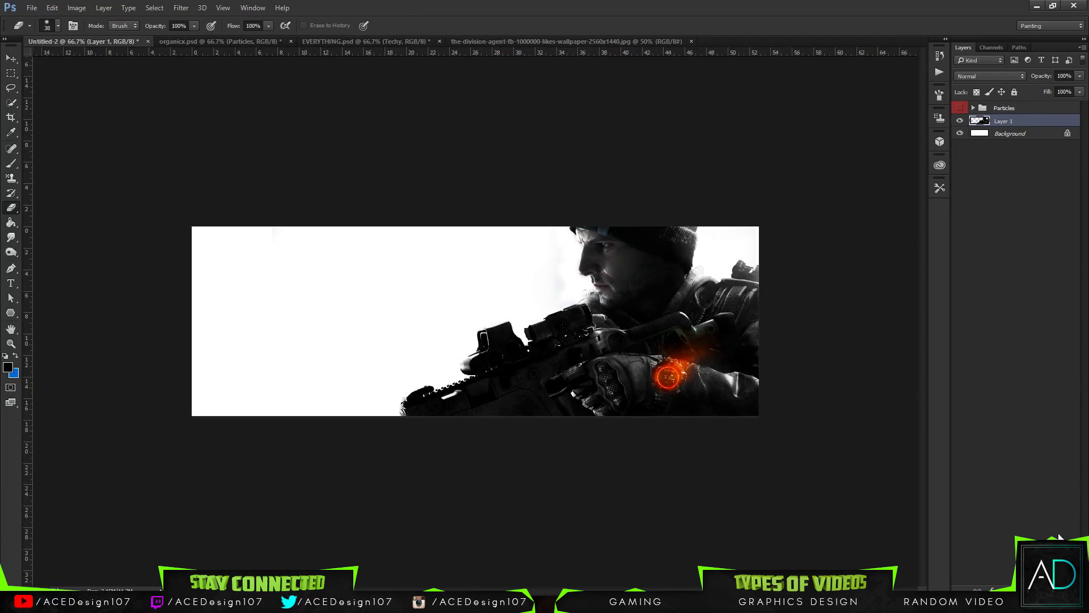
key(ctrl+shift+alt+n)
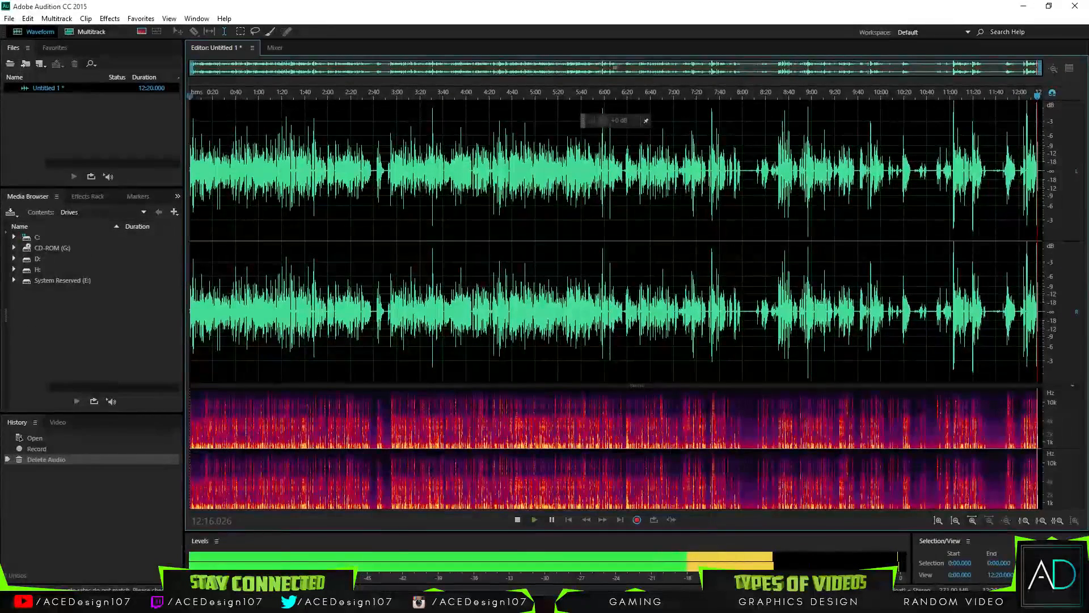
click(1028, 6)
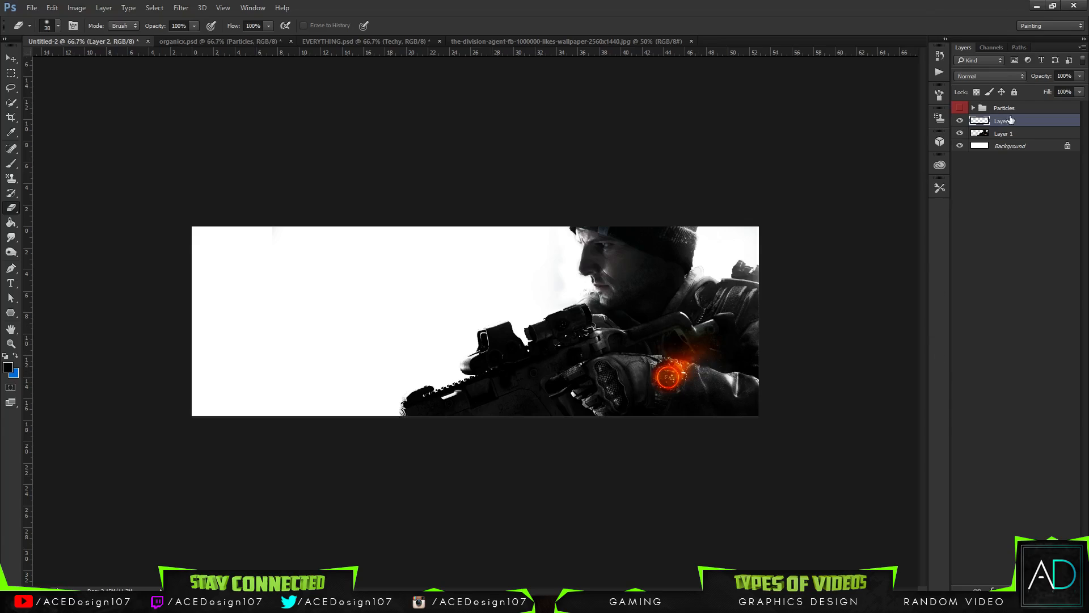
key(m)
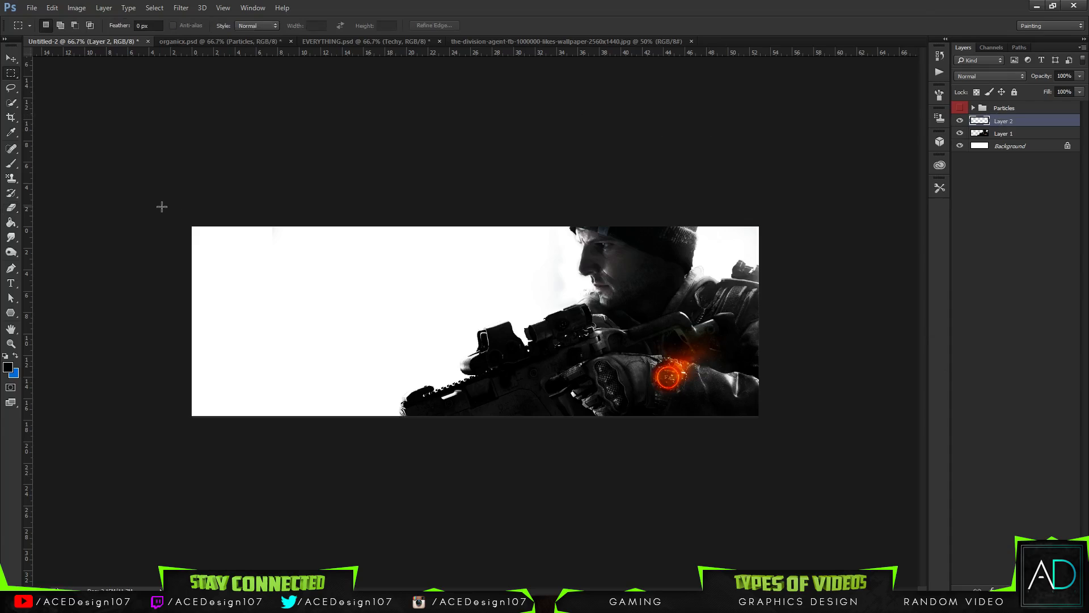
drag(154, 195, 764, 493)
click(17, 356)
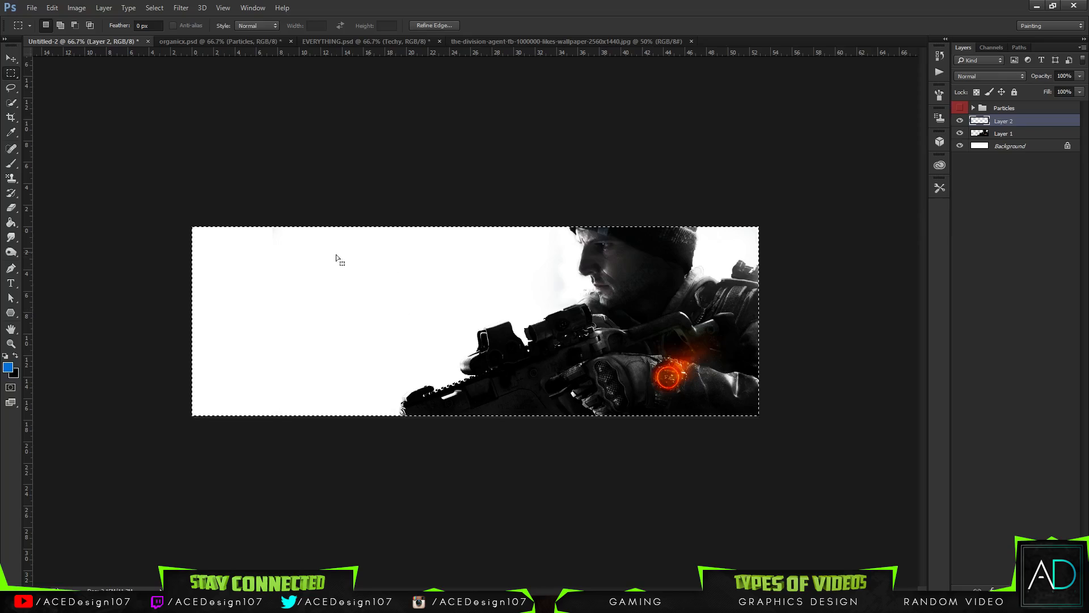
key(g)
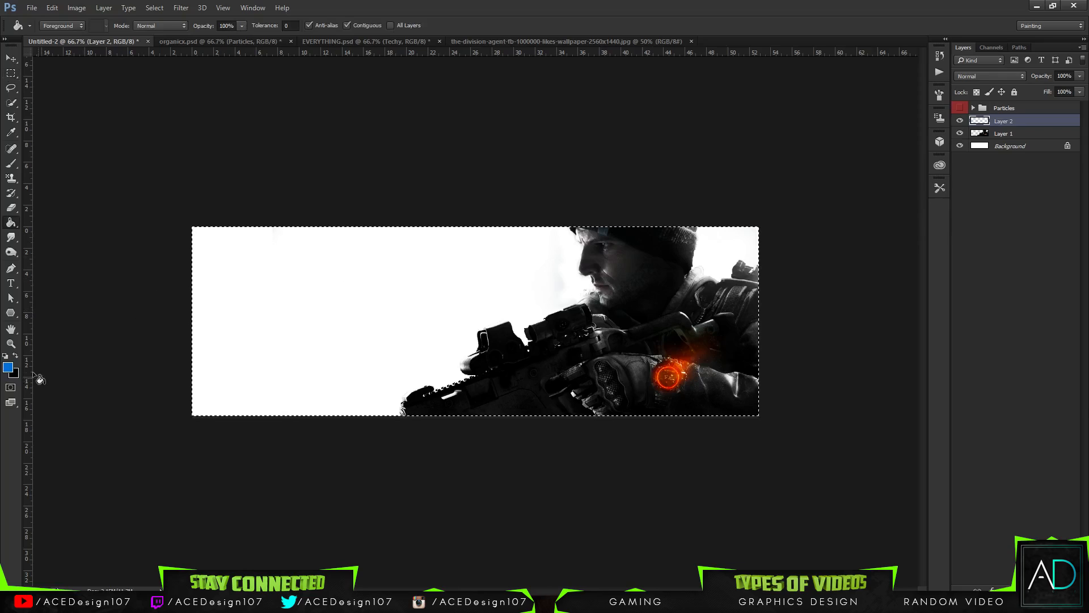
click(8, 367)
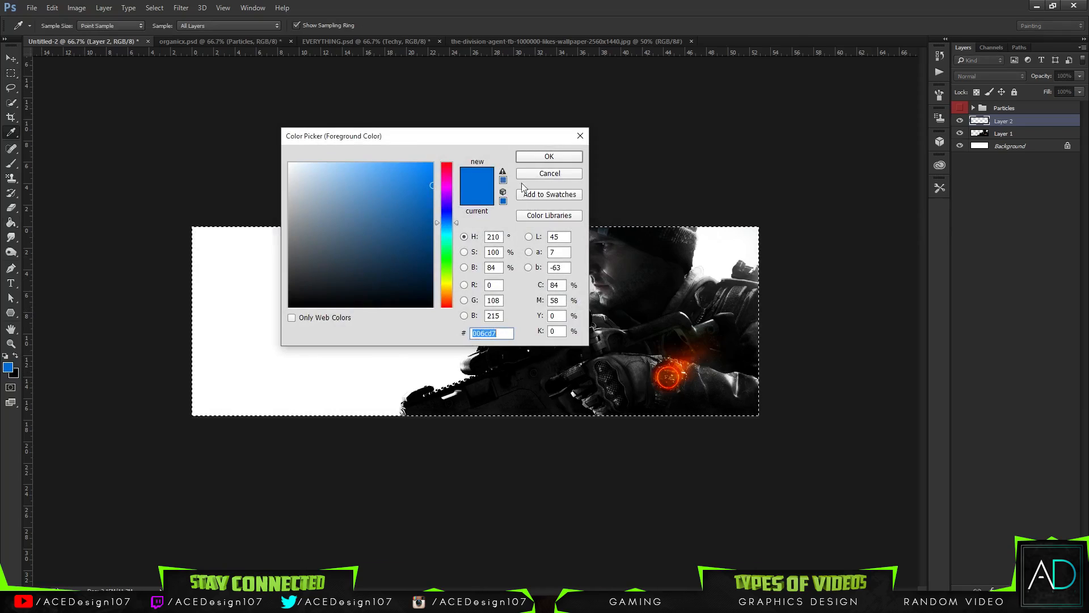
click(528, 155)
key(g)
click(499, 334)
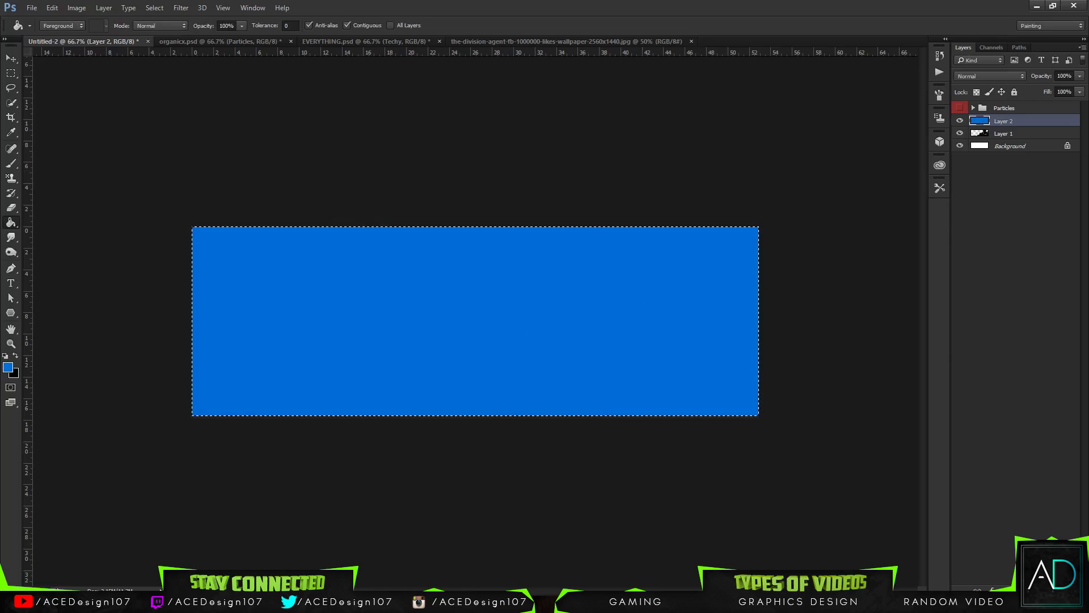
key(ctrl+d)
Try the Soft Light, Lighter Color and Color Dodge blend modes on the blue layer and return it to Normal.
click(1000, 77)
click(968, 192)
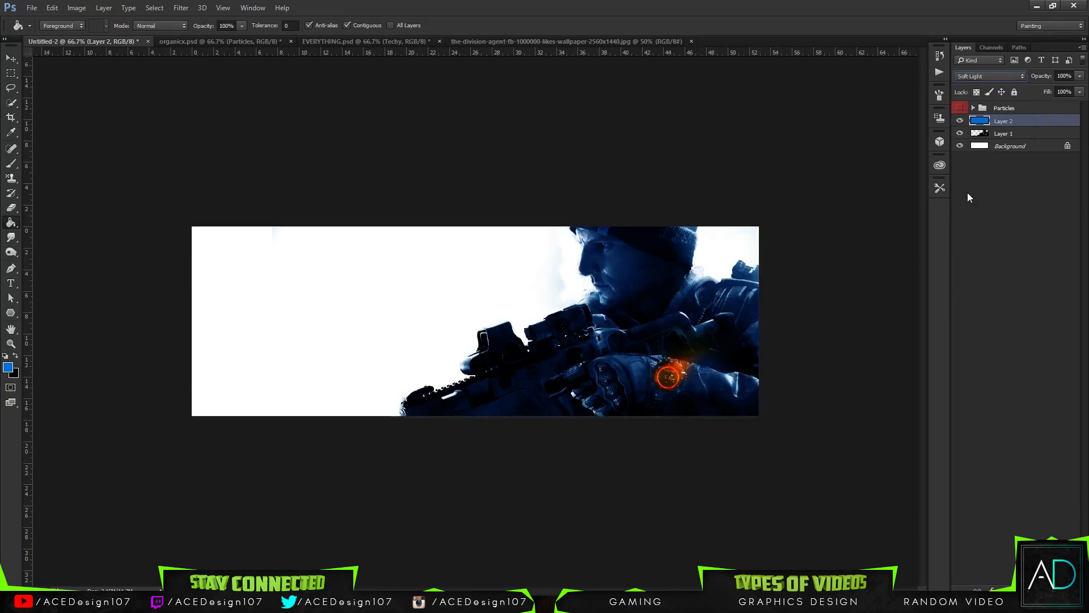
key(Up)
key(Up)
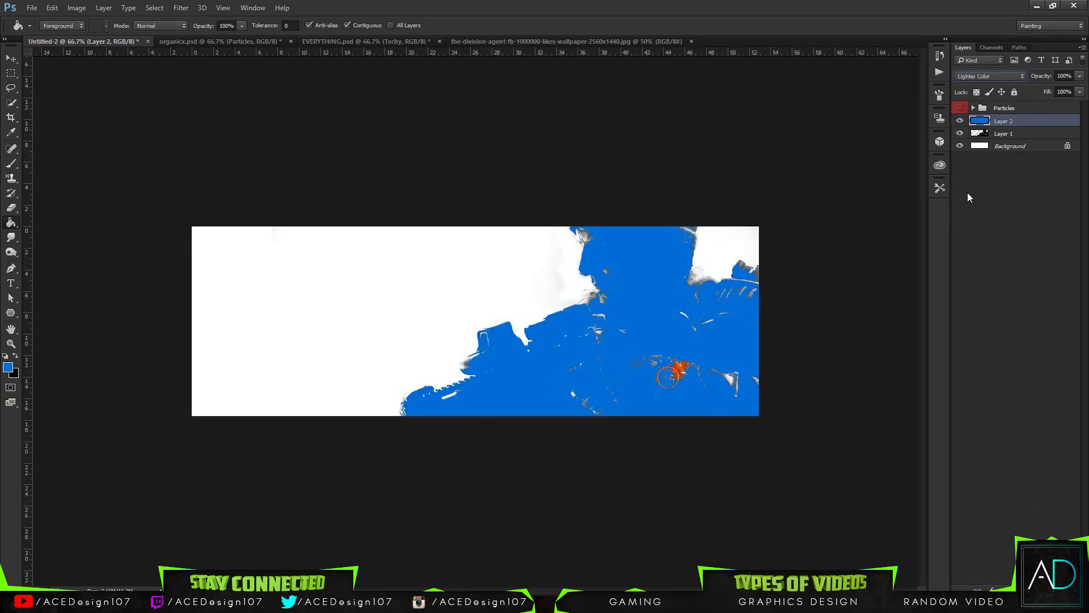
key(Up)
key(Up)
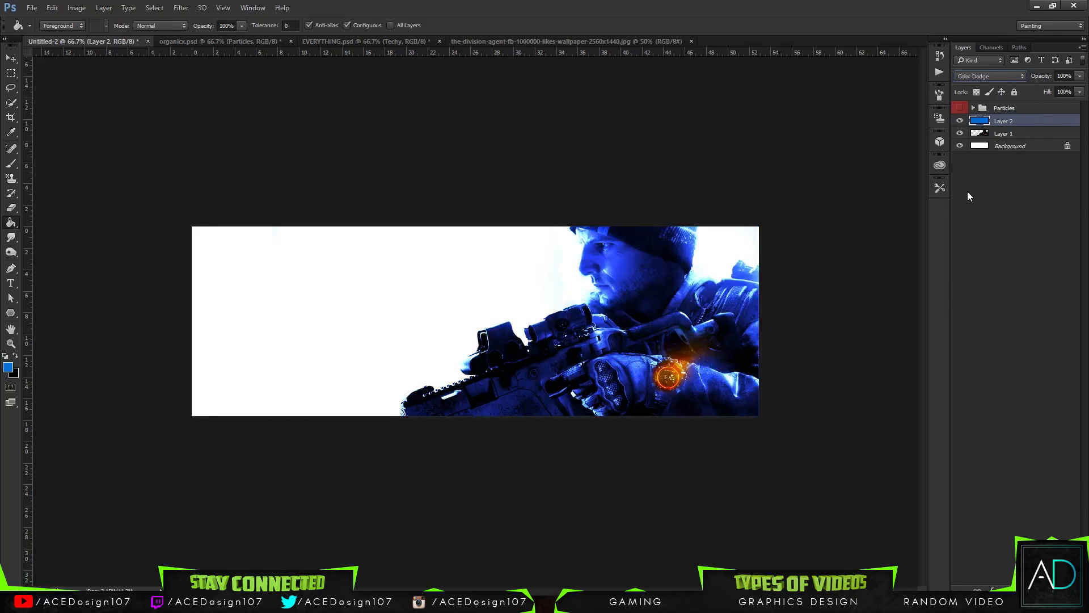
click(994, 79)
click(992, 85)
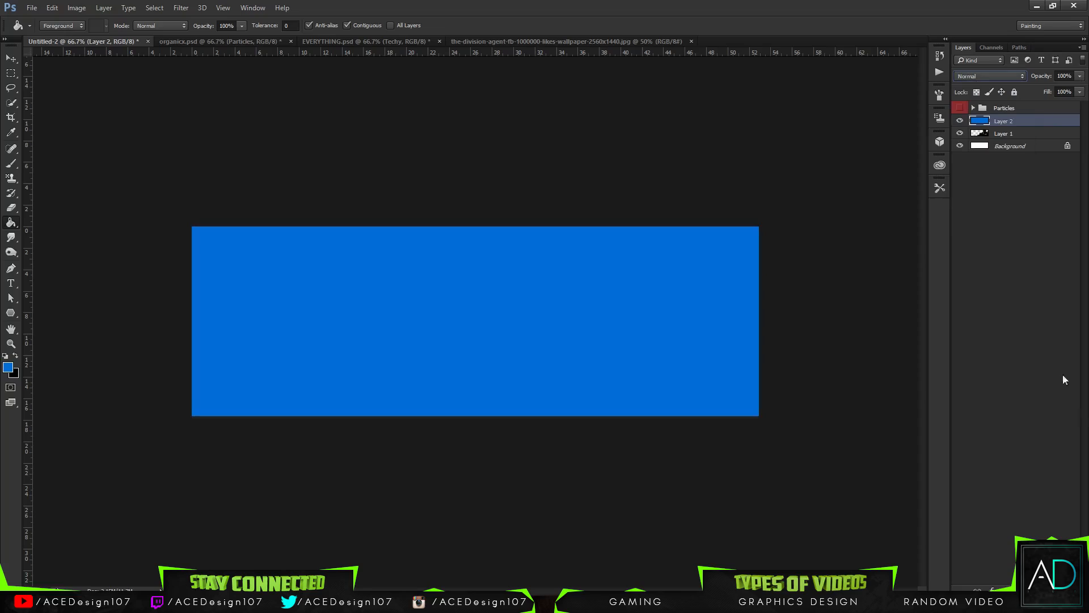
Add another new layer above the blue one and fill the whole canvas on it with black.
key(ctrl+shift+alt+n)
key(m)
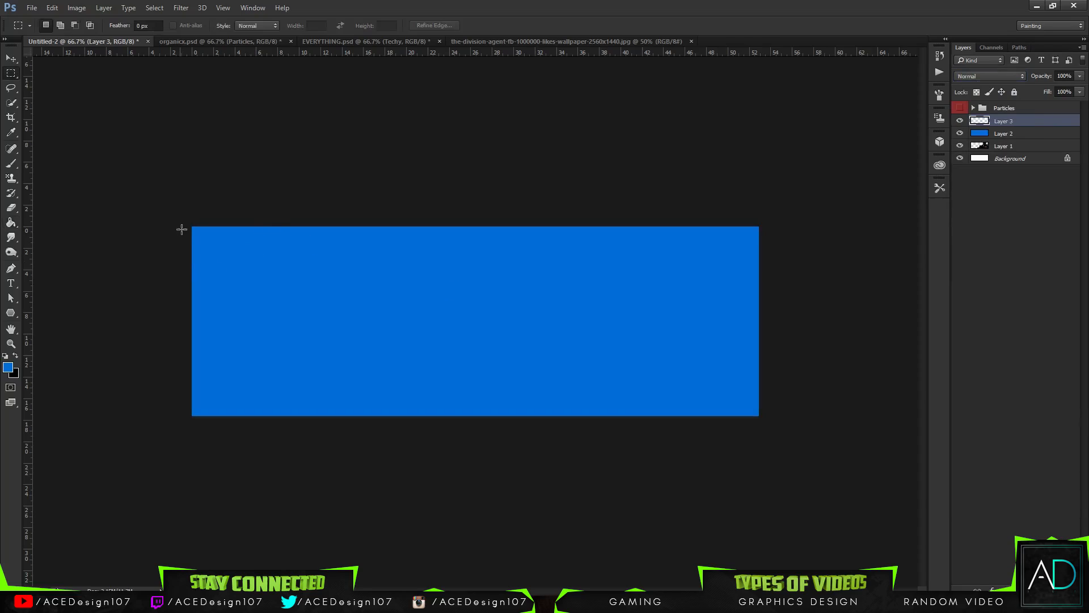
drag(182, 231, 759, 498)
key(g)
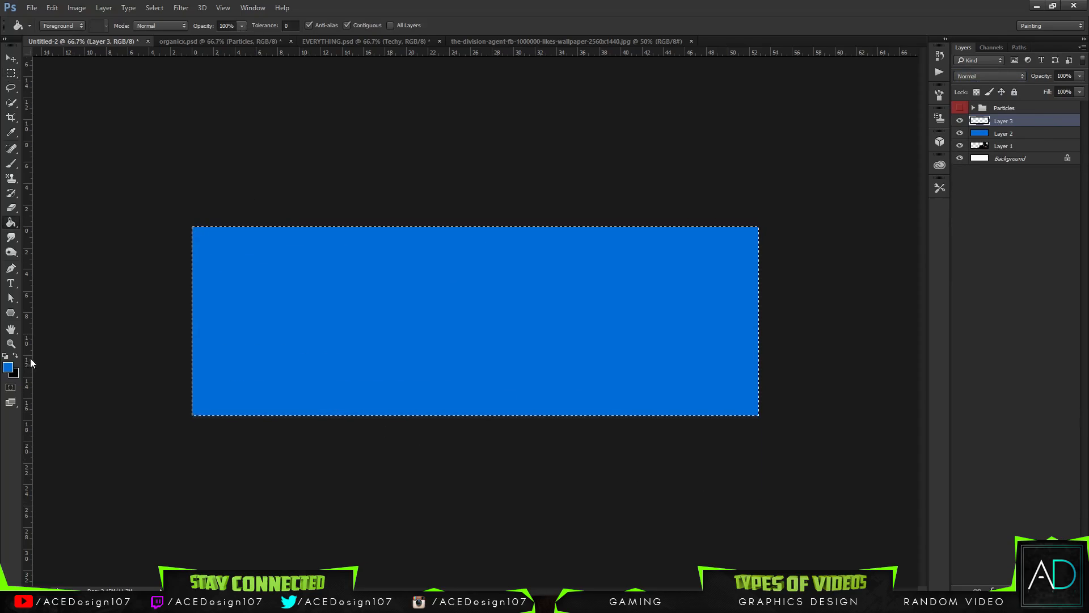
click(15, 355)
click(598, 343)
key(ctrl+d)
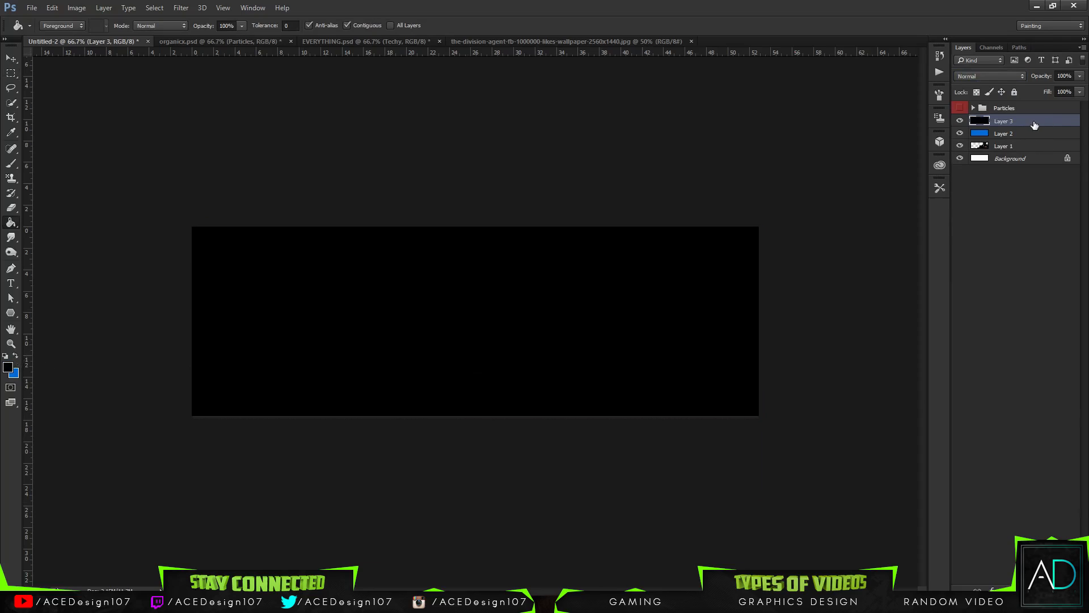
Hide the black layer and lower the blue layer's opacity to 9%.
click(1021, 136)
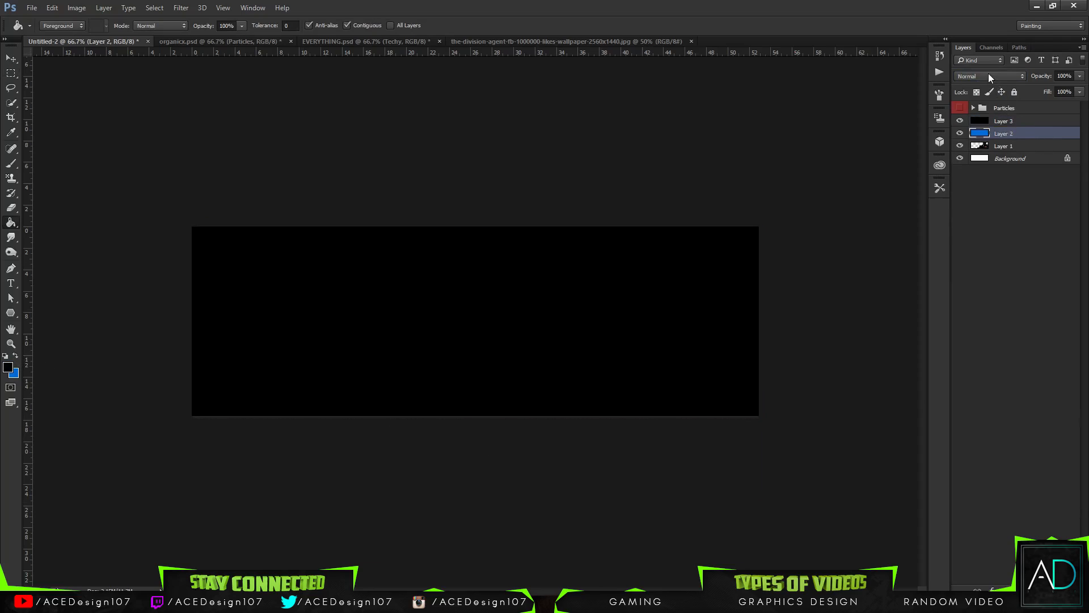
click(986, 122)
click(960, 121)
key(alt+bracketleft)
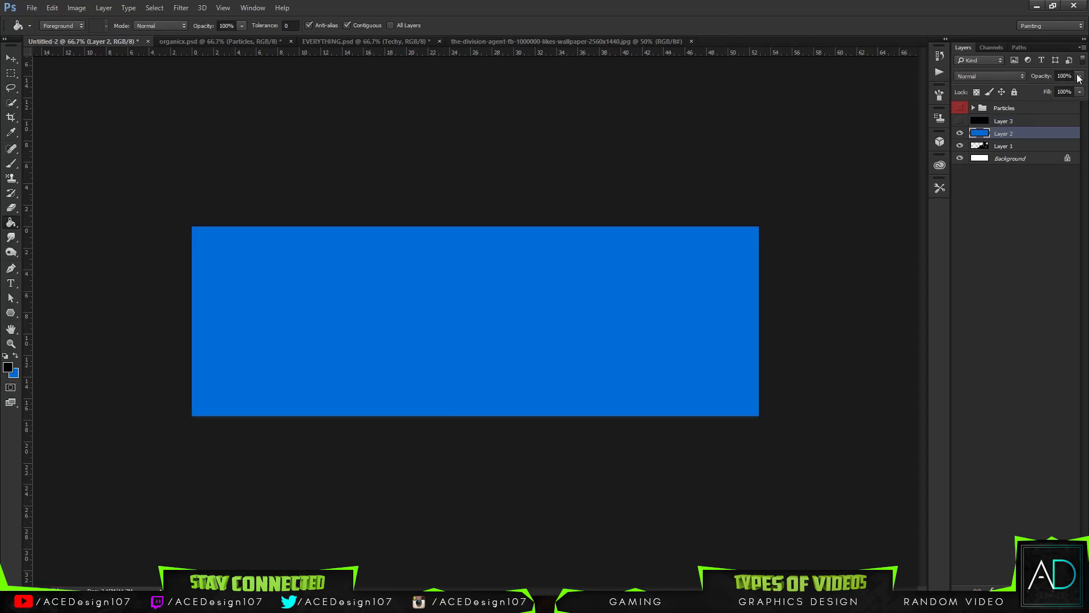
drag(1042, 86, 1034, 87)
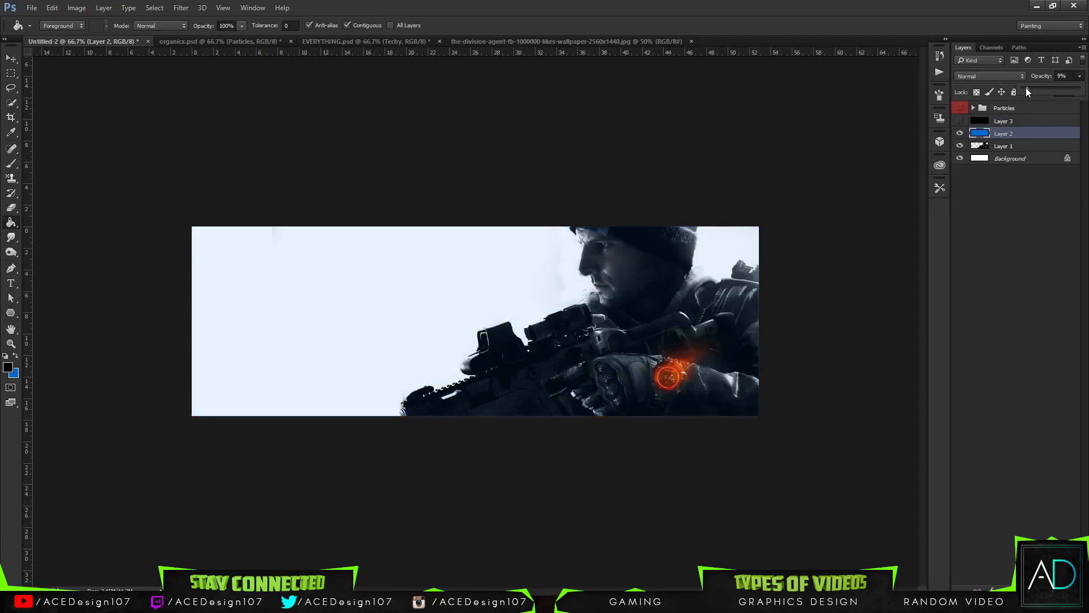
Show the black layer again and lower its opacity to 21%.
click(1013, 124)
click(960, 121)
drag(1080, 75, 1040, 86)
click(1015, 92)
click(1014, 92)
click(1080, 78)
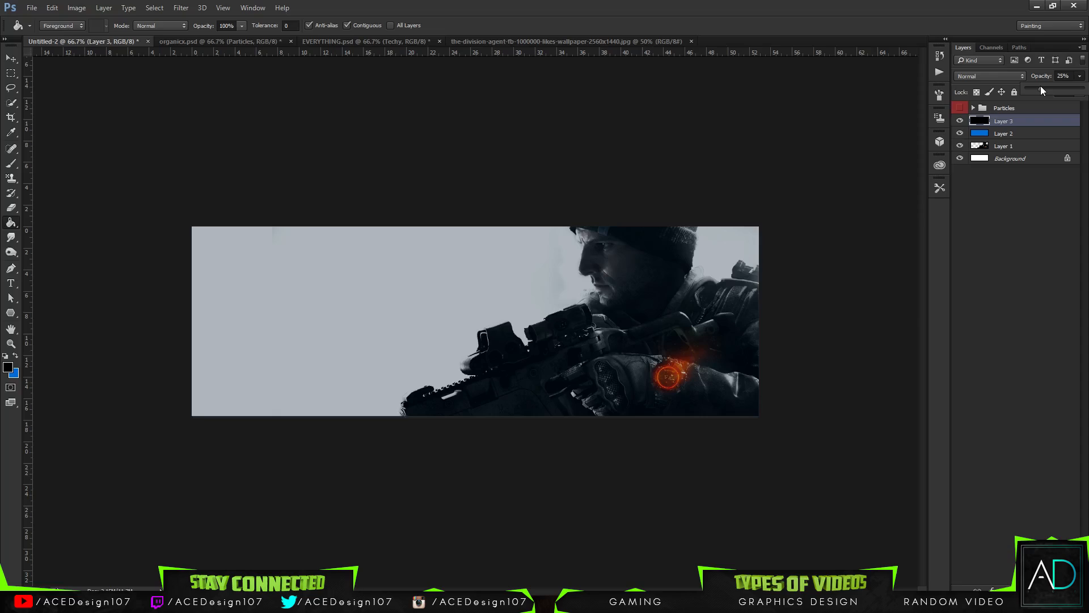
key(ctrl+plus)
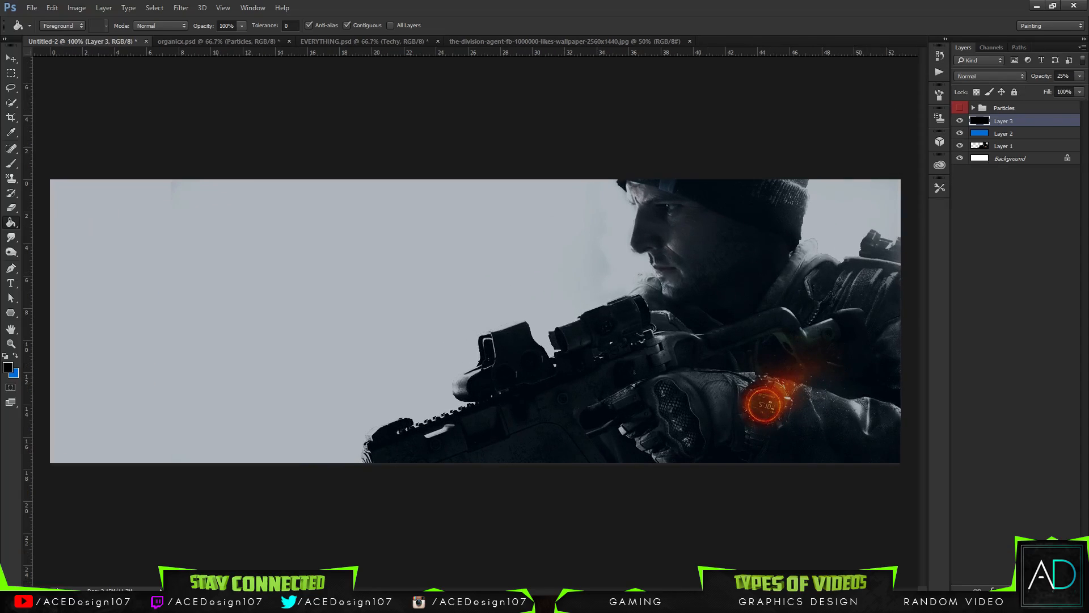
drag(1059, 87, 1035, 90)
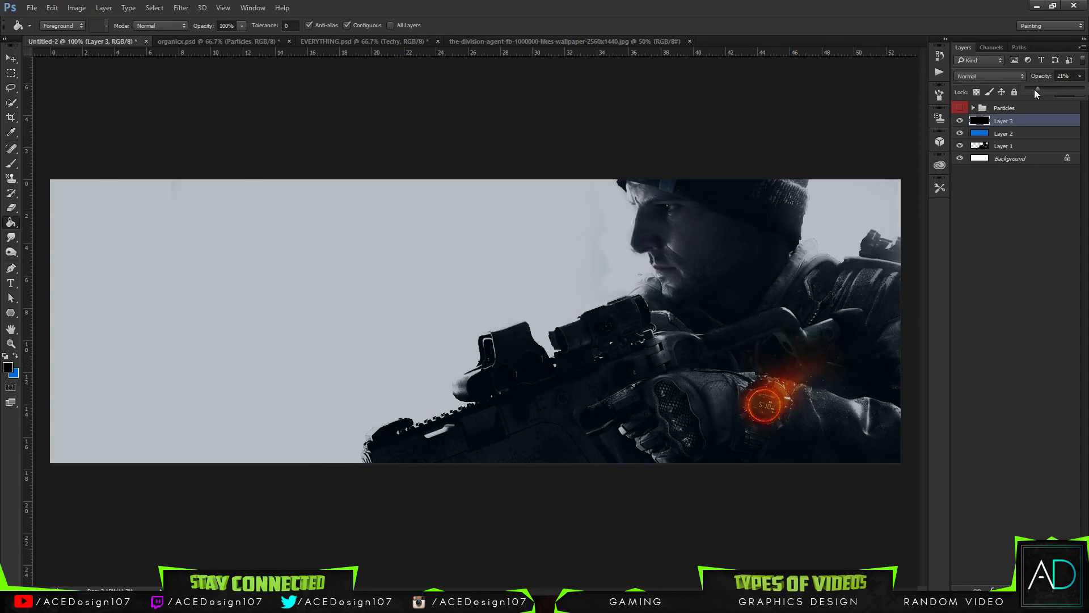
Group the black and blue fill layers and toggle the group's visibility to compare the banner with and without the tint.
ctrl+click(972, 134)
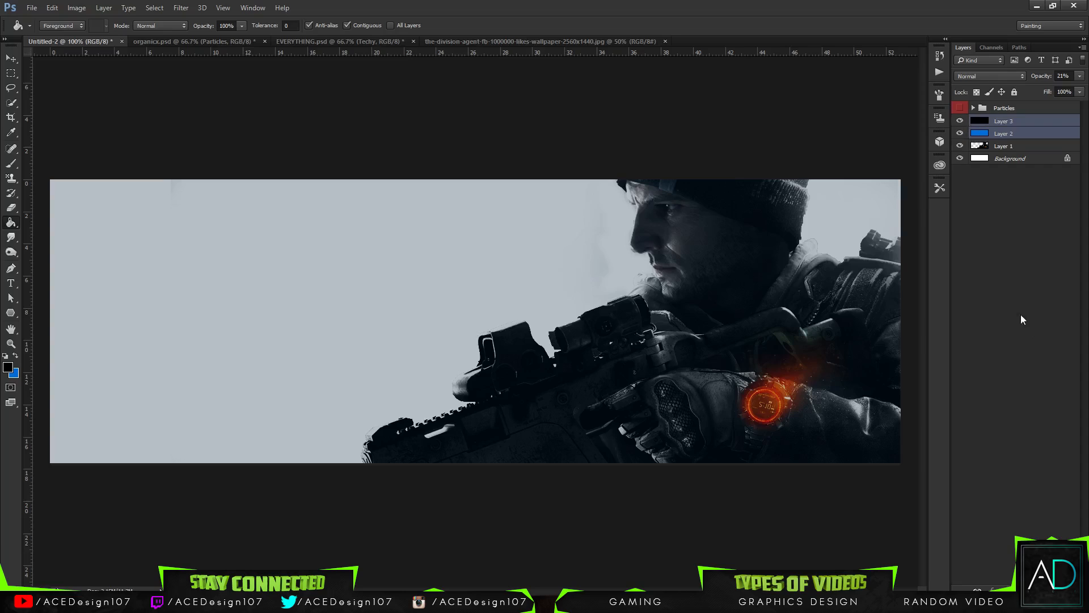
key(ctrl+g)
click(960, 121)
click(960, 121)
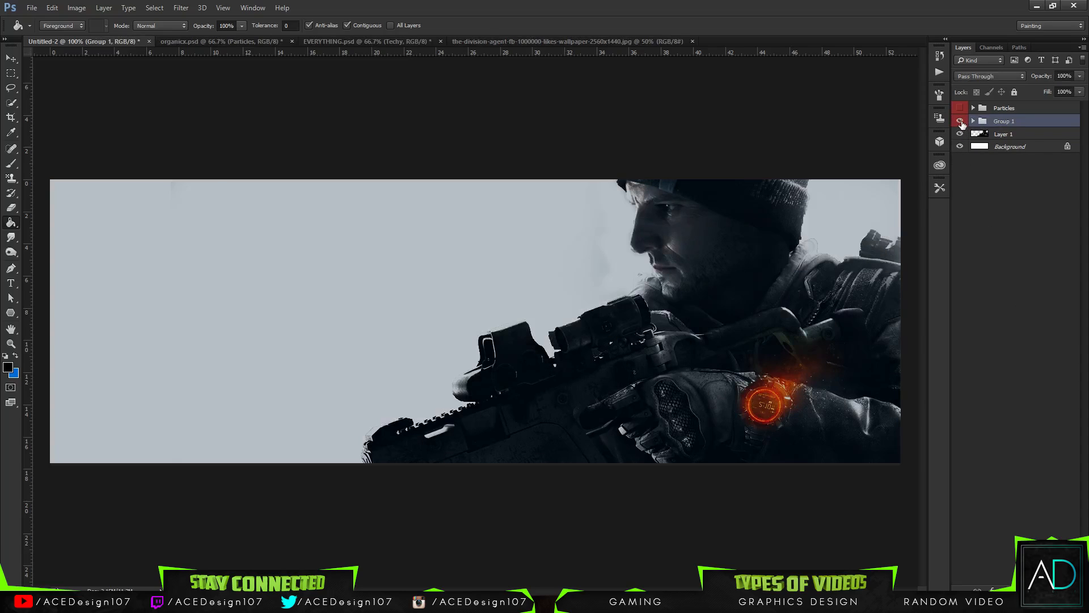
click(960, 121)
click(960, 121)
click(959, 121)
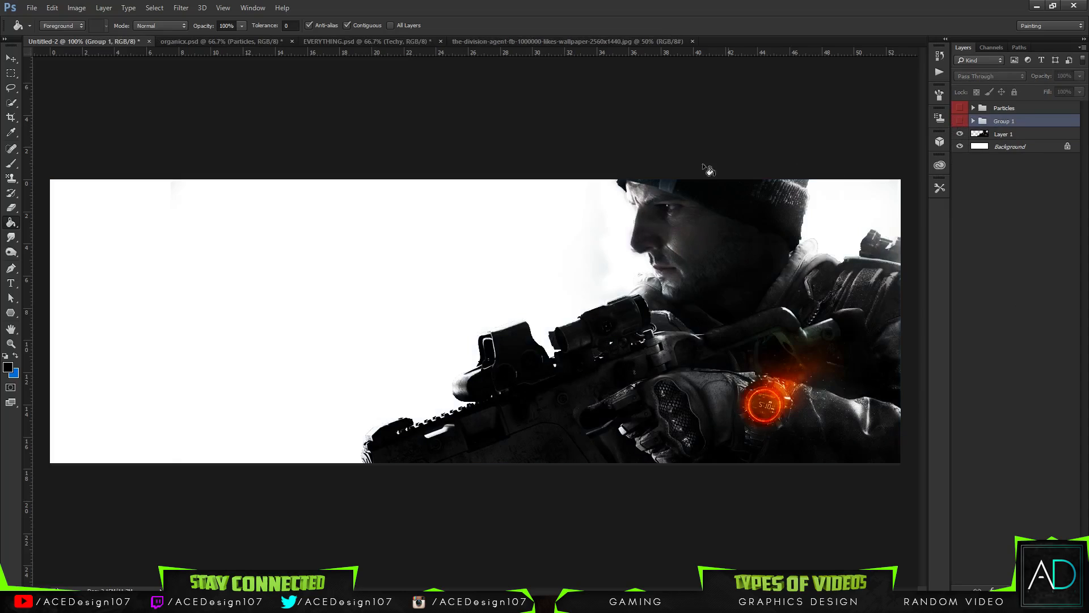
click(959, 121)
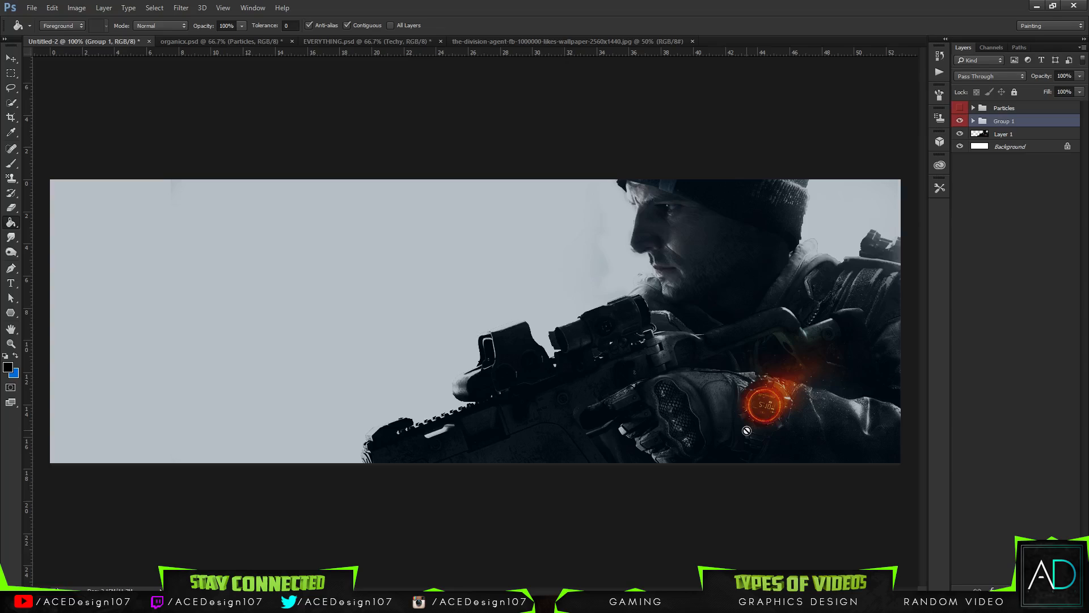
Expand the new group and fine-tune the opacity of the black layer inside it.
click(1012, 134)
click(1013, 122)
click(974, 121)
click(1016, 134)
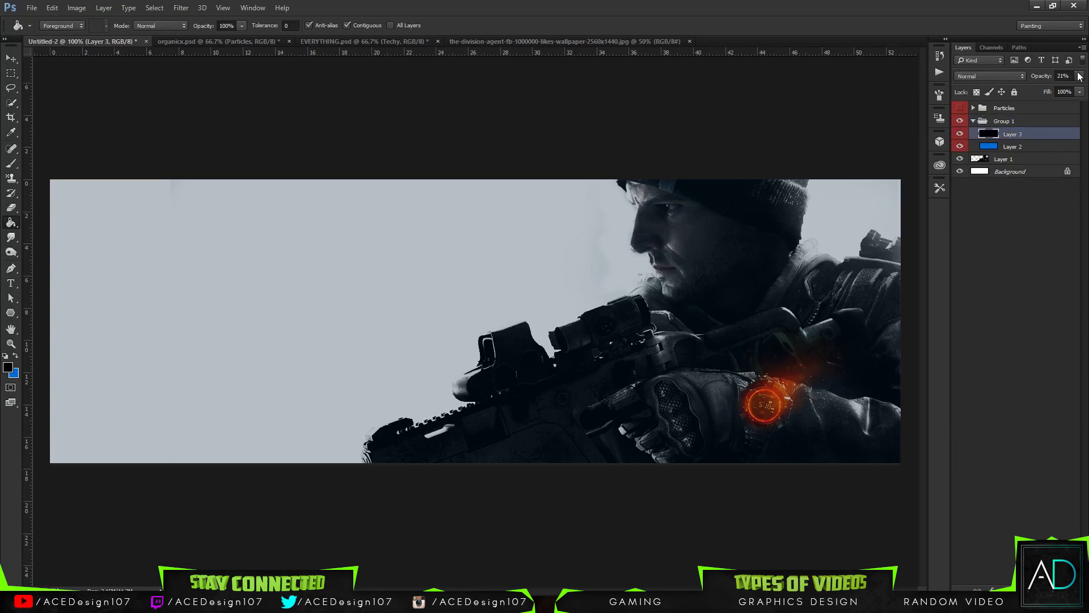
mouse_move(1033, 93)
mouse_down()
mouse_move(1046, 87)
mouse_move(1037, 88)
mouse_up()
mouse_move(1028, 89)
mouse_down()
mouse_move(1046, 85)
mouse_move(1040, 91)
mouse_up()
Set the blue layer's opacity to 8%, collapse the group and compare the banner with the group hidden and shown.
click(1032, 148)
click(1078, 78)
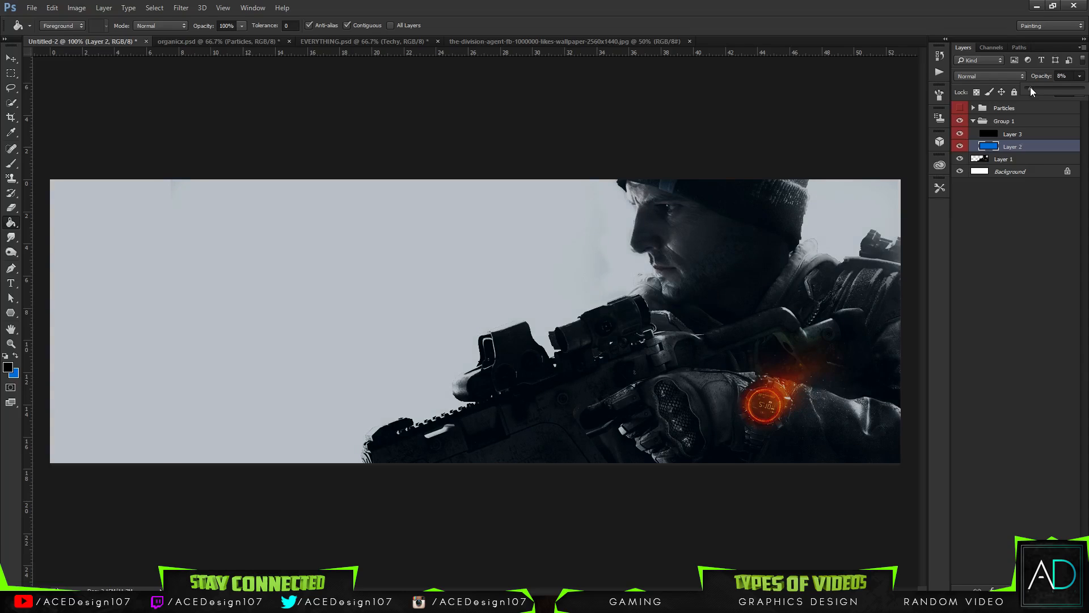
click(976, 122)
click(974, 122)
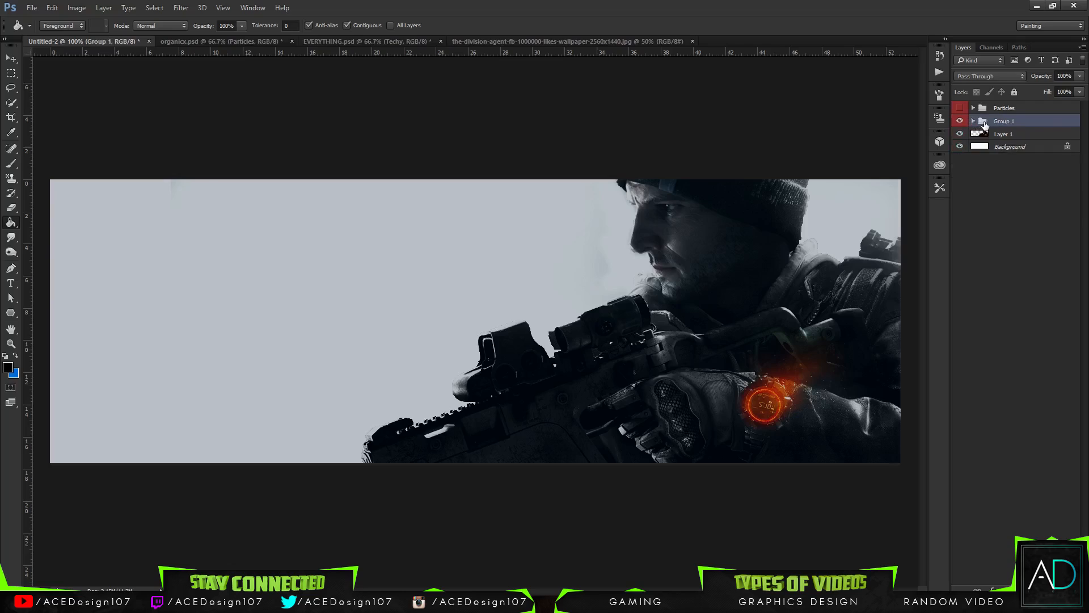
click(961, 121)
click(960, 121)
click(974, 121)
click(973, 121)
Add a Hue/Saturation adjustment layer above the group with slightly reduced master saturation and compare the banner with and without it.
click(1021, 589)
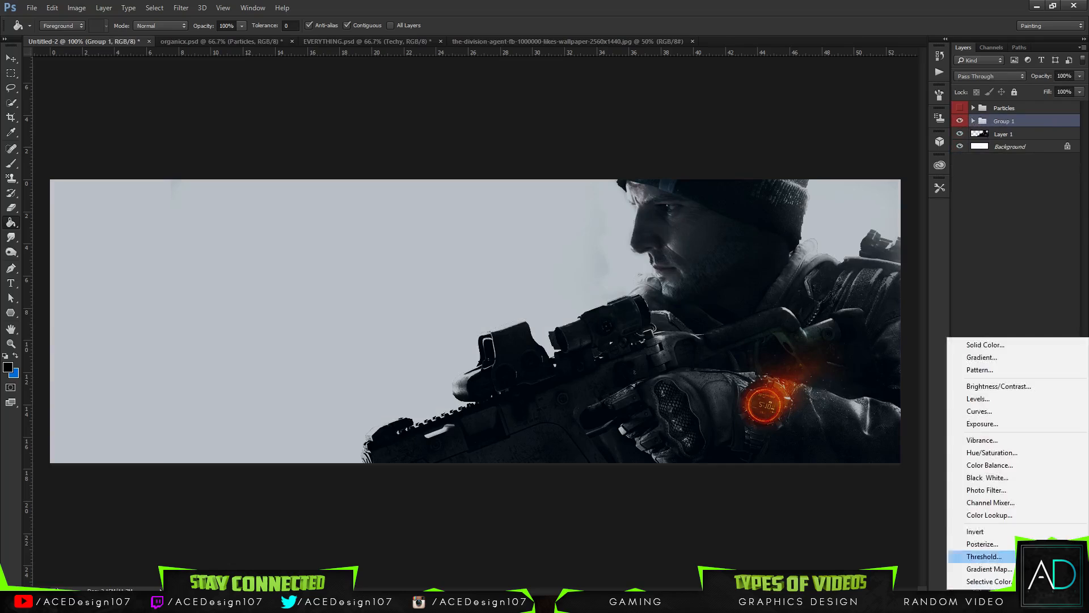
click(990, 453)
mouse_move(505, 190)
mouse_down()
mouse_move(488, 192)
mouse_move(498, 210)
mouse_move(475, 186)
mouse_move(529, 190)
mouse_move(508, 195)
mouse_up()
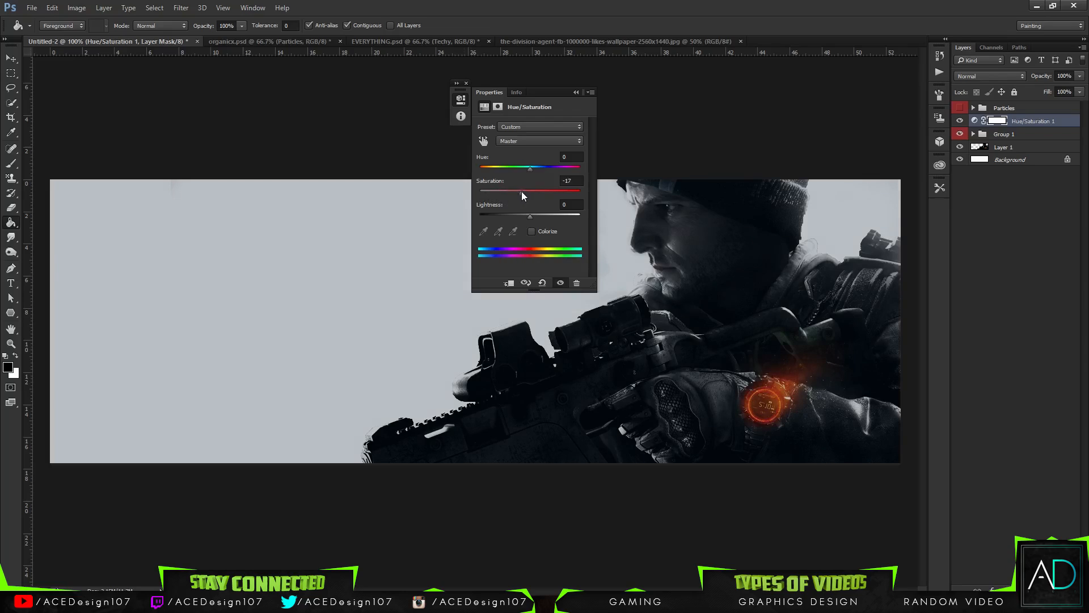
drag(521, 192, 518, 192)
click(576, 92)
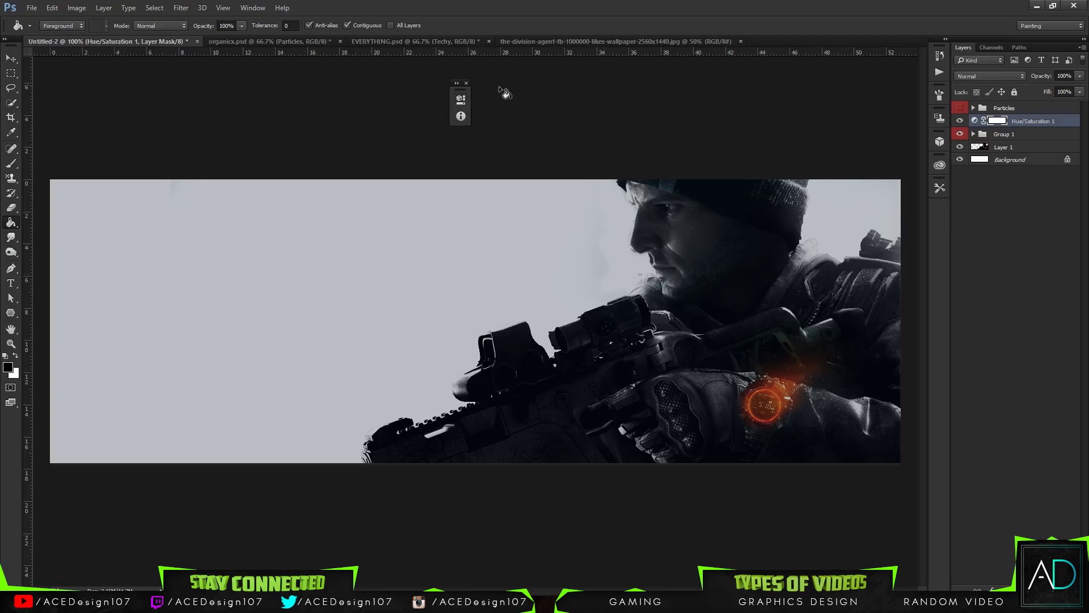
click(960, 121)
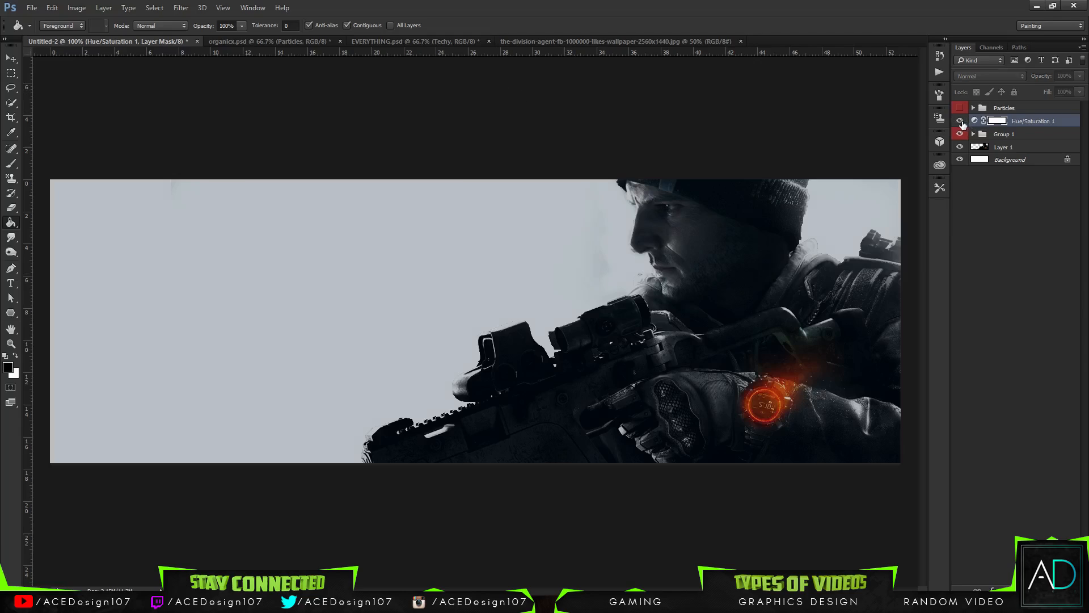
click(961, 121)
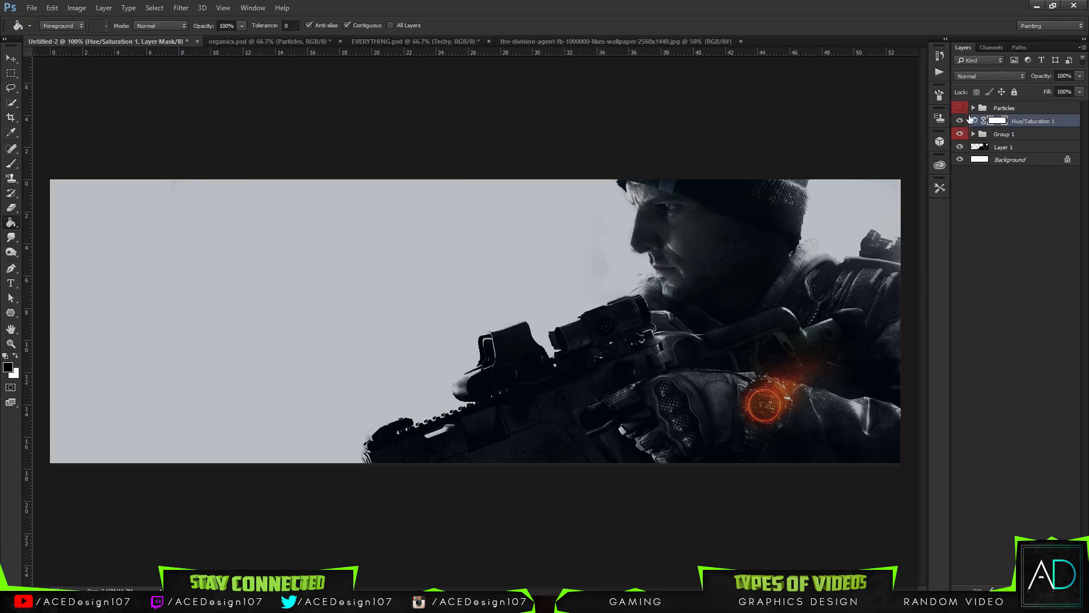
Rename the group containing the black and blue fill layers as Tint.
click(1032, 137)
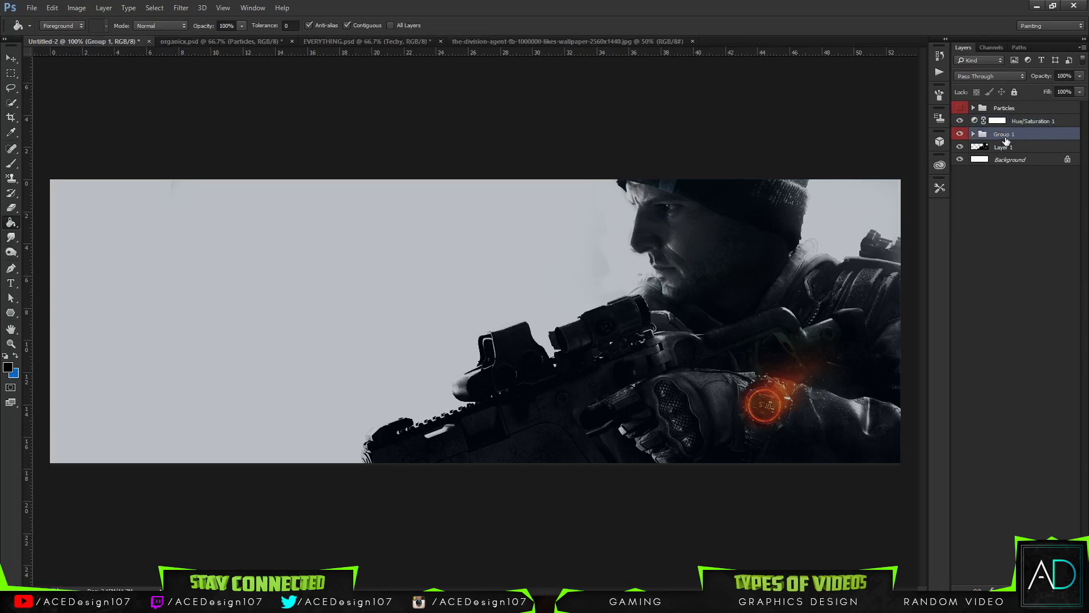
double_click(1004, 136)
text(Tint)
key(Return)
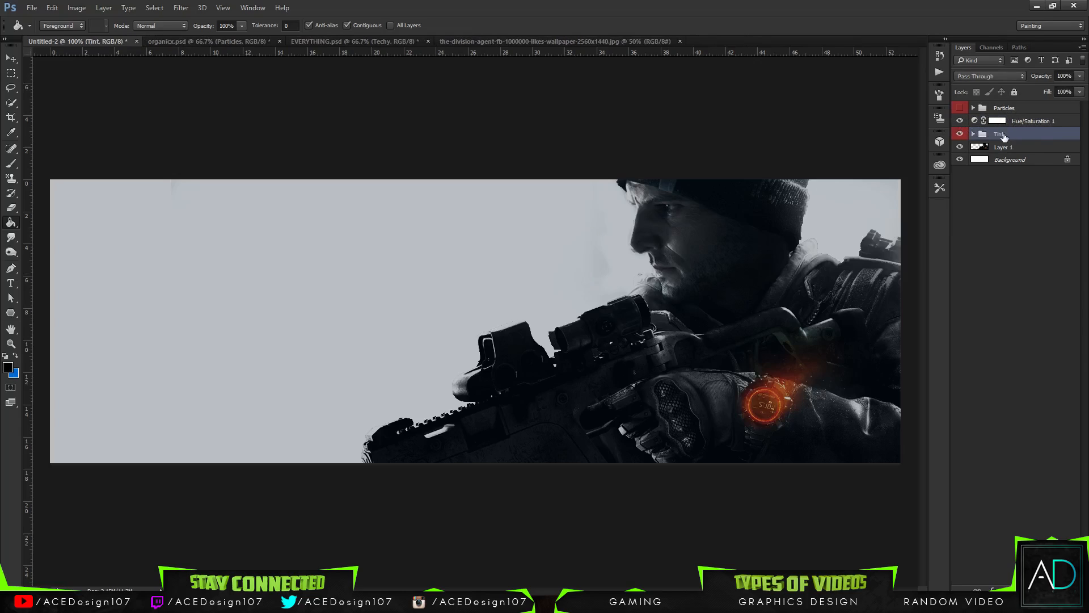
Adjust the midtone input level of Layer 1, which holds the soldier image, using Levels.
click(1030, 149)
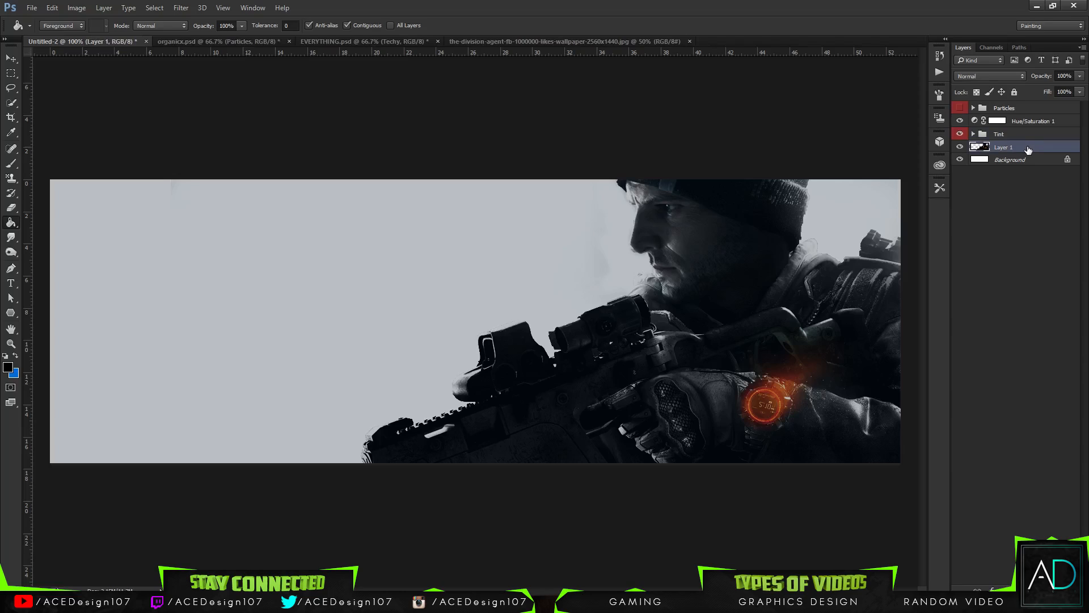
key(ctrl+l)
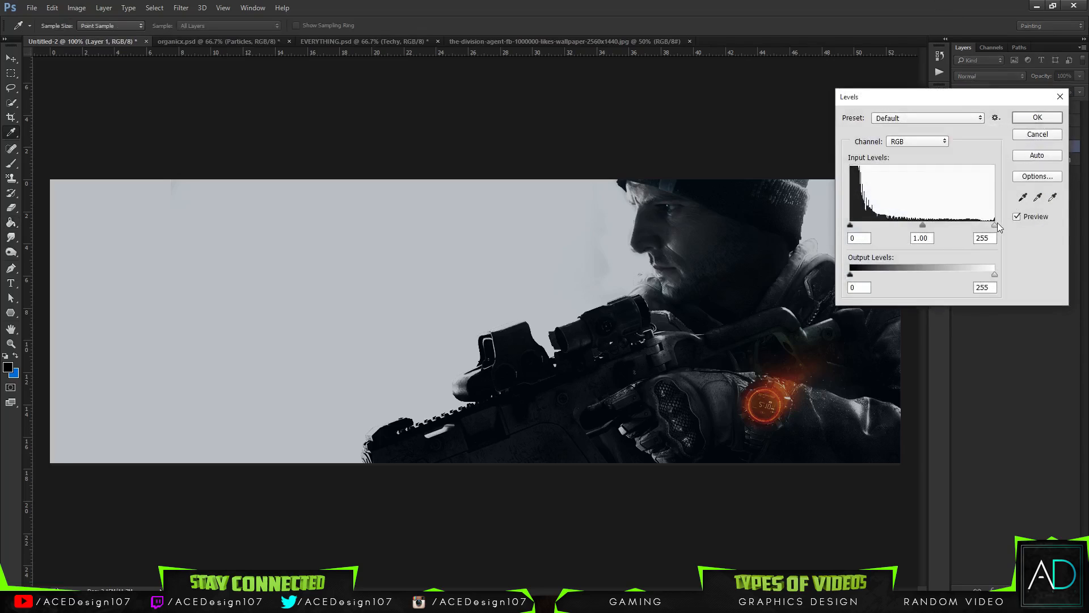
drag(923, 225, 854, 225)
click(1037, 117)
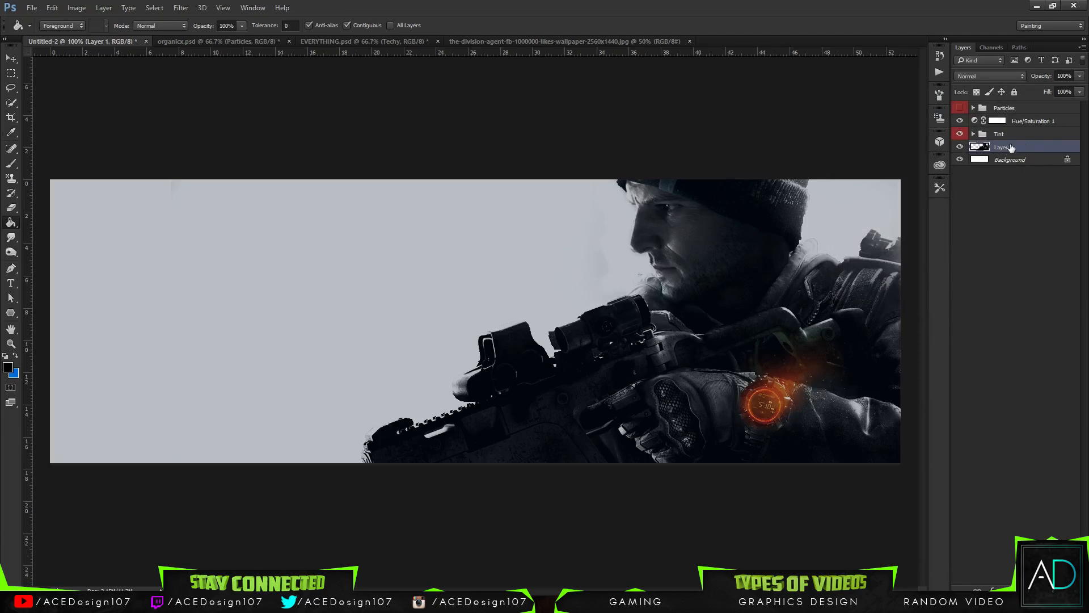
Apply a Vibrance adjustment to Layer 1 with vibrance +88 and saturation about +19.
click(76, 7)
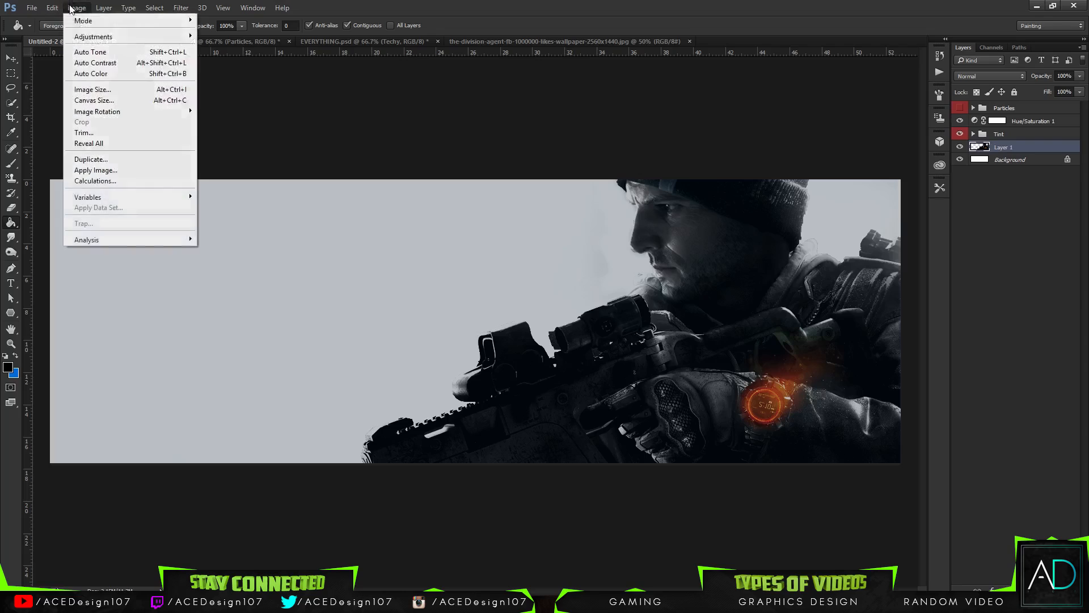
mouse_move(94, 37)
click(219, 86)
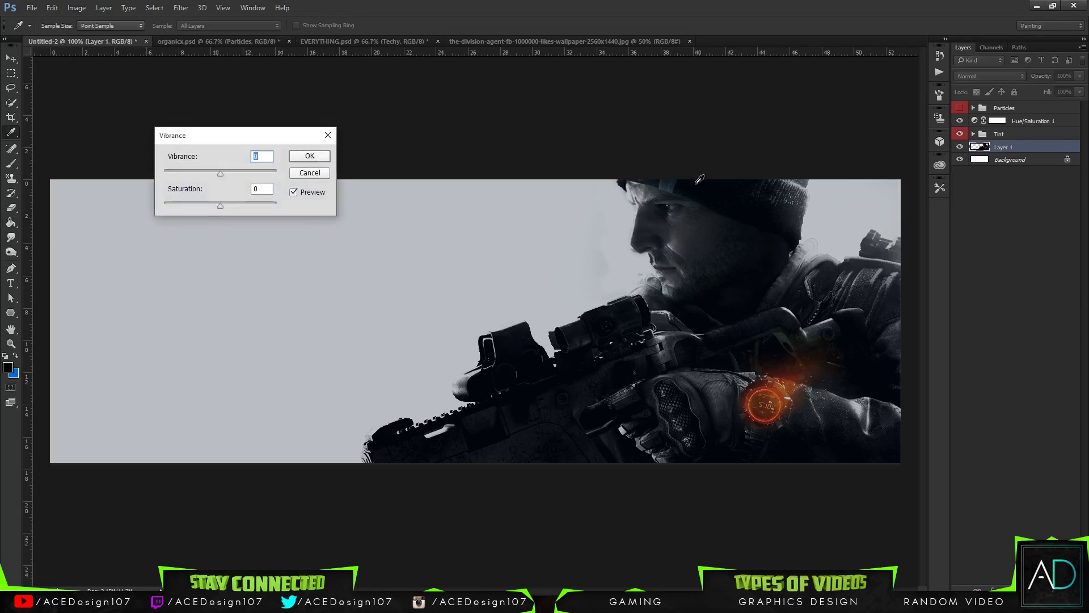
drag(219, 170, 229, 212)
key(shift+Tab)
key(shift+Up)
key(shift+Up)
key(shift+Up)
click(244, 207)
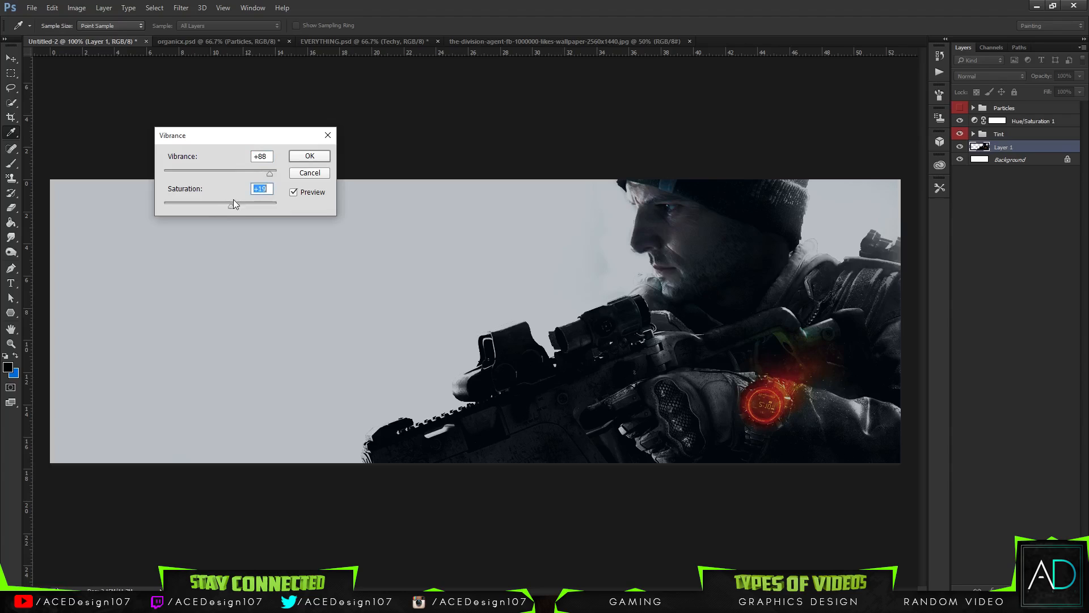
click(310, 156)
key(g)
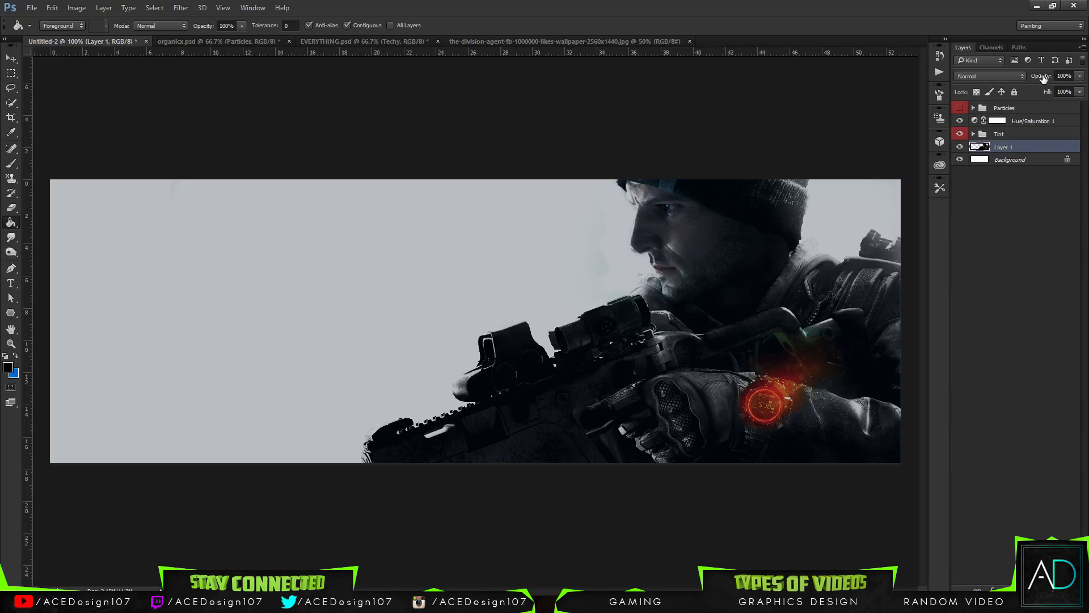
Rename the Hue/Saturation adjustment layer as Hue.
double_click(1040, 121)
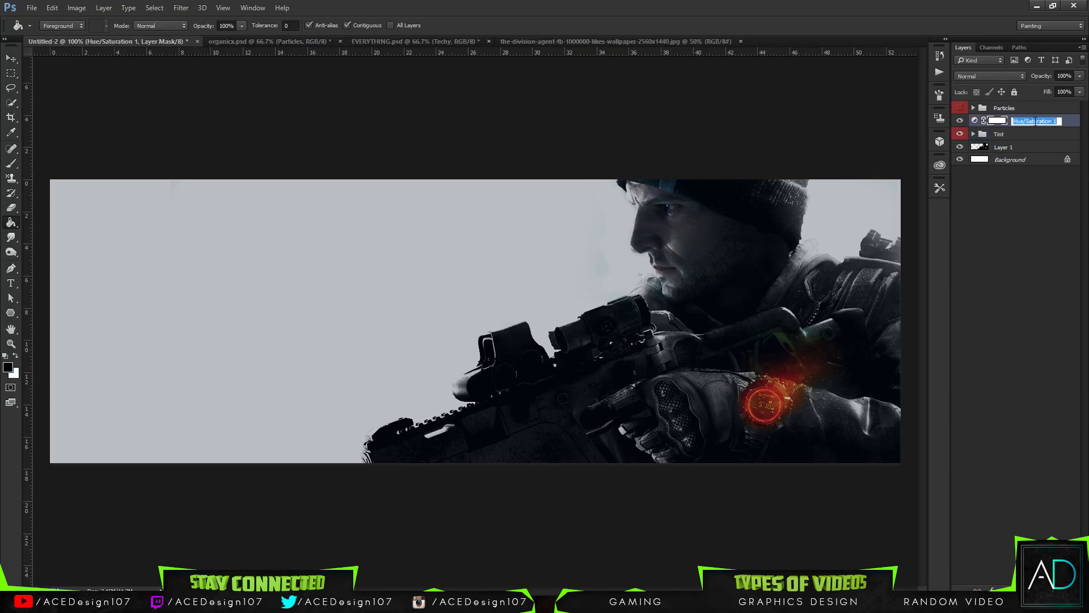
text(Hue)
key(Return)
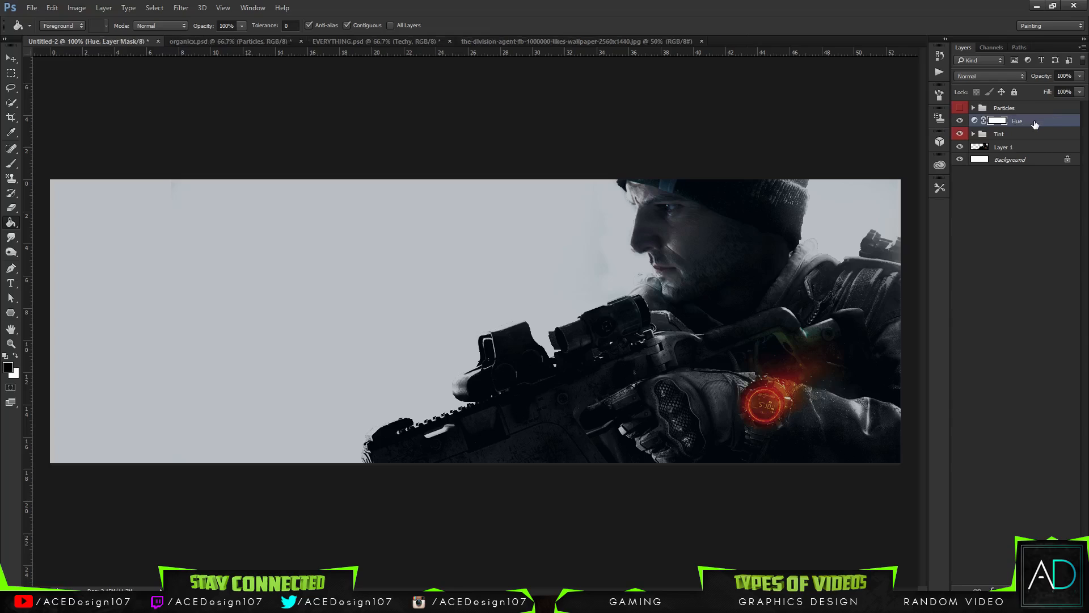
Remove the red color label from the Tint group by setting it to No Color.
ctrl+click(1025, 146)
ctrl+click(1027, 137)
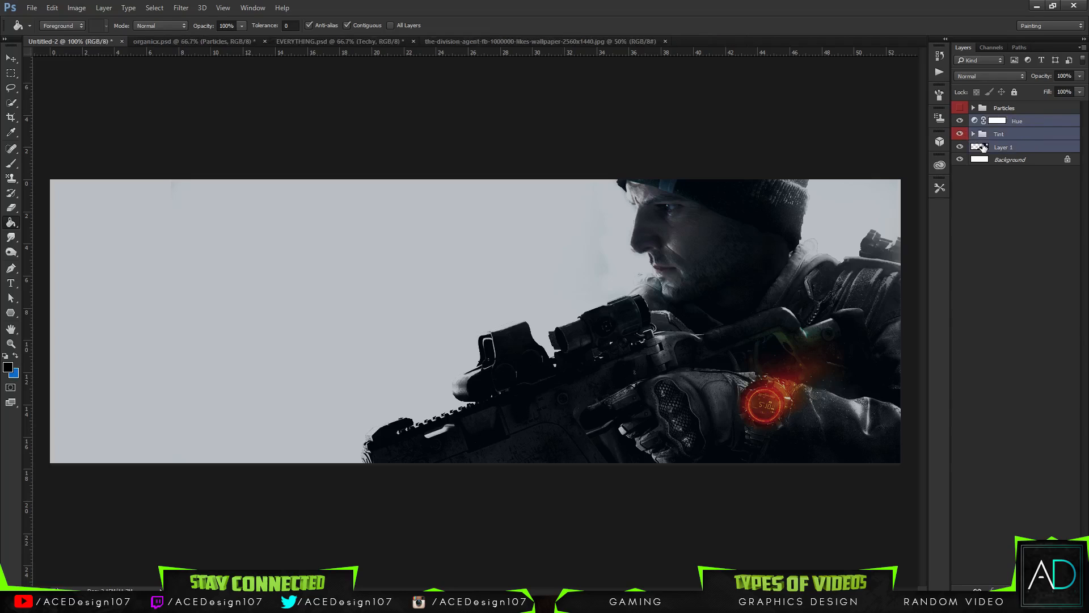
click(1019, 134)
right_click(1022, 135)
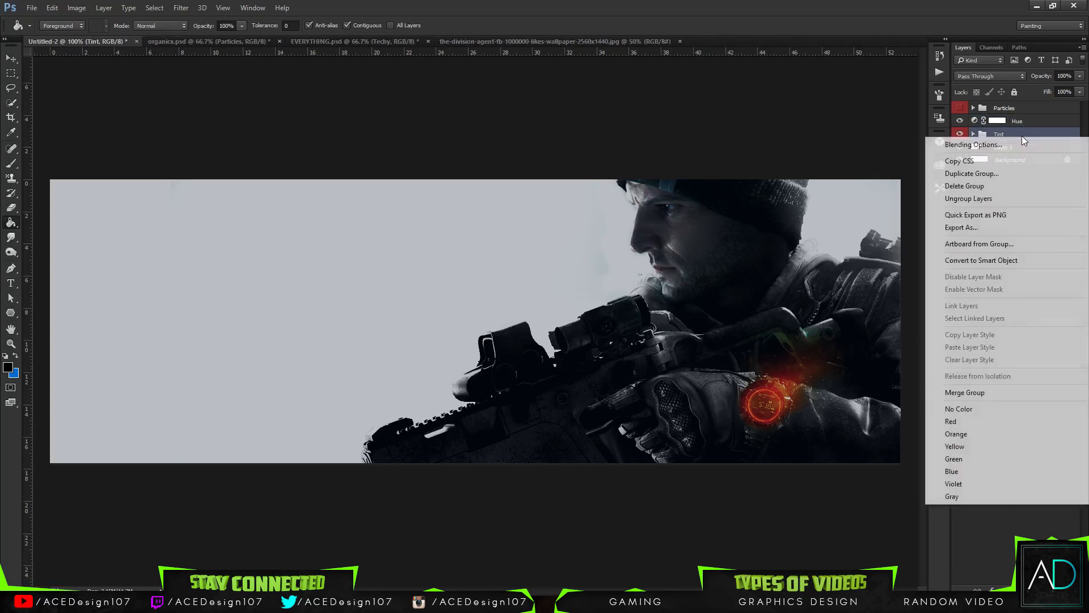
click(981, 409)
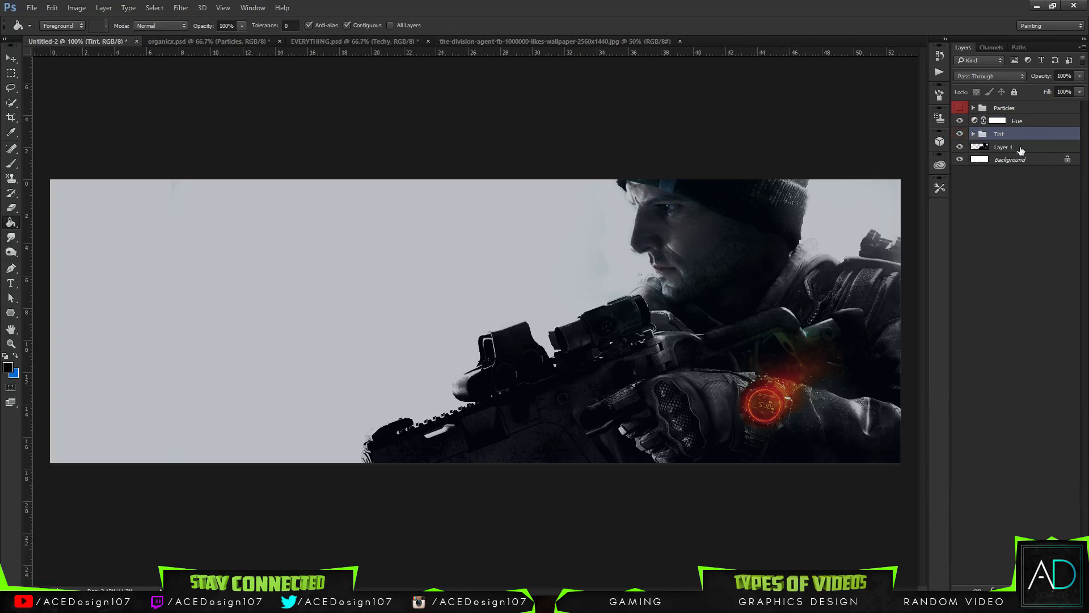
Rename Layer 1 as Character.
click(1019, 159)
double_click(1007, 146)
text(Char)
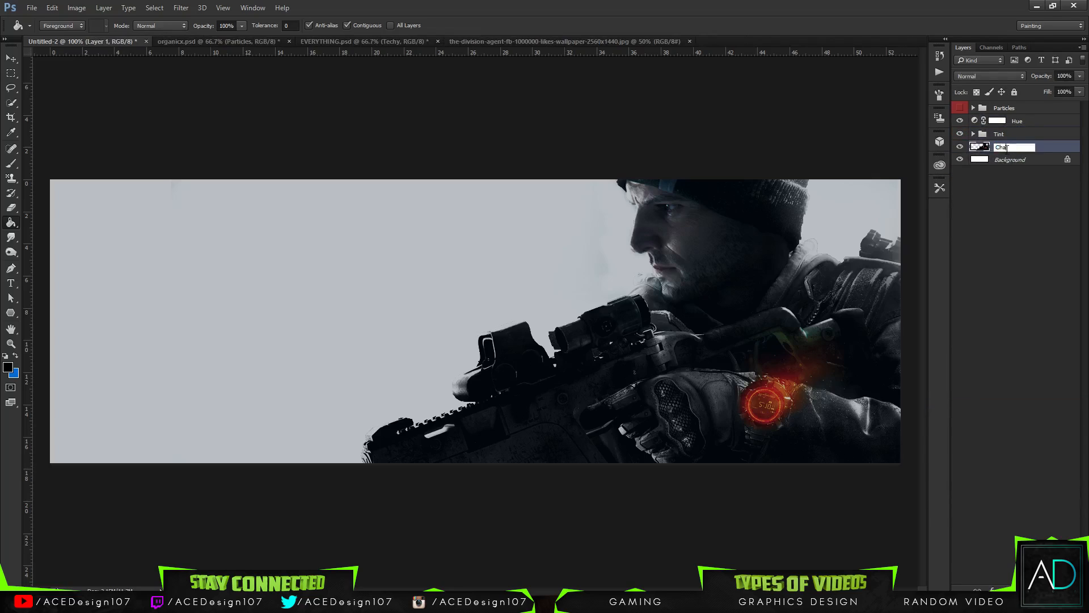
text(acter)
key(Return)
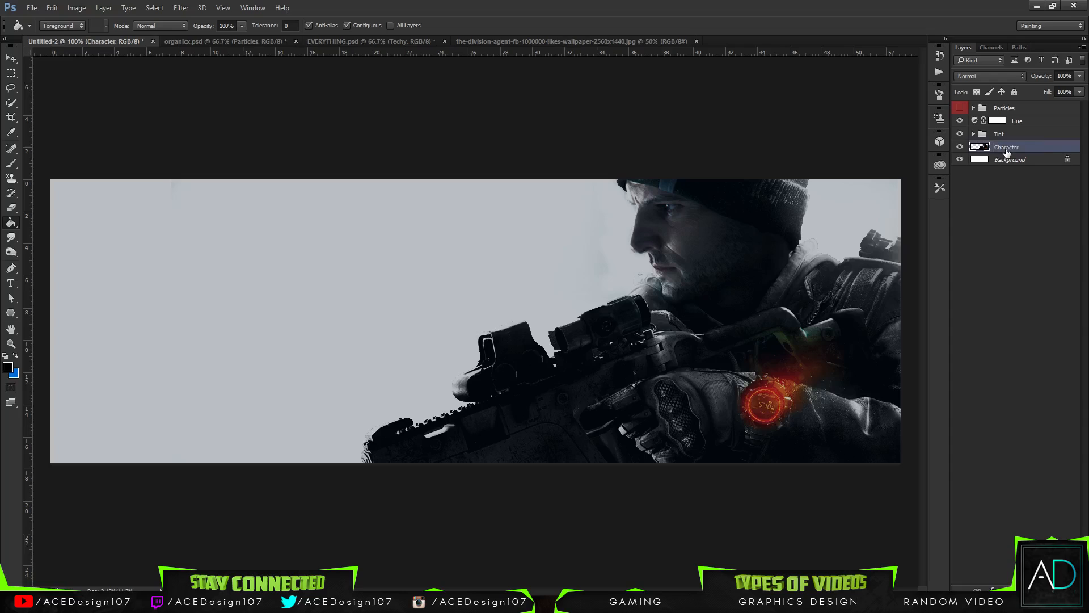
Compare the banner with the Tint group hidden and shown.
click(959, 134)
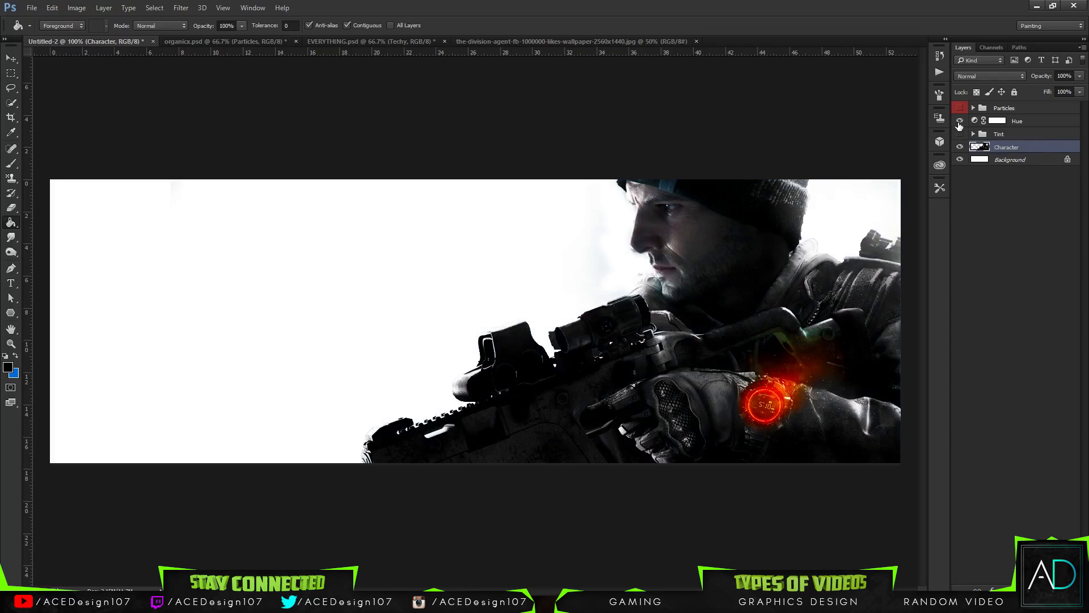
click(960, 134)
click(1021, 122)
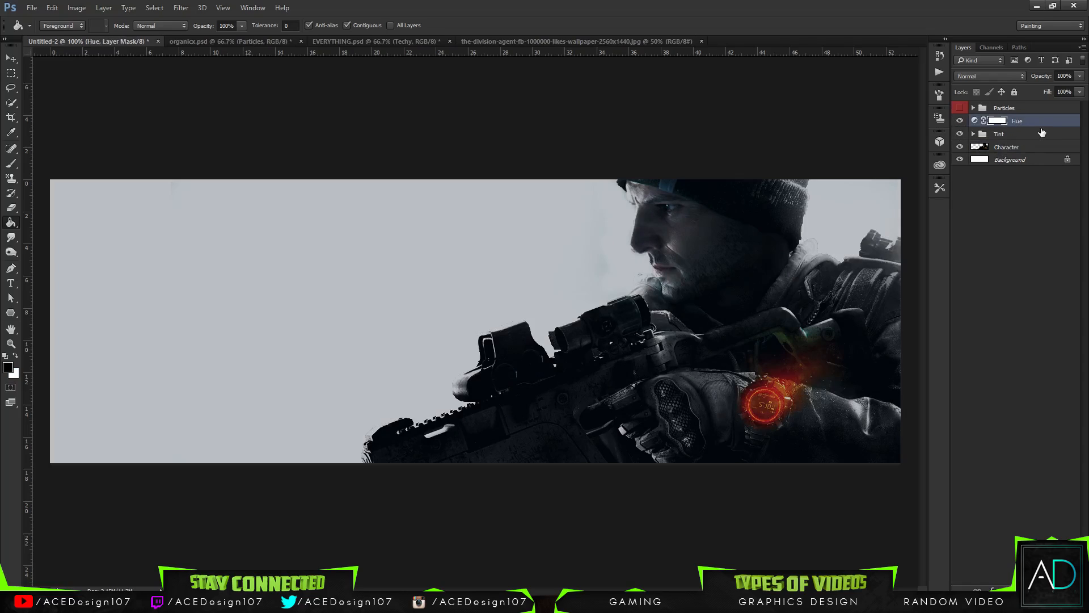
Set the blue layer's opacity inside the Tint group to 7% and compare the banner with the group hidden and shown.
click(976, 134)
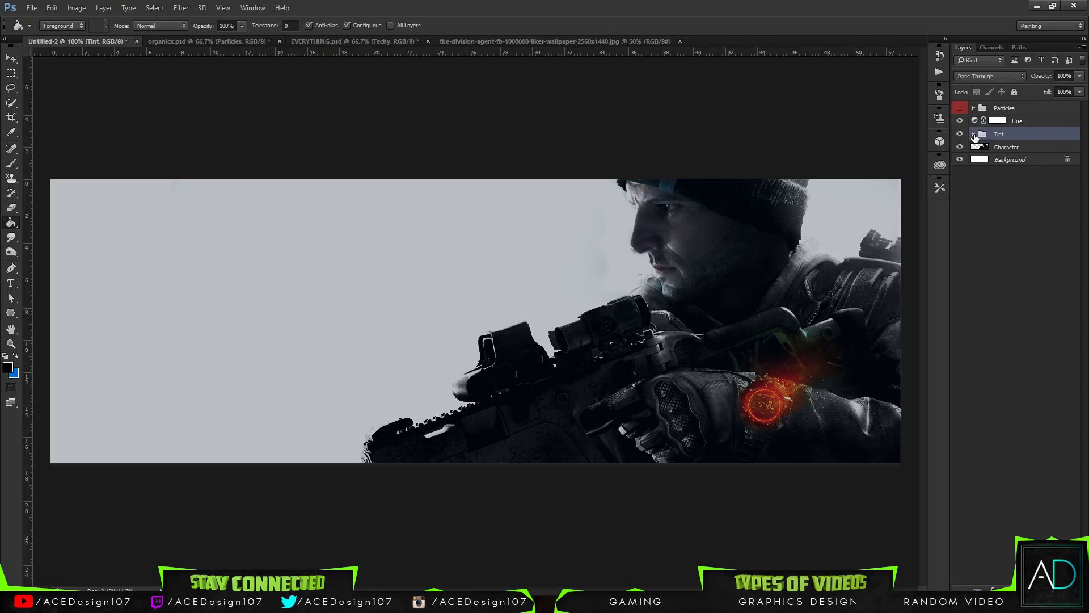
click(973, 134)
click(1016, 160)
click(1080, 75)
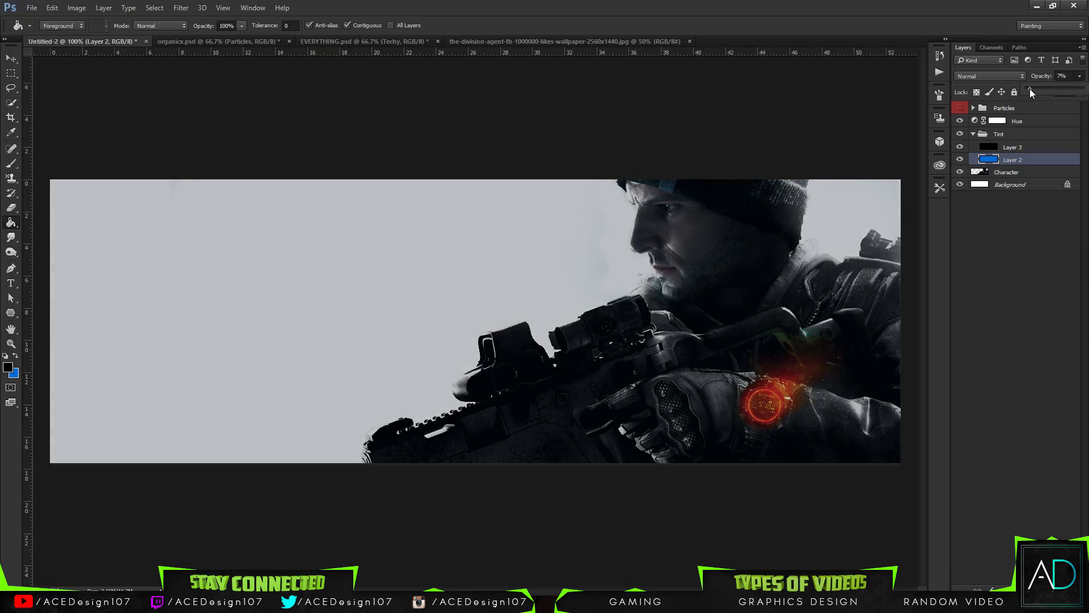
click(1056, 233)
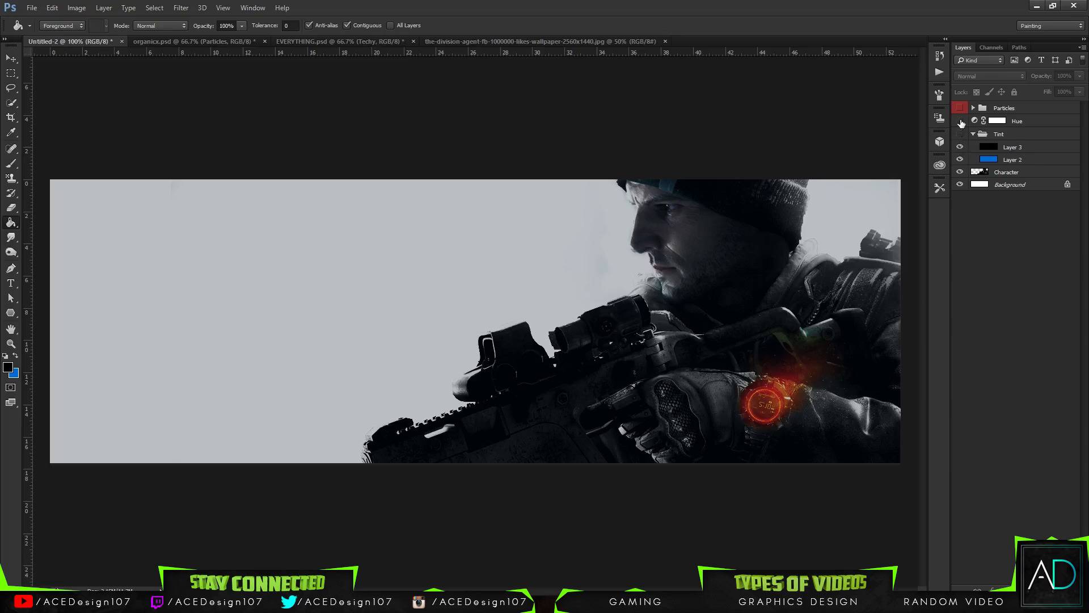
click(960, 134)
click(960, 134)
click(975, 135)
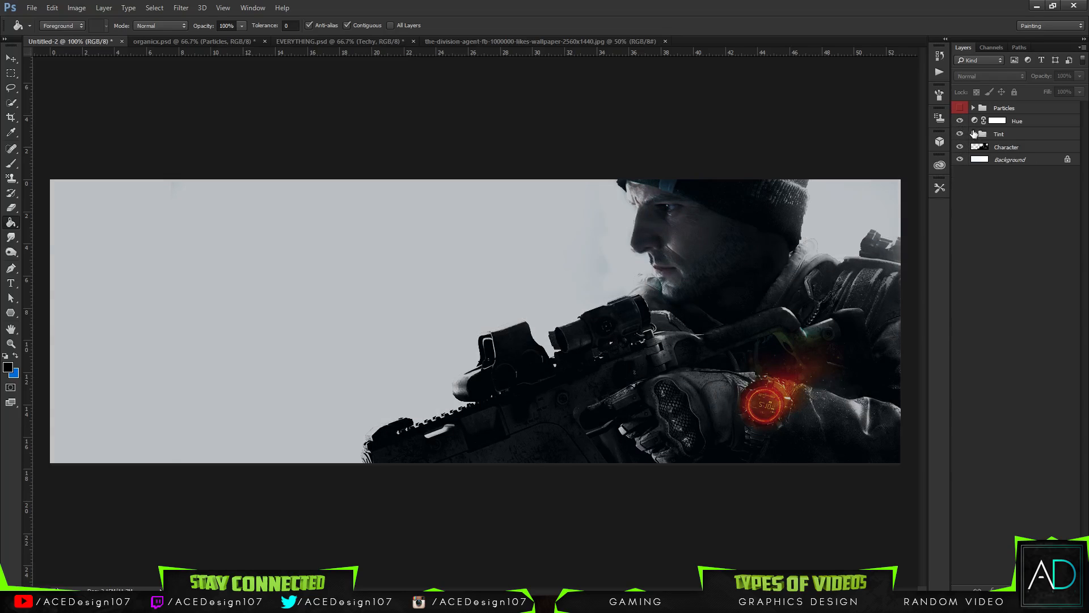
click(975, 135)
click(974, 135)
Group the Hue, Tint and Character layers and name the new group Character.
click(1016, 147)
shift+click(1019, 136)
shift+click(1016, 120)
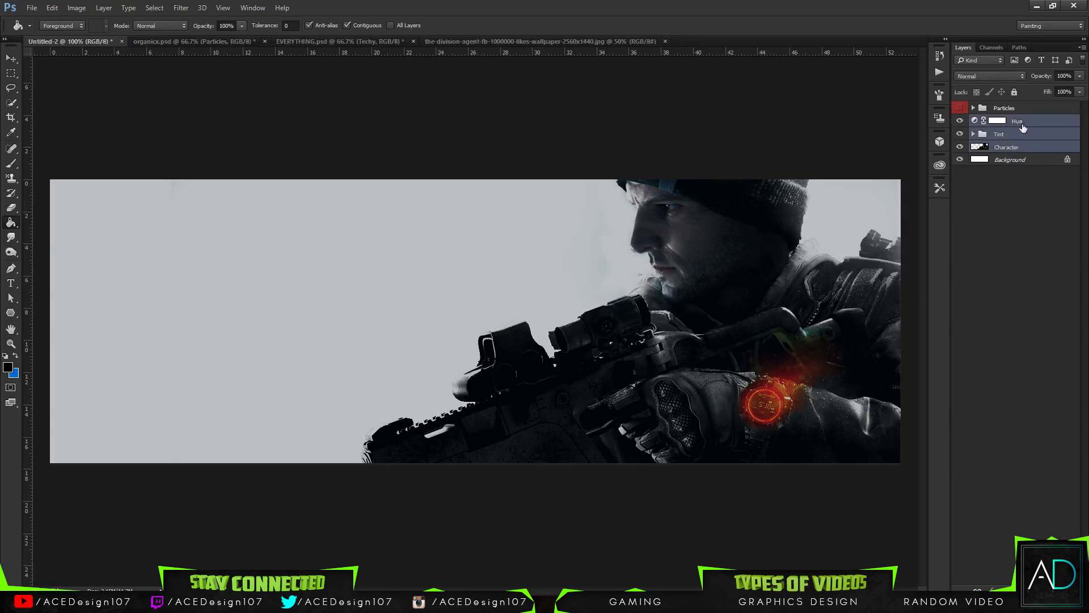
key(ctrl+g)
double_click(1002, 121)
text(C)
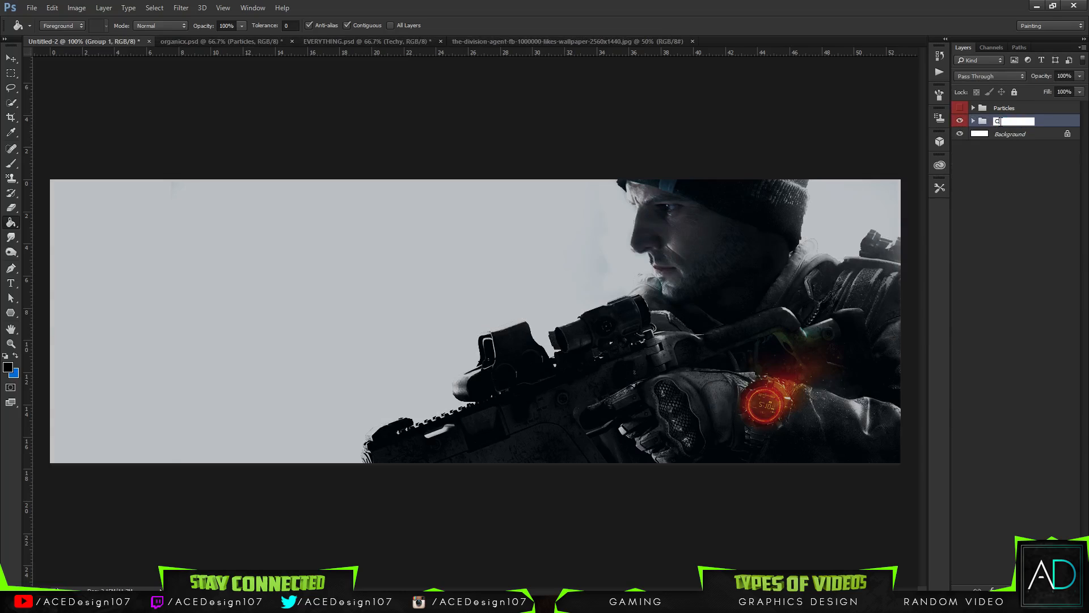
text(haracter)
key(Return)
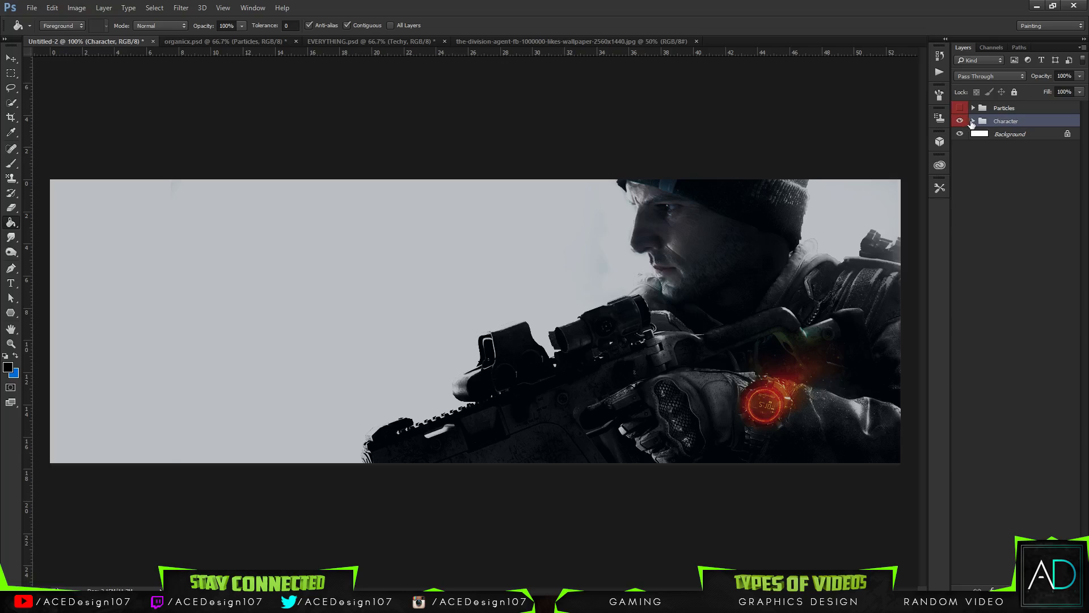
Expand the Character group, load the Character layer's outline as a selection and invert it.
click(973, 121)
key(v)
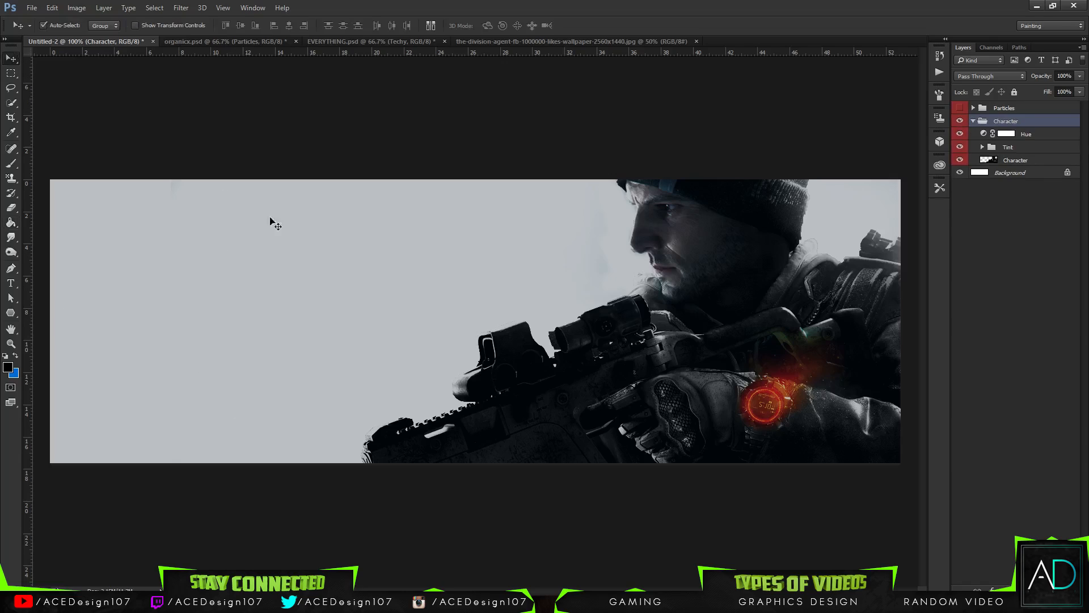
ctrl+click(988, 160)
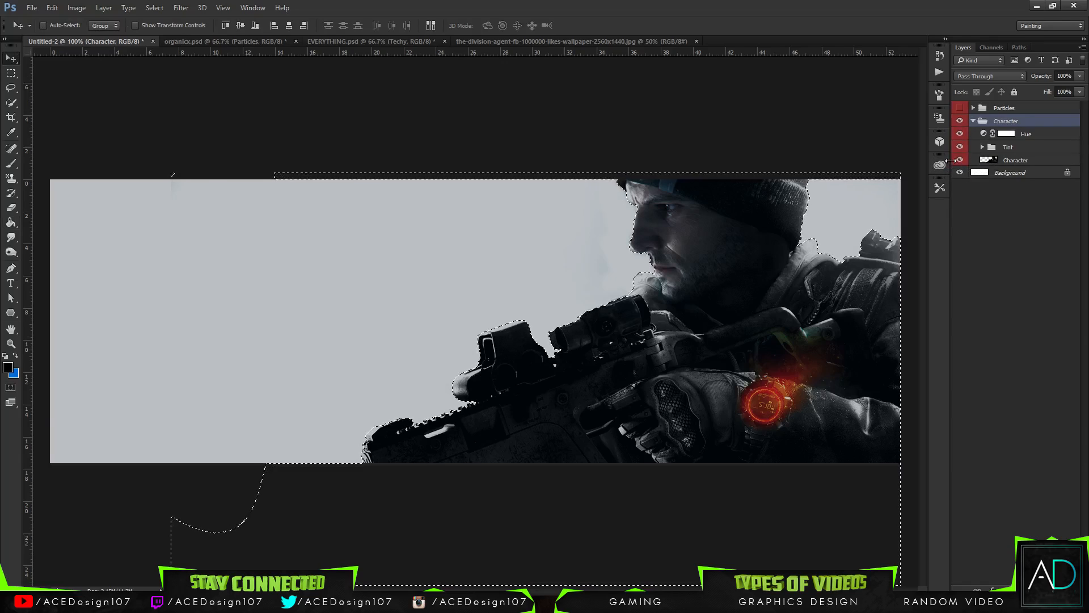
key(ctrl+shift+i)
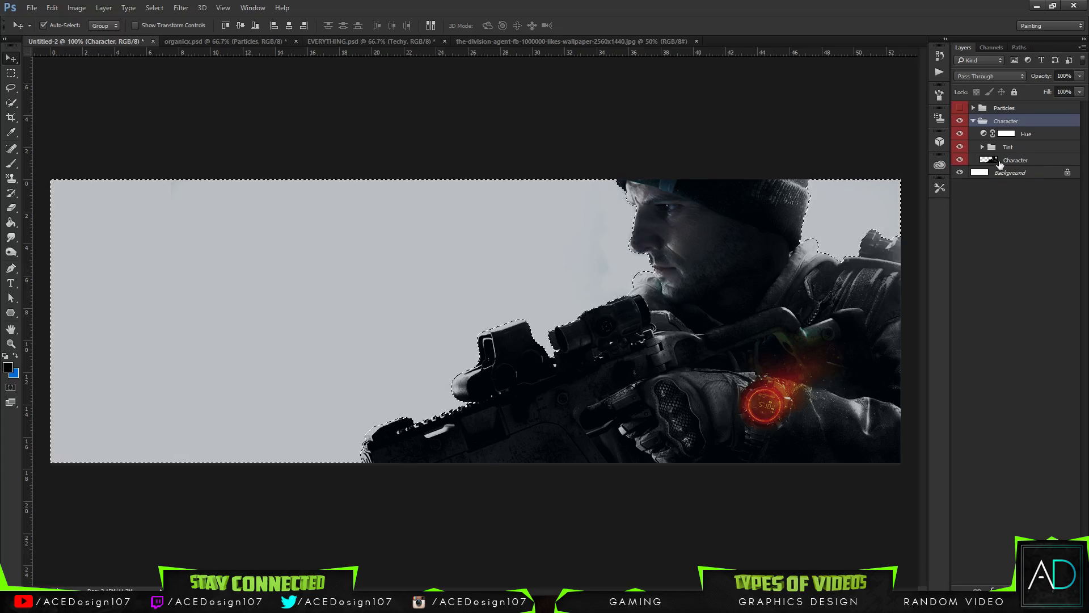
Duplicate the Hue adjustment, Tint group and Character layer together and merge the copies into one layer.
click(1047, 135)
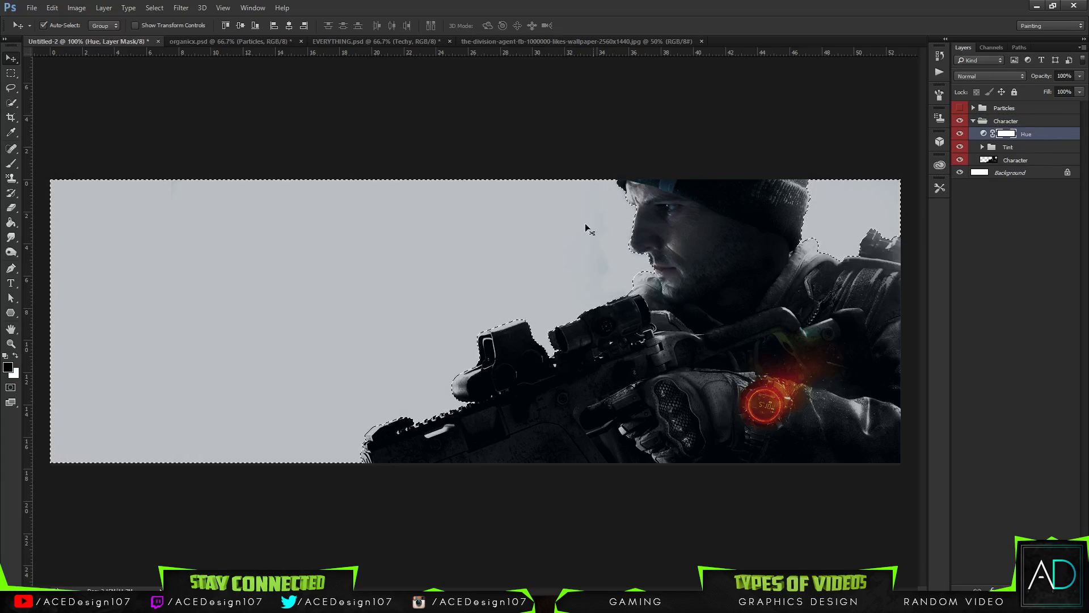
key(g)
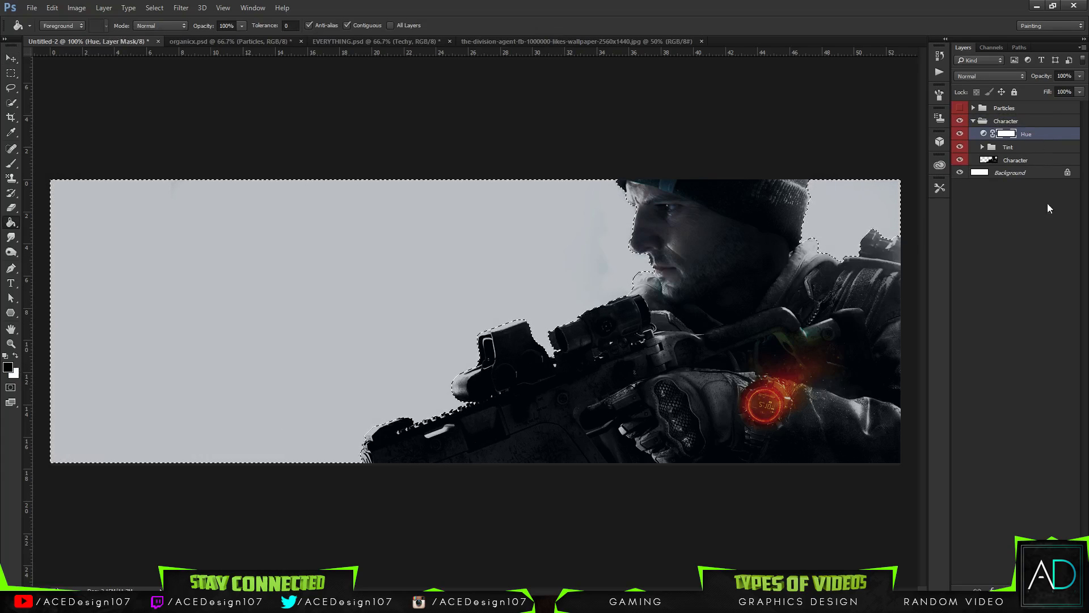
shift+click(1010, 149)
shift+click(1011, 161)
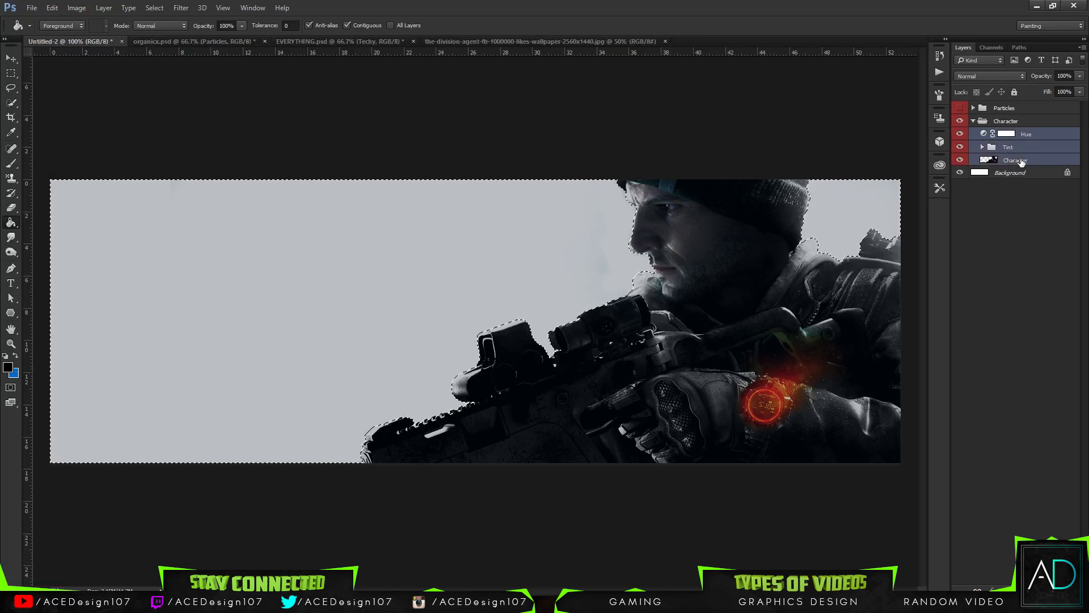
key(ctrl+j)
key(ctrl+e)
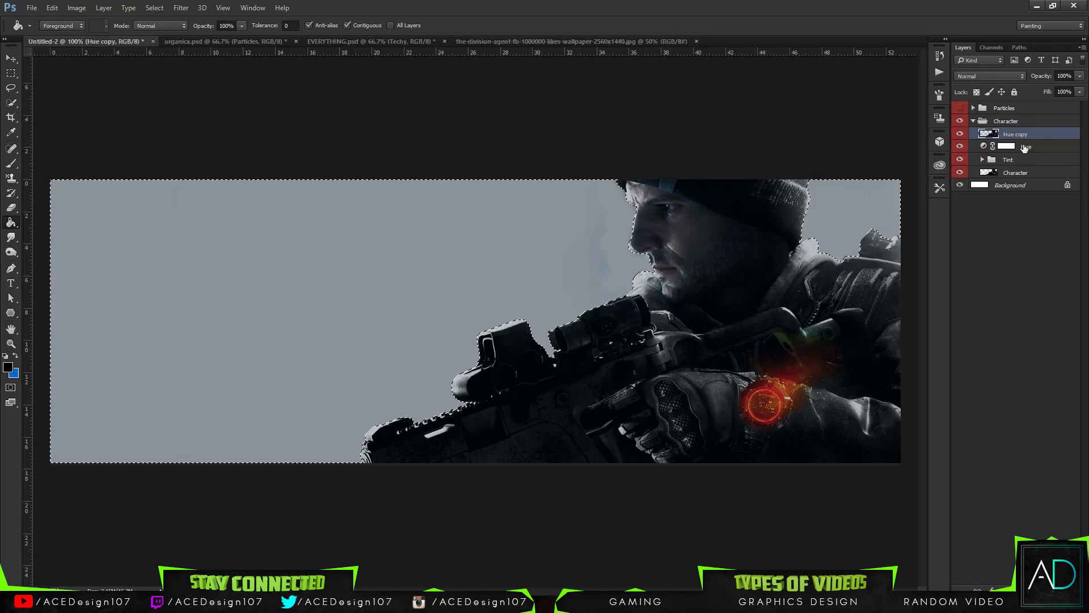
Try grouping the original Hue, Tint and Character layers beneath the merged copy and hiding that group.
click(1025, 148)
shift+click(1016, 173)
key(ctrl+g)
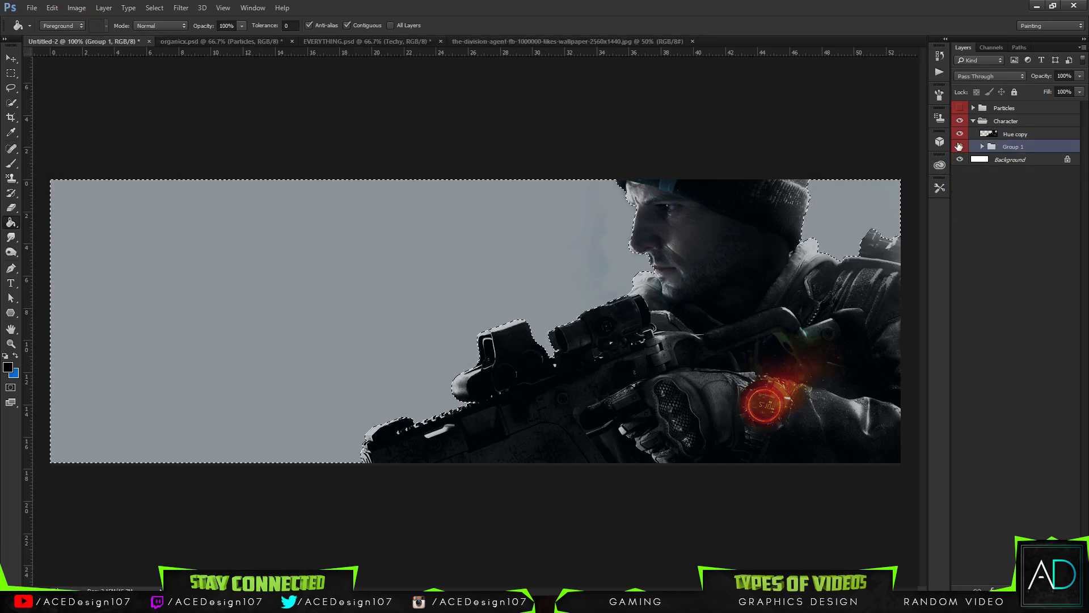
click(959, 147)
Try clearing the background from the merged Hue copy layer, and undo back to before the original layers were grouped.
click(1030, 135)
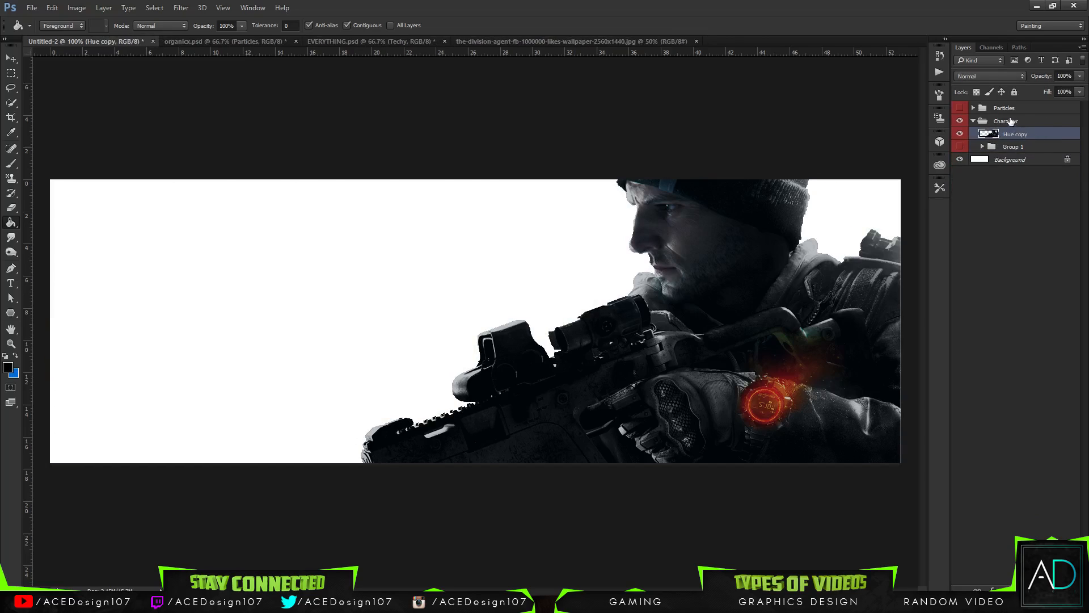
right_click(1048, 128)
click(1063, 134)
key(ctrl+alt+z)
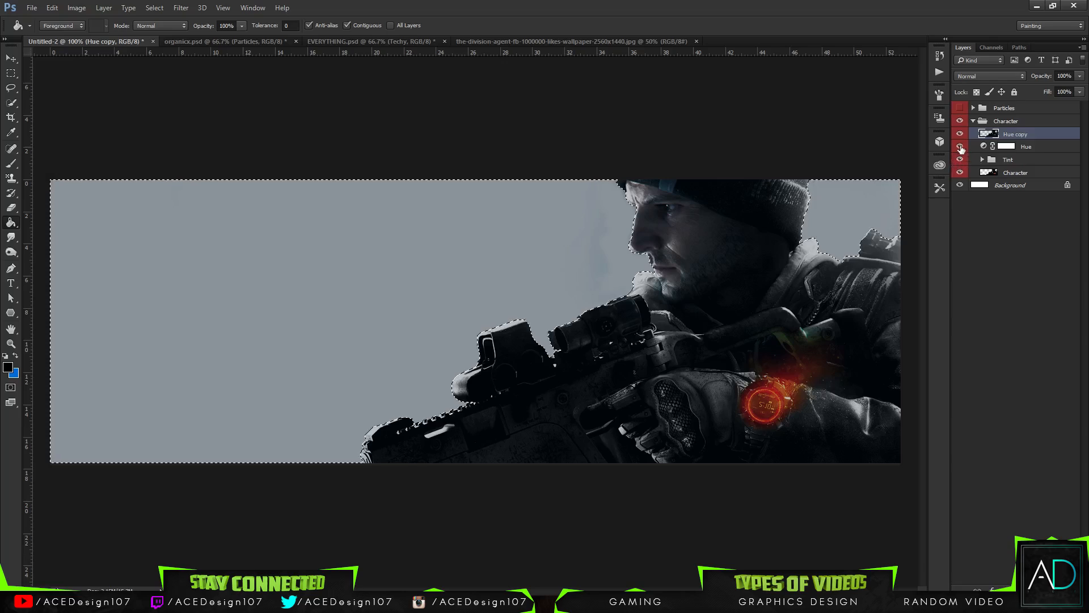
Group the original Hue, Tint and Character layers and delete the selected background area from the merged Hue copy layer.
click(1018, 147)
shift+click(1038, 173)
key(ctrl+g)
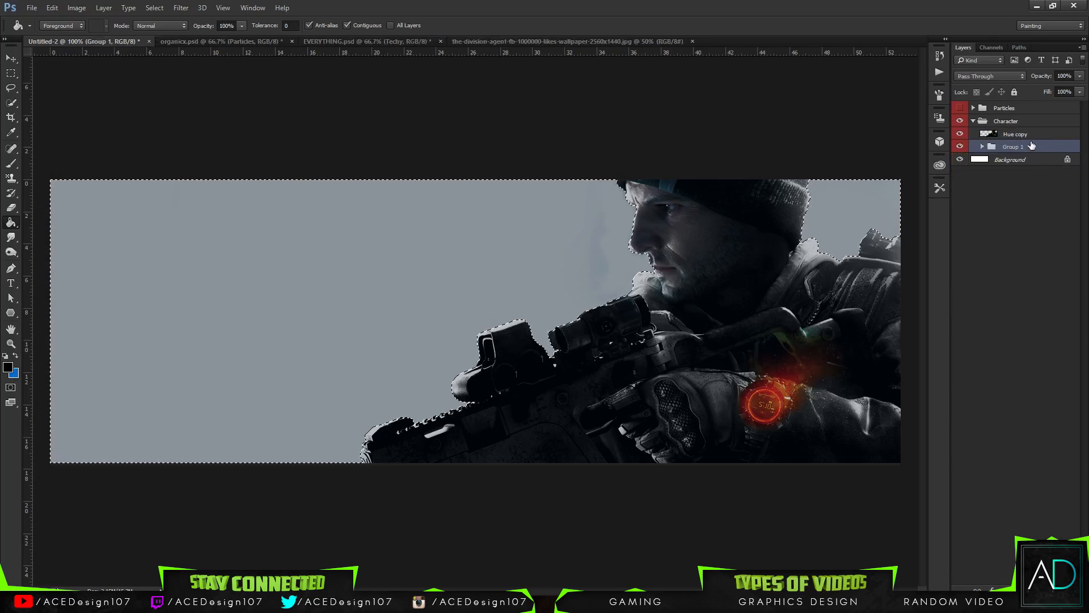
click(1030, 135)
key(Delete)
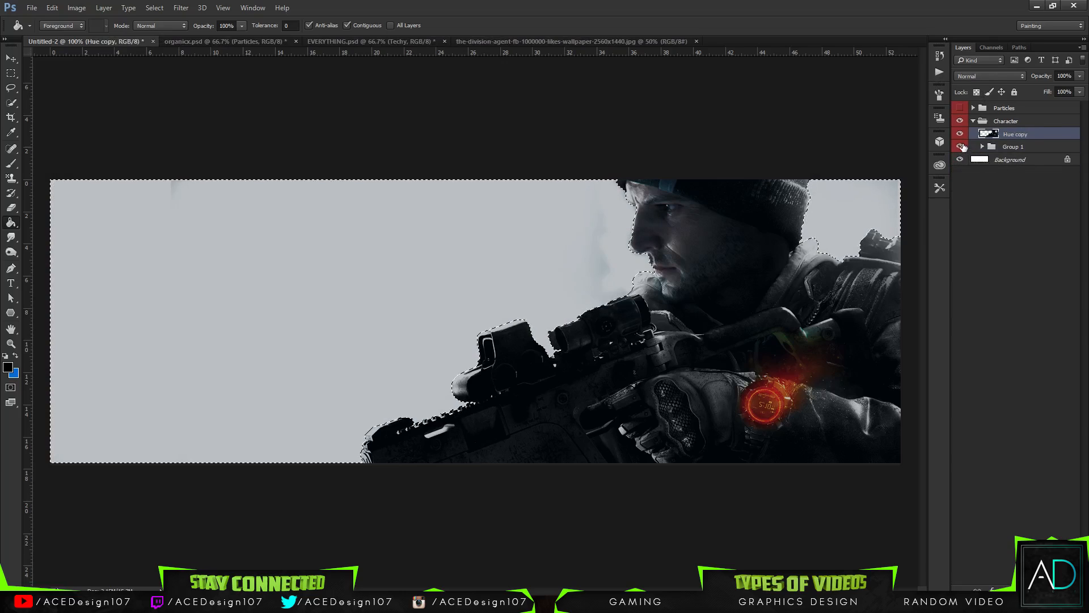
Hide Group 1 and clear the background selection.
click(962, 146)
key(ctrl+d)
right_click(1035, 135)
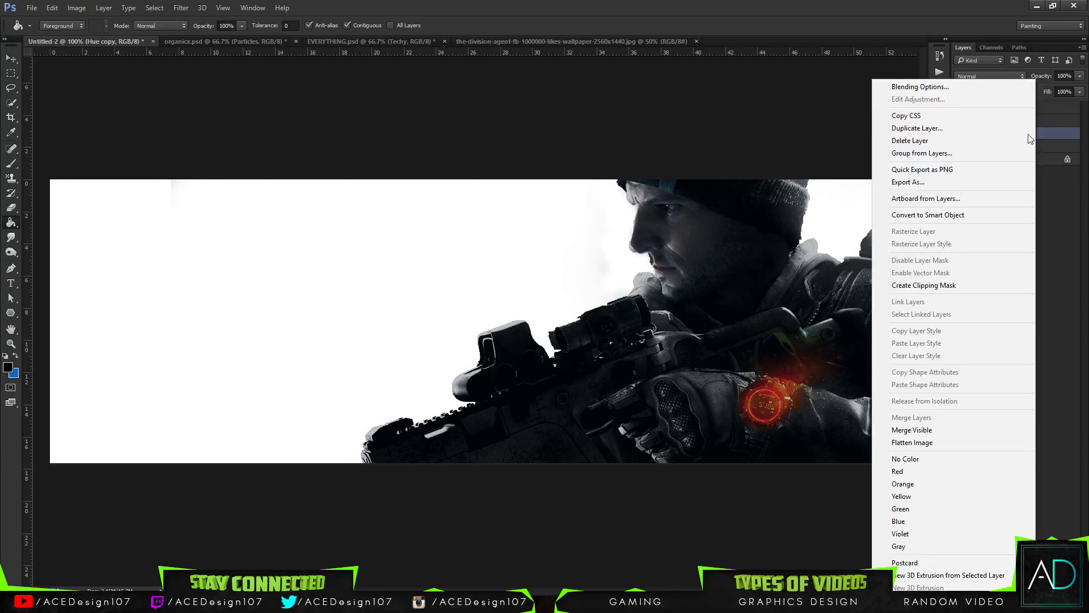
click(920, 87)
drag(494, 250, 837, 248)
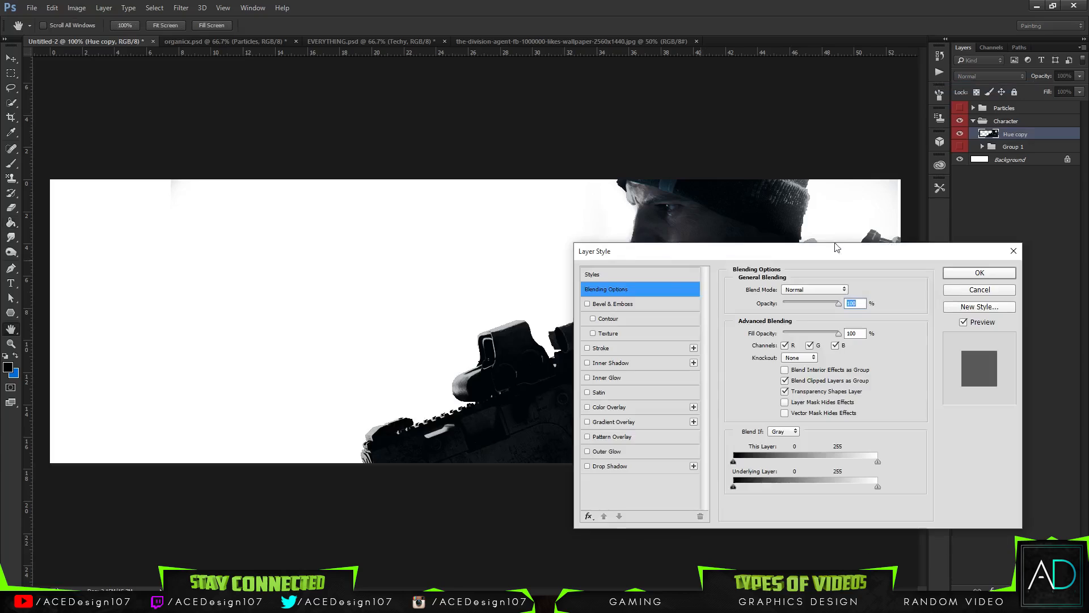
drag(668, 250, 828, 259)
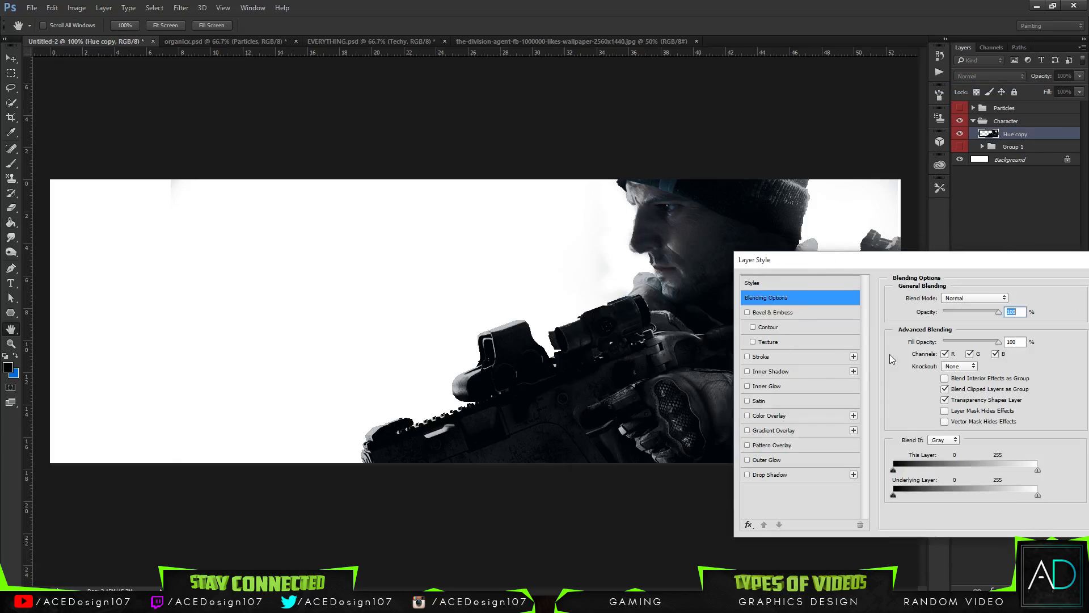
click(777, 371)
mouse_move(936, 377)
mouse_down()
mouse_move(945, 377)
mouse_move(934, 373)
mouse_up()
drag(952, 312, 876, 402)
click(747, 372)
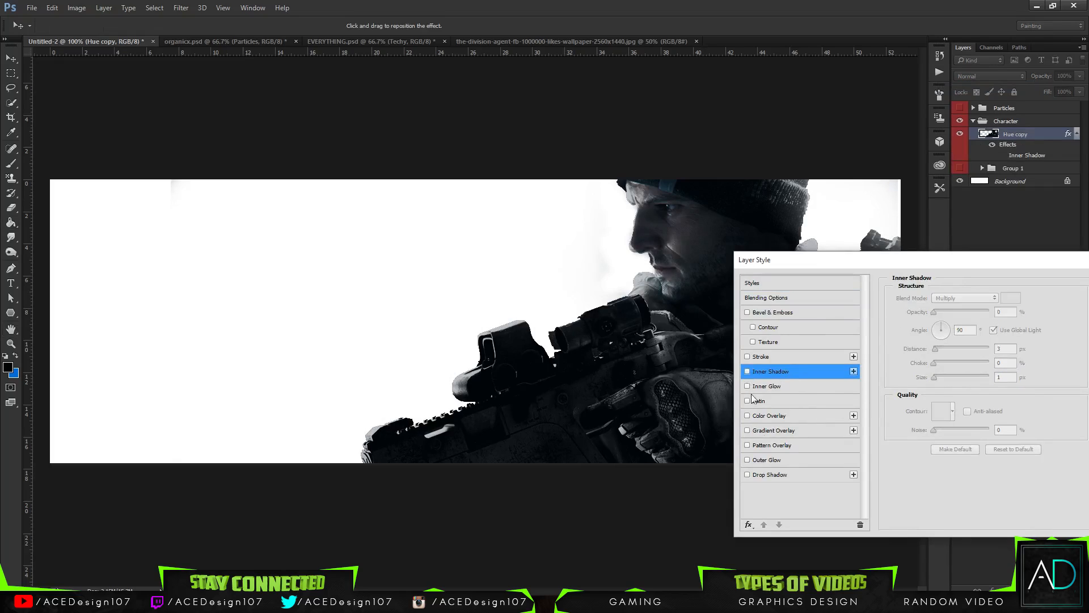
click(770, 476)
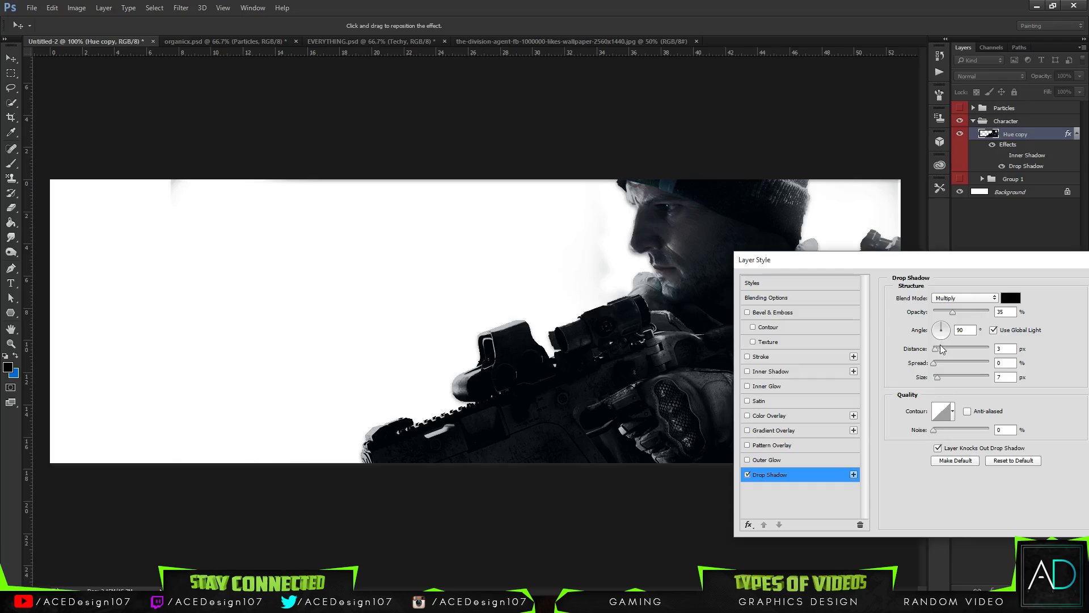
drag(952, 311, 853, 311)
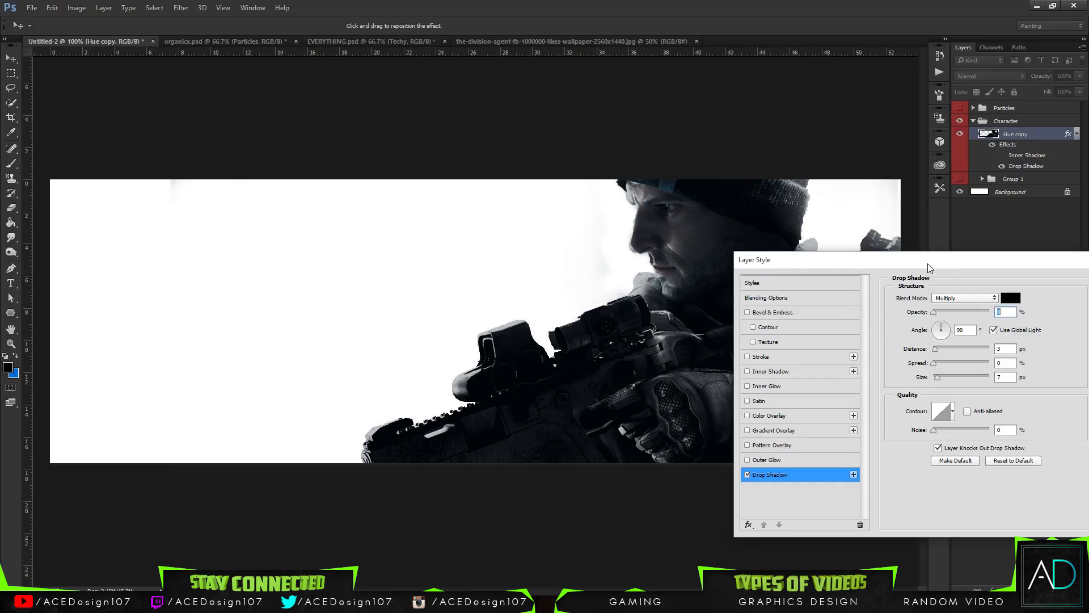
drag(930, 268, 646, 252)
click(853, 285)
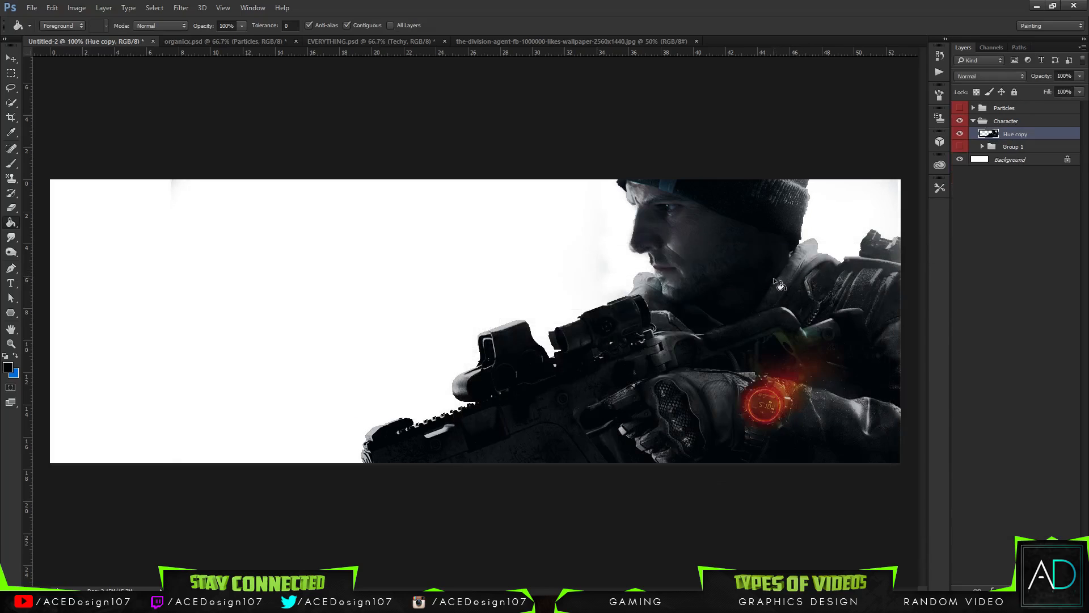
Add a white Inner Glow layer style to Hue copy with about 60% opacity, 0% choke and a 6 px size.
right_click(1020, 137)
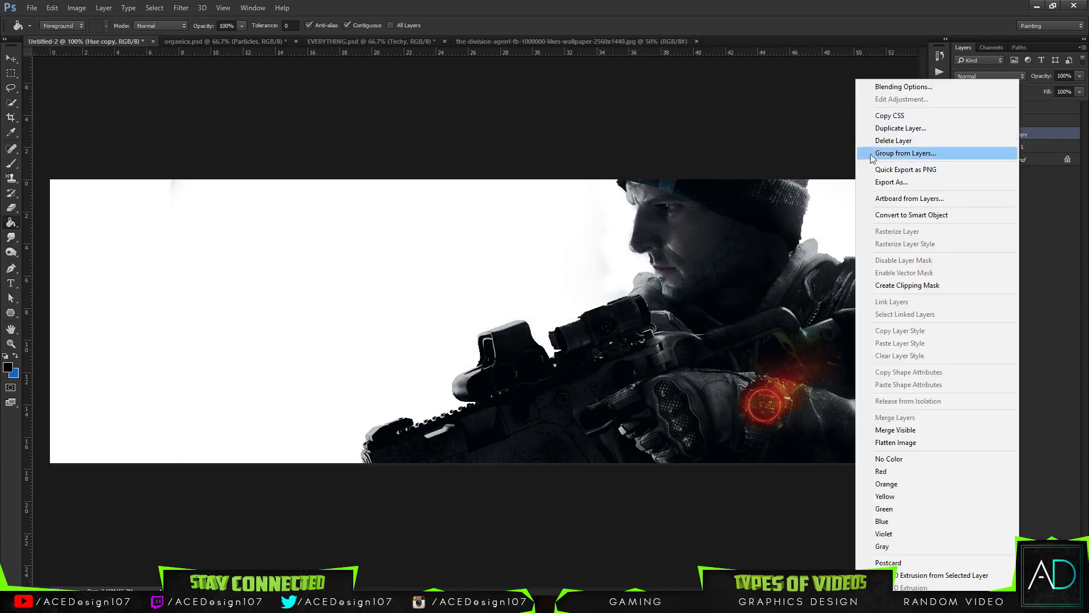
click(903, 86)
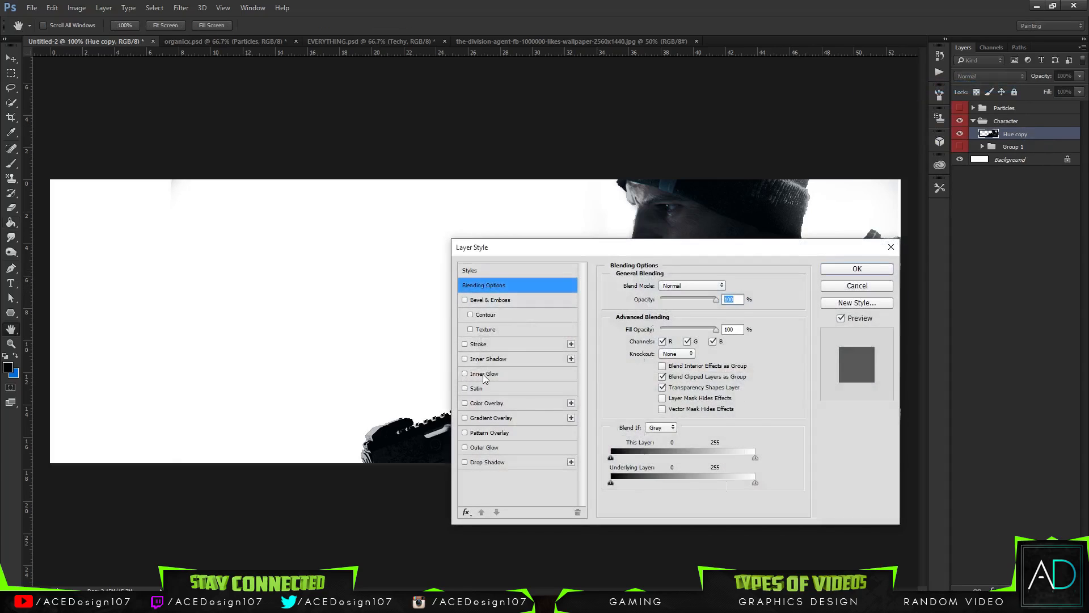
click(484, 375)
drag(613, 245, 866, 250)
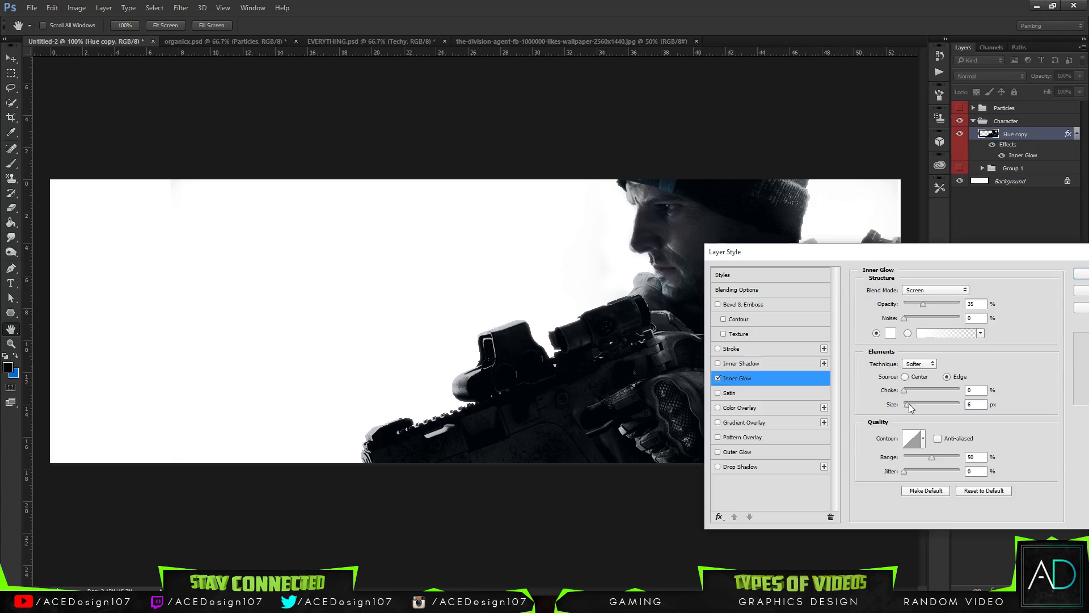
drag(909, 404, 909, 403)
drag(925, 305, 974, 310)
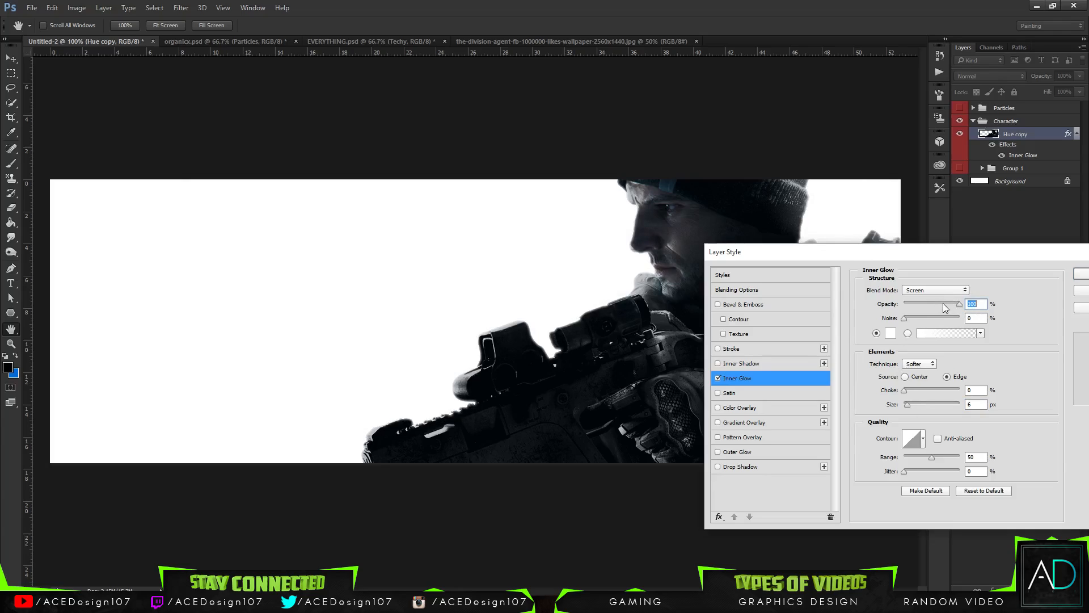
drag(944, 304, 927, 300)
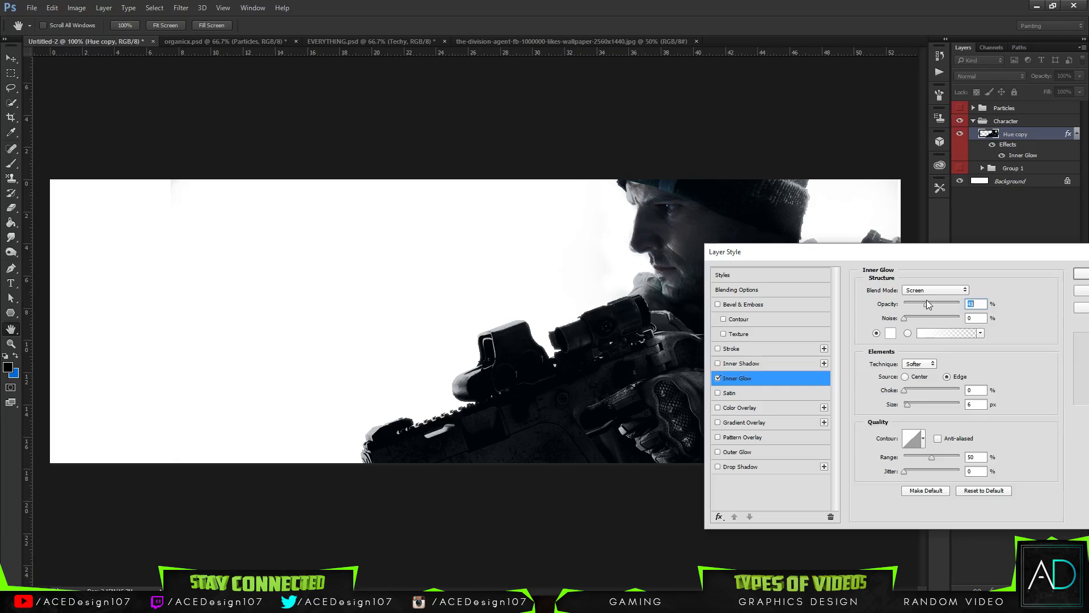
mouse_move(907, 404)
mouse_down()
mouse_move(918, 405)
mouse_move(907, 394)
mouse_up()
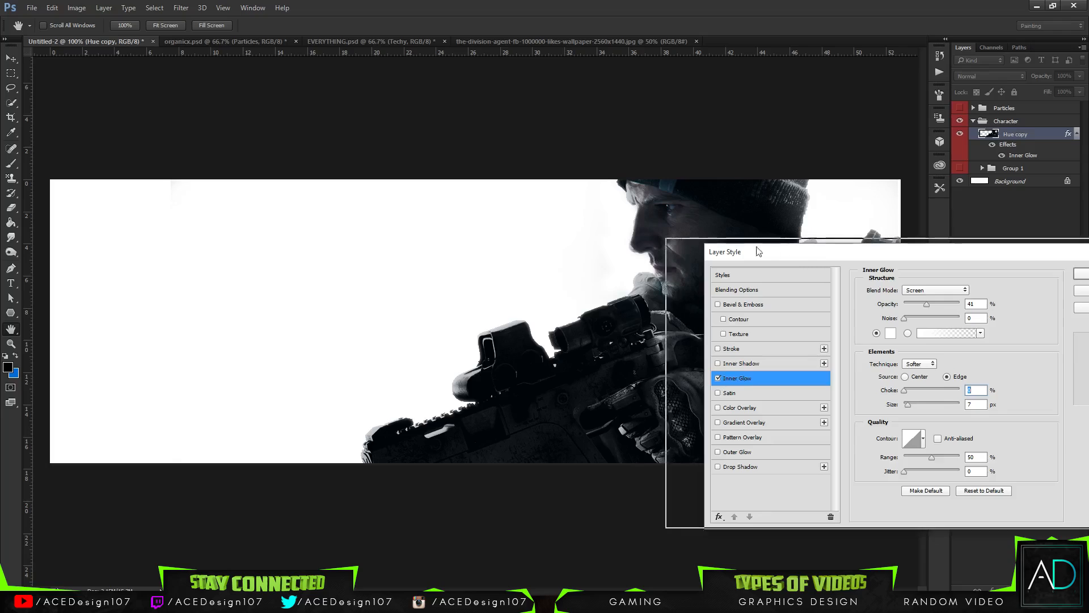
drag(757, 251, 410, 270)
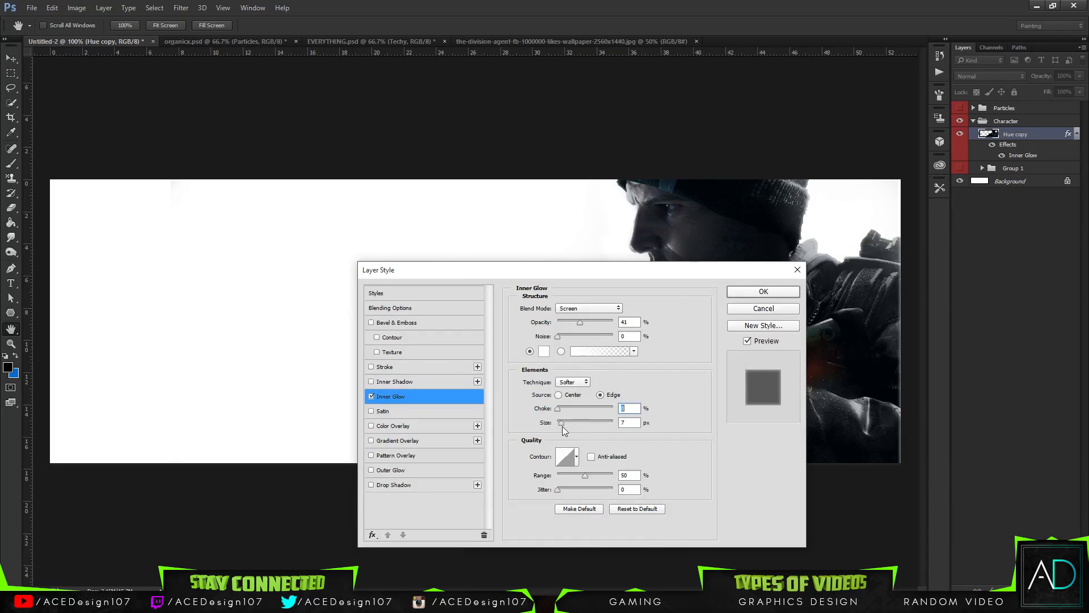
mouse_move(562, 423)
mouse_down()
mouse_move(574, 423)
mouse_move(563, 425)
mouse_up()
drag(581, 322, 591, 320)
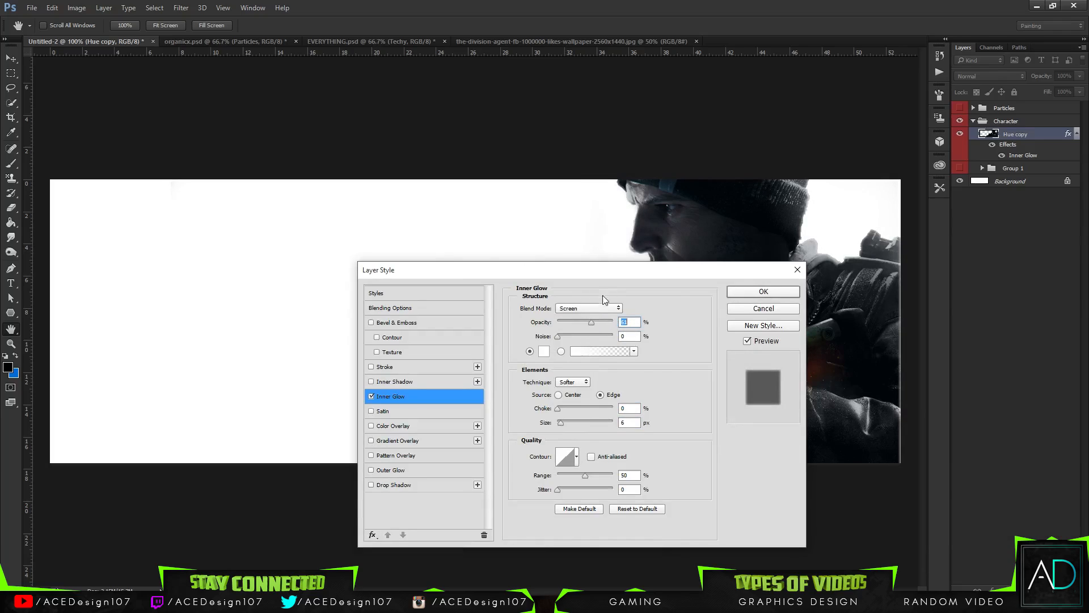
drag(637, 275, 430, 261)
click(558, 277)
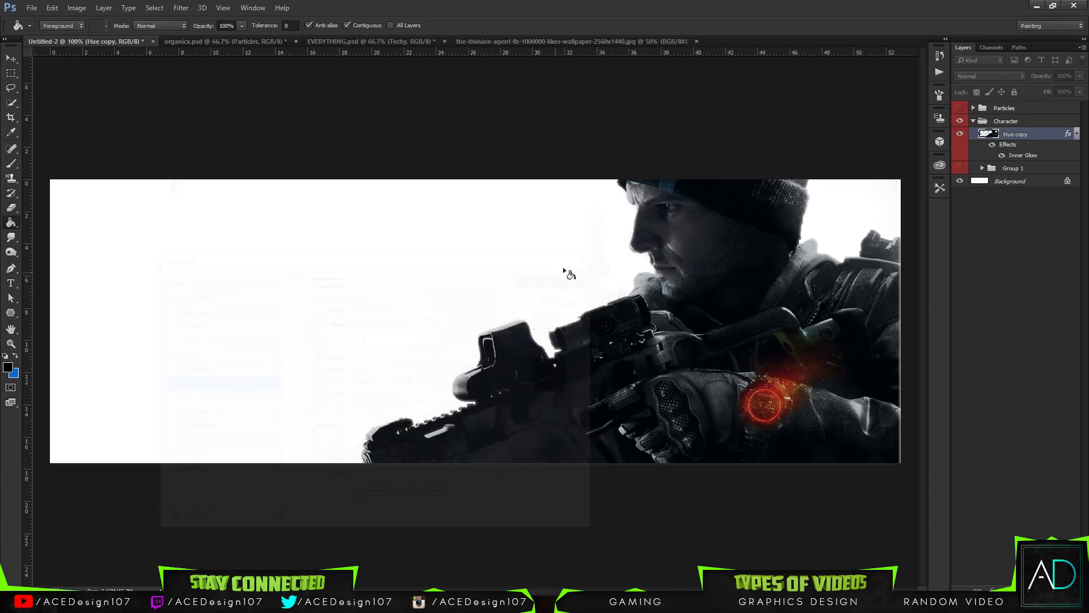
Duplicate the Hue copy layer, place the duplicate beneath it and clear the duplicate's layer style.
key(ctrl+j)
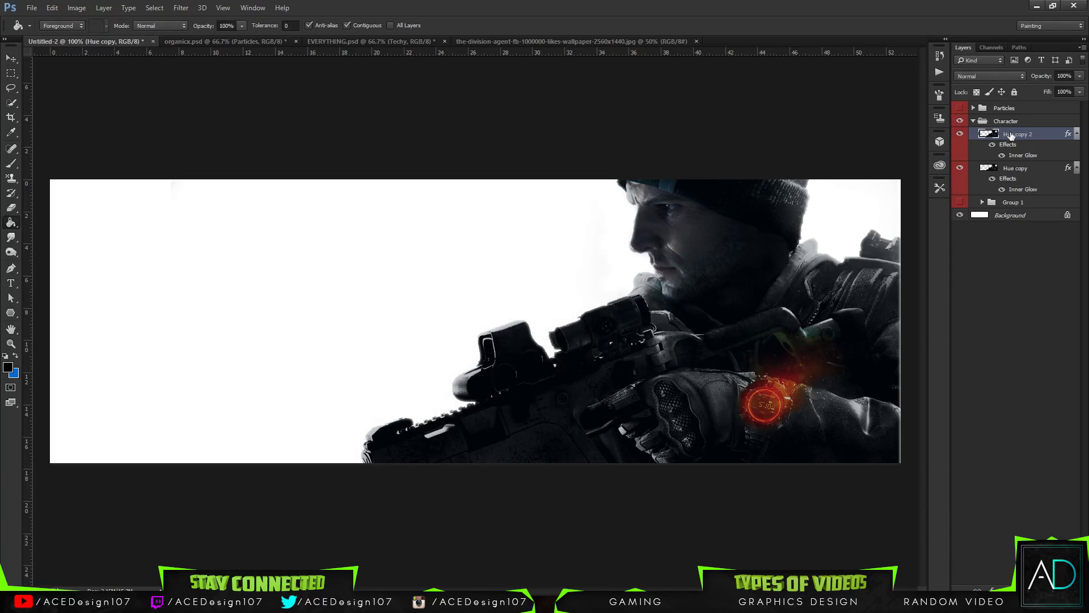
drag(1011, 135, 1017, 189)
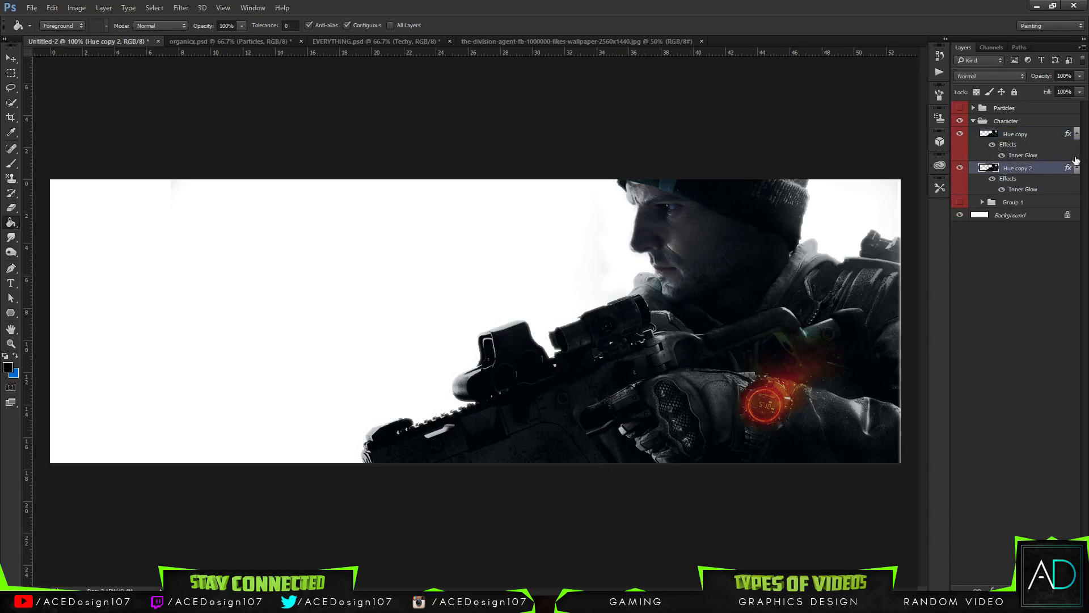
click(1076, 169)
right_click(1021, 173)
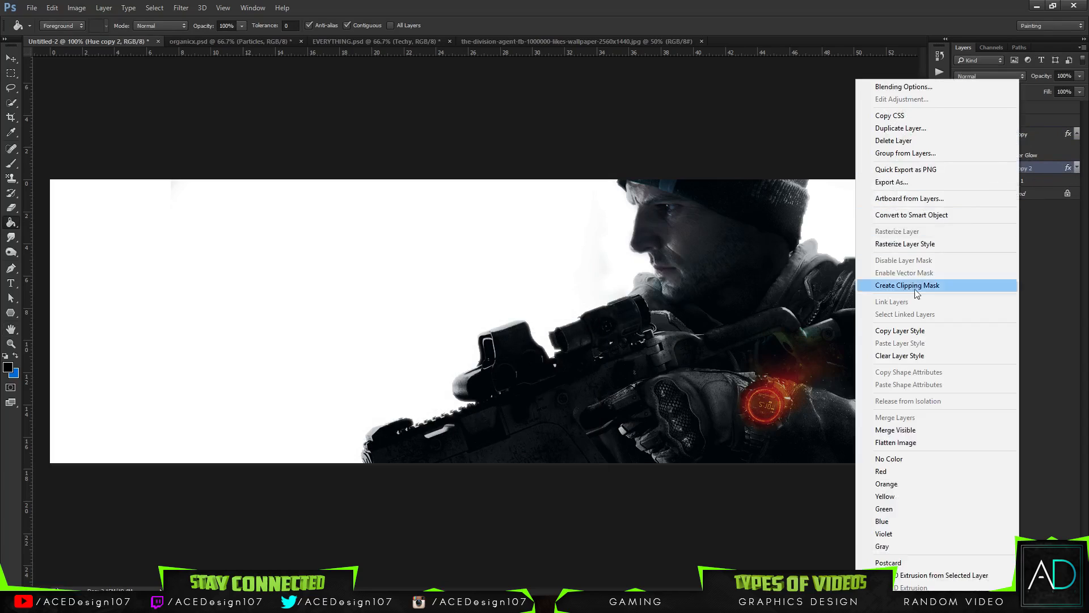
click(900, 356)
Rasterize the Inner Glow on the upper Hue copy layer and erase unwanted glow along the character's edges, including the shoulder.
click(1015, 136)
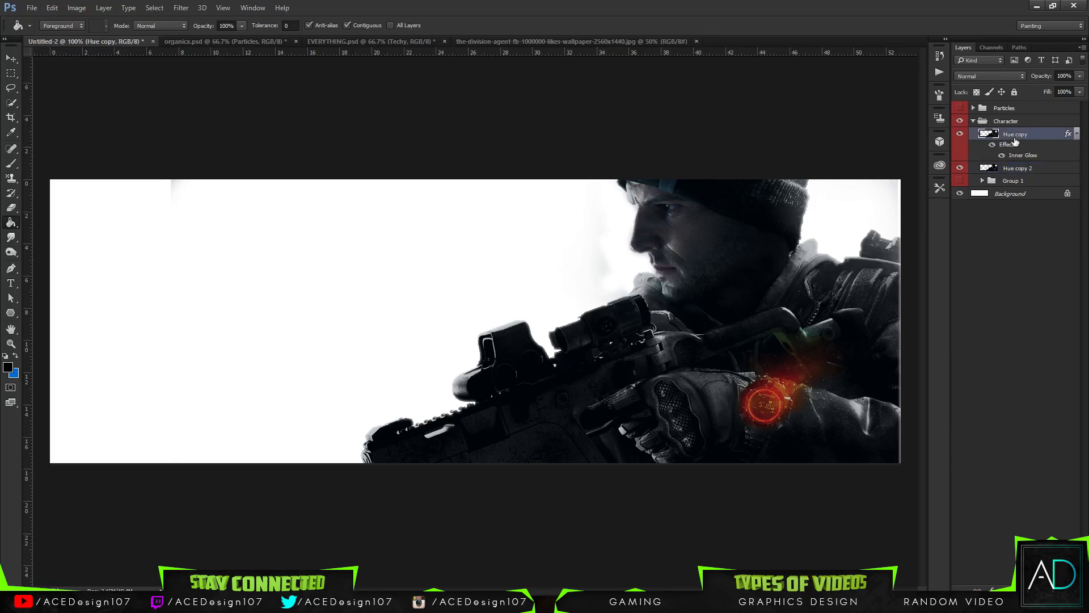
key(e)
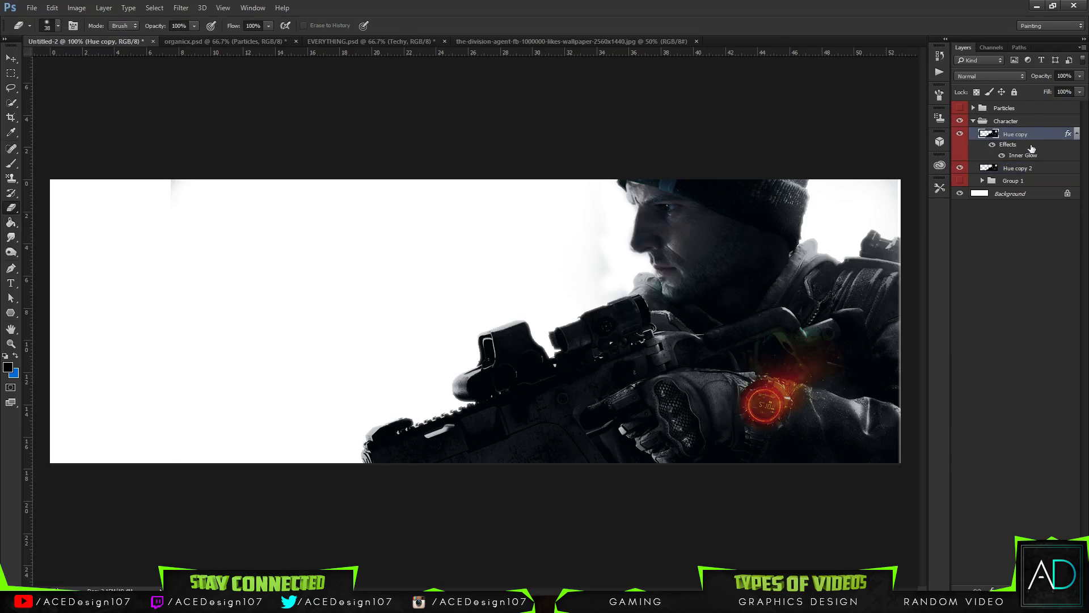
right_click(1031, 149)
click(924, 244)
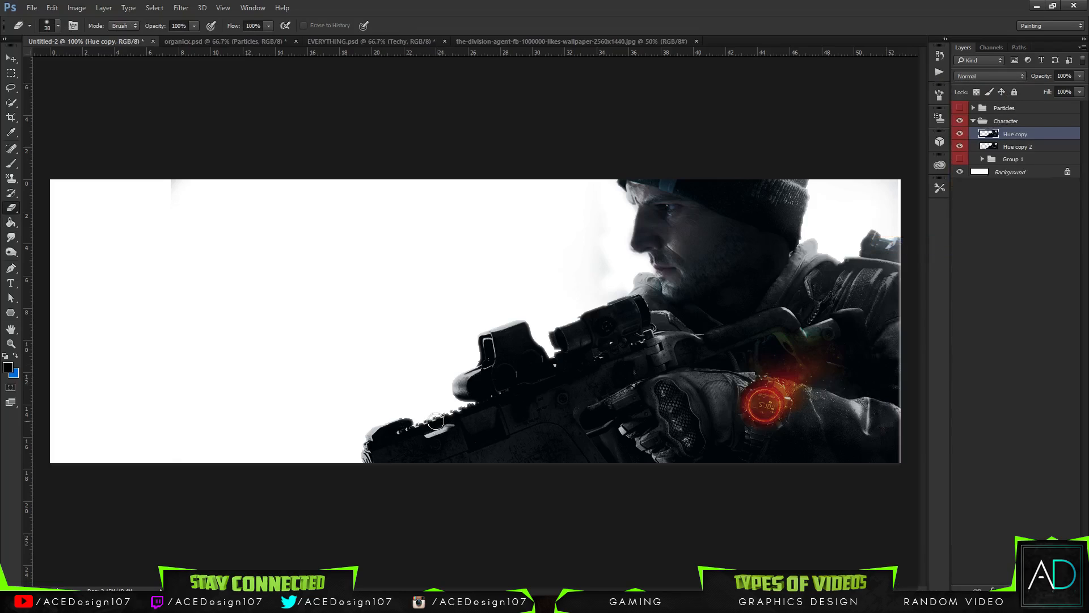
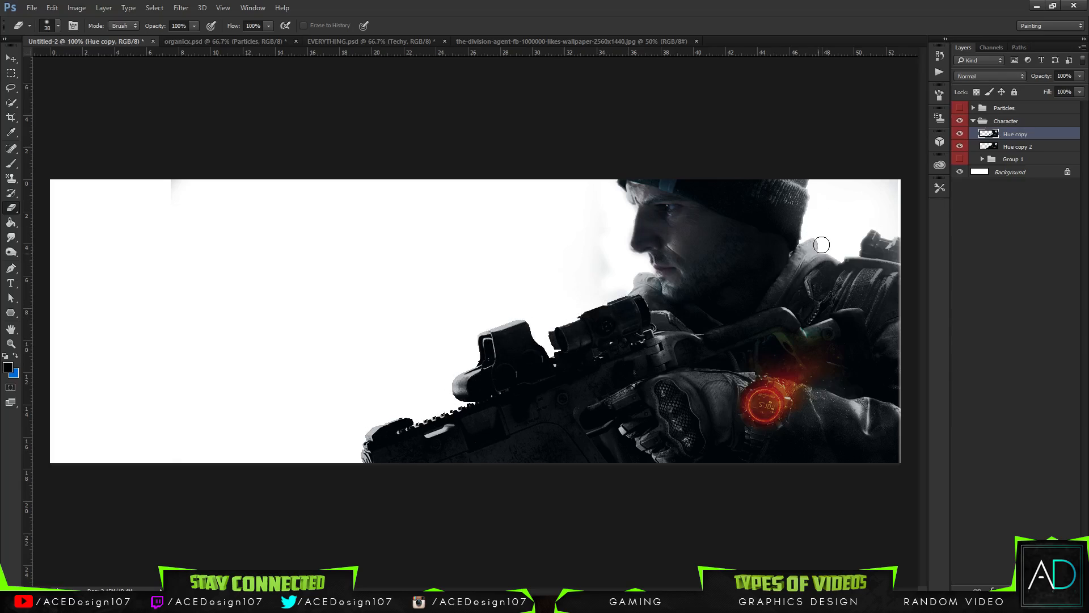
mouse_move(821, 244)
mouse_down()
mouse_move(863, 258)
mouse_move(845, 277)
mouse_move(876, 232)
mouse_move(928, 262)
mouse_move(880, 235)
mouse_up()
right_click(1057, 138)
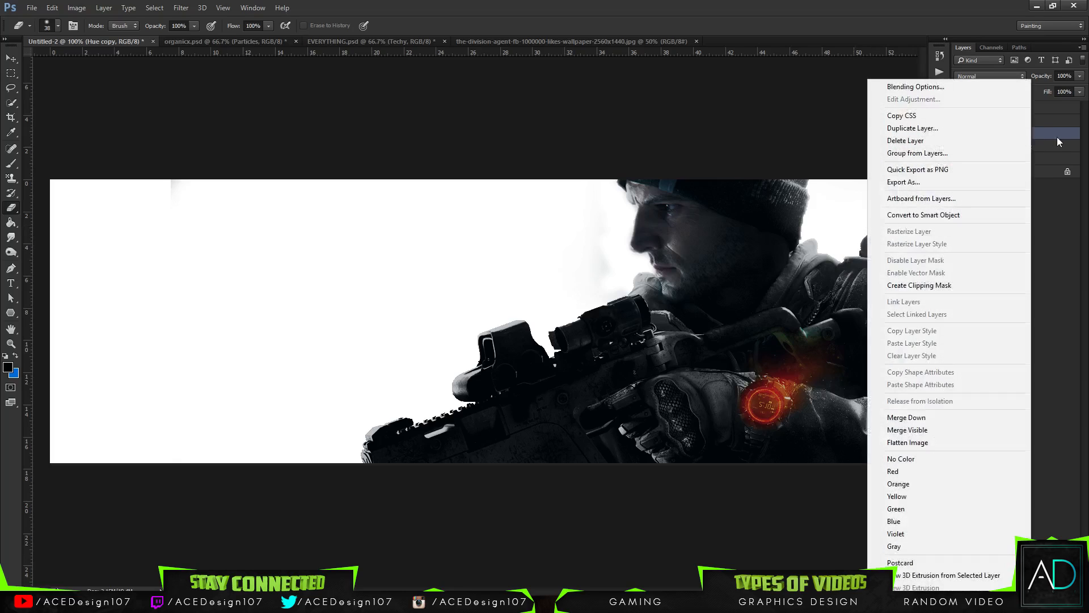
click(1057, 137)
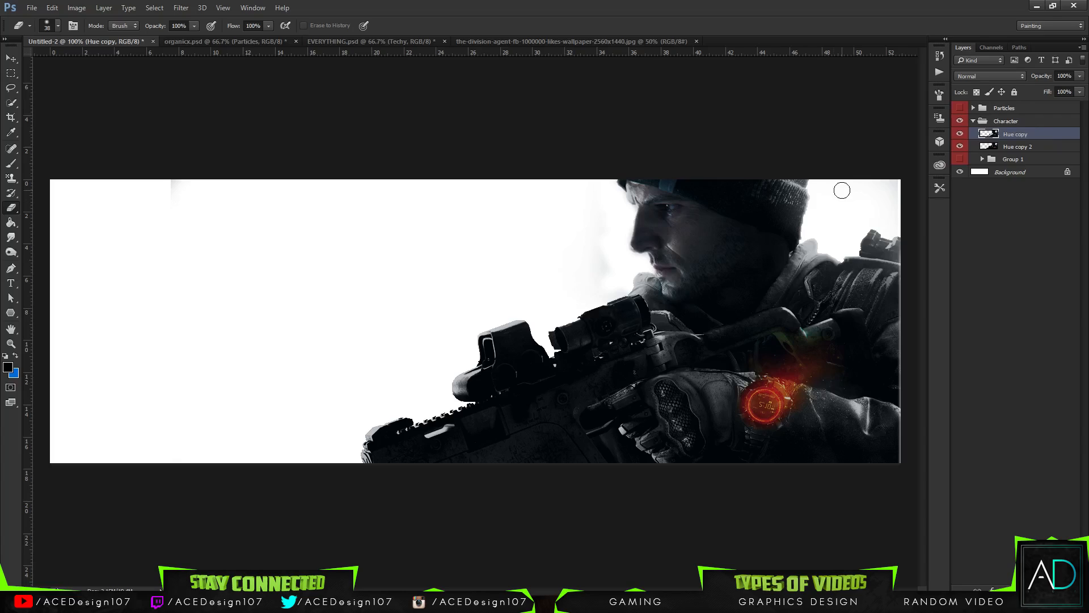
Merge Hue copy and Hue copy 2 into one layer and rename it Final Character.
click(10, 59)
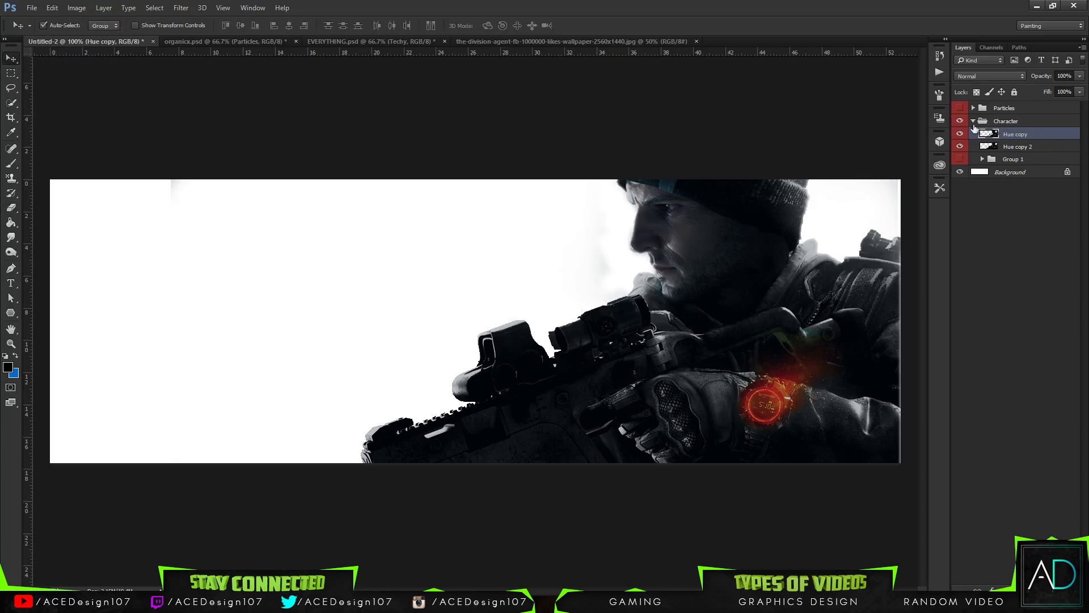
shift+click(1048, 148)
key(ctrl+e)
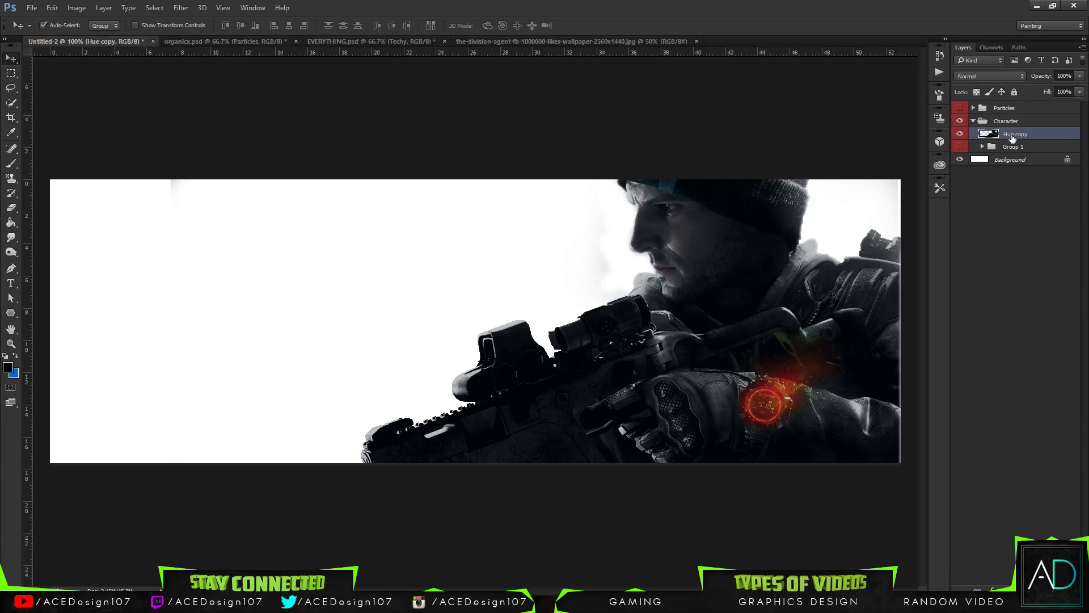
double_click(1012, 135)
text(Final Character)
key(Return)
Rename Group 1, which holds the original character layers, as Back up.
double_click(1003, 145)
text(Ba)
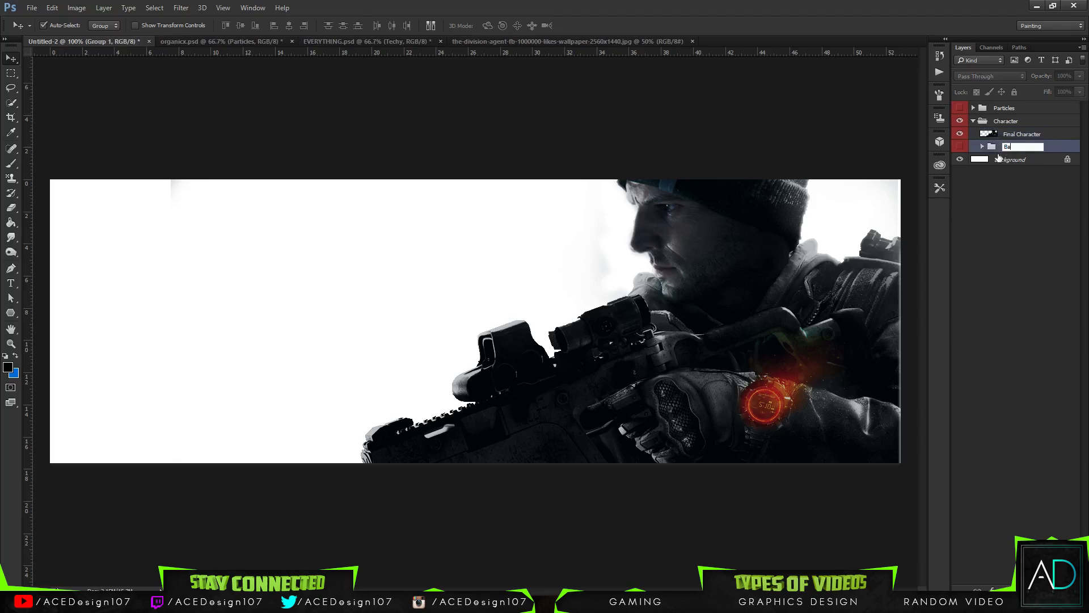
text(ck up)
key(Return)
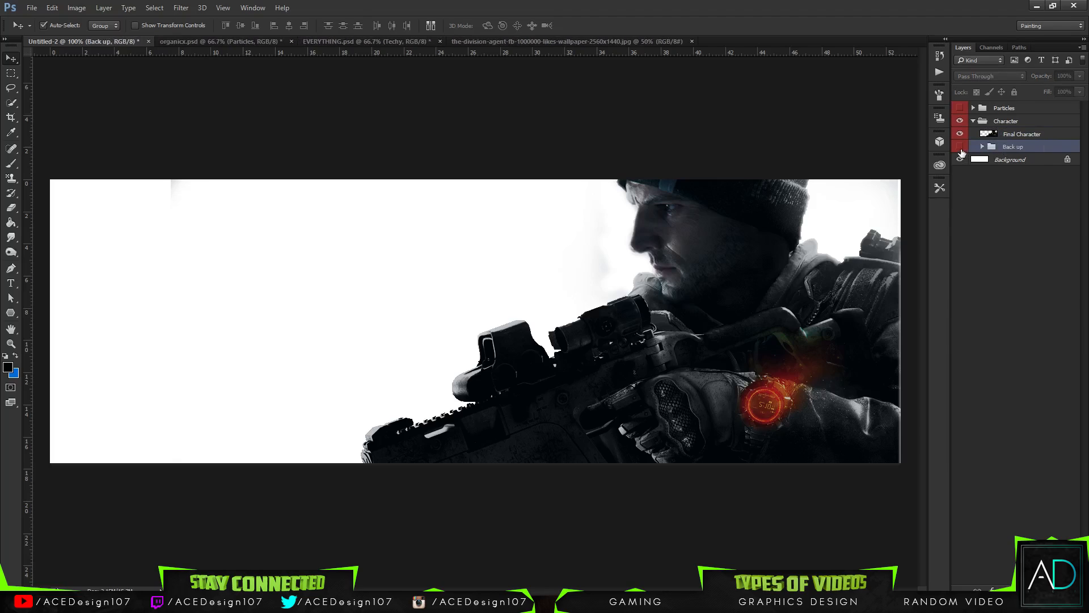
Start saving the banner under a new name and create and open a Final PSD folder inside Music > Tutorial.
click(31, 8)
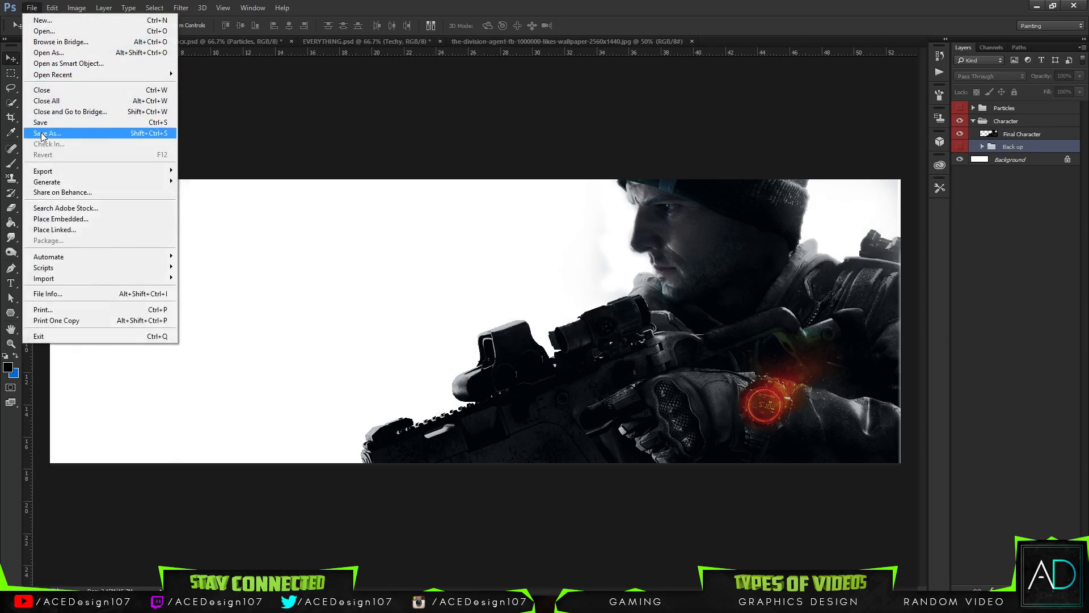
click(73, 135)
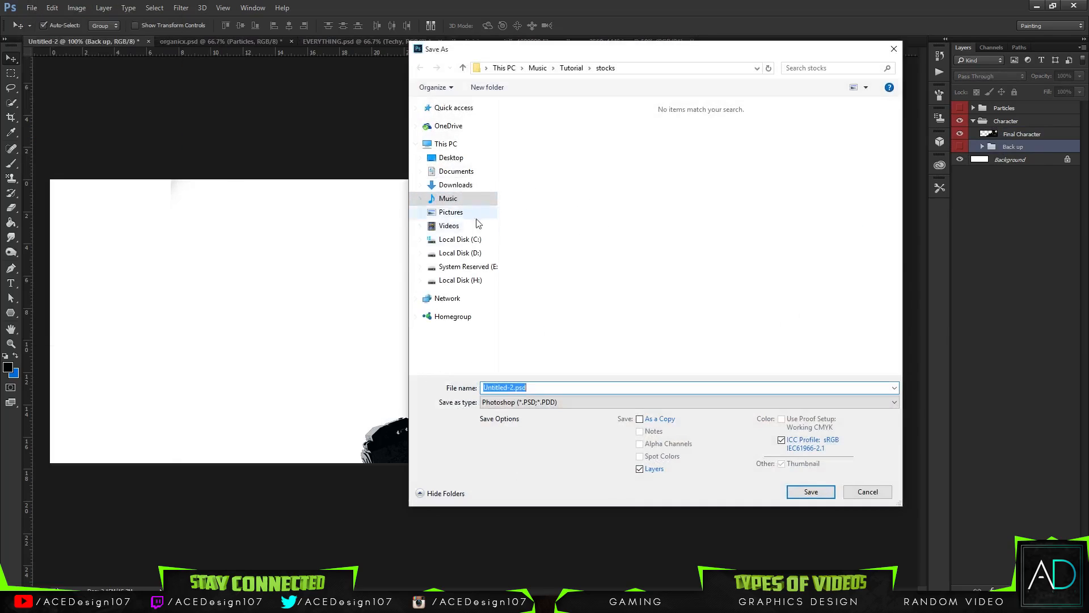
click(456, 171)
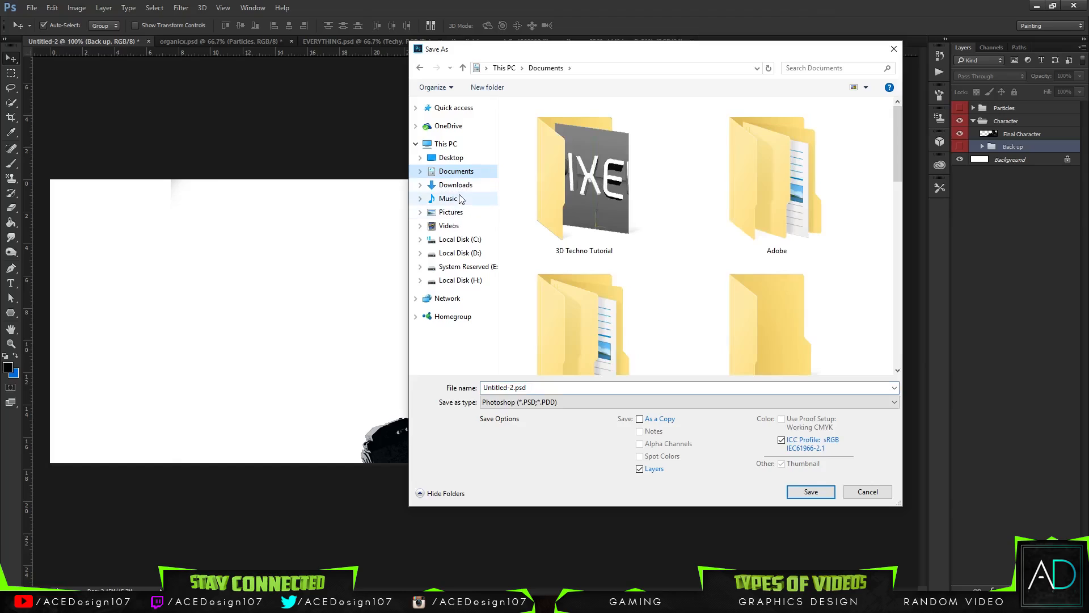
click(461, 198)
double_click(530, 132)
click(489, 88)
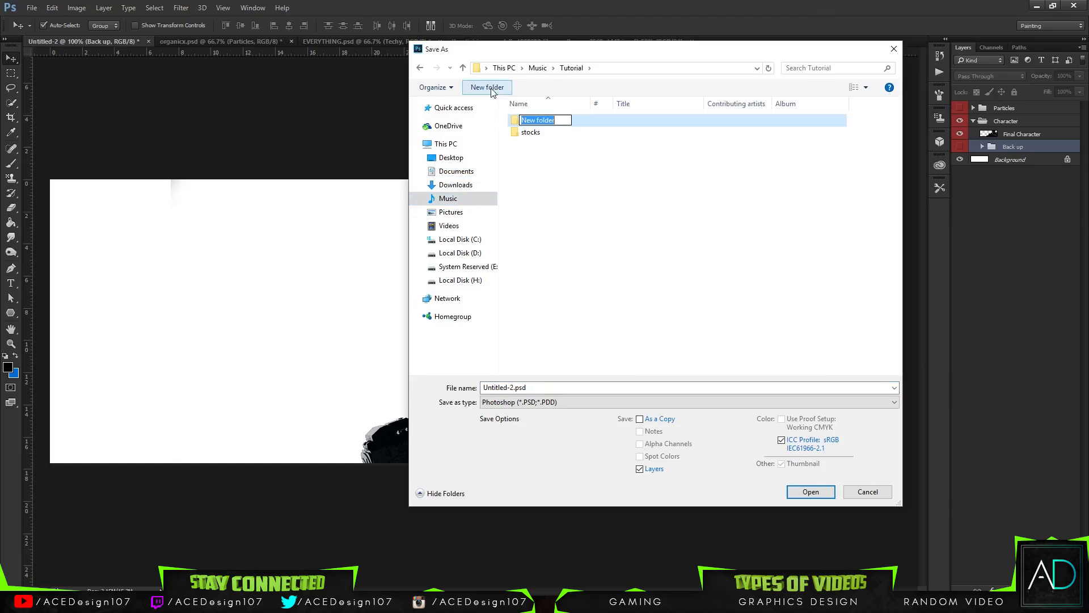
text(Final PSD)
key(Return)
key(Return)
Name the file Final PSD and save it as a layered Photoshop document.
click(560, 386)
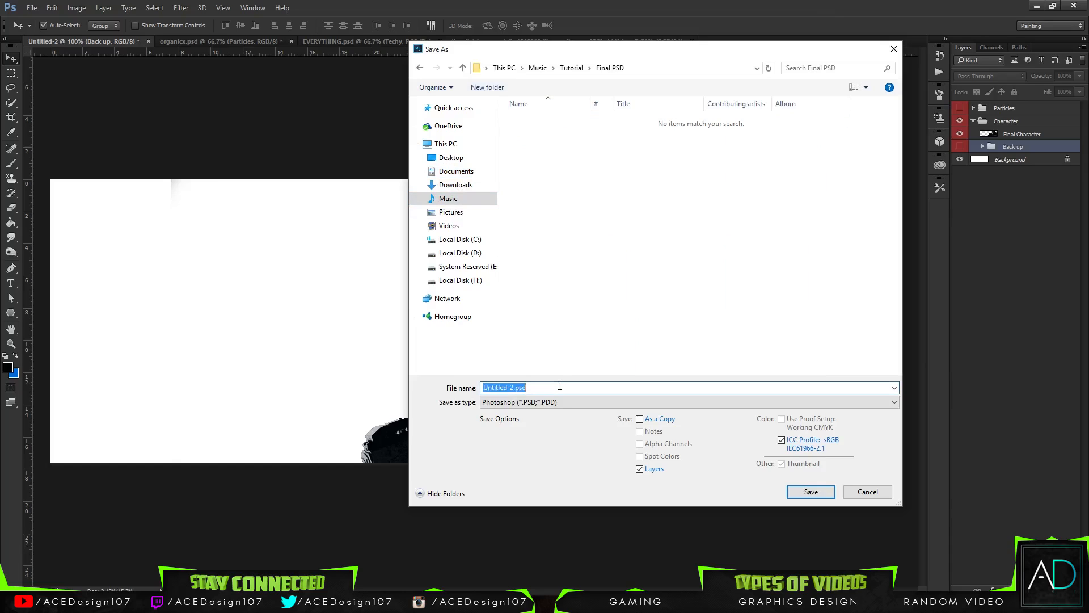
text(Final PSD)
key(Return)
key(Return)
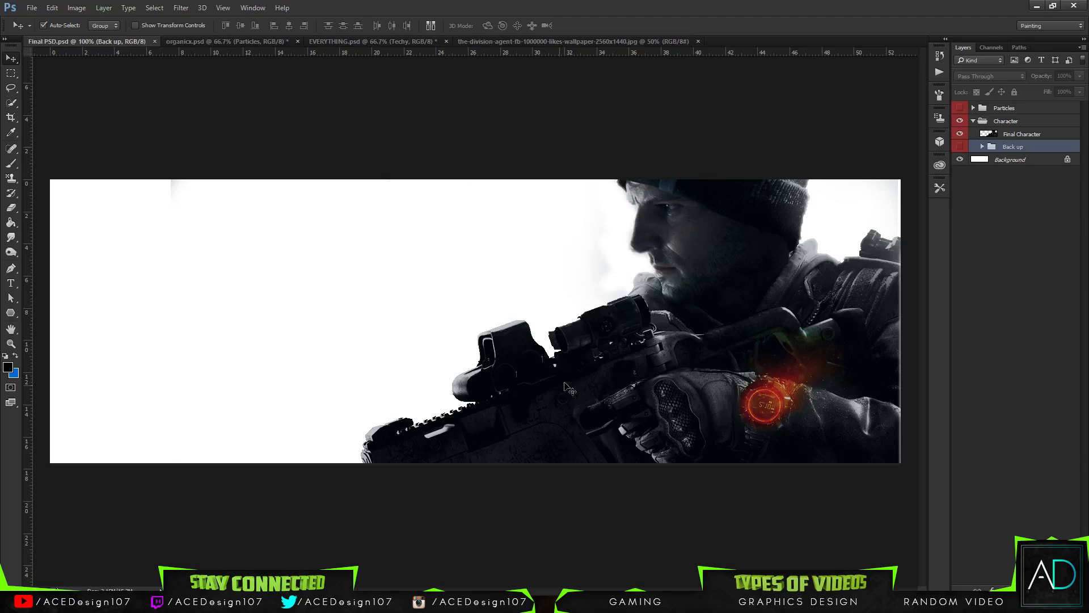
click(1015, 134)
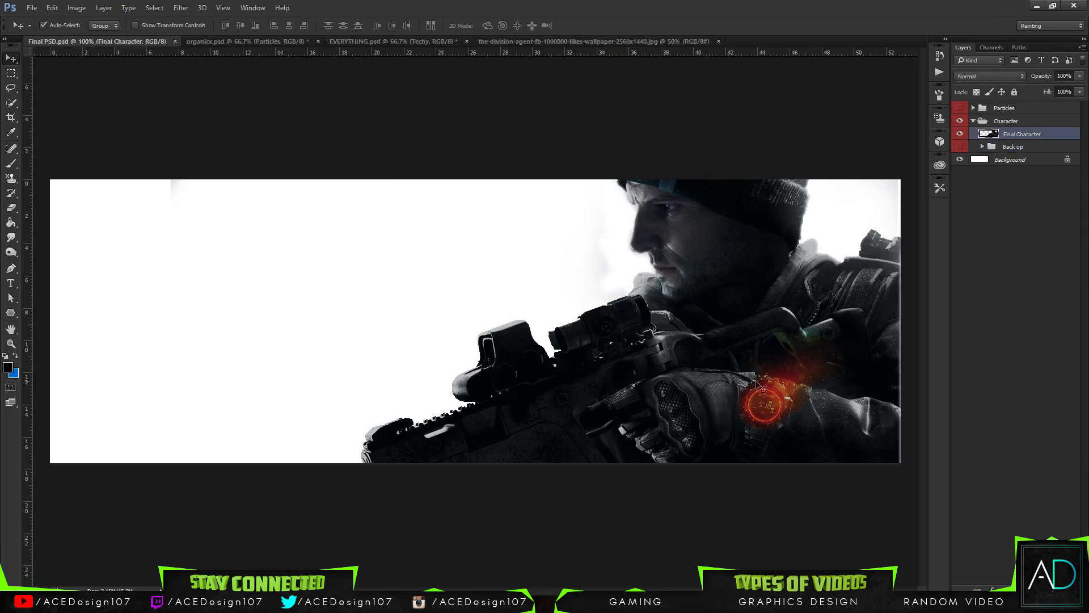
click(76, 7)
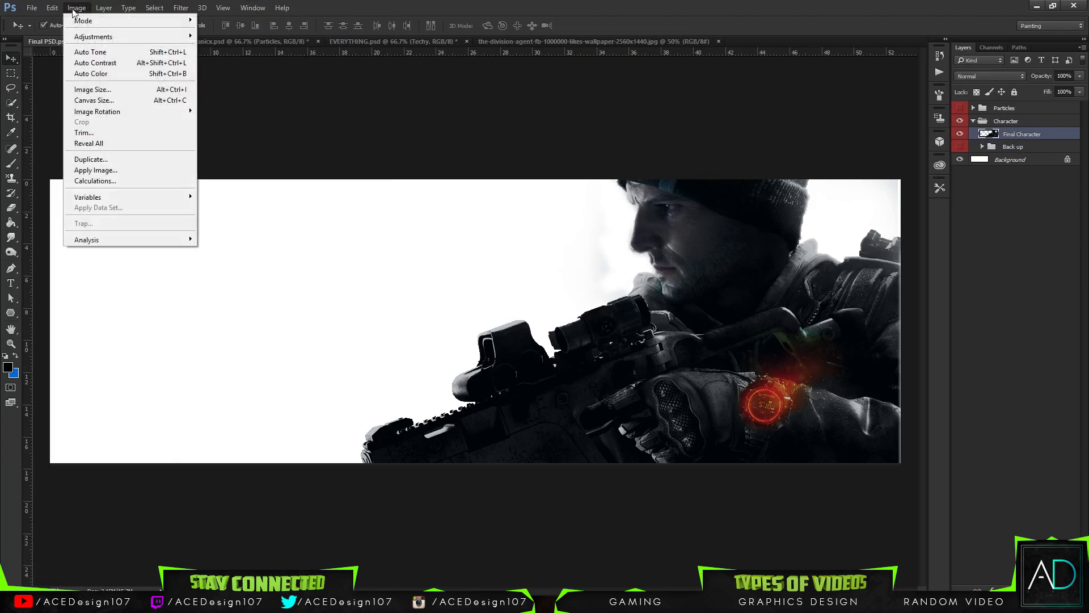
mouse_move(97, 36)
click(230, 95)
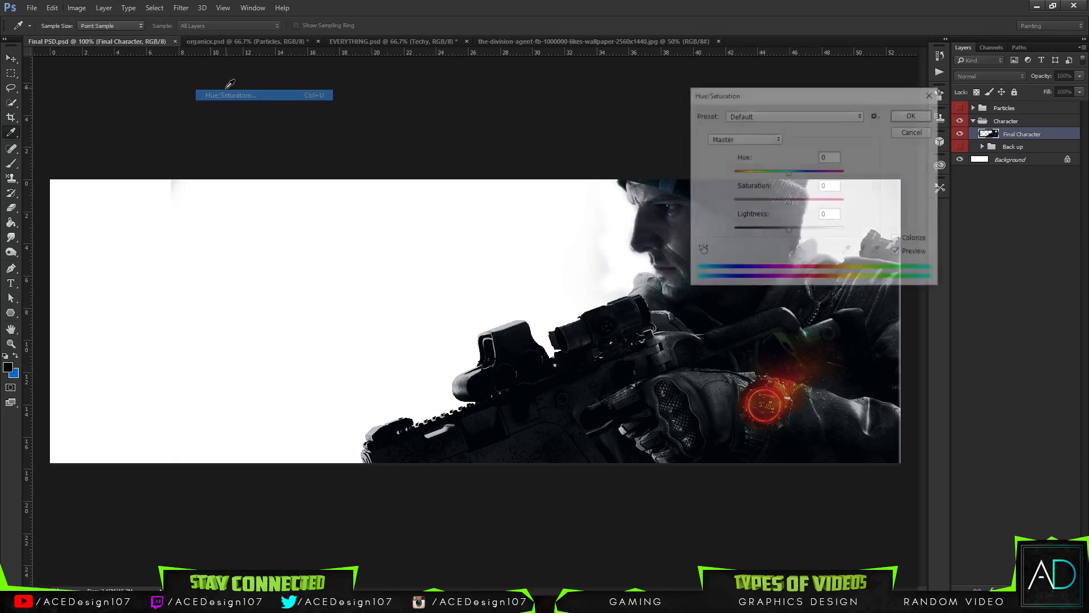
click(911, 132)
key(v)
Apply a Vibrance adjustment to the Final Character layer, raising vibrance to about +66 and fine-tuning the saturation.
click(108, 8)
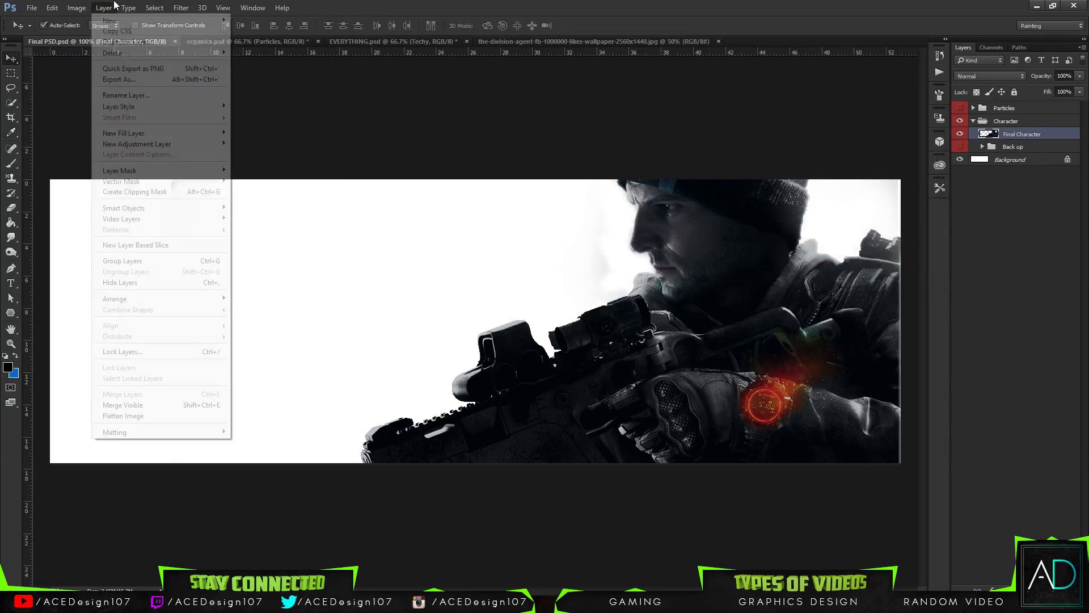
mouse_move(76, 9)
mouse_move(108, 36)
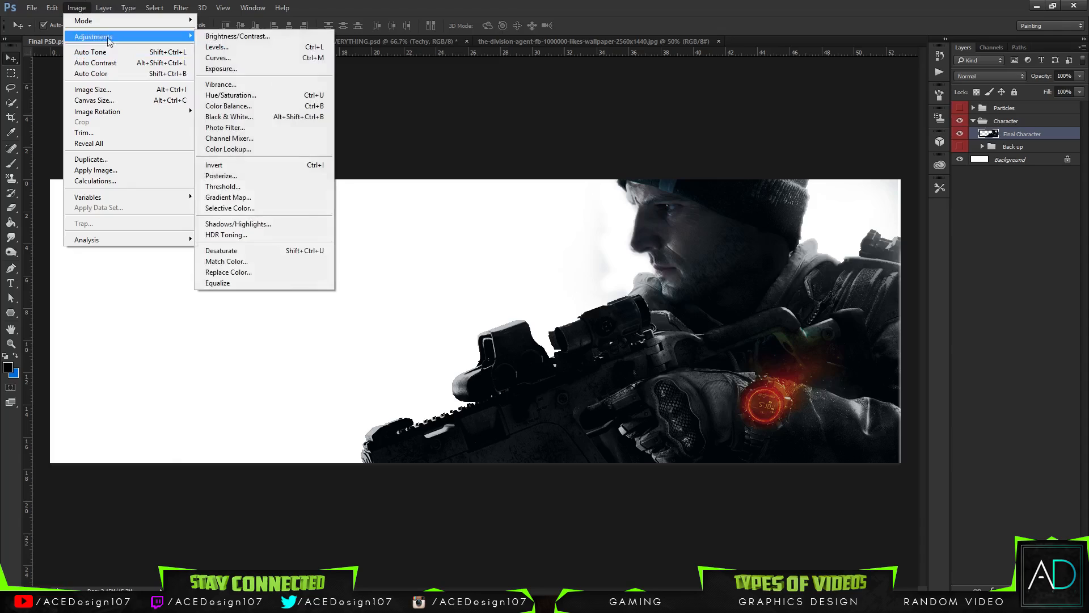
click(220, 84)
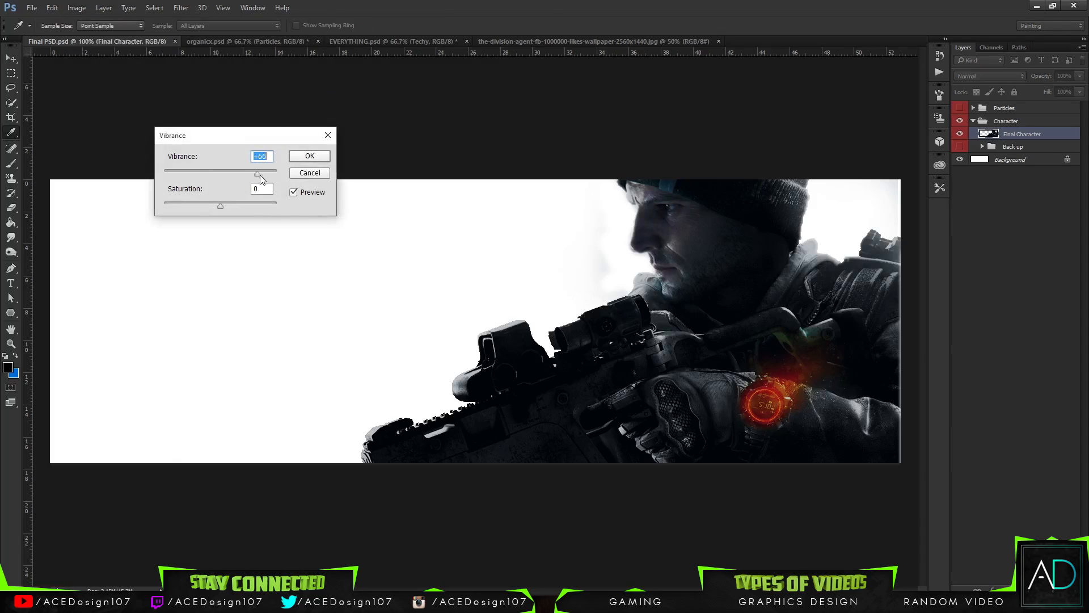
click(261, 170)
mouse_move(222, 205)
mouse_down()
mouse_move(237, 206)
mouse_move(223, 206)
mouse_up()
click(310, 158)
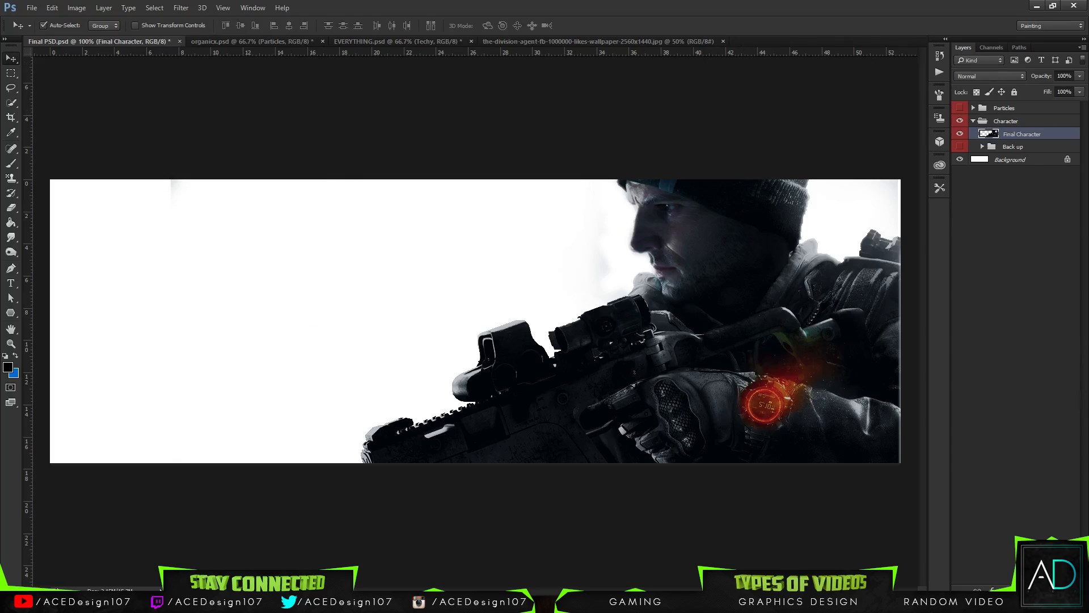
Try a Hue/Saturation adjustment layer with saturation -100 above Final Character and delete that layer.
click(1022, 590)
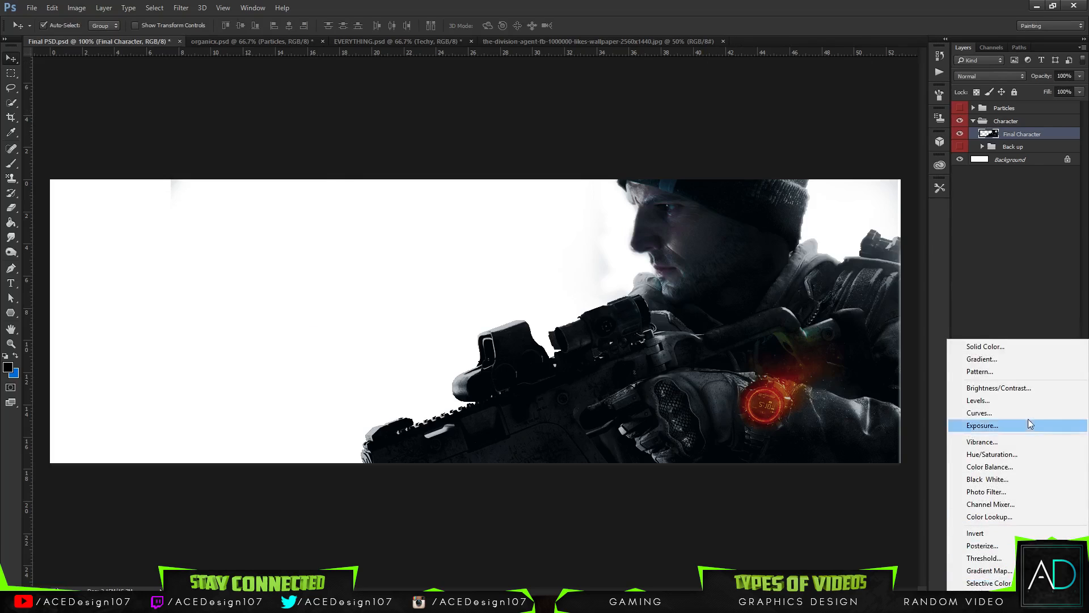
click(1003, 457)
drag(515, 194, 354, 199)
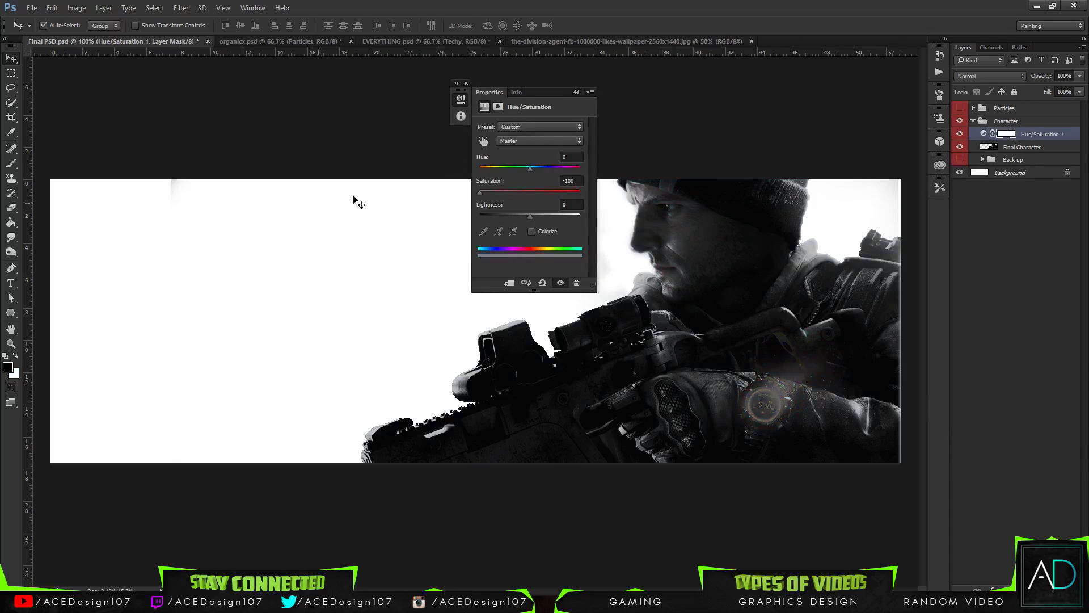
click(575, 92)
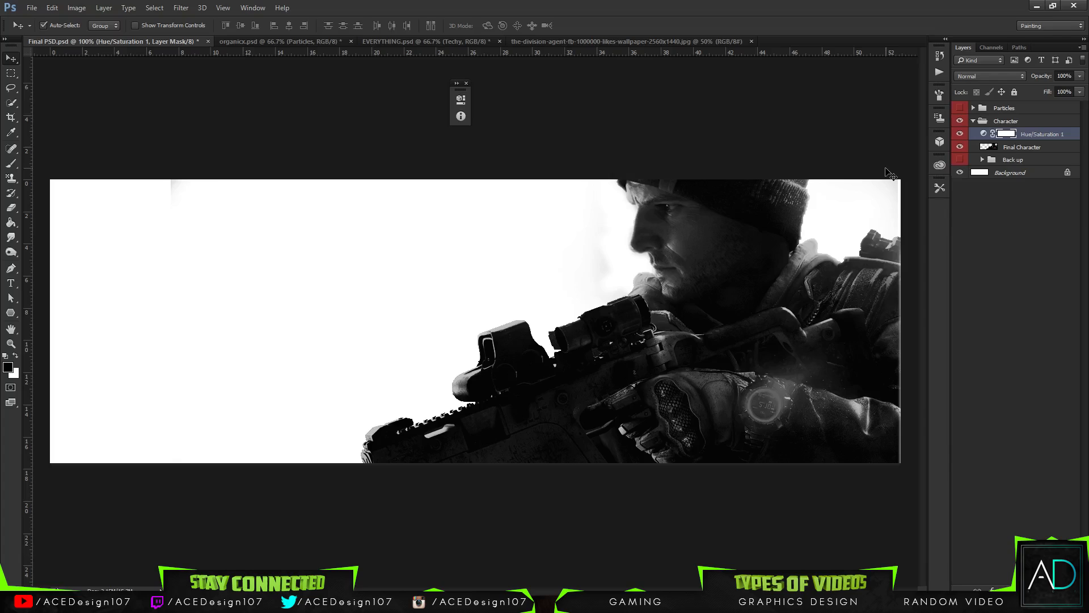
key(b)
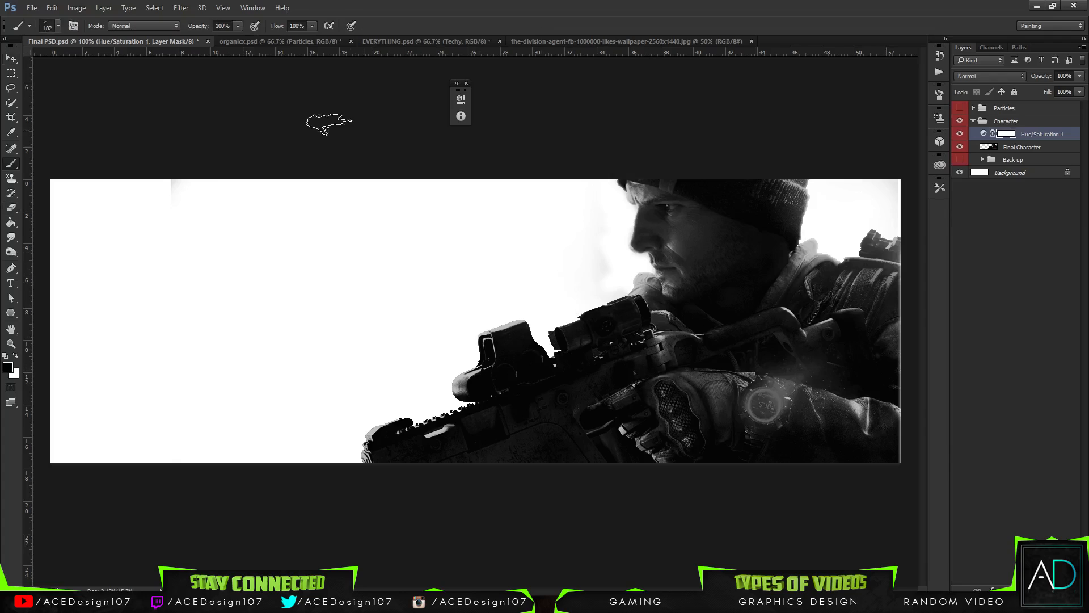
key(Delete)
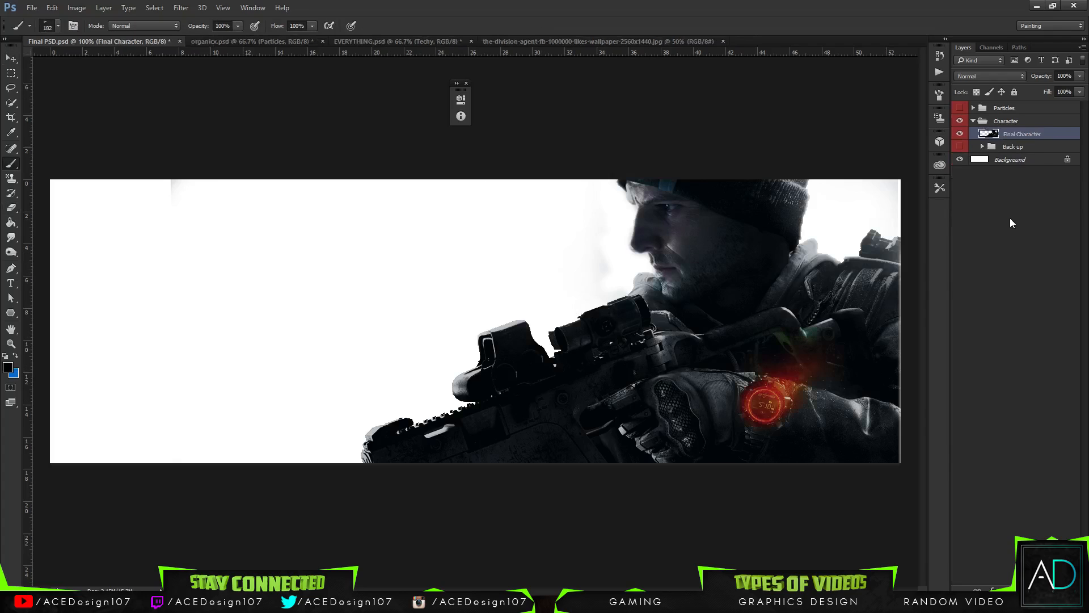
Check the banner with the Particles group shown over the character, then collapse the Character group and hide Particles again.
click(974, 121)
click(958, 108)
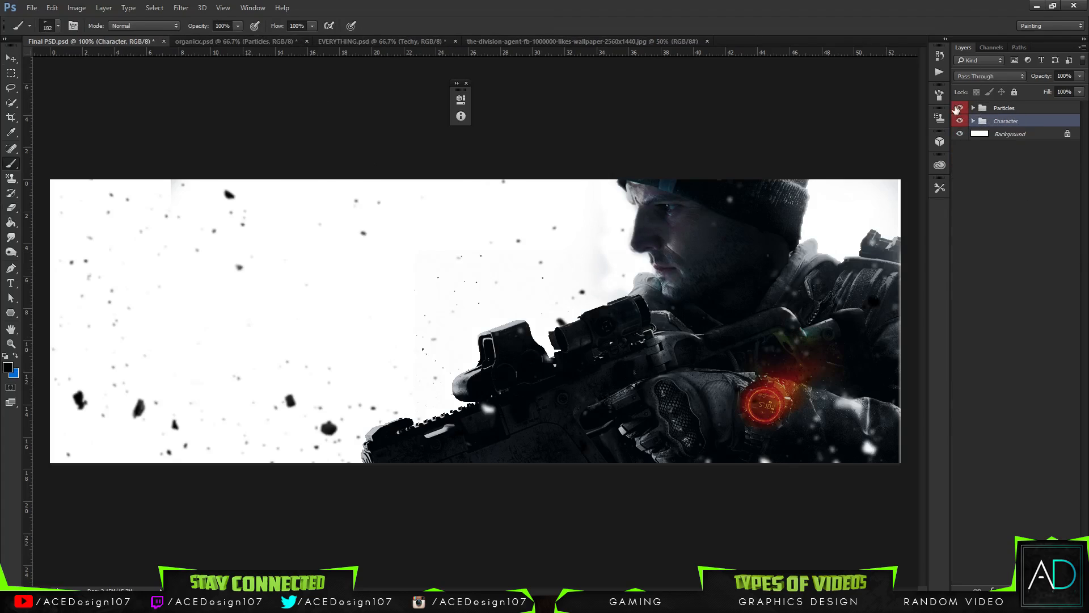
click(959, 108)
click(958, 109)
click(12, 59)
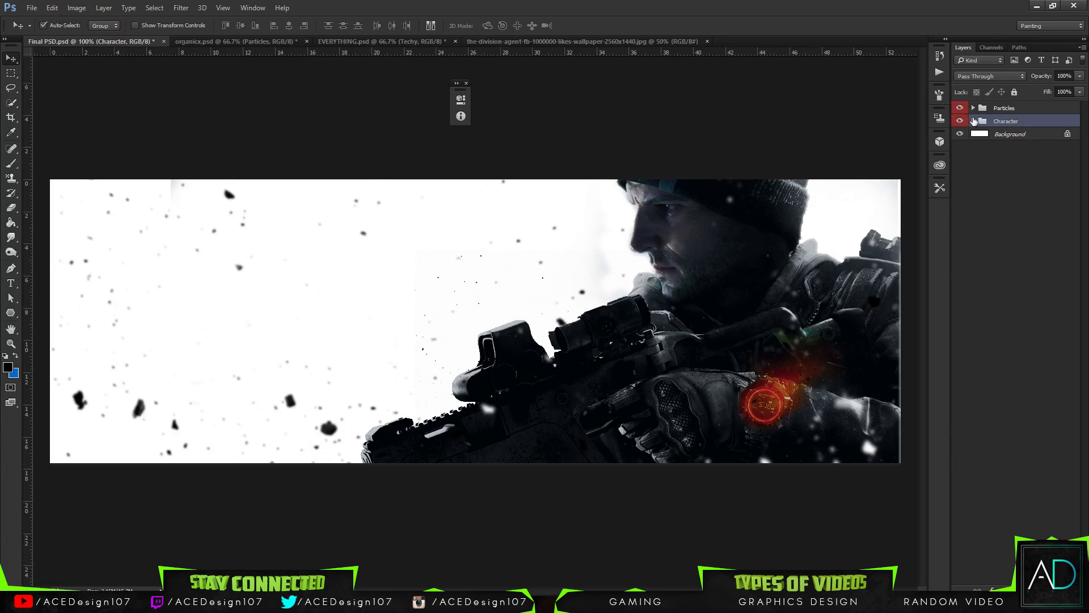
key(ctrl+minus)
key(ctrl+minus)
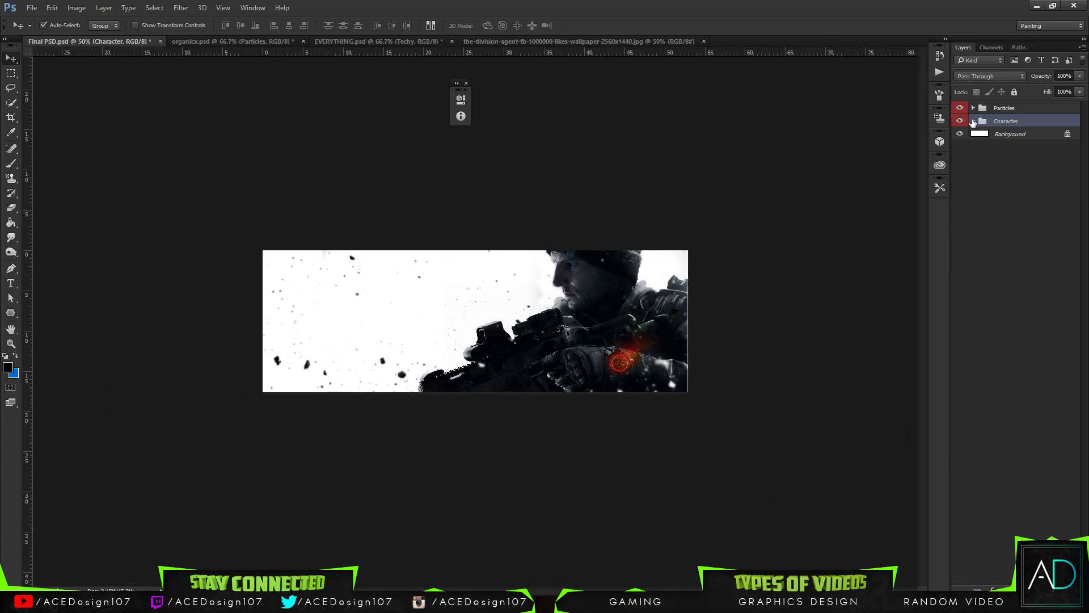
click(973, 122)
click(1002, 135)
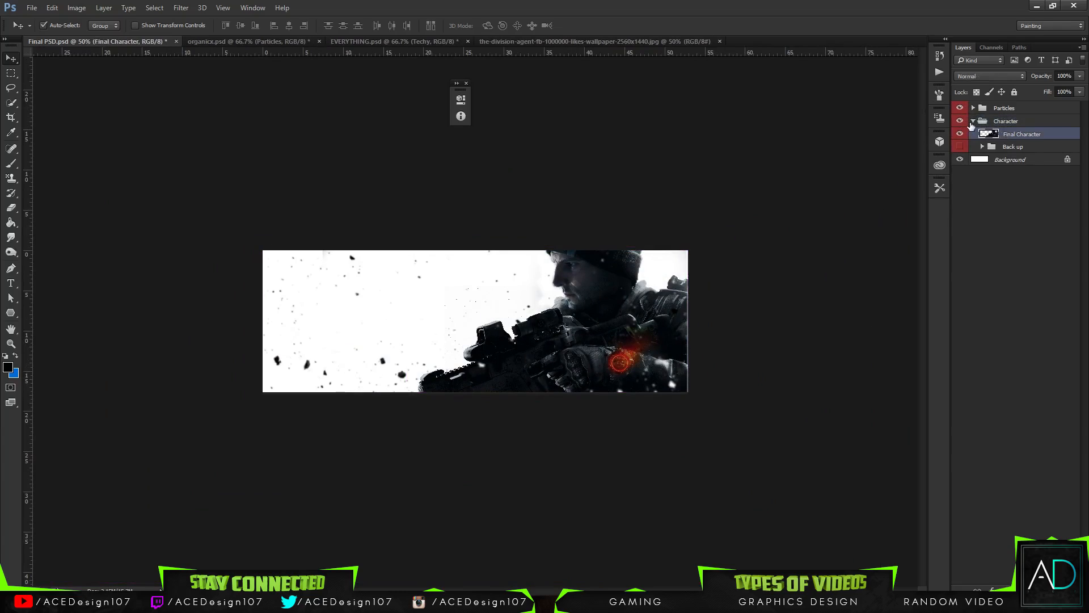
click(973, 121)
click(967, 108)
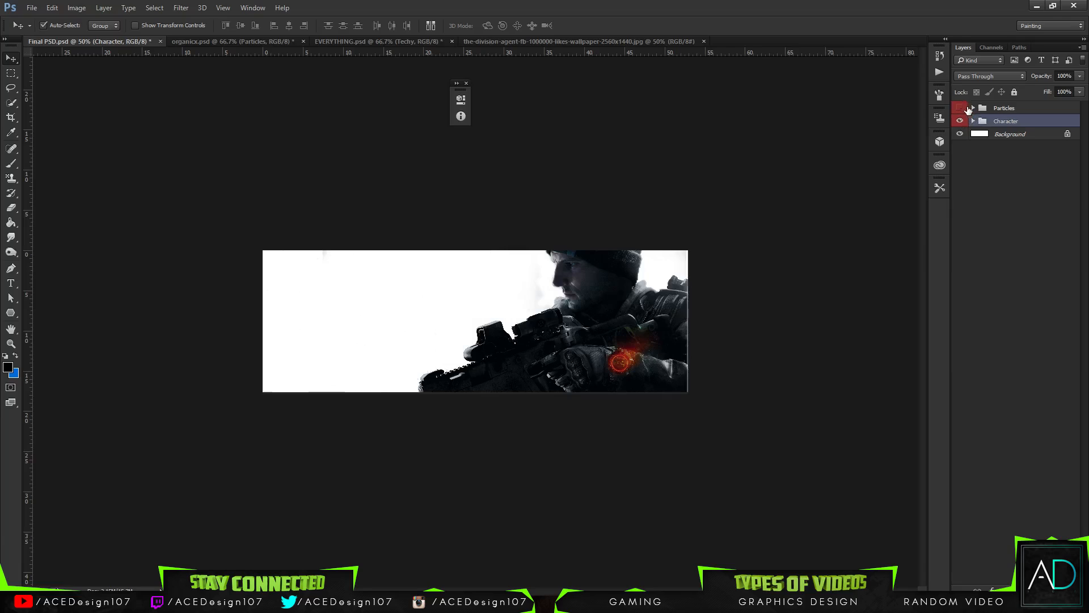
Preview particle layers in organicx.psd, show the black layer with fine white specks, and copy the Particles group into Final PSD.
click(187, 42)
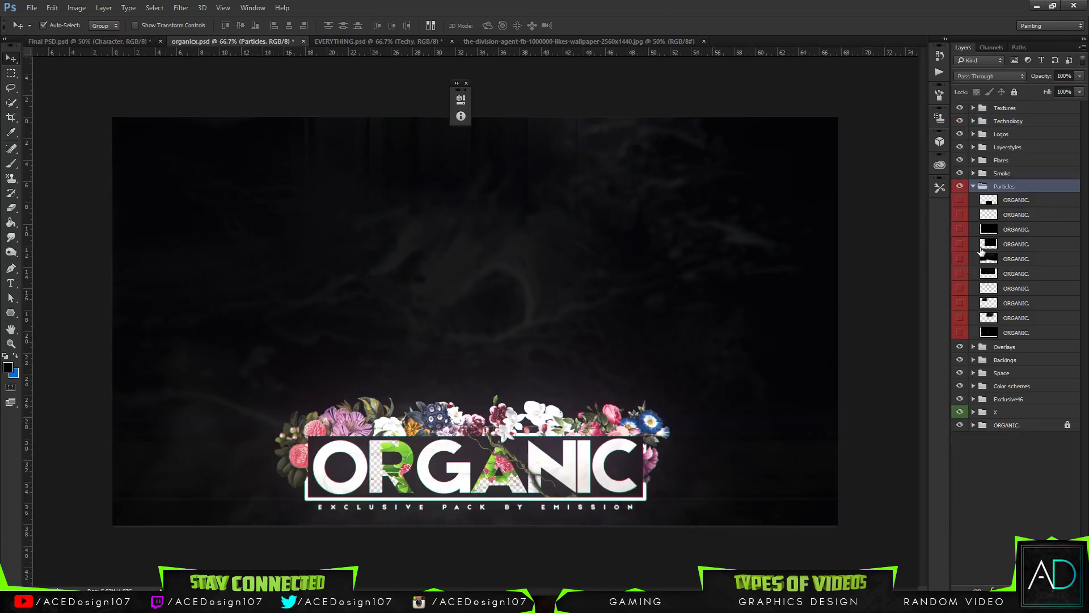
click(960, 289)
click(960, 304)
click(960, 289)
click(957, 245)
click(958, 246)
click(959, 230)
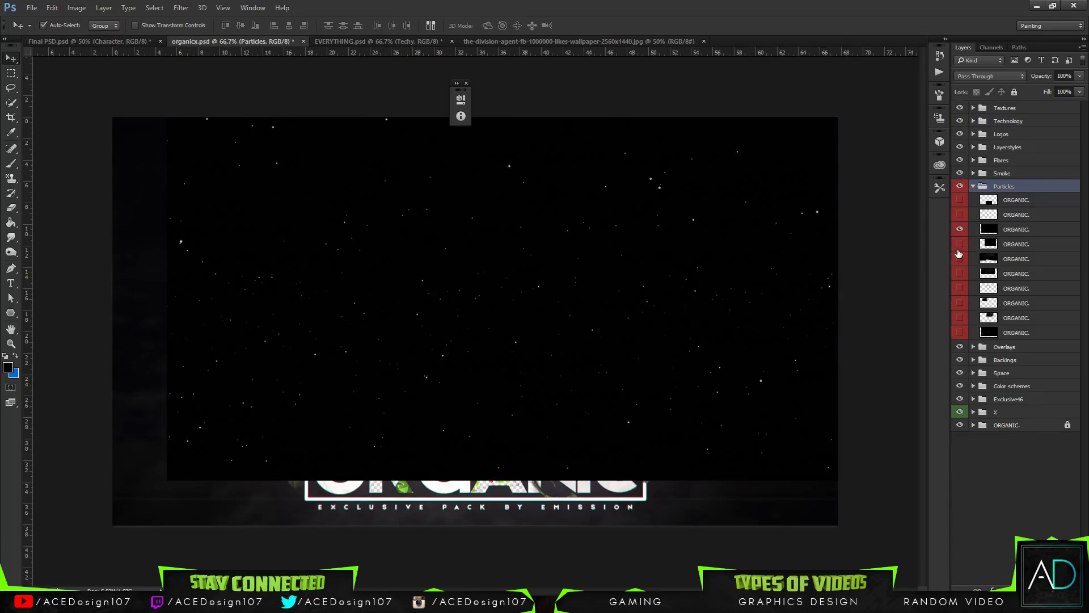
click(1002, 231)
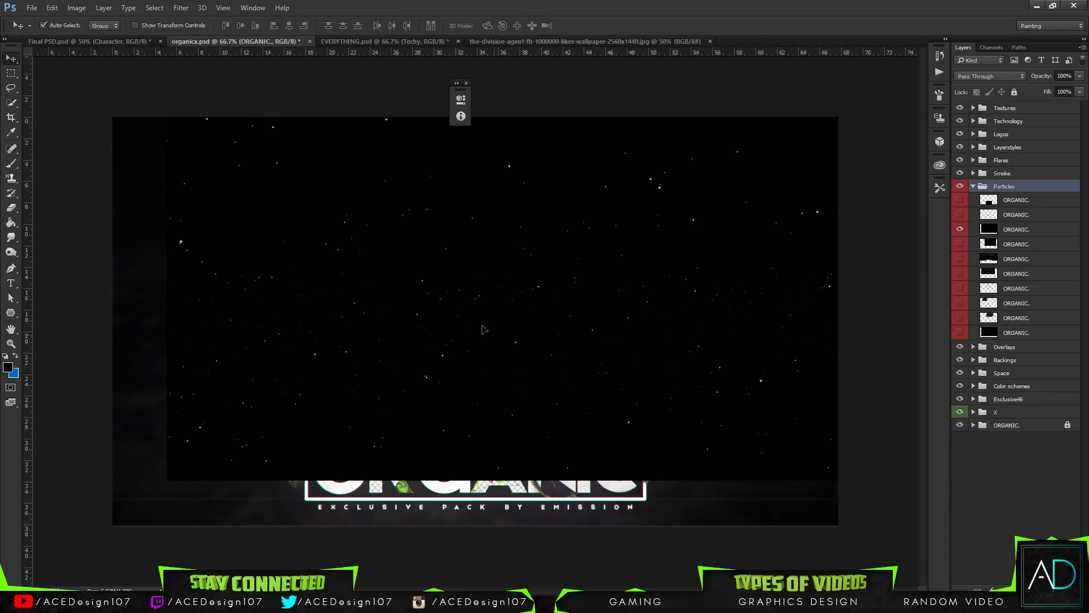
drag(483, 329, 540, 317)
Set the blend mode of the visible black speck layer in the copied Particles group to Screen.
click(1017, 162)
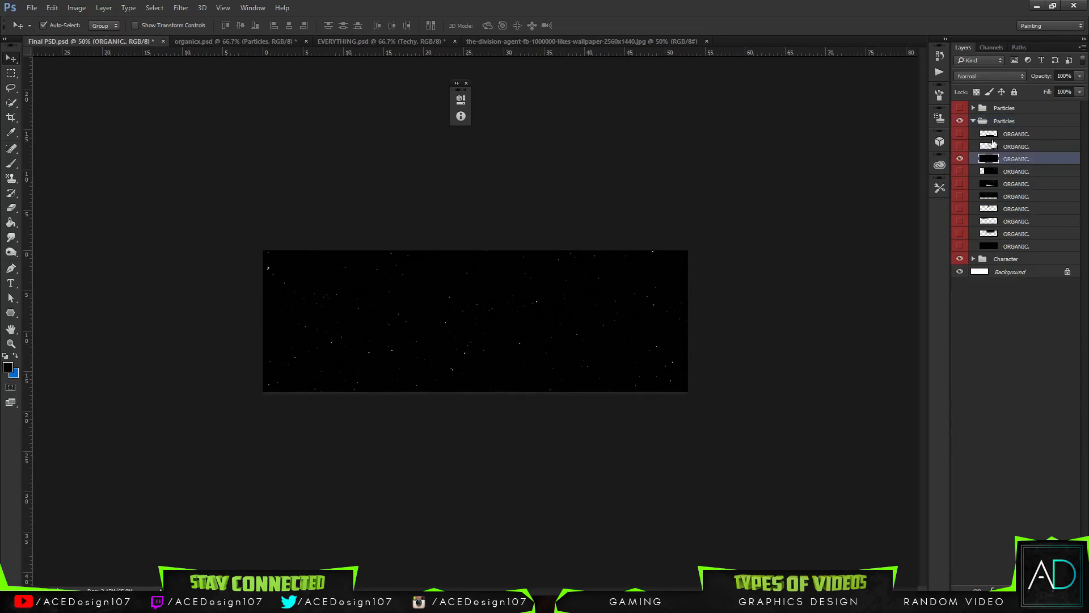
click(988, 76)
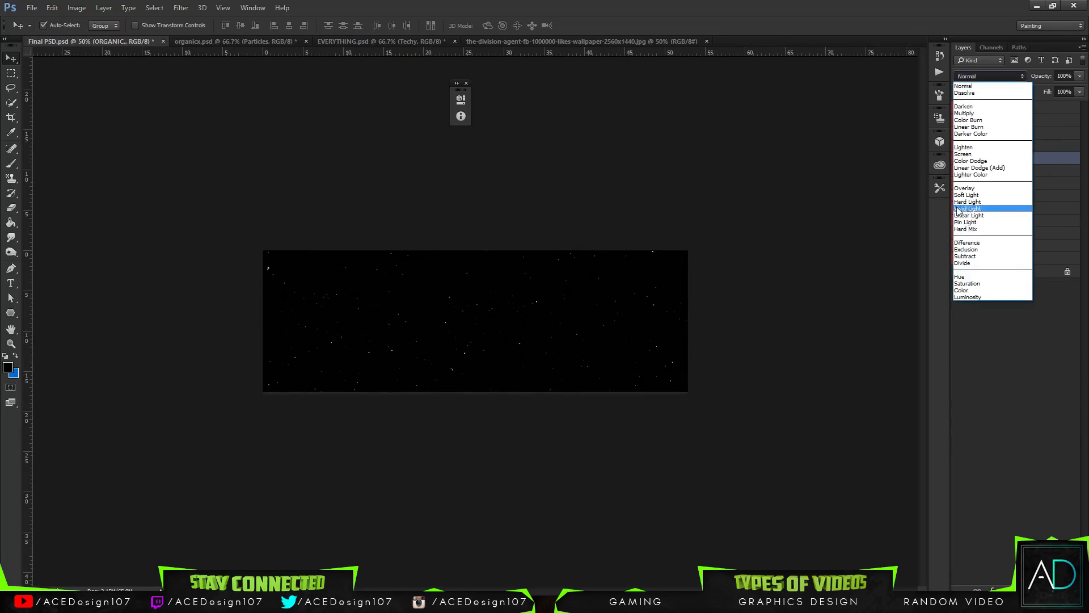
click(971, 160)
key(ctrl+0)
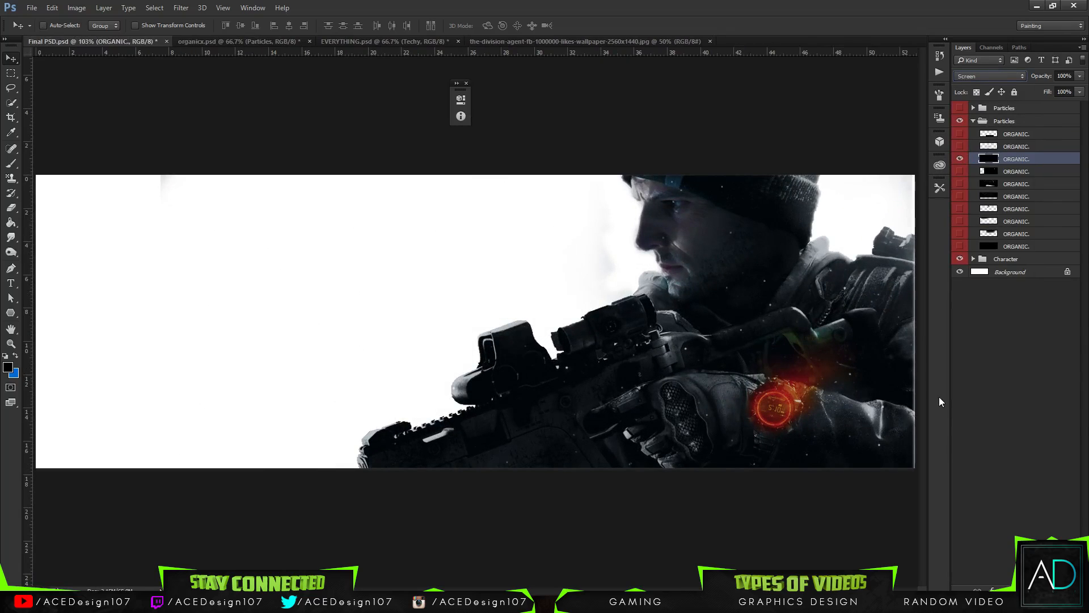
Duplicate the Screen-blended speck layer and start a free transform on the copy.
key(ctrl+j)
key(ctrl+z)
key(ctrl+j)
key(ctrl+t)
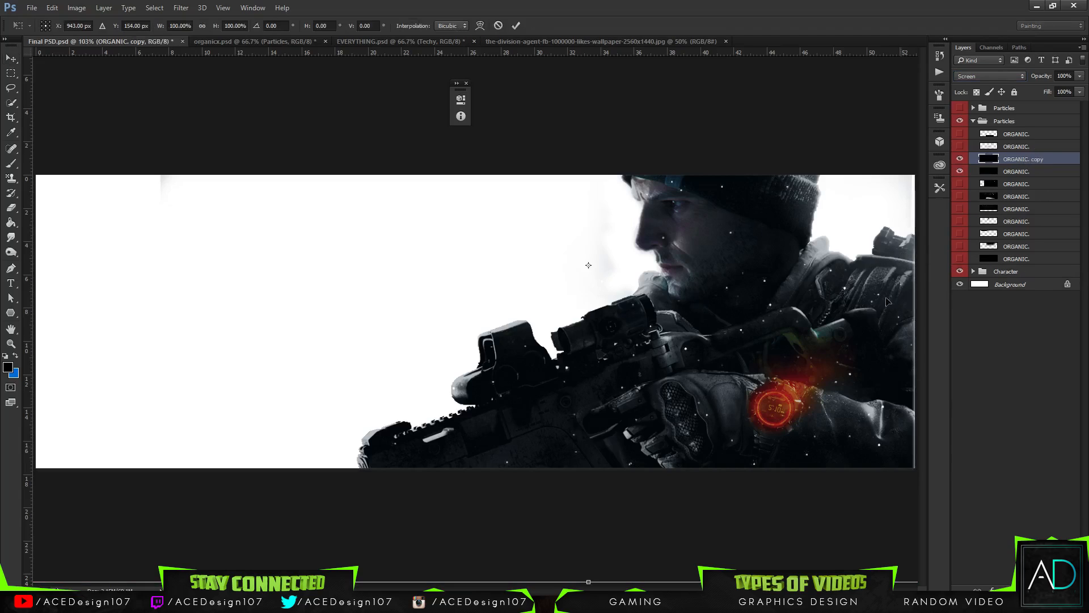
Shift the ORGANIC. copy layer across the white area beside the character, apply the transform and invert its colours.
drag(398, 363, 290, 341)
key(Return)
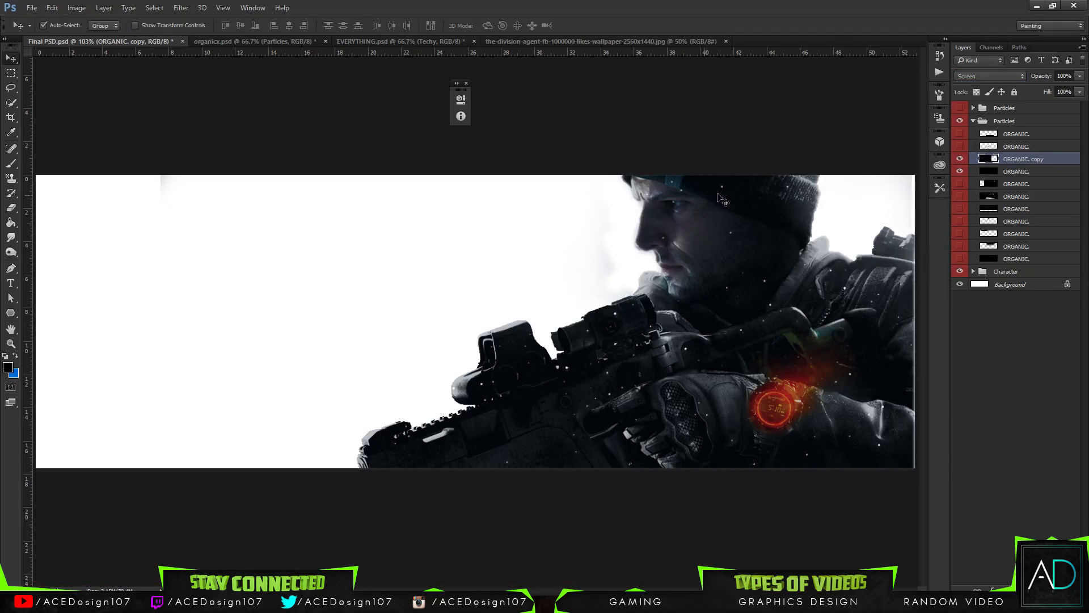
key(ctrl+i)
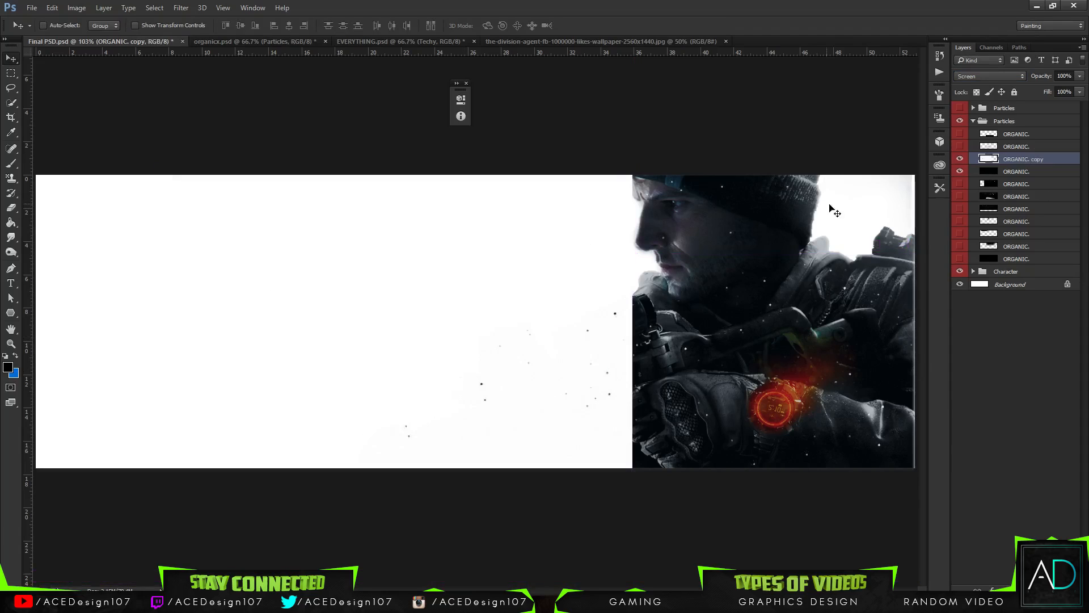
key(ctrl+j)
key(ctrl+j)
key(ctrl+j)
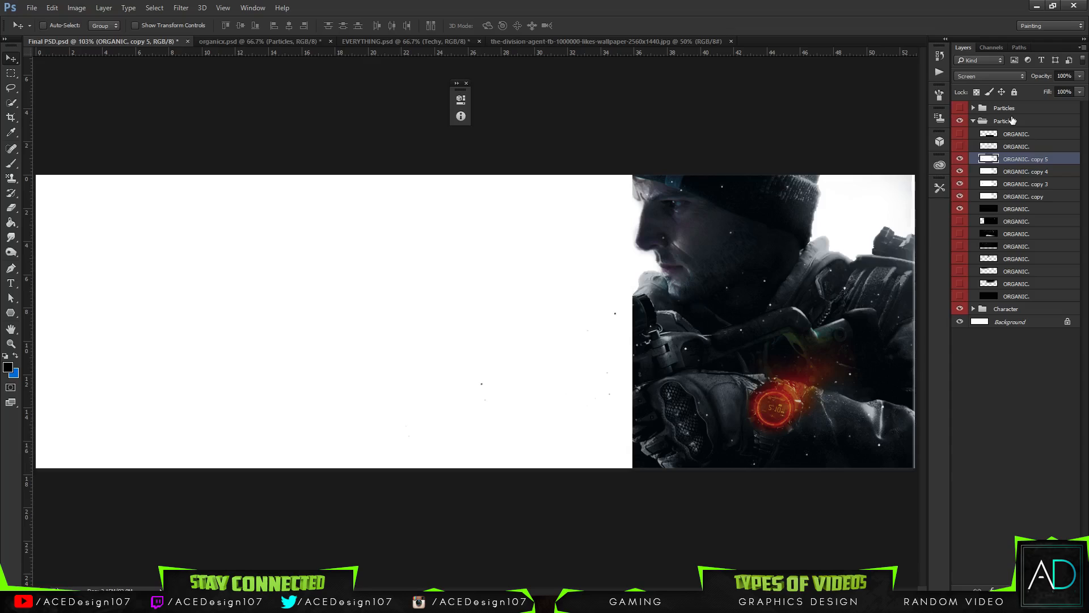
key(ctrl+z)
key(ctrl+z)
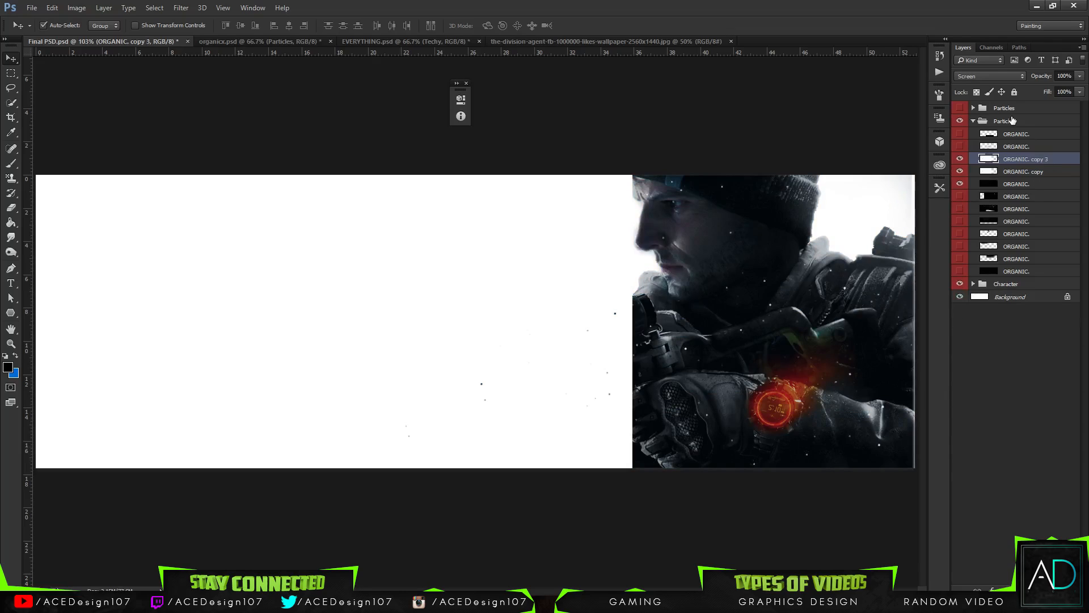
key(ctrl+z)
Set the inverted ORGANIC. copy layer's blend mode to Linear Burn.
click(1017, 78)
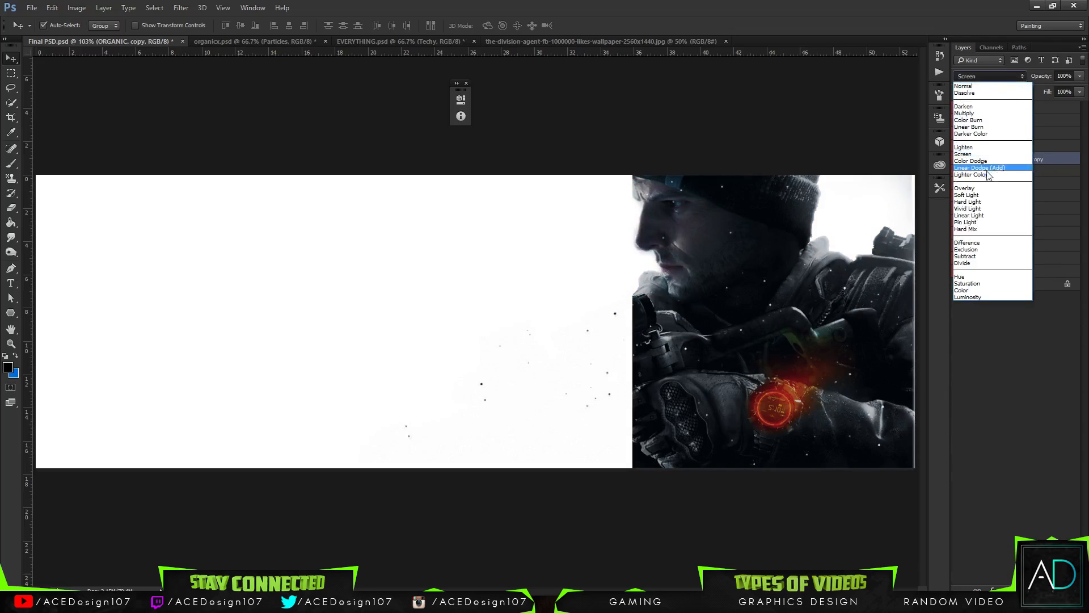
click(992, 128)
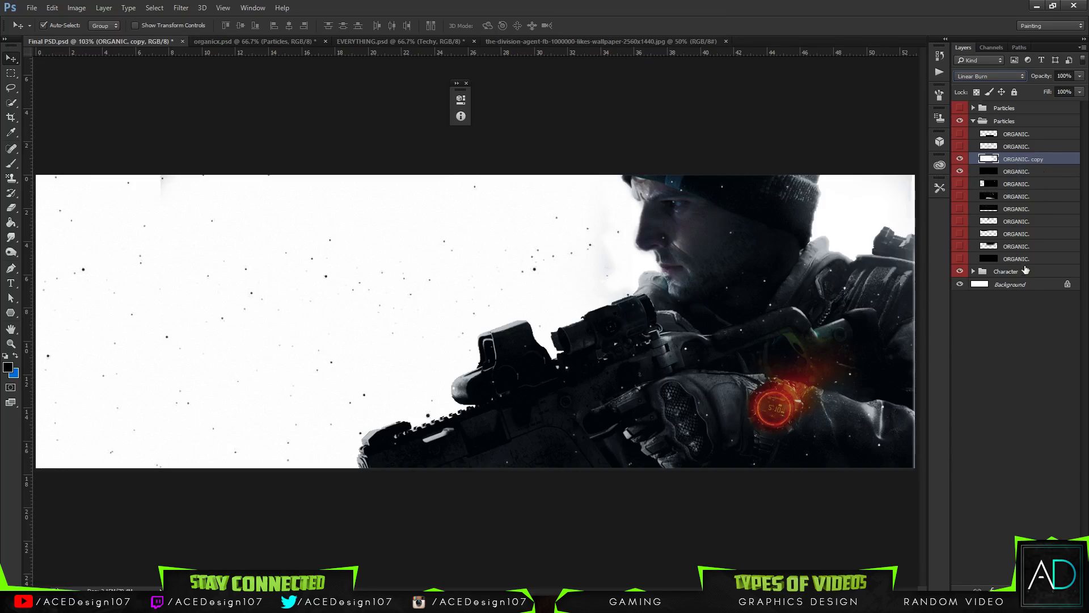
Show the lowest ORGANIC. layer, reposition the expanded Particles group and set the group's blend mode to Screen.
click(959, 247)
click(959, 258)
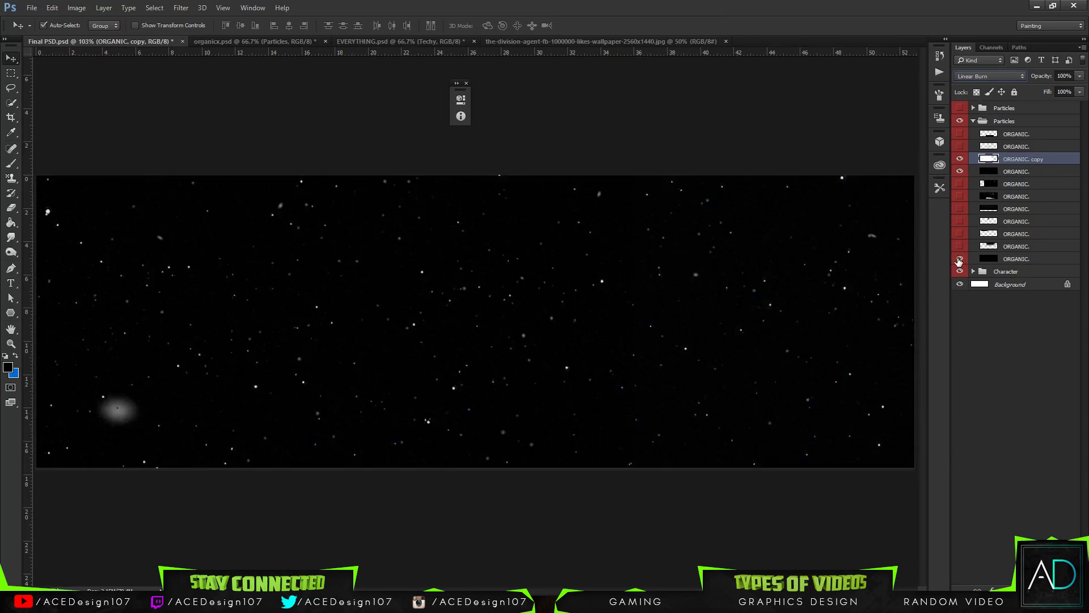
click(1032, 259)
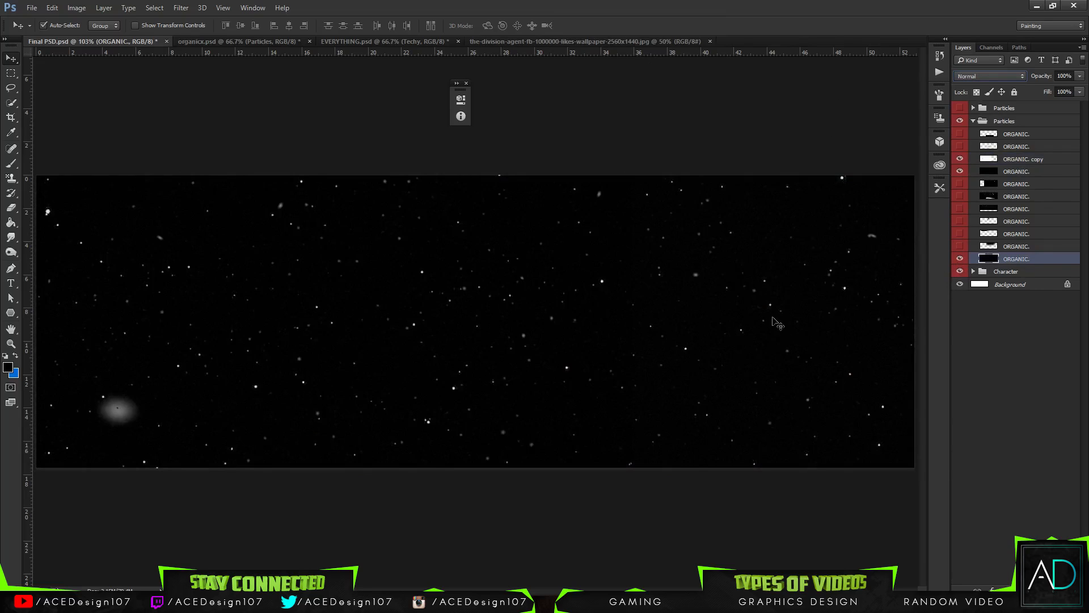
drag(661, 335, 653, 431)
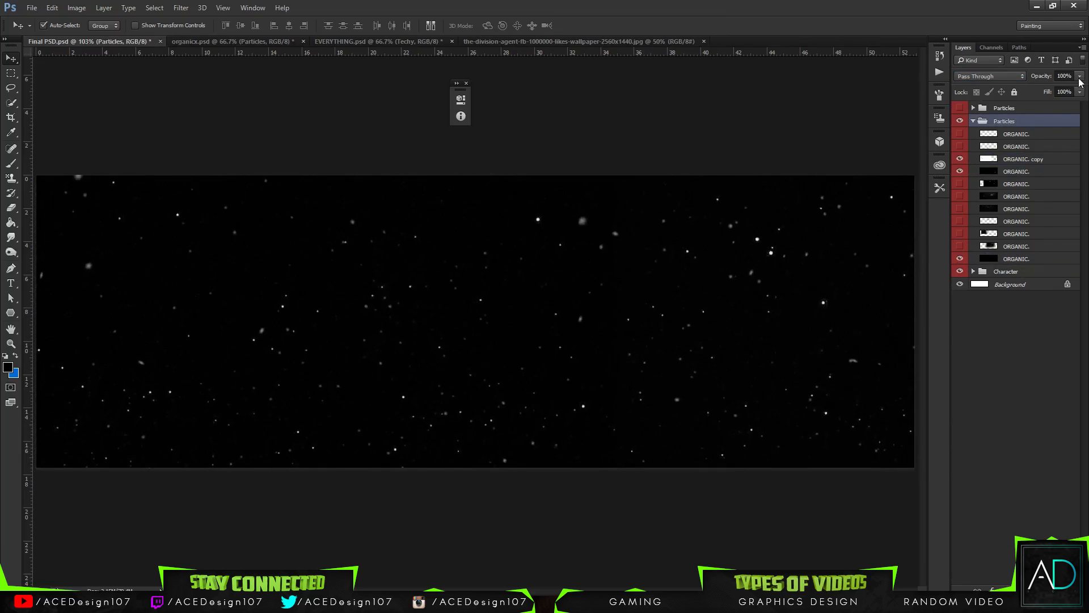
click(979, 77)
click(966, 168)
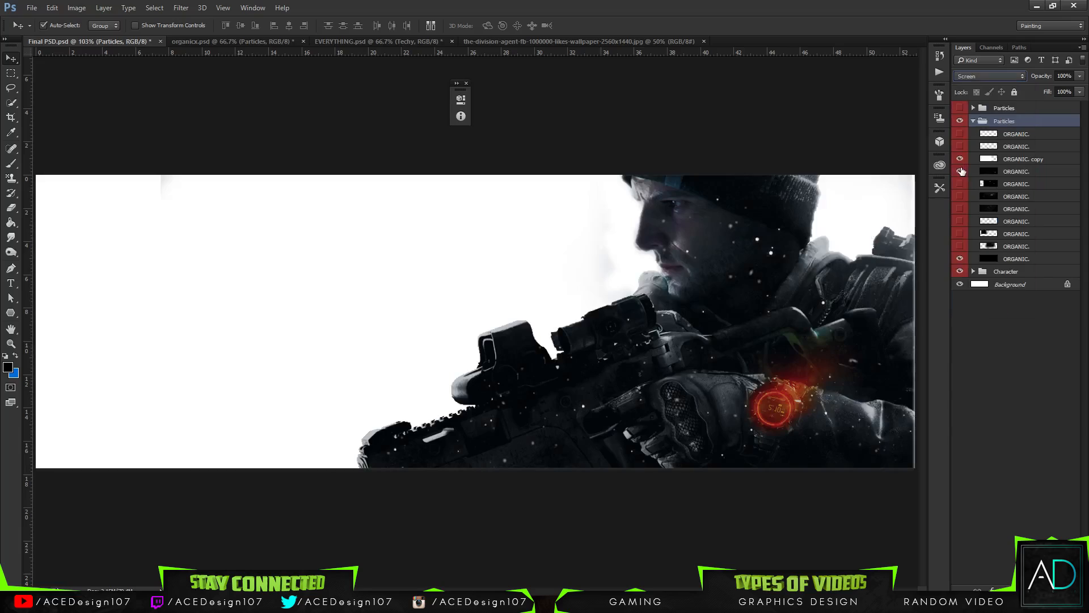
Lower the opacity of the lowest ORGANIC. layer in the Particles group to about 20%.
click(1080, 76)
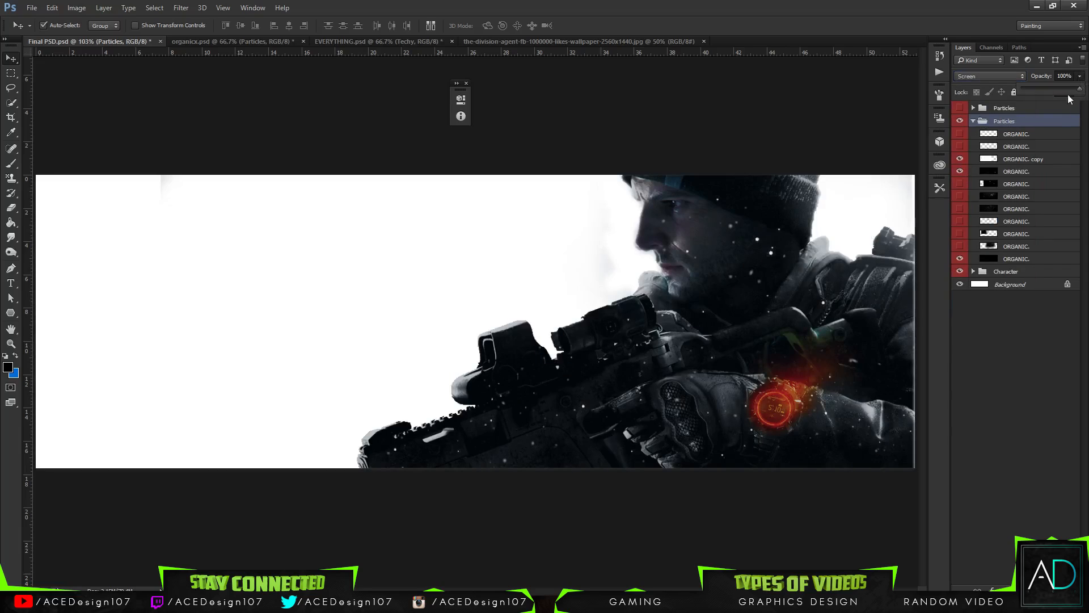
click(1040, 172)
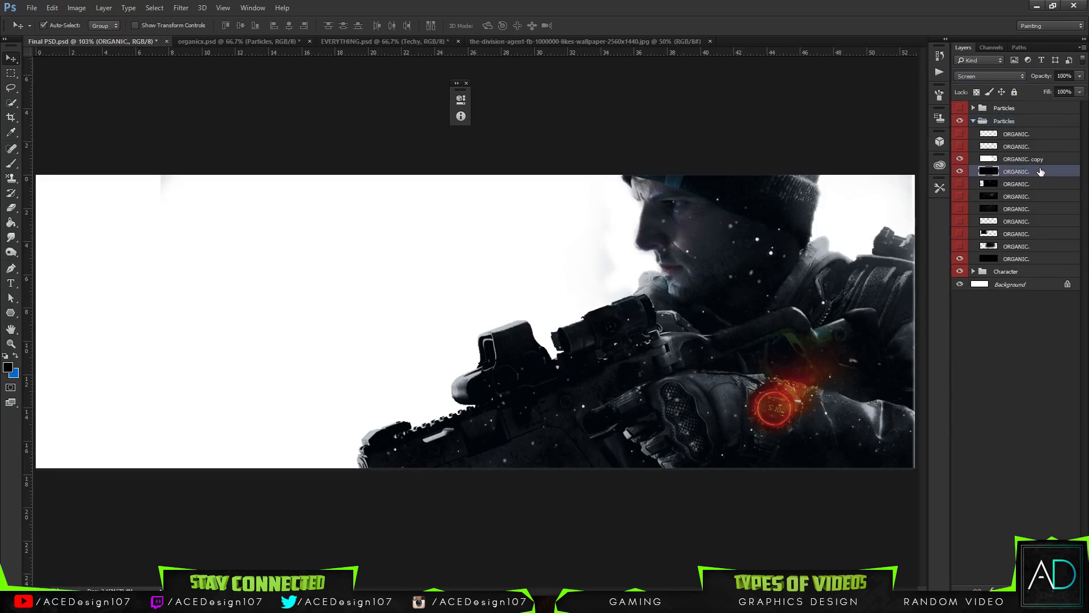
click(1030, 258)
drag(1083, 77, 1047, 93)
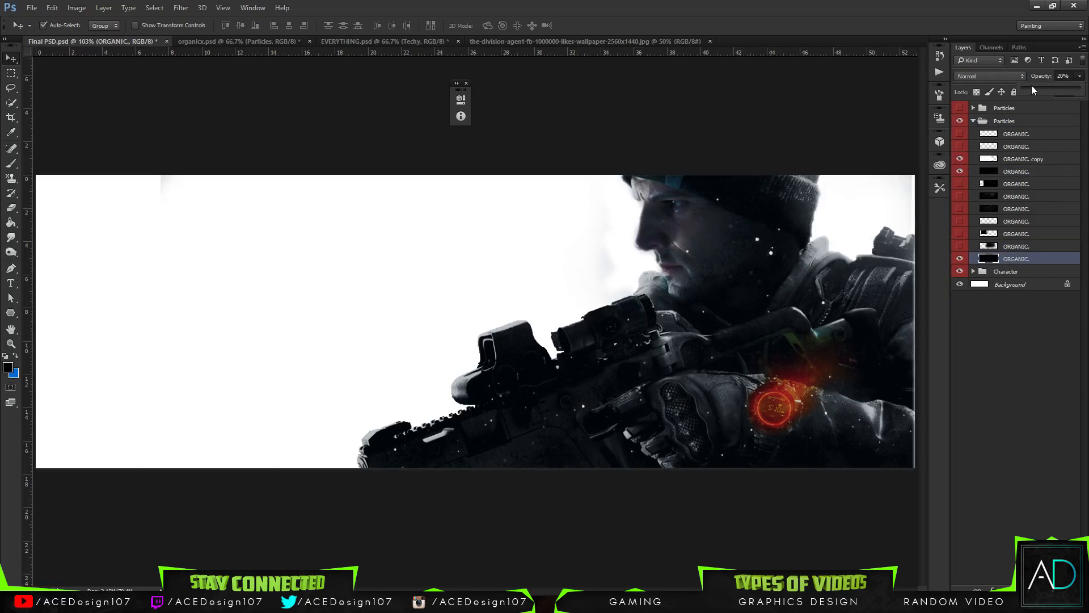
Try different opacity and visibility settings on ORGANIC. copy and the ORGANIC. layer directly beneath it, restoring both to 100% and visible.
click(1034, 172)
mouse_move(1079, 76)
mouse_down()
mouse_move(1043, 88)
mouse_move(1078, 91)
mouse_up()
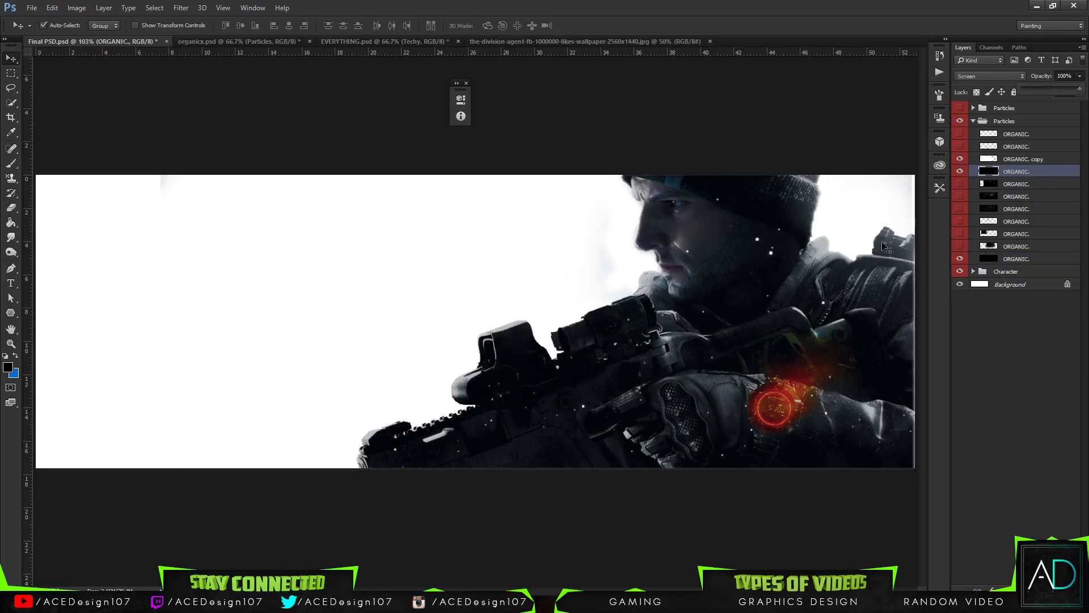
click(1030, 161)
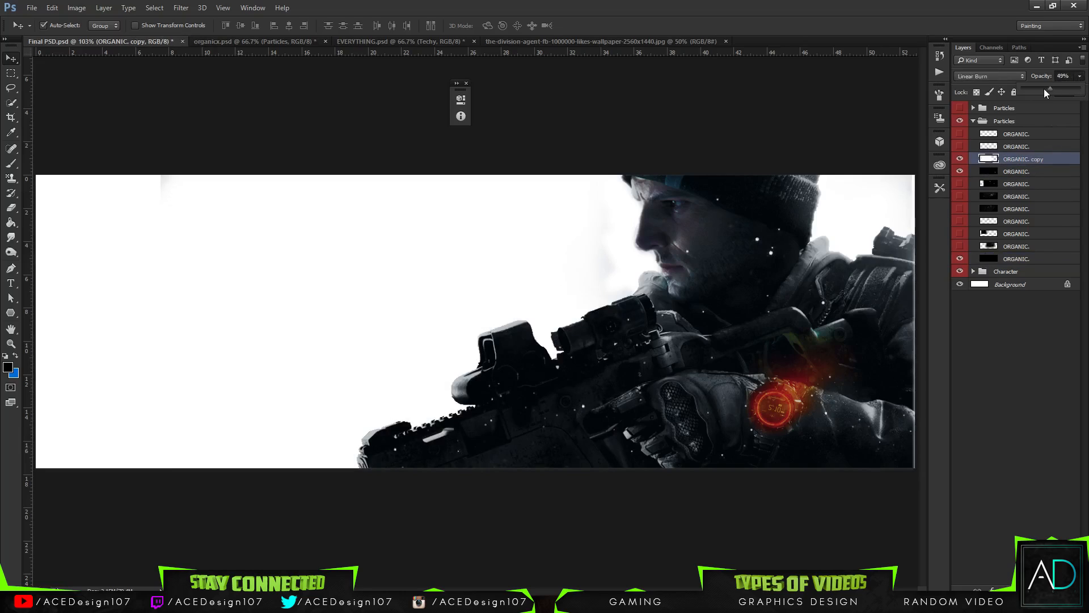
drag(1025, 87, 1080, 89)
click(1021, 171)
click(960, 171)
click(960, 171)
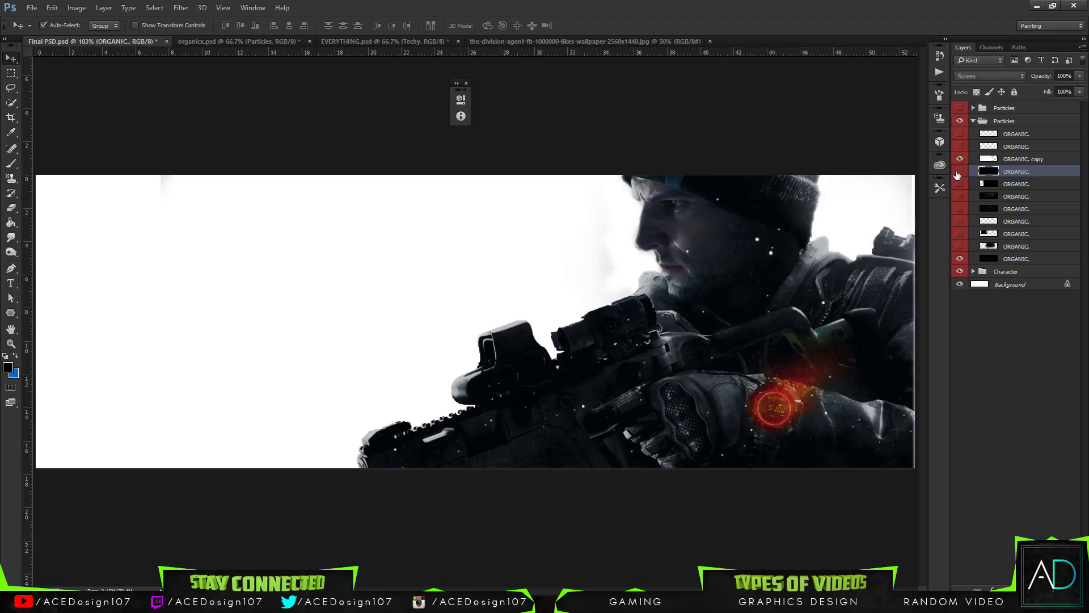
click(960, 171)
click(960, 172)
click(1039, 159)
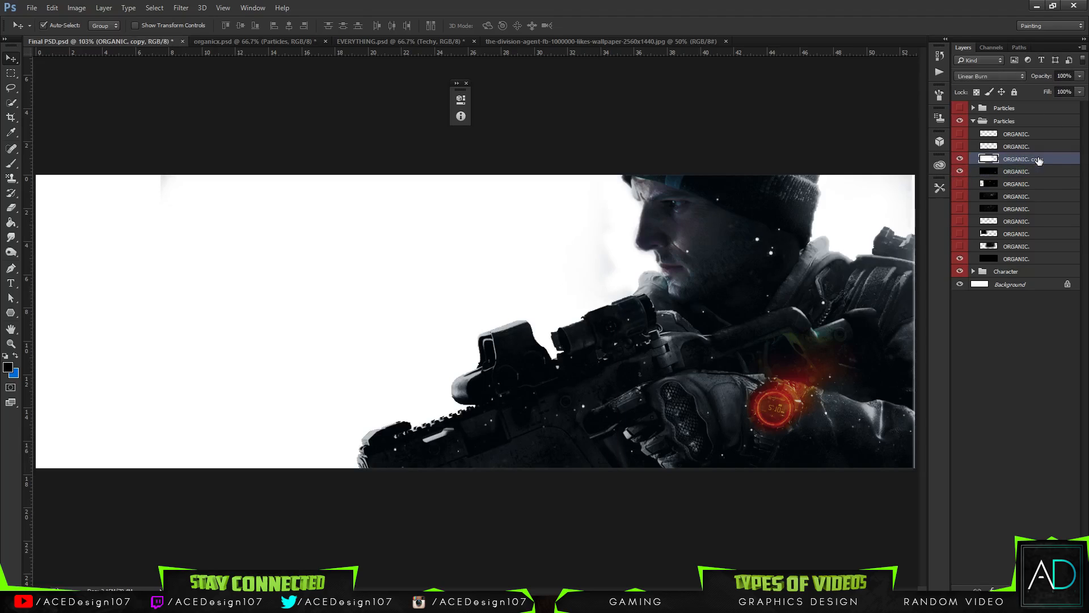
Keep the ORGANIC. layer beneath the copy at 100% opacity and erase its bright specks around the soldier's neck and jaw.
click(1034, 172)
click(1079, 76)
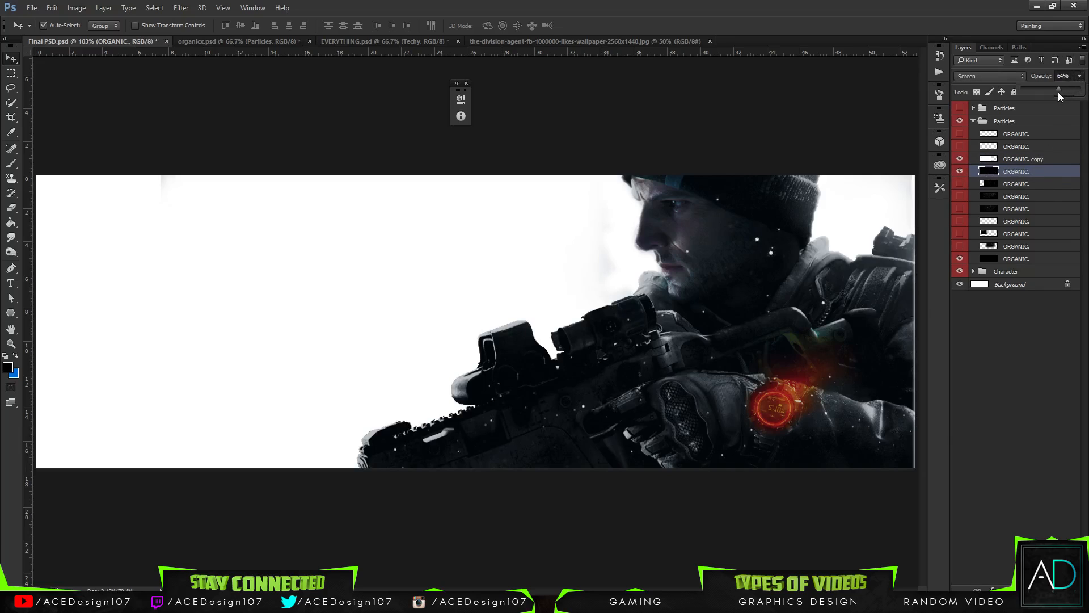
drag(1059, 92, 1083, 94)
key(e)
click(771, 253)
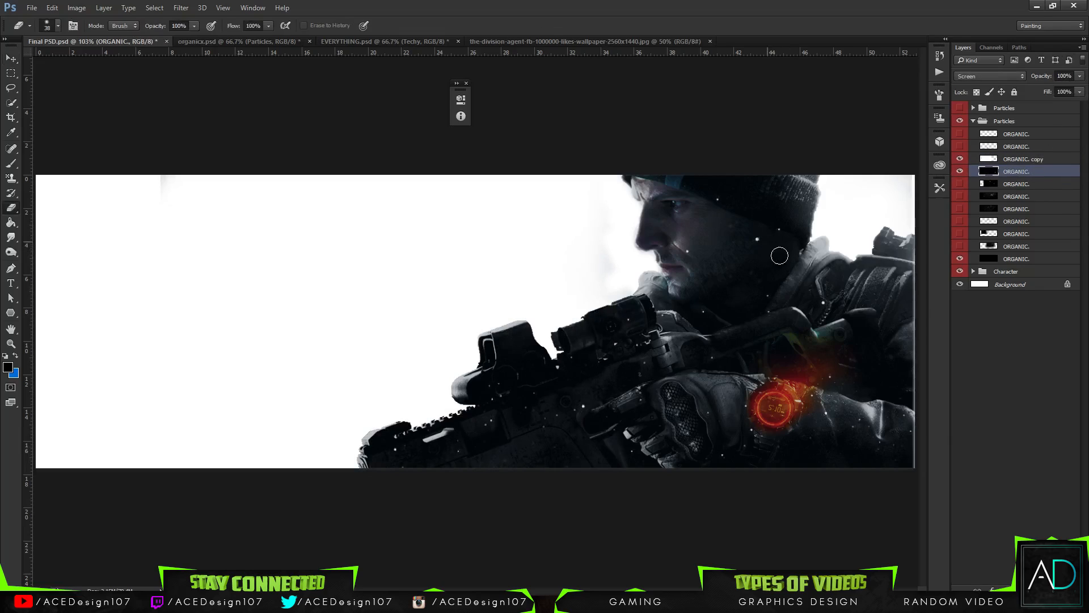
click(757, 239)
click(779, 230)
Move the three visible ORGANIC. layers out of the expanded Particles group and delete that group with its remaining layers.
ctrl+click(1046, 161)
mouse_move(1044, 164)
mouse_down()
mouse_move(1039, 111)
mouse_move(1036, 131)
mouse_up()
drag(1018, 262, 981, 149)
click(1005, 159)
key(Delete)
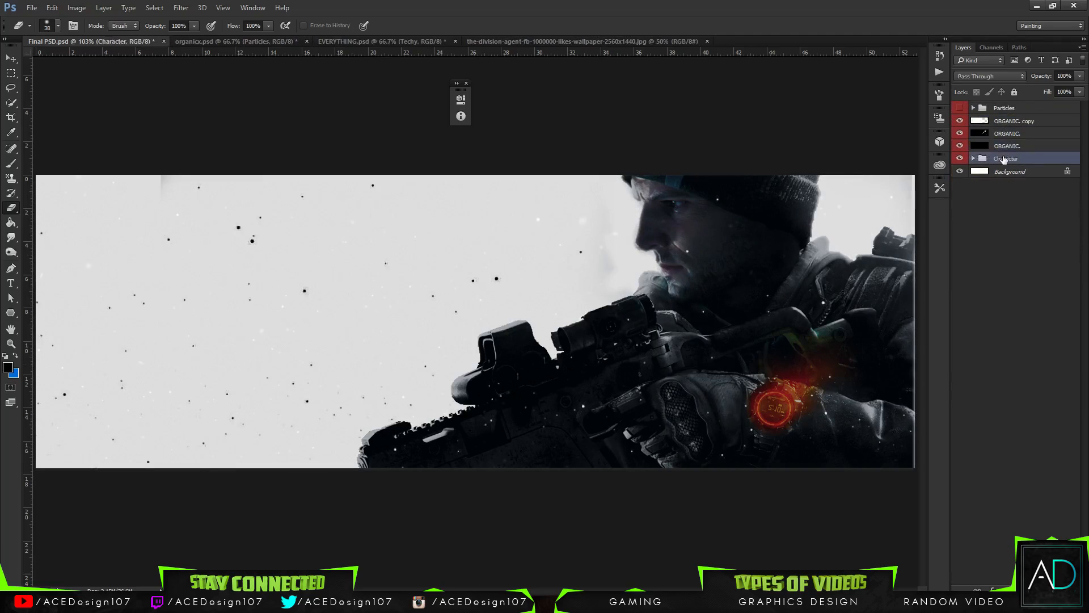
Show the P3 particle layer in EVERYTHING.psd and bring its Particles group into Final PSD.psd above the Character group.
click(513, 41)
click(346, 42)
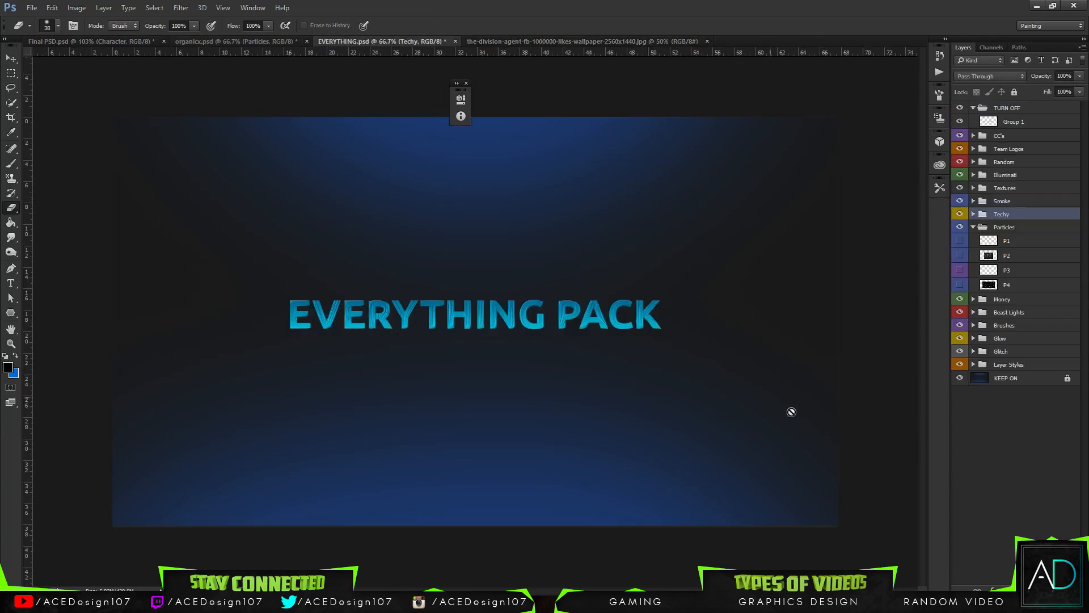
click(960, 270)
click(1010, 270)
key(v)
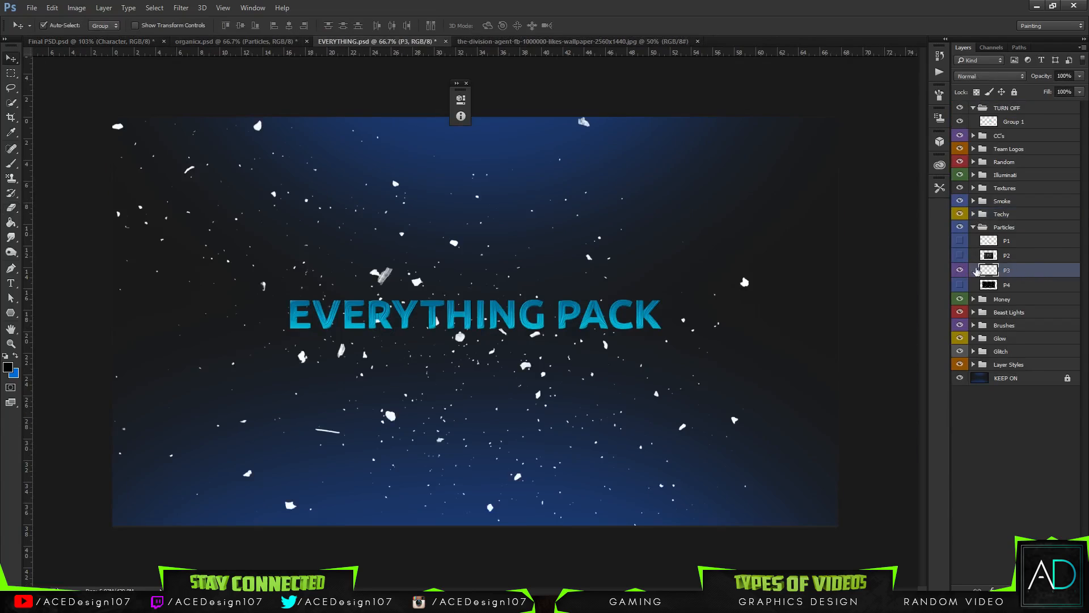
drag(300, 351, 344, 409)
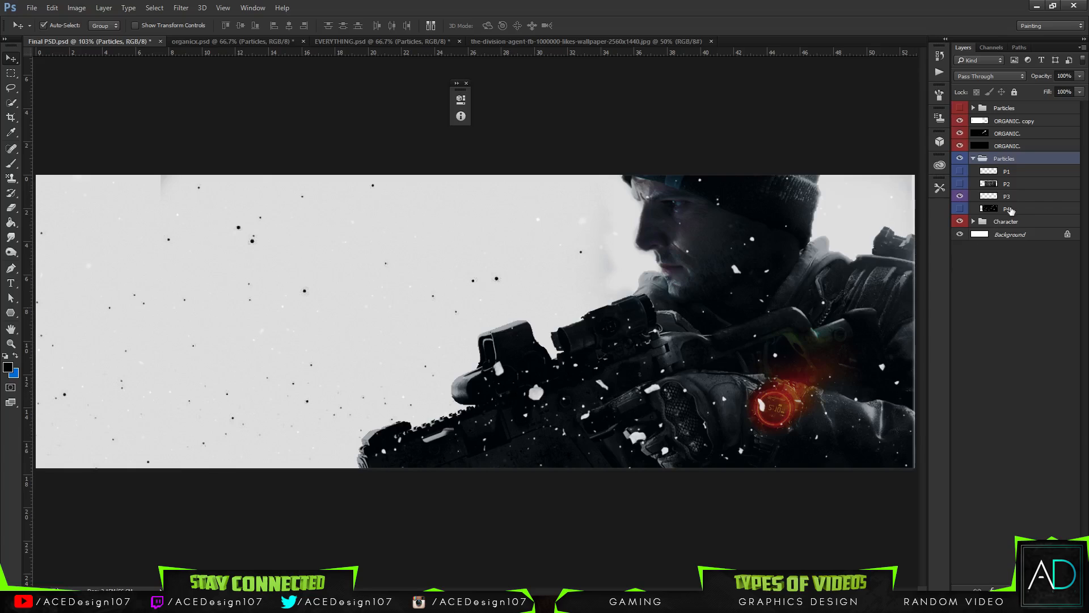
Move the P3 particles further right over the soldier and rotate them about 42 degrees.
click(1025, 197)
drag(536, 396, 642, 417)
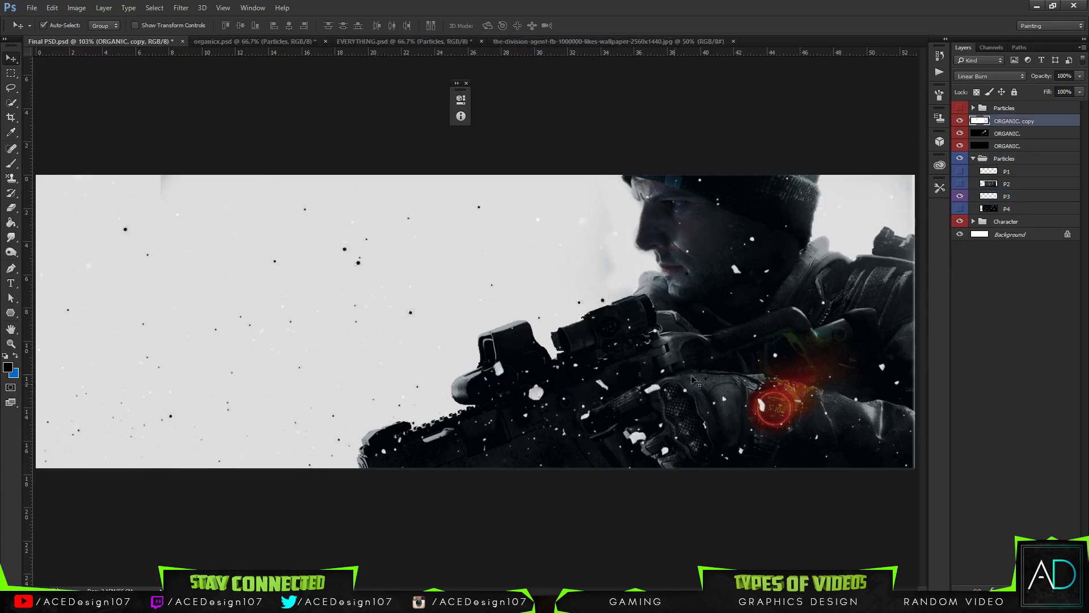
click(1033, 196)
key(ctrl+t)
drag(696, 374, 843, 378)
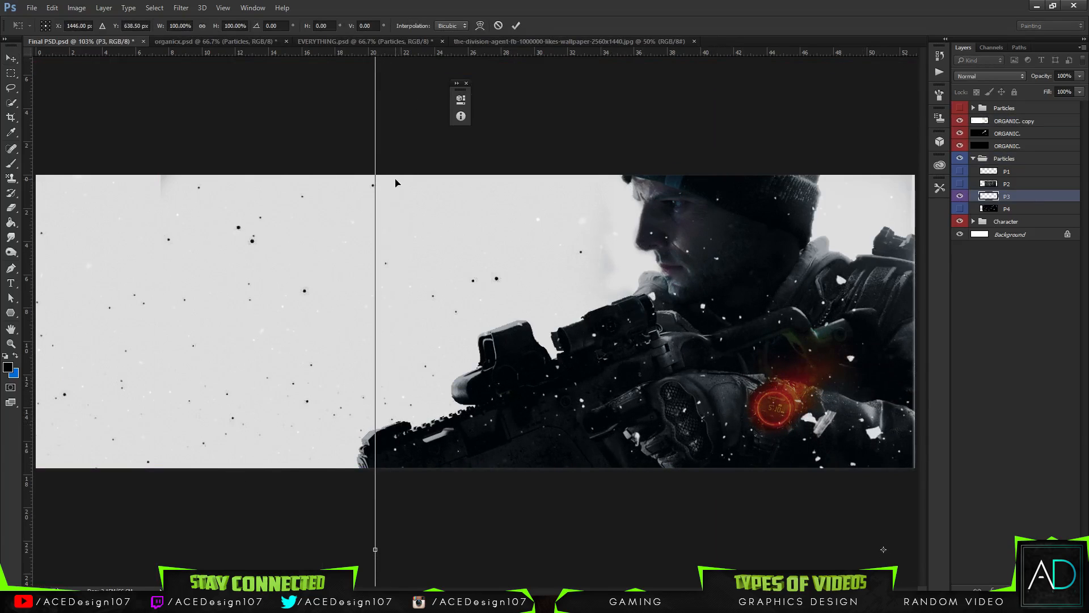
key(ctrl+minus)
key(ctrl+minus)
drag(427, 145, 715, 48)
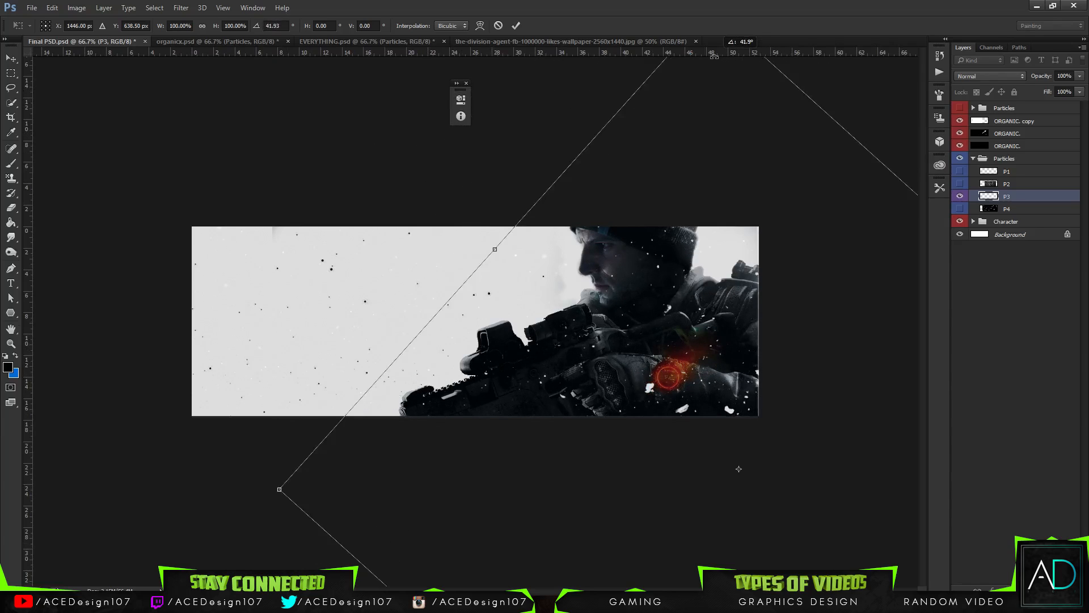
drag(701, 375, 690, 368)
key(Return)
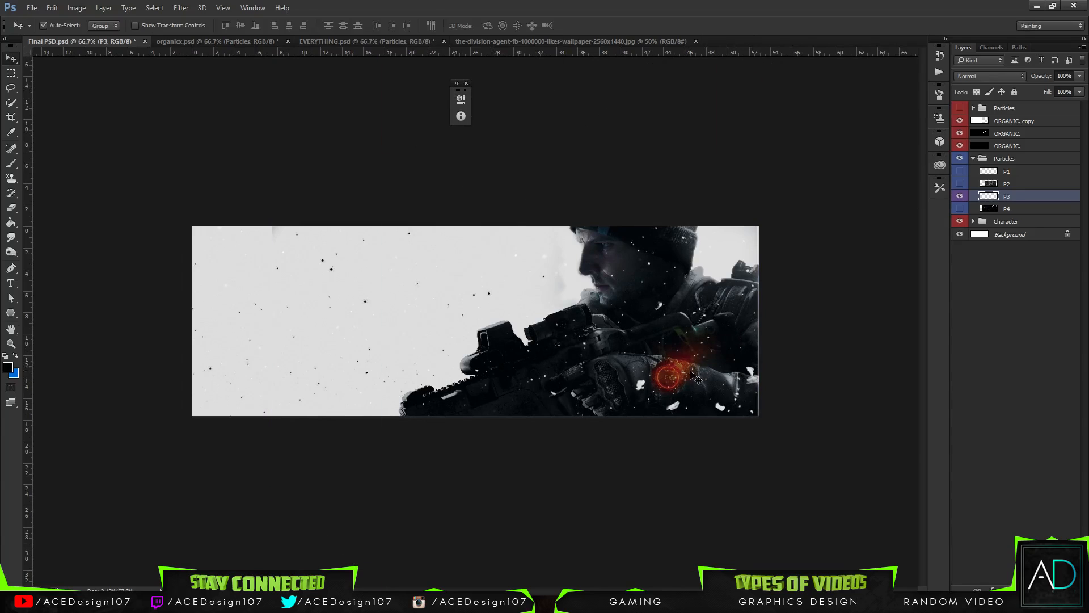
Erase the P3 particles over the soldier's head and shoulder using a soft 343 px eraser.
key(e)
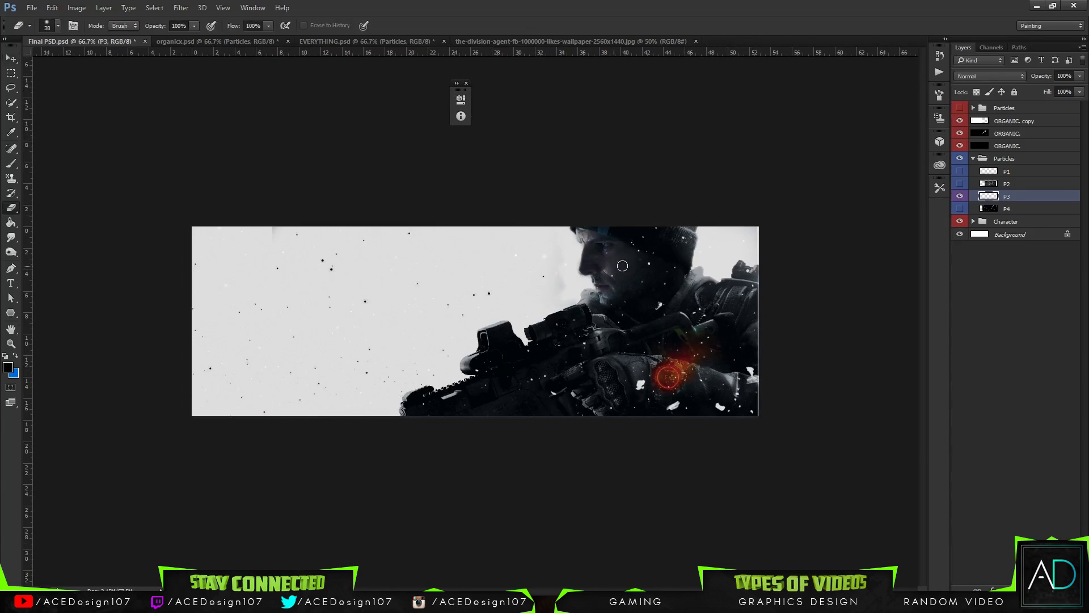
click(57, 26)
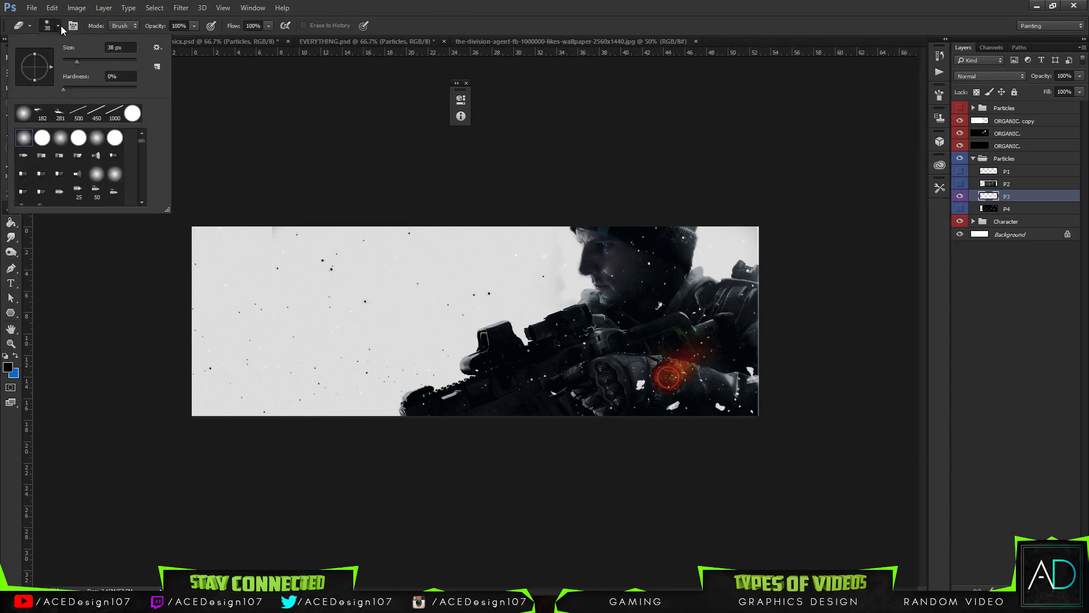
click(762, 6)
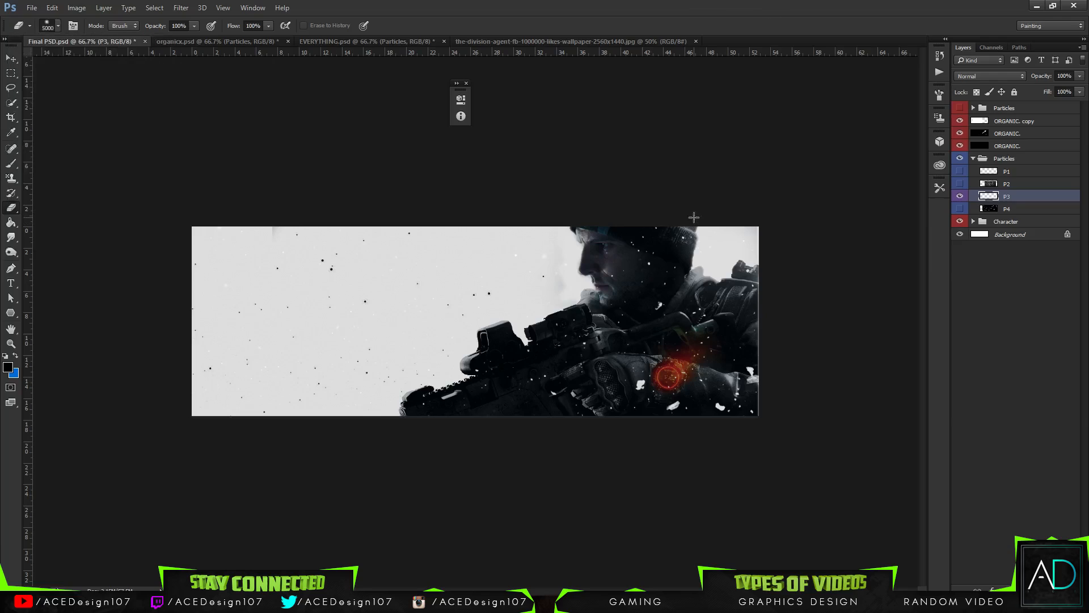
click(58, 26)
click(116, 61)
drag(778, 235, 506, 271)
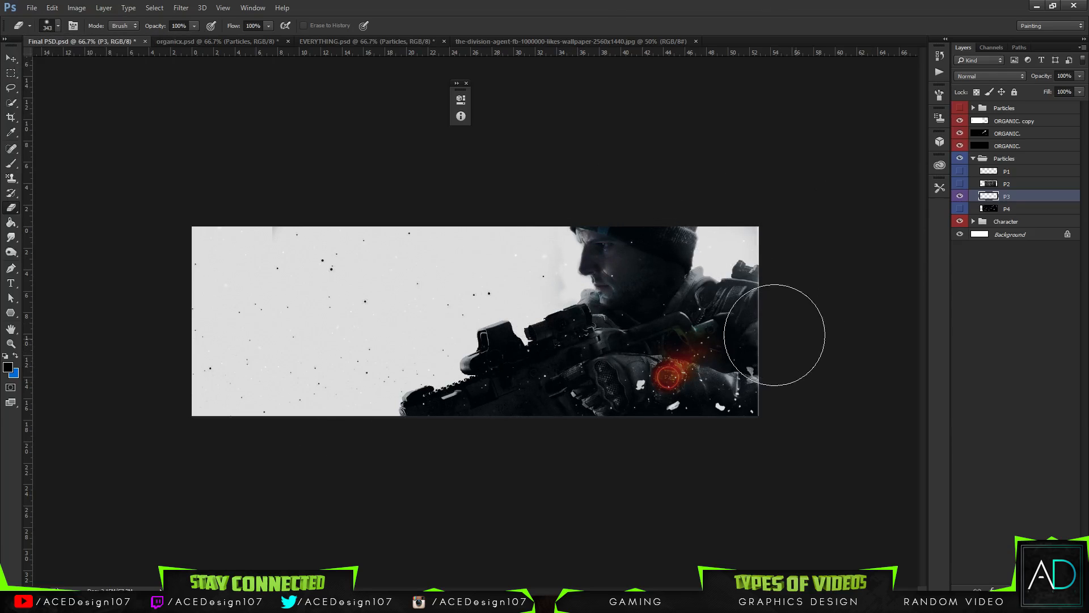
mouse_move(775, 335)
mouse_down()
mouse_move(796, 349)
mouse_move(759, 331)
mouse_move(796, 324)
mouse_up()
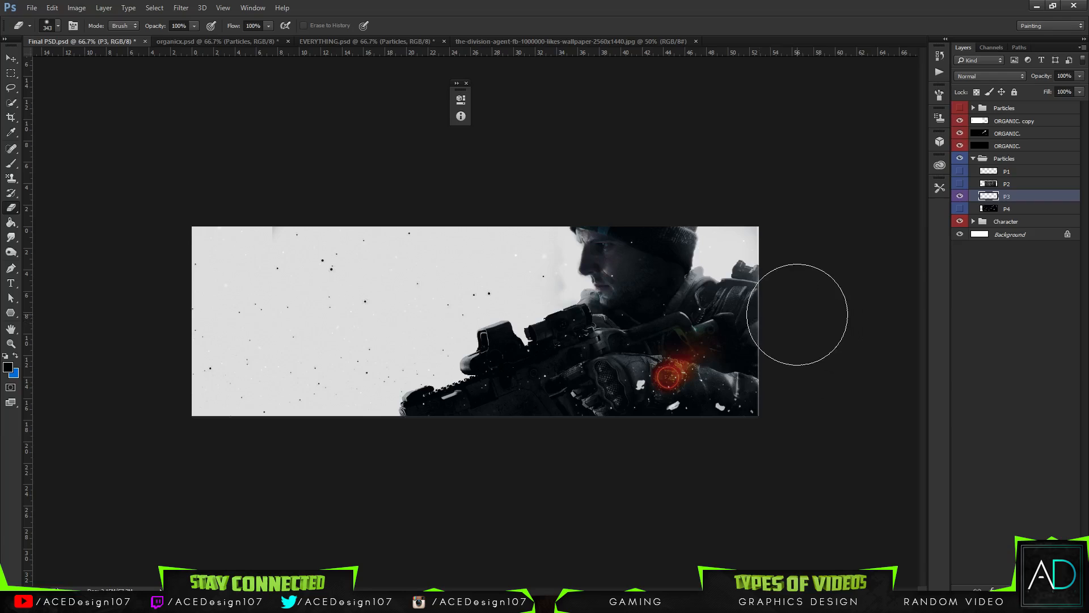
key(ctrl+alt+z)
key(ctrl+alt+z)
key(ctrl+alt+z)
key(ctrl+alt+z)
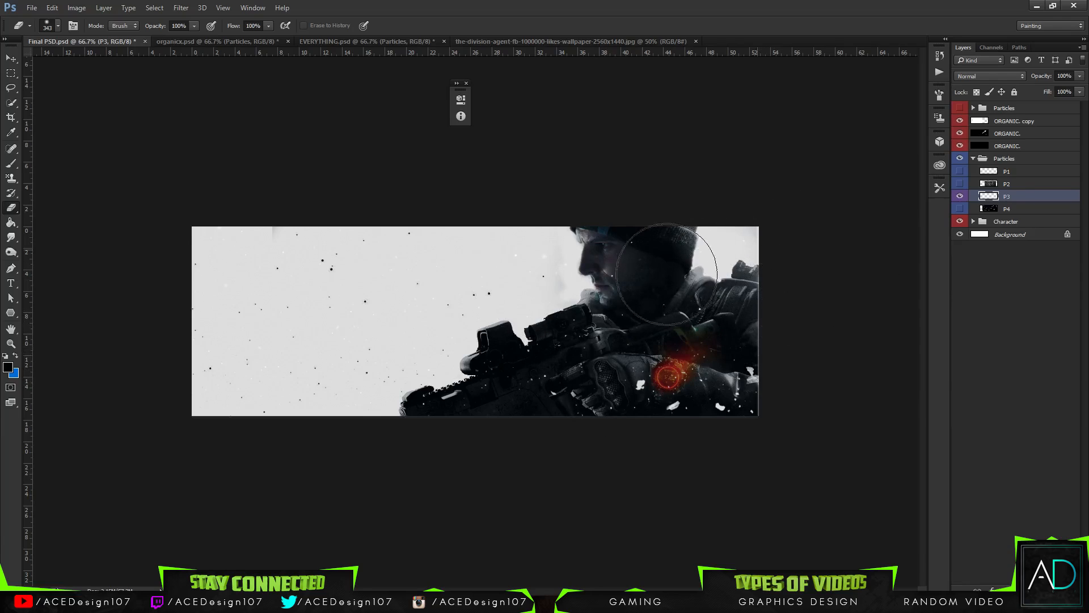
Try a Gaussian Blur on the P3 particle layer over the soldier.
click(180, 7)
mouse_move(209, 135)
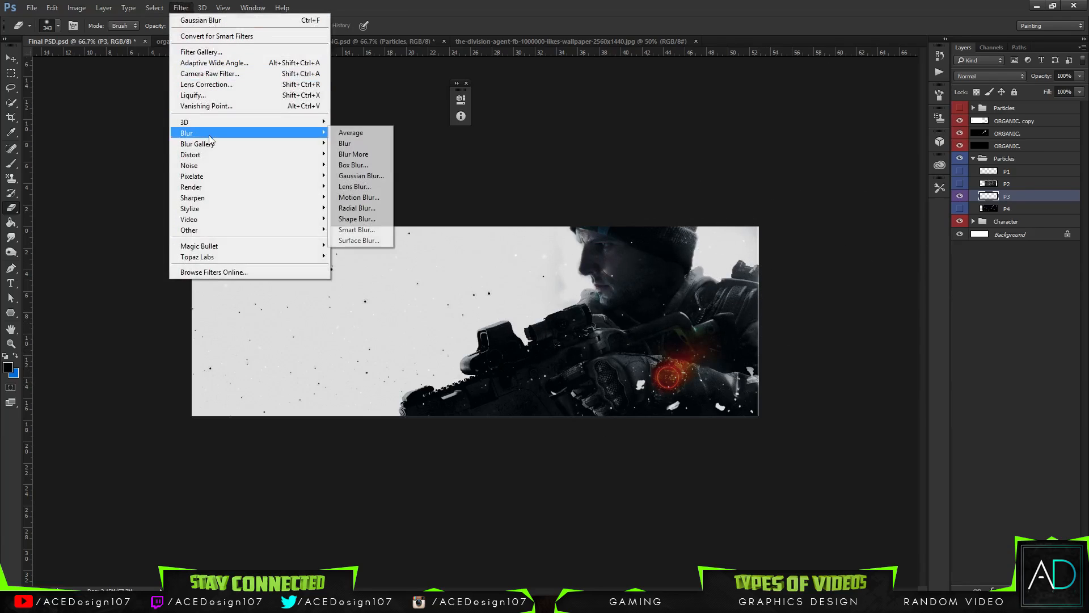
click(366, 175)
drag(683, 289, 689, 295)
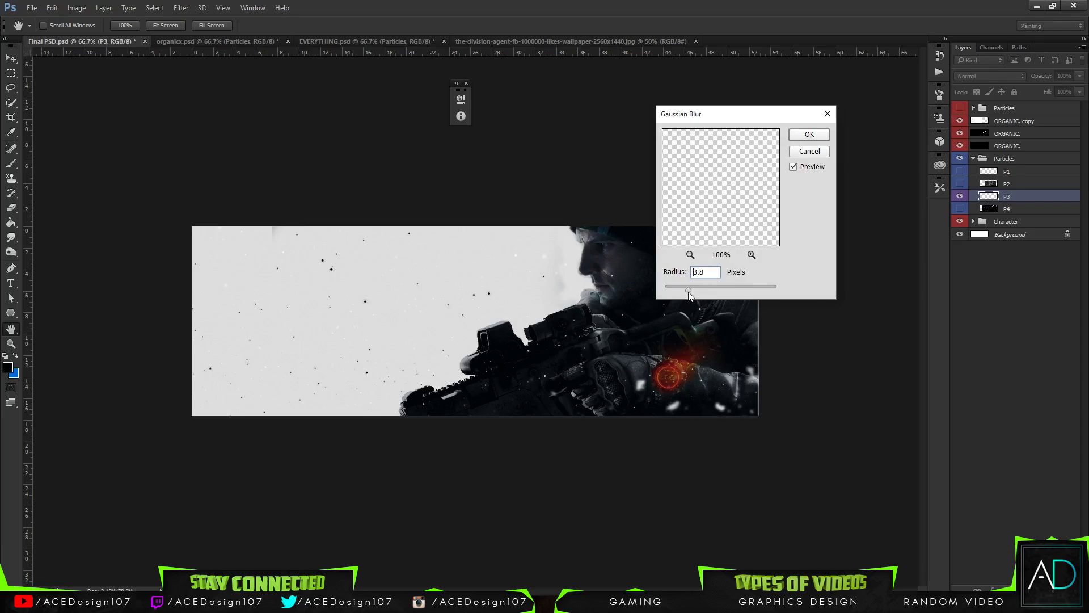
click(823, 137)
key(e)
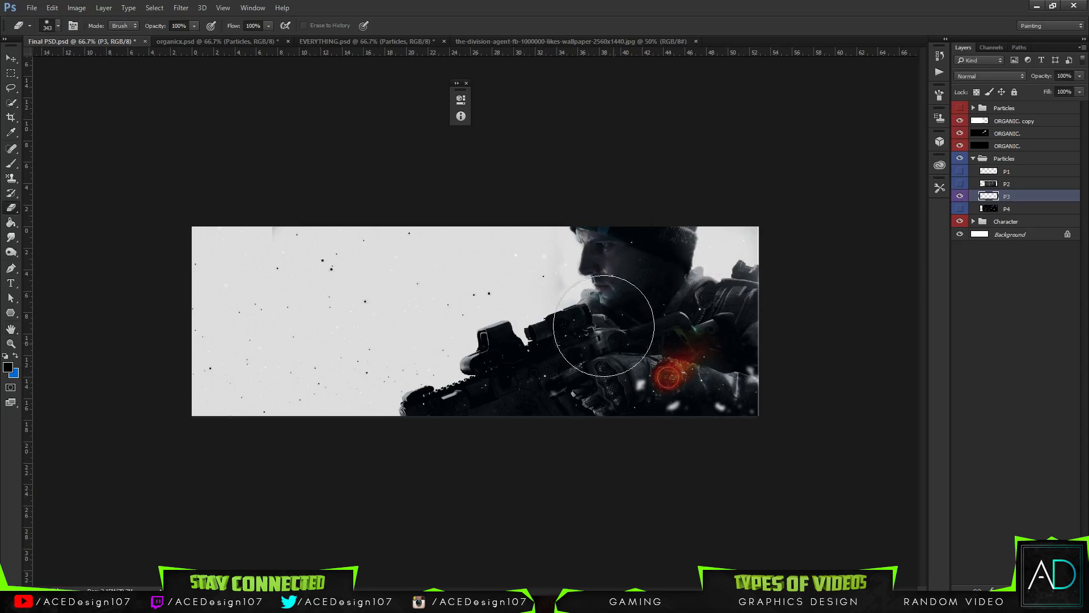
Apply a lighter Gaussian Blur of about 1.8 pixels to the P3 particle layer.
click(181, 8)
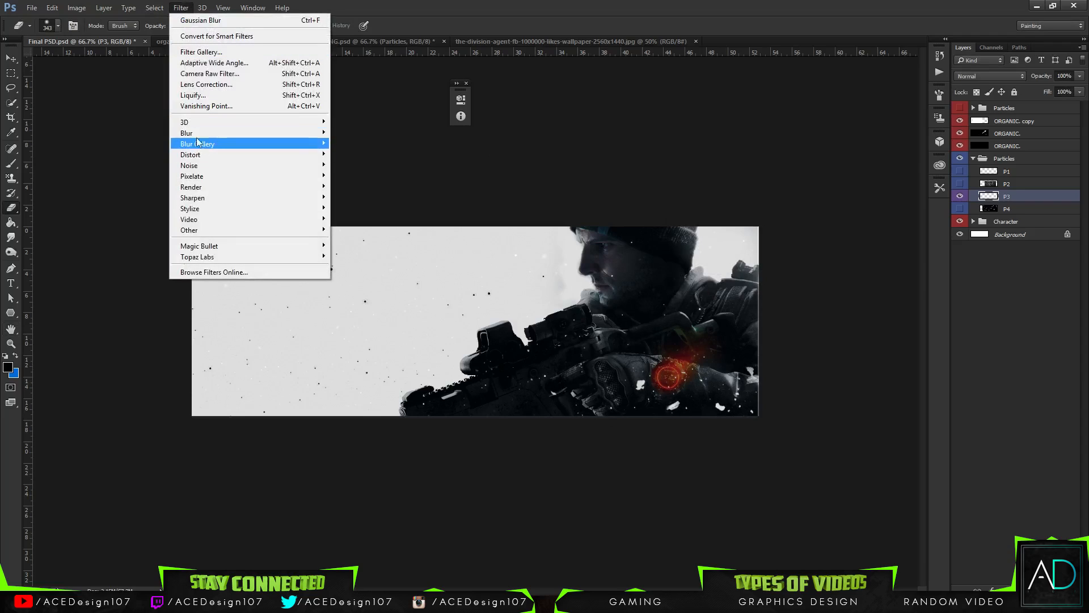
mouse_move(197, 133)
click(360, 175)
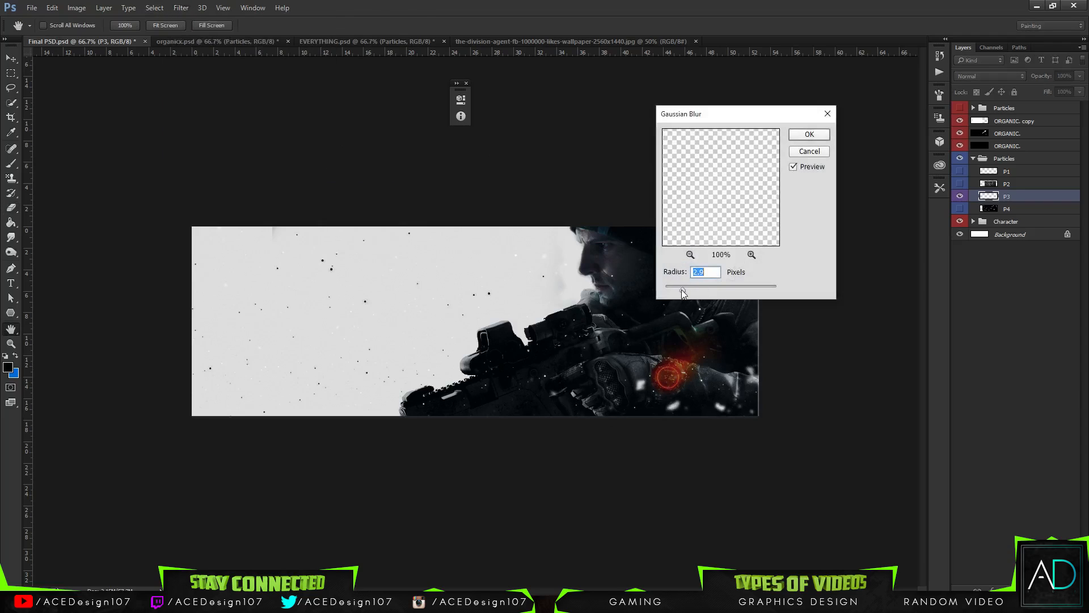
drag(682, 289, 675, 291)
click(793, 151)
key(e)
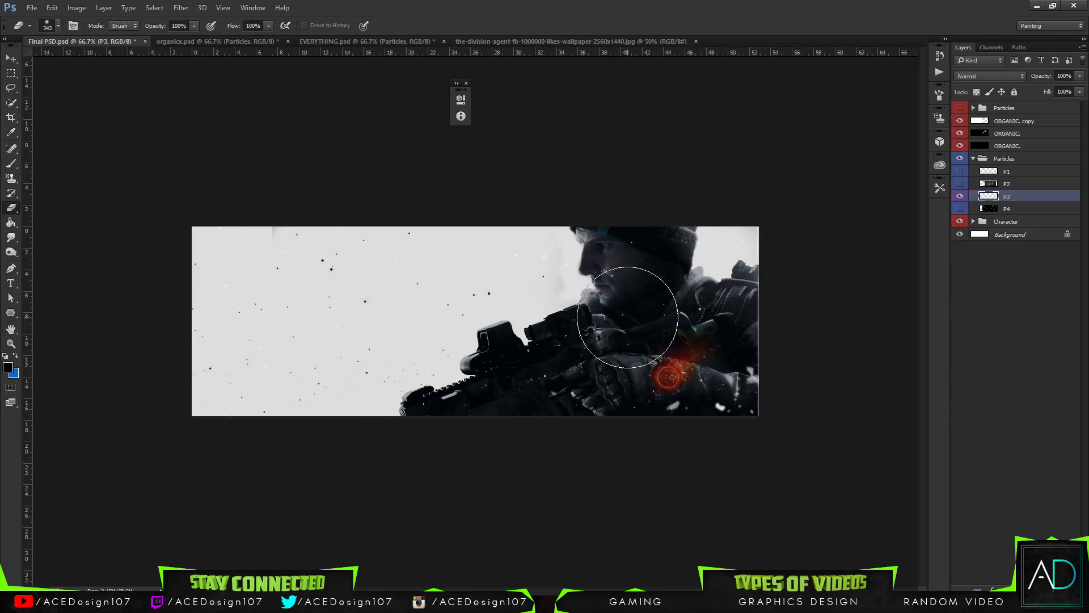
Duplicate the P3 particle layer in place to strengthen the particles over the soldier.
scroll(695, 207, up, 2)
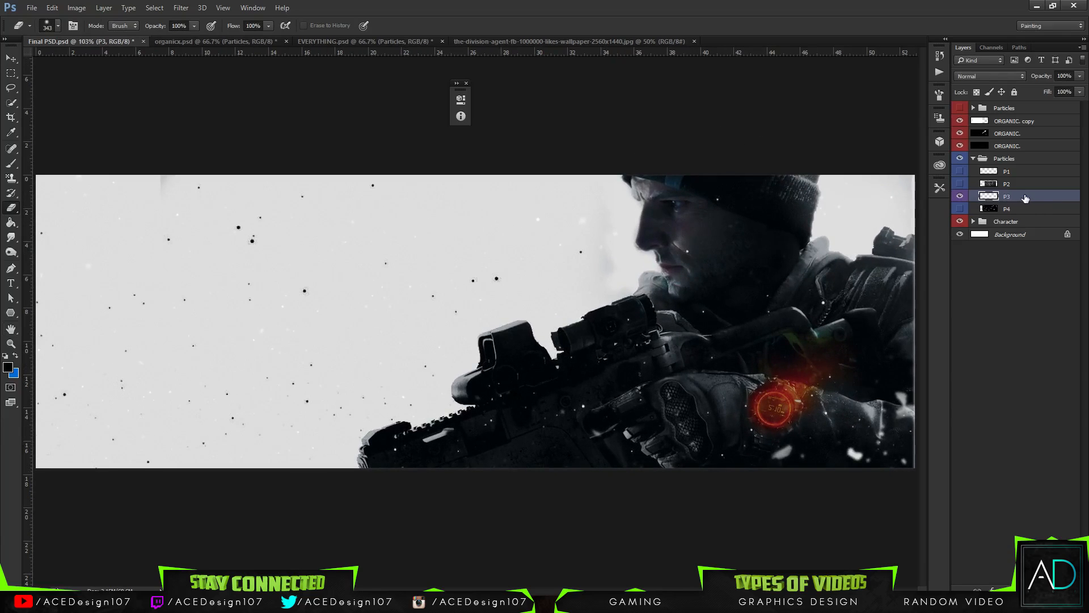
key(ctrl+j)
key(ctrl+t)
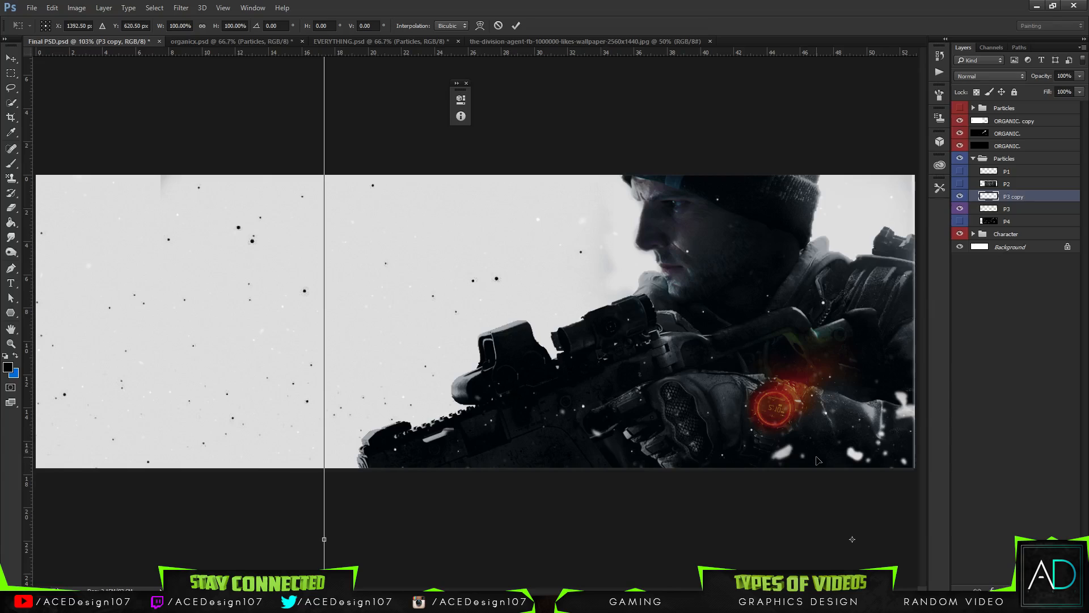
key(Return)
Try adding another duplicate of P3 copy and shifting its particles over the soldier's face and rifle.
key(ctrl+j)
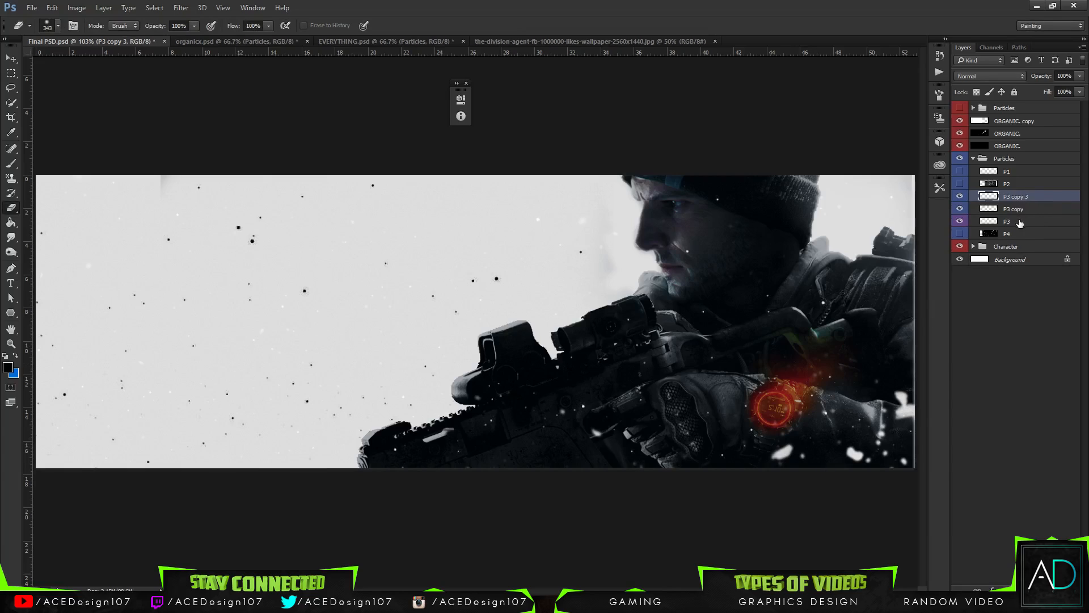
key(ctrl+z)
key(ctrl+j)
key(ctrl+t)
drag(719, 376, 331, 271)
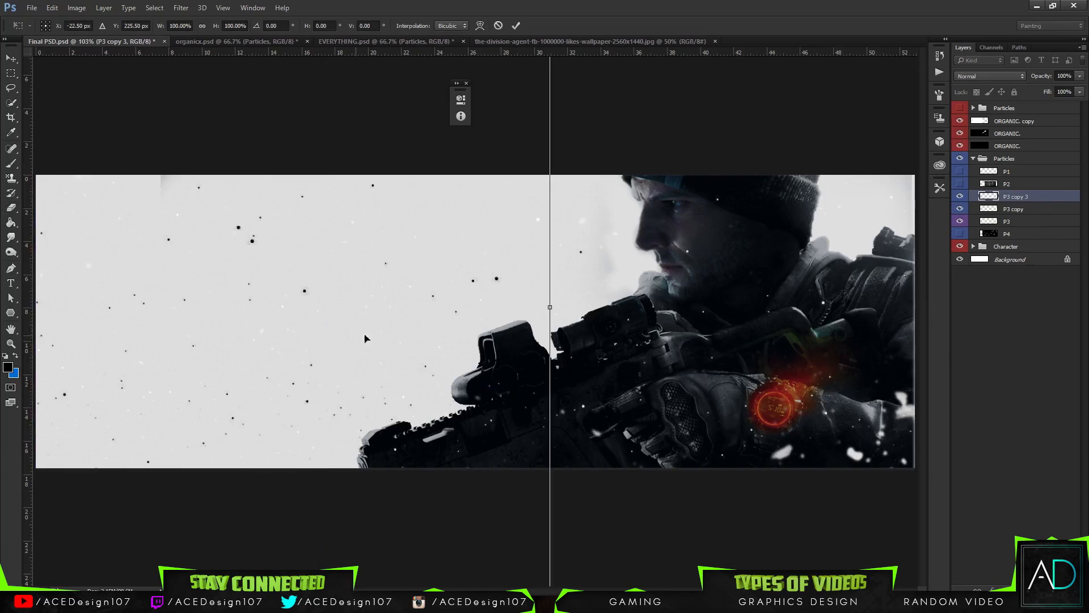
mouse_move(363, 337)
mouse_down()
mouse_move(691, 236)
mouse_move(693, 245)
mouse_up()
key(Return)
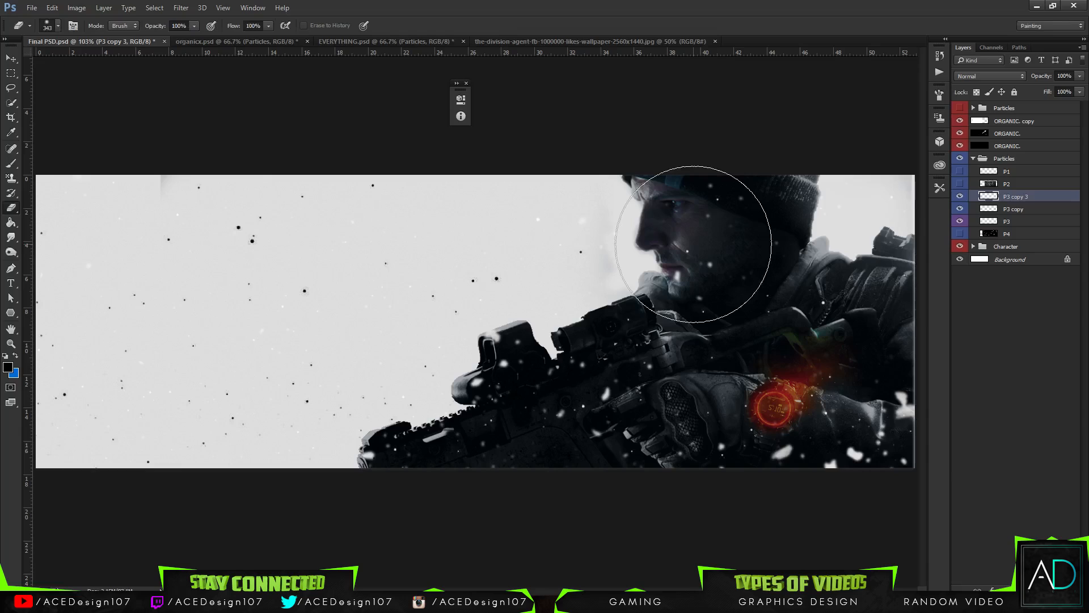
key(ctrl+z)
Bring the Particles group from EVERYTHING.psd into Final PSD.psd, directly above the P3 copy layer.
click(610, 42)
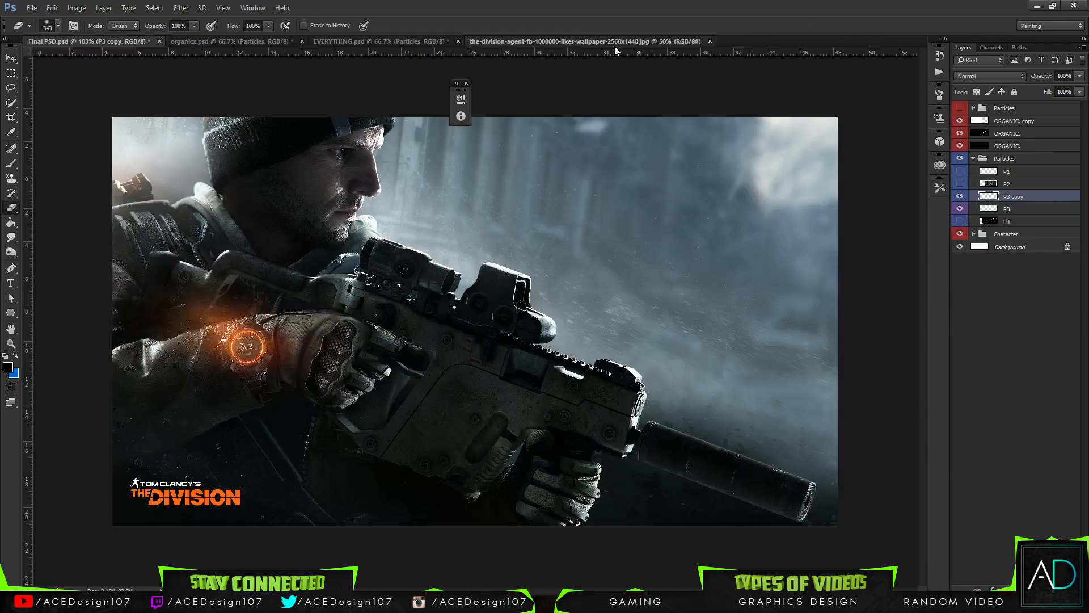
click(196, 43)
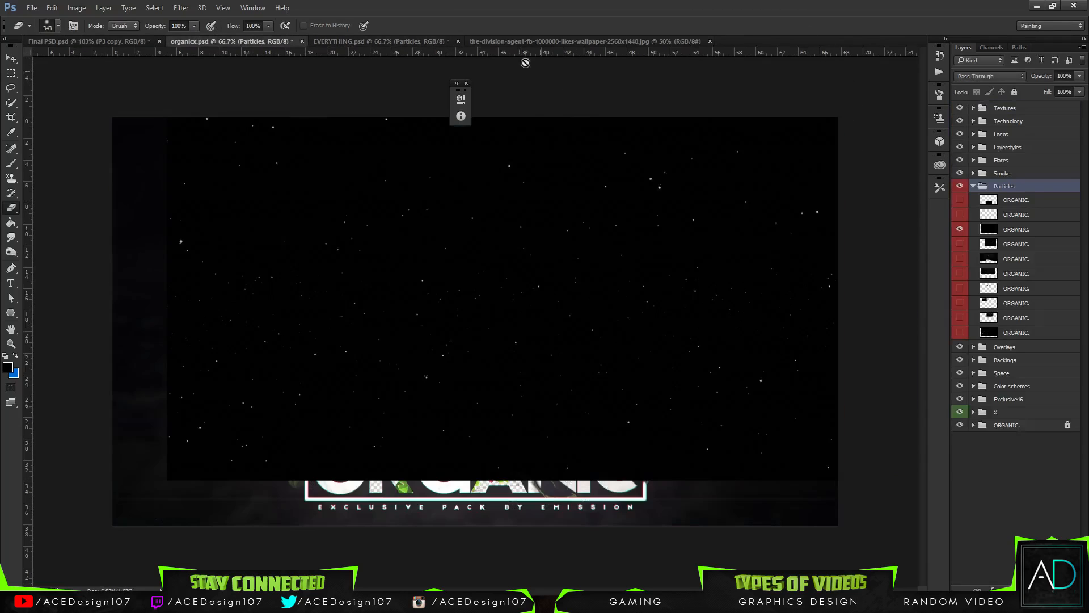
click(382, 41)
click(1005, 270)
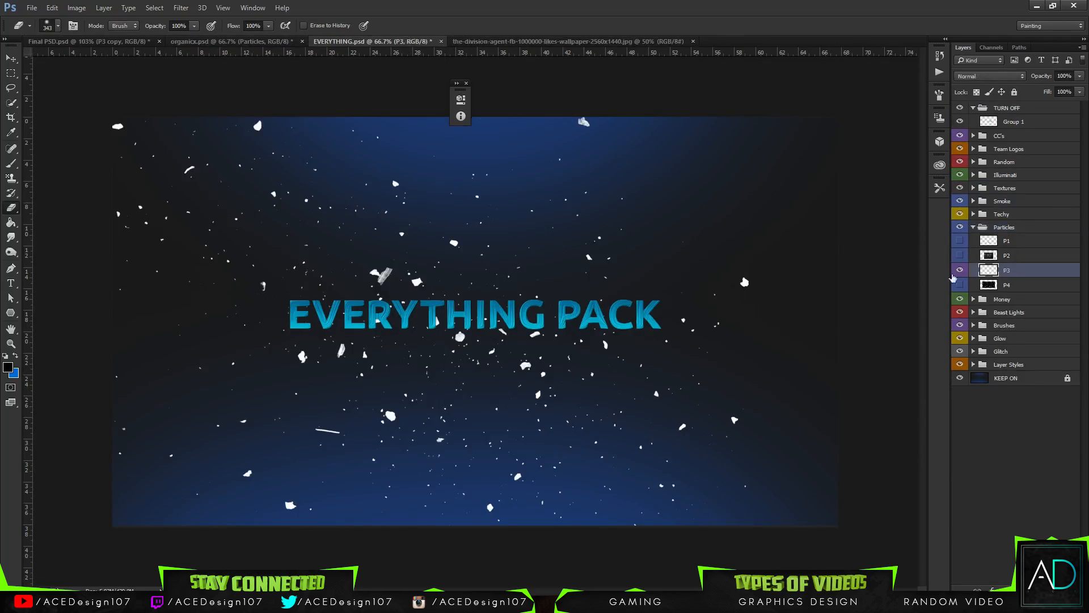
key(v)
click(388, 420)
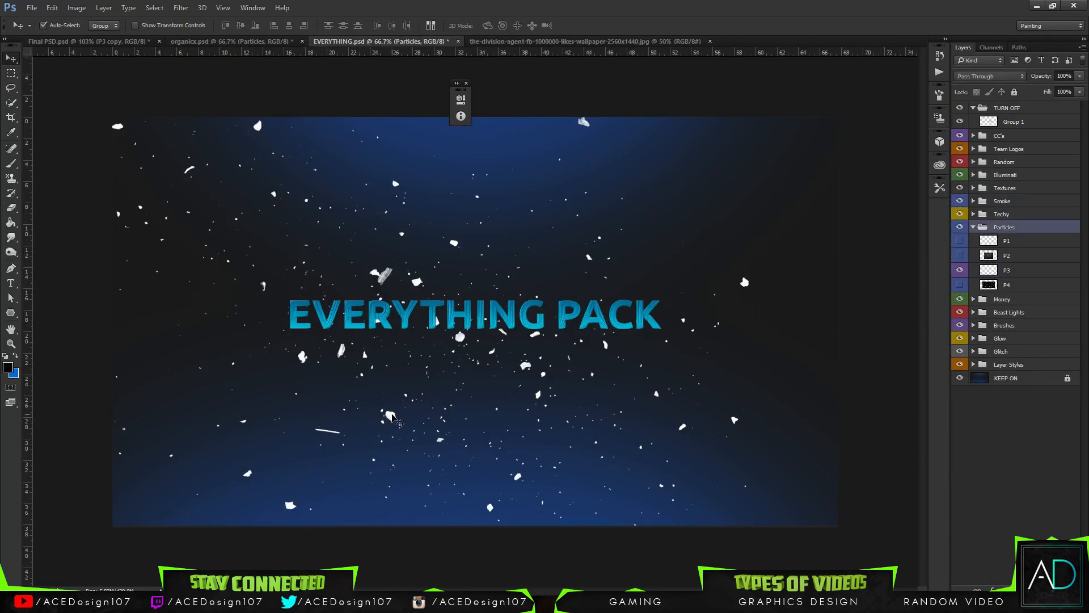
drag(399, 424, 961, 275)
Move the P3 layer of the newly added Particles group over the empty white area in front of the soldier.
click(1030, 236)
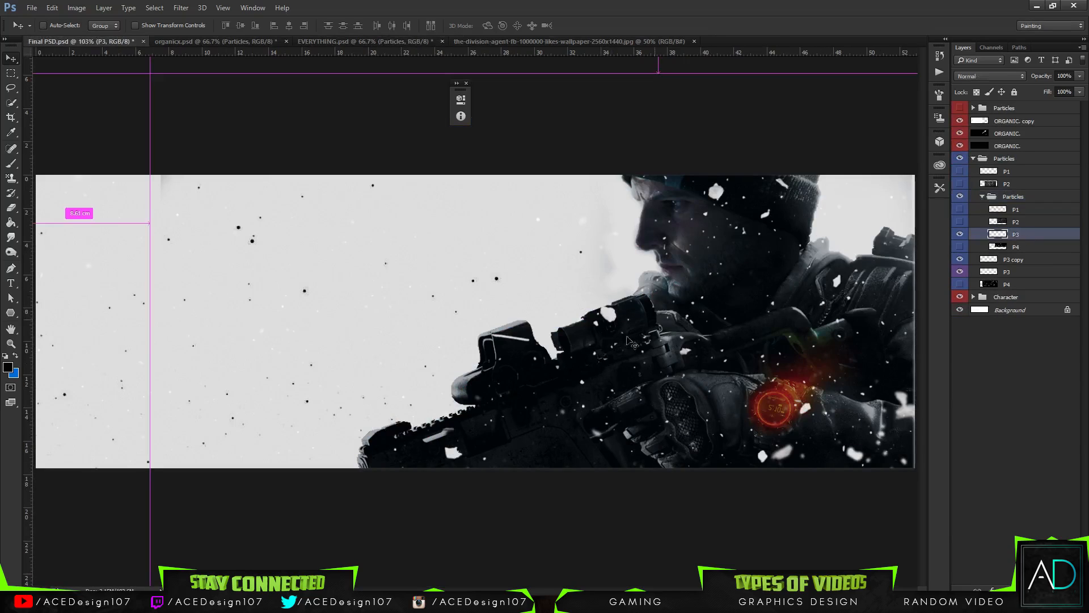
key(ctrl+t)
drag(655, 322, 195, 295)
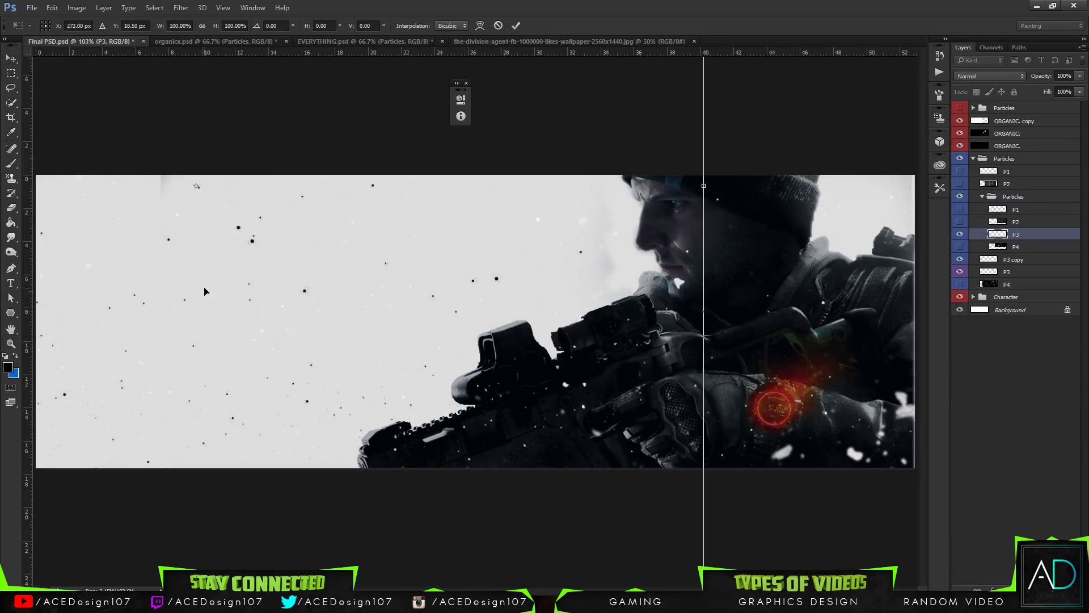
key(Return)
Add a black Color Overlay to the newly added P3 layer, with Normal blend mode and 100% opacity.
right_click(1016, 234)
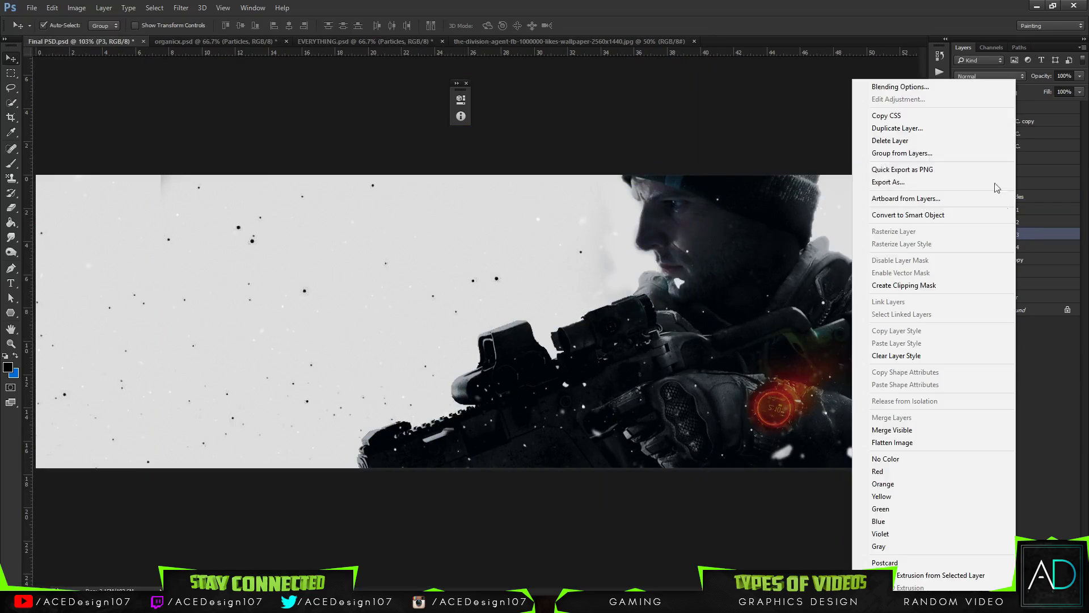
click(926, 88)
click(182, 413)
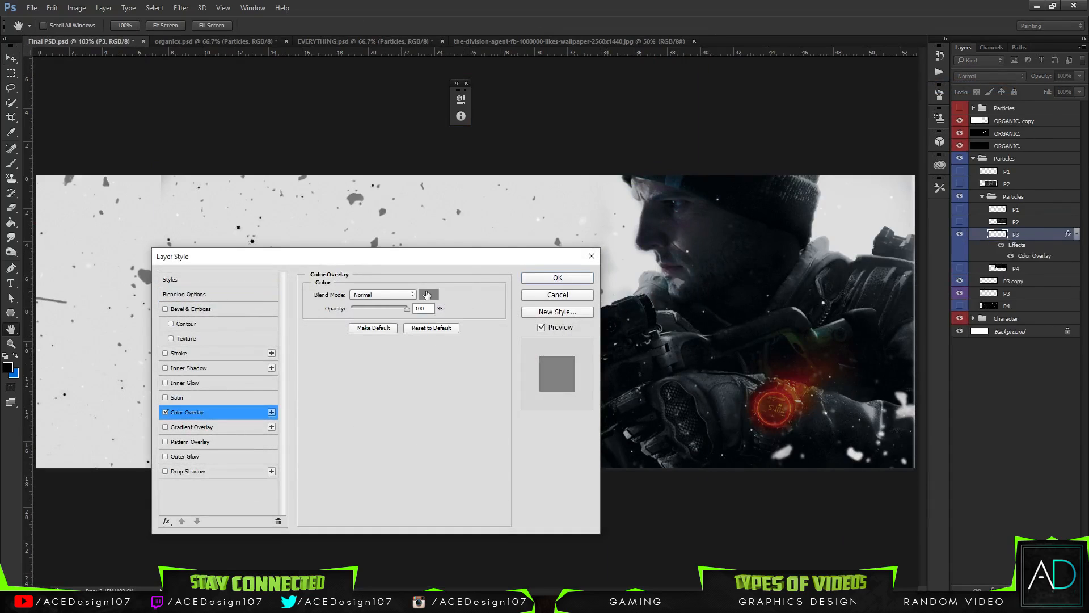
click(427, 295)
click(290, 306)
click(549, 157)
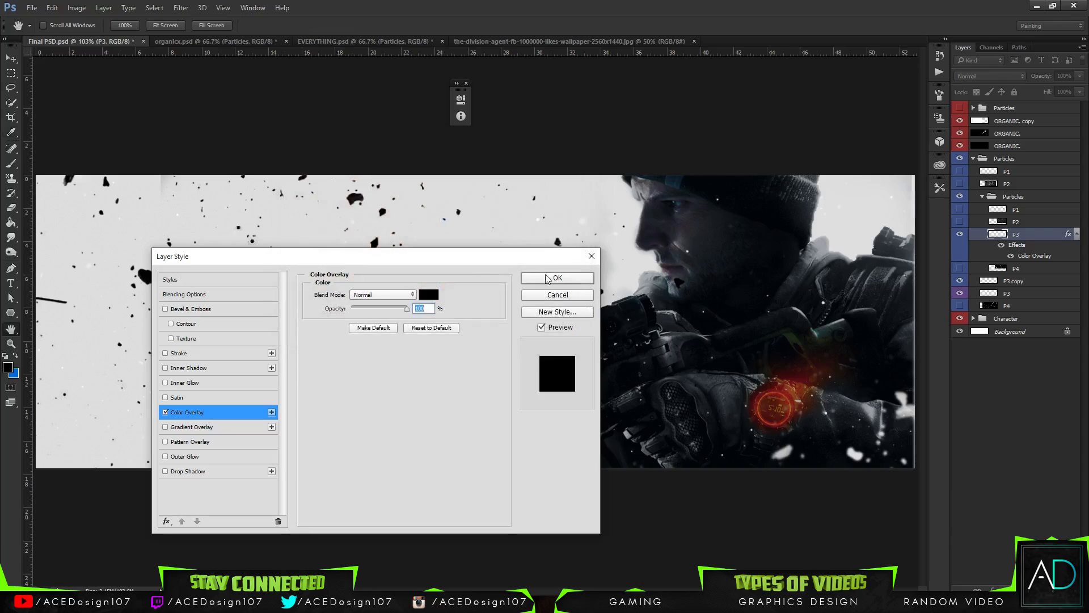
click(549, 277)
Shift the black P3 particles down and left so they fill the lower part of the white area.
drag(343, 195, 326, 305)
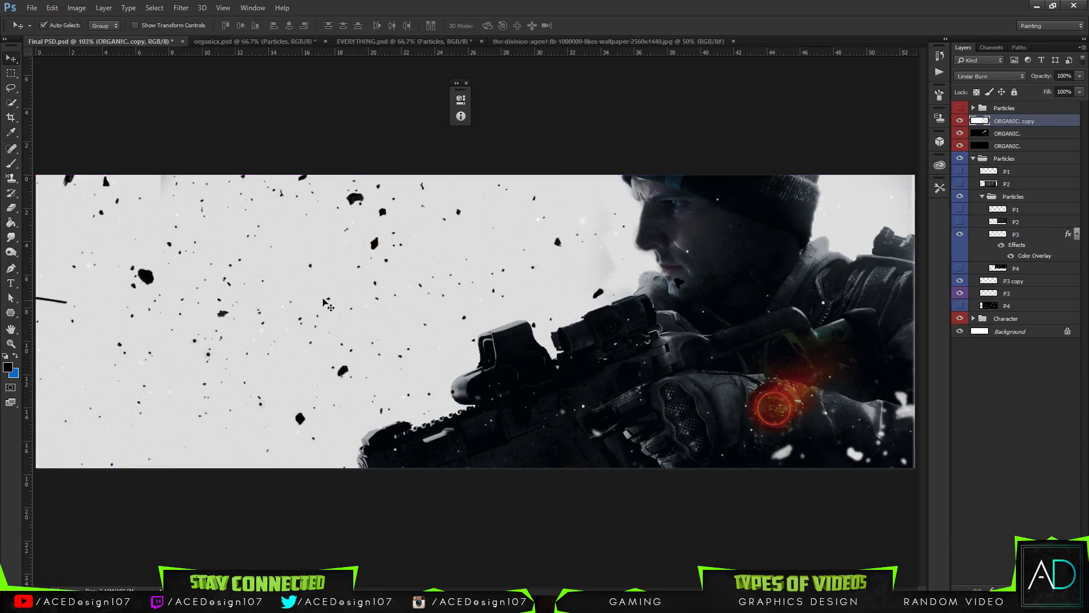
click(1023, 295)
click(1038, 235)
key(ctrl+t)
drag(329, 309, 261, 405)
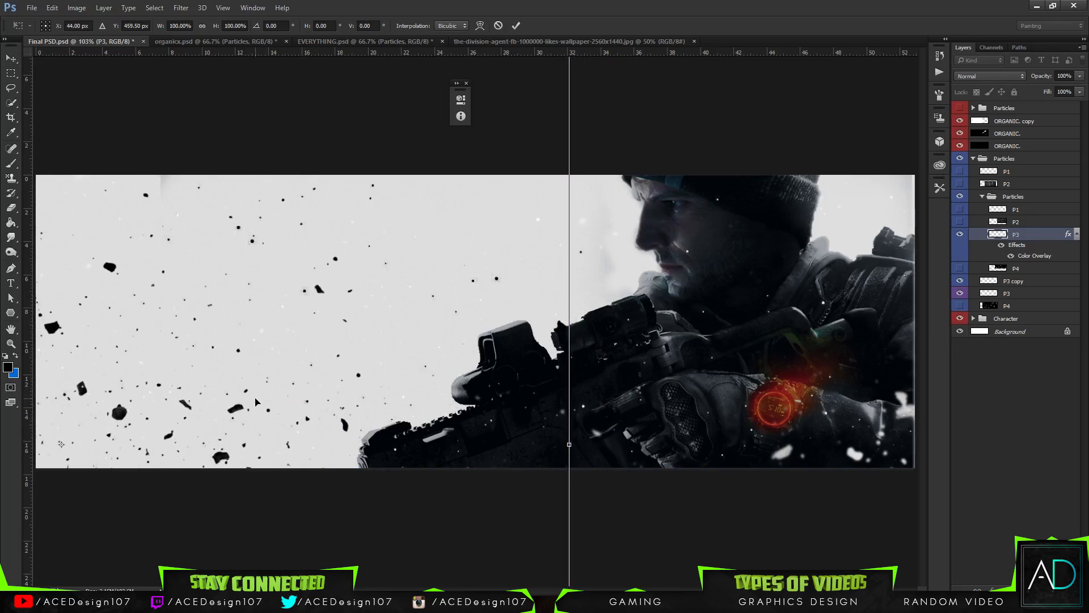
key(Return)
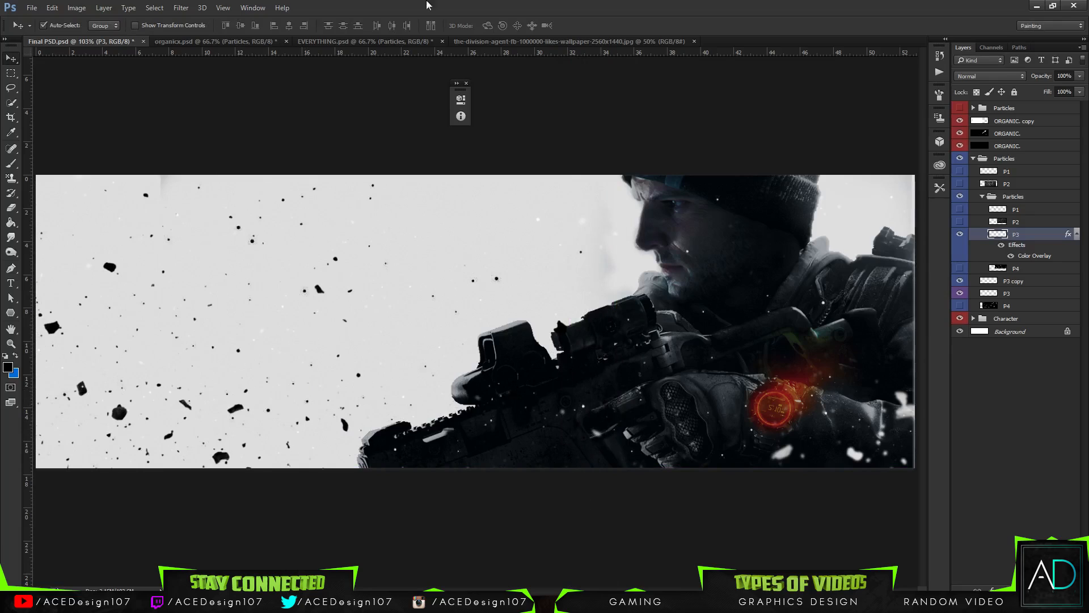
Apply a Gaussian Blur to the black P3 particle layer.
click(181, 8)
mouse_move(187, 133)
click(353, 176)
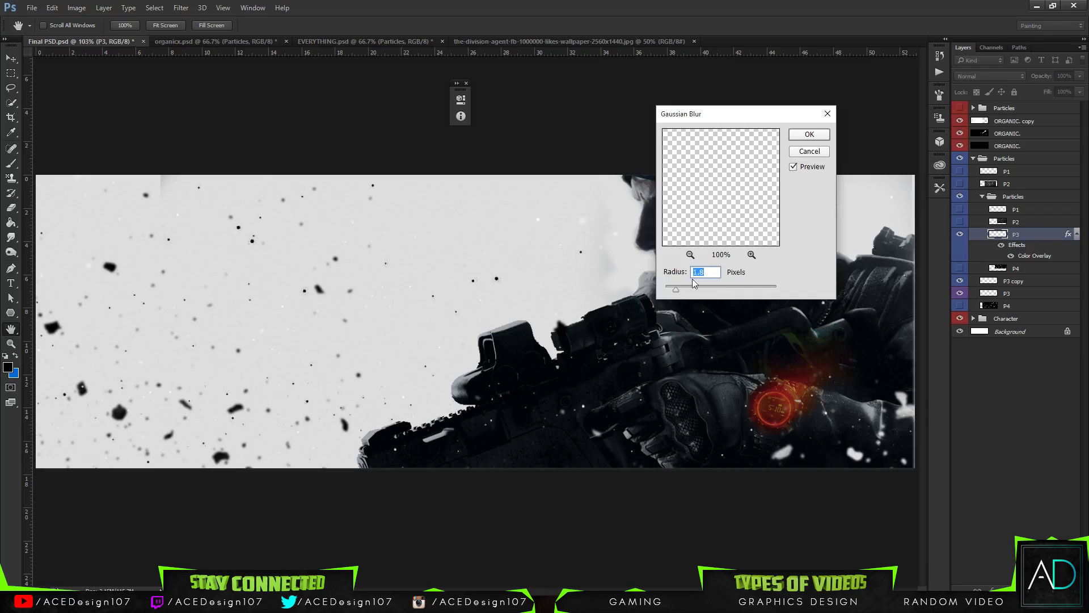
drag(677, 289, 688, 291)
click(810, 134)
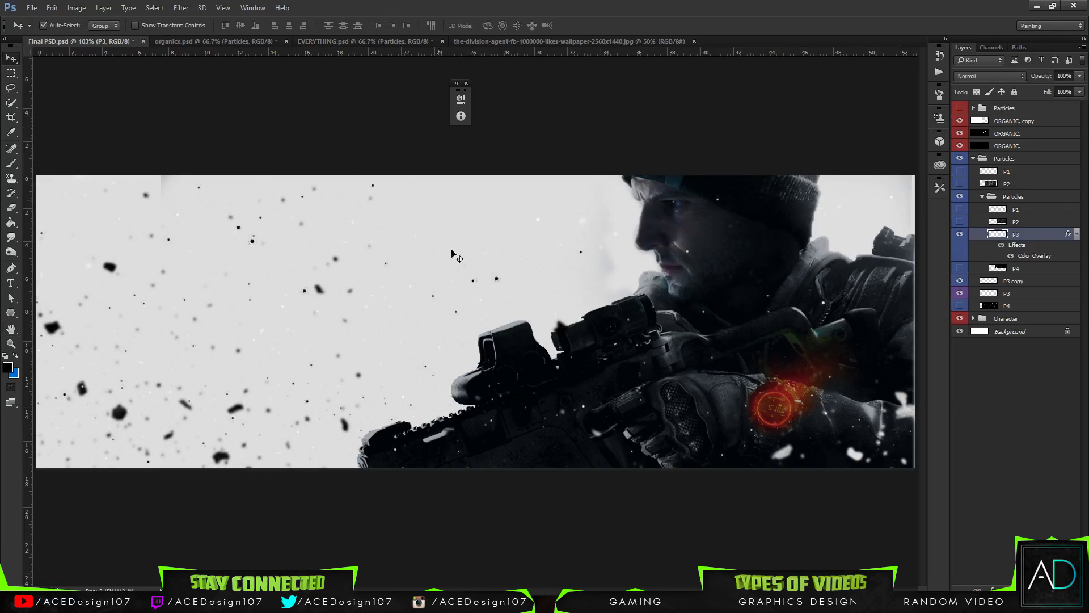
Move the three visible P3 layers out of the Particles group and delete the group, keeping the Character group.
ctrl+click(1015, 296)
ctrl+click(1015, 281)
drag(1015, 281, 1017, 157)
click(1021, 216)
key(Delete)
key(Delete)
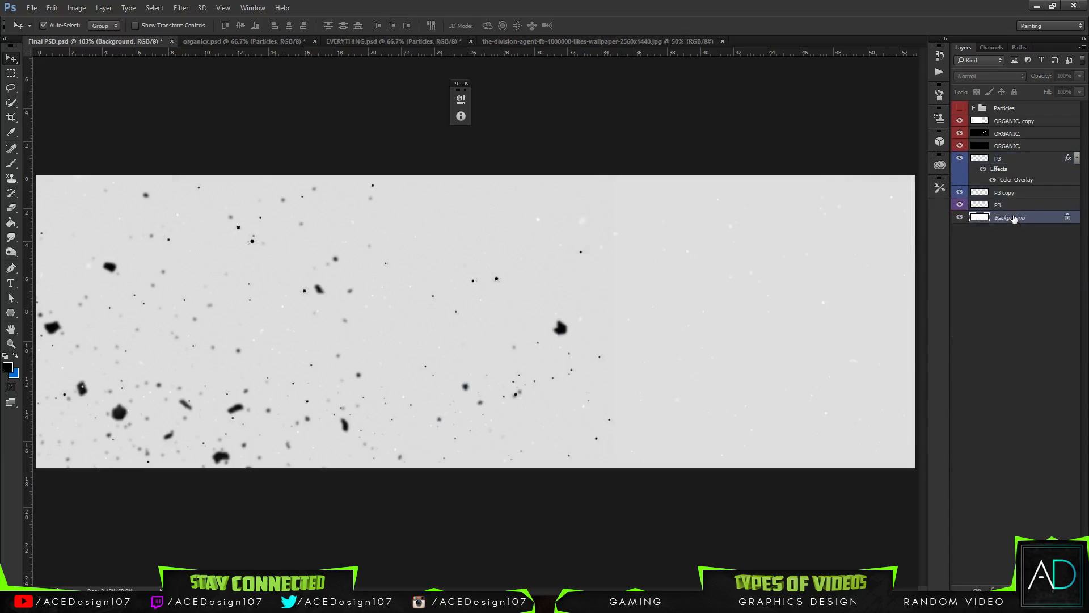
key(ctrl+z)
click(1014, 193)
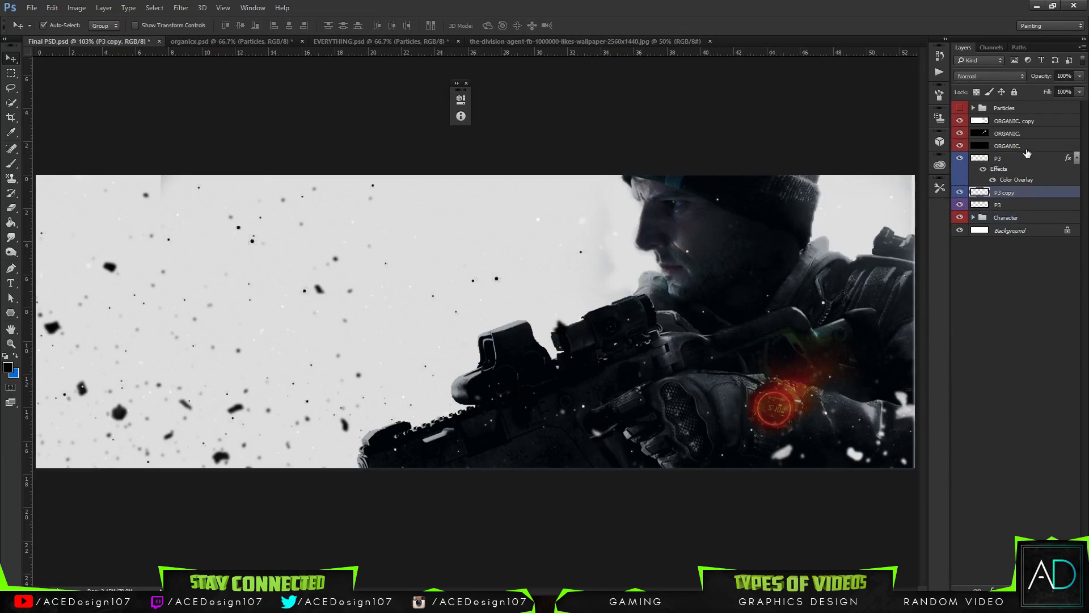
Erase the upper-left area of the two ORGANIC. layers below ORGANIC. copy with the soft 343 px eraser.
click(1028, 157)
click(1031, 134)
click(1032, 120)
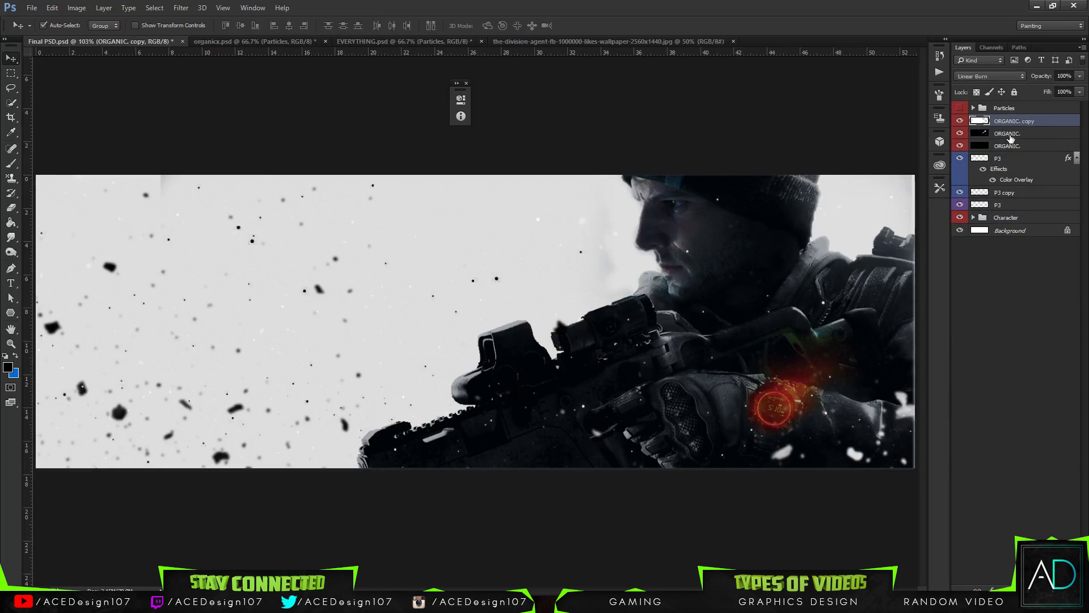
click(1010, 136)
key(e)
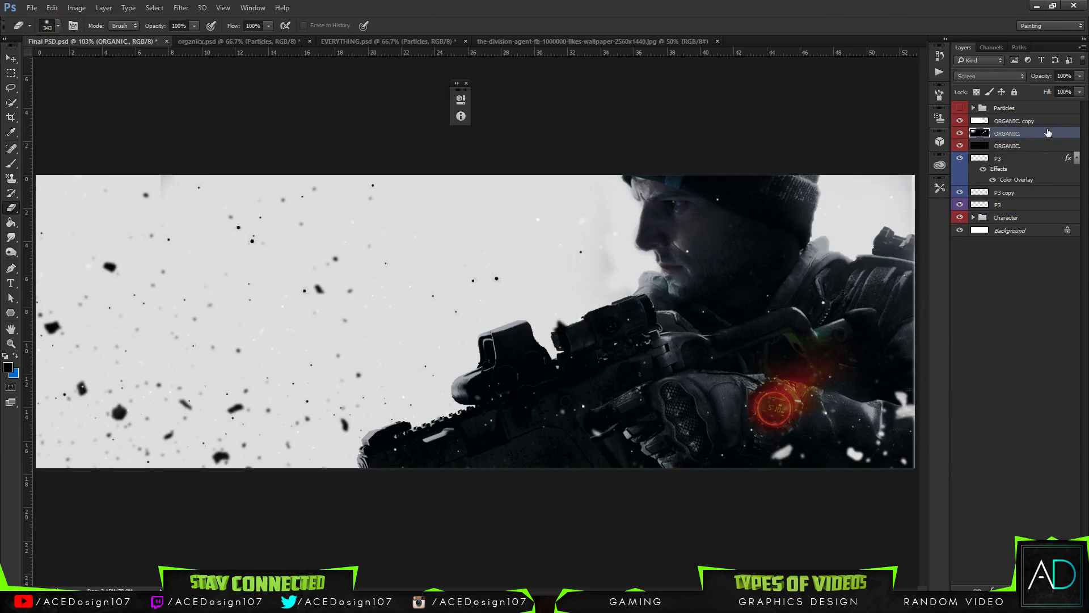
click(1032, 146)
mouse_move(153, 134)
mouse_down()
mouse_move(185, 192)
mouse_move(167, 111)
mouse_move(176, 123)
mouse_move(185, 81)
mouse_move(163, 144)
mouse_move(158, 96)
mouse_move(139, 83)
mouse_move(139, 184)
mouse_move(157, 146)
mouse_up()
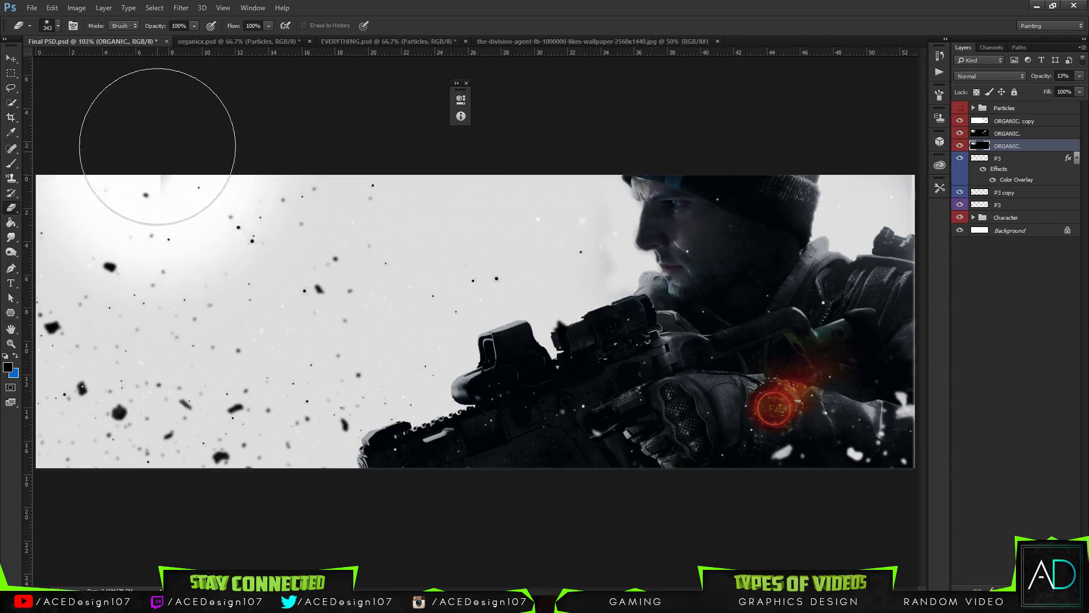
Expand the Character group and erase the leftover edge near the upper-left corner of the Final Character layer.
click(1030, 217)
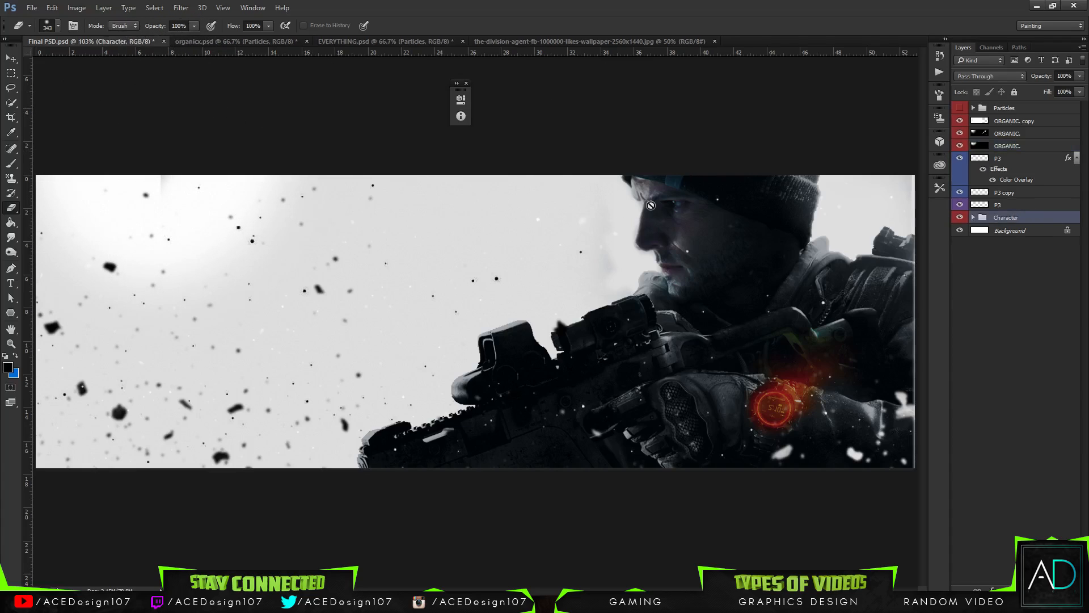
click(974, 218)
click(1021, 231)
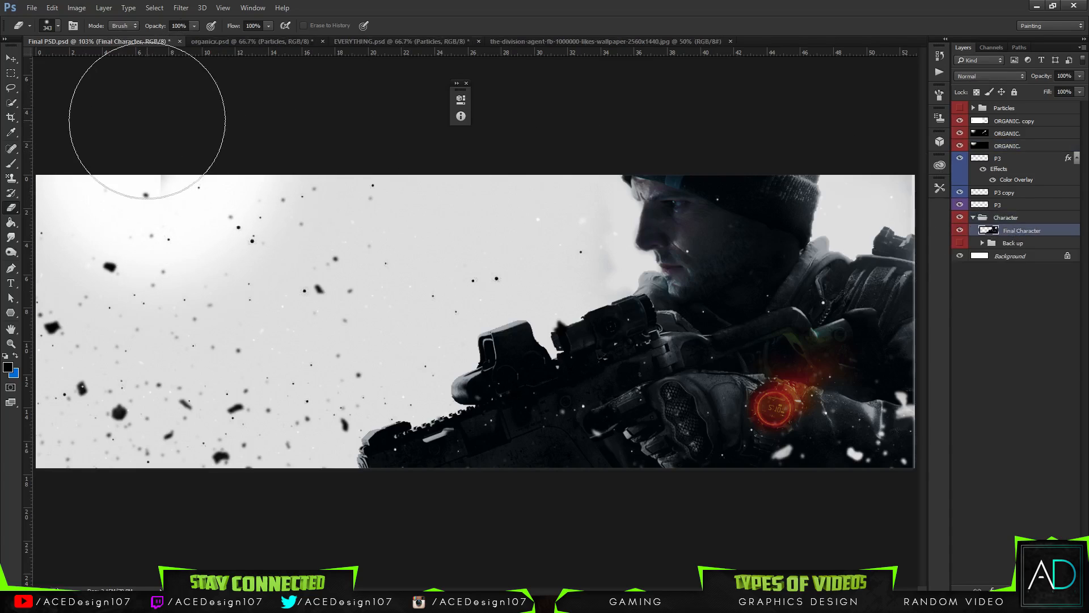
key(v)
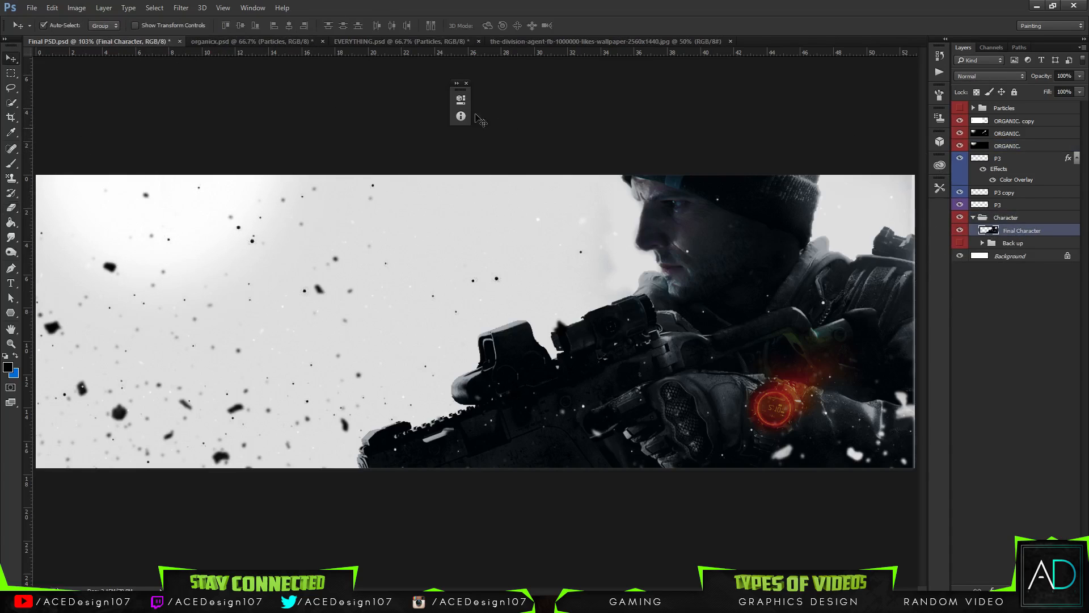
Try to copy the Particles group from the ORGANIC pack document into the Final PSD.psd banner.
click(428, 41)
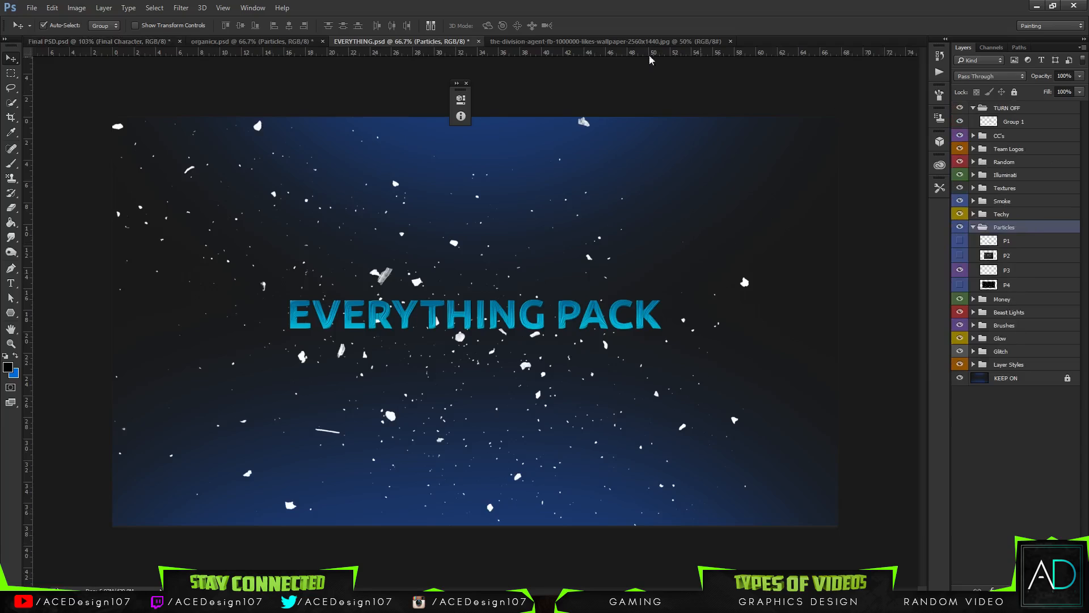
click(315, 42)
click(1007, 244)
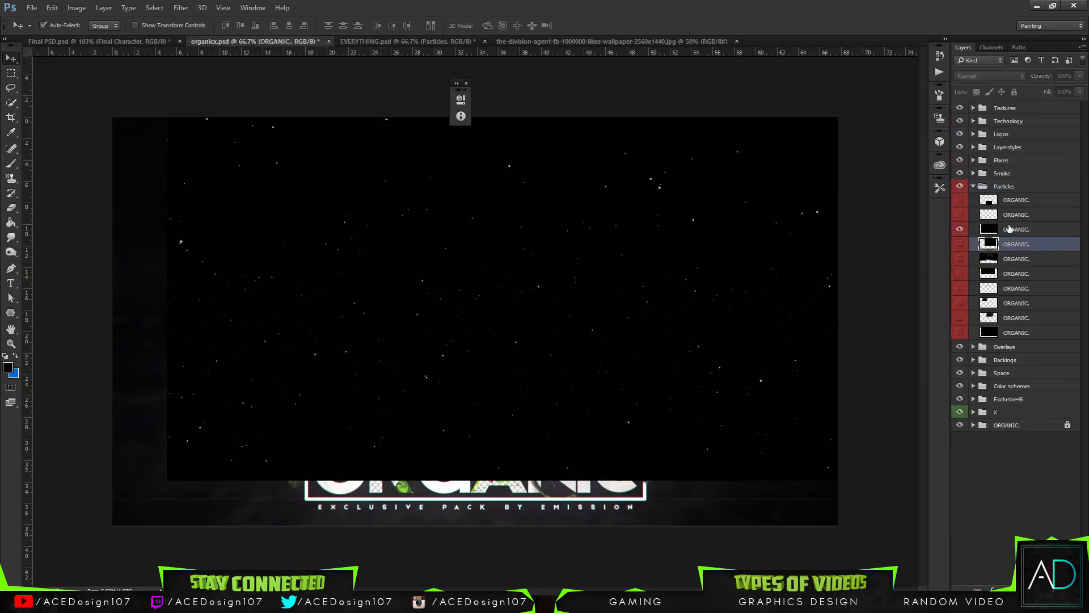
click(1009, 229)
drag(436, 305, 301, 286)
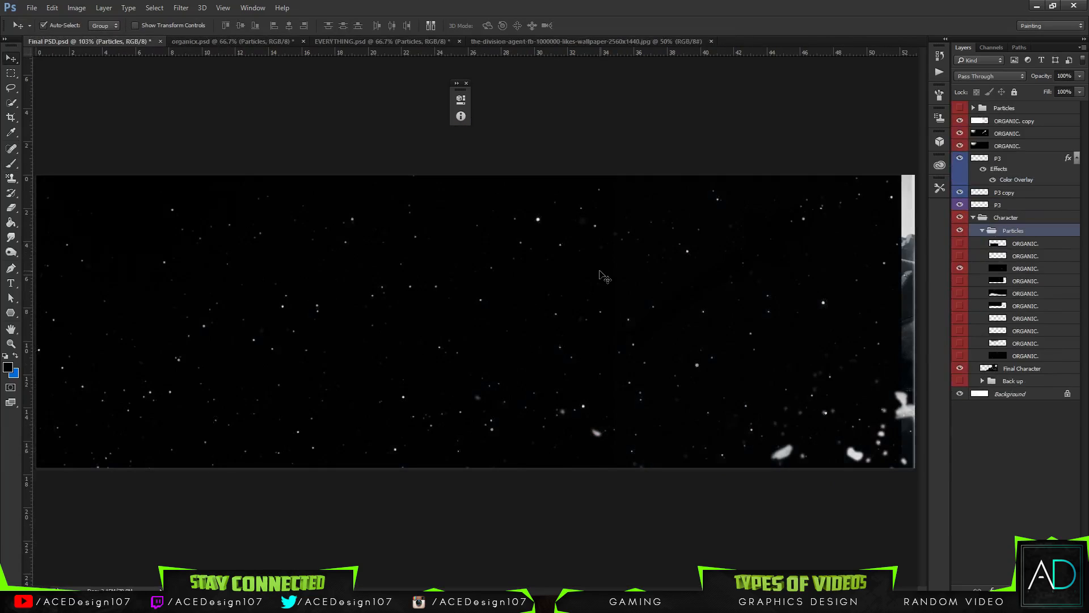
key(ctrl+z)
Duplicate the ORGANIC. copy layer and move the duplicate upward over the banner.
click(1008, 148)
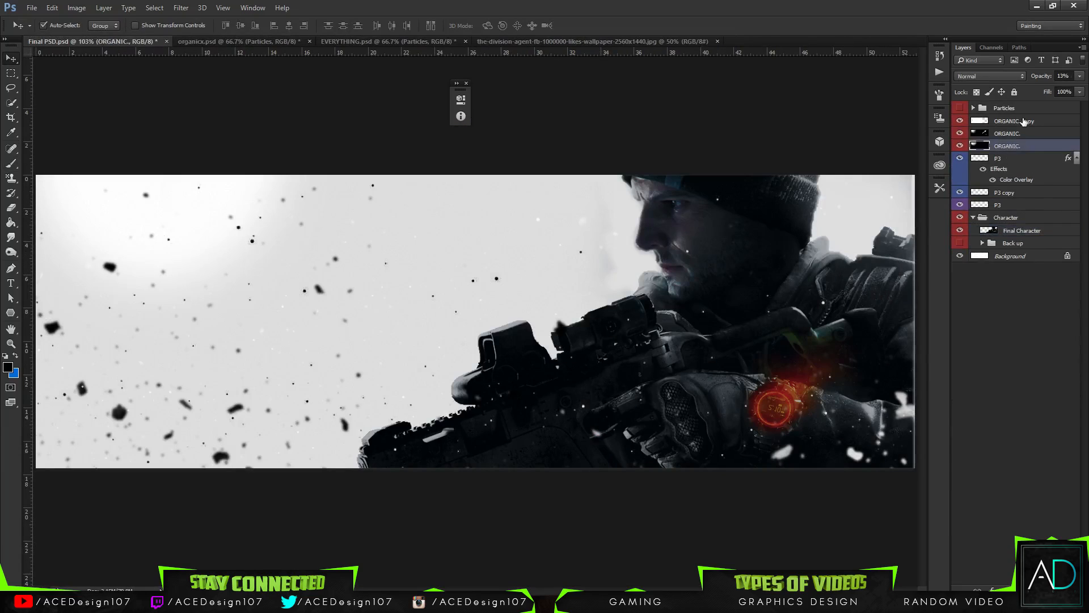
click(1025, 121)
key(ctrl+j)
key(ctrl+t)
drag(439, 408, 430, 260)
key(Return)
Erase the duplicated particle layer over the soldier's face with the soft 343 px eraser.
key(e)
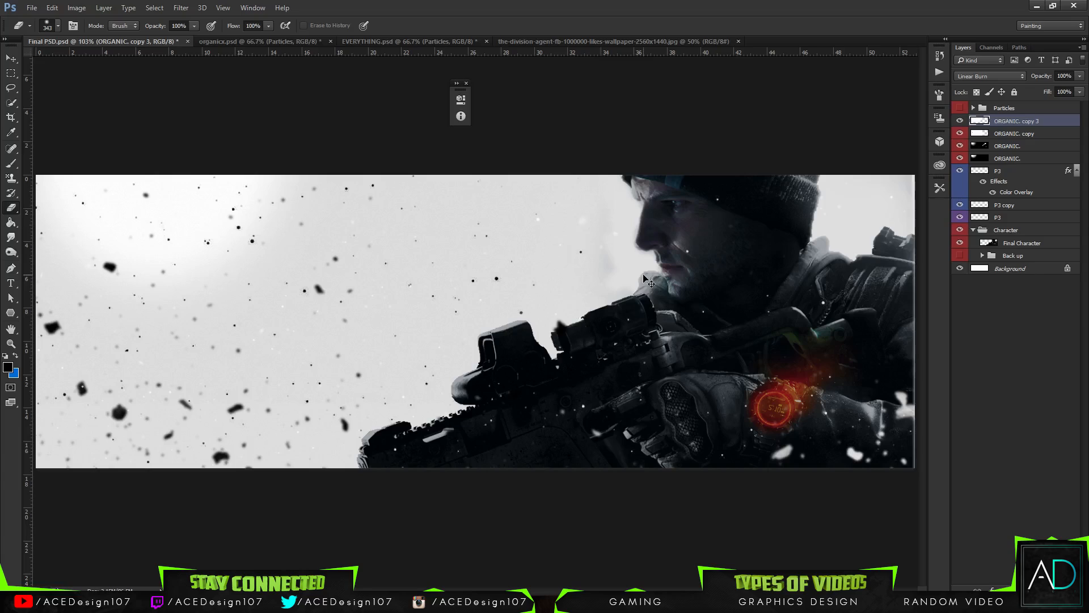
key(ctrl+minus)
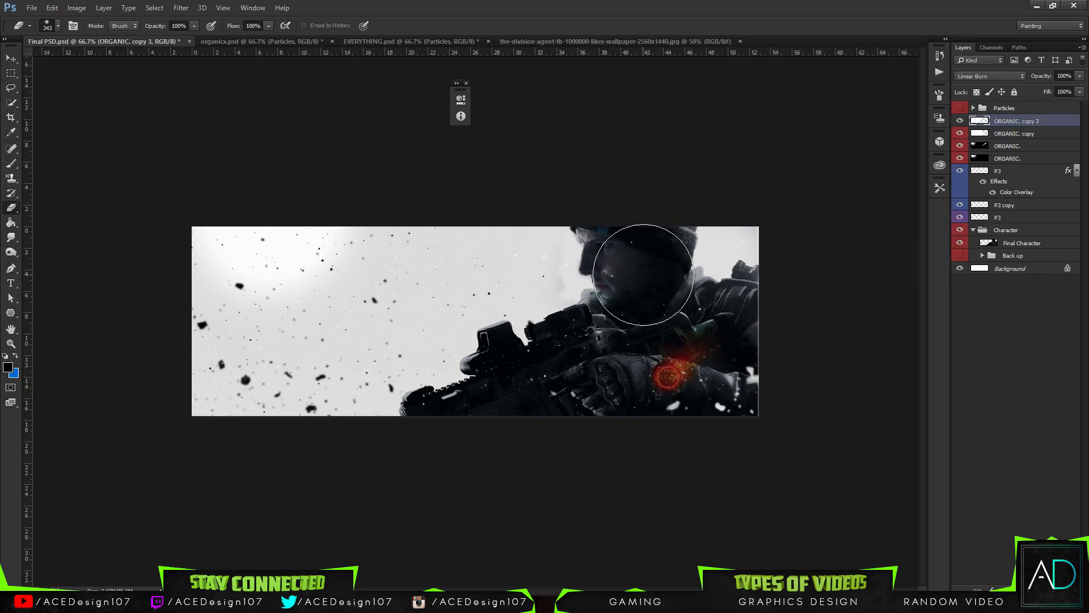
click(643, 275)
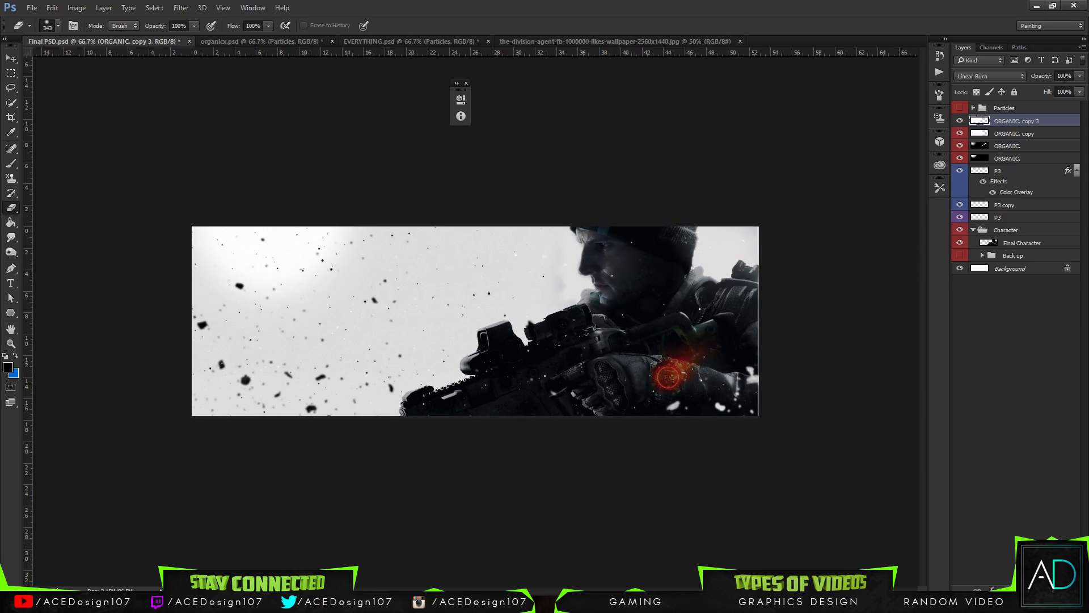
Group all ORGANIC. and P3 layers above the Character group and name the group Particles.
shift+click(1020, 221)
key(ctrl+g)
double_click(1004, 120)
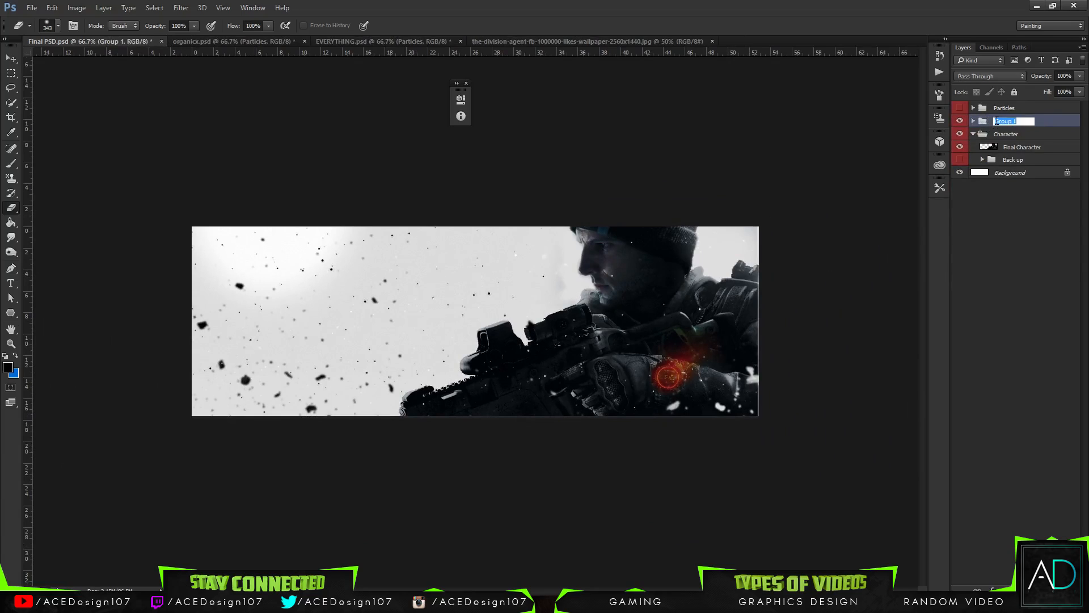
text(Particles)
key(Return)
Compare the banner with the new Particles group, the old Particles group and no particles by switching their visibility.
click(960, 120)
click(960, 120)
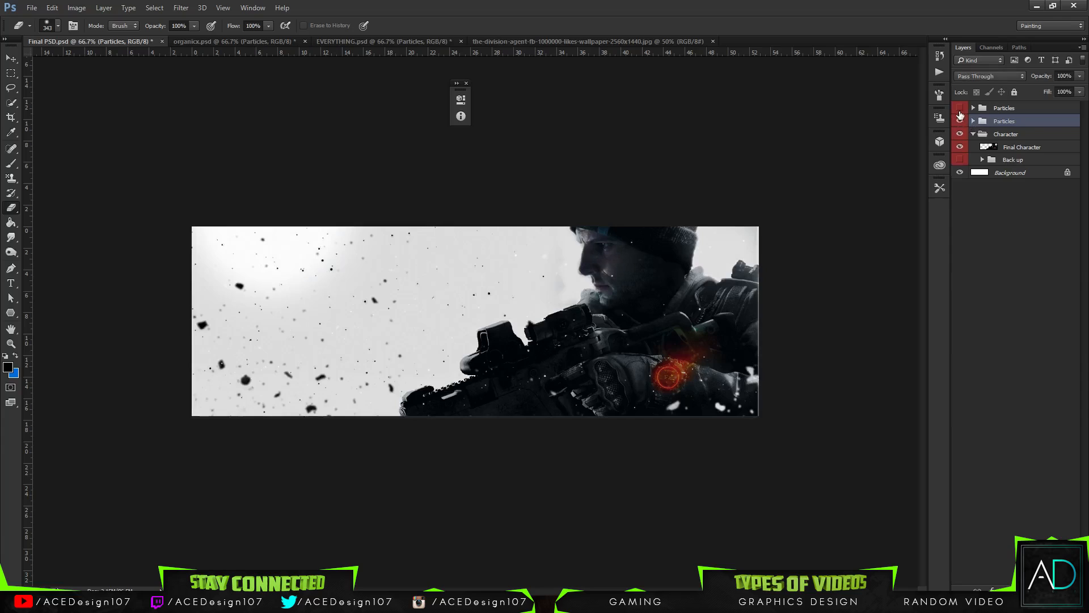
click(960, 121)
click(961, 108)
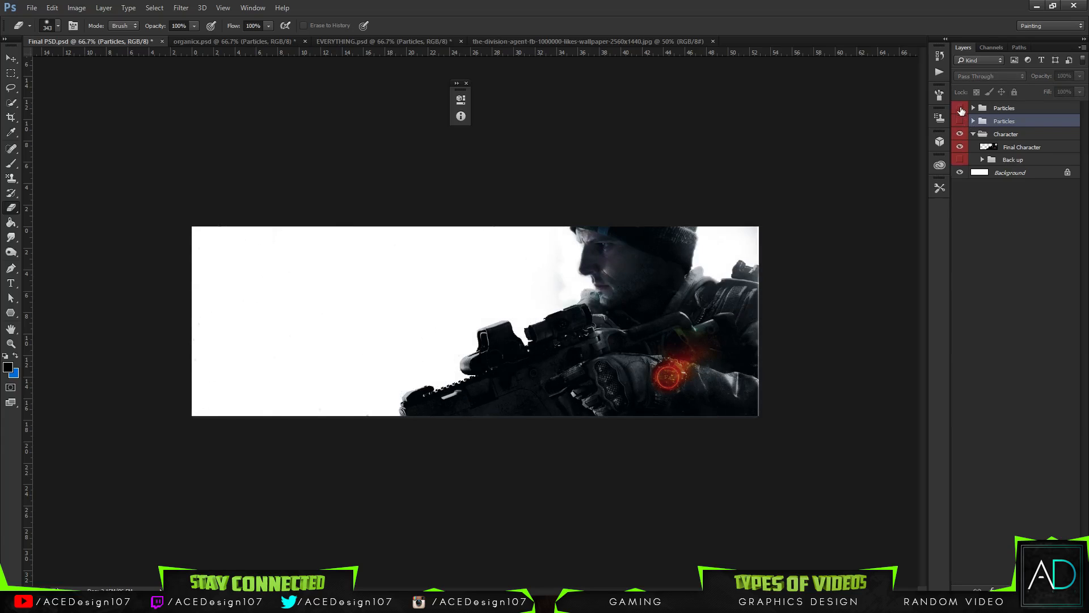
click(960, 108)
click(960, 121)
key(ctrl+0)
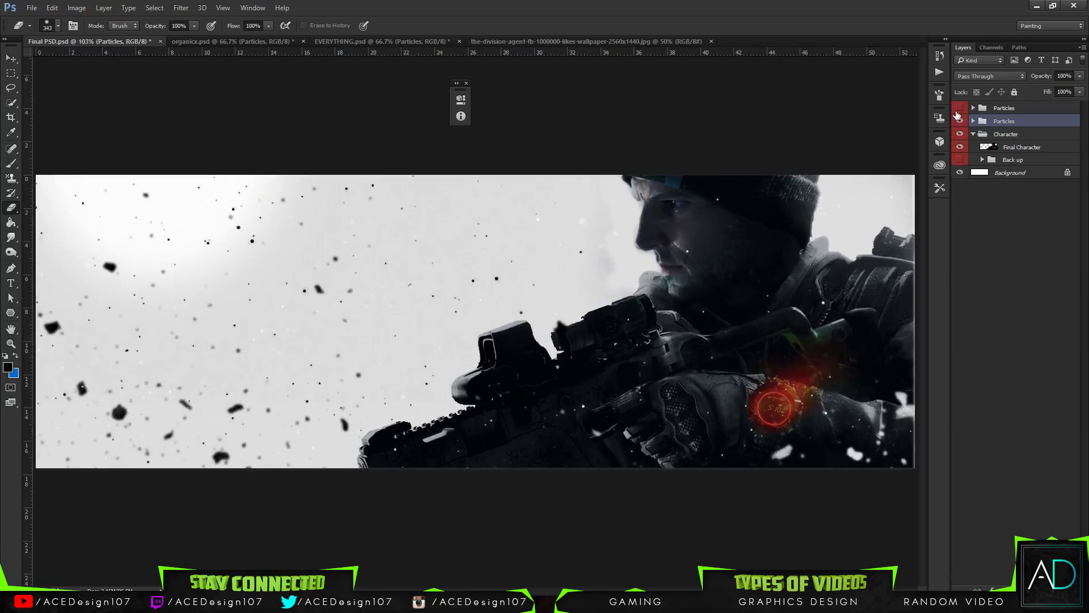
click(960, 120)
click(960, 108)
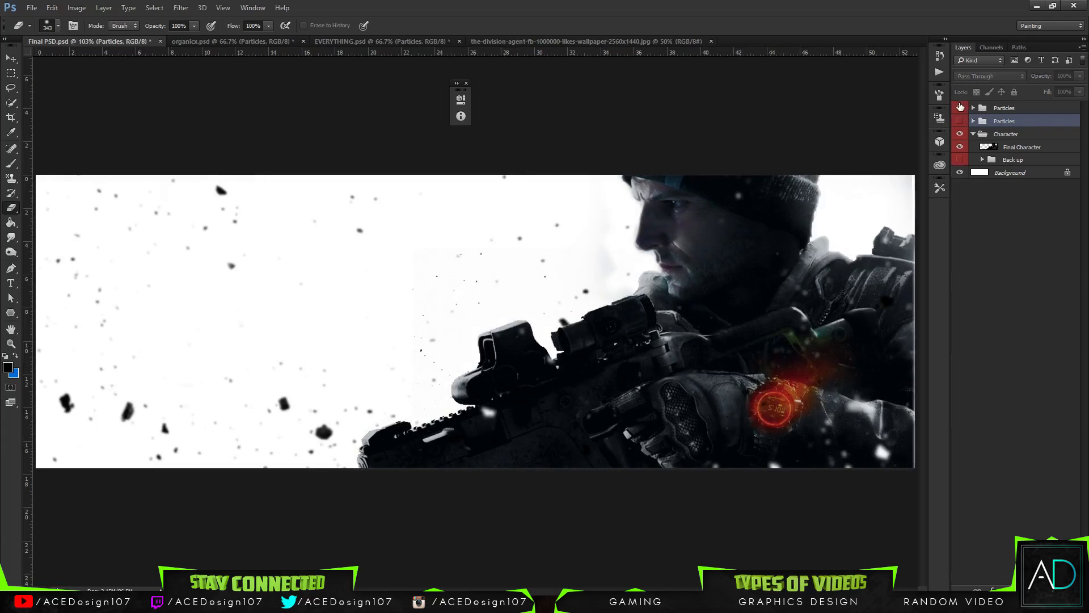
click(960, 108)
click(960, 120)
click(960, 121)
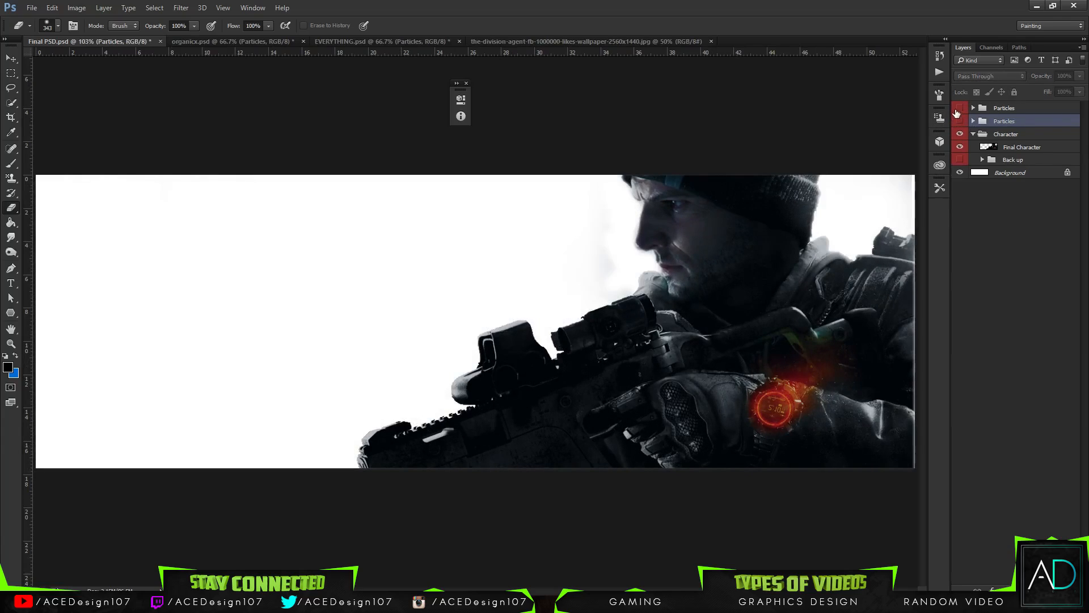
click(961, 108)
click(960, 108)
click(960, 121)
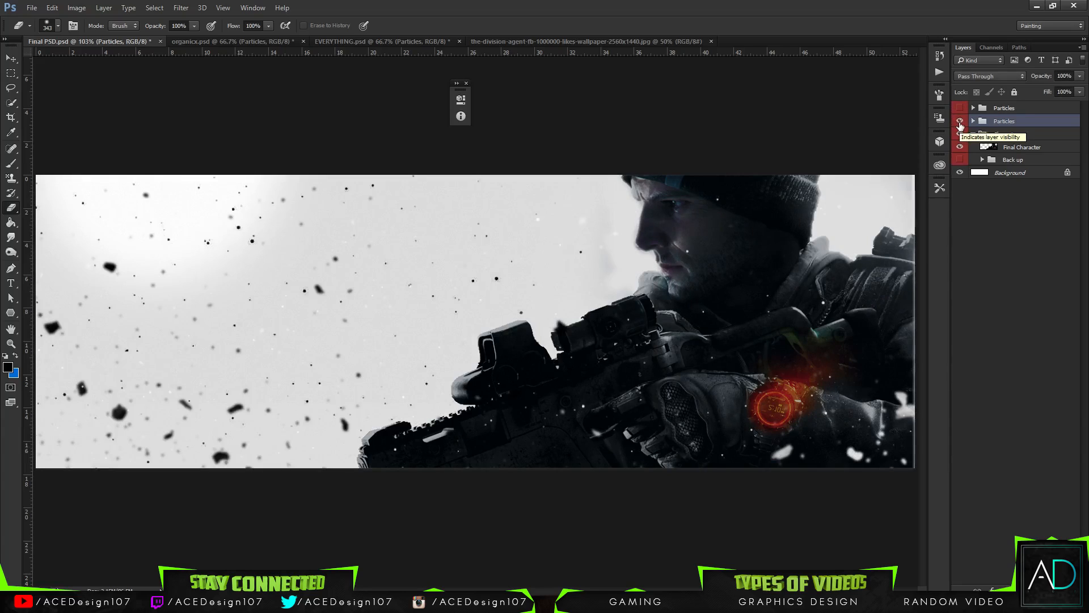
click(960, 121)
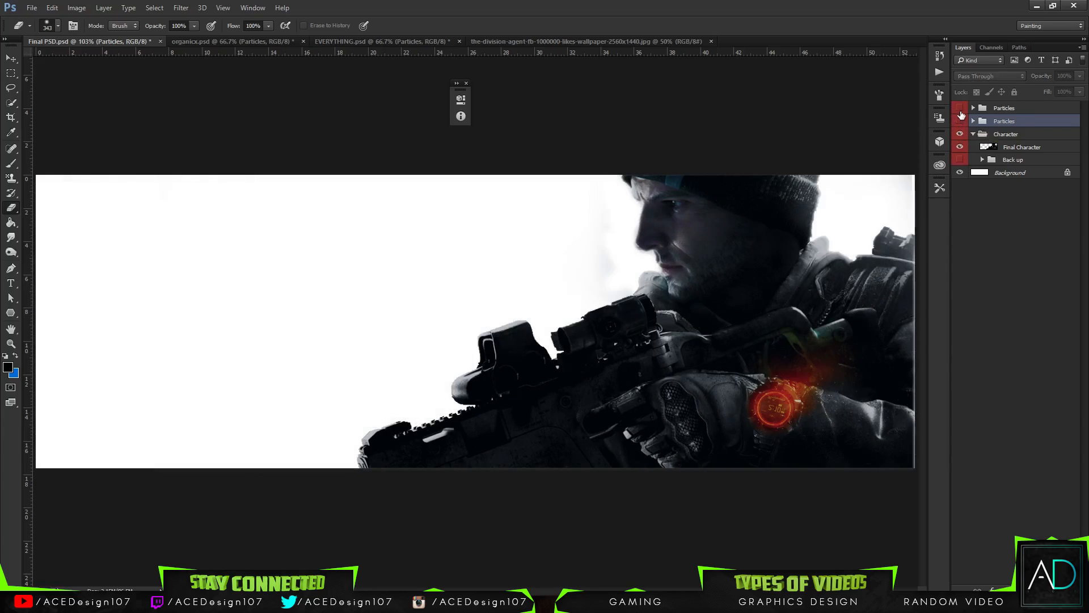
click(960, 121)
click(960, 121)
click(960, 121)
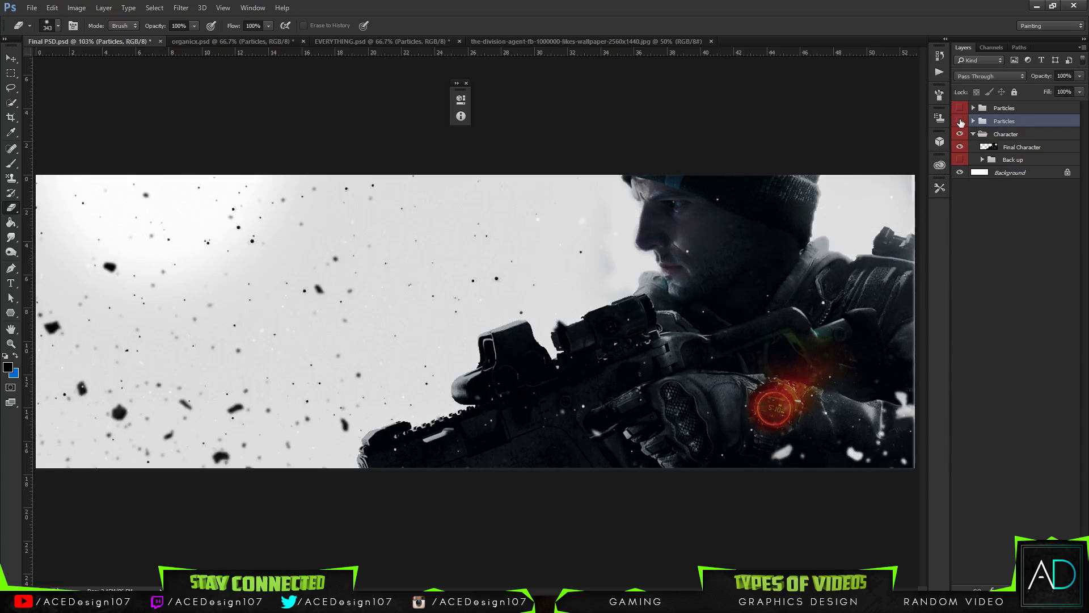
click(960, 121)
click(960, 121)
click(960, 120)
click(960, 121)
Merge ORGANIC. copy with ORGANIC. copy 3 in the new Particles group and set the merged layer's blend mode to Linear Burn.
click(974, 121)
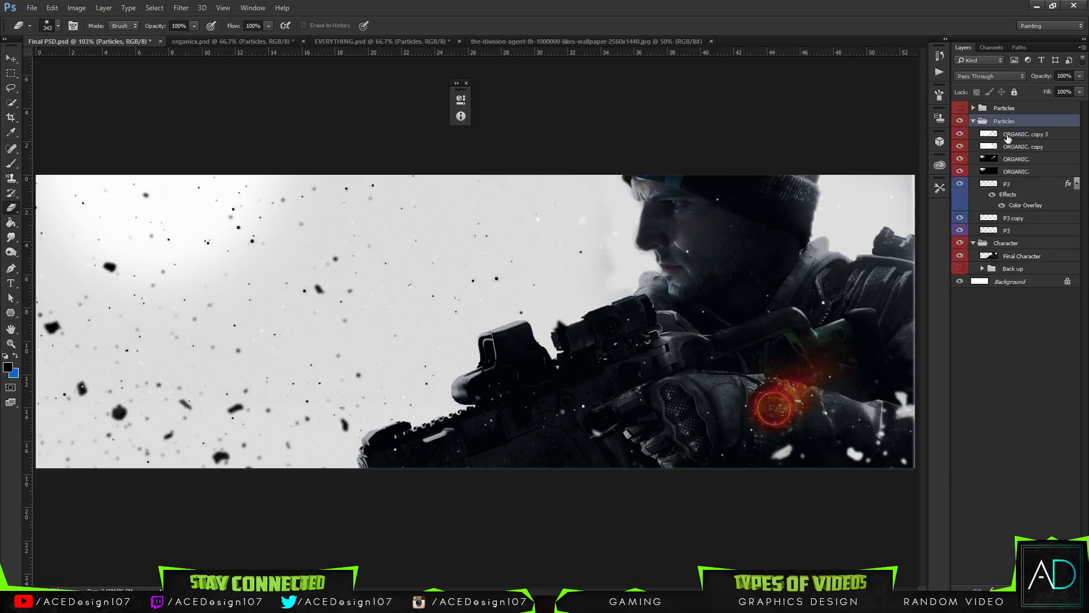
click(1023, 147)
key(Delete)
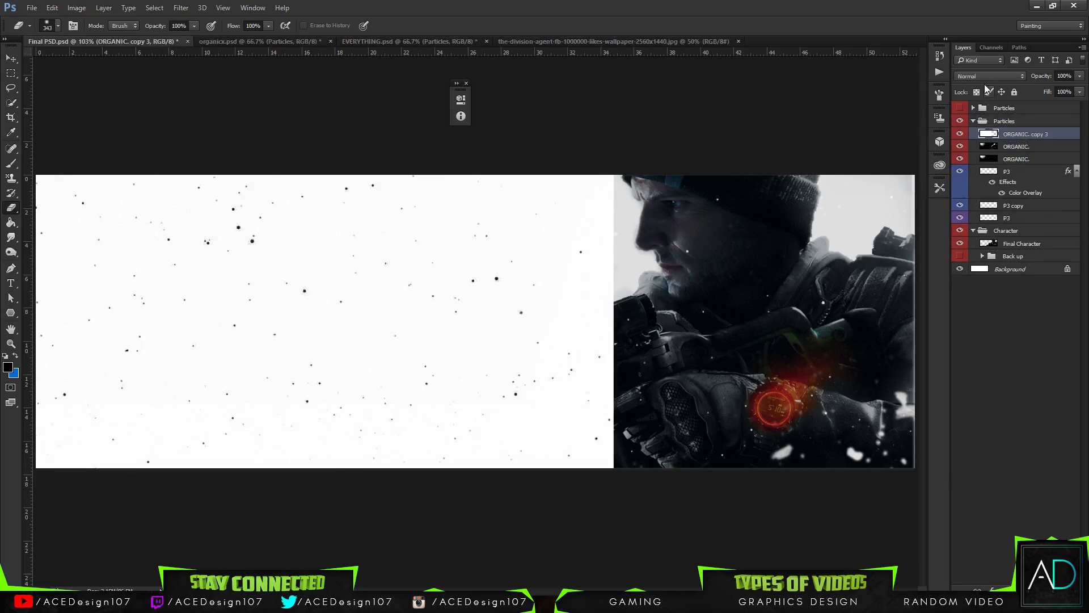
click(984, 77)
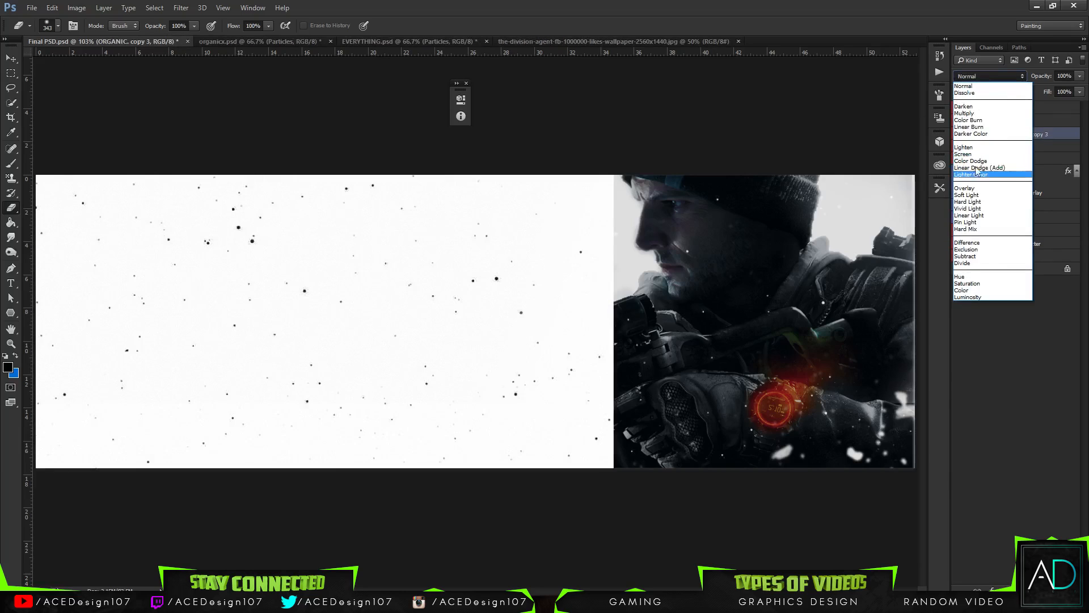
click(981, 126)
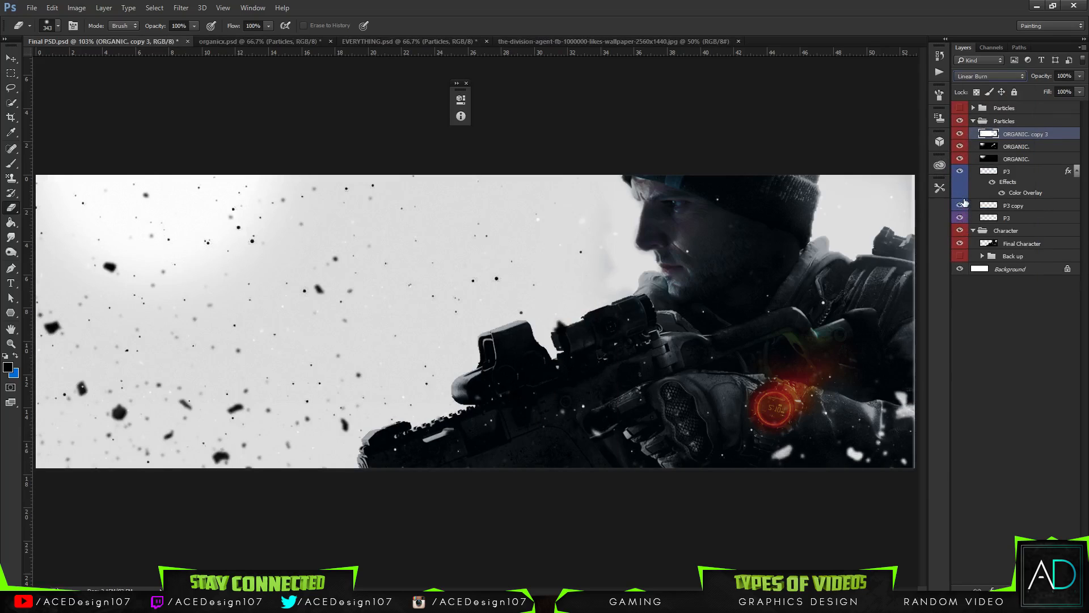
Check the effect of the lower particle layers and set the lower ORGANIC. layer's blend mode to Linear Burn.
click(960, 172)
click(960, 172)
click(960, 160)
click(960, 159)
click(960, 159)
click(1009, 160)
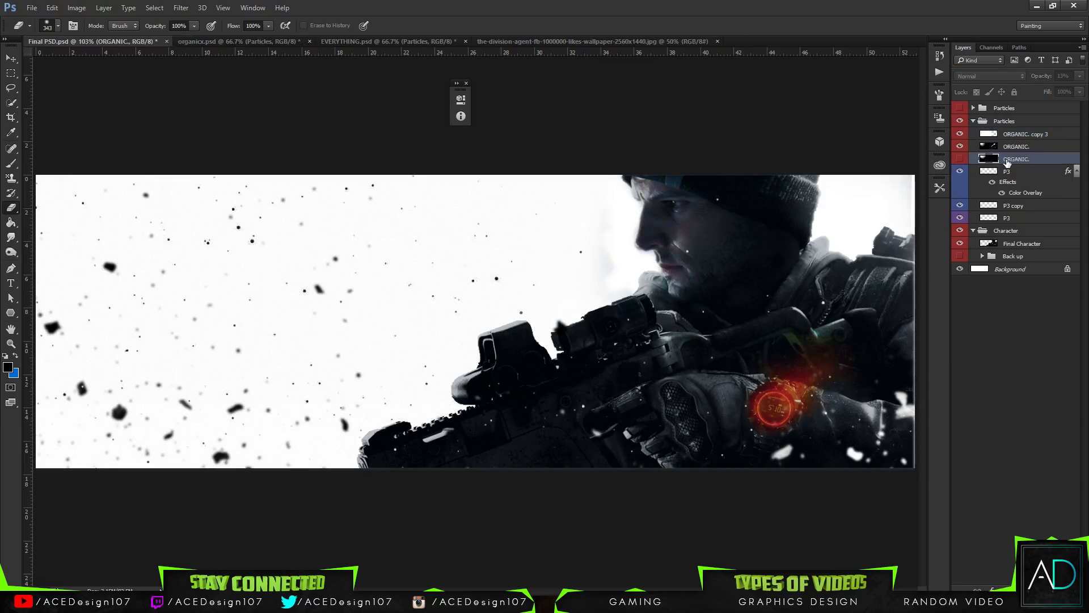
click(960, 159)
click(990, 76)
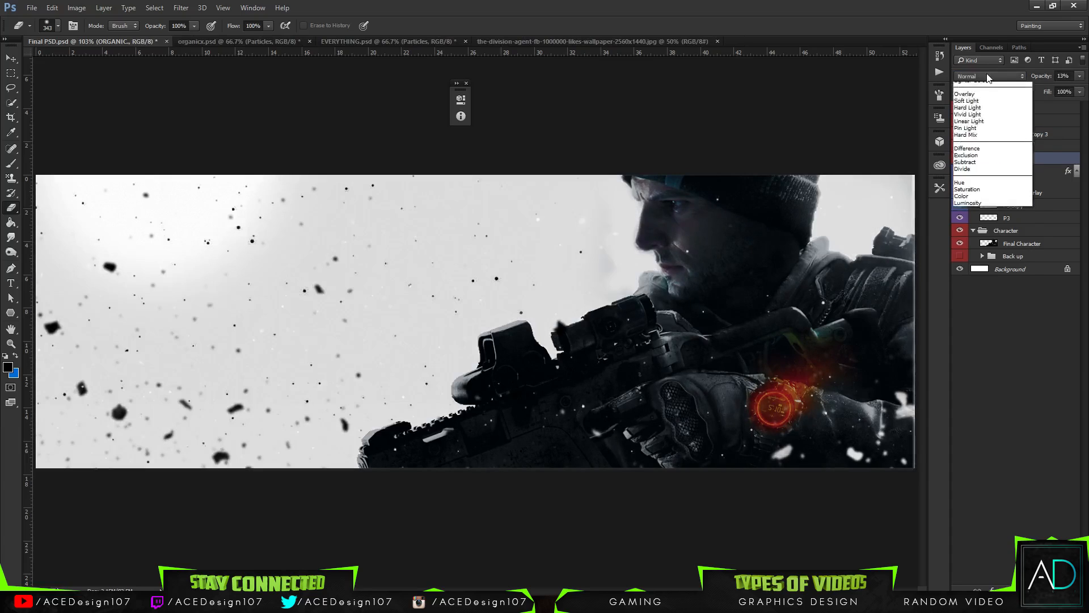
click(972, 127)
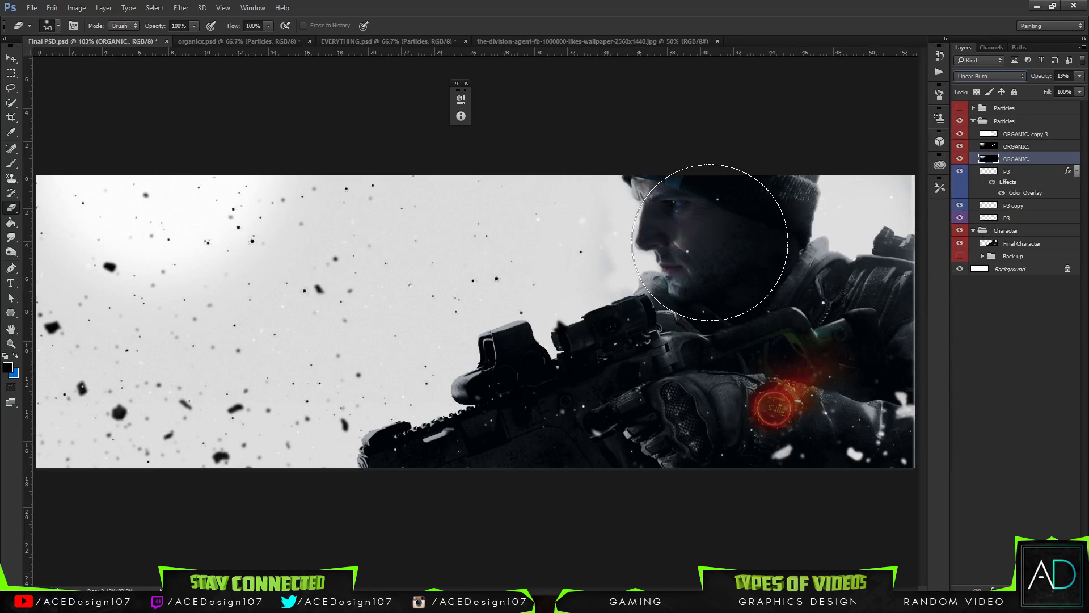
click(10, 59)
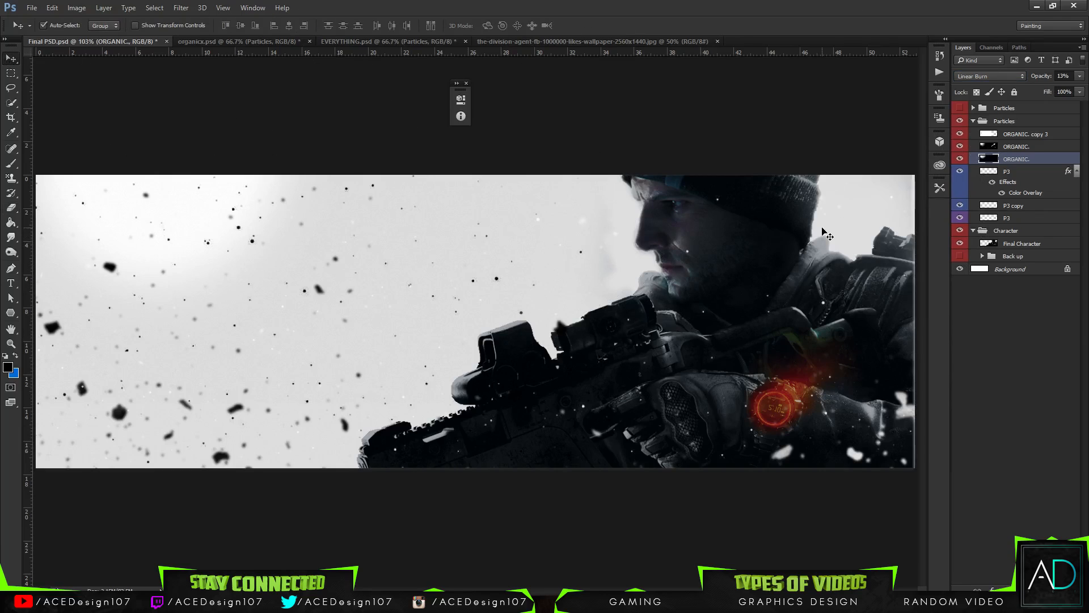
click(986, 247)
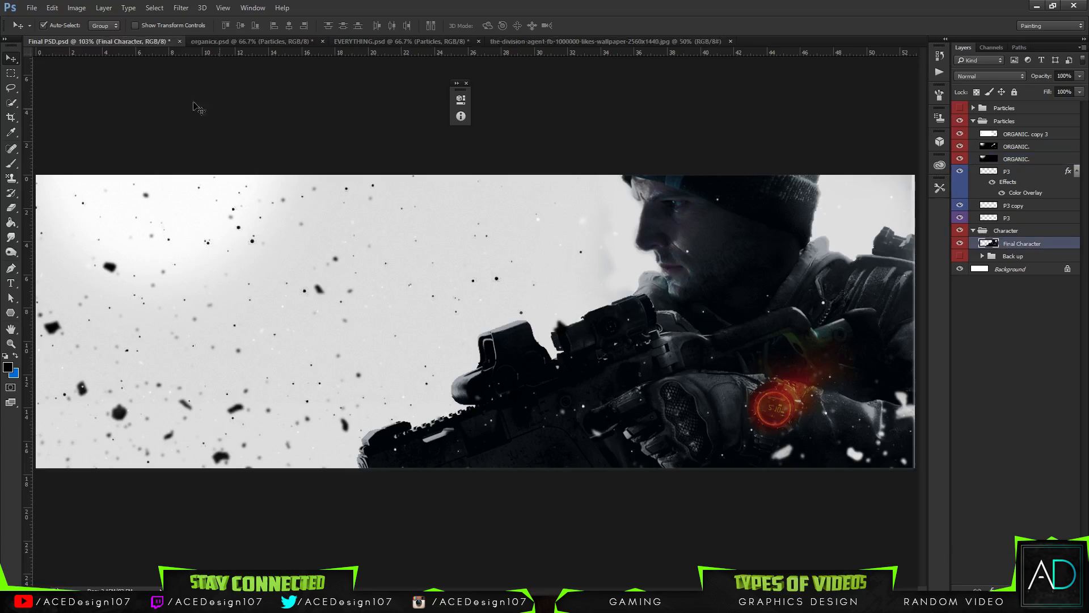
click(76, 8)
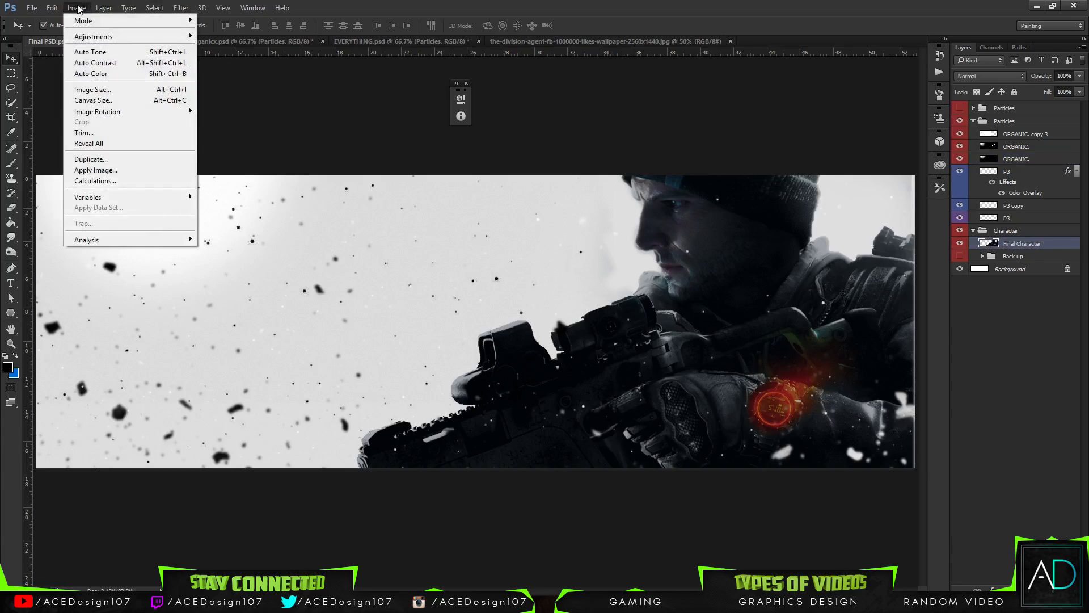
mouse_move(62, 14)
mouse_move(68, 34)
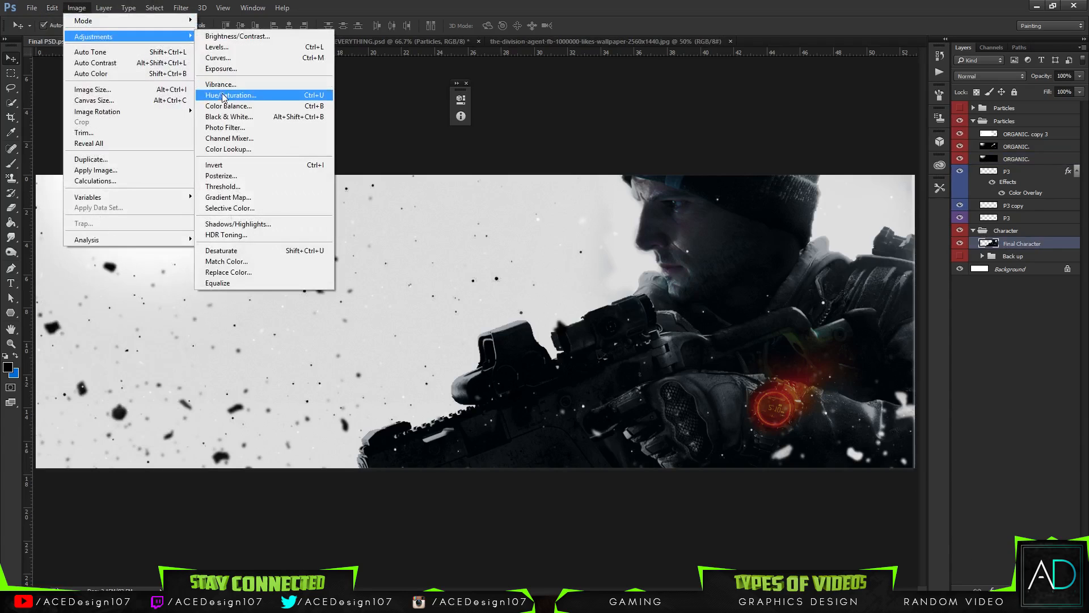
click(238, 84)
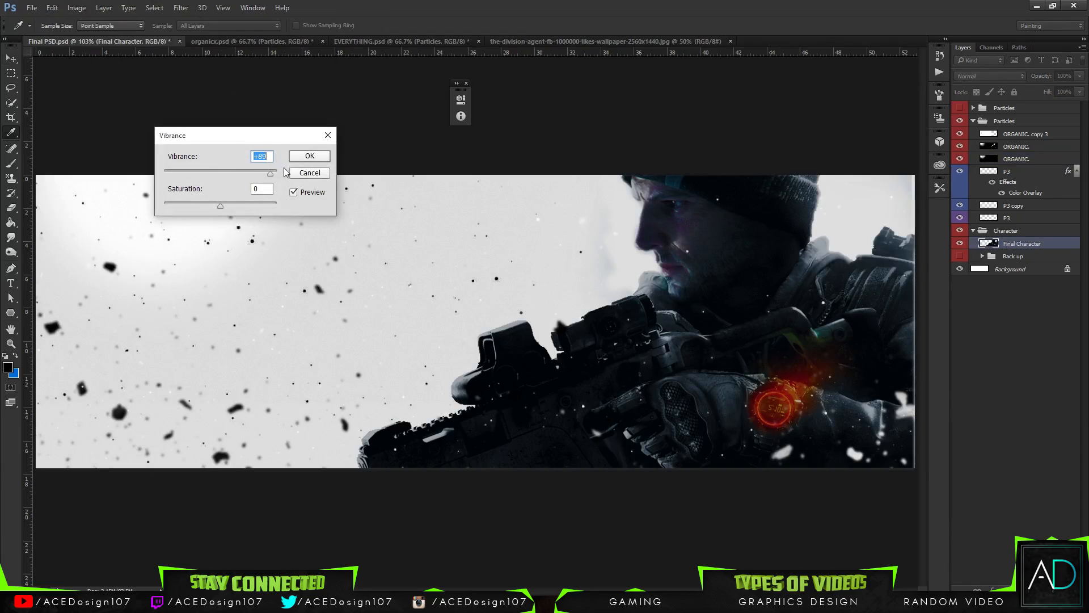
drag(248, 169, 239, 172)
click(318, 174)
Add a Hue/Saturation adjustment layer directly above the Final Character layer with Saturation at -100.
click(1020, 590)
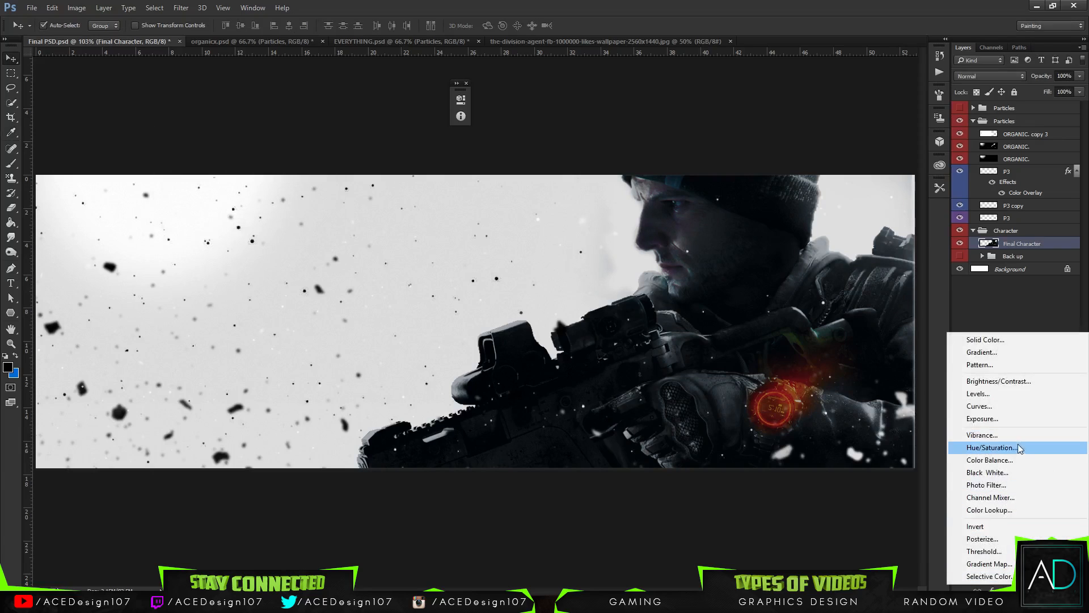
click(999, 451)
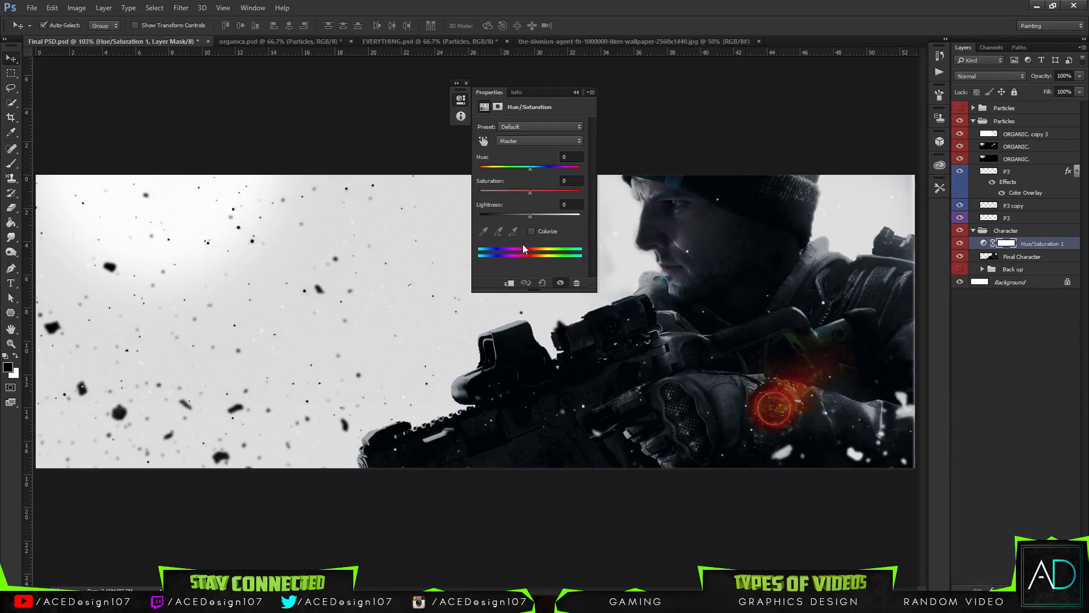
drag(530, 190, 464, 186)
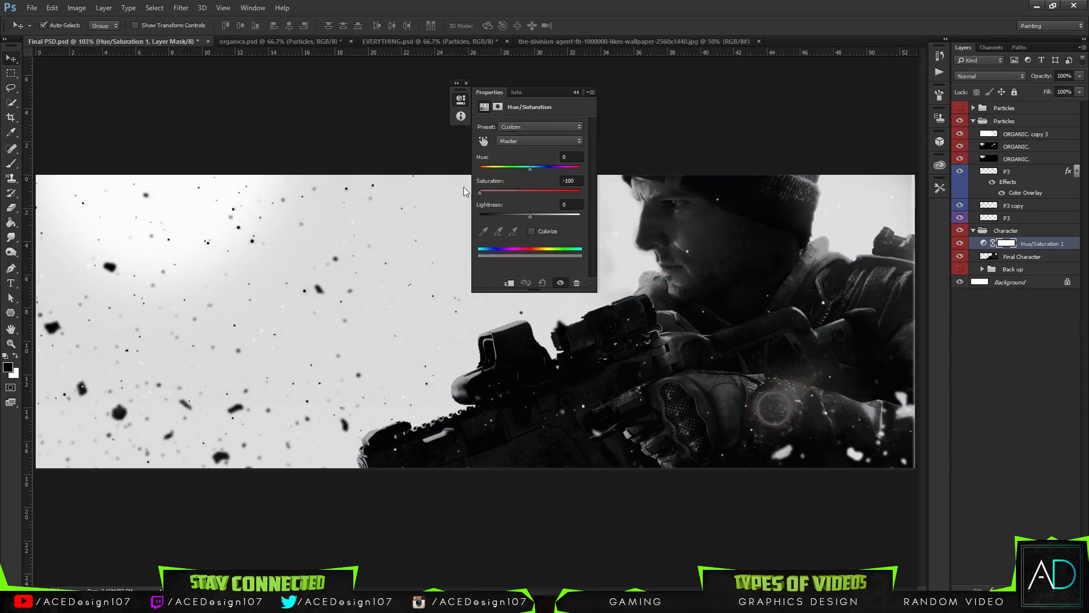
click(526, 88)
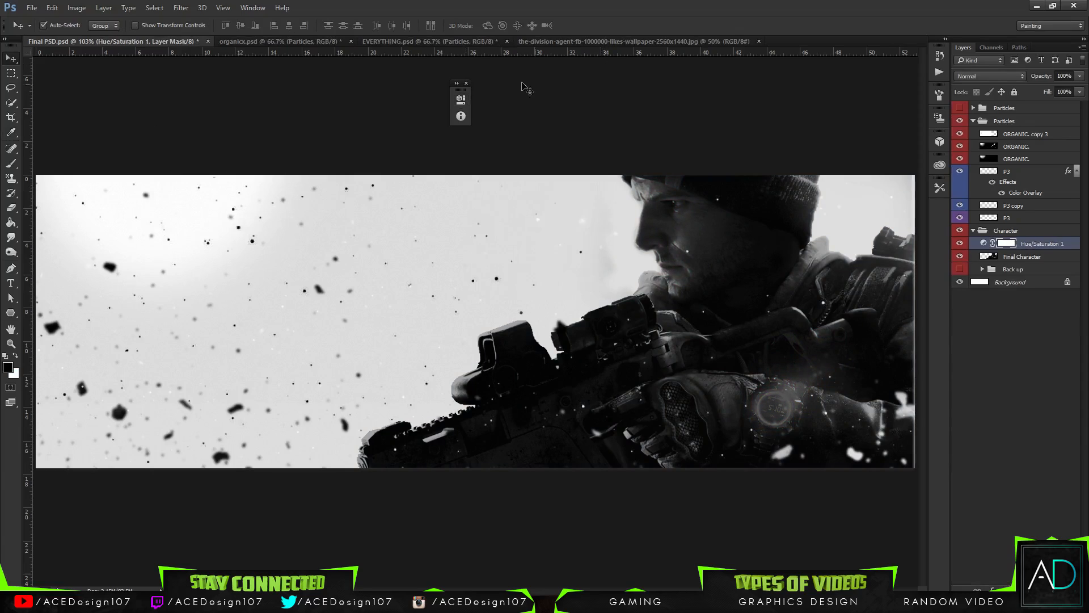
click(465, 85)
Paint black on the Hue/Saturation 1 mask with a small soft round brush to restore the red watch glow and its sparks.
key(b)
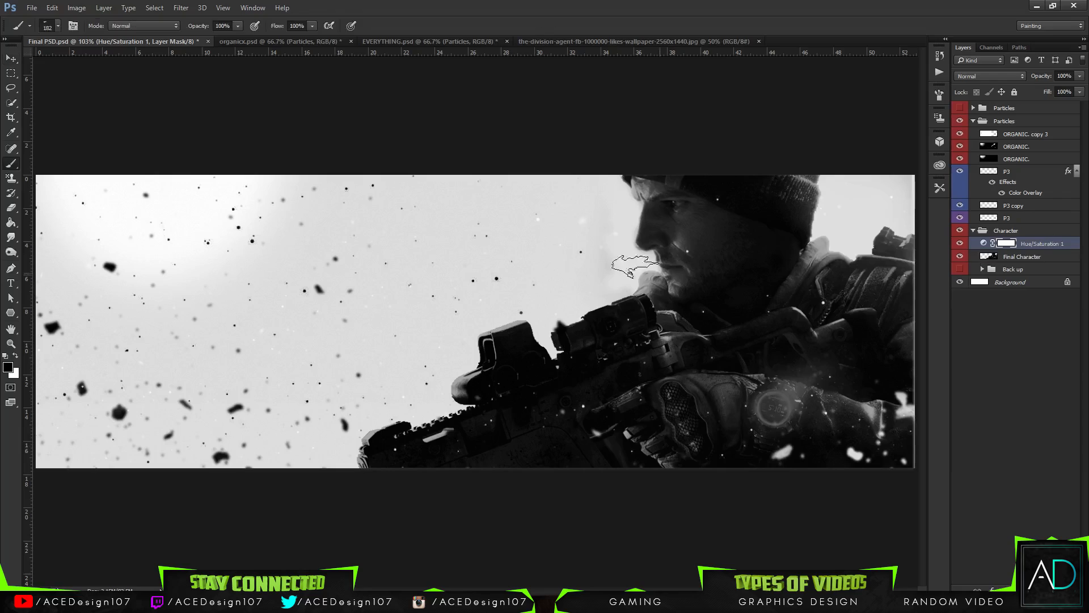
click(57, 28)
click(31, 116)
click(513, 3)
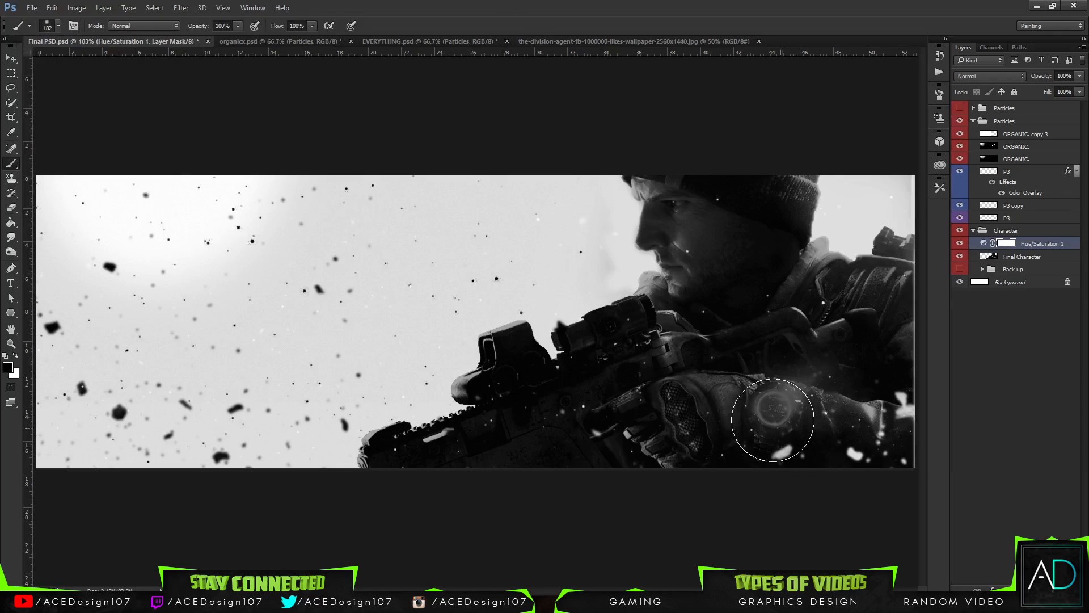
click(58, 26)
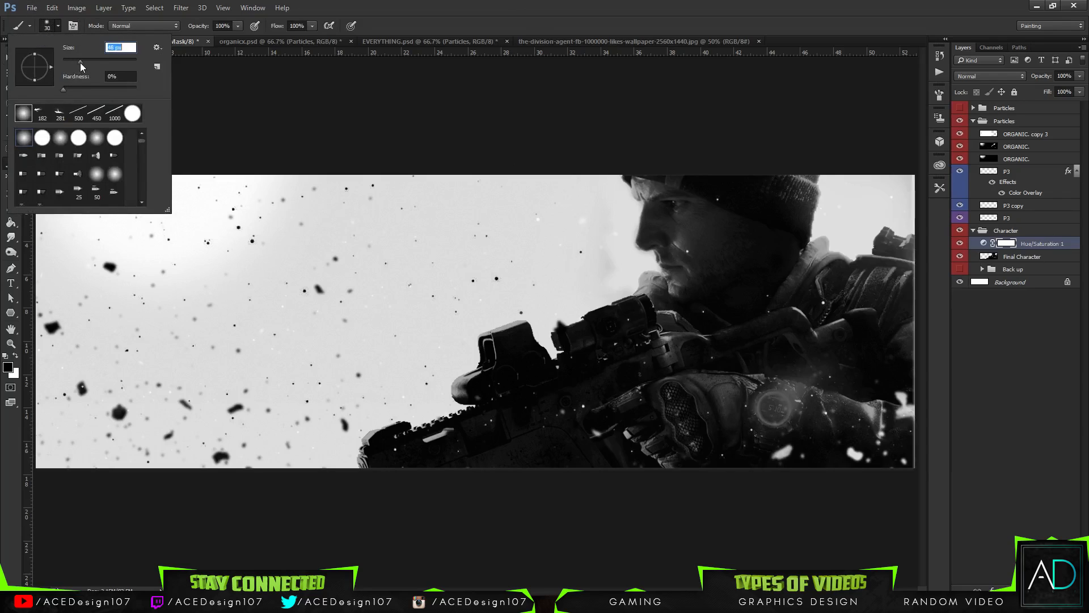
mouse_move(783, 414)
mouse_down()
mouse_move(762, 408)
mouse_move(777, 407)
mouse_move(805, 366)
mouse_move(837, 367)
mouse_move(807, 391)
mouse_move(819, 367)
mouse_move(793, 396)
mouse_move(817, 383)
mouse_move(806, 401)
mouse_move(785, 414)
mouse_up()
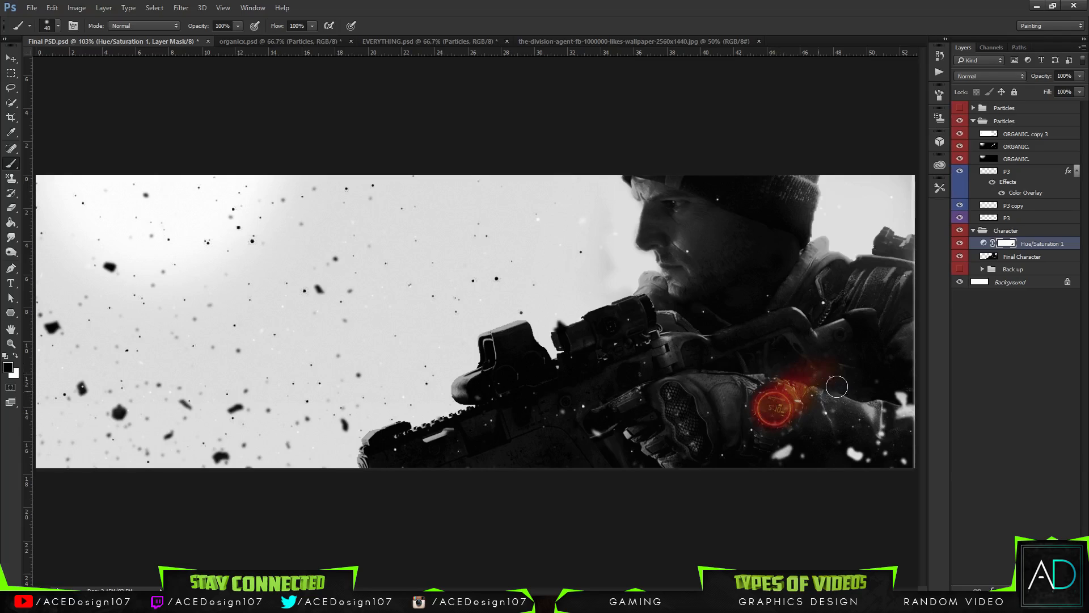
mouse_move(837, 387)
mouse_down()
mouse_move(814, 395)
mouse_move(814, 375)
mouse_move(785, 386)
mouse_move(823, 361)
mouse_move(820, 377)
mouse_move(796, 365)
mouse_move(822, 362)
mouse_move(803, 381)
mouse_move(819, 363)
mouse_up()
key(e)
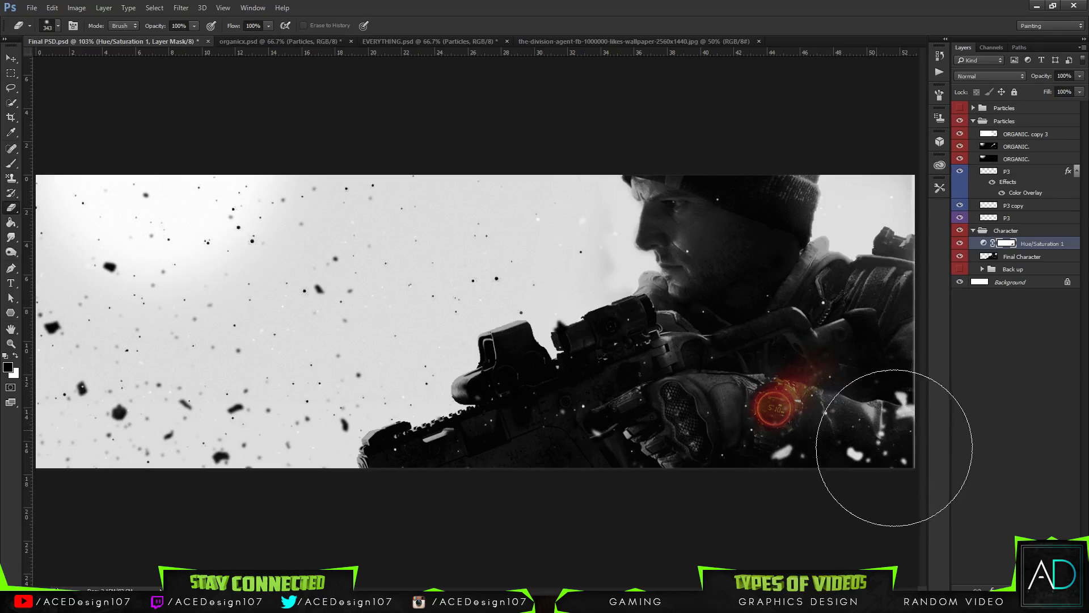
key(b)
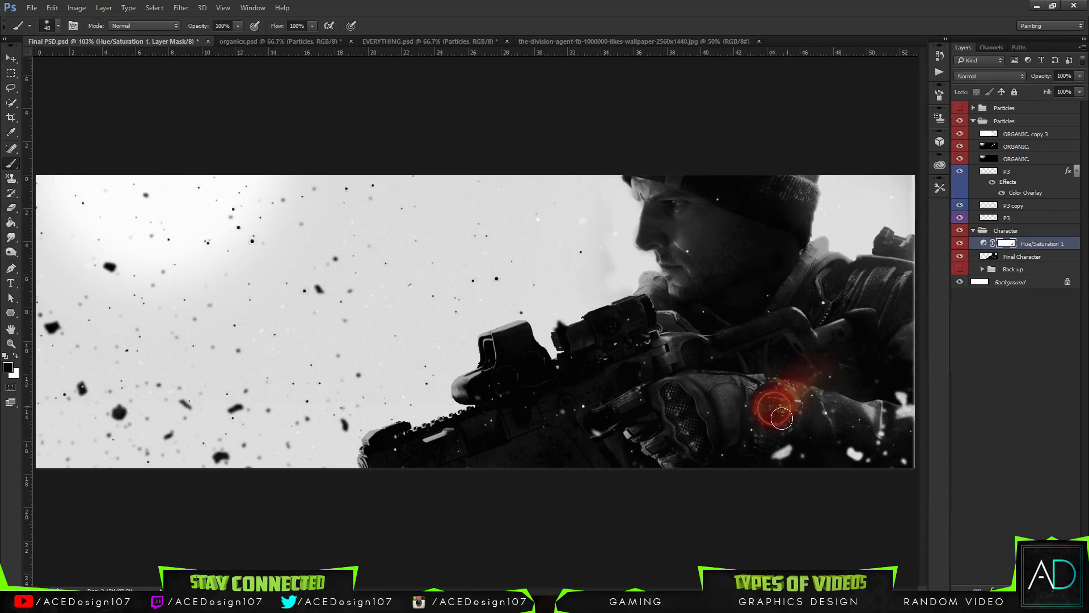
mouse_move(804, 372)
mouse_down()
mouse_move(793, 390)
mouse_move(812, 367)
mouse_move(802, 388)
mouse_move(806, 375)
mouse_up()
Erase on the mask just above the watch glow with a 195 px splatter eraser tip, lowering its opacity to 25%.
key(e)
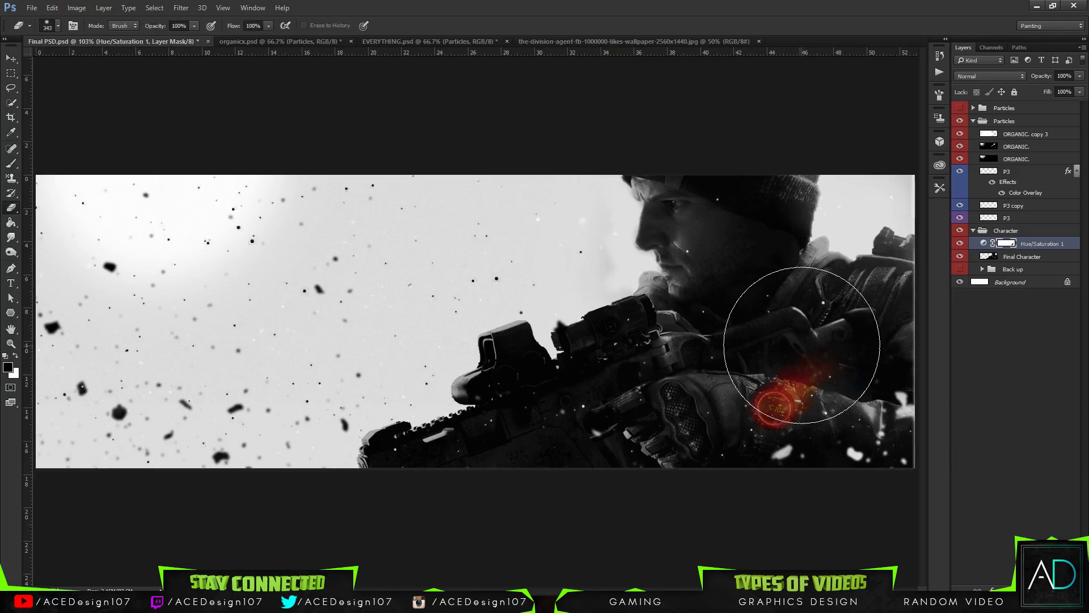
click(58, 25)
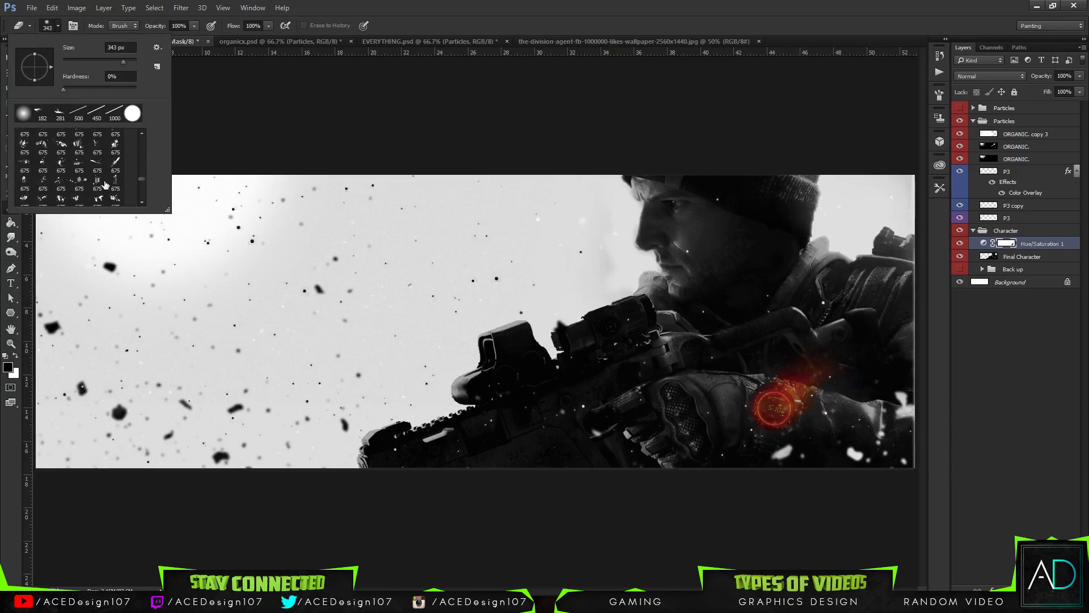
click(115, 144)
drag(123, 63, 116, 63)
click(798, 335)
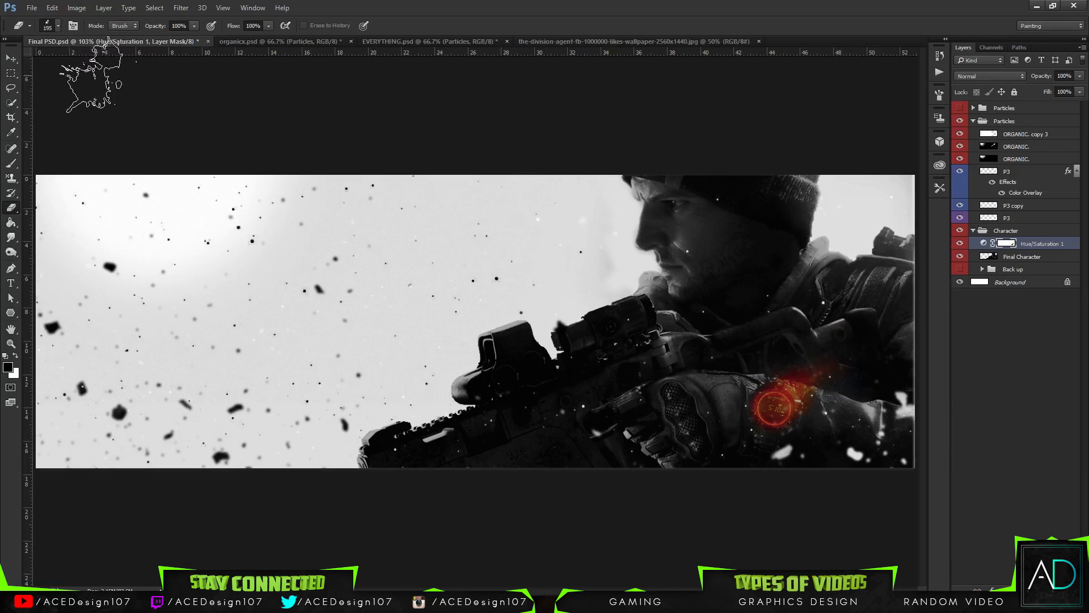
click(58, 25)
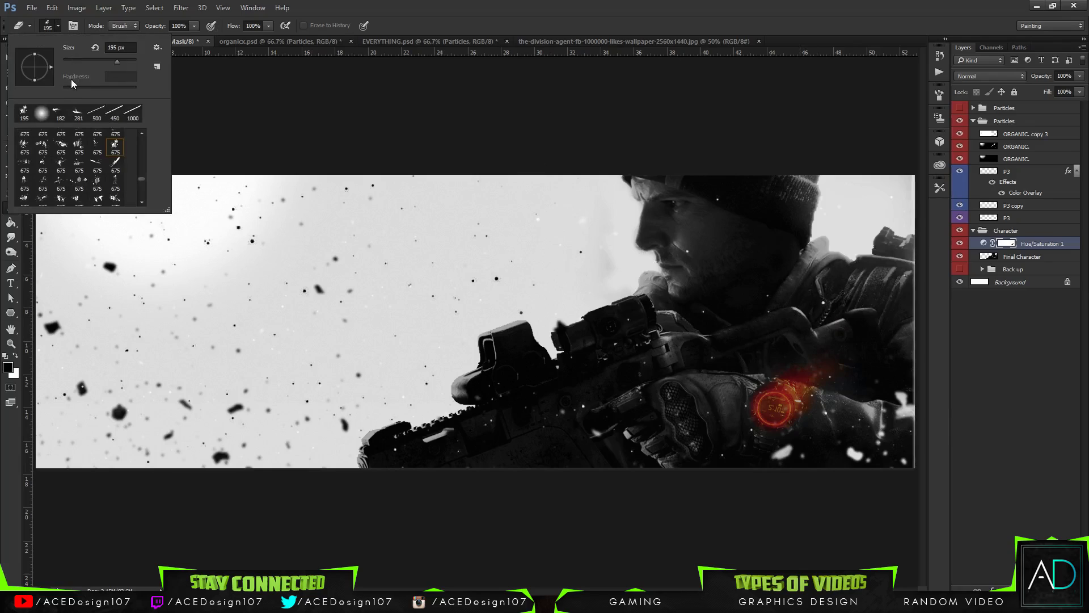
click(195, 28)
drag(192, 37, 151, 38)
click(803, 346)
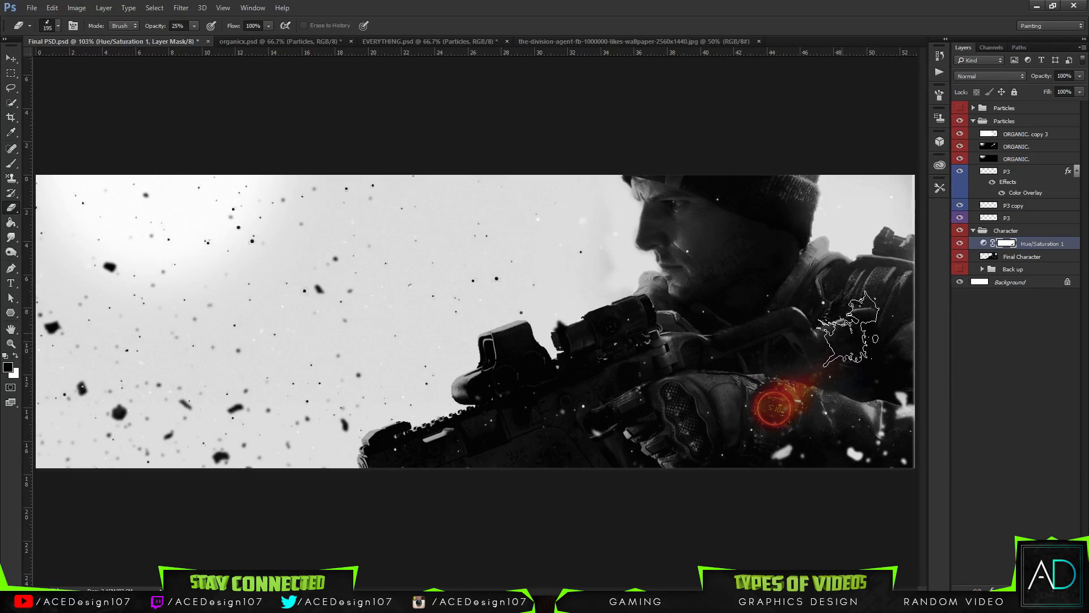
click(1033, 257)
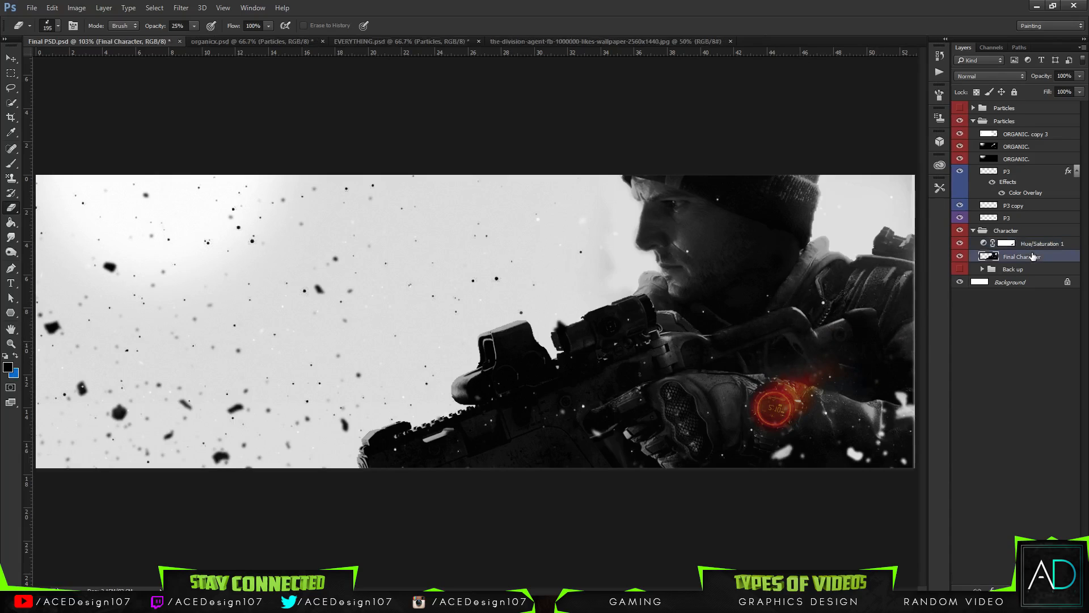
click(75, 8)
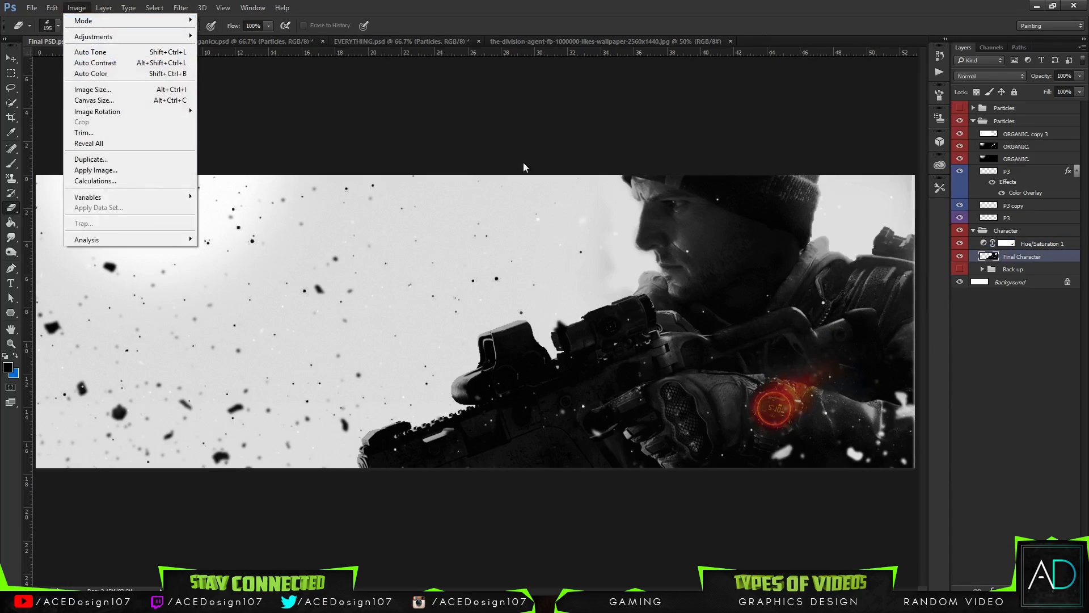
click(1071, 245)
double_click(1071, 245)
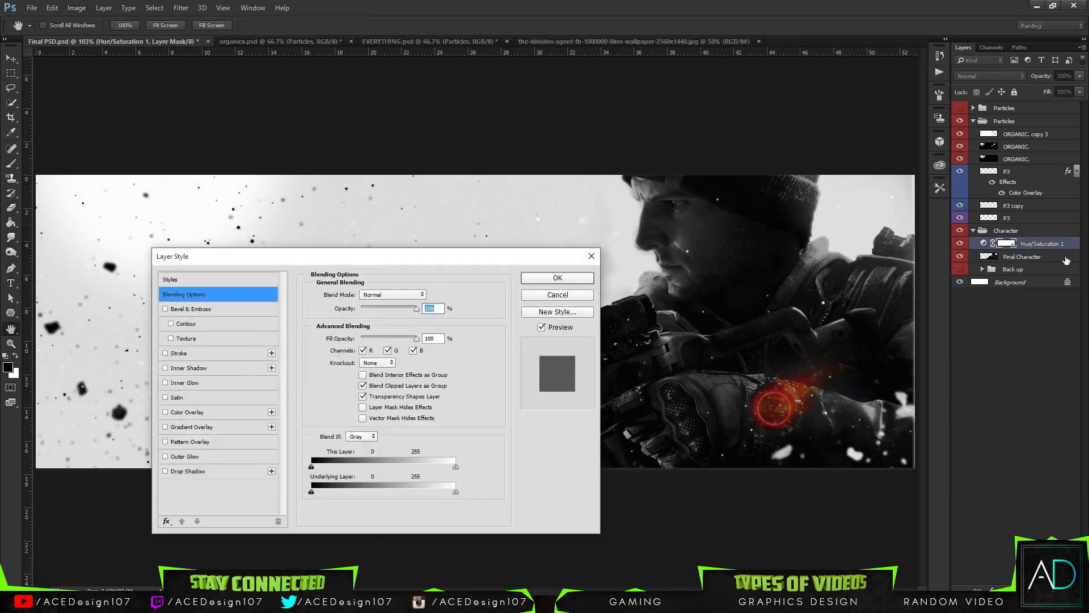
key(Escape)
Paint over the soldier's face on the mask with a 498 px soft brush at 22% opacity to bring back faint colour.
key(b)
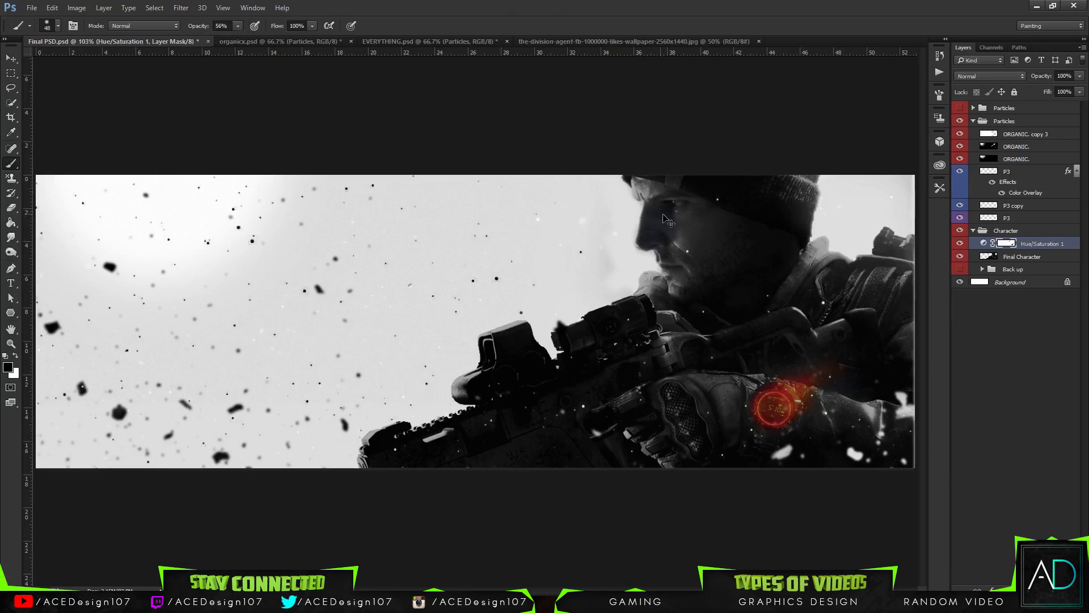
click(58, 26)
drag(84, 59, 127, 61)
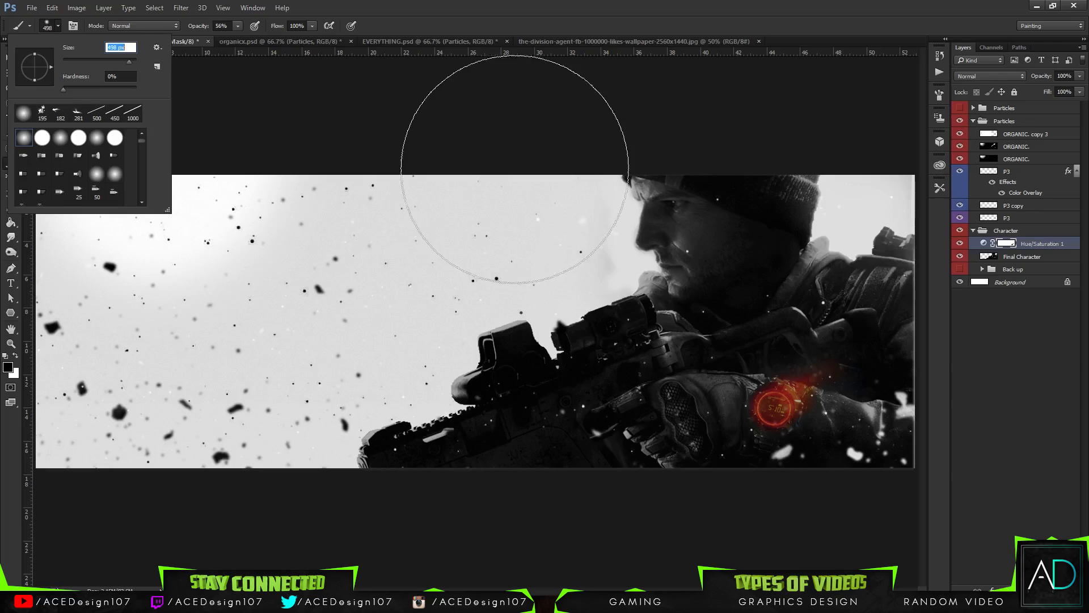
click(238, 26)
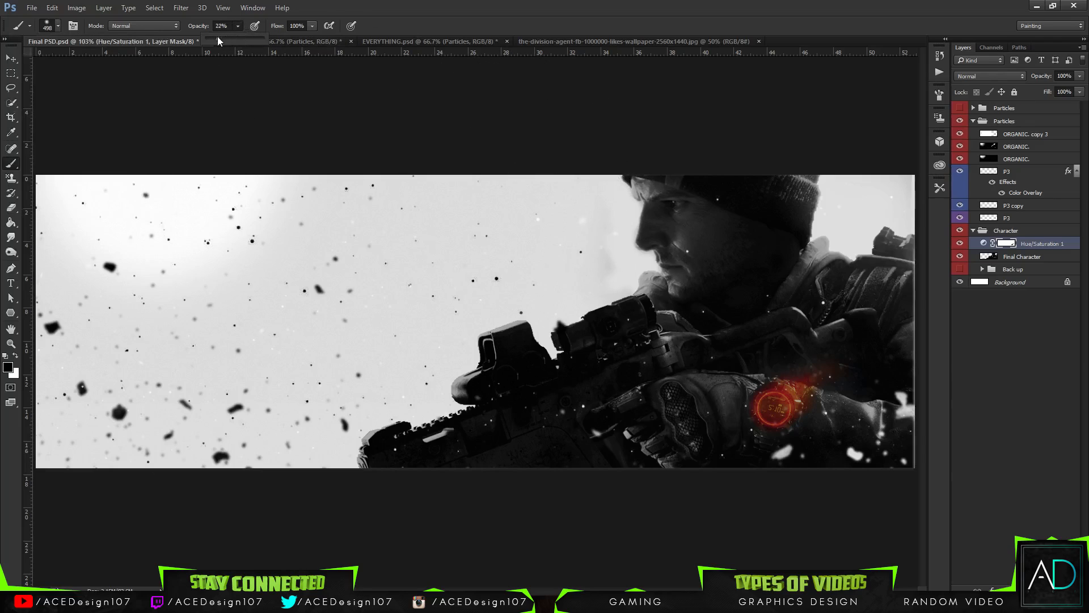
drag(218, 38, 220, 38)
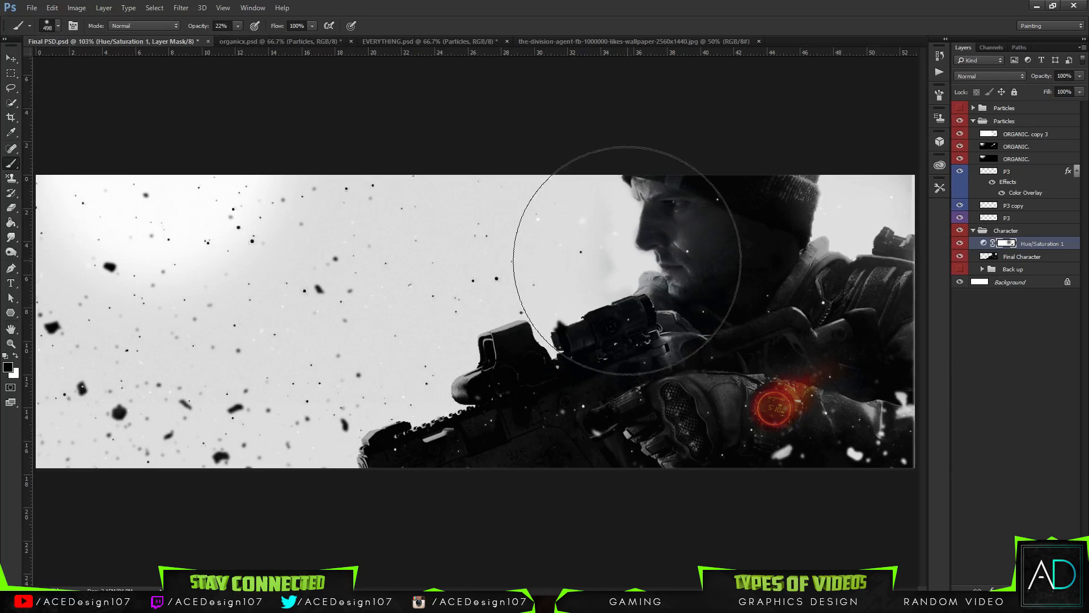
key(w)
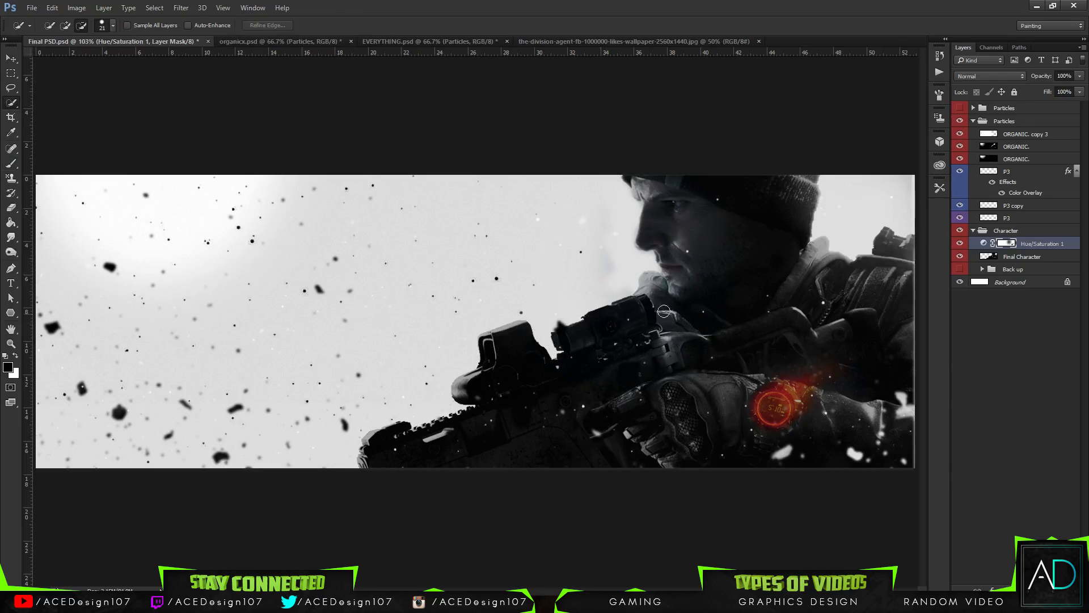
click(113, 26)
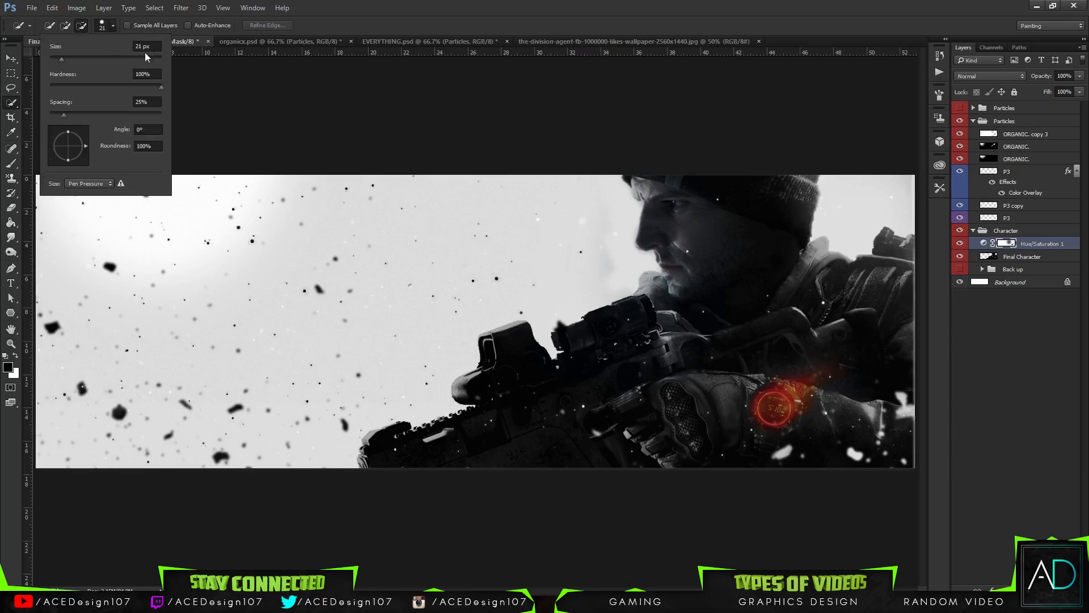
click(373, 4)
Paint white on the mask around the rifle's scope with a 250 px soft brush at 30% opacity to remove the colour there.
key(b)
click(50, 26)
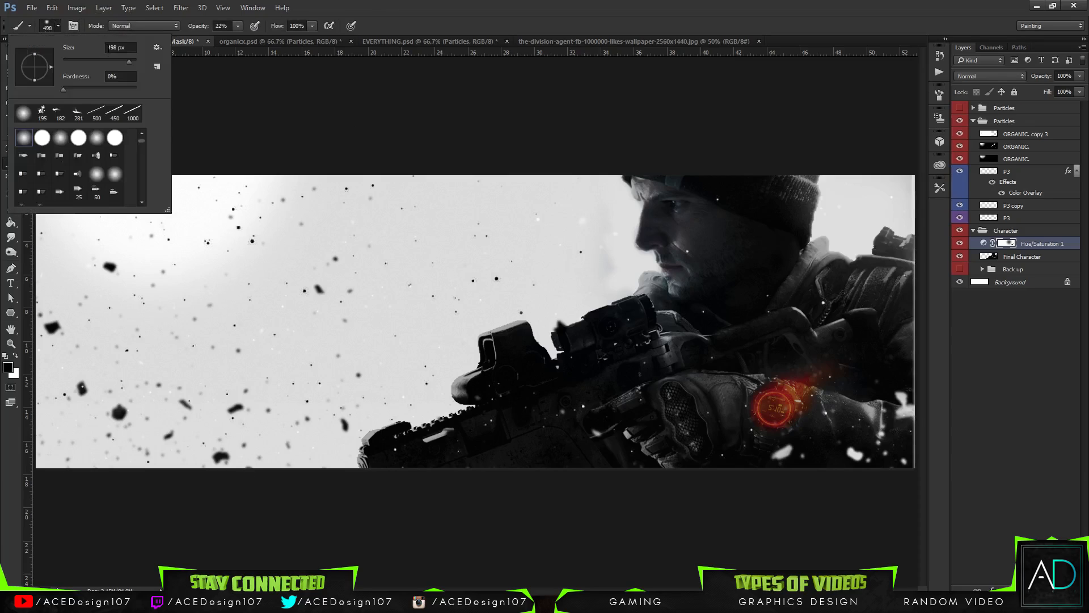
text(250)
key(Return)
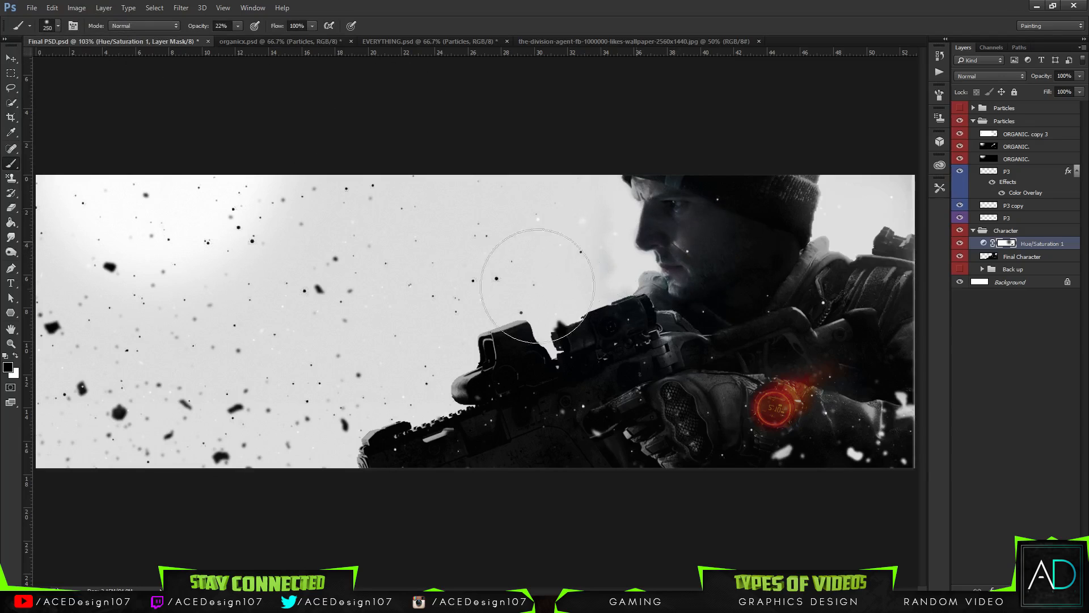
key(3)
key(e)
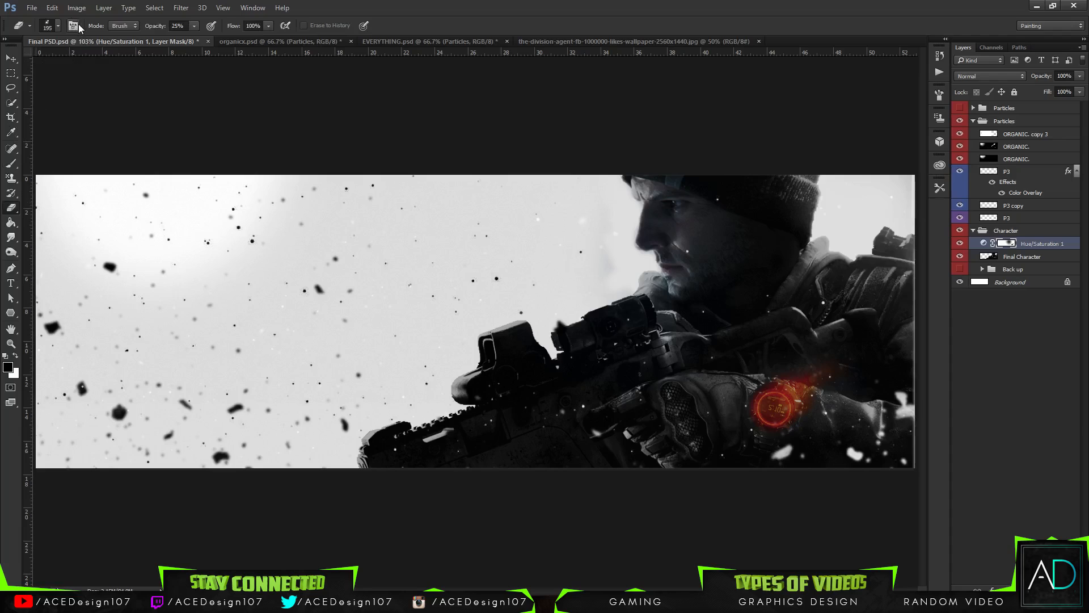
key(b)
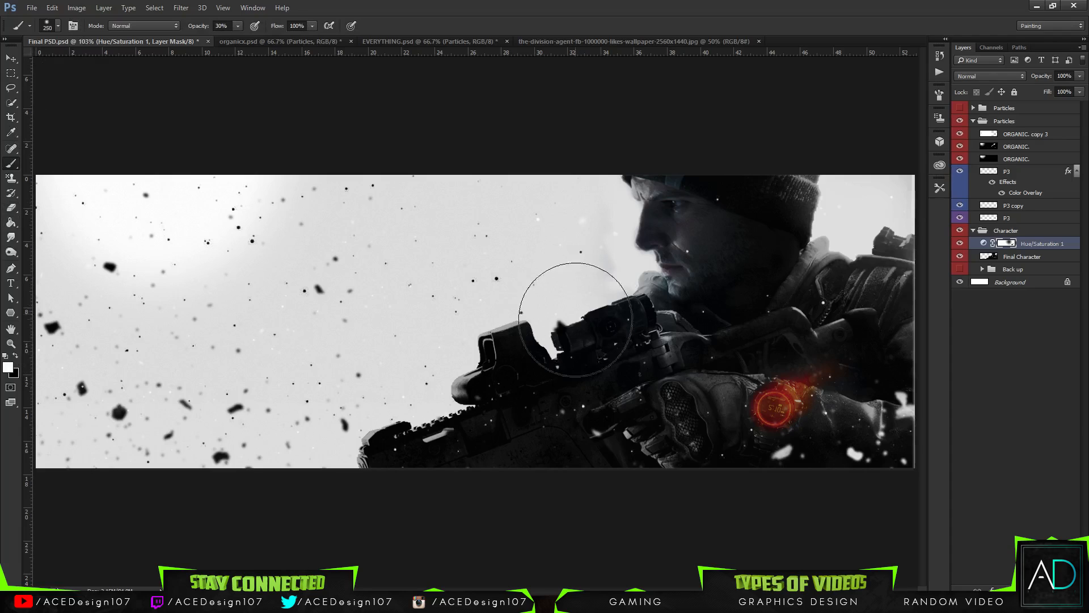
mouse_move(560, 287)
mouse_down()
mouse_move(642, 340)
mouse_move(596, 365)
mouse_move(675, 305)
mouse_move(584, 326)
mouse_move(656, 316)
mouse_move(641, 338)
mouse_move(543, 334)
mouse_up()
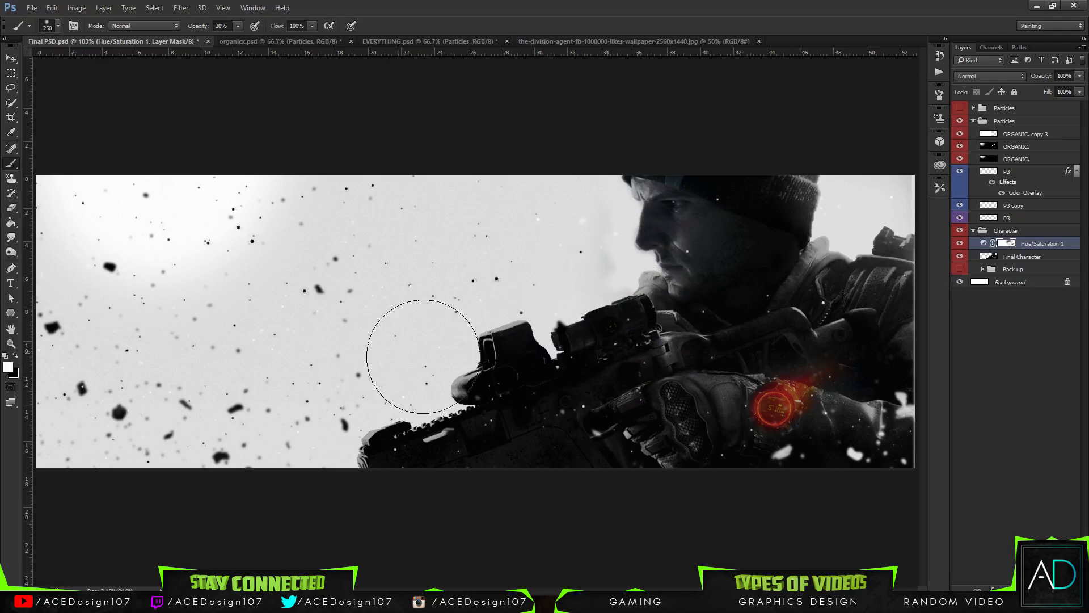
Merge the Hue/Saturation 1 adjustment with the Final Character layer and apply a Vibrance adjustment to the merged layer.
shift+click(1026, 258)
key(ctrl+e)
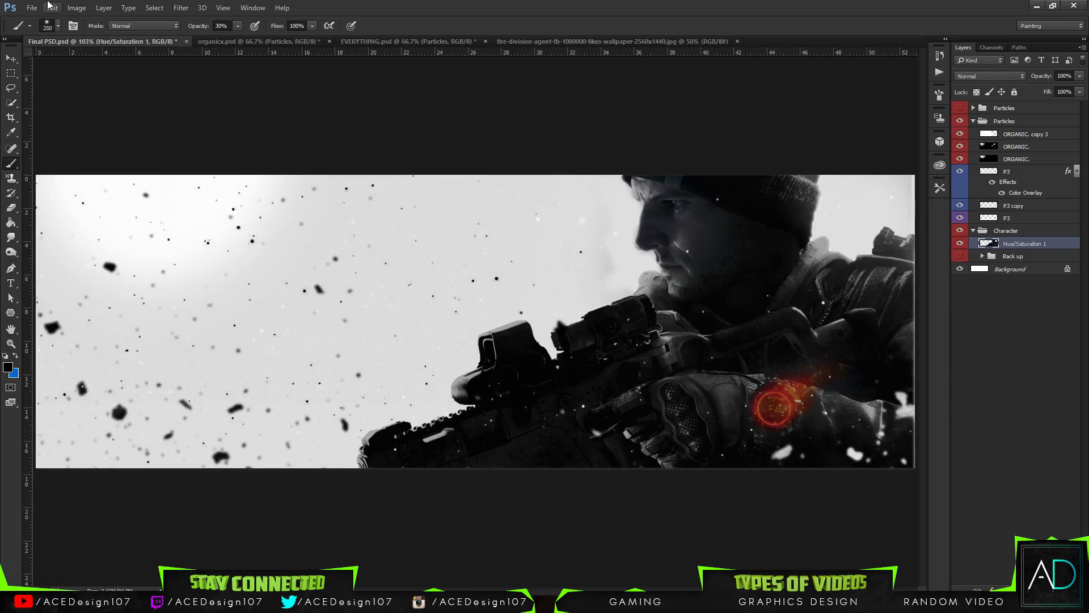
click(76, 7)
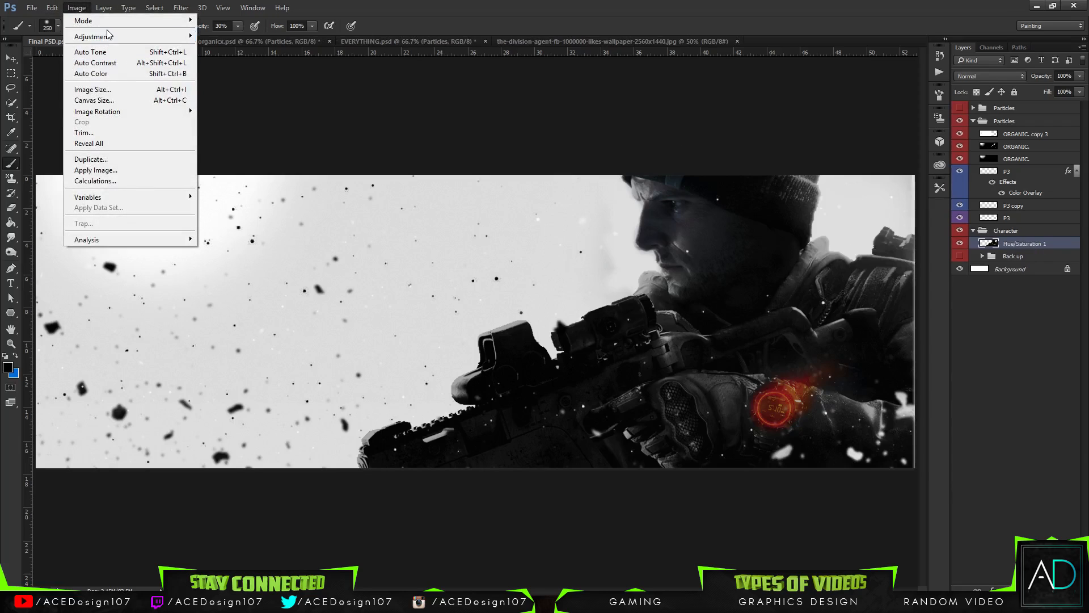
mouse_move(108, 35)
click(227, 84)
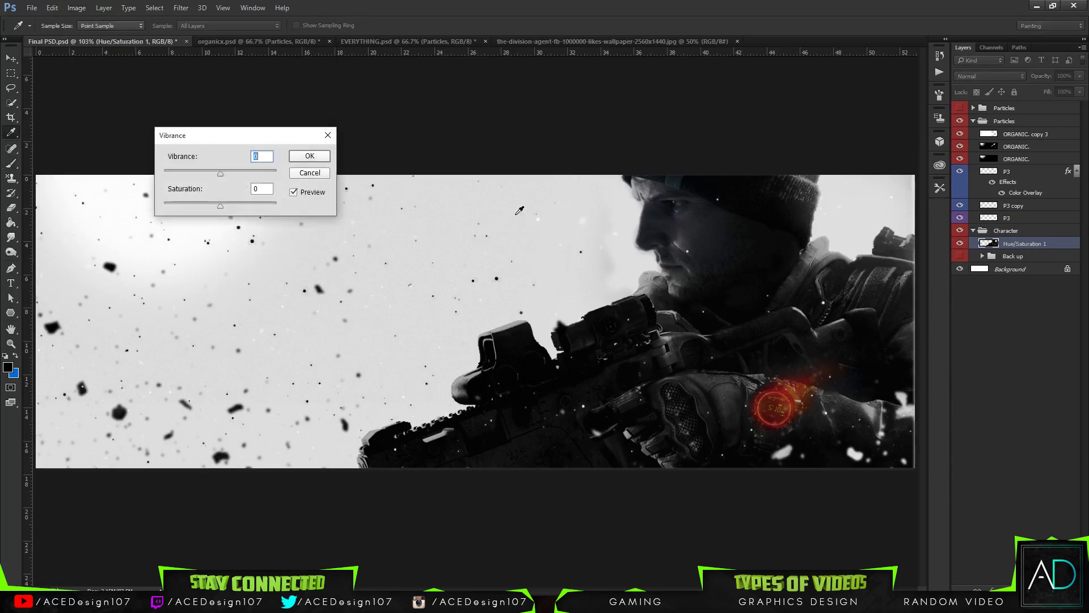
mouse_move(252, 175)
mouse_down()
mouse_move(244, 202)
mouse_move(217, 207)
mouse_up()
click(307, 156)
key(b)
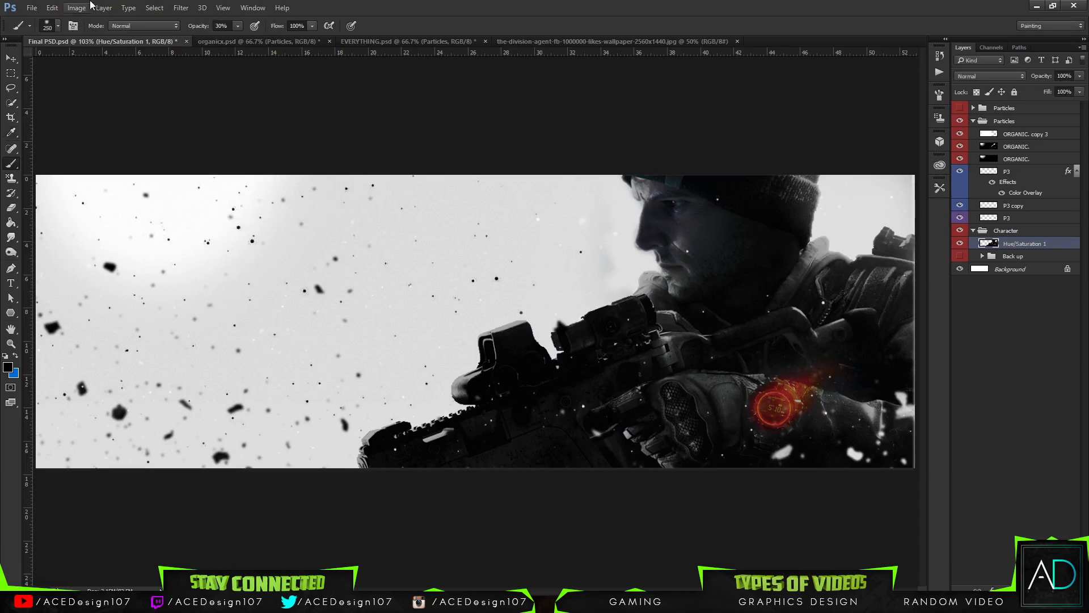
Apply a second Vibrance adjustment to the merged character layer with Vibrance about +28 and Saturation raised slightly.
click(90, 7)
mouse_move(130, 41)
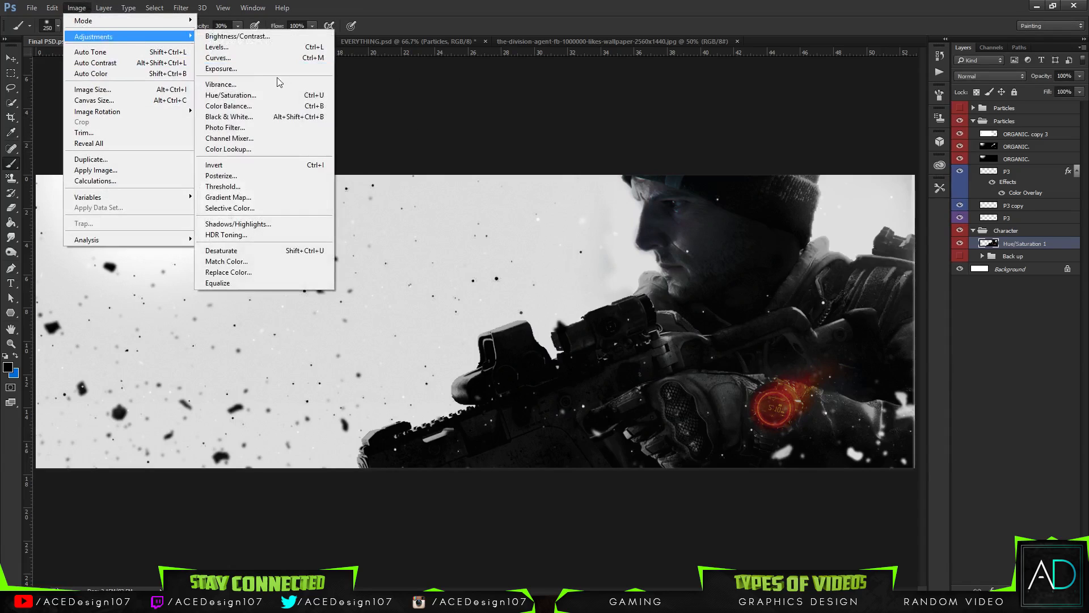
click(278, 83)
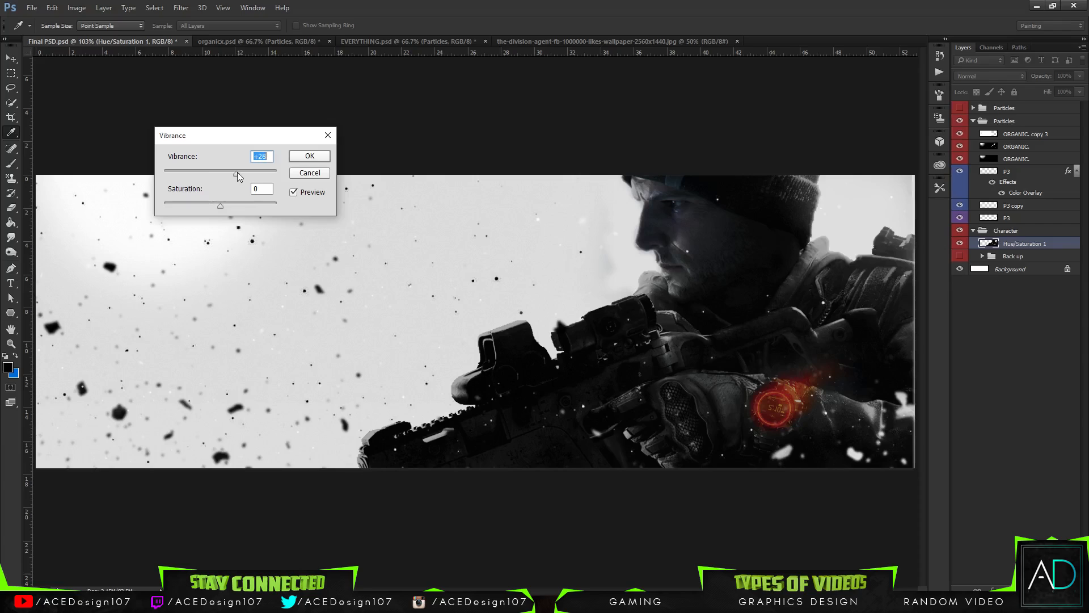
drag(220, 205, 223, 205)
click(310, 156)
key(b)
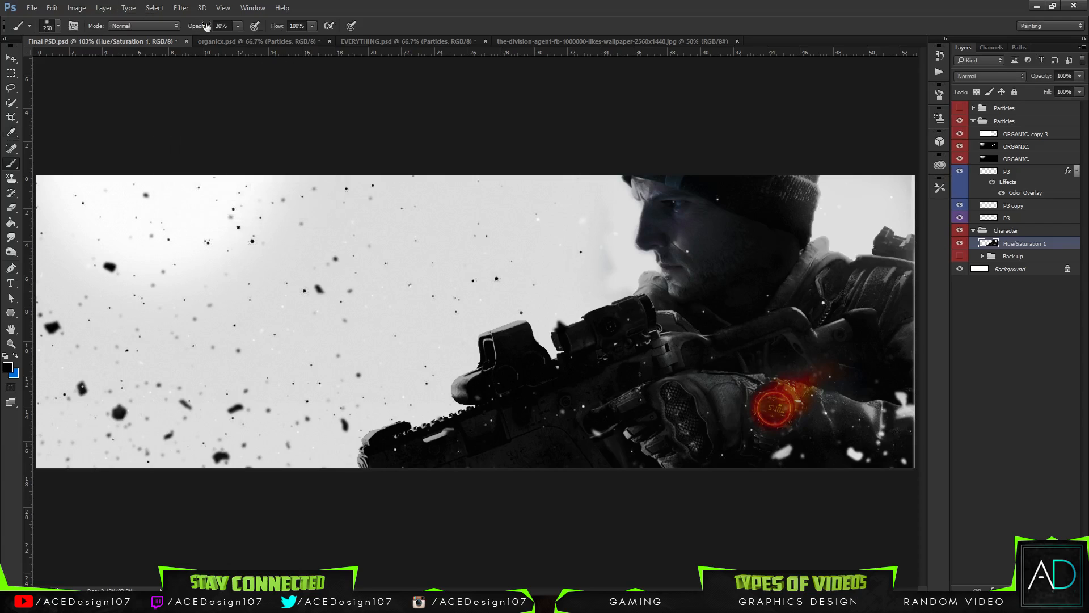
Hide the P3 layer and collapse the Particles group in EVERYTHING.psd, and switch to organicx.psd.
click(278, 42)
click(406, 42)
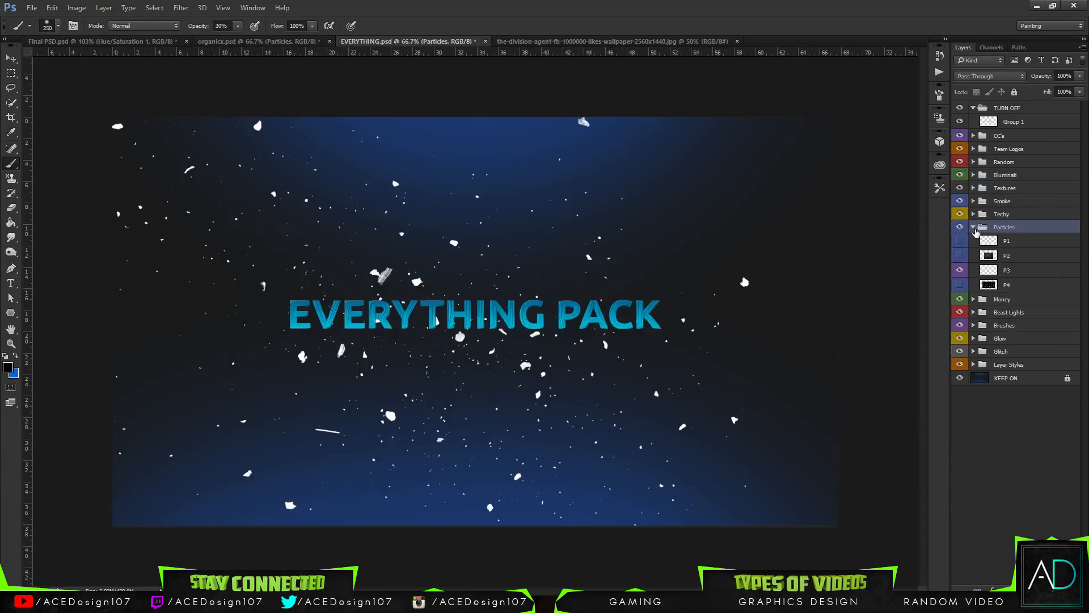
click(960, 268)
click(974, 227)
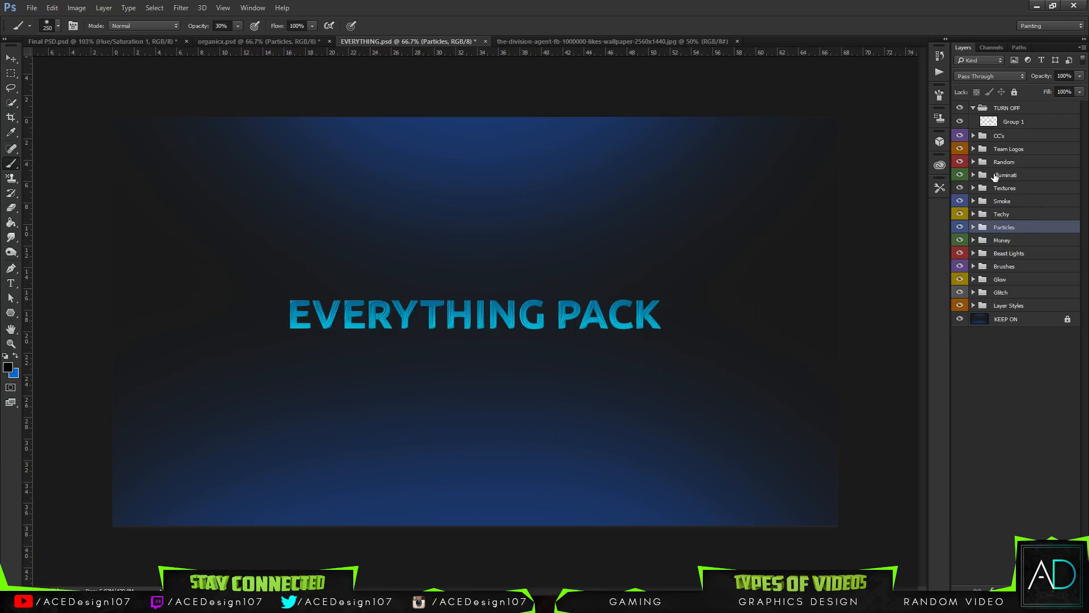
click(301, 44)
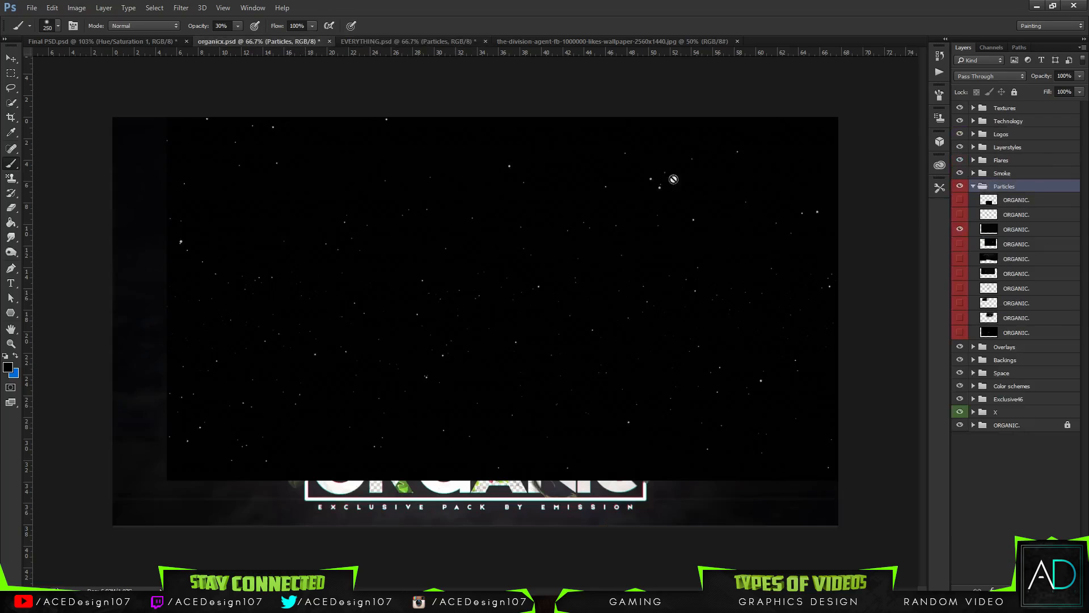
Hide the starfield particle layer and open the Flares group in place of the Particles group.
click(959, 229)
click(974, 187)
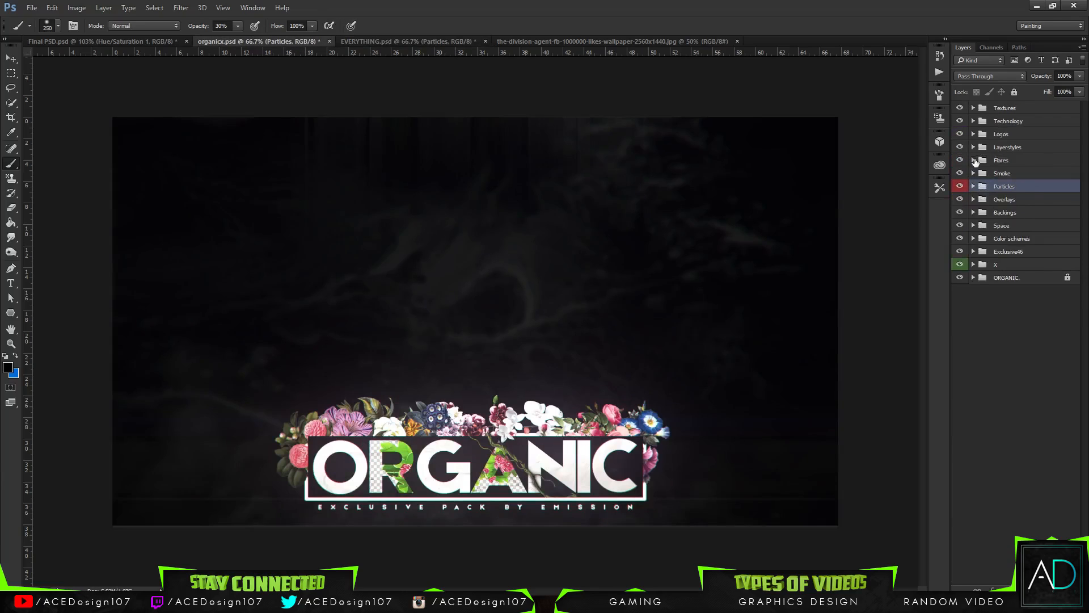
click(974, 160)
Preview individual layers of the Flares group one at a time to compare the flares.
click(965, 174)
click(964, 174)
click(964, 188)
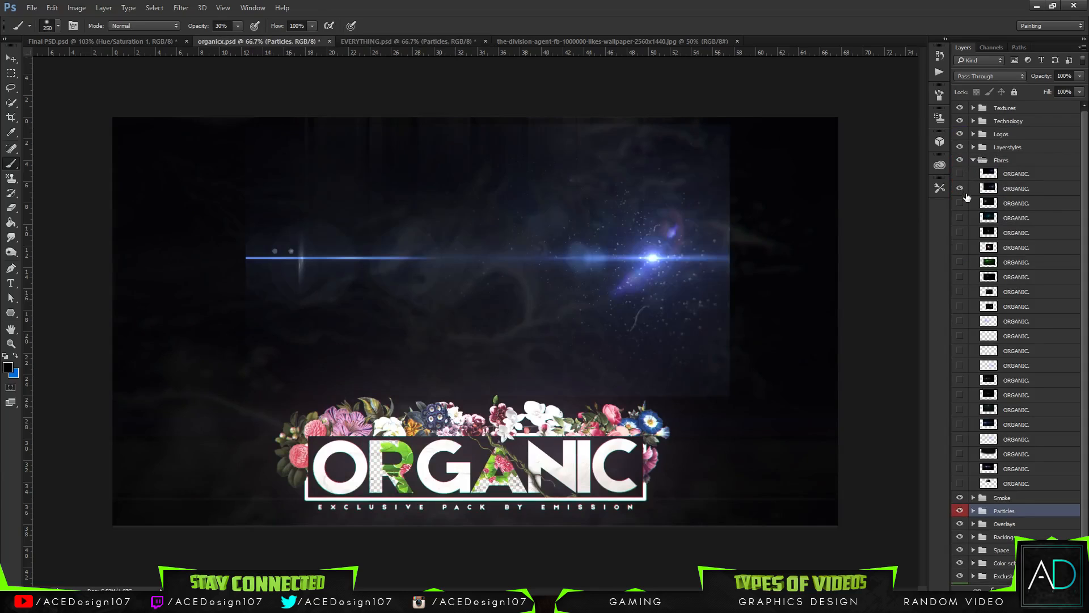
click(964, 189)
click(963, 218)
click(964, 217)
click(963, 218)
click(1023, 221)
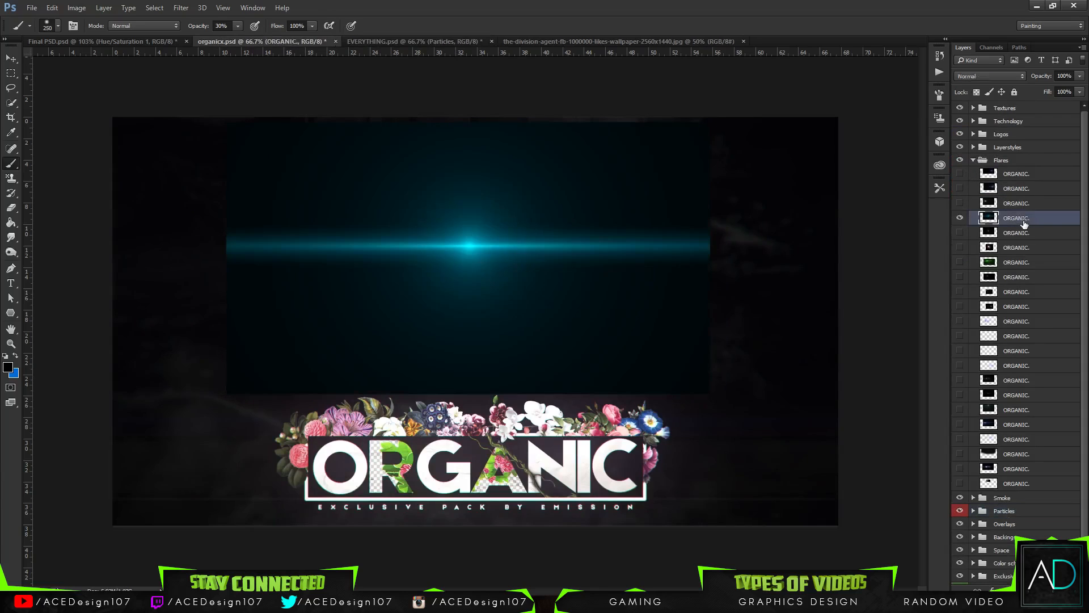
click(963, 219)
click(963, 424)
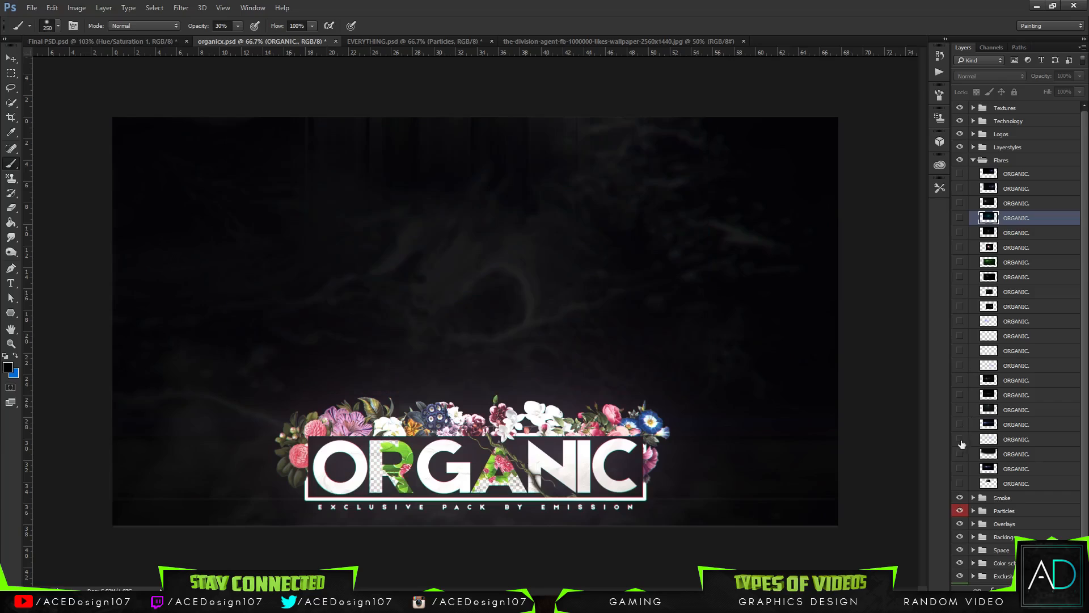
click(960, 455)
click(961, 455)
click(962, 471)
click(961, 470)
Show only the thin blue streak flare, the lowest layer in the Flares group, and copy the group into Final PSD.psd.
click(960, 483)
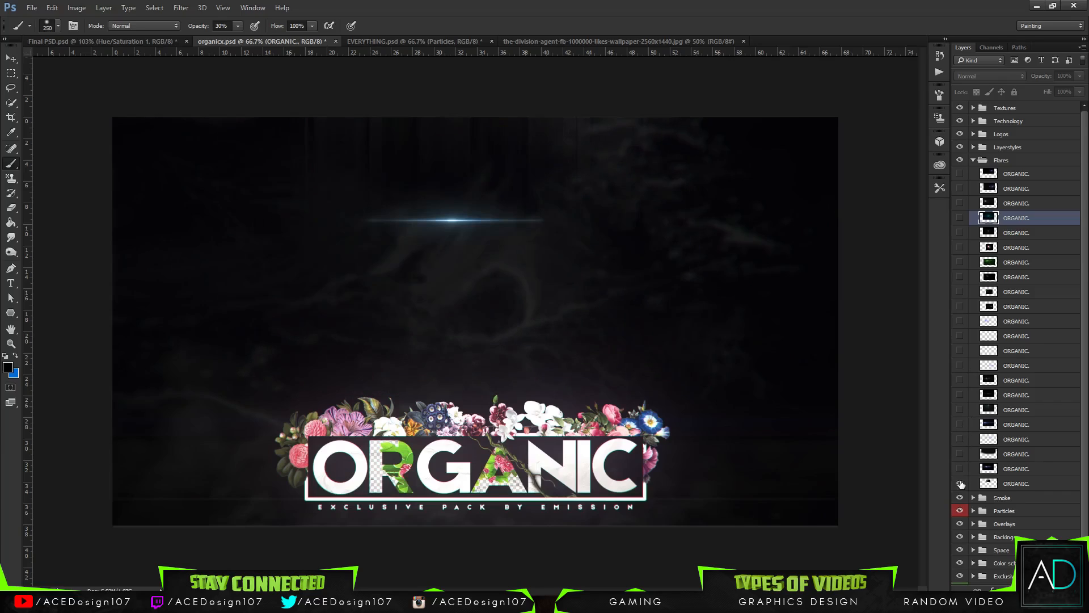
click(960, 484)
click(960, 483)
click(1013, 484)
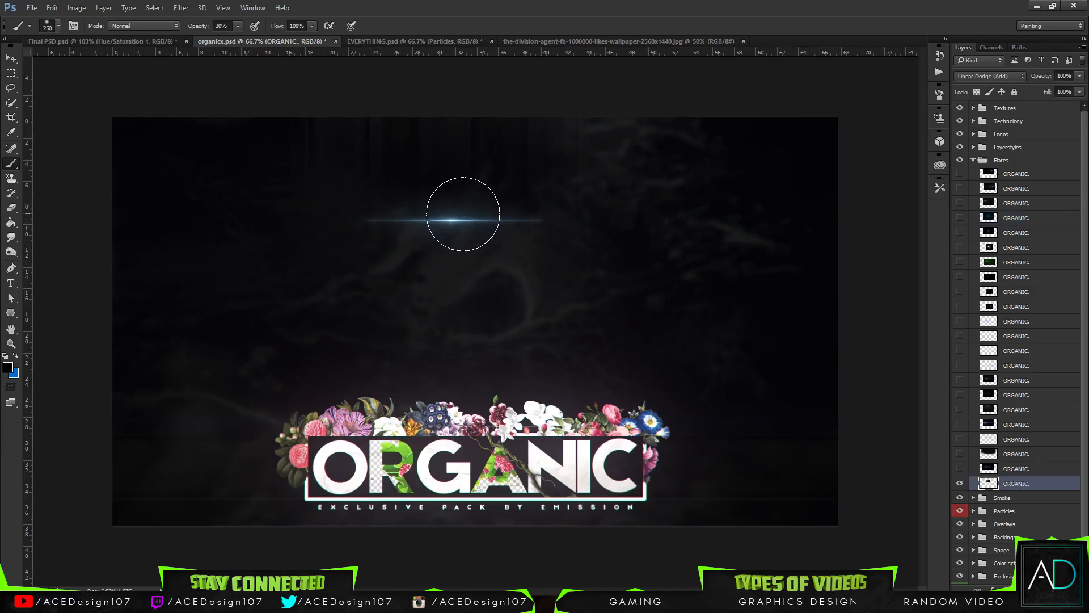
key(v)
drag(452, 225, 675, 210)
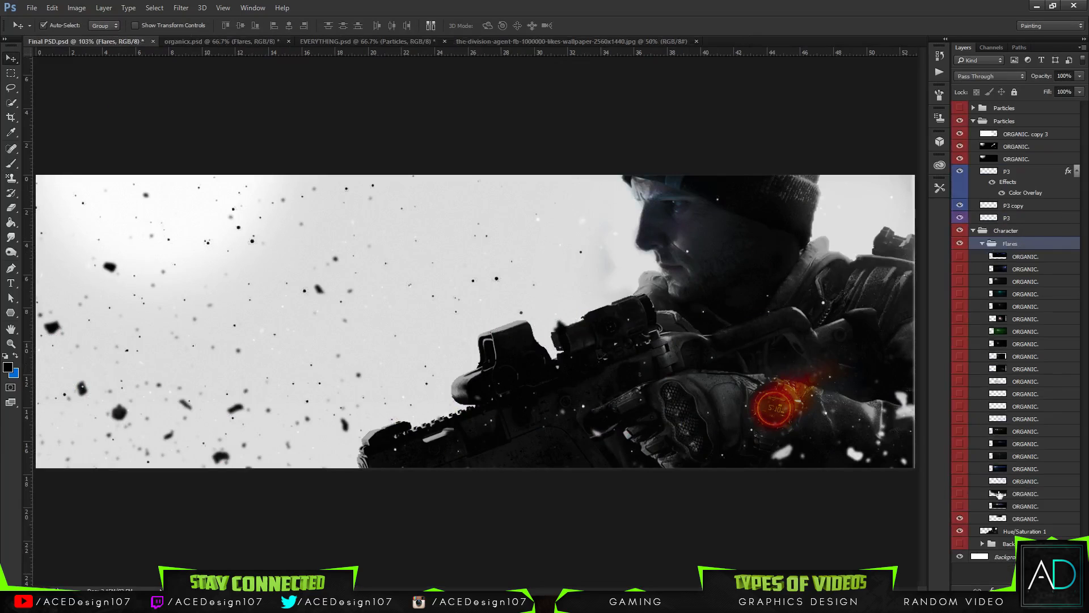
Move the blue streak layer out of the Flares group to below Hue/Saturation 1 and delete the group.
drag(1026, 524, 1030, 538)
click(1032, 508)
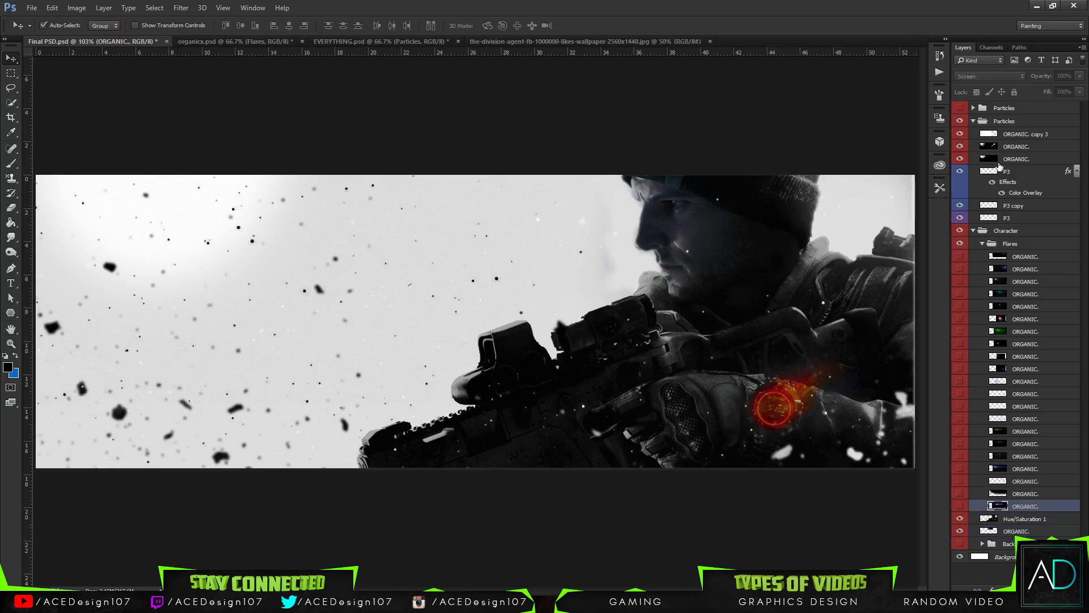
click(1008, 244)
key(Delete)
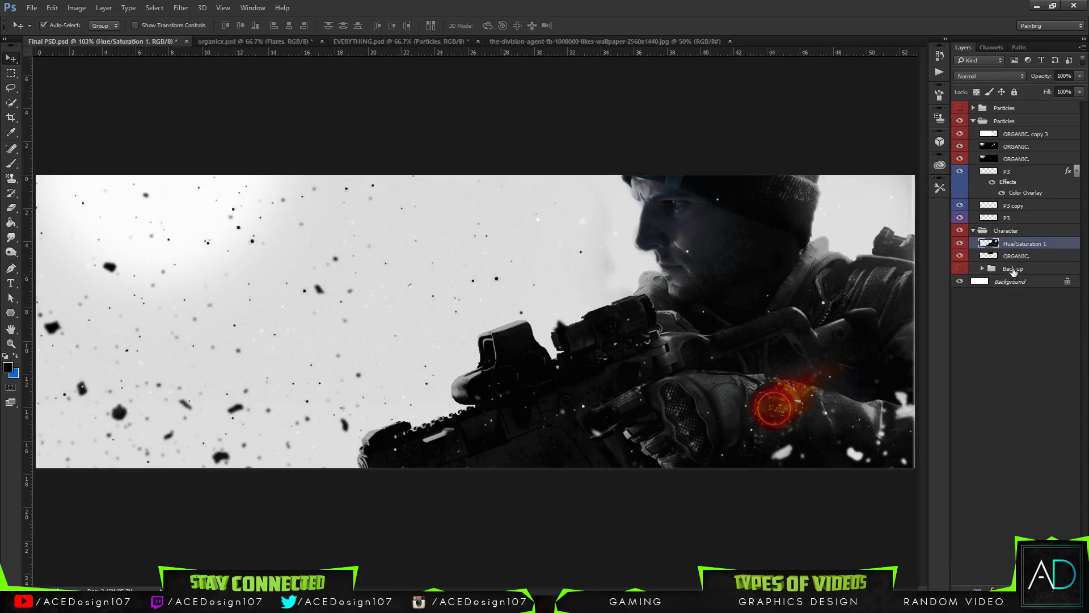
Undo the deletion of the Flares group and redo it.
click(1014, 270)
key(ctrl+z)
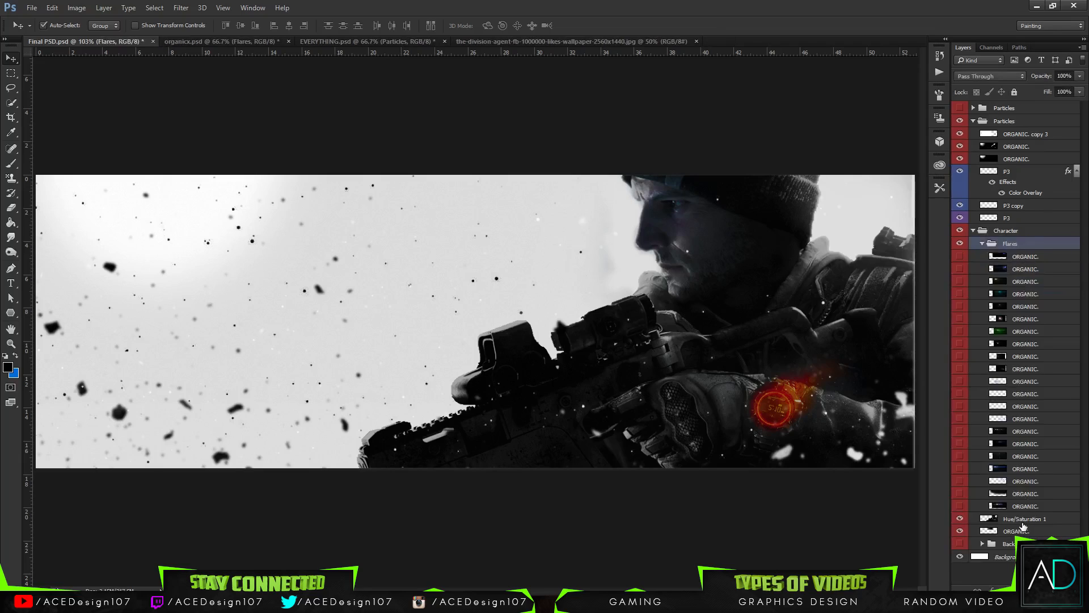
click(1026, 520)
click(1034, 505)
key(ctrl+z)
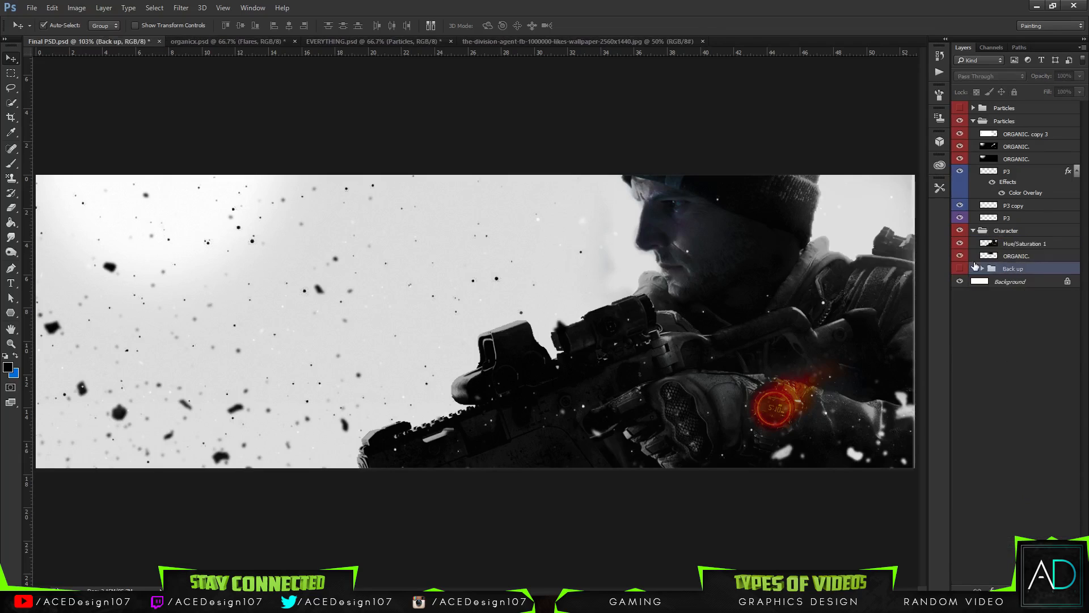
click(983, 269)
click(982, 268)
click(983, 269)
click(983, 268)
double_click(1033, 259)
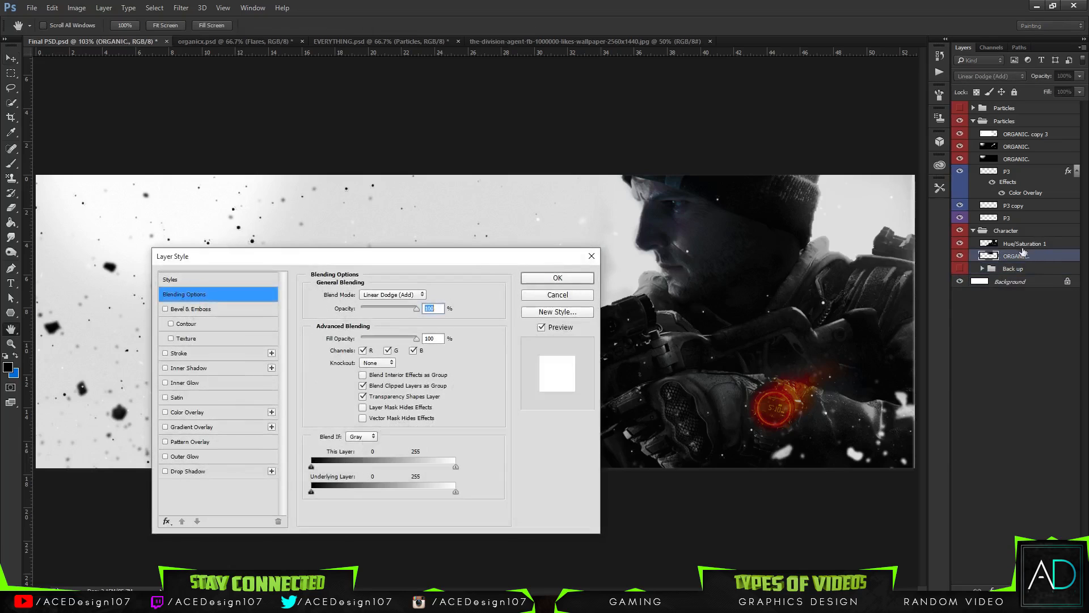
key(Escape)
Move the flare layer above Hue/Saturation 1 and place the flare over the soldier's glowing watch.
drag(1040, 257, 1038, 239)
key(ctrl+t)
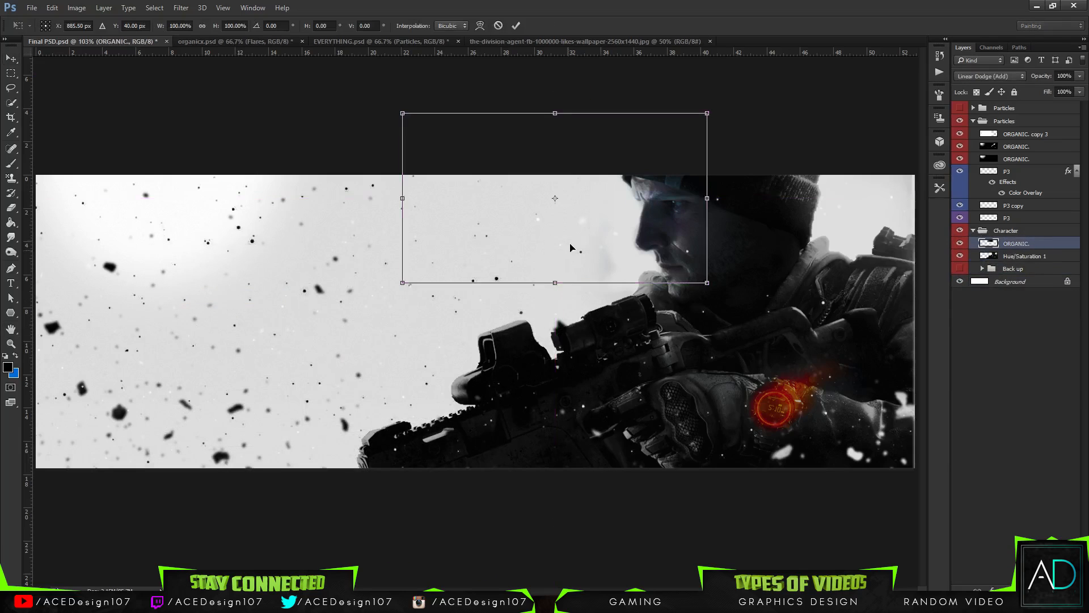
drag(571, 247, 799, 427)
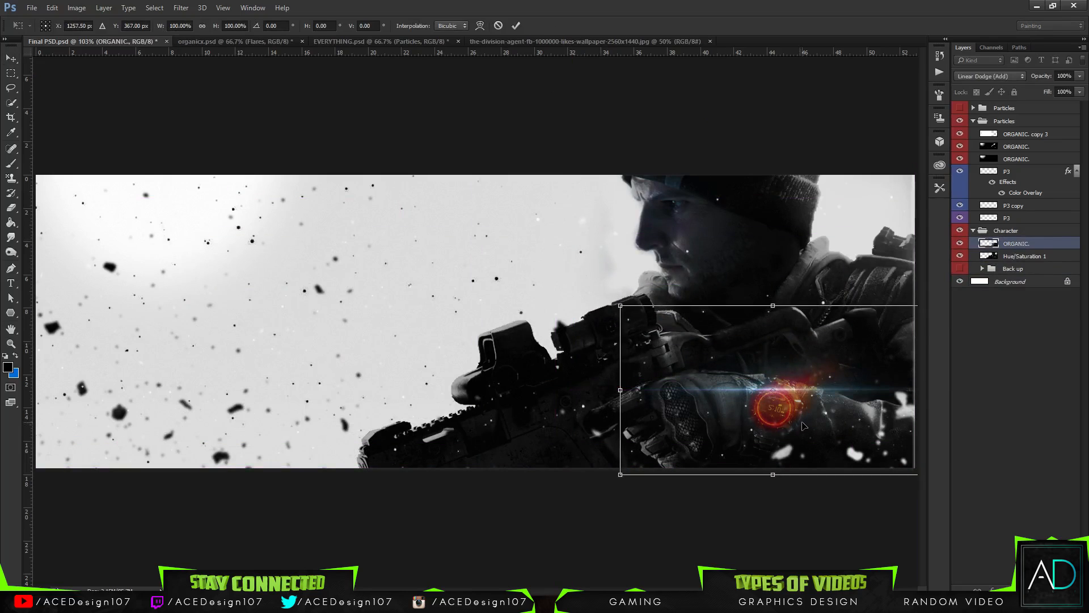
Try to warp the flare so that it curves around the soldier's forearm.
right_click(805, 400)
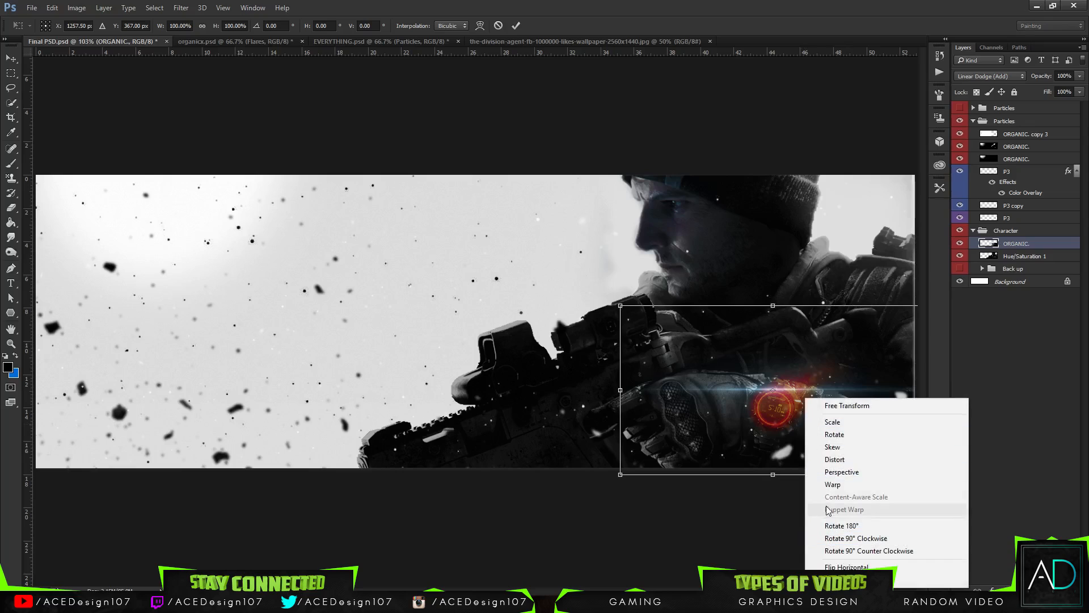
click(832, 484)
drag(632, 401, 820, 237)
drag(830, 378, 793, 352)
drag(916, 391, 875, 256)
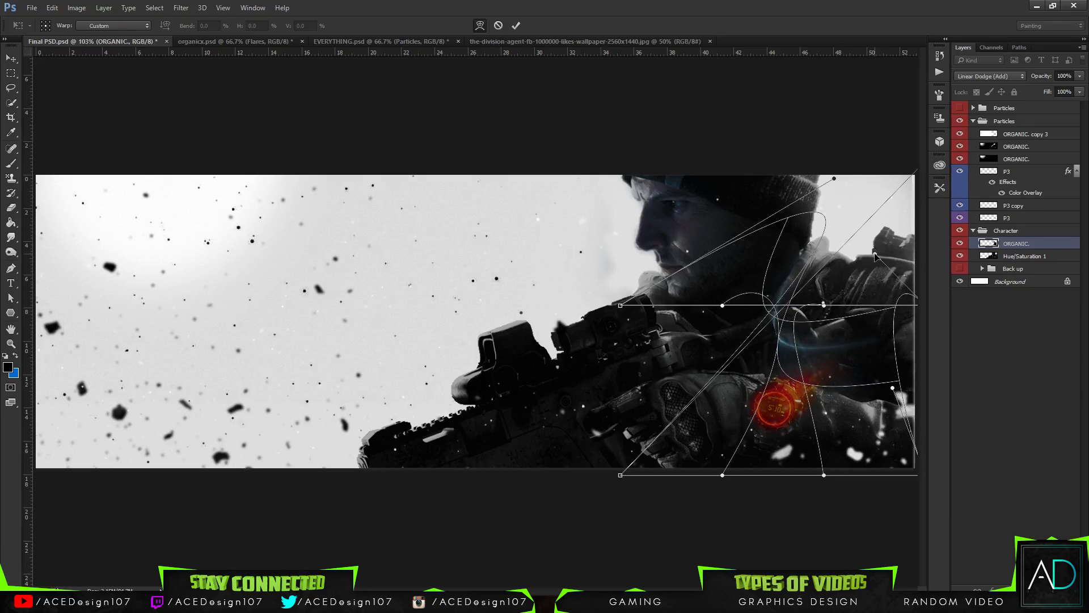
key(Return)
key(ctrl+z)
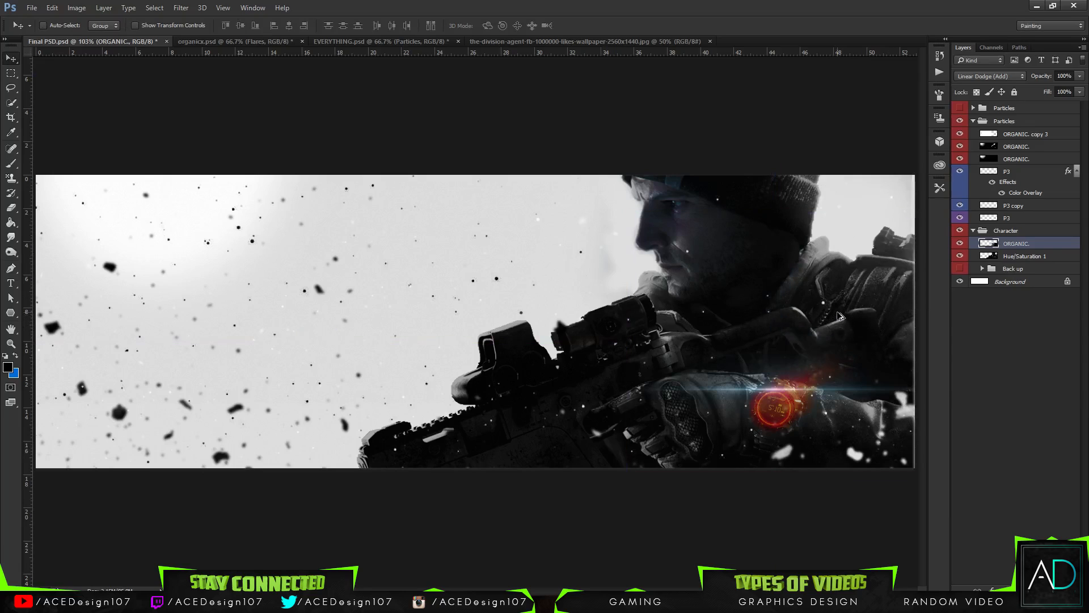
Reposition the flare slightly lower so that its bright centre sits on the watch.
click(773, 387)
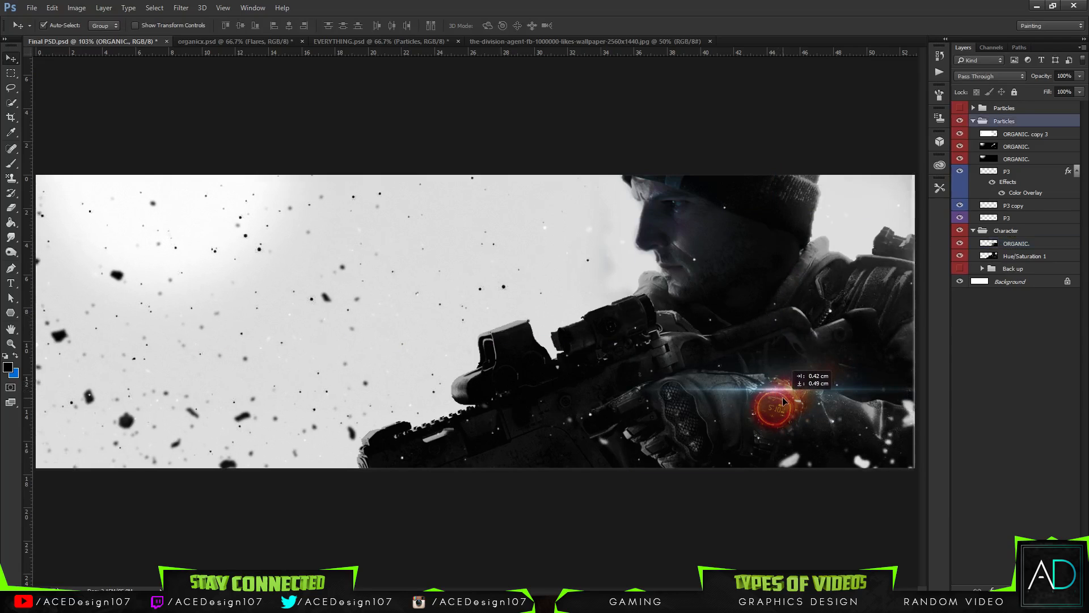
click(1025, 242)
key(ctrl+t)
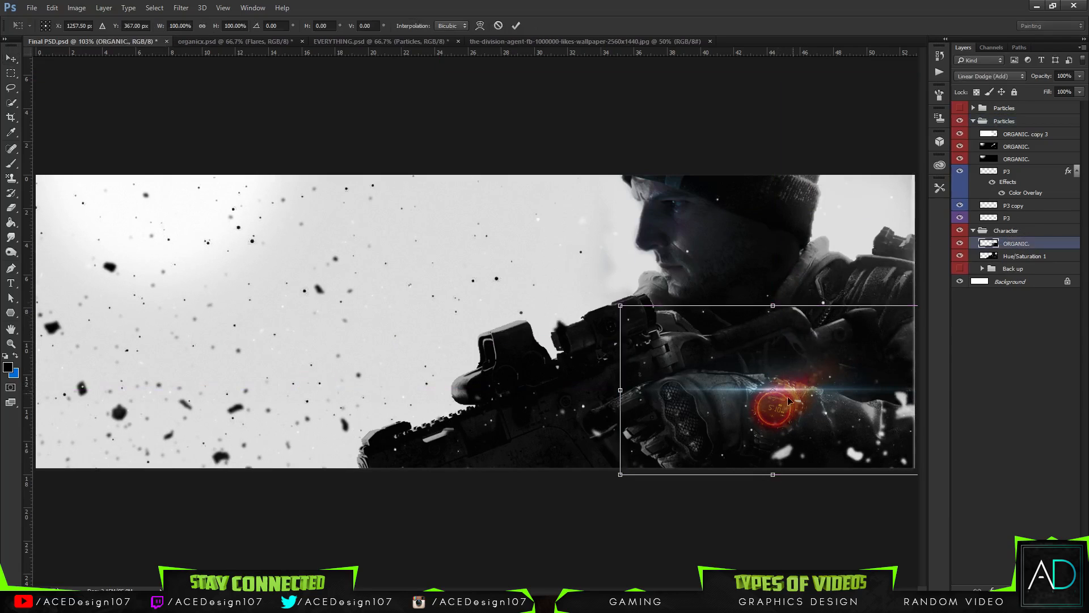
mouse_move(787, 396)
mouse_down()
mouse_move(803, 396)
mouse_move(785, 398)
mouse_up()
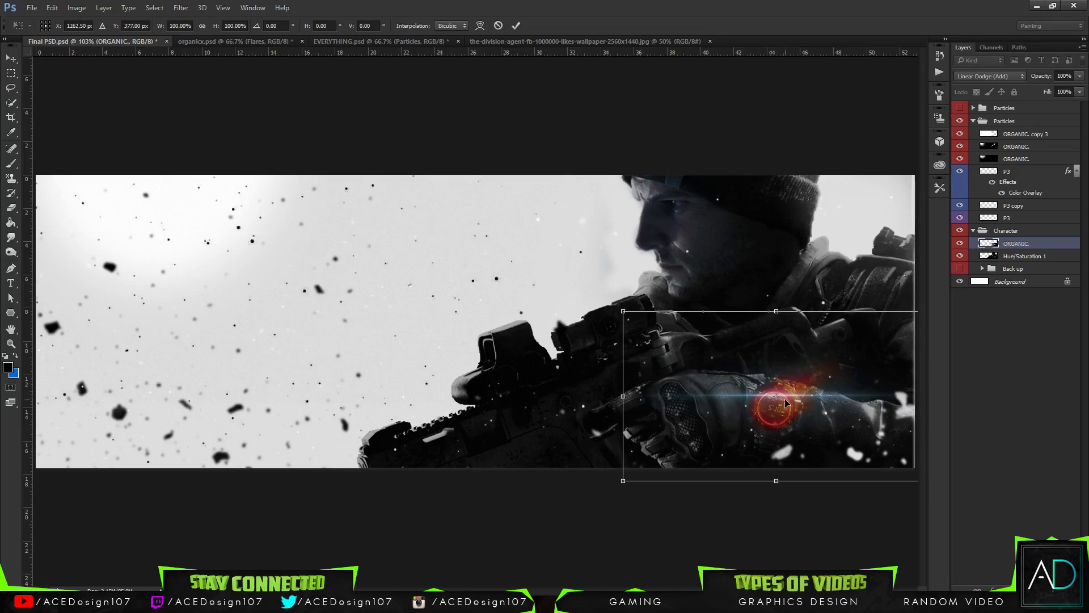
key(Return)
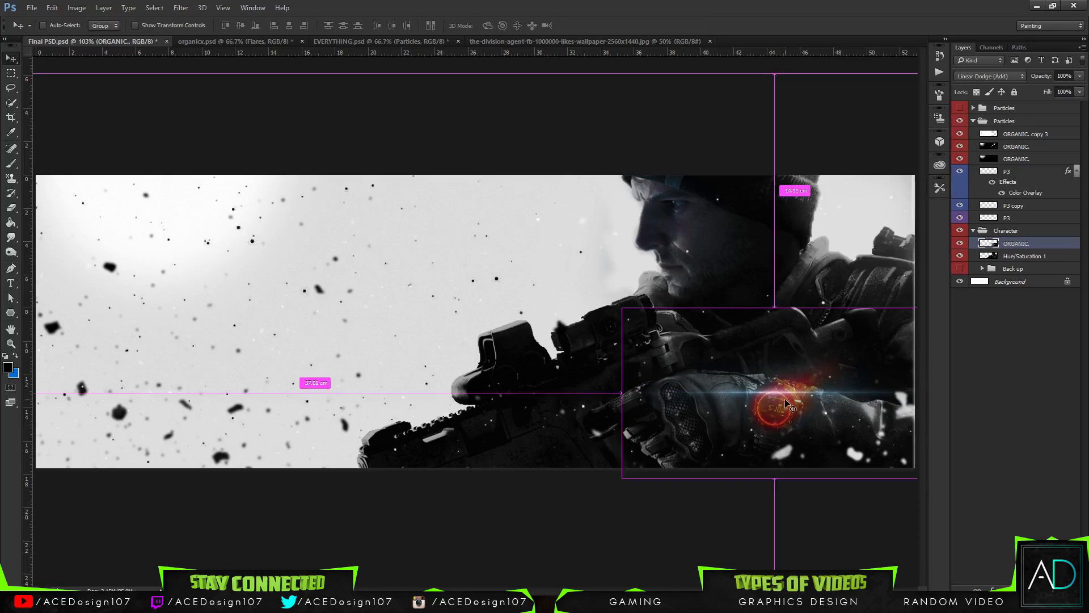
Shift the flare's hue to -180 with raised saturation and fade its ends with a soft 250 px black brush at 30% opacity.
key(ctrl+u)
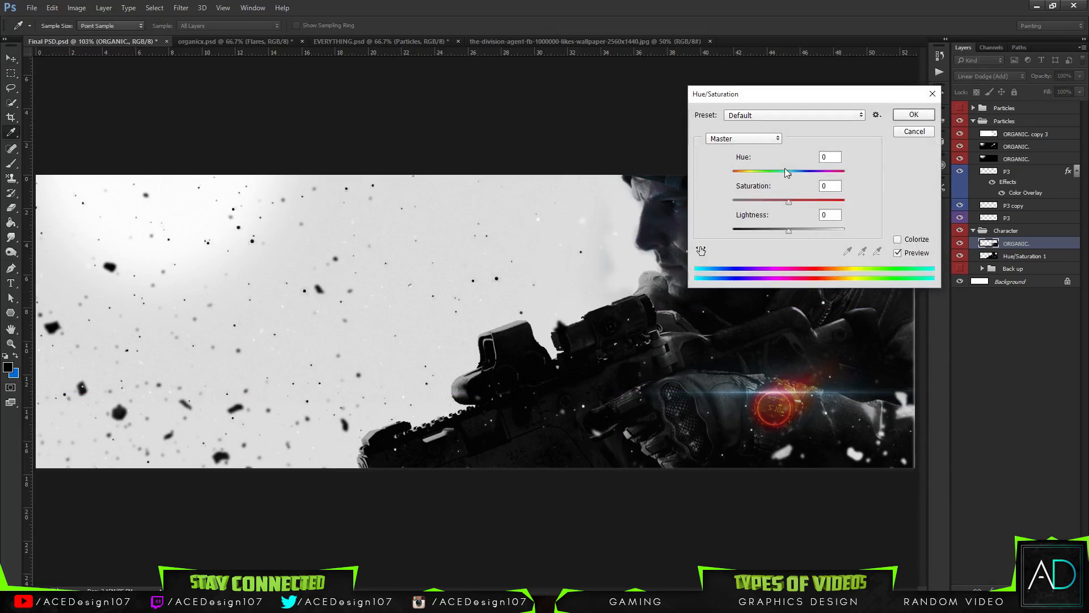
drag(785, 169, 726, 169)
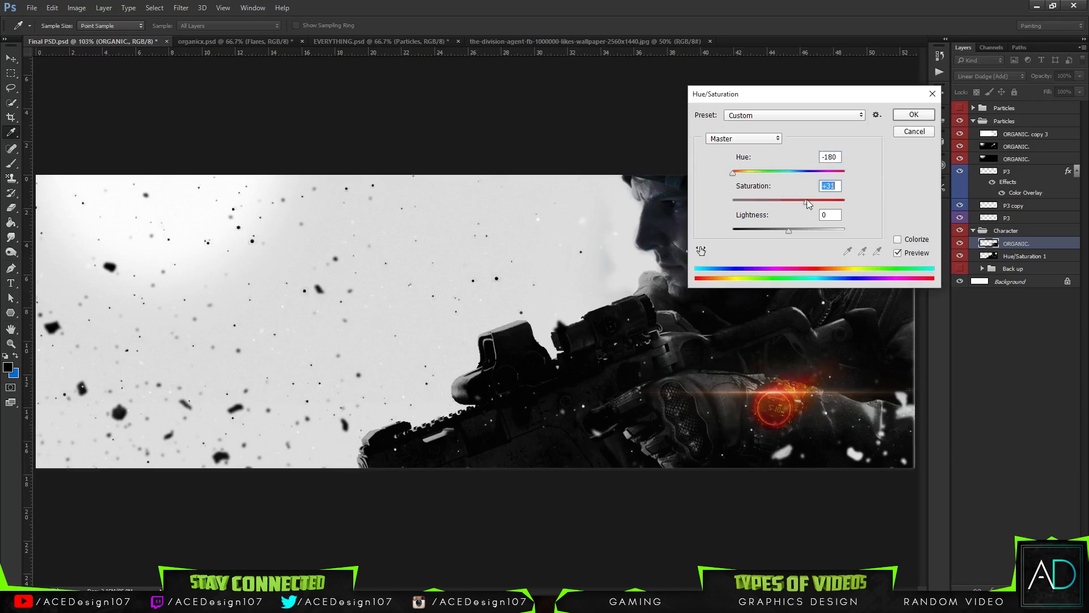
click(910, 115)
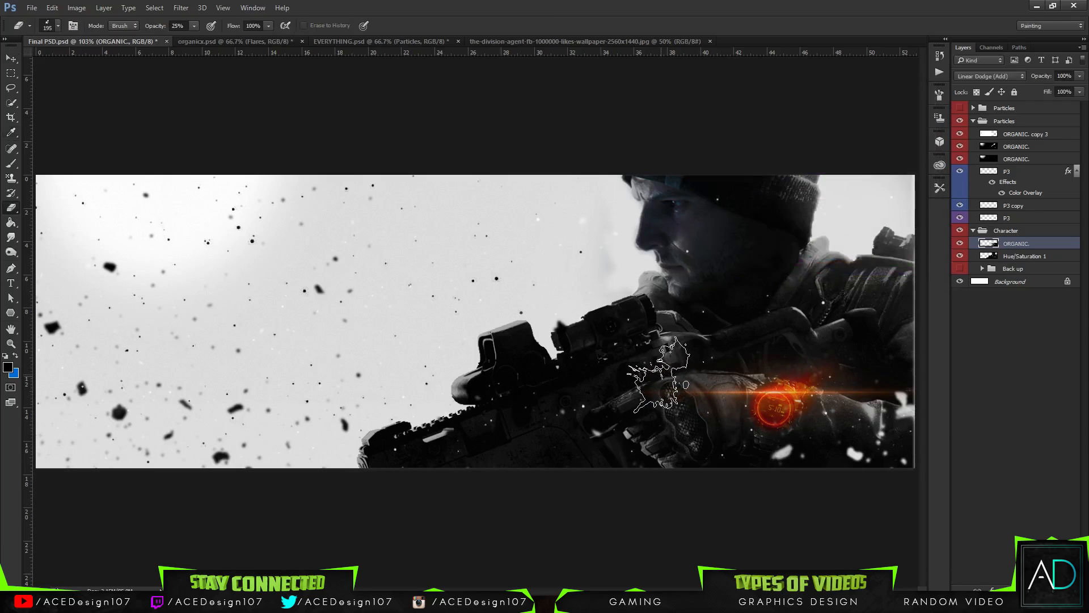
key(b)
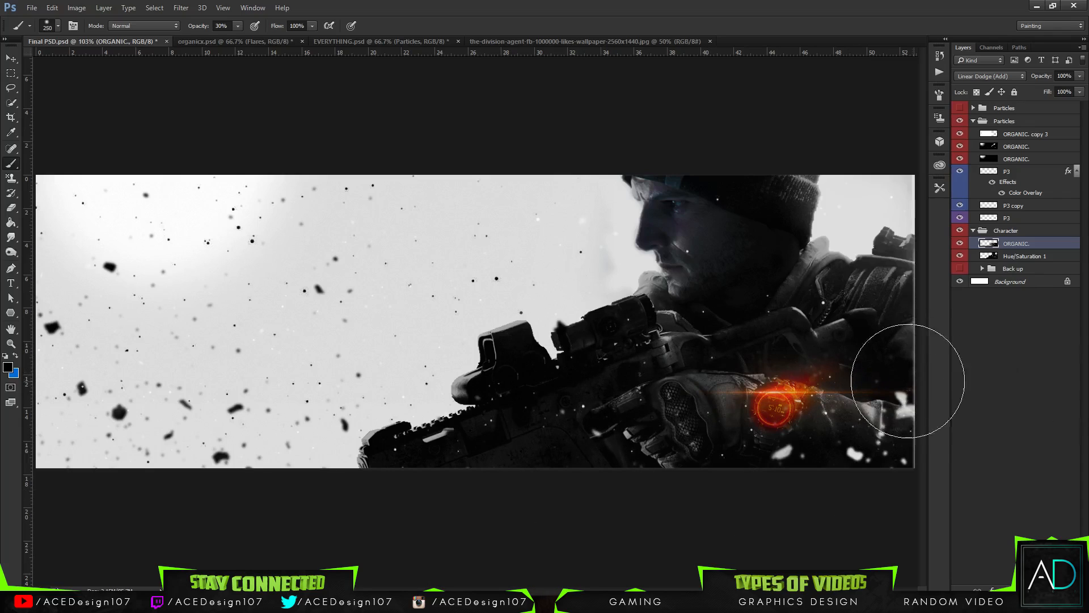
Rotate the flare to about -59.5° and place it diagonally across the right edge of the watch.
key(ctrl+t)
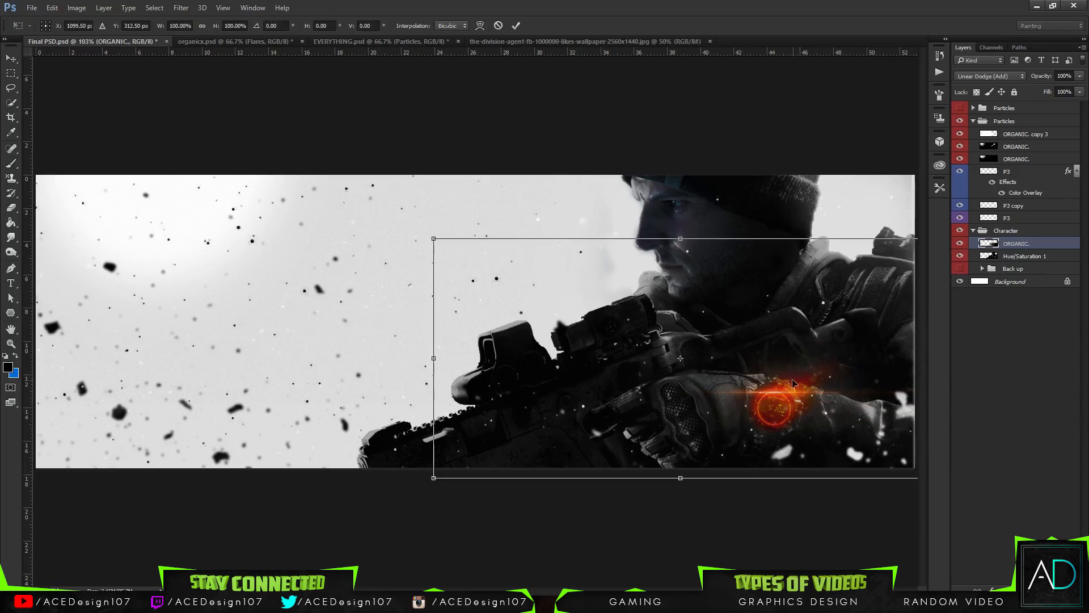
right_click(786, 382)
click(730, 442)
drag(433, 487, 806, 590)
drag(707, 311, 753, 450)
drag(851, 230, 972, 341)
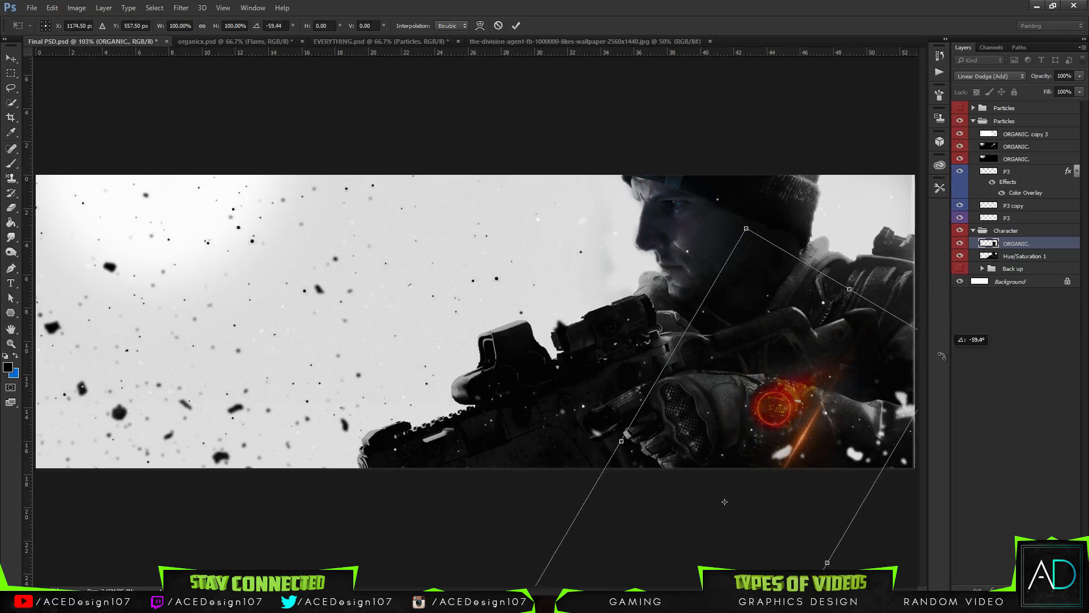
drag(810, 433, 793, 414)
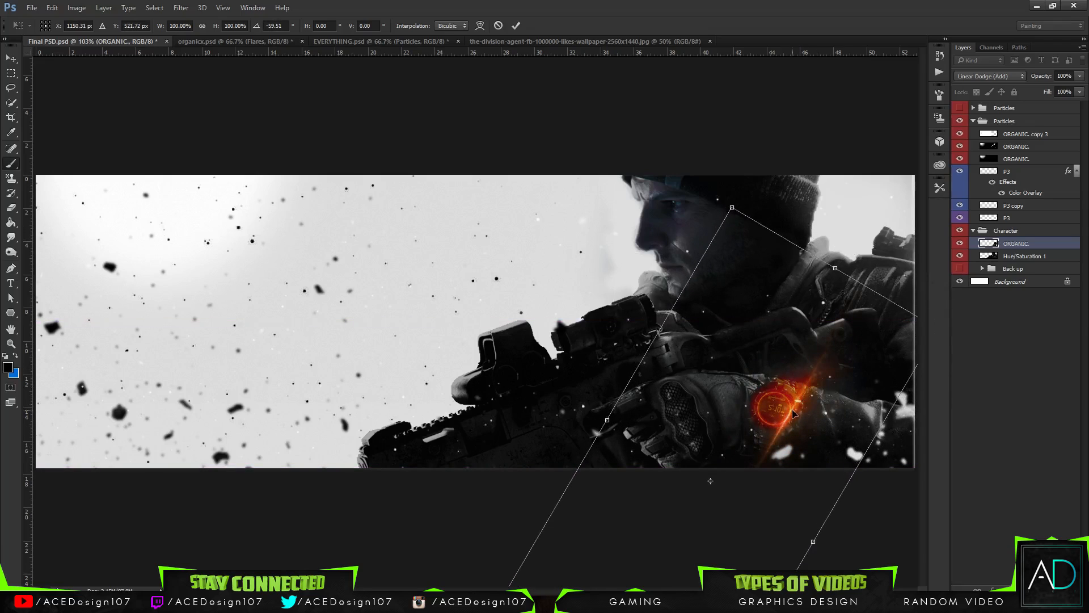
key(Return)
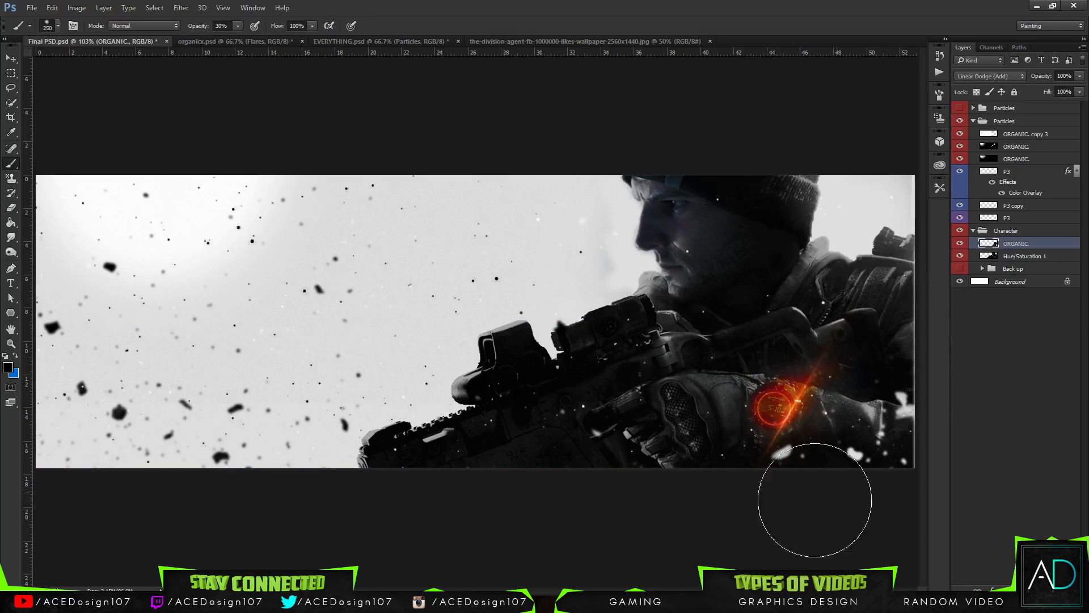
Paint black over the flare's ends above and below the watch with a soft 77 px brush at 100% opacity.
key(ctrl+plus)
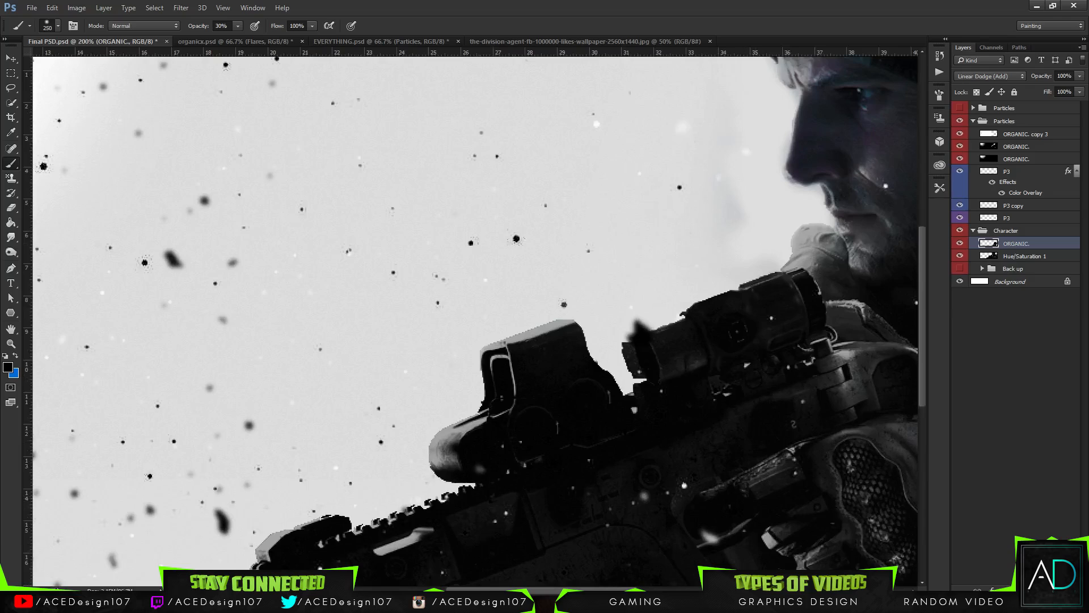
drag(902, 496, 628, 342)
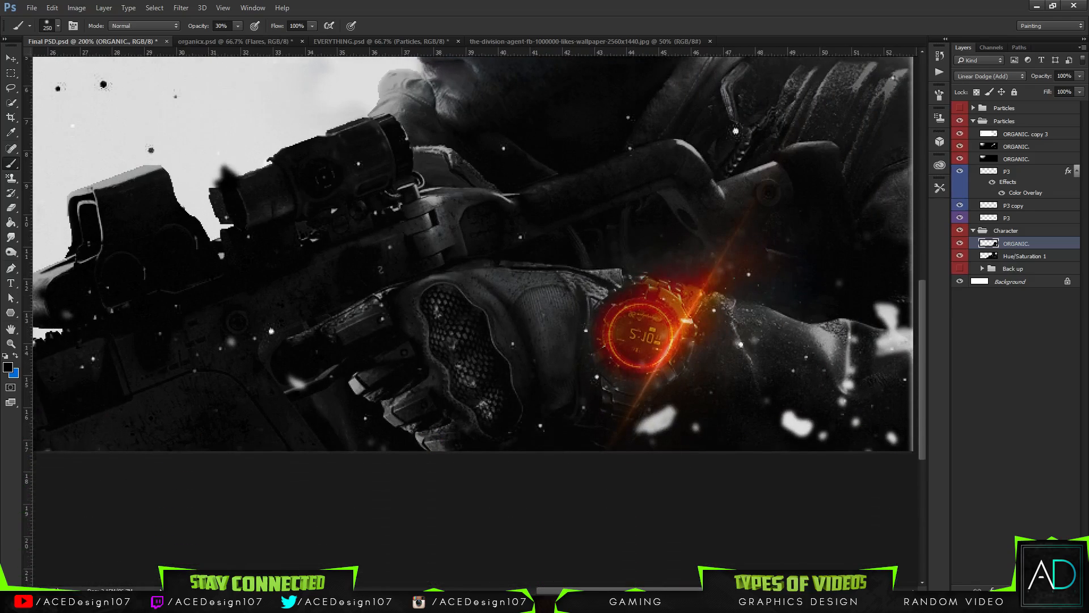
click(59, 26)
click(92, 60)
click(231, 26)
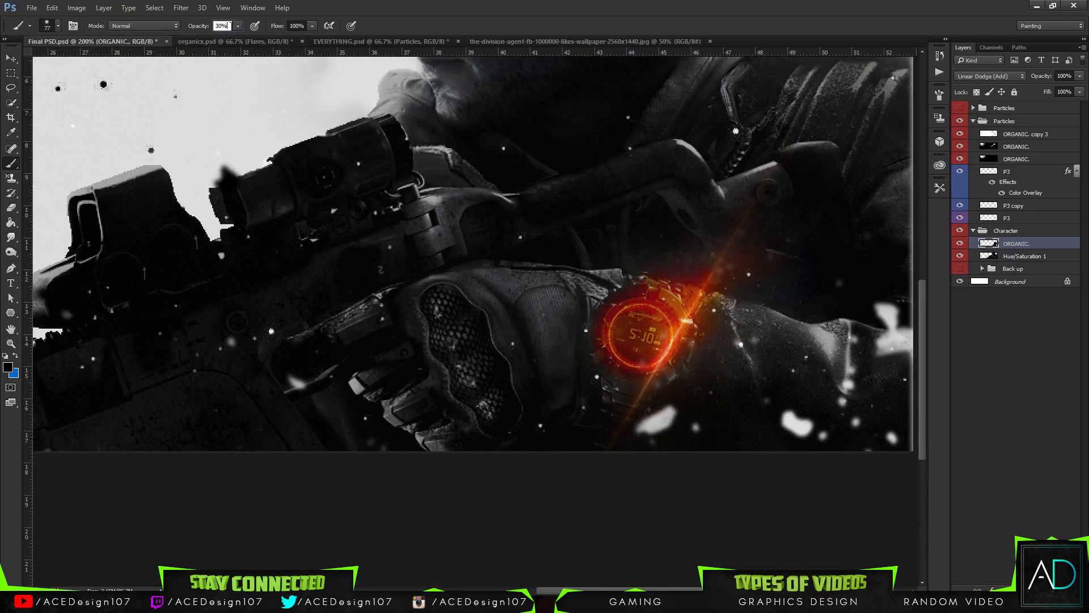
text(100)
key(Return)
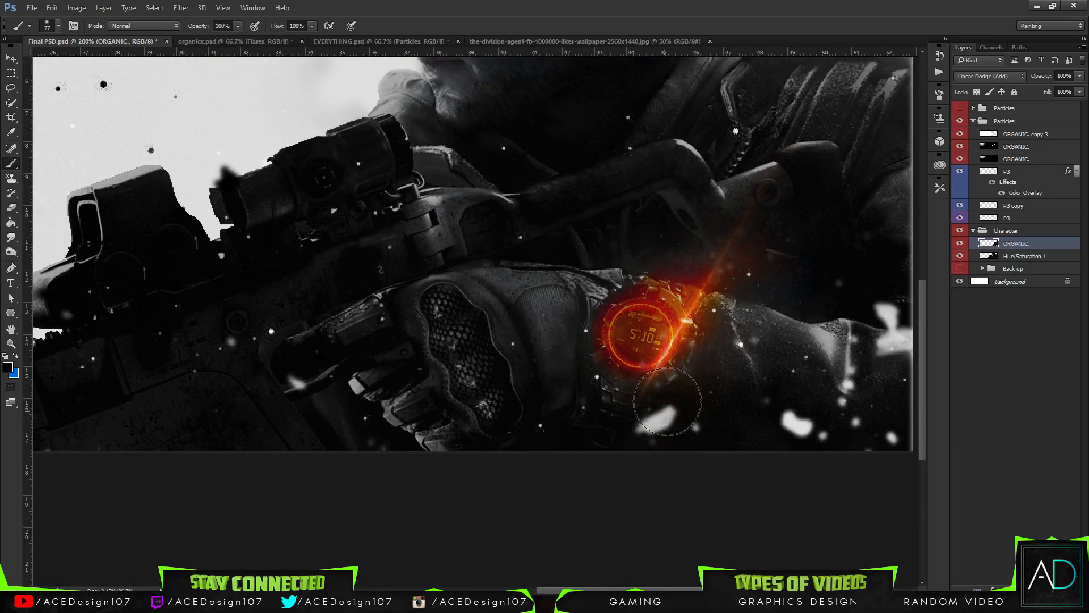
drag(667, 401, 620, 450)
mouse_move(774, 194)
mouse_down()
mouse_move(717, 277)
mouse_move(758, 207)
mouse_move(679, 314)
mouse_move(743, 247)
mouse_up()
key(ctrl+z)
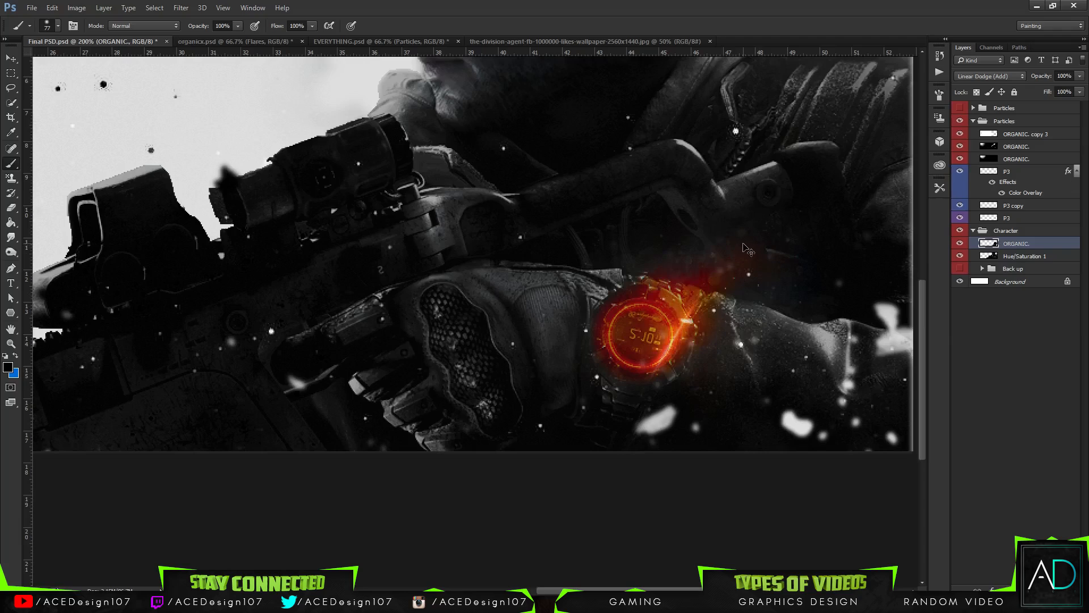
Duplicate the watch flare, move the copy towards the watch's left edge and warp it.
key(ctrl+j)
key(ctrl+t)
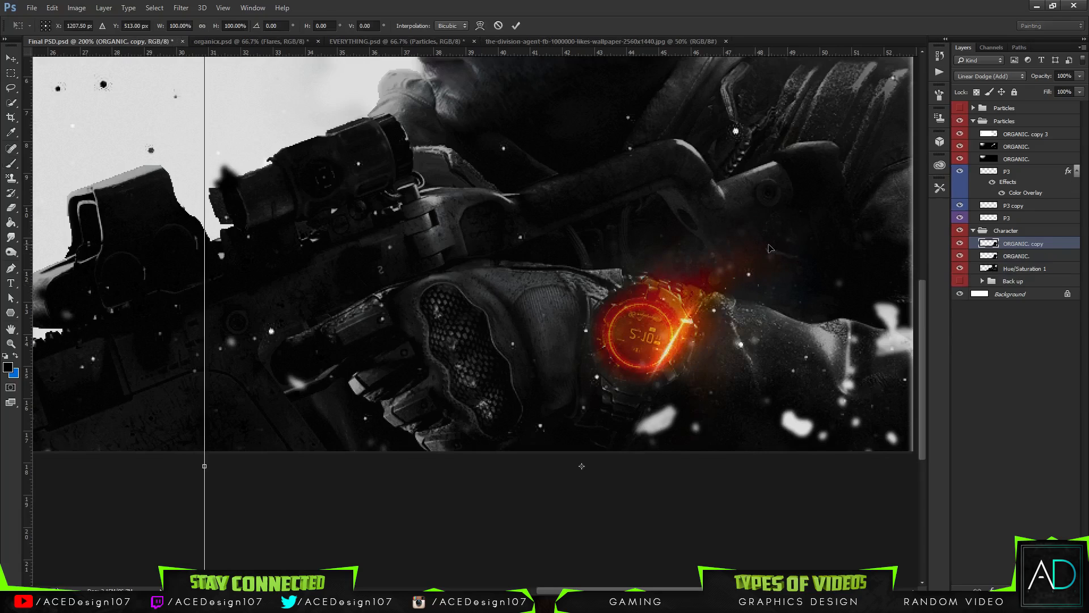
drag(683, 358, 622, 336)
right_click(621, 336)
click(647, 421)
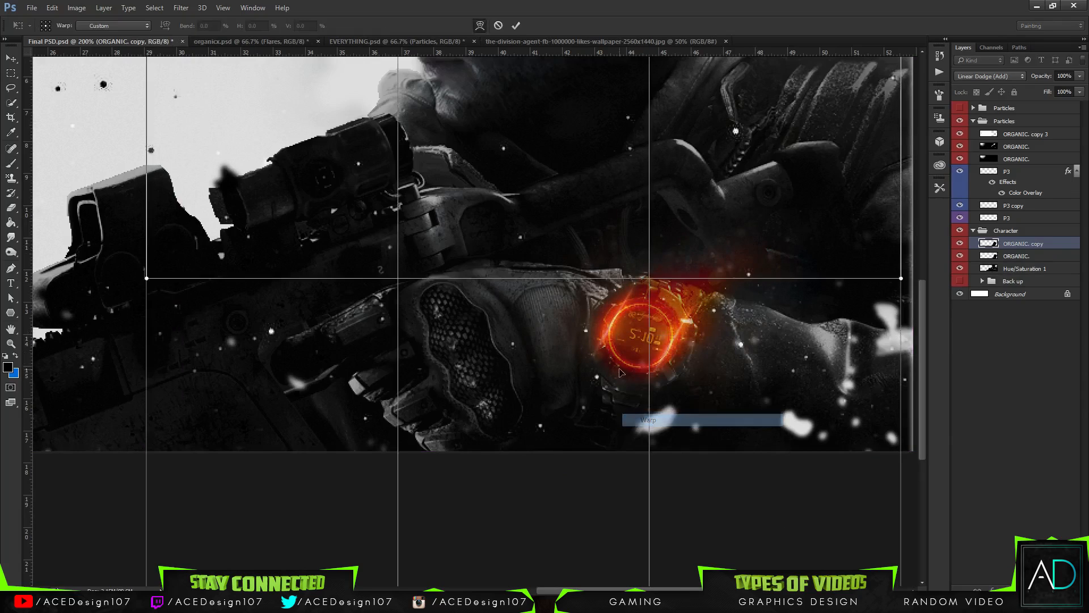
drag(646, 421, 178, 60)
click(517, 24)
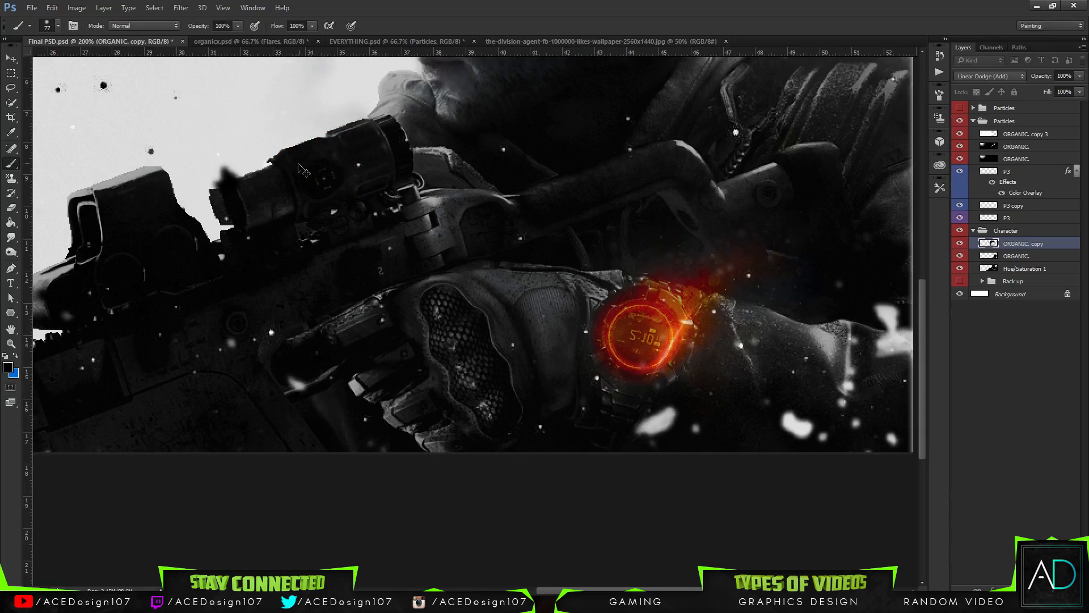
Reposition the flare copy and warp it again so that its streak curves along the watch's upper-left rim.
key(ctrl+t)
drag(265, 129, 730, 405)
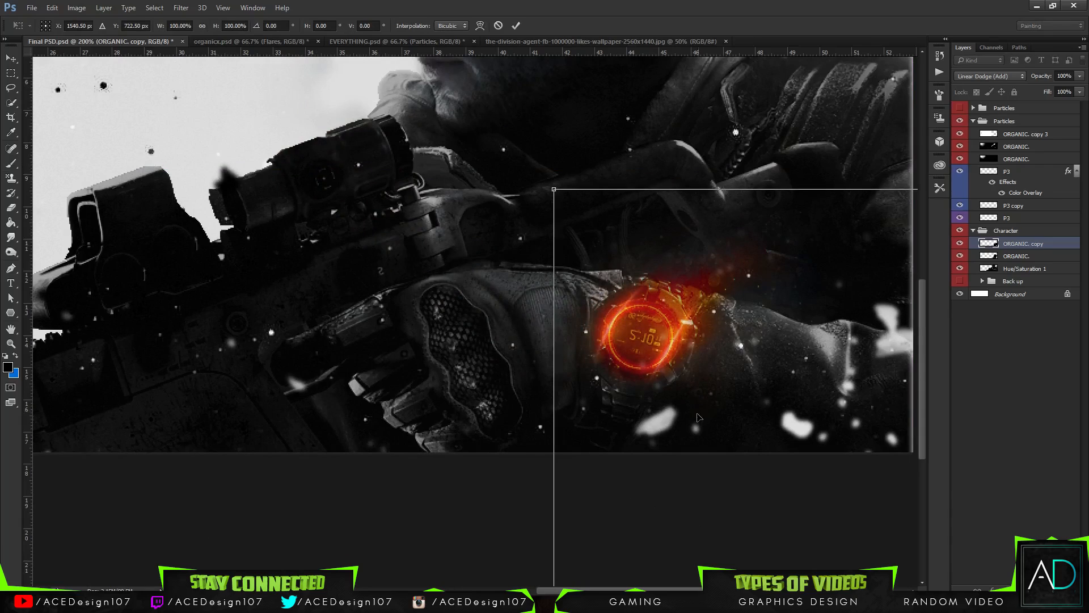
right_click(698, 417)
click(724, 298)
right_click(718, 329)
click(732, 416)
drag(598, 319, 631, 326)
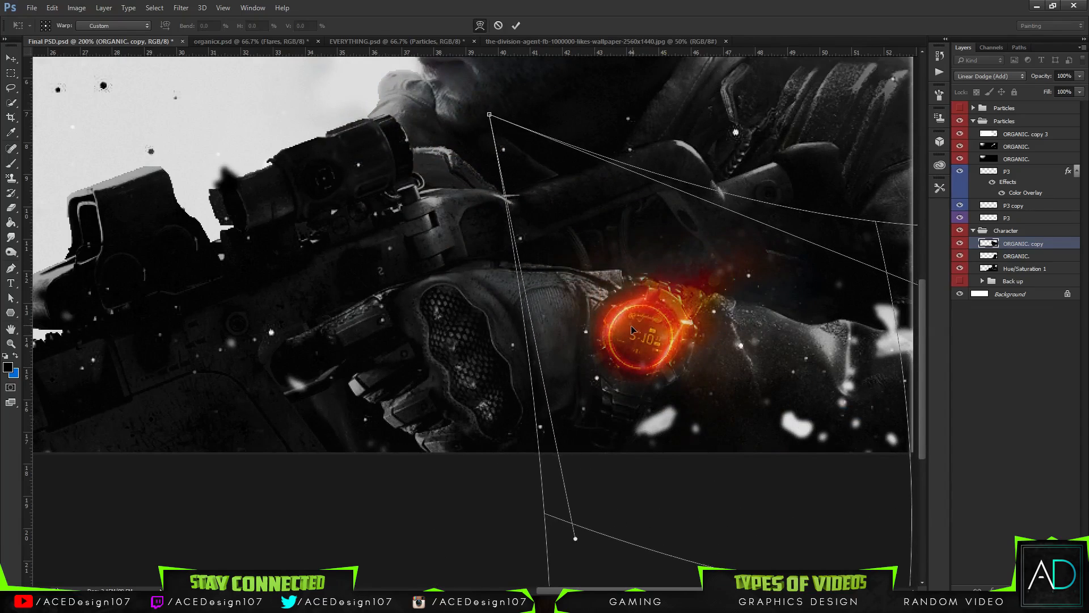
key(Return)
key(b)
Duplicate the warped flare layer once in place to strengthen the glow on the watch's upper-left rim.
key(ctrl+j)
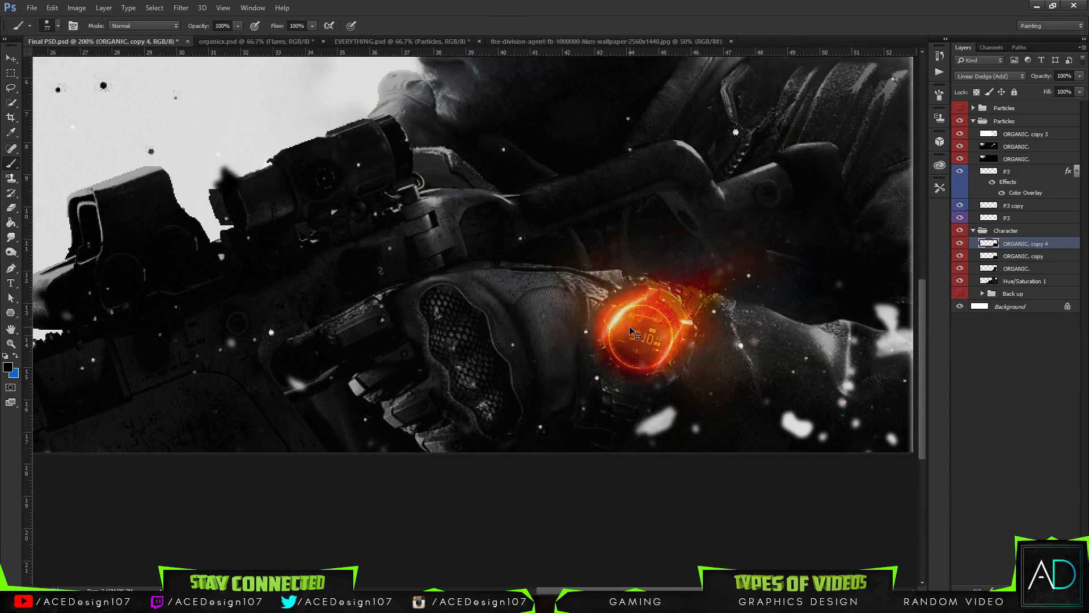
key(ctrl+j)
key(ctrl+z)
key(e)
key(v)
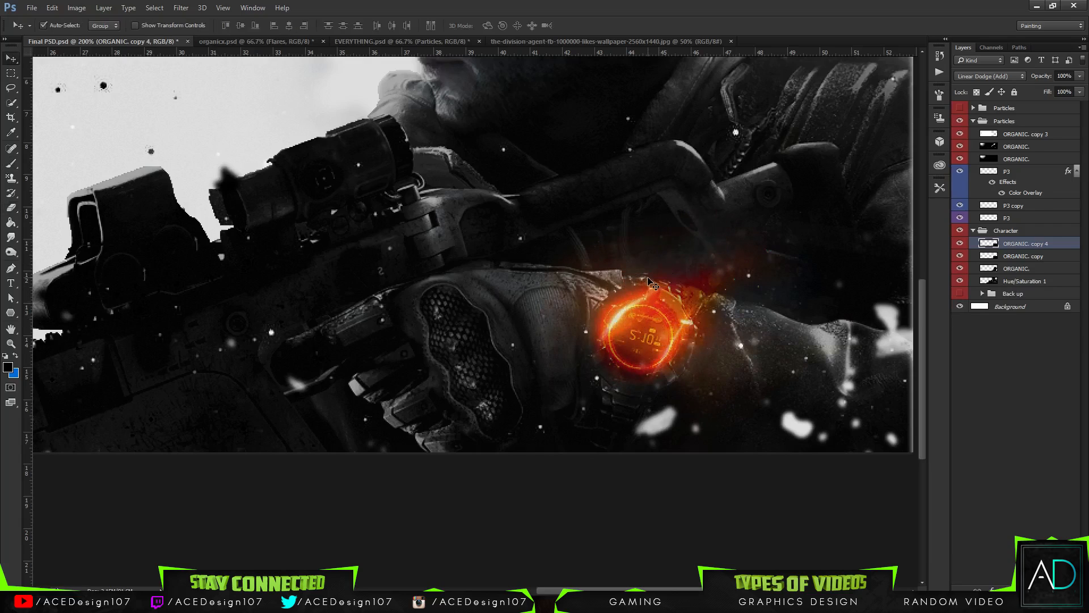
key(e)
key(b)
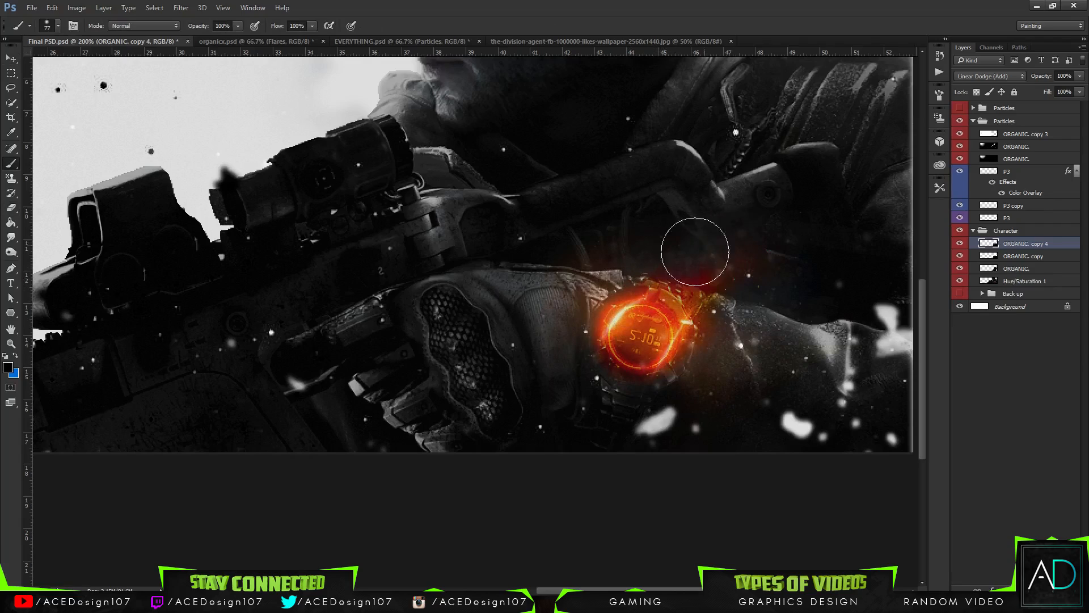
Duplicate the ORGANIC. flare layer from the watch's right edge twice and merge the copies back into it.
click(1034, 256)
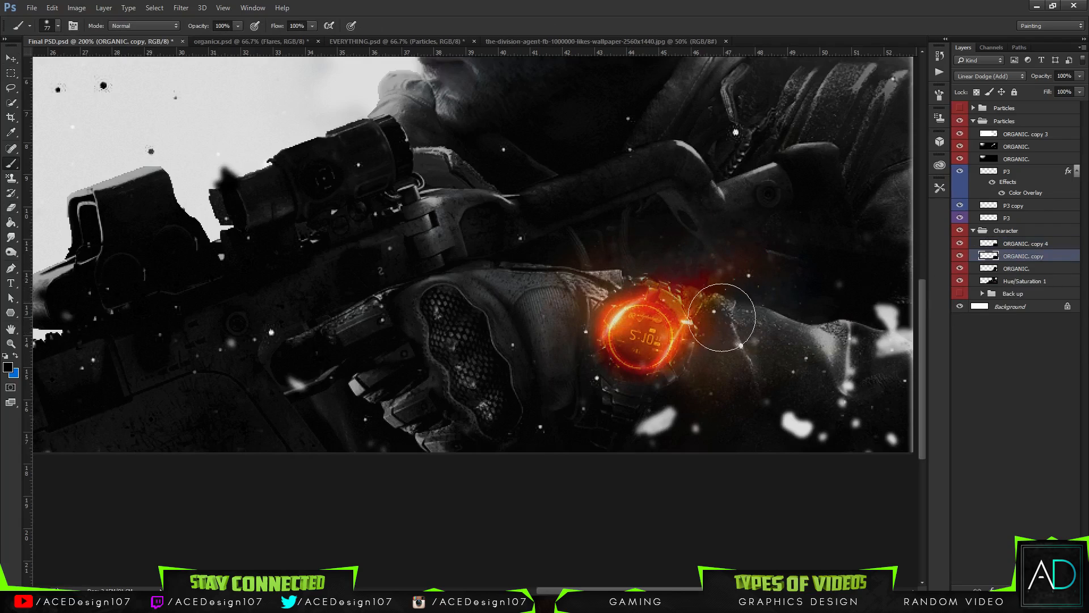
click(1020, 271)
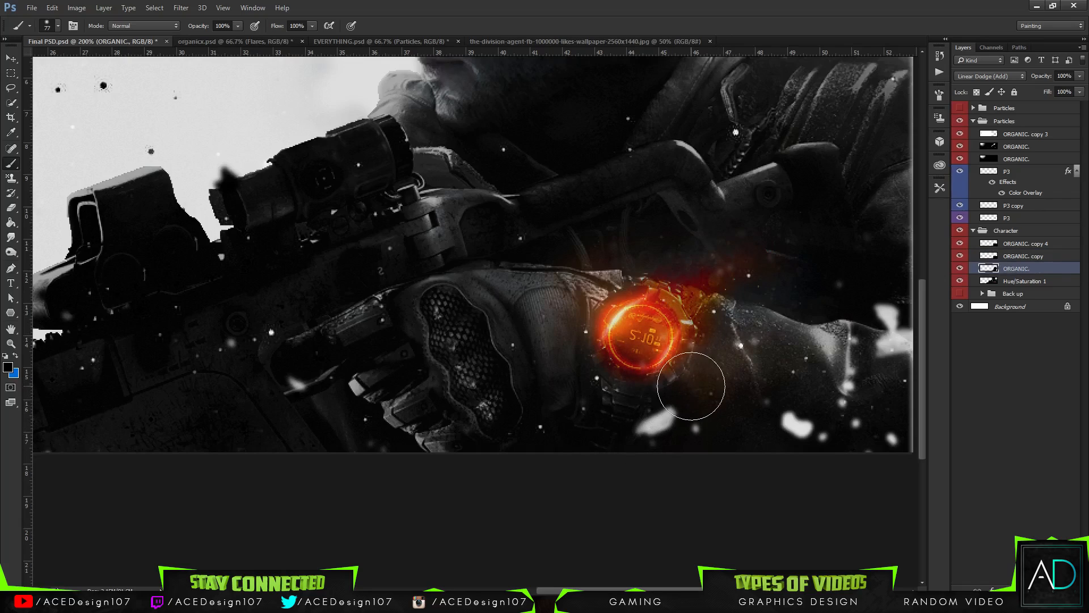
key(ctrl+z)
key(ctrl+z)
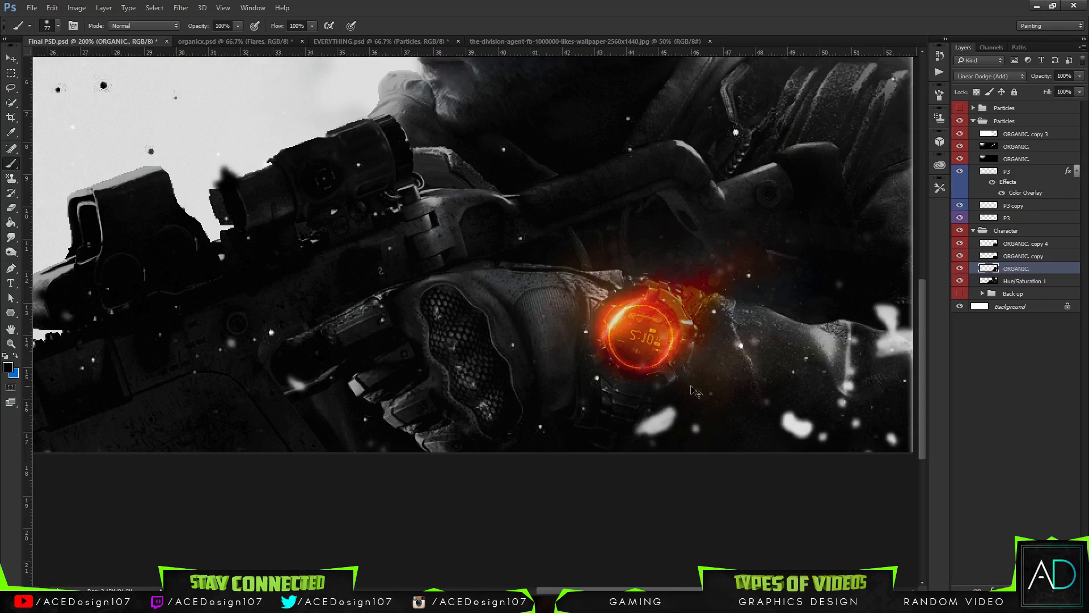
key(ctrl+j)
key(ctrl+j)
scroll(681, 369, up, 1)
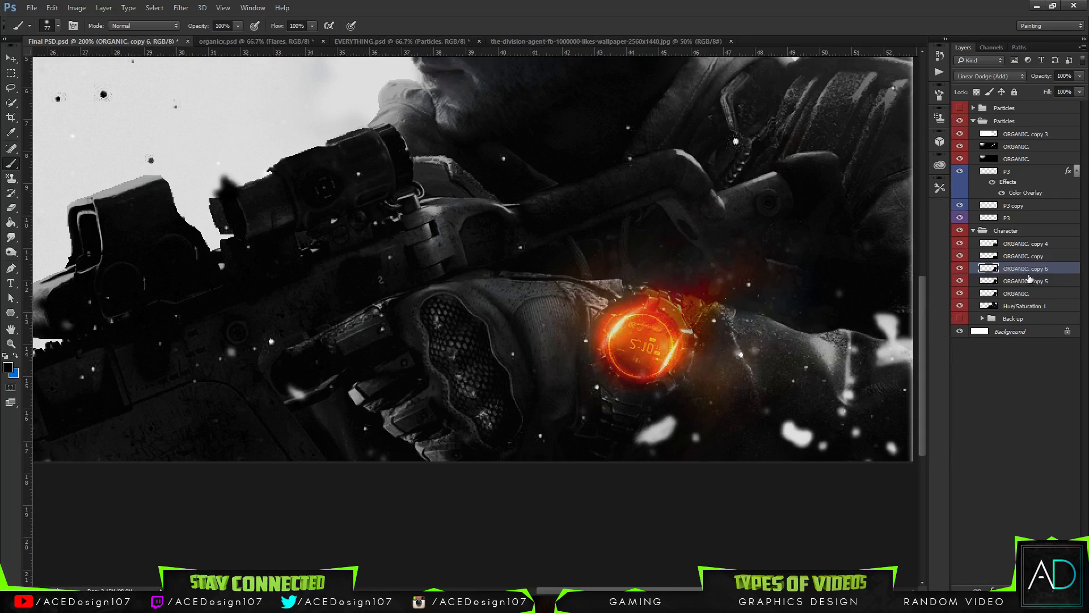
key(ctrl+e)
key(ctrl+e)
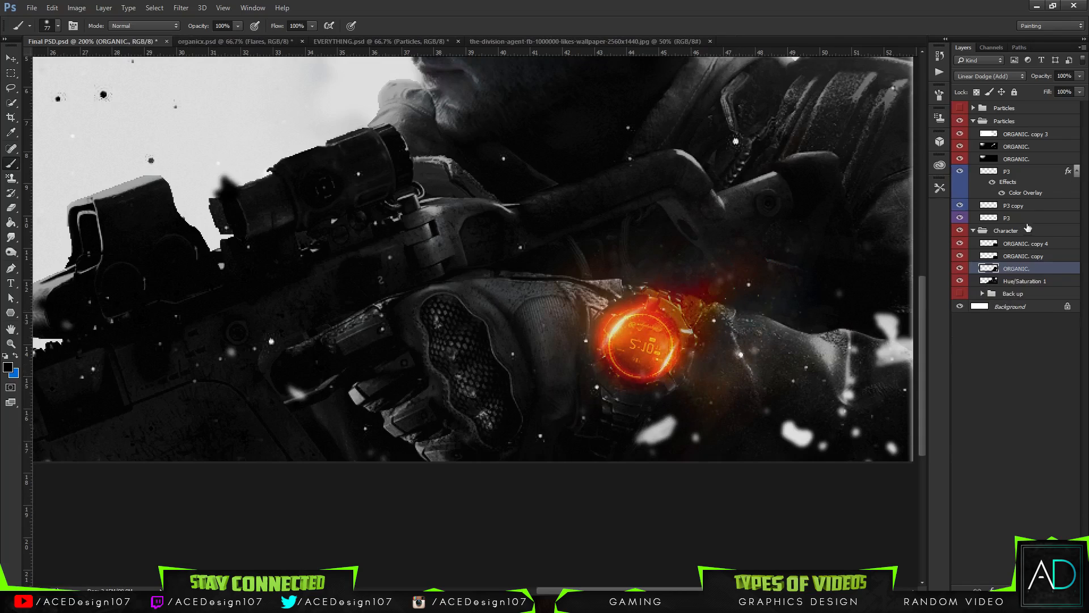
Merge the ORGANIC. copy and ORGANIC. copy 4 flare layers and set the merged layer's blend mode to Screen.
click(1046, 257)
ctrl+click(1045, 243)
key(ctrl+e)
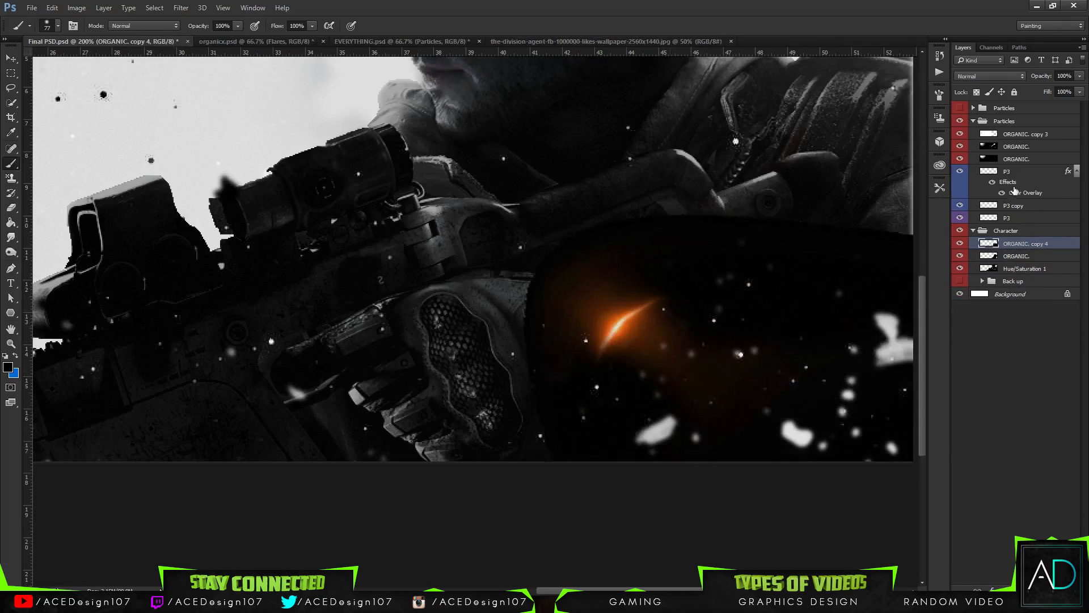
click(990, 76)
click(968, 155)
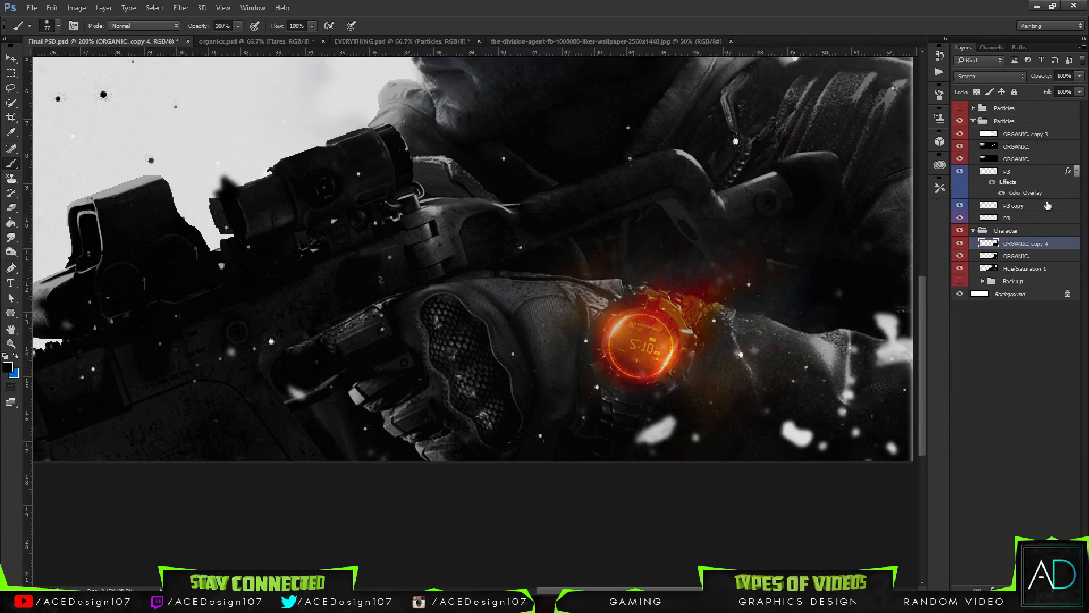
Merge ORGANIC. copy 4 with the ORGANIC. flare layer, using the Screen blend mode at 100% opacity.
ctrl+click(1030, 257)
key(ctrl+e)
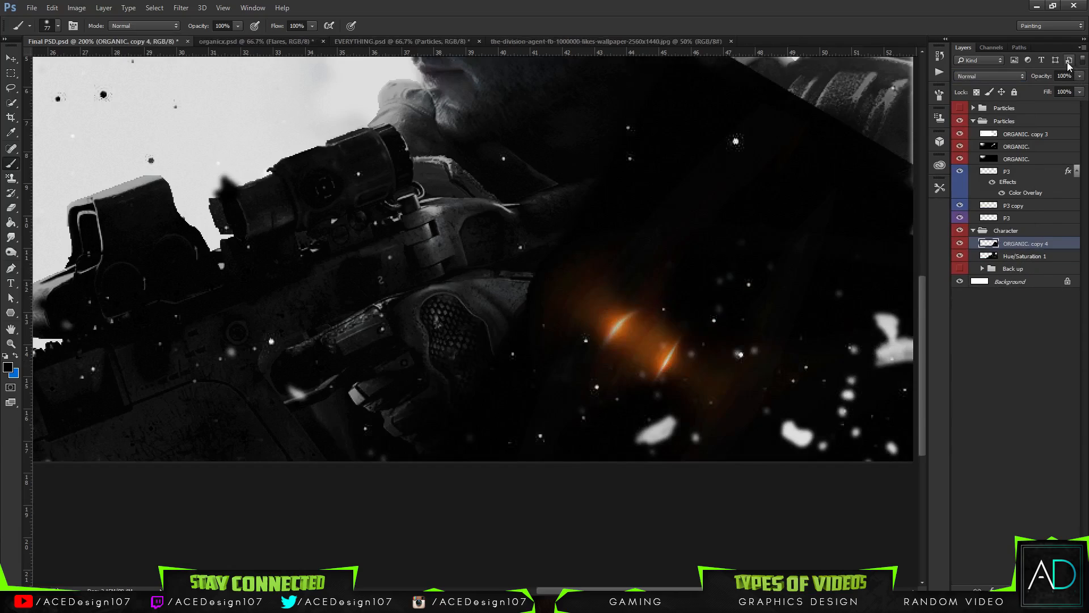
click(969, 76)
click(971, 156)
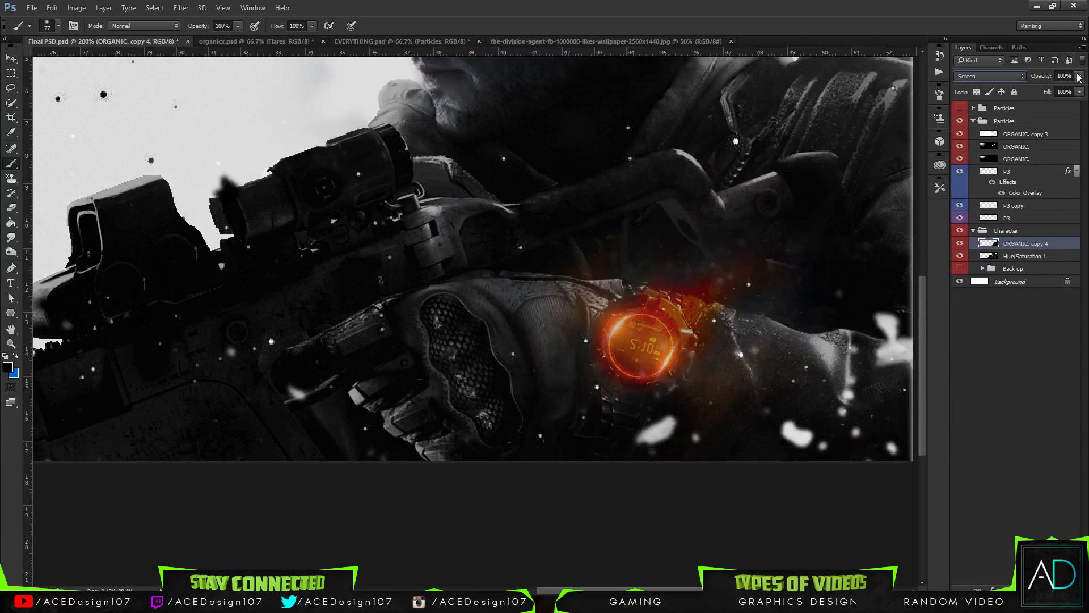
click(1080, 76)
mouse_move(1065, 98)
mouse_down()
mouse_move(1040, 86)
mouse_move(1078, 88)
mouse_up()
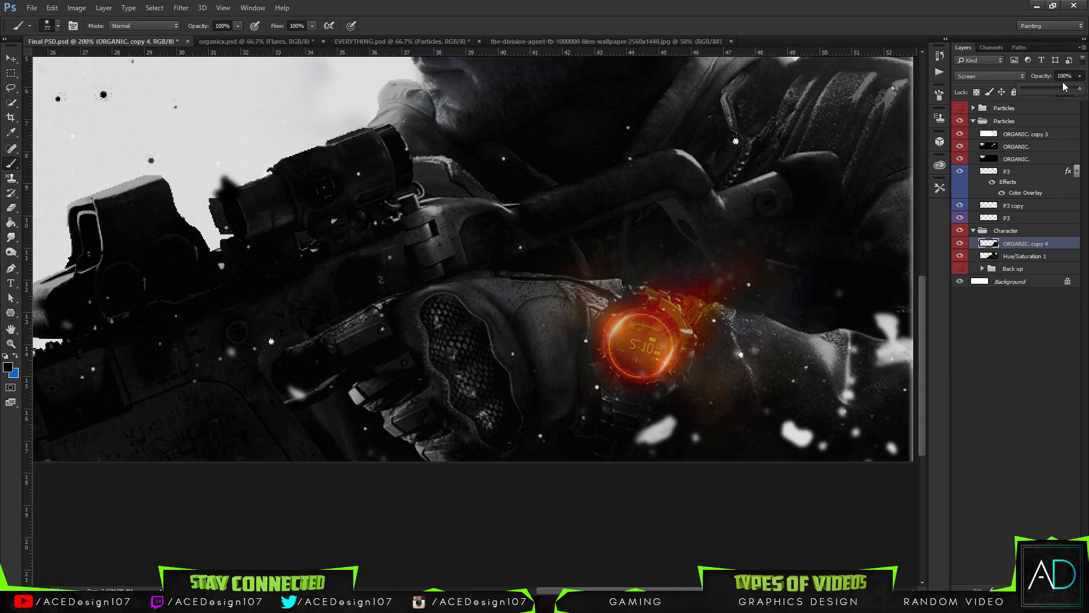
Try two extra duplicates of the merged flare over the watch, remove them and undo the surplus deletion.
key(ctrl+0)
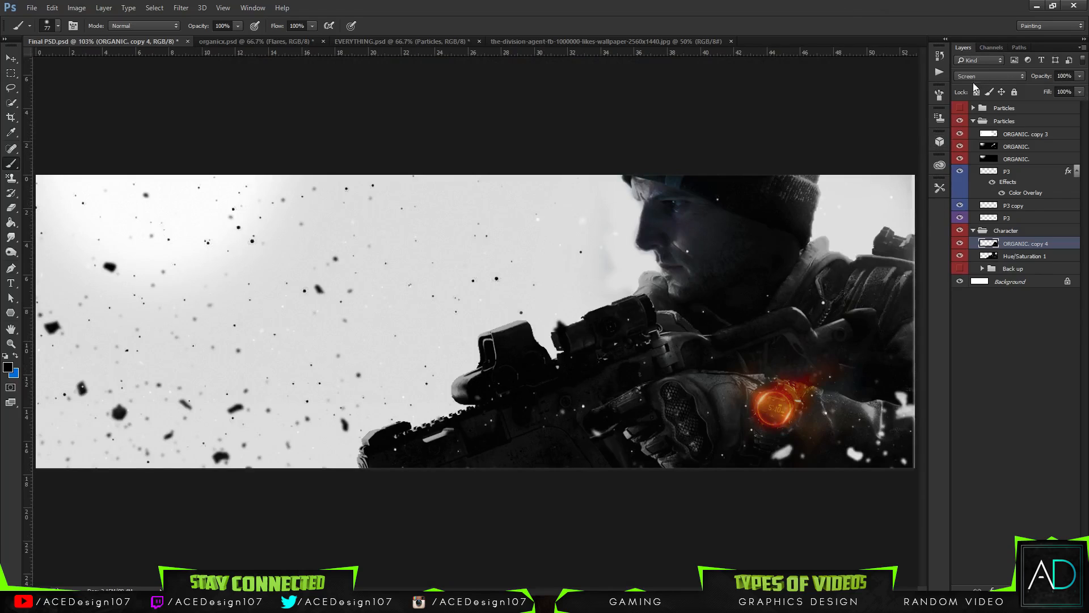
key(ctrl+j)
key(ctrl+j)
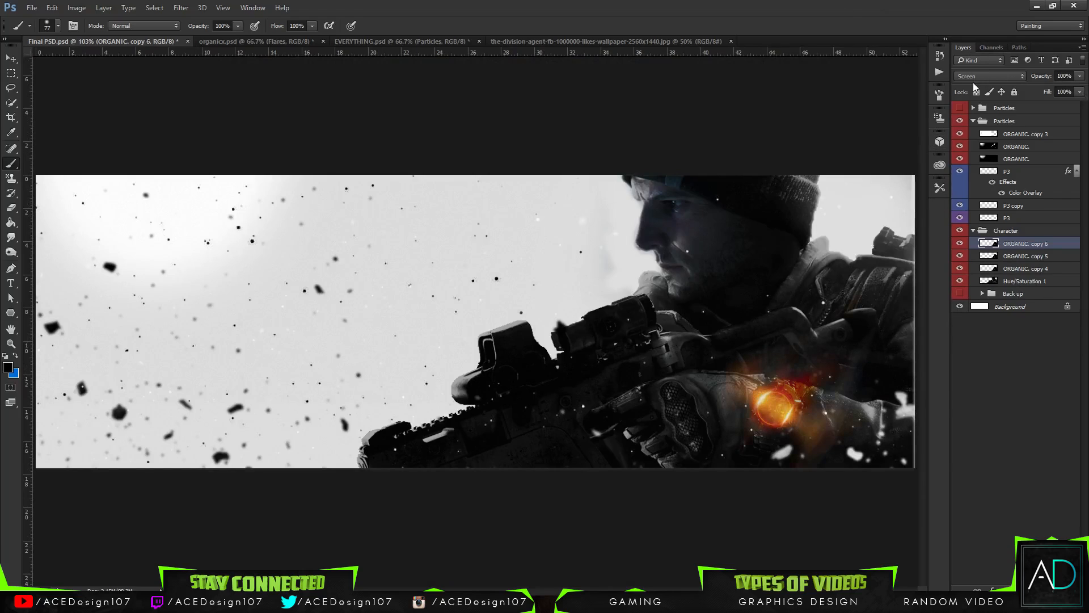
key(Delete)
key(Delete)
key(Delete)
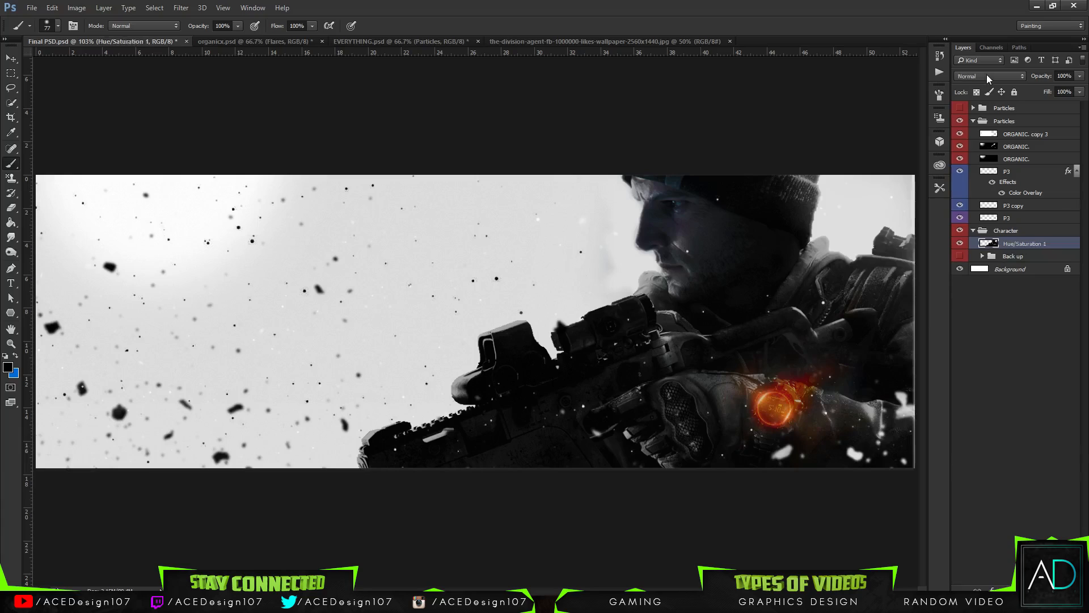
key(ctrl+z)
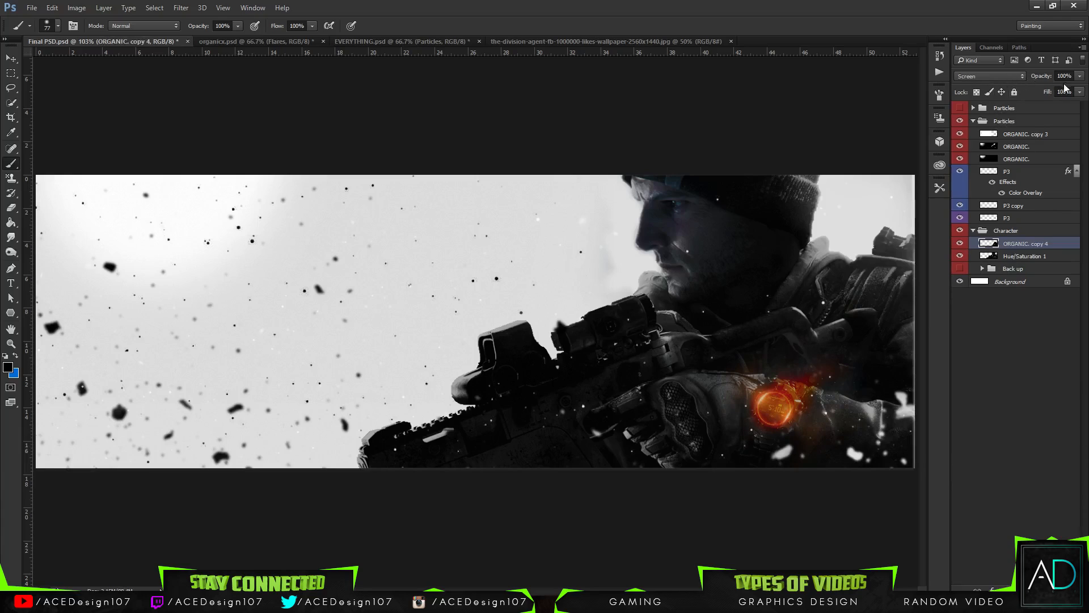
Compare blend modes for the merged flare layer and set it to Color Dodge.
click(998, 77)
click(974, 191)
key(Down)
key(Up)
key(Up)
key(Down)
key(Down)
key(Up)
key(Down)
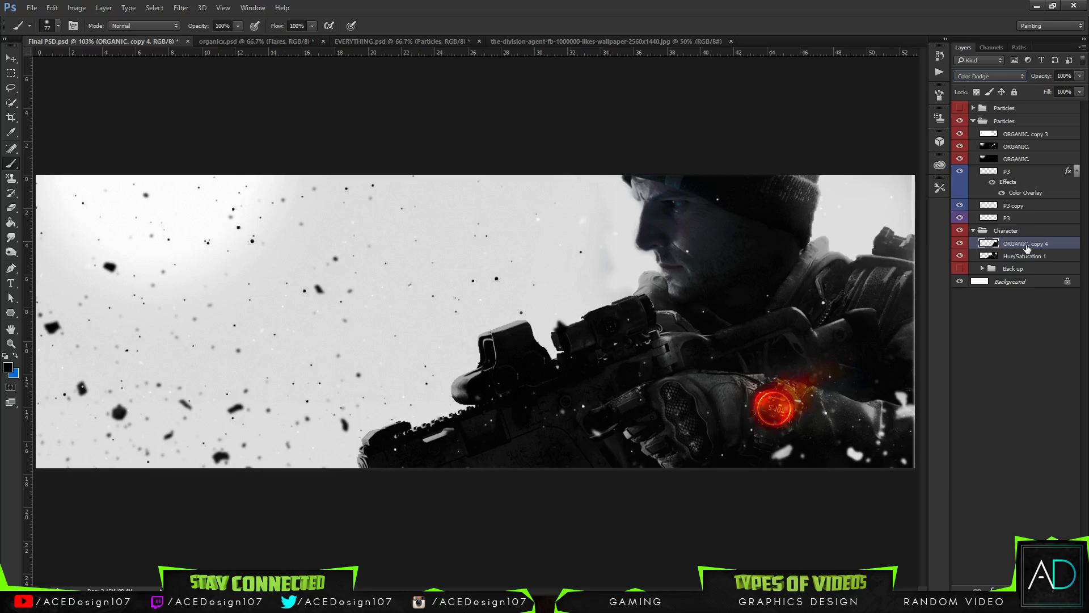
Duplicate the Color Dodge flare layer and lower the duplicate's opacity to 8%.
key(ctrl+j)
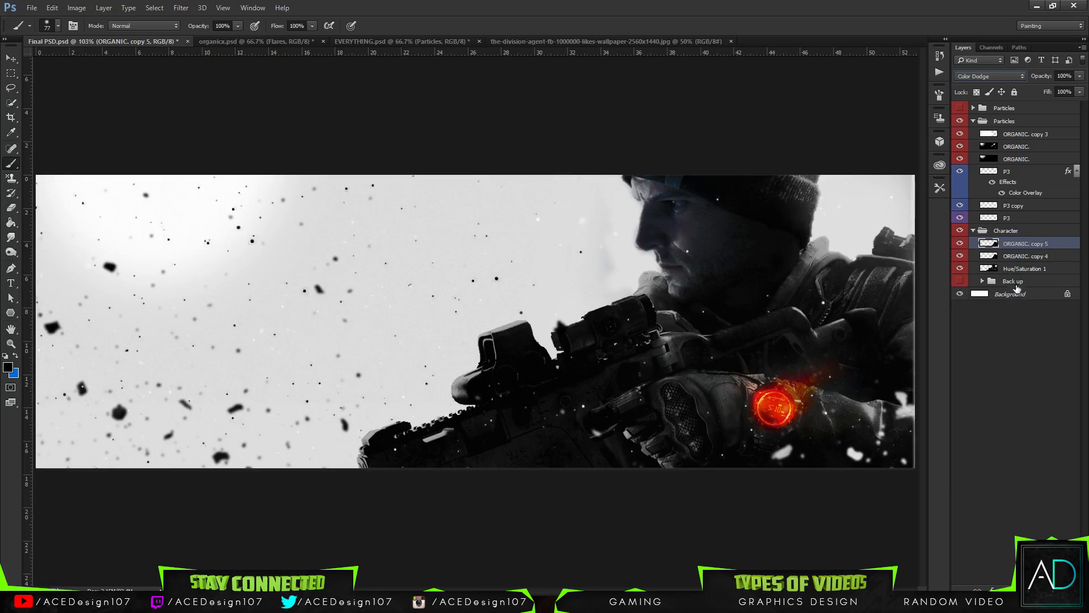
drag(1080, 81, 1065, 95)
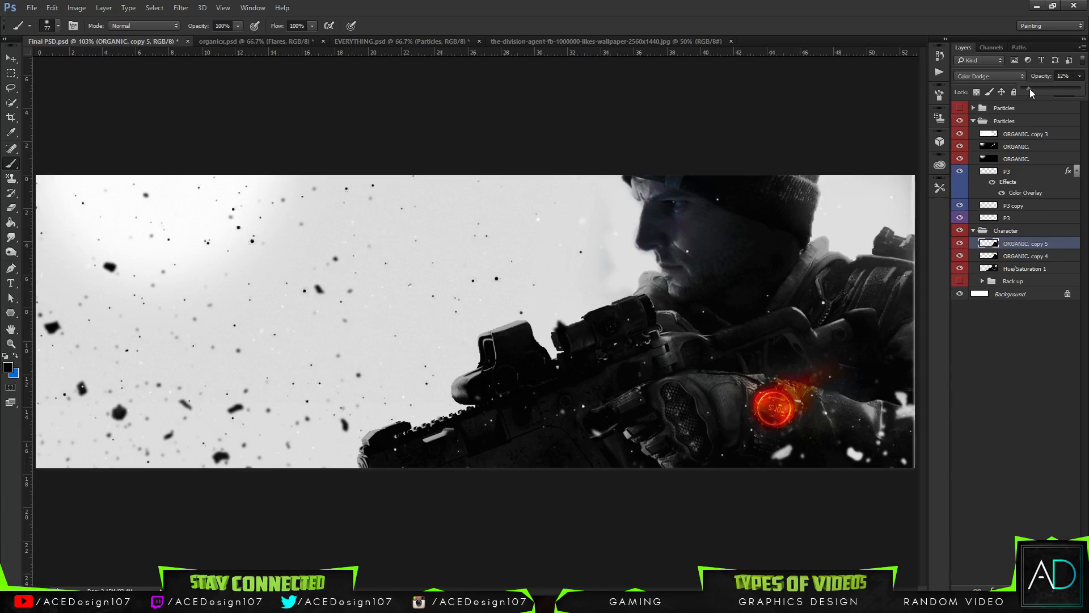
drag(1032, 92, 1028, 92)
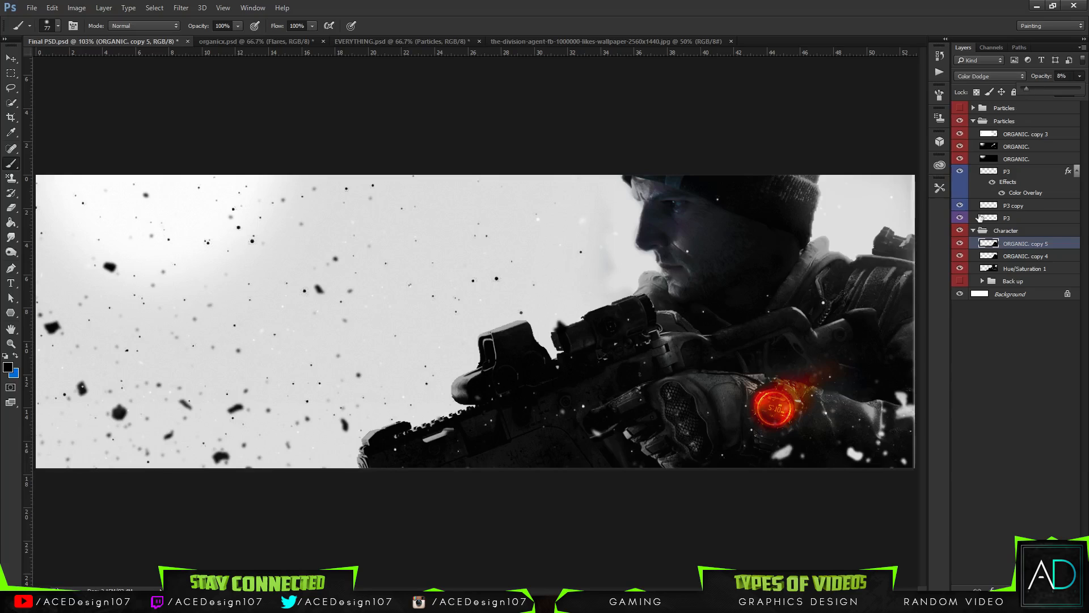
click(959, 243)
Duplicate both Color Dodge flare layers together, rotate the copies 90° and position them over the watch.
shift+click(1031, 258)
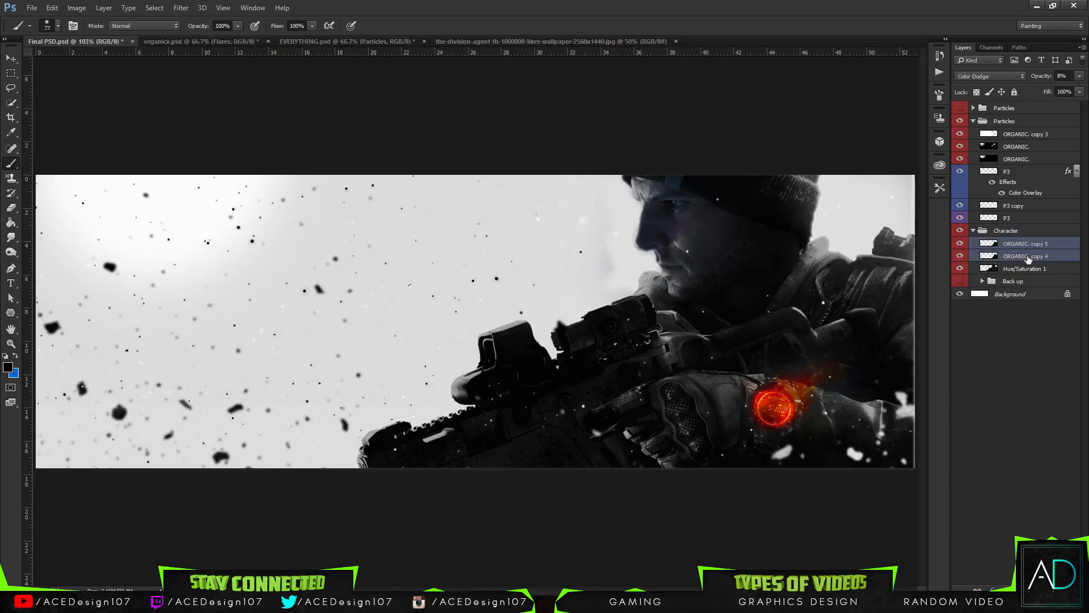
key(ctrl+j)
key(ctrl+t)
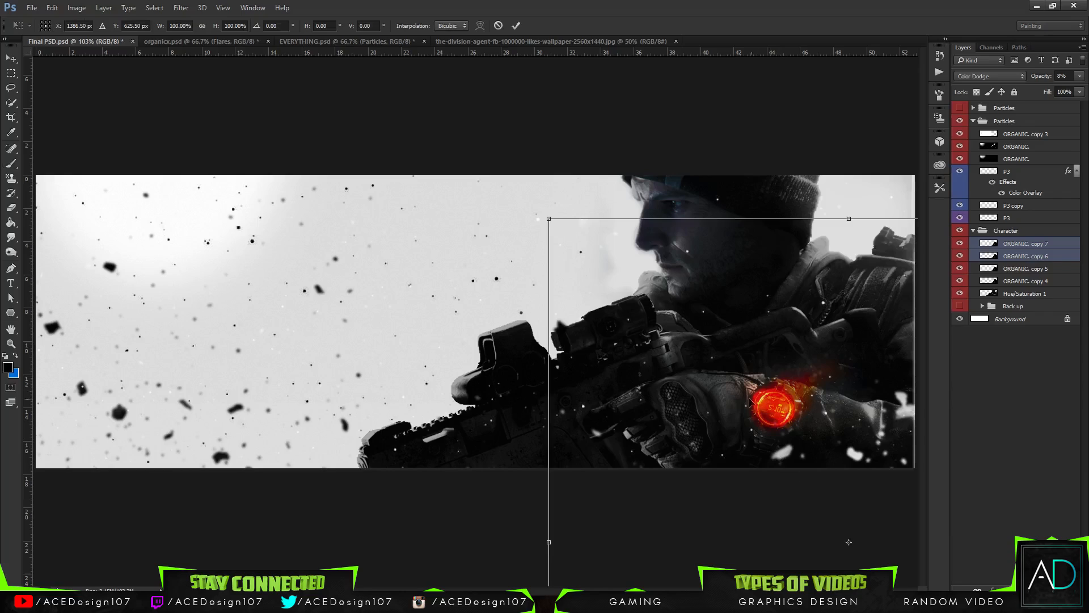
drag(526, 202, 896, 264)
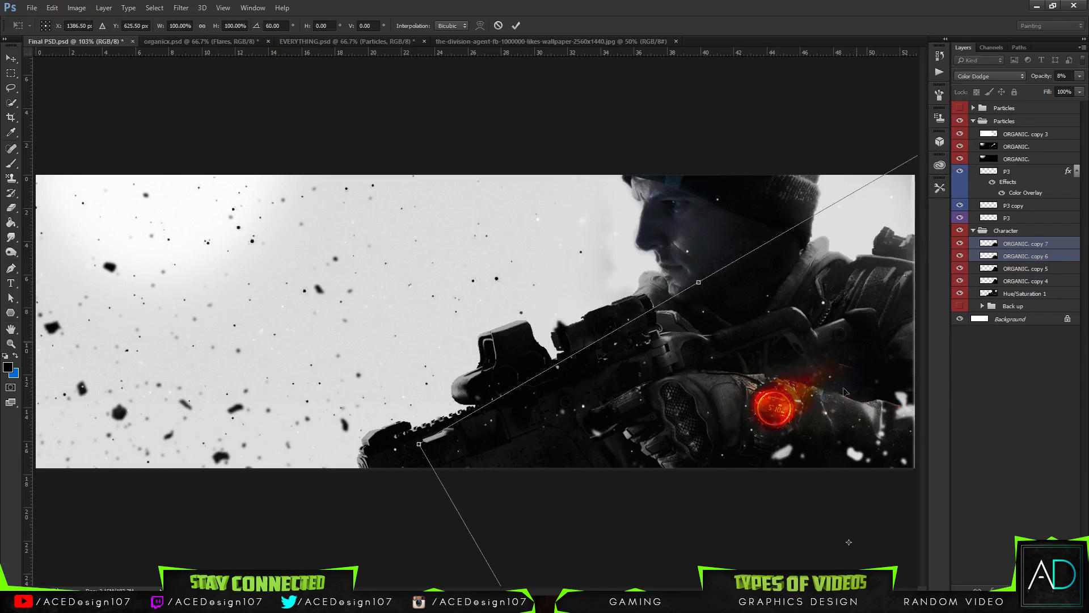
drag(793, 465, 509, 418)
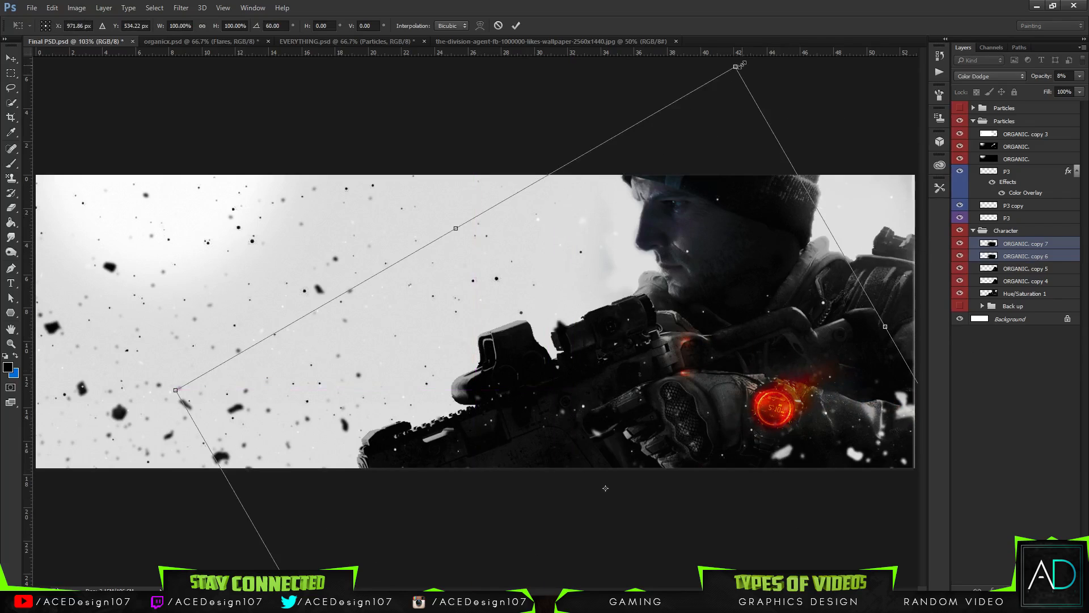
drag(746, 66, 883, 228)
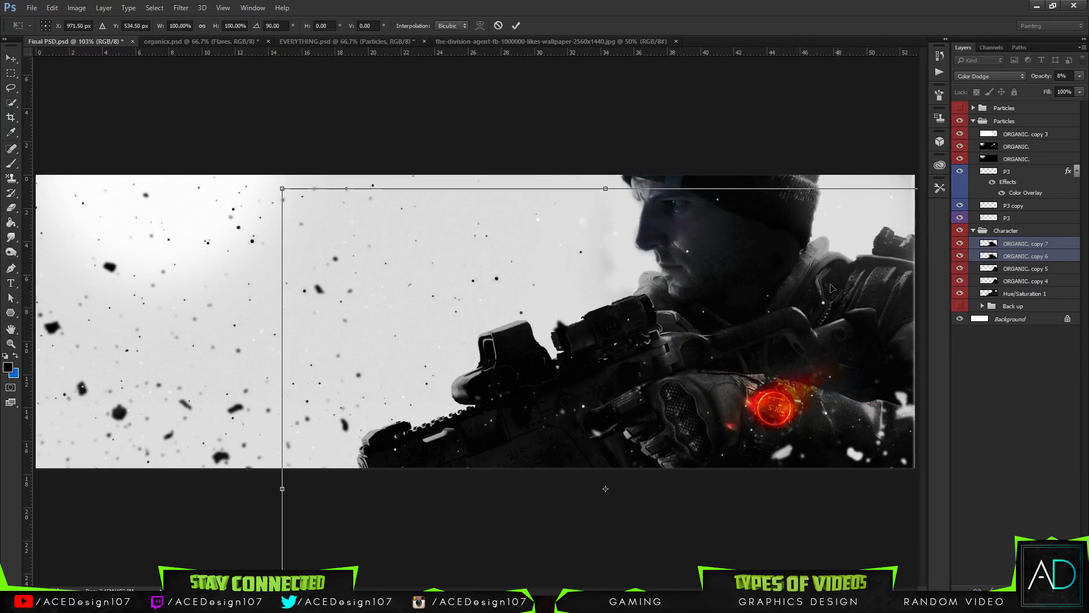
drag(737, 435, 765, 428)
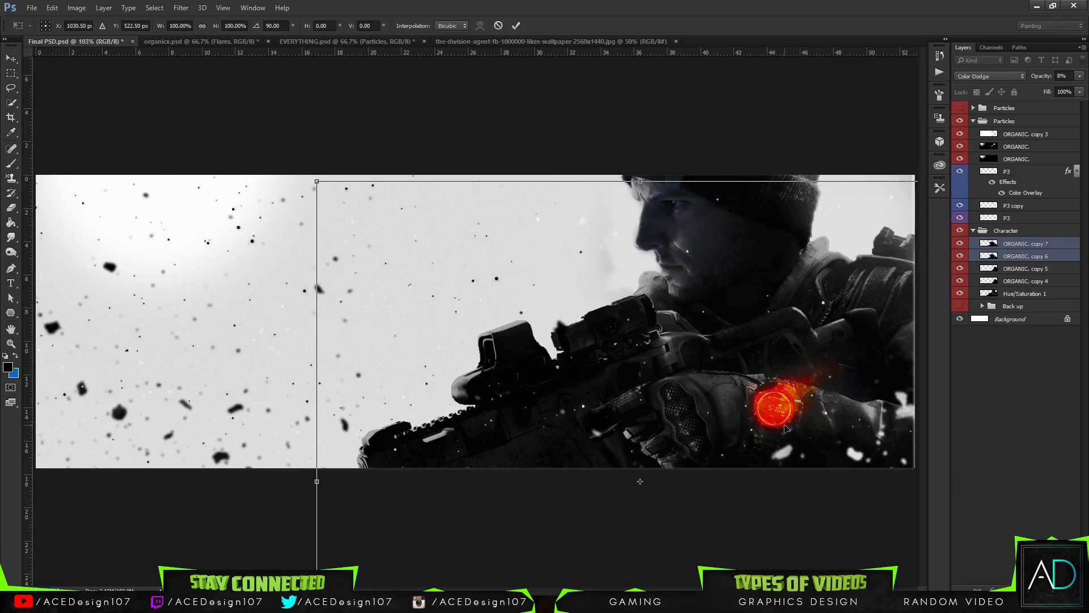
key(Return)
key(b)
Try an extra duplicate pair of the rotated flares, remove it and merge the two original rotated copies into one layer.
key(ctrl+j)
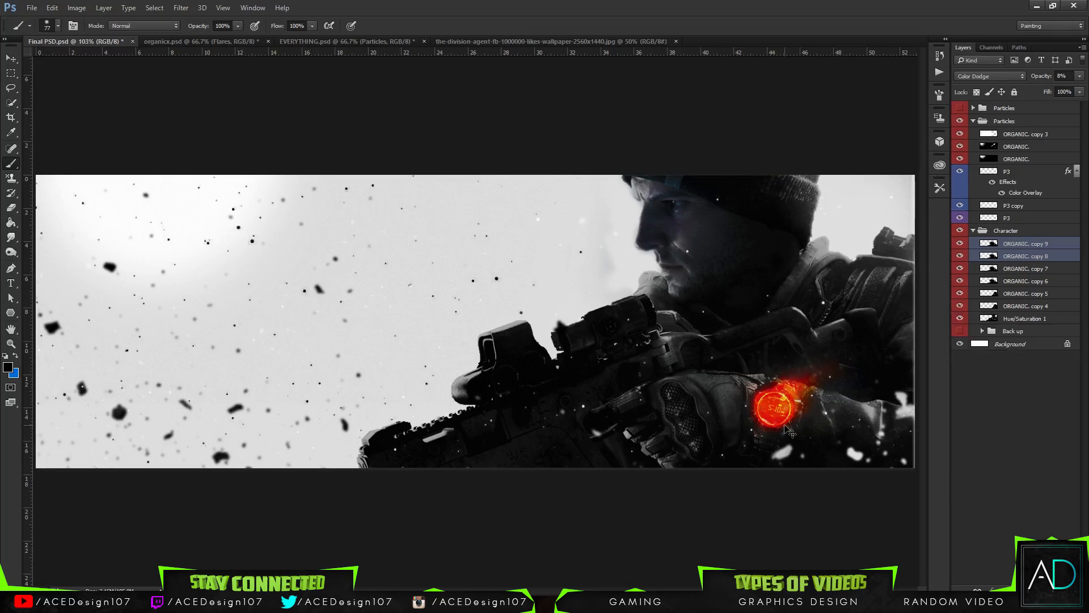
key(Delete)
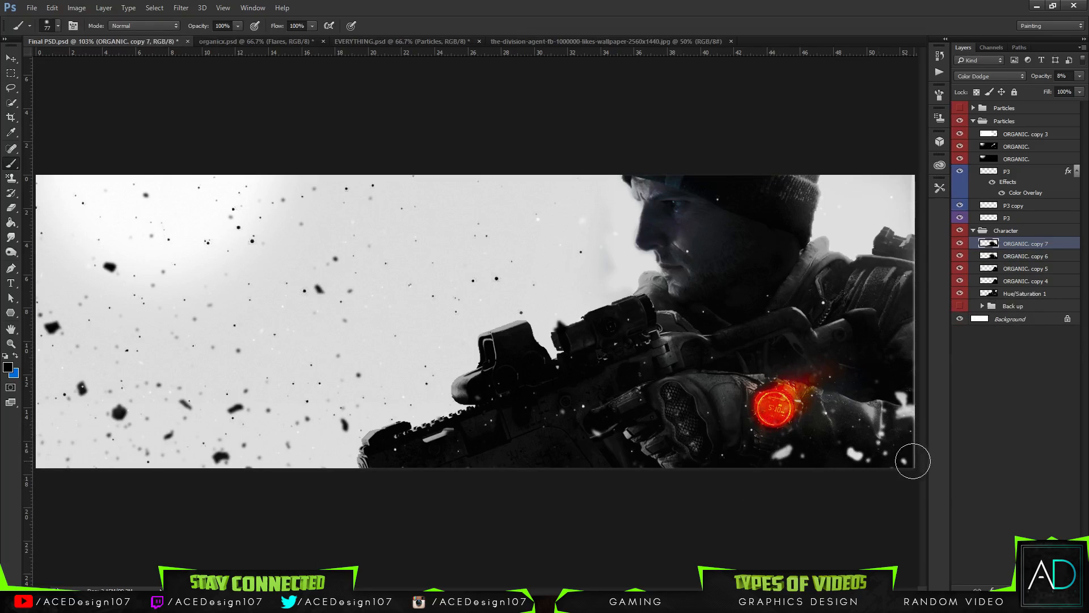
key(Delete)
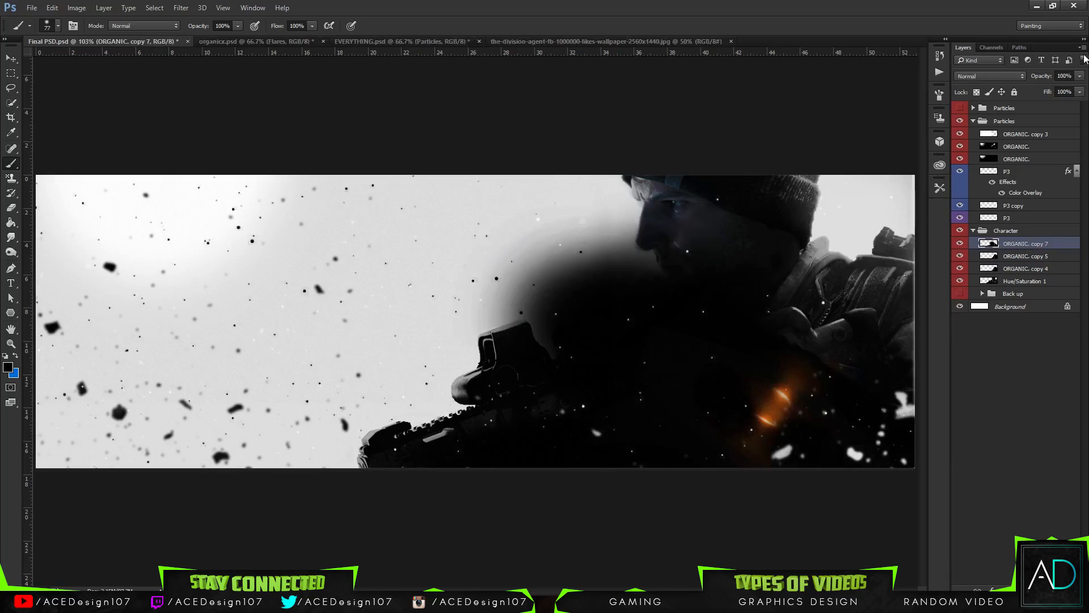
Set the merged rotated flare layer's blend mode to Color Dodge and lower its opacity to 29%.
click(973, 76)
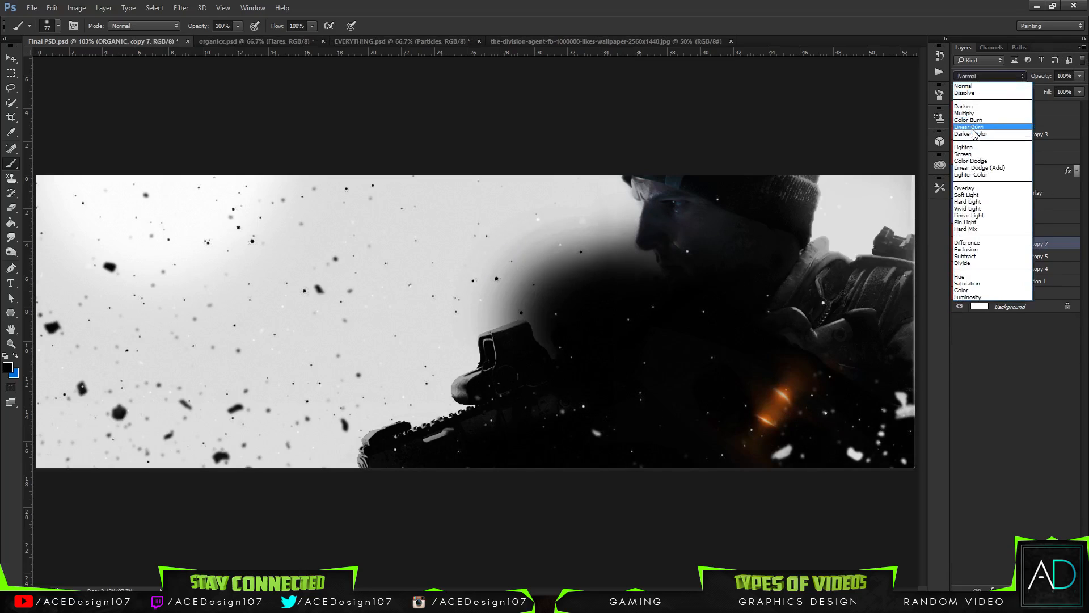
click(971, 124)
key(Down)
key(Down)
key(Down)
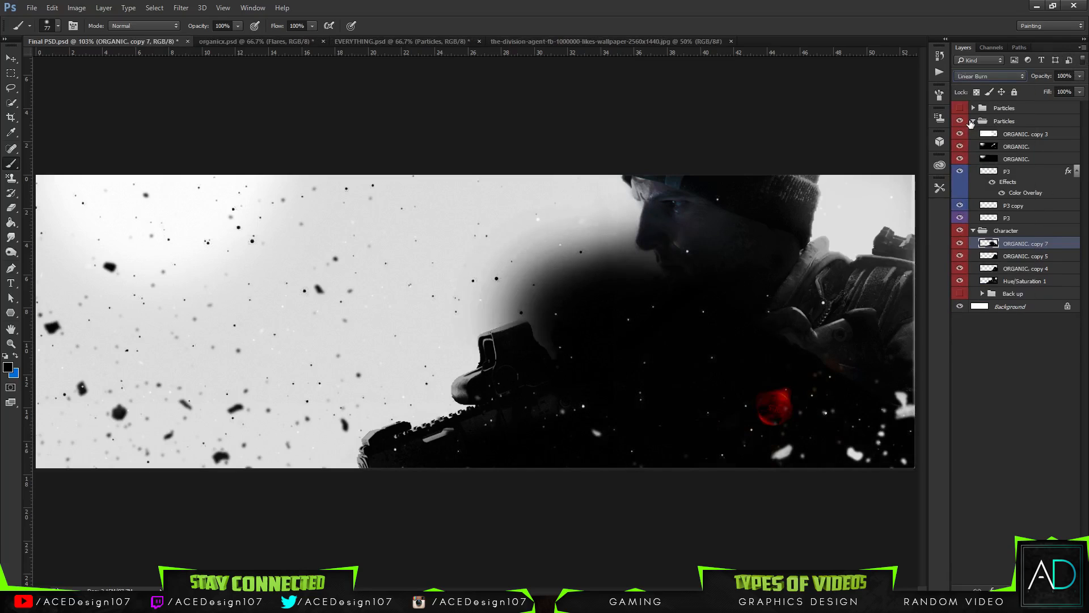
key(Down)
key(Down)
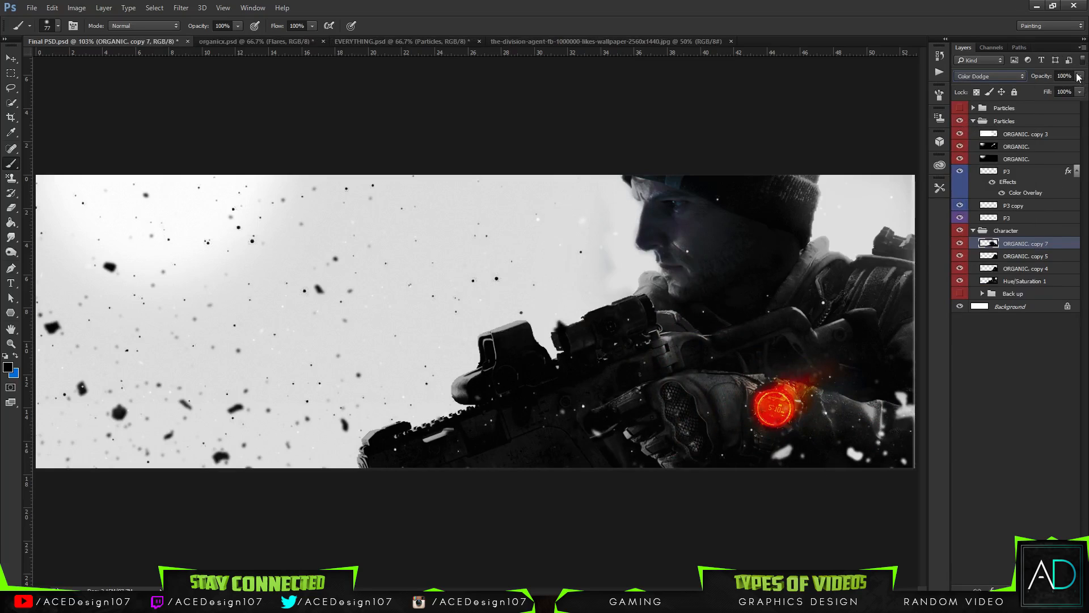
drag(1054, 90, 1037, 93)
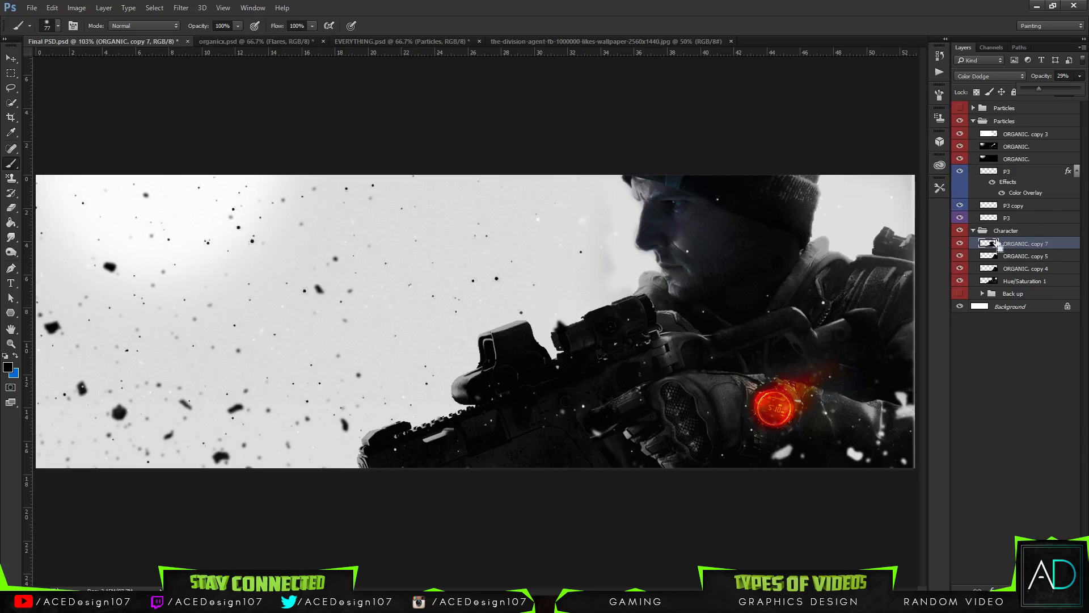
Group the three flare layers above the Hue/Saturation 1 layer and name the group "lights on watch".
shift+click(1007, 257)
shift+click(1009, 268)
key(ctrl+g)
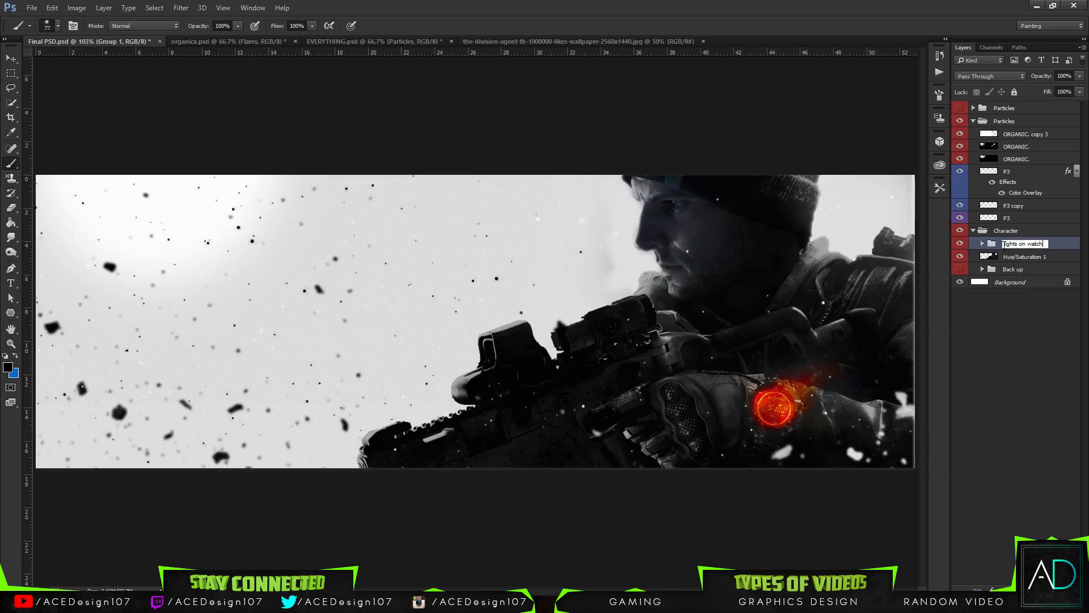
key(Return)
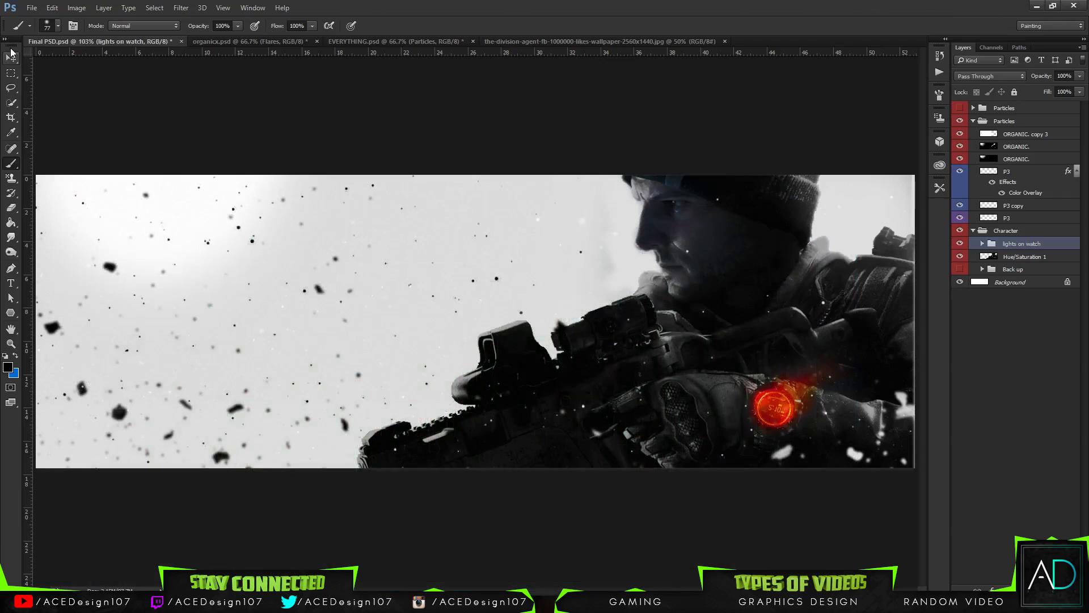
Switch to the Move tool and save Final PSD.psd.
click(11, 57)
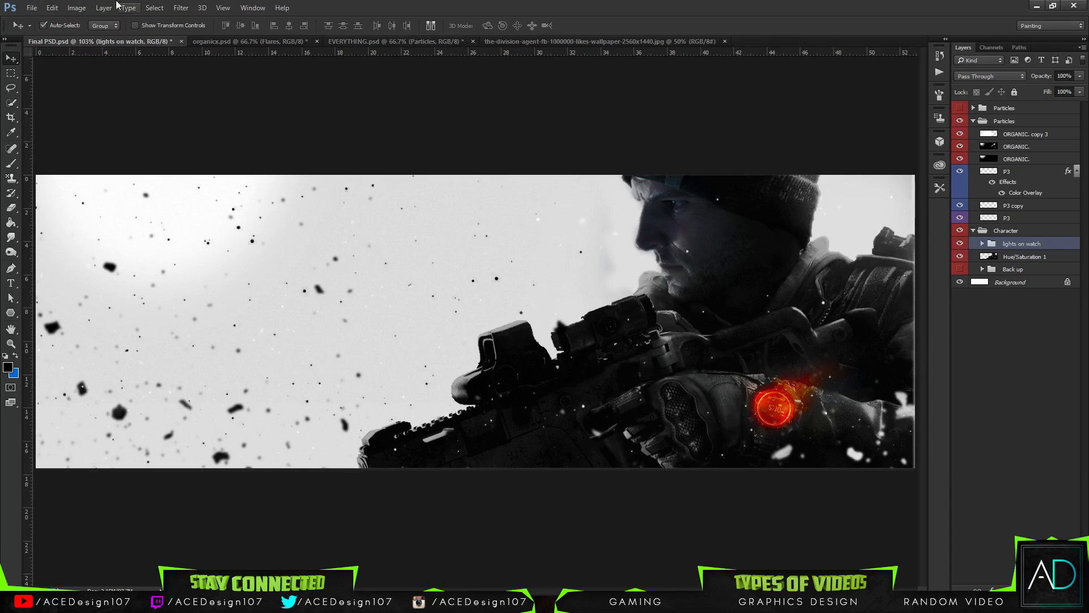
click(32, 7)
click(38, 123)
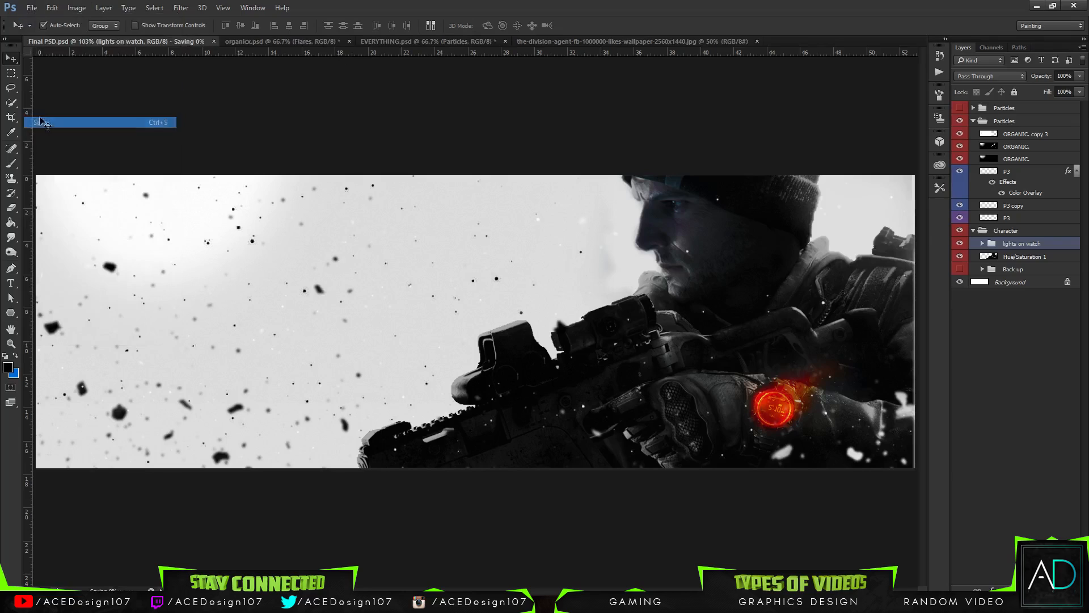
Create a new square RGB document, 5000 pixels wide and high at 72 pixels/inch, with a white background.
click(31, 7)
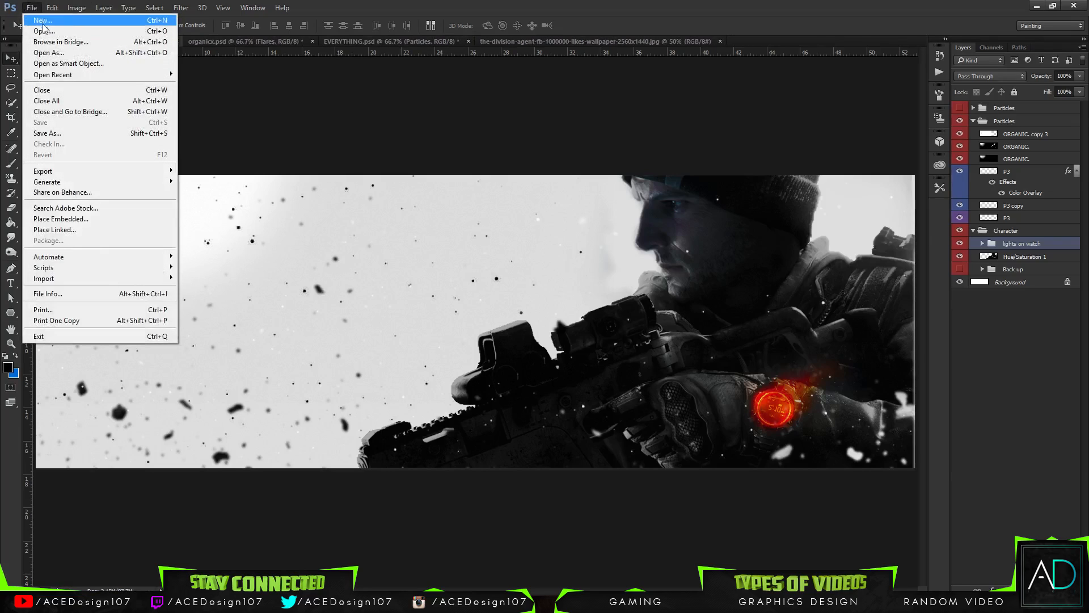
click(45, 19)
double_click(459, 226)
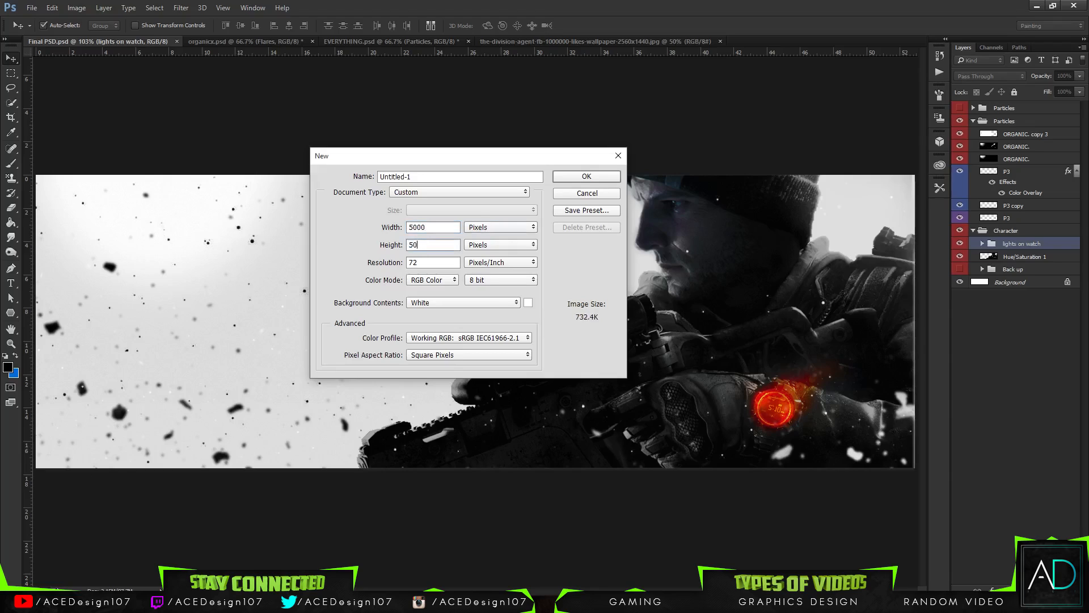
key(Return)
Draw a narrow, closed diagonal band with the Pen tool, rising from beyond the canvas's left edge to beyond its right edge.
key(p)
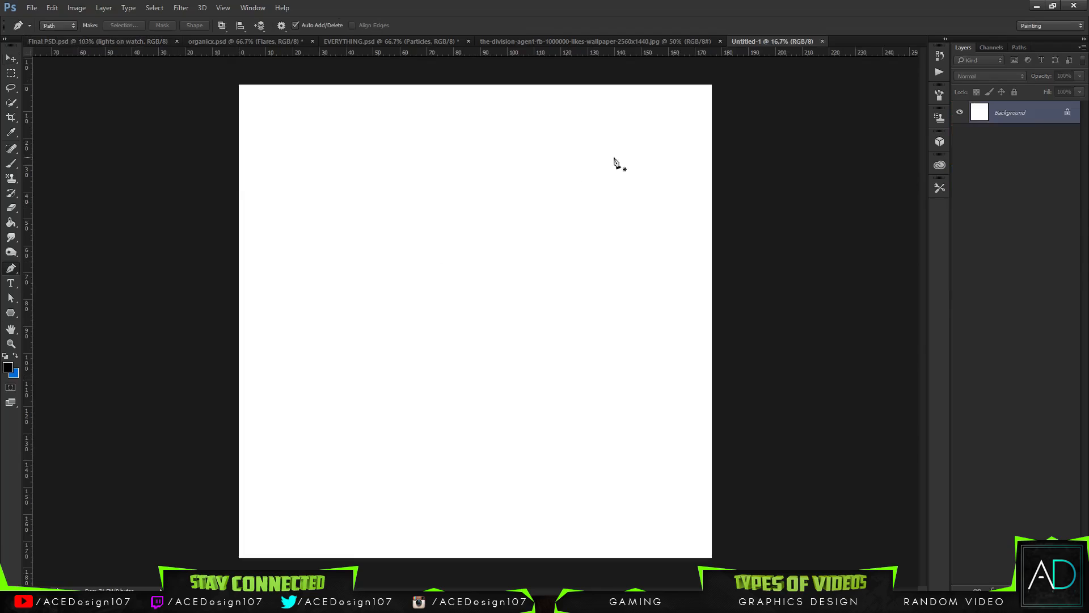
click(726, 110)
click(202, 337)
click(729, 117)
key(ctrl+z)
key(ctrl+z)
key(ctrl+z)
key(ctrl+z)
key(ctrl+z)
click(726, 123)
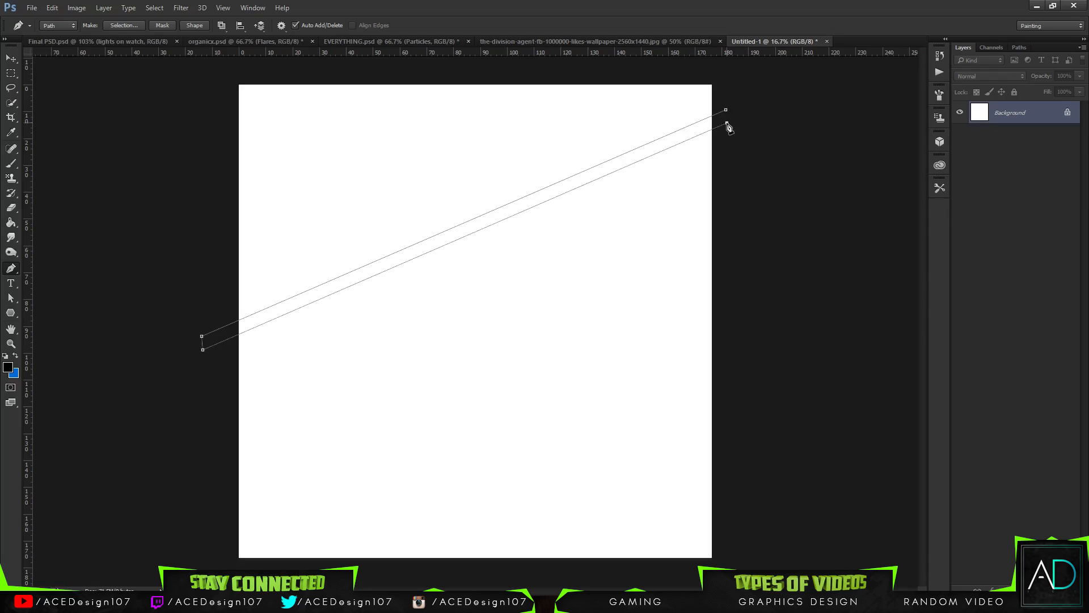
Fill the diagonal band path with the black foreground color at 100% opacity and no feathering.
right_click(727, 117)
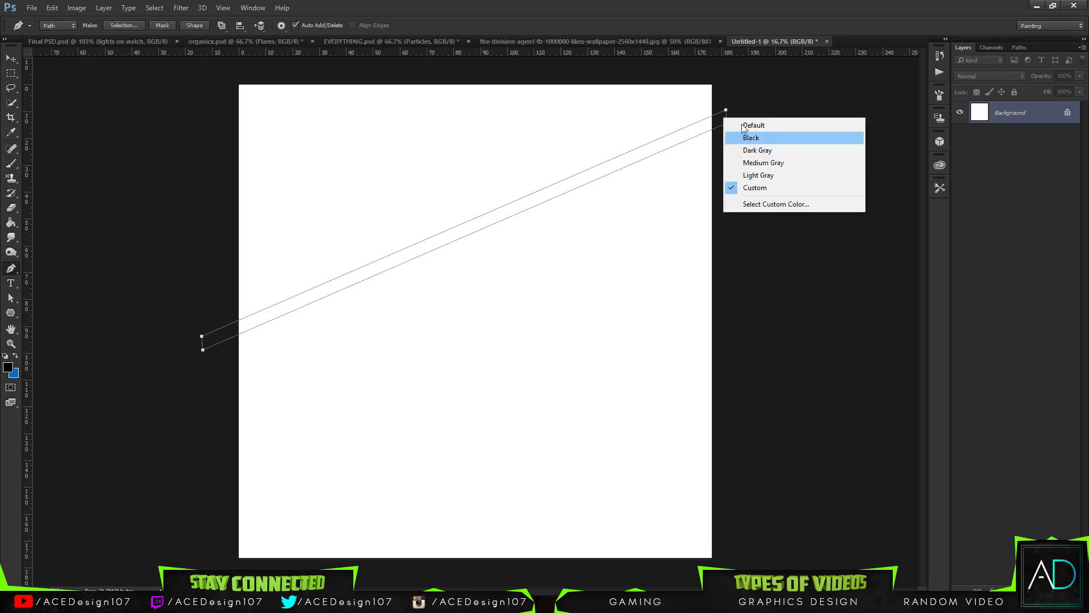
right_click(714, 112)
right_click(660, 137)
right_click(655, 142)
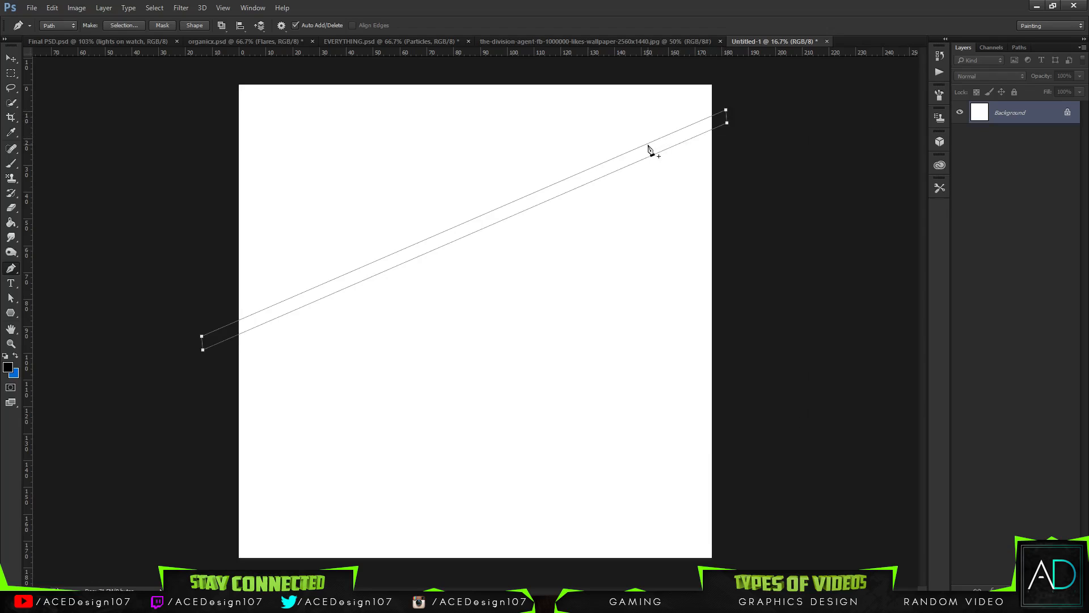
right_click(648, 145)
click(684, 242)
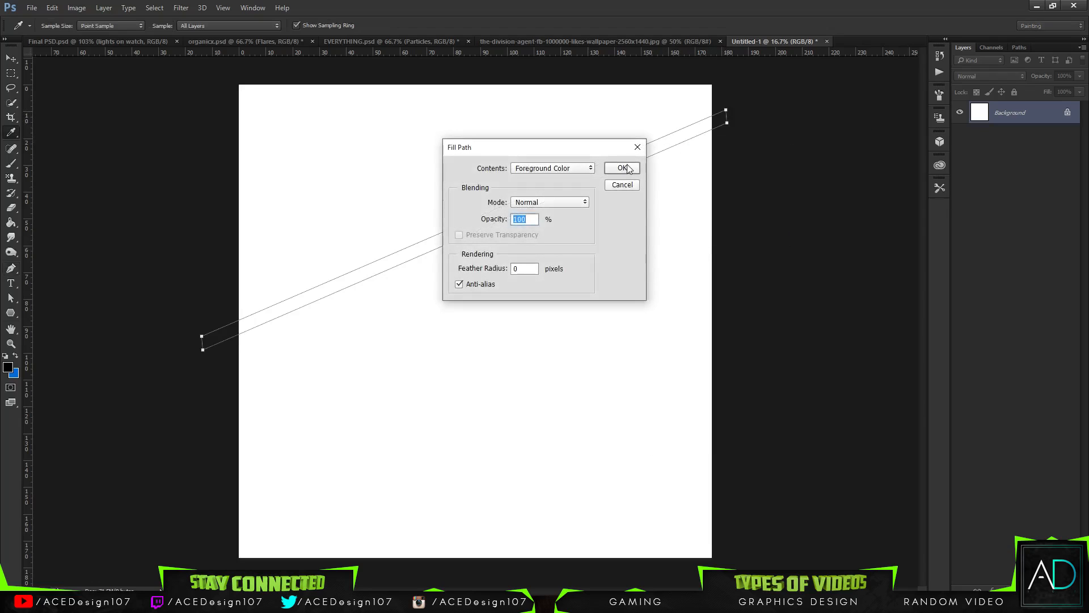
click(623, 168)
Try defining the black diagonal band as a brush preset, then cancel the naming dialog.
click(52, 8)
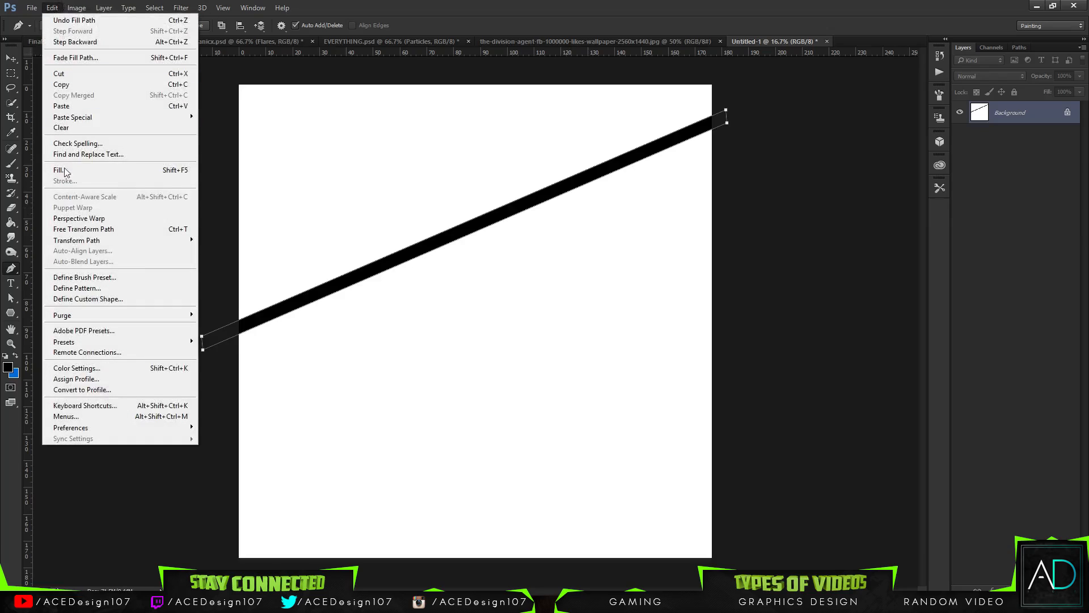
click(88, 278)
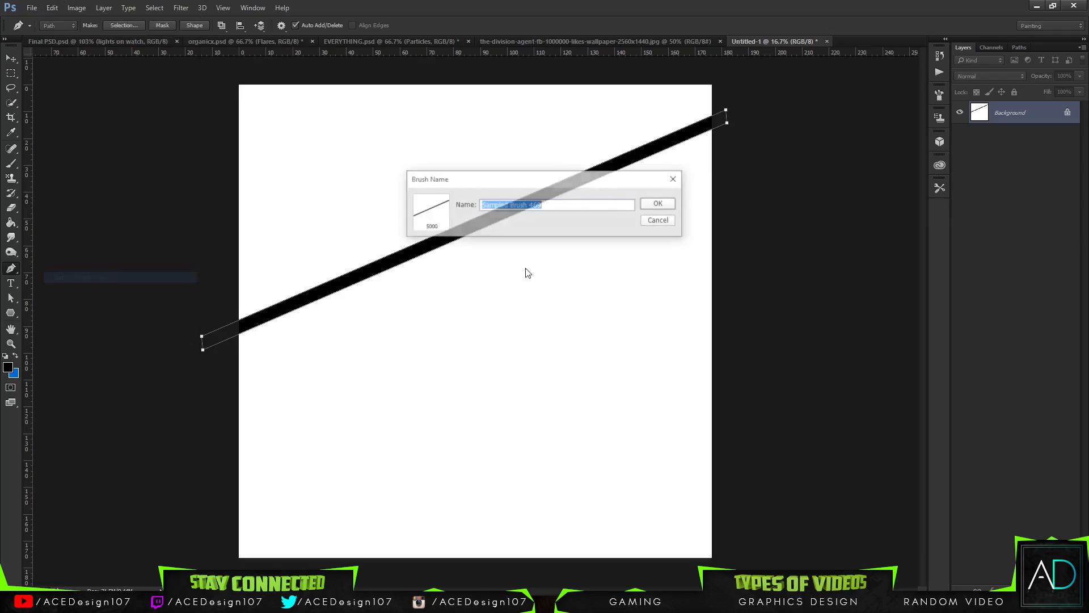
click(660, 221)
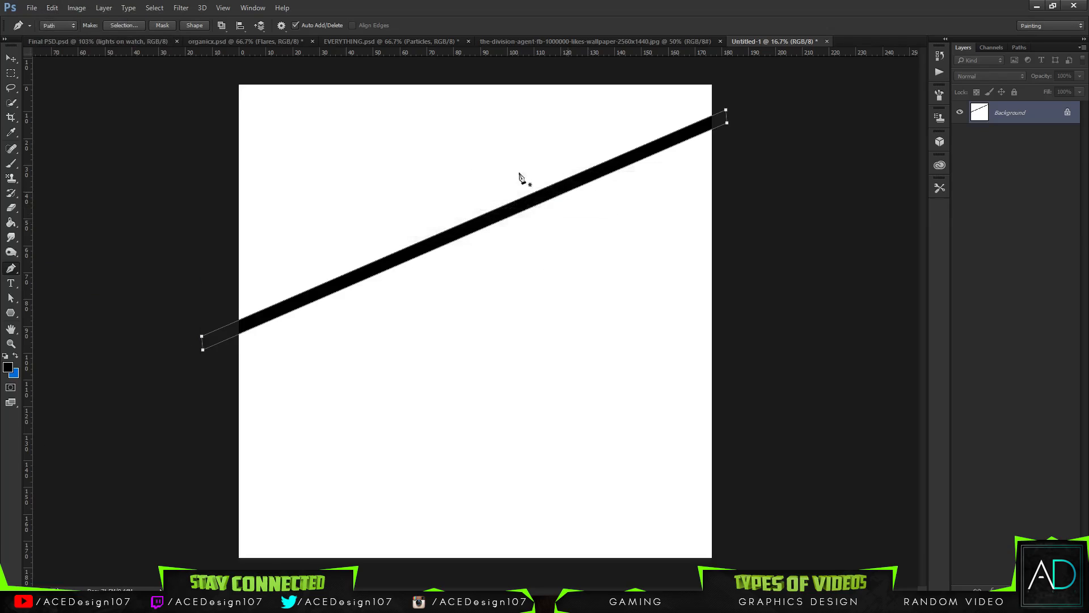
Close the untitled diagonal band document without saving it and return to Final PSD.psd.
click(101, 43)
click(826, 41)
click(546, 227)
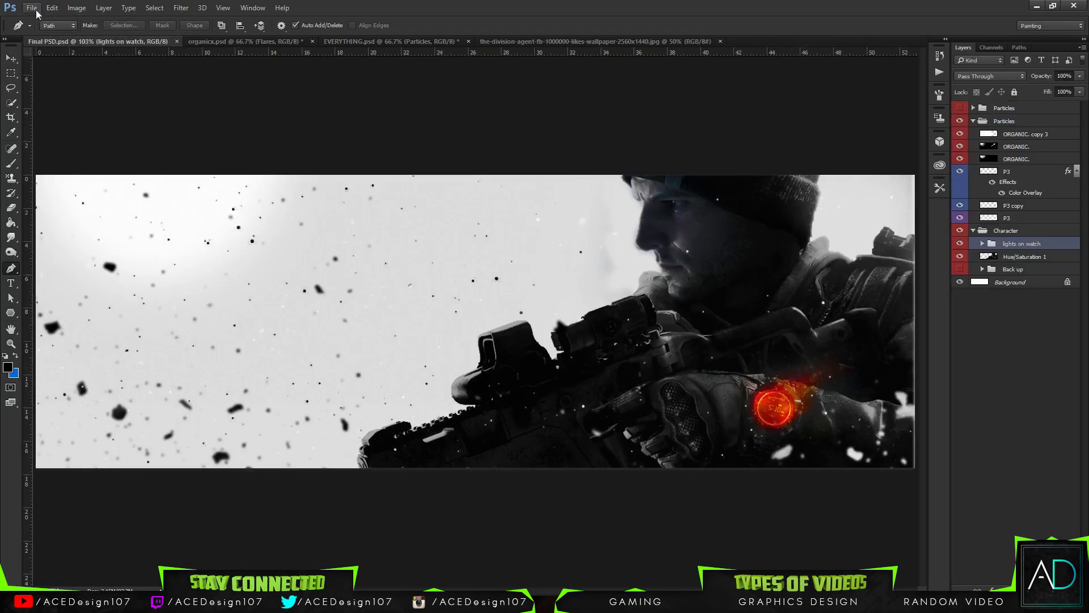
Switch to the Brush tool and choose the 500 px diagonal line brush.
key(b)
click(60, 25)
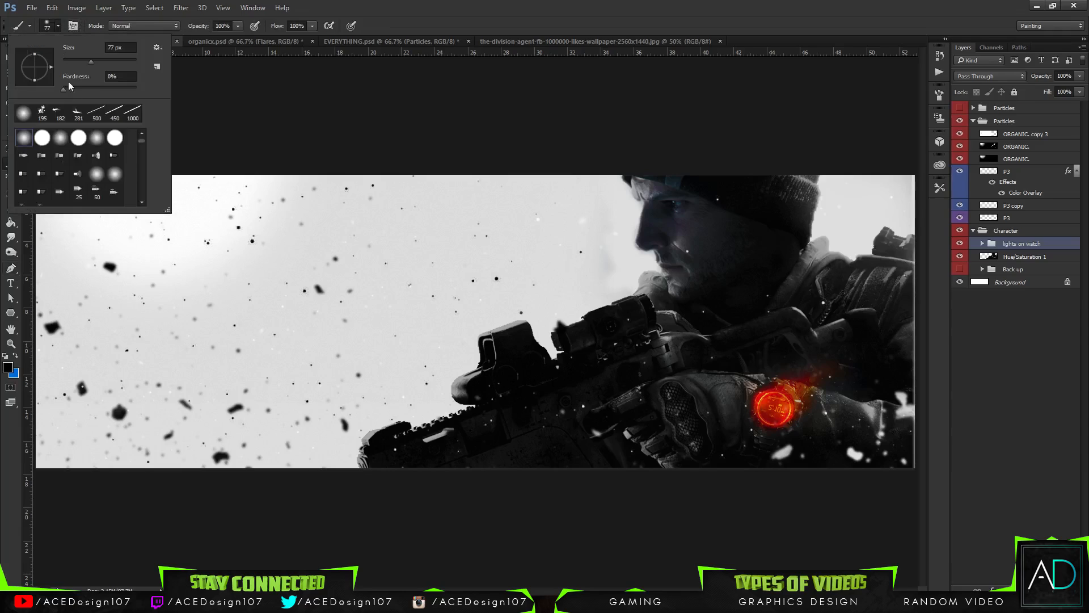
click(96, 111)
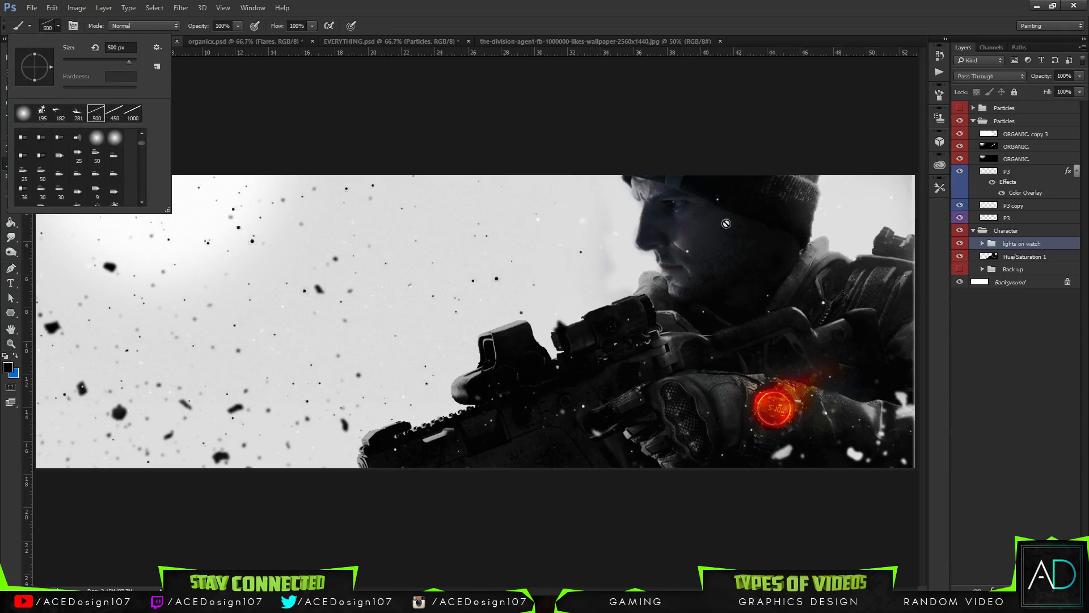
click(726, 223)
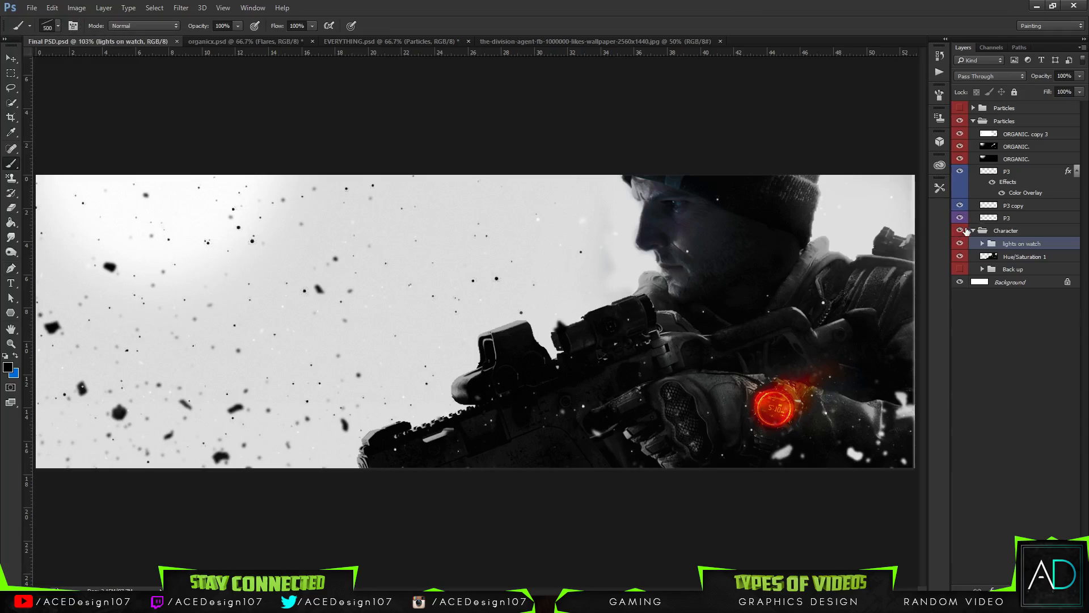
Collapse the Character group and the expanded Particles group in the layer stack.
click(973, 230)
click(1024, 218)
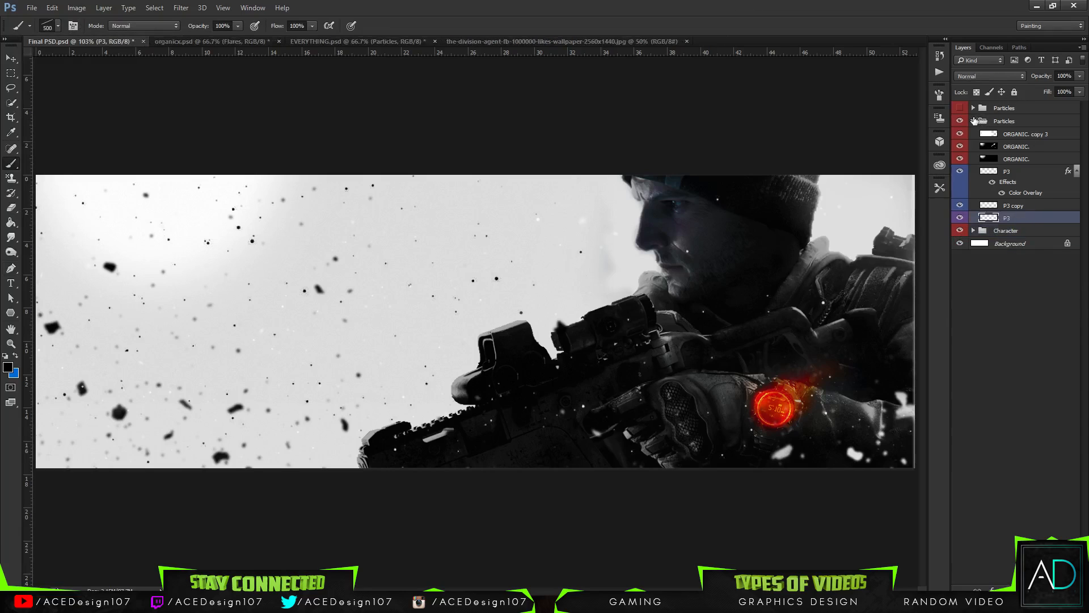
click(974, 121)
Compare the two Particles groups by alternating their visibility, leaving only the lower one shown.
click(959, 108)
click(959, 120)
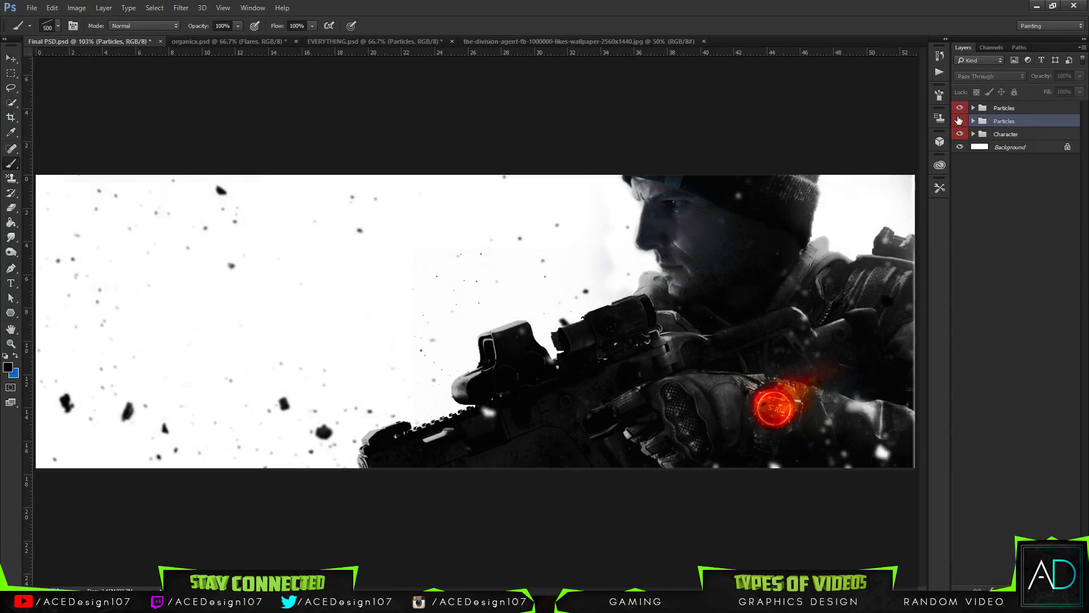
click(959, 120)
click(960, 108)
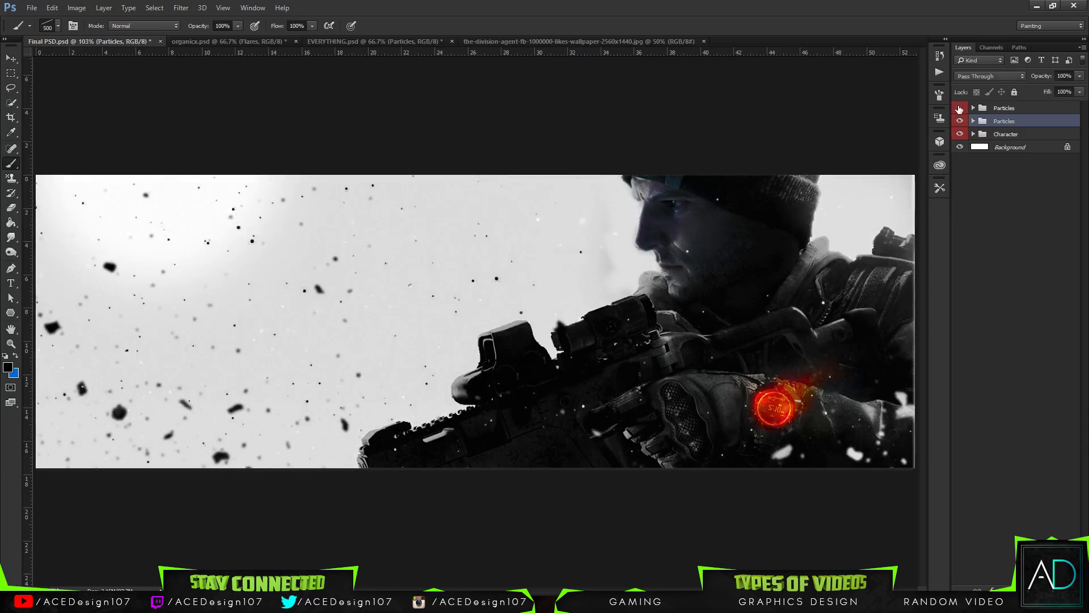
click(959, 121)
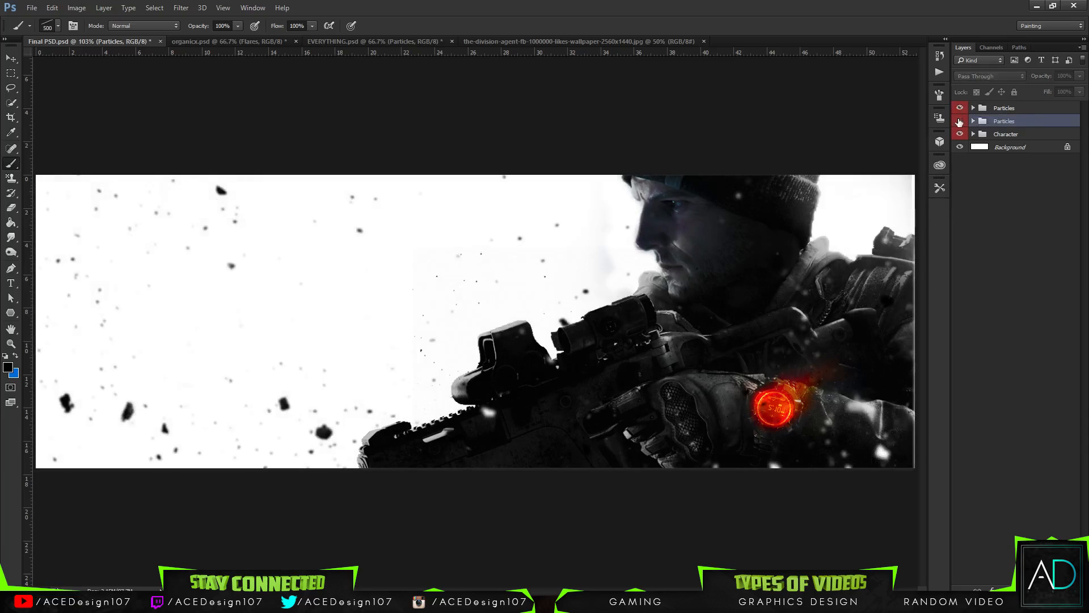
click(959, 121)
click(959, 108)
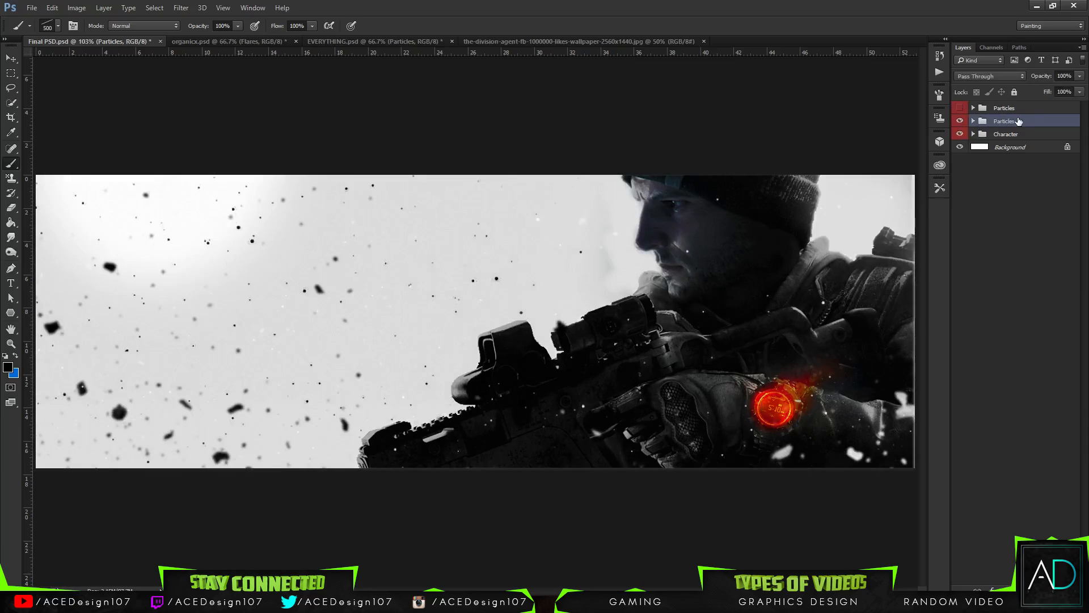
Group both Particles groups together and name the new group "Particles".
shift+click(1034, 111)
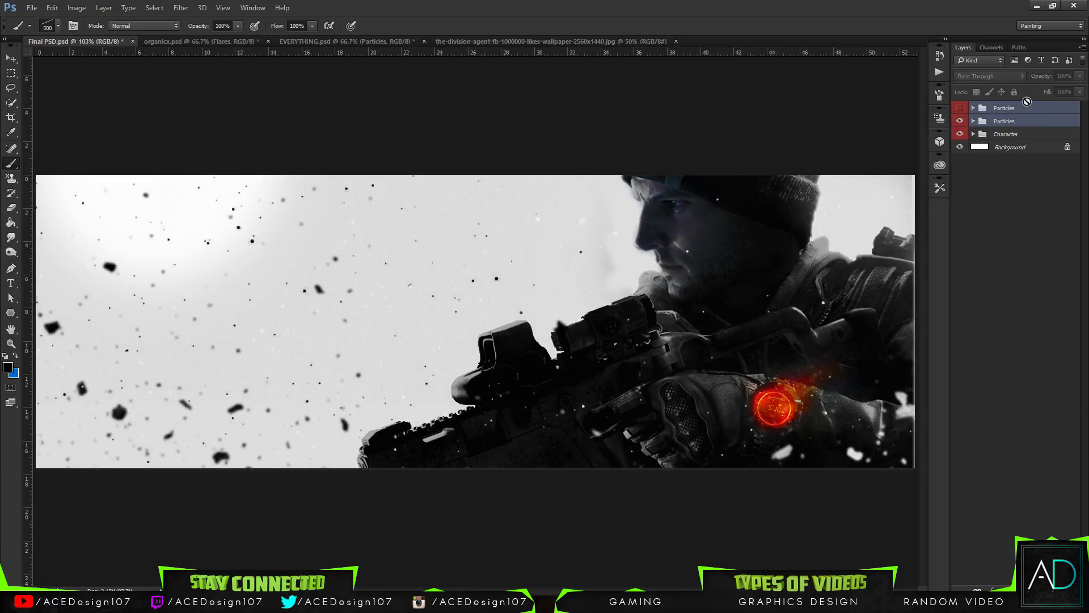
key(ctrl+g)
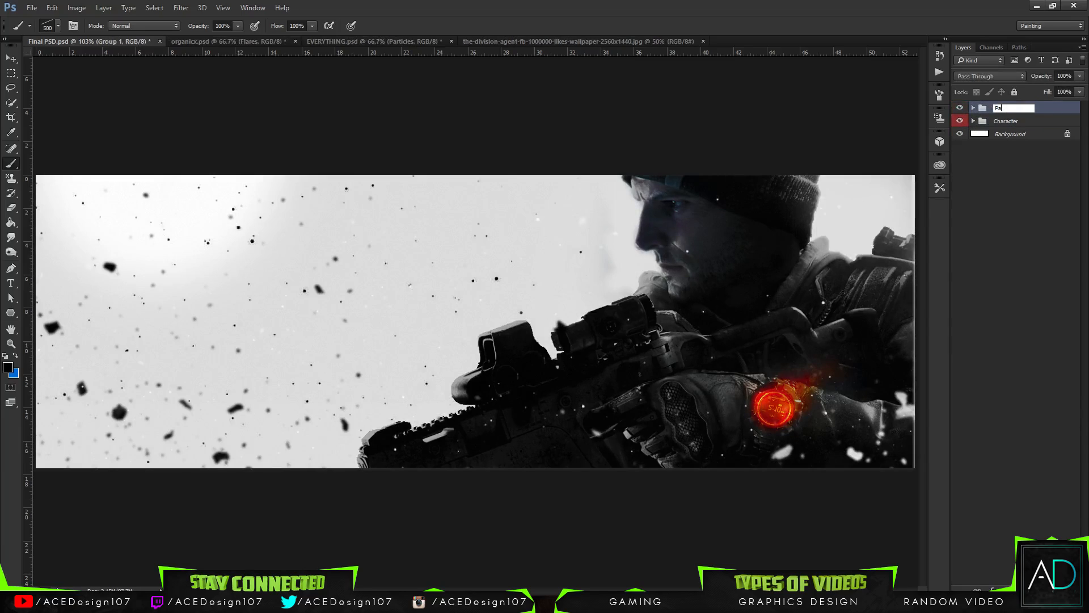
text(Particles)
key(Return)
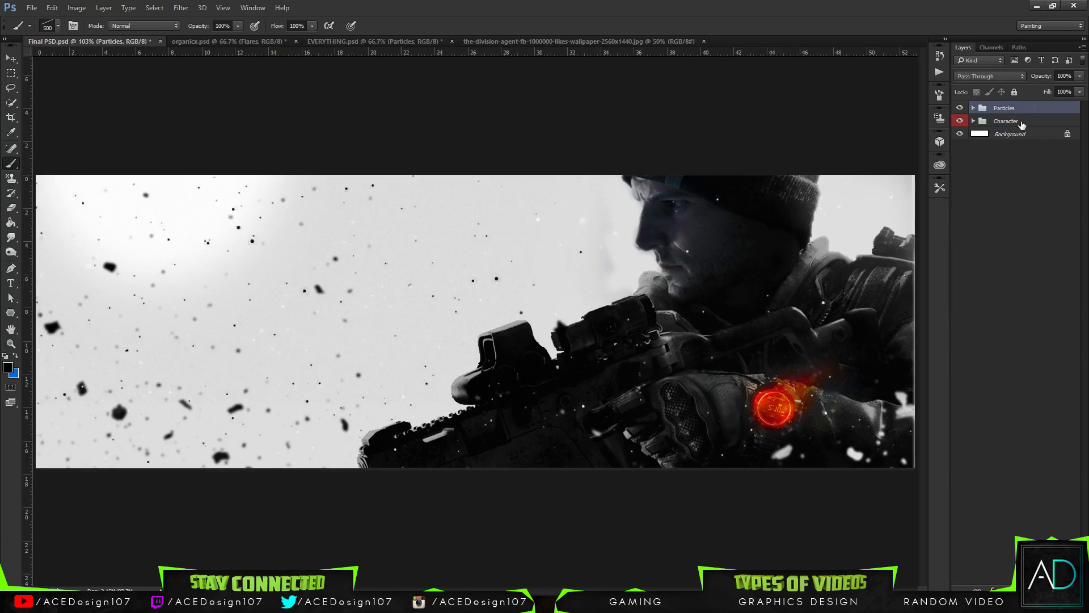
Add a new layer above the Character group and stamp a 500 px diagonal line across the soldier's shoulder.
click(1022, 125)
key(ctrl+shift+alt+n)
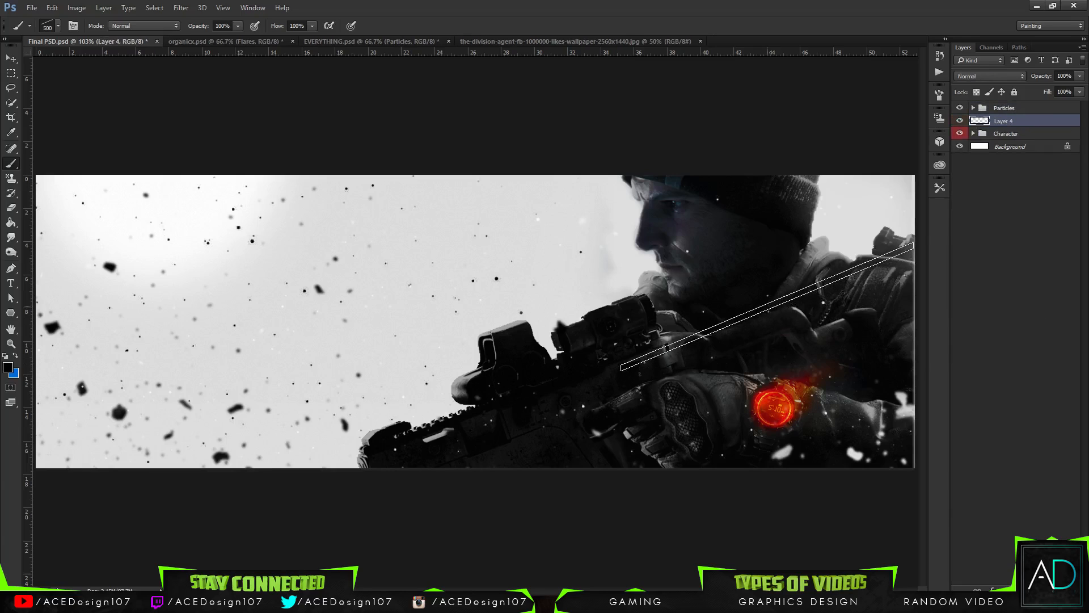
key(ctrl+minus)
key(ctrl+minus)
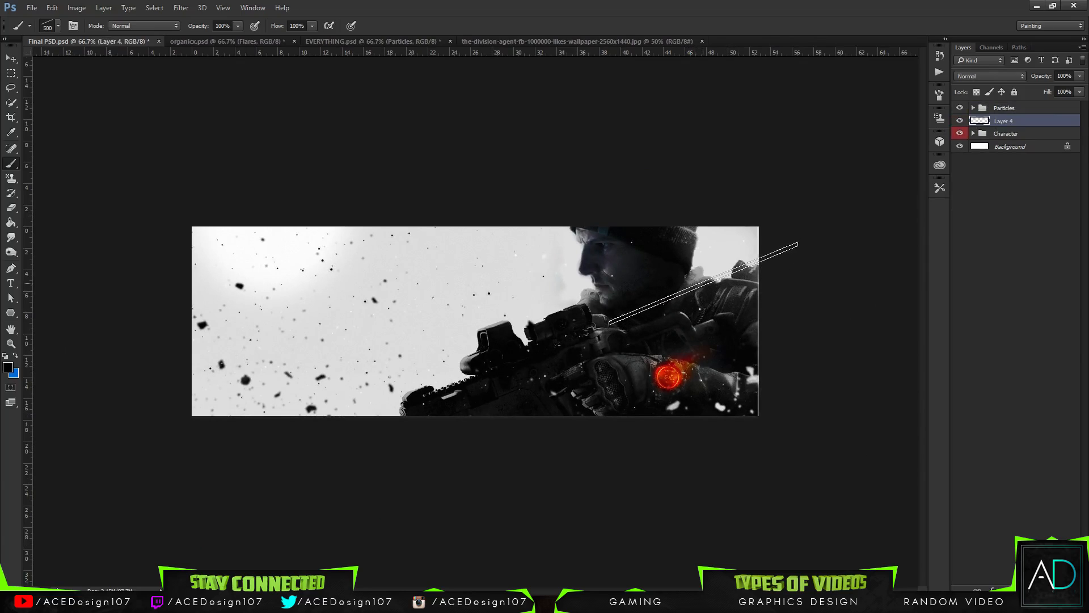
click(706, 278)
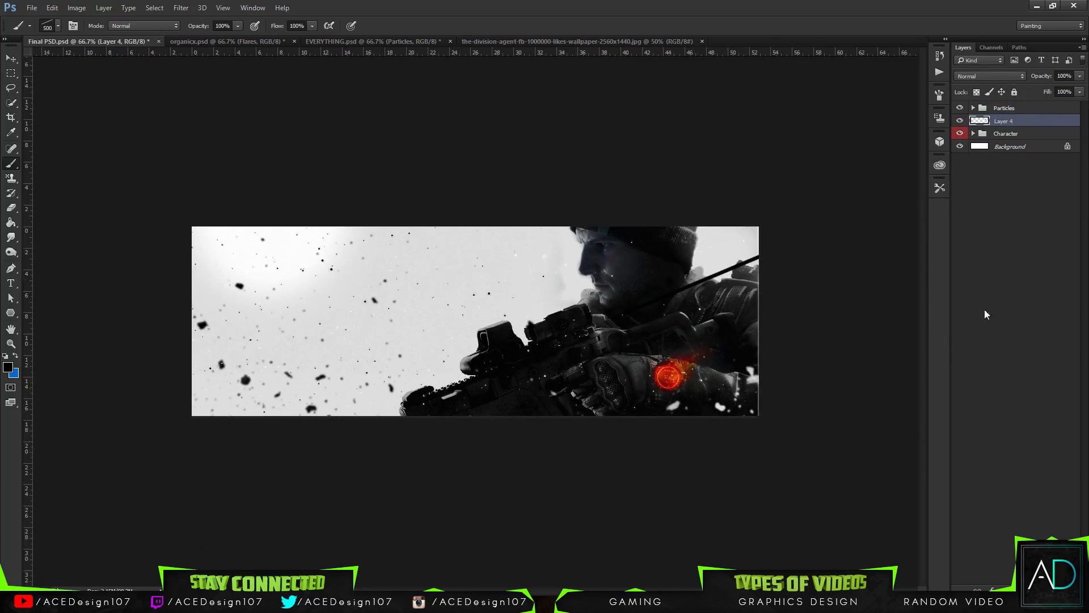
Add another layer above the first line and stamp a 235 px diagonal line below it at the banner's right edge.
click(1051, 590)
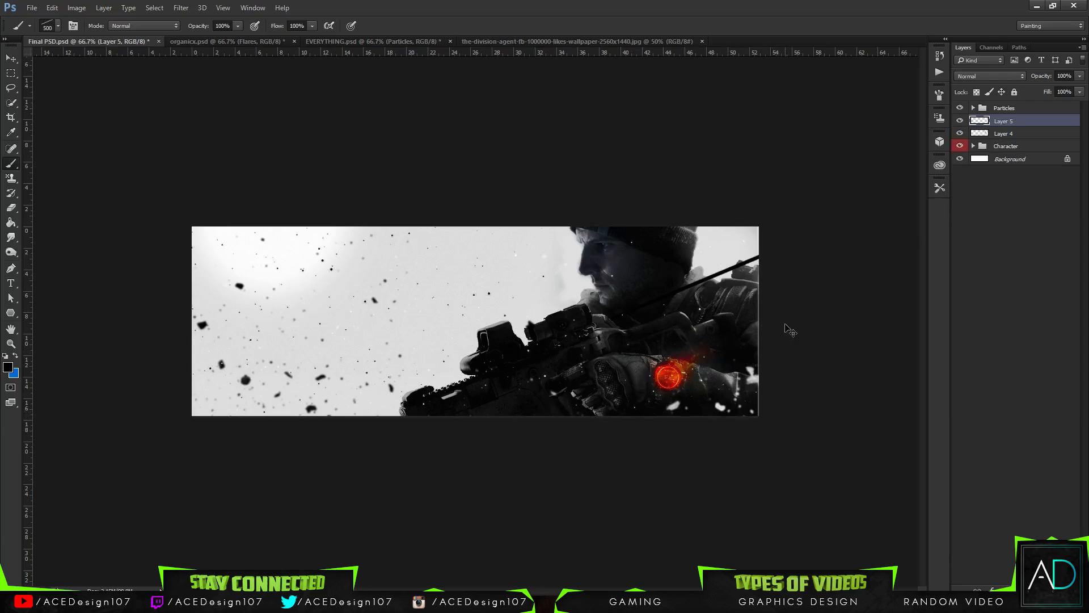
click(59, 26)
drag(115, 57, 110, 59)
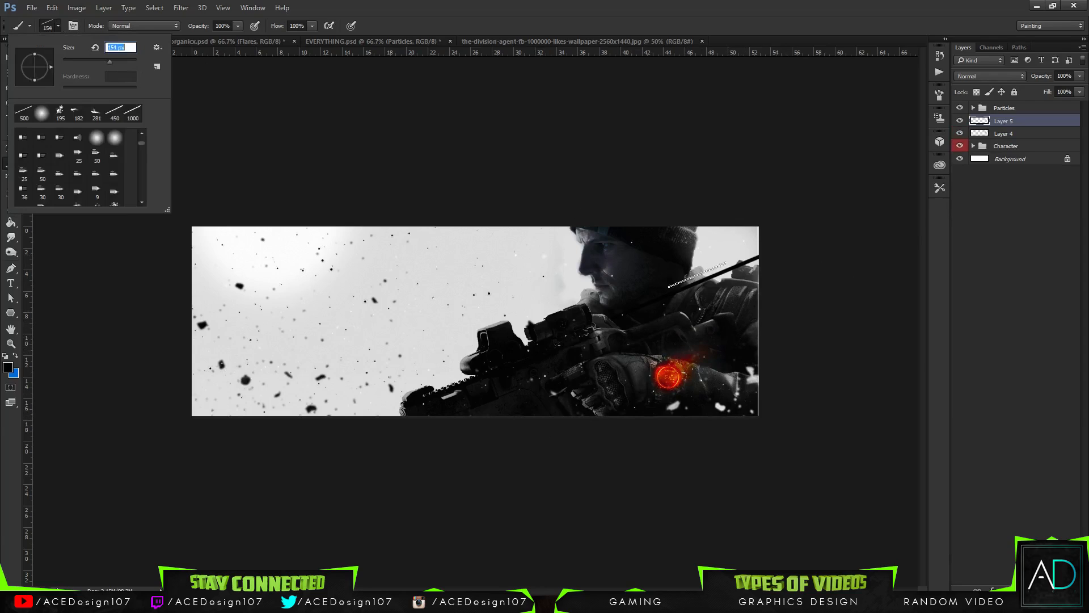
key(Return)
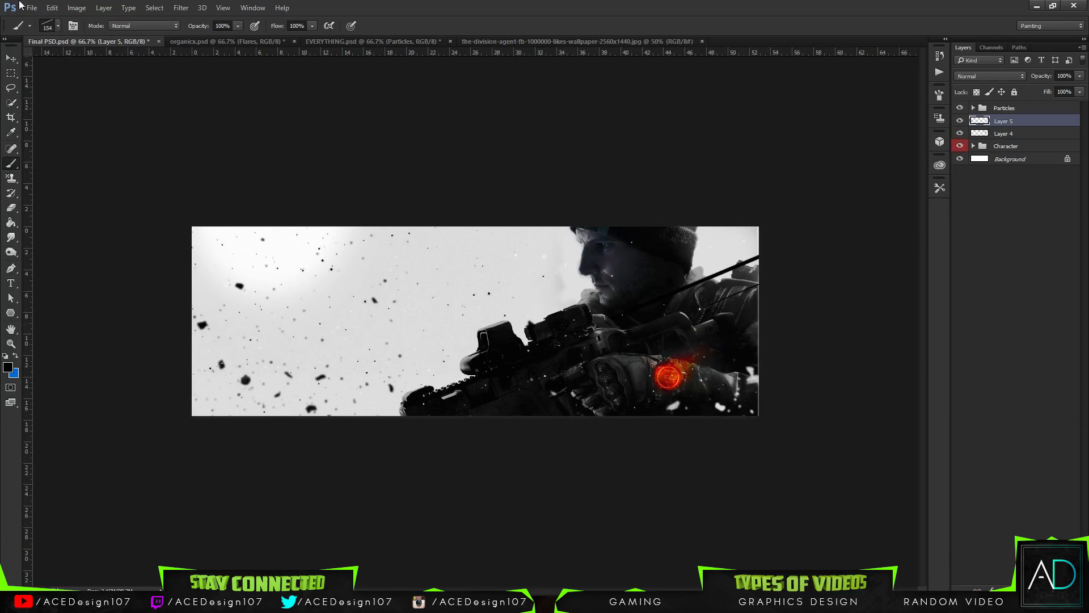
click(50, 23)
drag(111, 59, 120, 58)
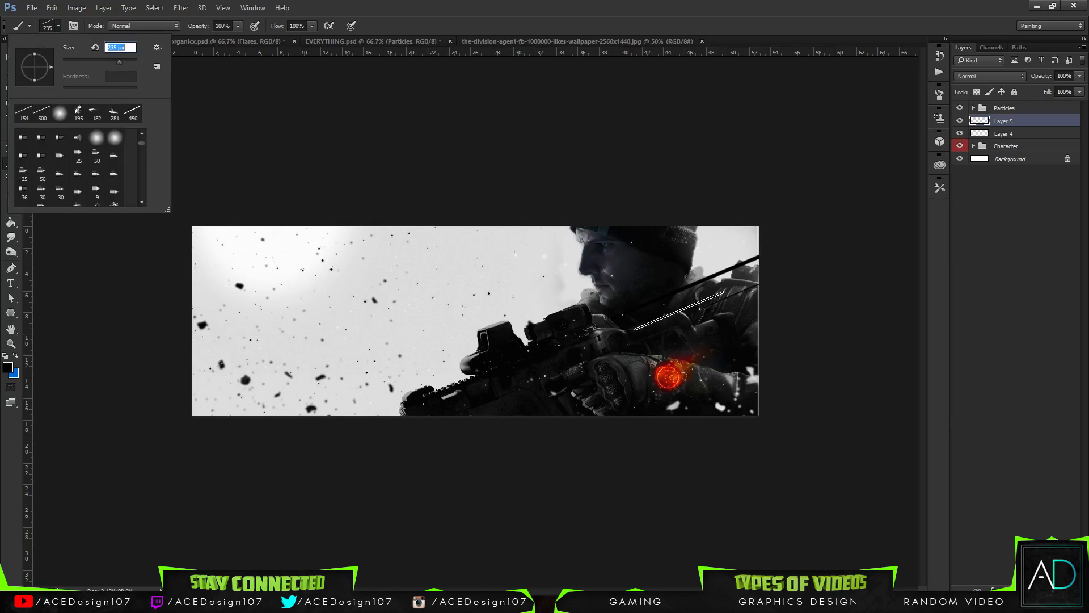
key(Return)
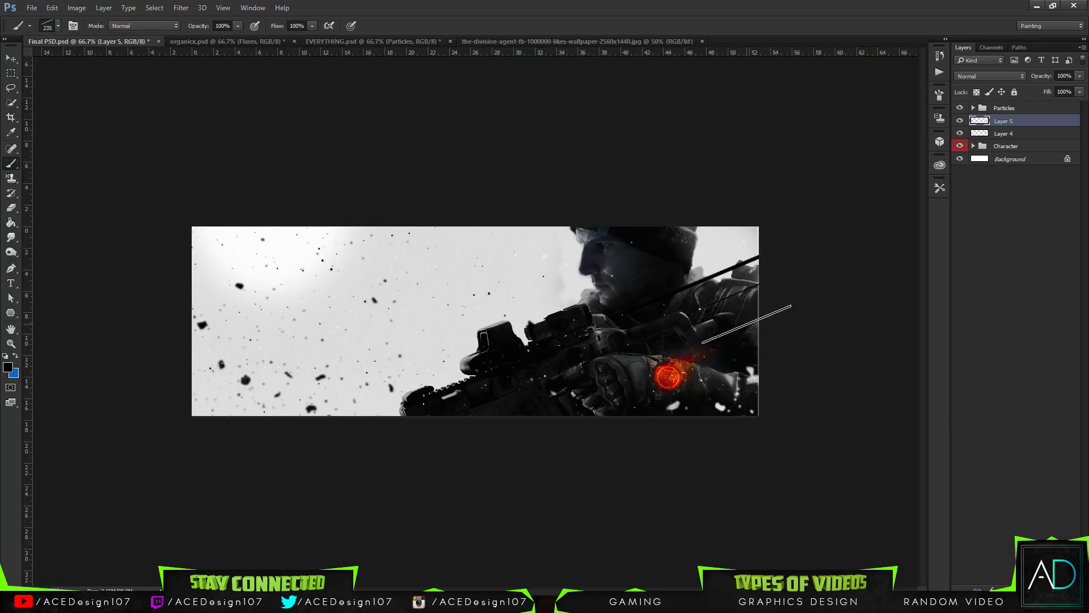
Set the line brush to 467 px and stamp a diagonal line just below the glowing watch, replacing the one placed over it.
click(59, 25)
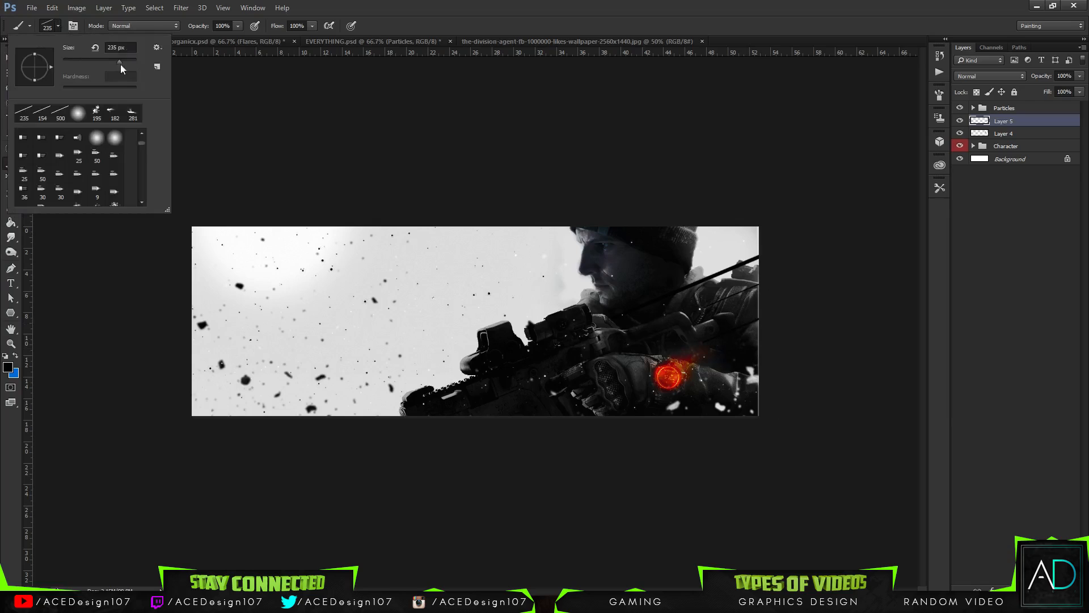
click(719, 356)
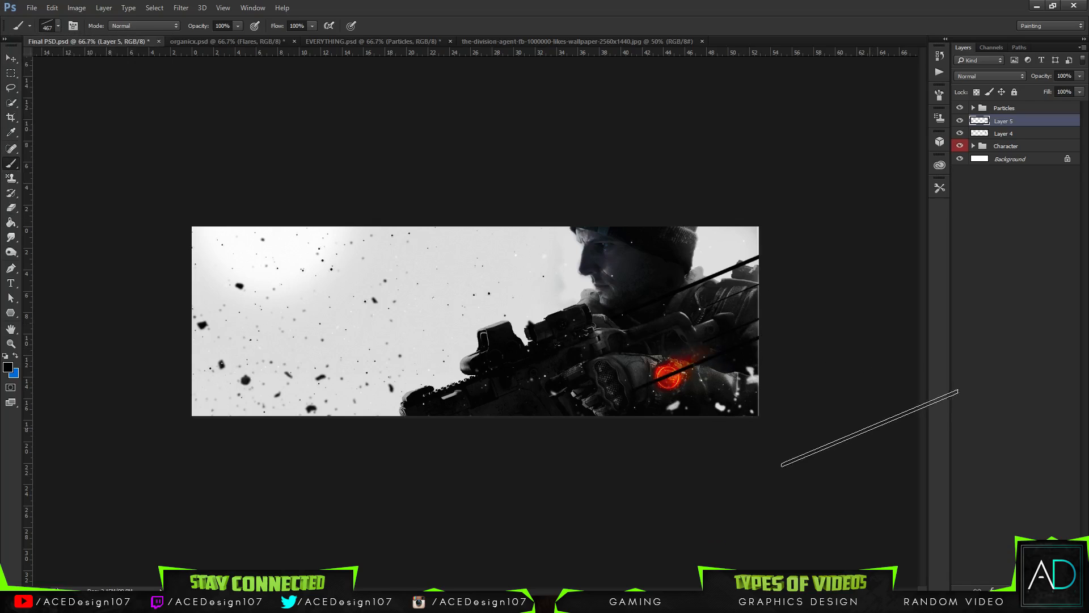
key(ctrl+z)
click(697, 380)
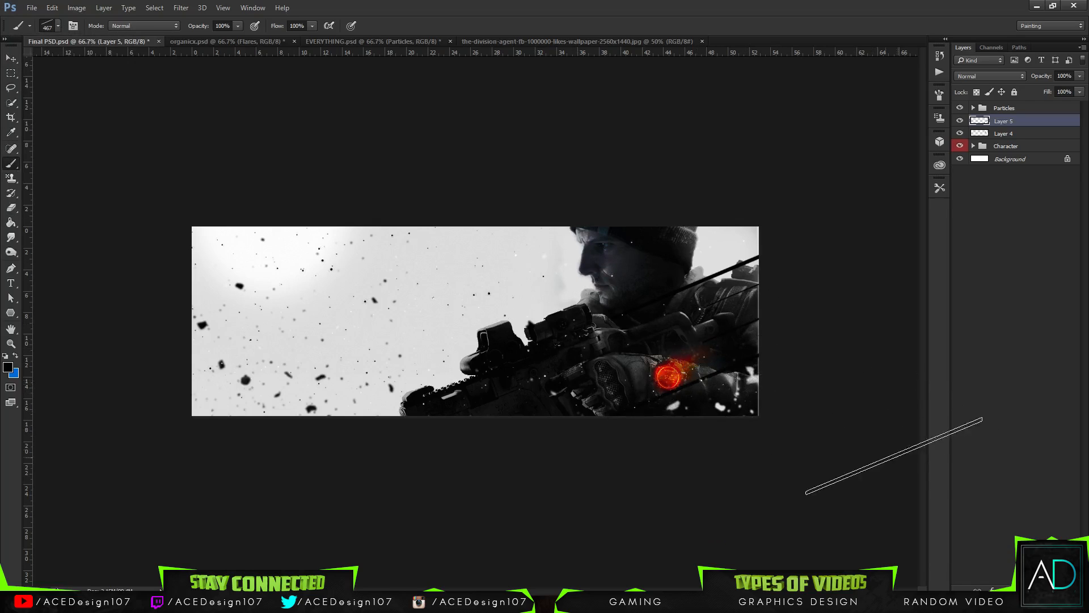
Set the line brush to 297 px and stamp diagonal lines across the top of the soldier's hat and the gun muzzle.
click(59, 26)
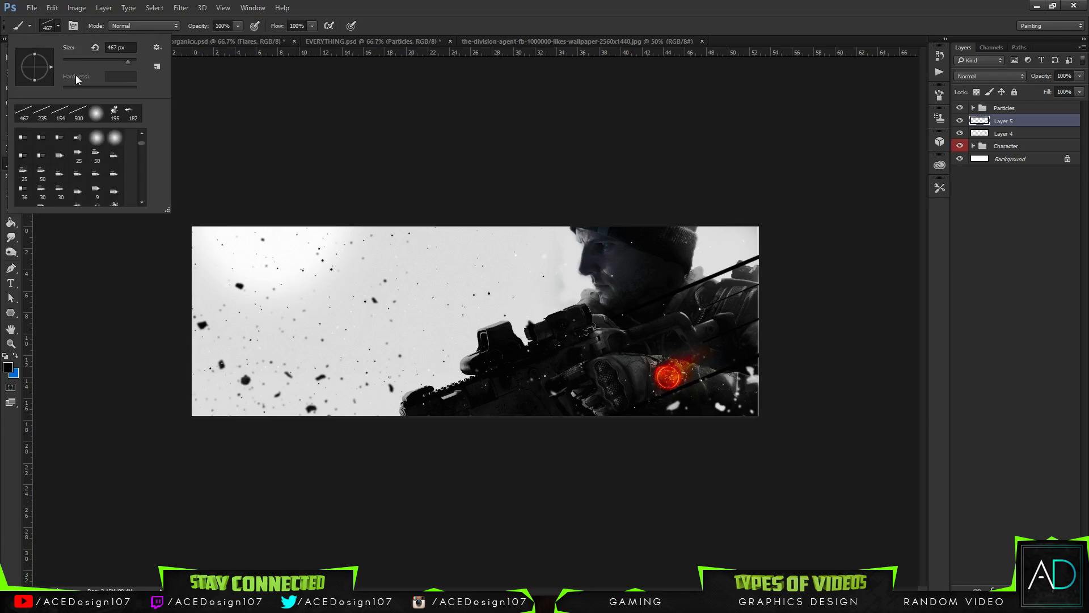
click(121, 62)
click(726, 216)
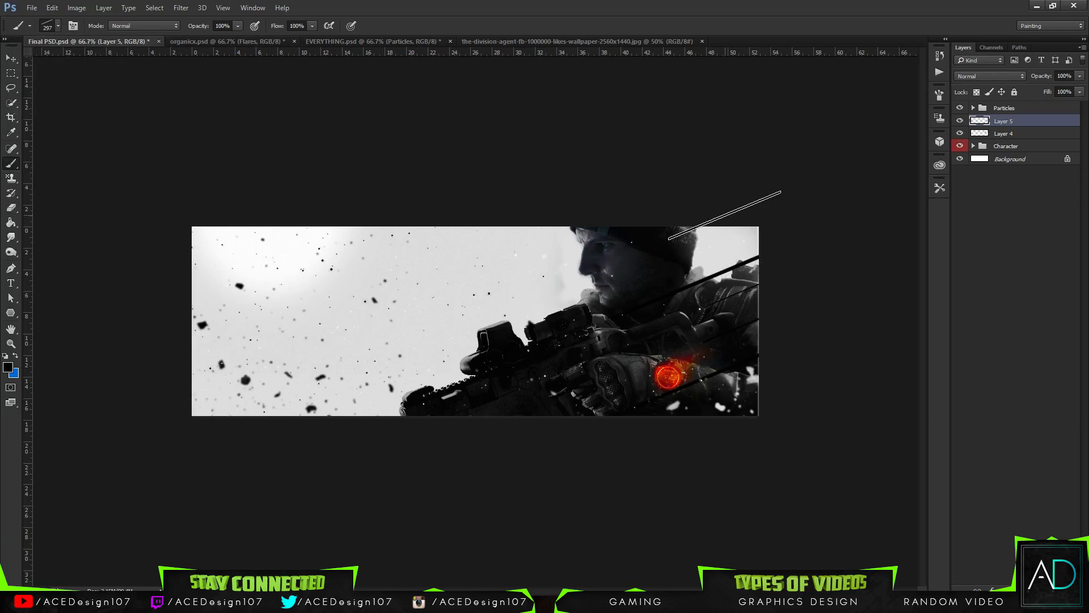
click(55, 26)
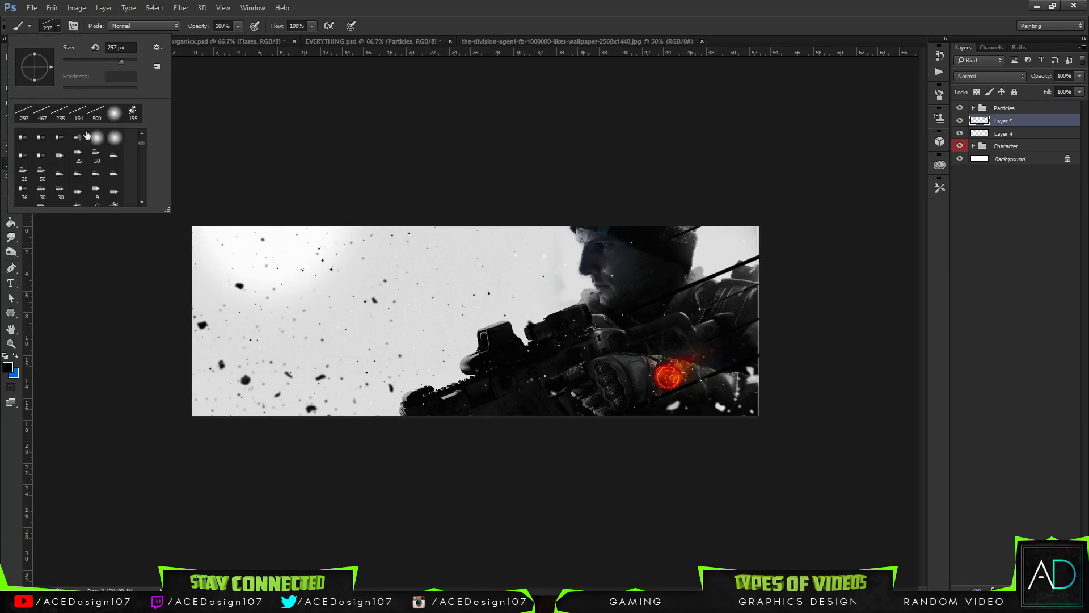
click(413, 395)
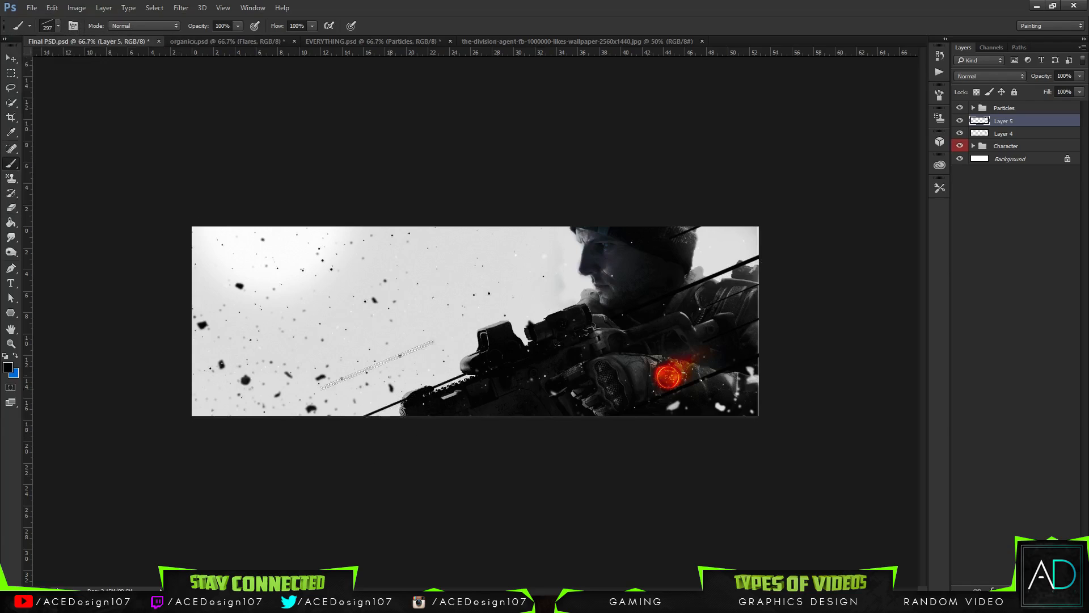
Stamp 297 px diagonal lines at the middle of the banner's left edge and at its lower-left corner.
click(58, 29)
click(223, 326)
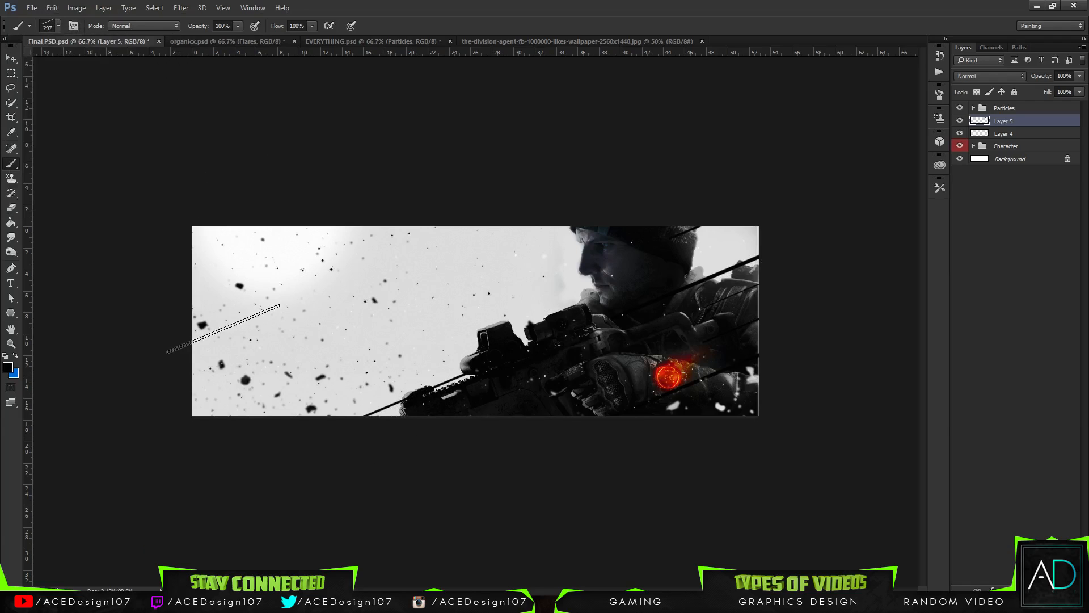
click(58, 28)
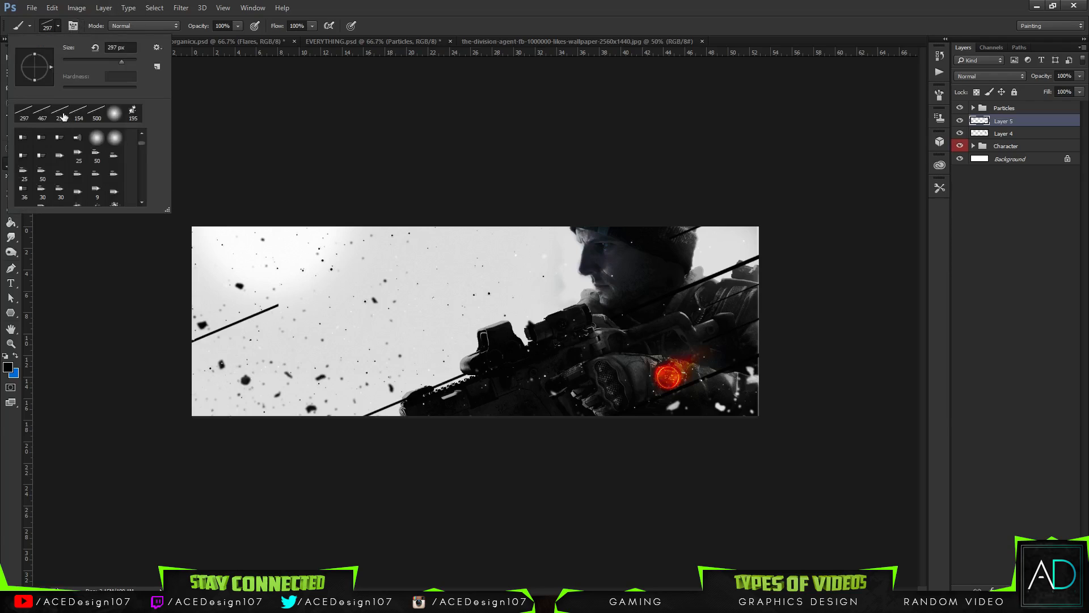
click(192, 397)
key(ctrl+z)
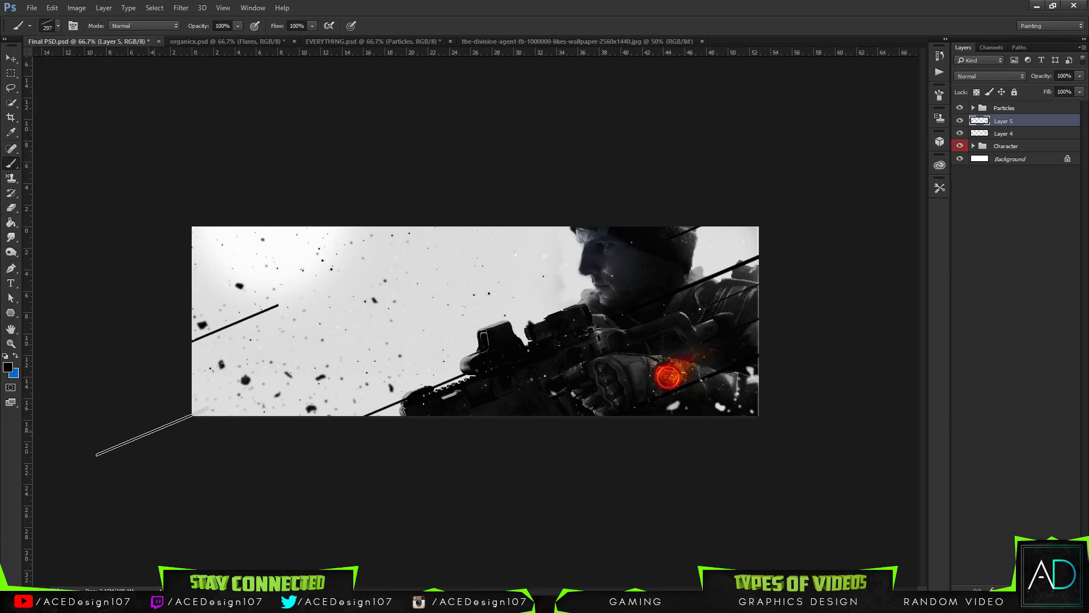
Stamp a 164 px diagonal line near the banner's upper-left edge and a 374 px one just below it.
click(58, 26)
drag(127, 62, 112, 65)
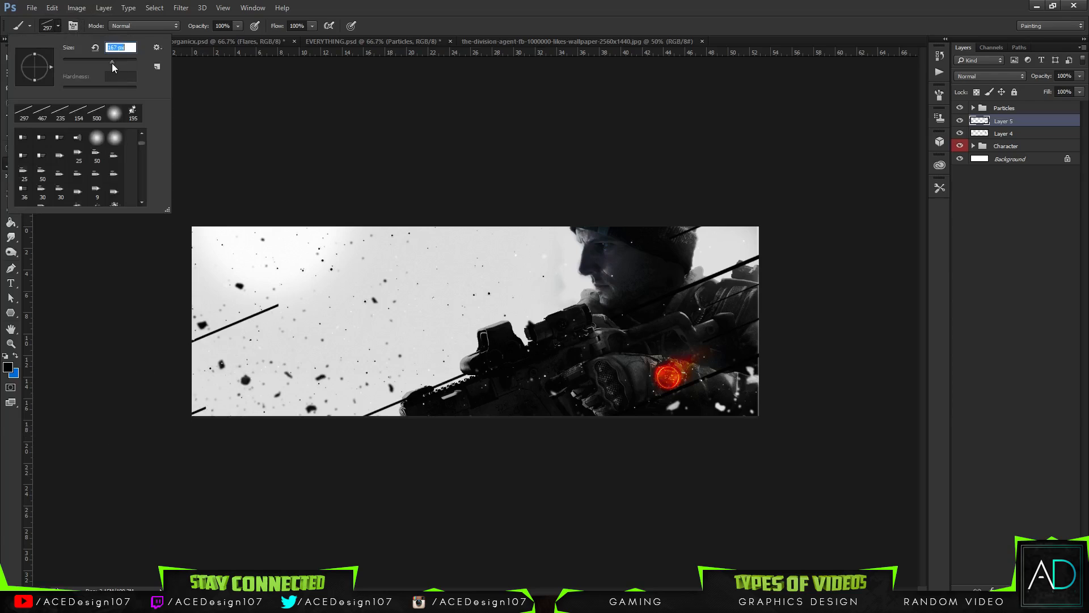
click(189, 282)
click(57, 26)
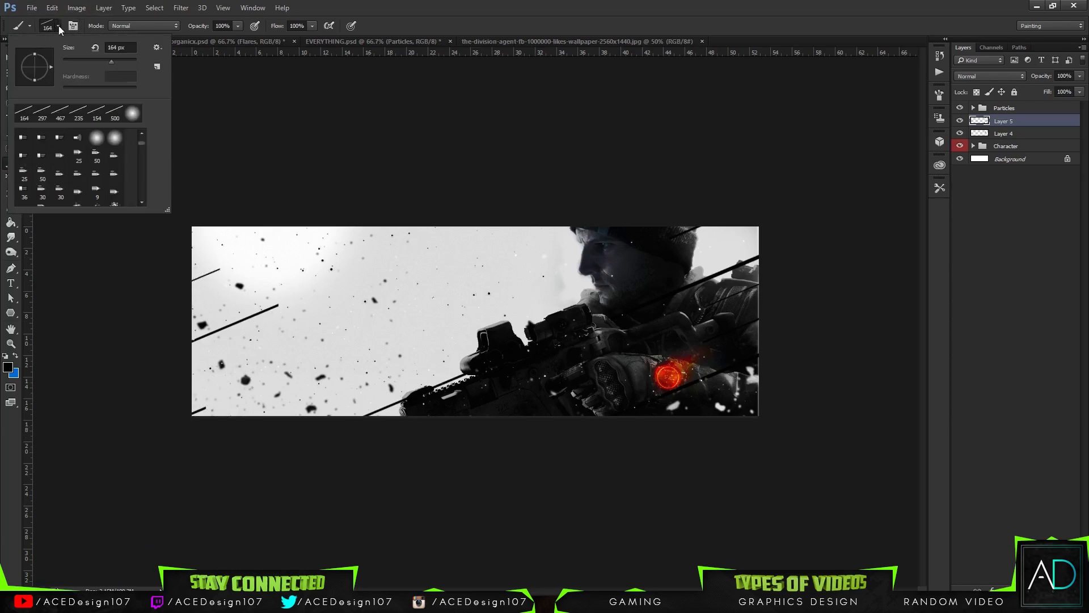
drag(114, 65, 125, 64)
click(218, 298)
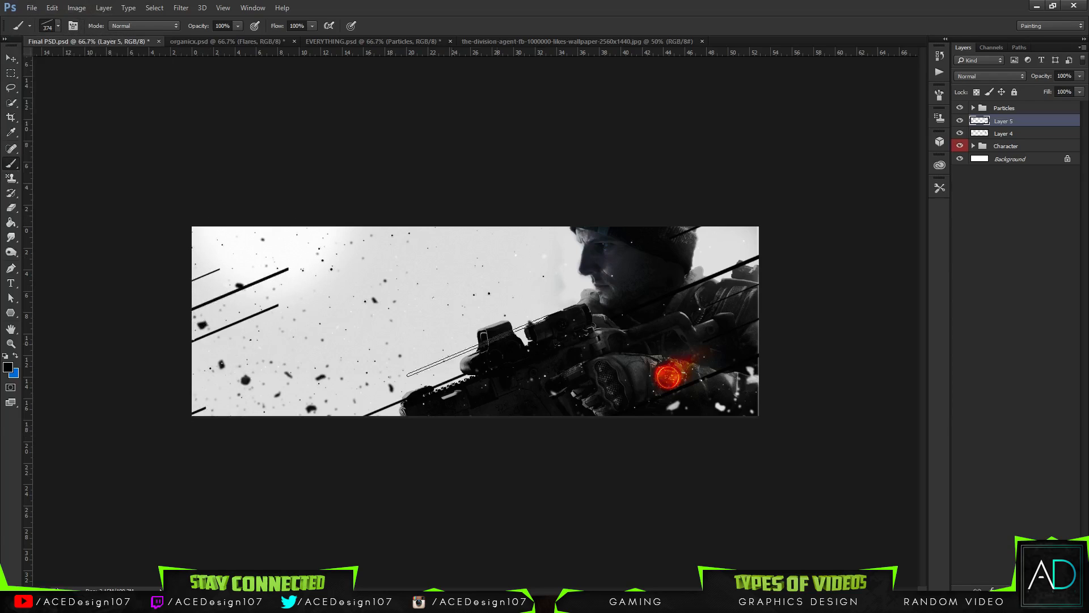
Switch to the Eraser with a soft round 195 px brush at 0% hardness and 100% opacity.
key(e)
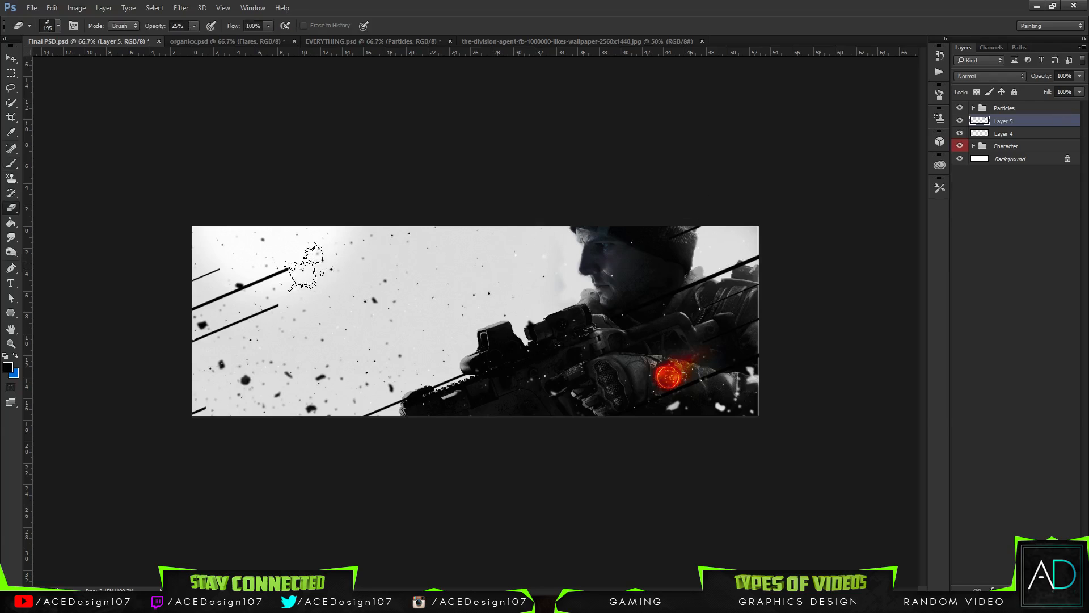
click(58, 26)
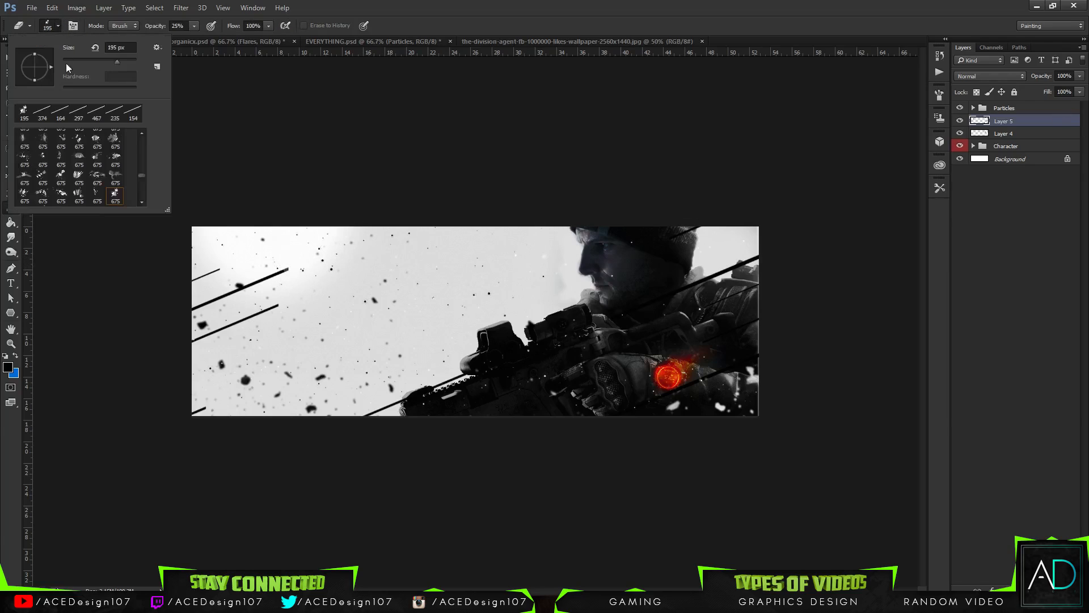
scroll(114, 165, up, 2)
scroll(146, 176, up, 5)
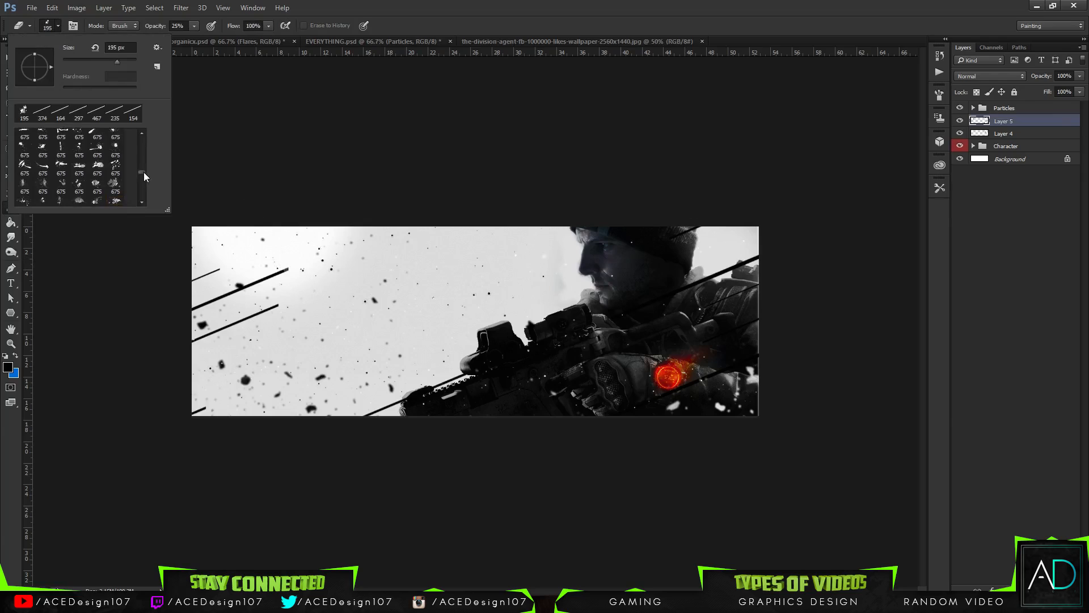
click(24, 137)
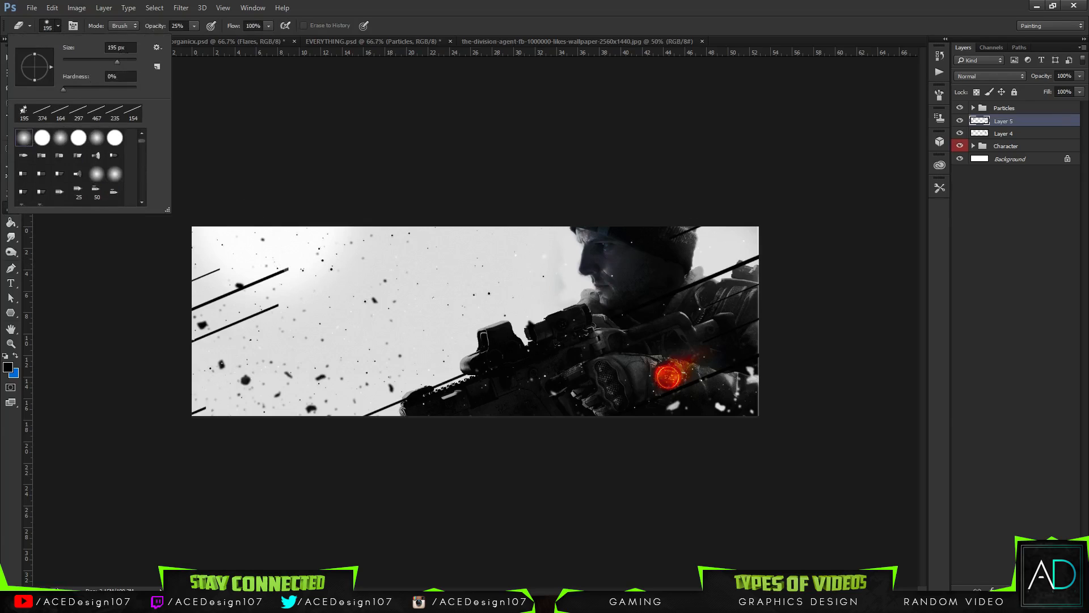
click(195, 26)
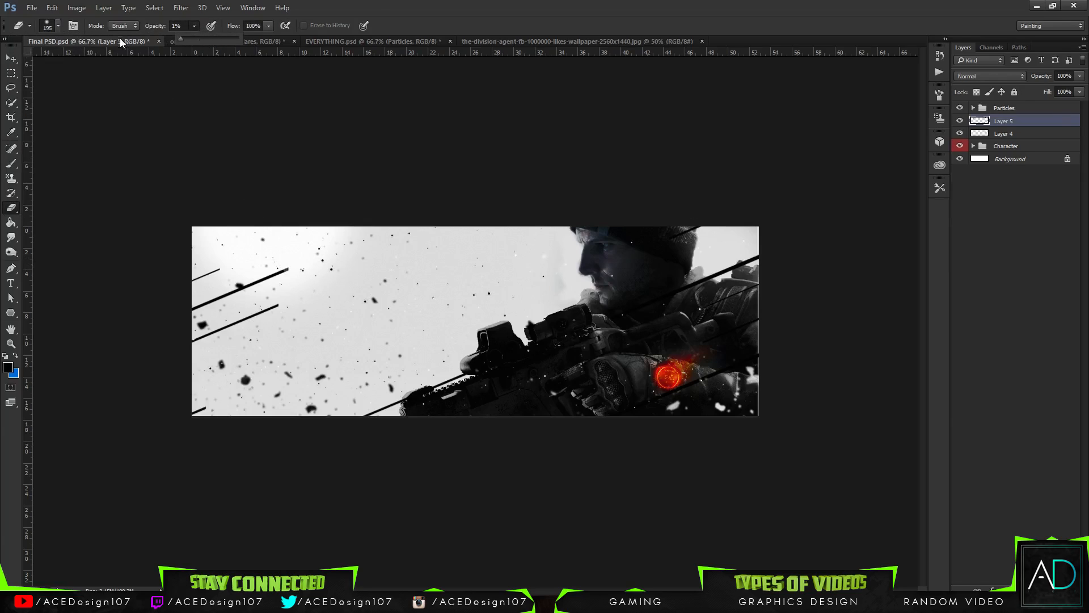
click(379, 6)
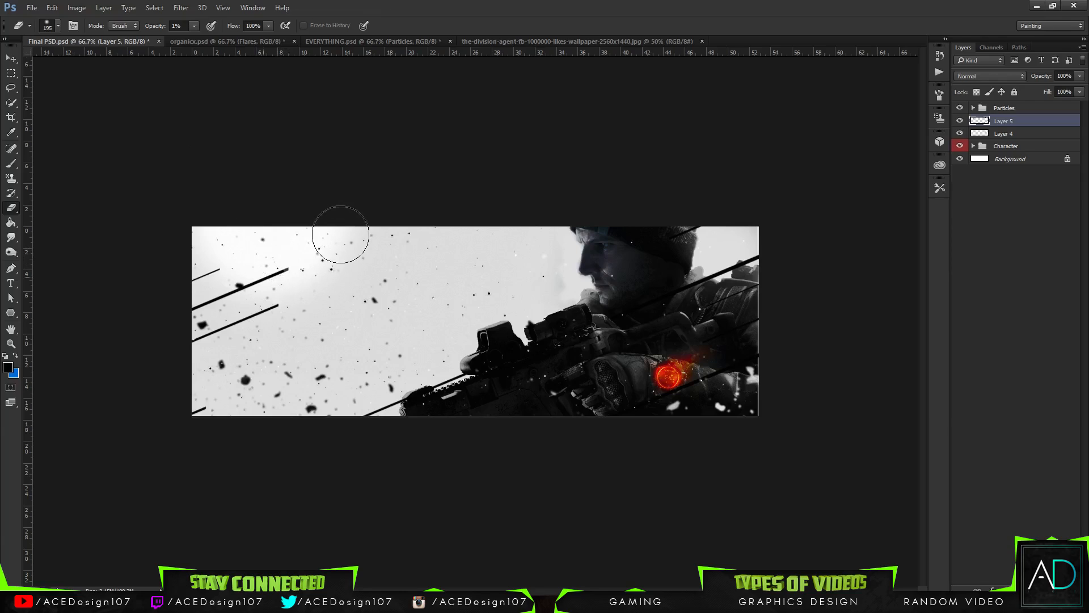
click(195, 27)
click(430, 30)
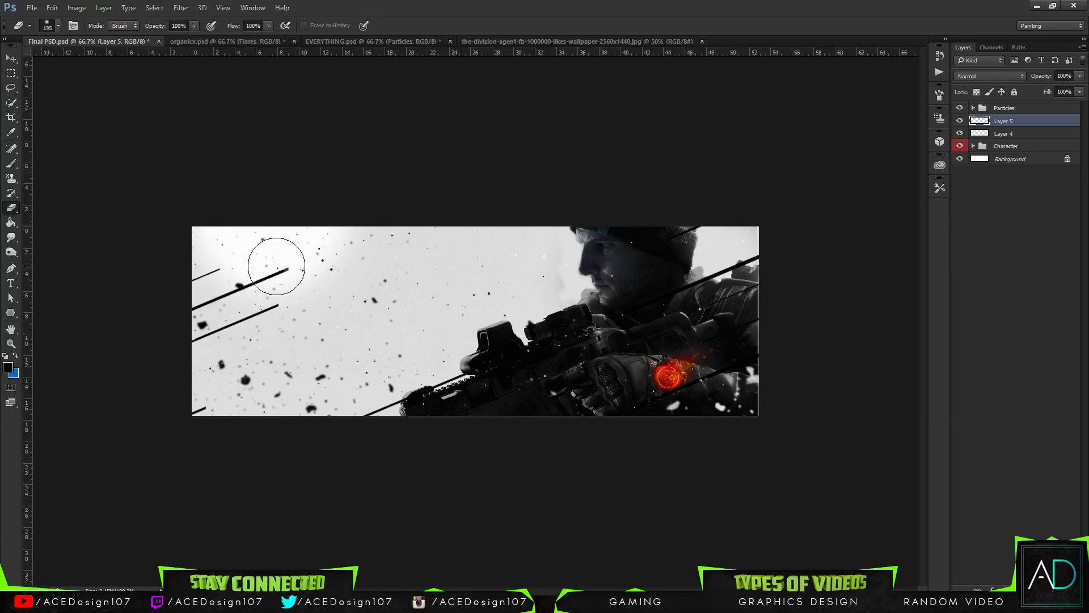
Fade the ends of the diagonal lines on the banner's left side and around the soldier with the soft eraser.
drag(289, 265, 358, 222)
mouse_move(303, 308)
mouse_down()
mouse_move(277, 328)
mouse_move(371, 305)
mouse_move(306, 315)
mouse_move(369, 293)
mouse_move(228, 343)
mouse_move(293, 328)
mouse_up()
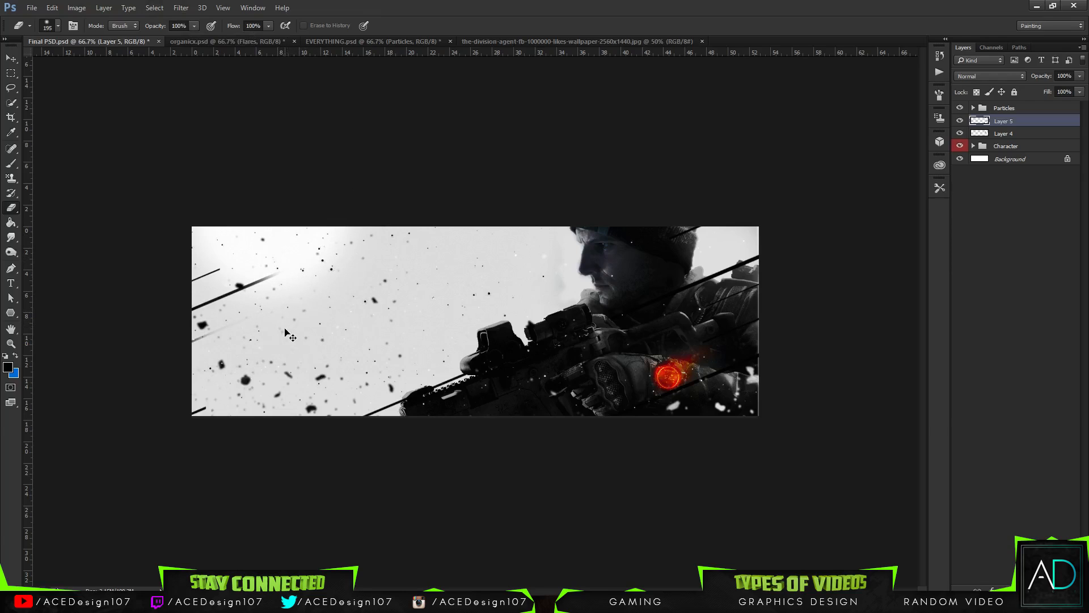
key(ctrl+z)
key(ctrl+z)
key(ctrl+z)
mouse_move(217, 237)
mouse_down()
mouse_move(236, 251)
mouse_move(261, 239)
mouse_up()
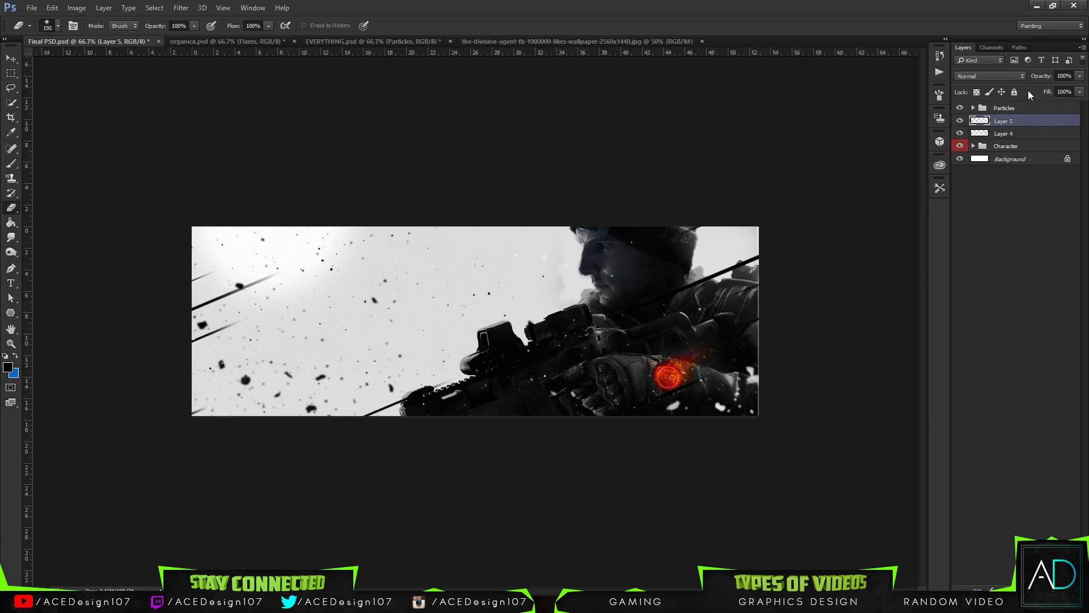
mouse_move(588, 326)
mouse_down()
mouse_move(641, 307)
mouse_move(589, 336)
mouse_move(639, 312)
mouse_move(601, 332)
mouse_up()
Merge the two diagonal line layers, Layer 4 and Layer 5, into one.
shift+click(1043, 140)
key(ctrl+e)
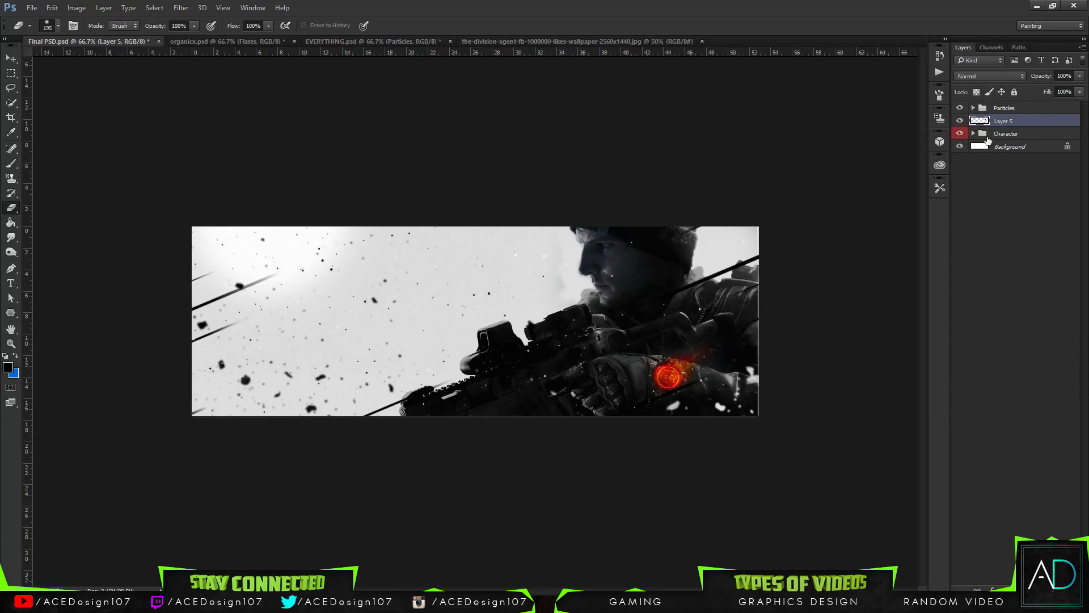
Cycle the merged line layer through blend modes such as Lighten, Normal, Soft Light, Hard Light and Difference to compare their effect.
click(983, 72)
click(972, 158)
key(Up)
key(Up)
key(Up)
key(Up)
key(Up)
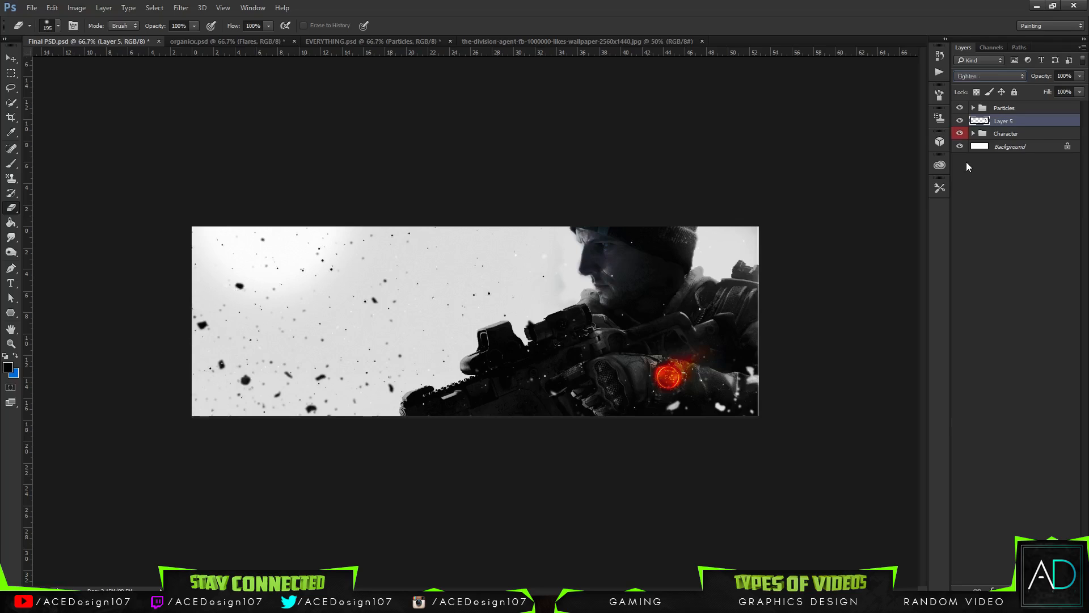
key(Down)
key(Down)
key(Up)
key(Up)
key(Up)
key(Up)
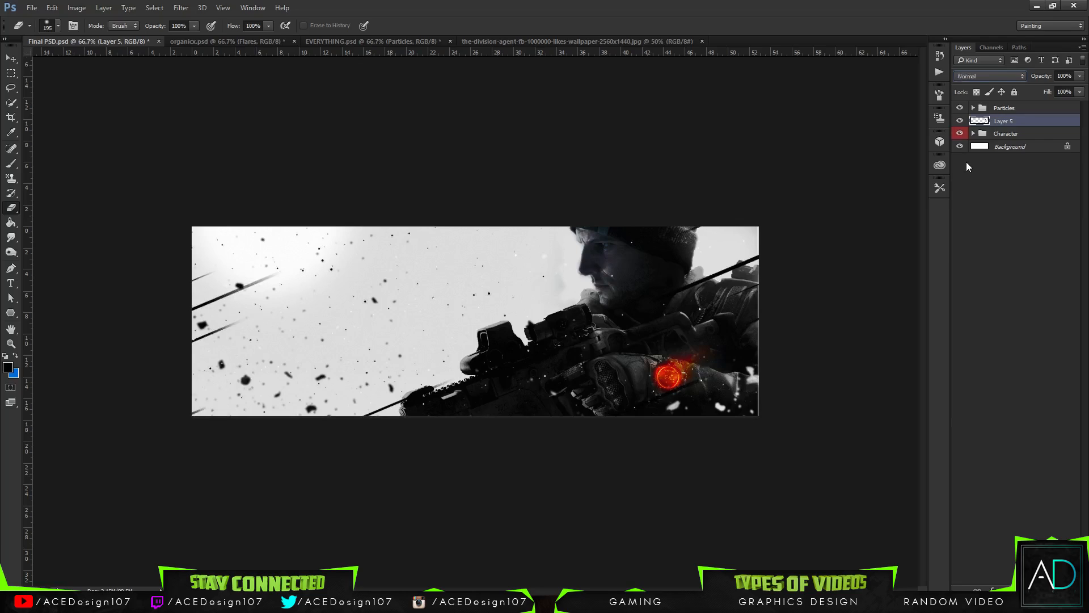
key(Down)
key(Down)
key(Down)
key(Down)
key(Down)
key(Down)
key(Down)
key(Down)
key(Down)
key(Down)
key(Down)
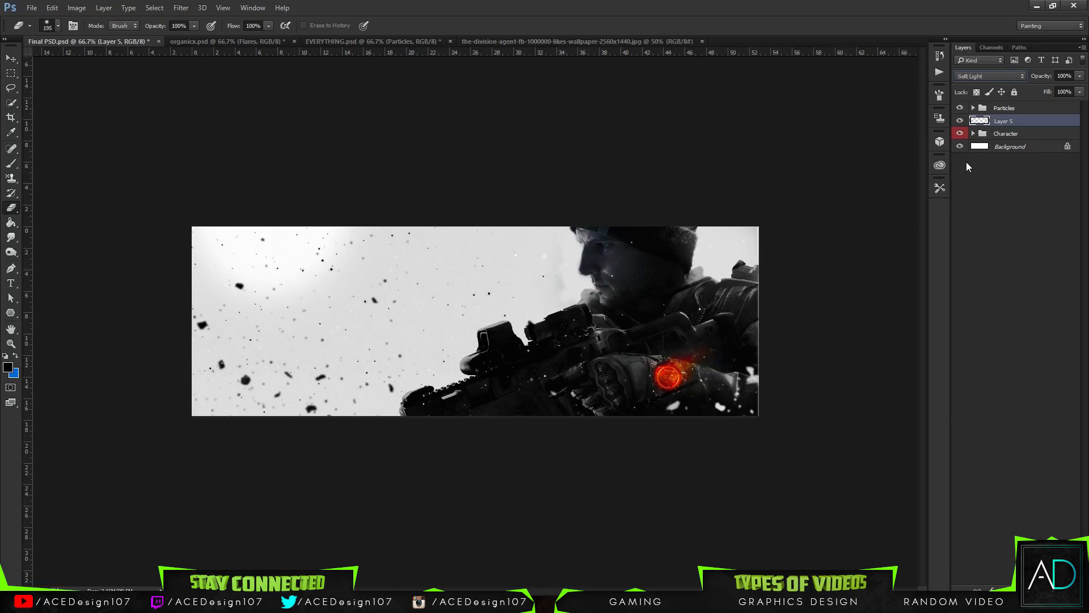
key(Down)
key(Down)
key(Down)
key(Down)
key(Down)
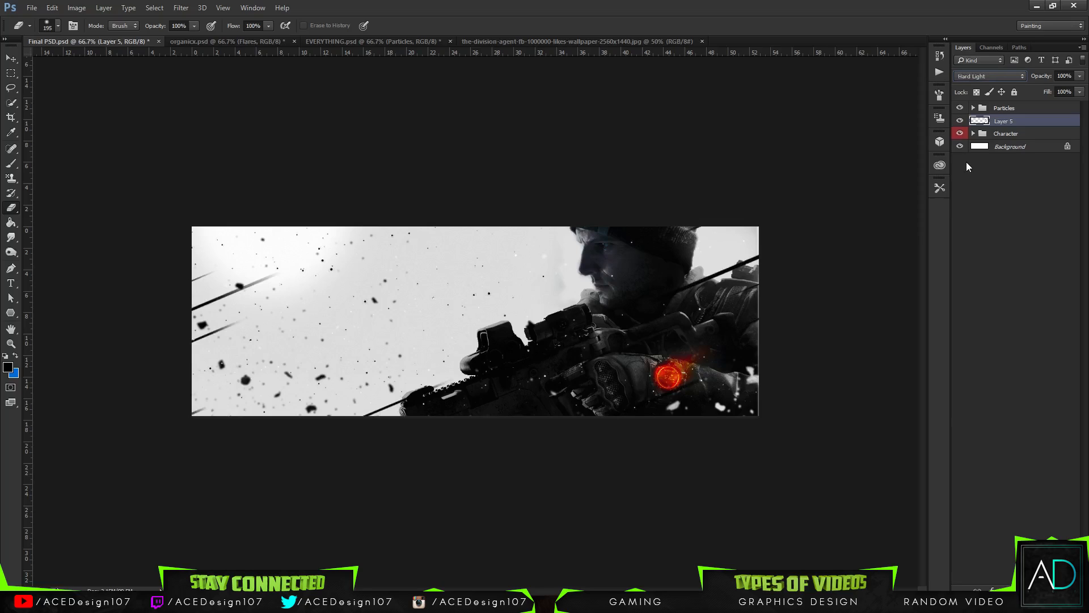
key(Down)
key(Down)
key(Down)
key(Down)
key(Down)
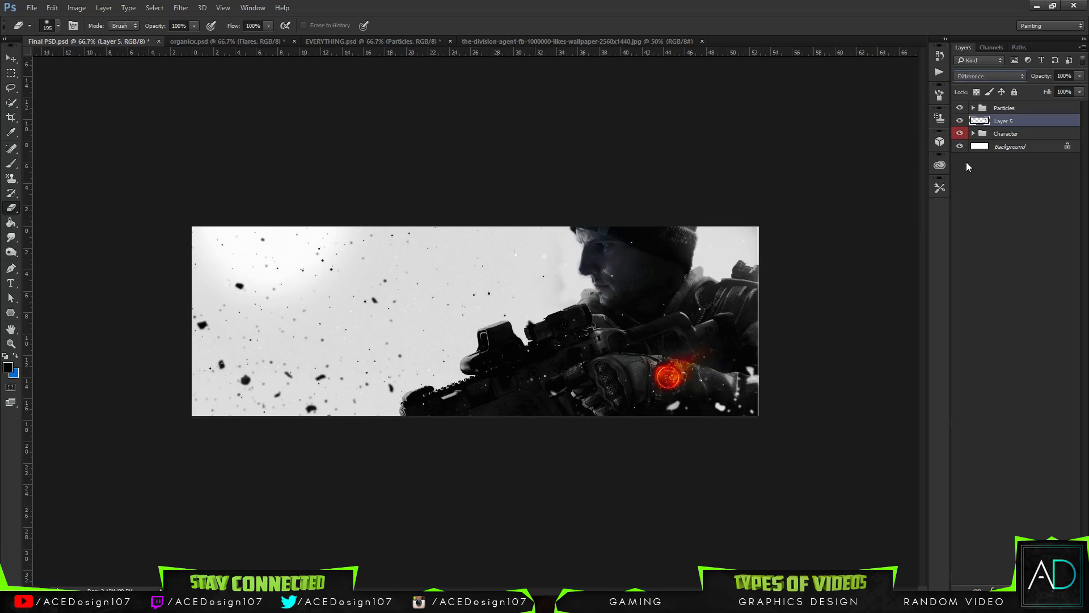
Try out different blend modes on Layer 5 and settle on Soft Light.
key(Down)
key(Down)
key(Down)
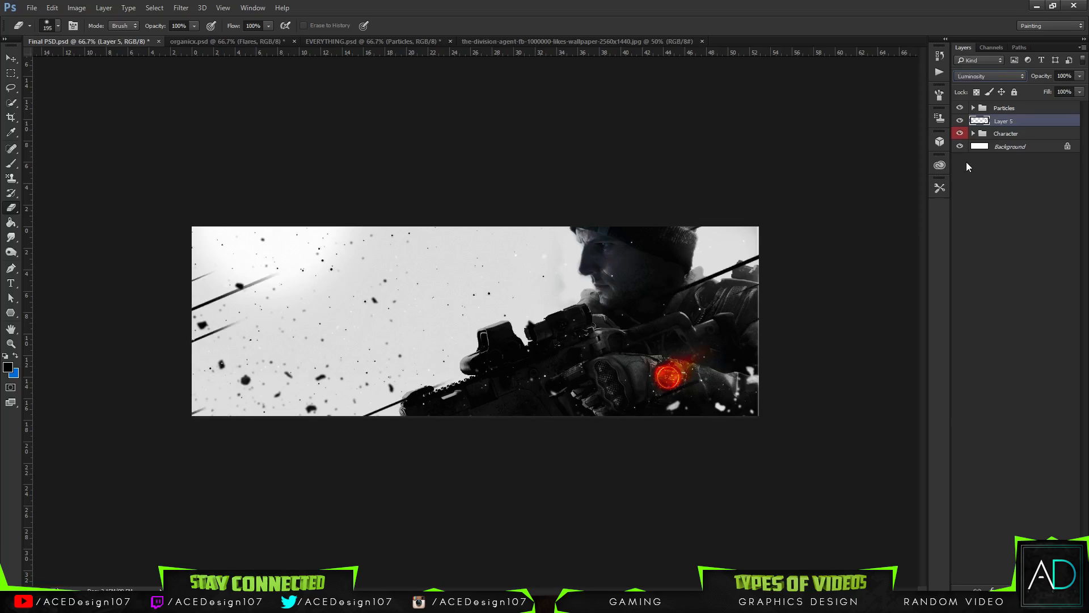
key(Up)
key(Up)
key(Up)
key(Up)
key(Up)
key(Up)
key(Up)
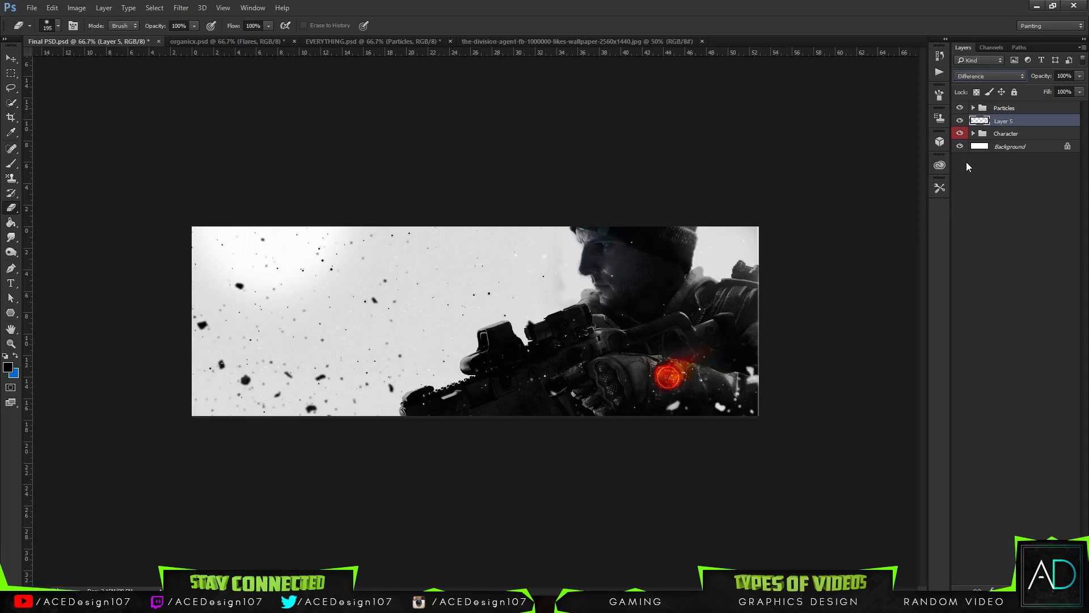
key(Up)
key(Up)
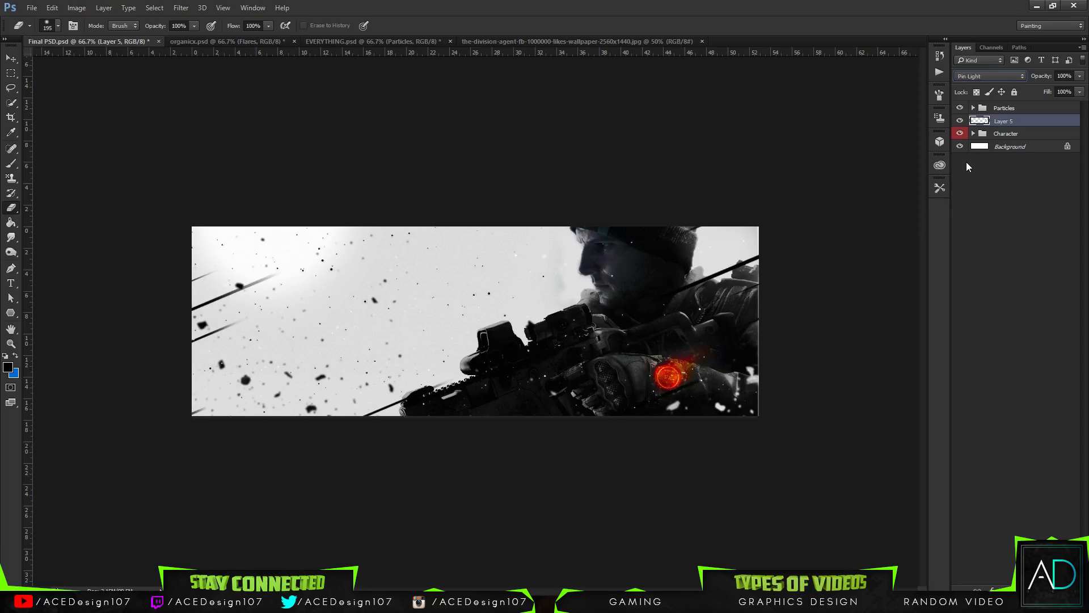
key(Up)
key(Up)
key(Up)
key(Up)
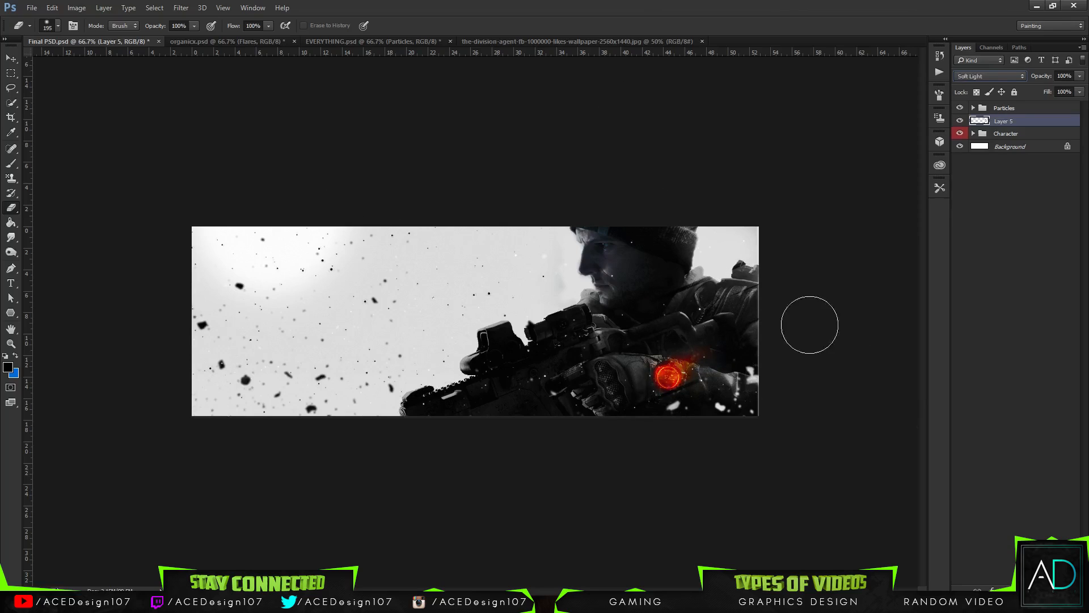
Duplicate Layer 5, offset the copy down and to the right, and merge the two streak layers.
key(ctrl+j)
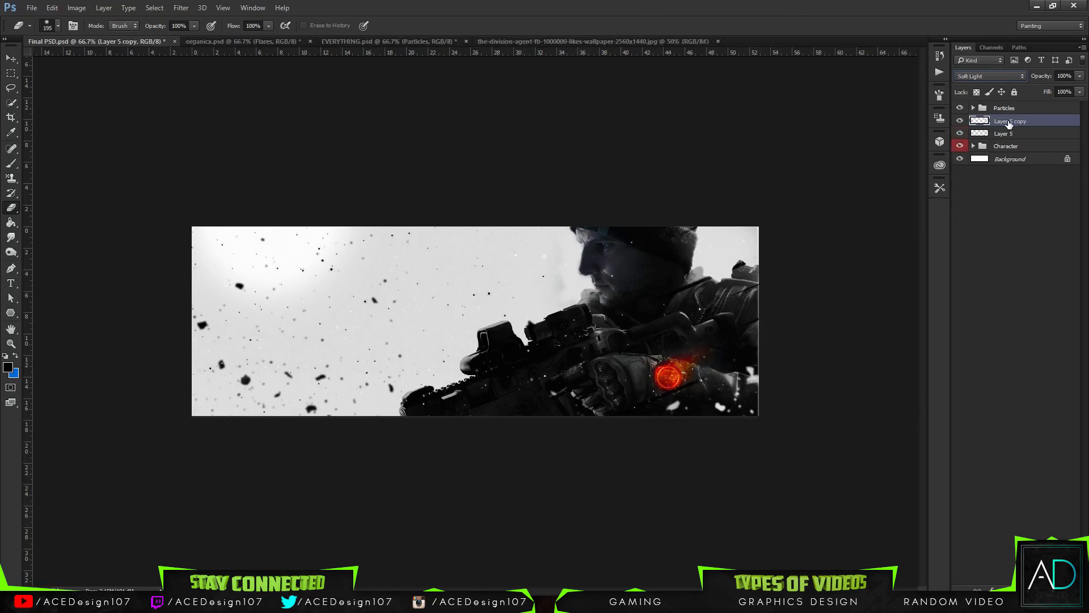
key(ctrl+t)
mouse_move(618, 343)
mouse_down()
mouse_move(597, 349)
mouse_move(575, 391)
mouse_move(656, 387)
mouse_move(685, 361)
mouse_up()
key(Return)
key(e)
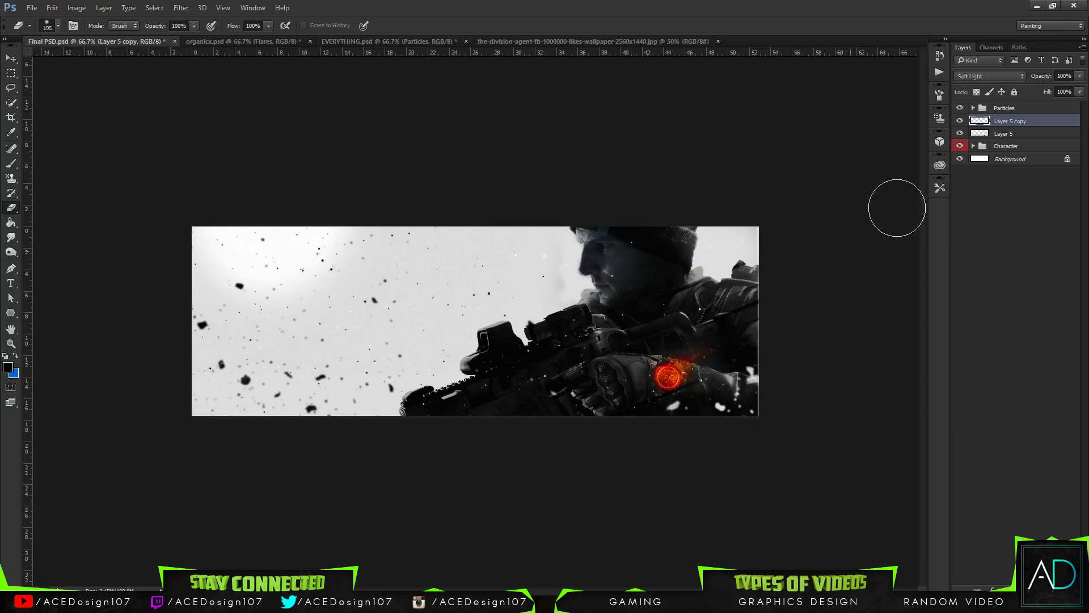
shift+click(1035, 131)
key(ctrl+e)
Lower the merged streak layer's opacity to 26% and erase part of the streaks in the banner's lower-left area.
click(1080, 76)
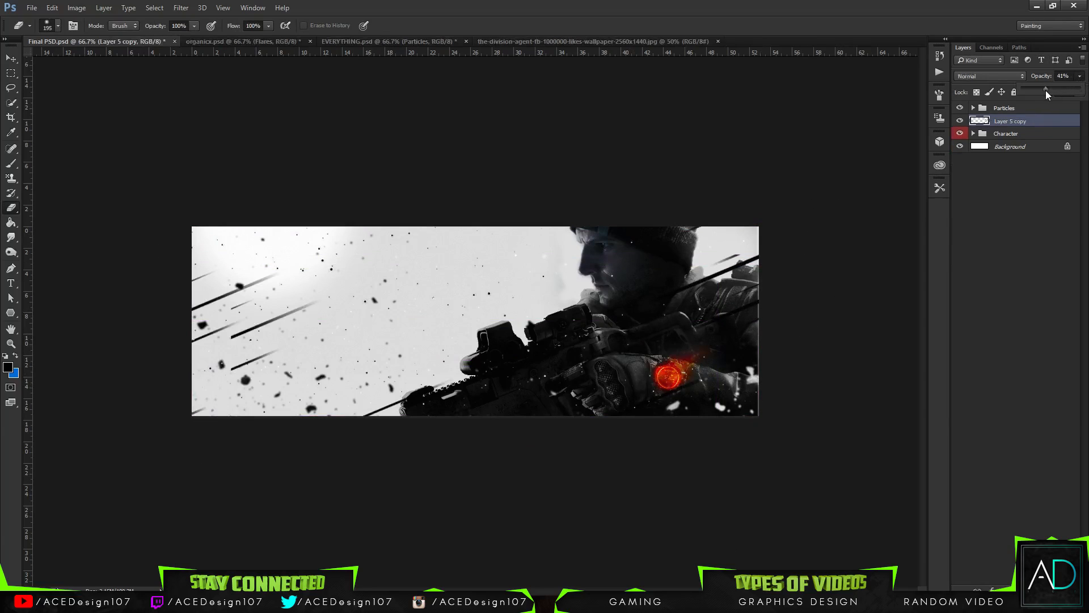
drag(1047, 90, 1036, 89)
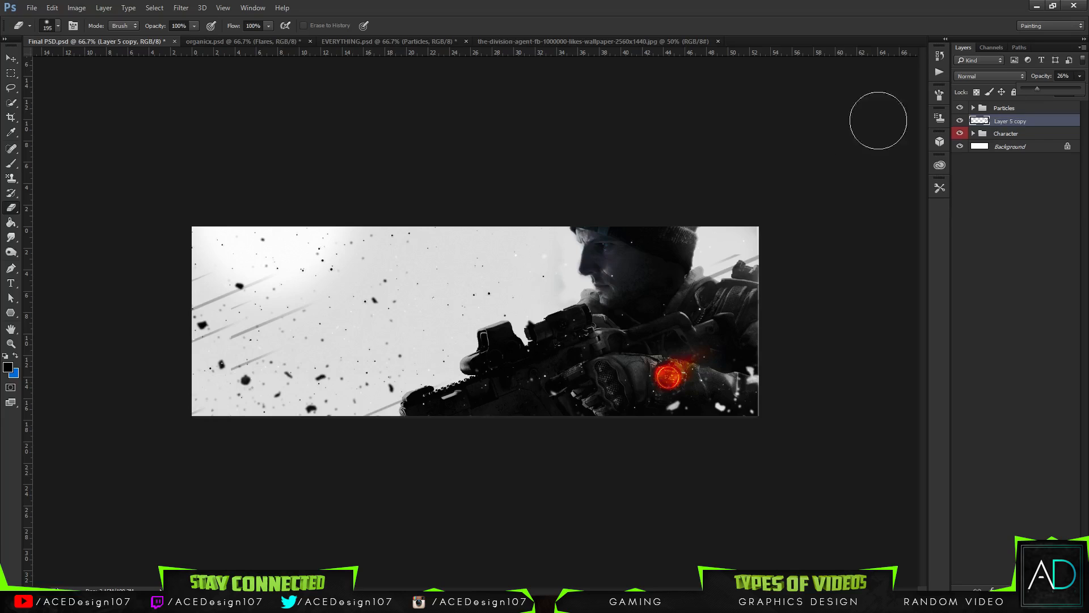
mouse_move(227, 376)
mouse_down()
mouse_move(207, 365)
mouse_move(210, 343)
mouse_up()
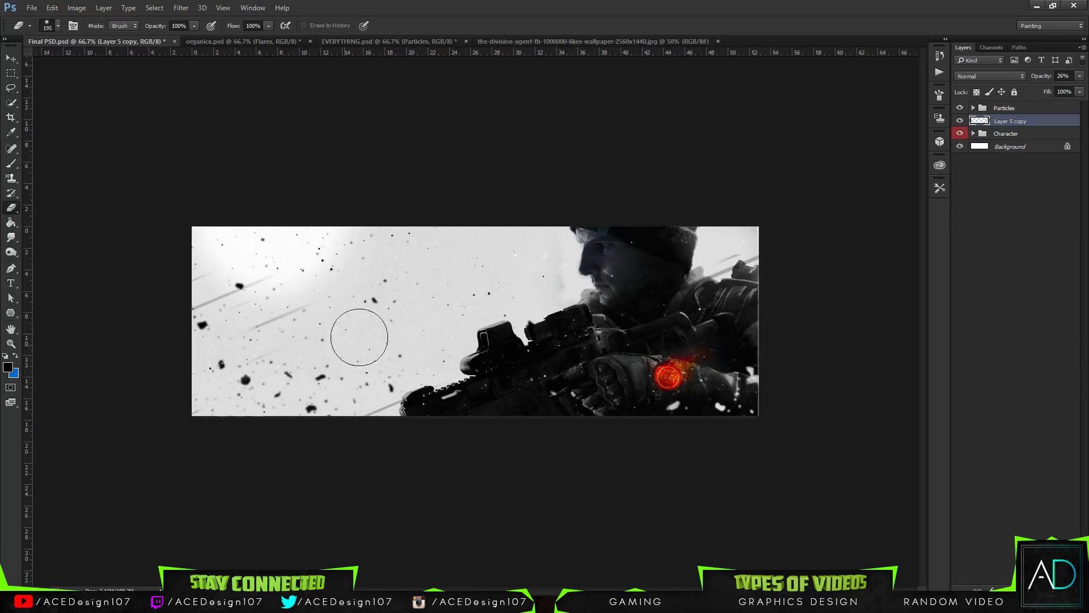
key(v)
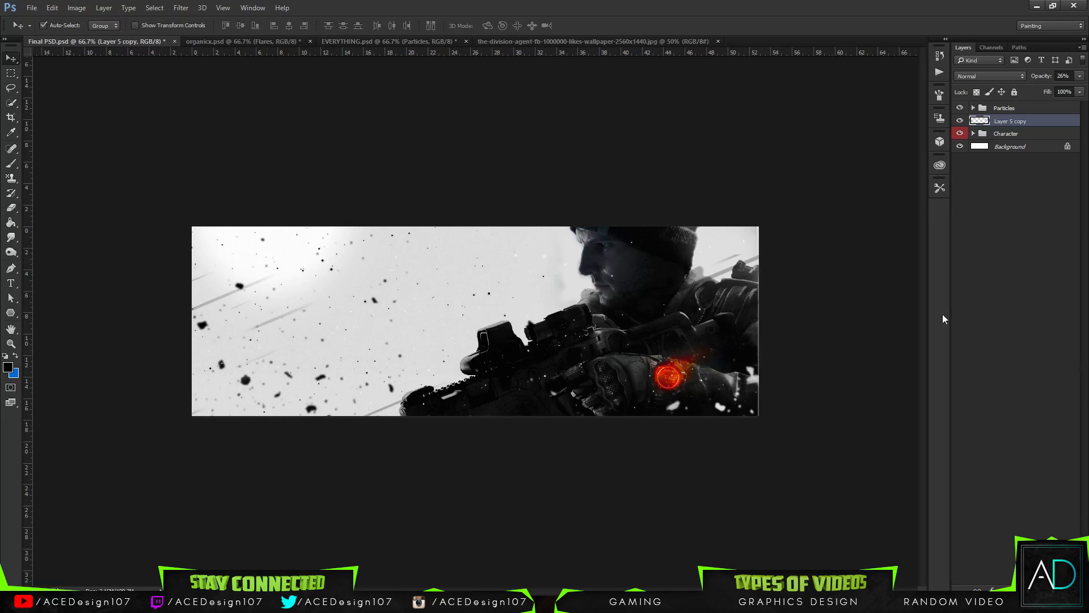
Add a new layer above the streak layer, naming the streak layer 1 and the new one 2.
key(ctrl+shift+alt+n)
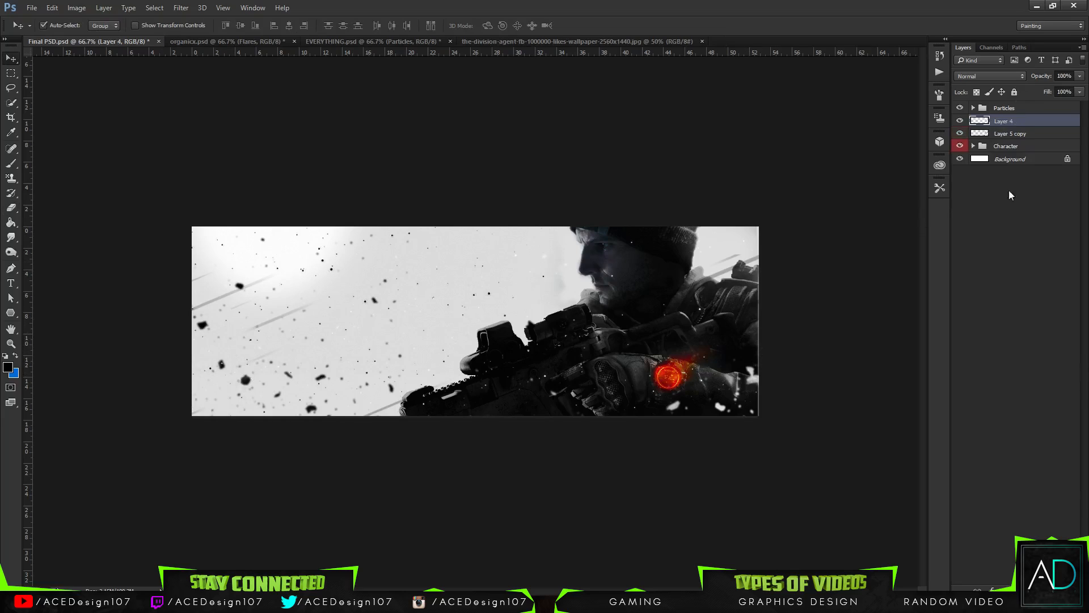
double_click(1010, 137)
text(1)
key(Return)
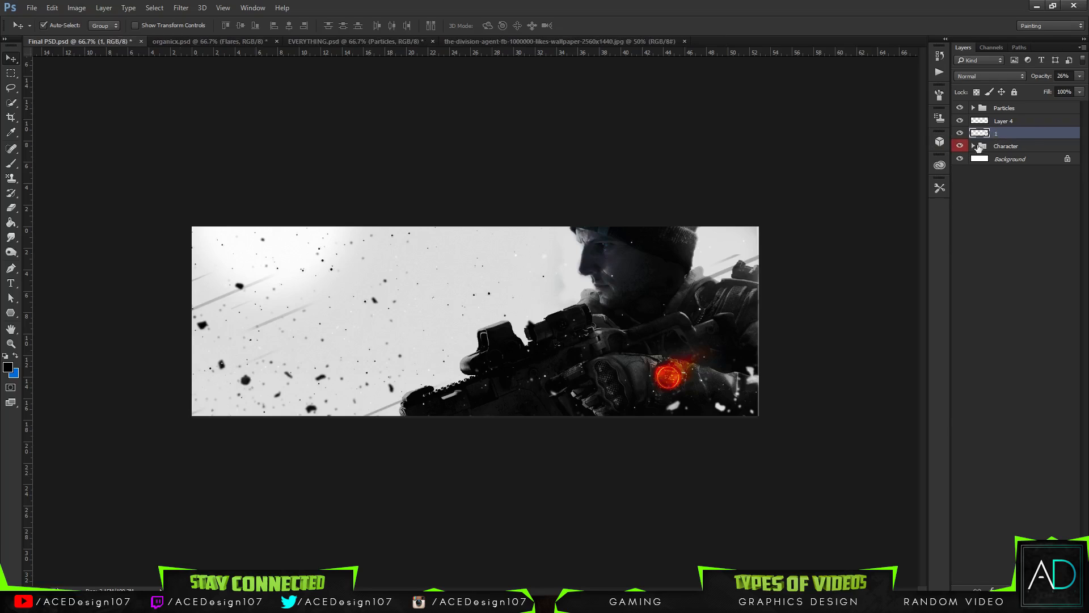
double_click(1003, 121)
text(2)
key(Return)
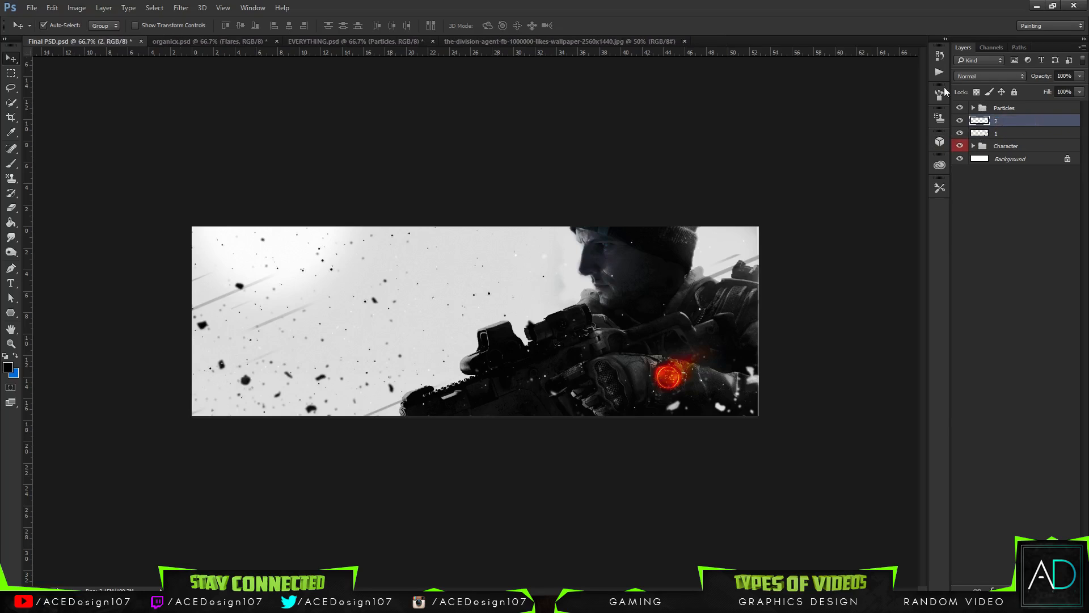
Paint a black diagonal streak across the rifle and shoulder on layer 2 with the streak brush at 1000 px.
key(b)
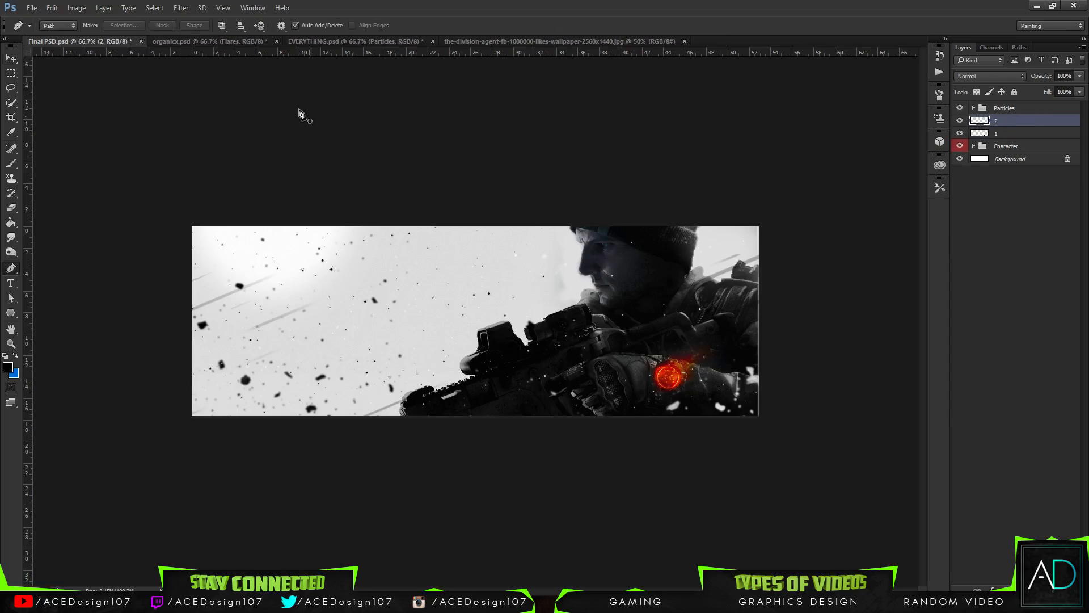
click(58, 26)
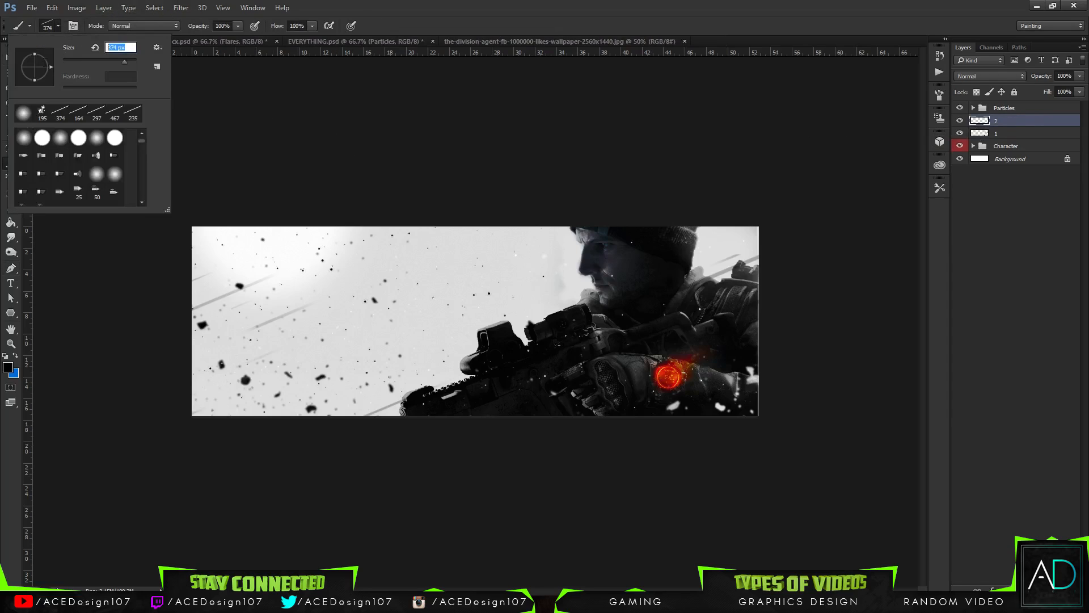
text(1000)
key(Return)
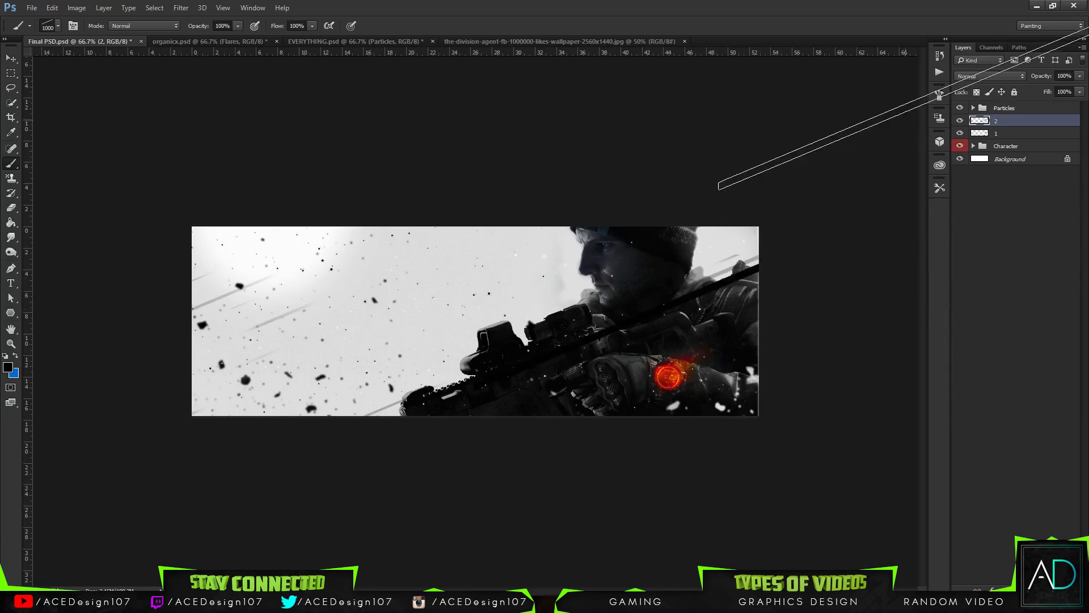
Give layer 2 a linear Gradient Overlay using the Black, White preset with Reverse enabled.
right_click(1020, 119)
click(939, 87)
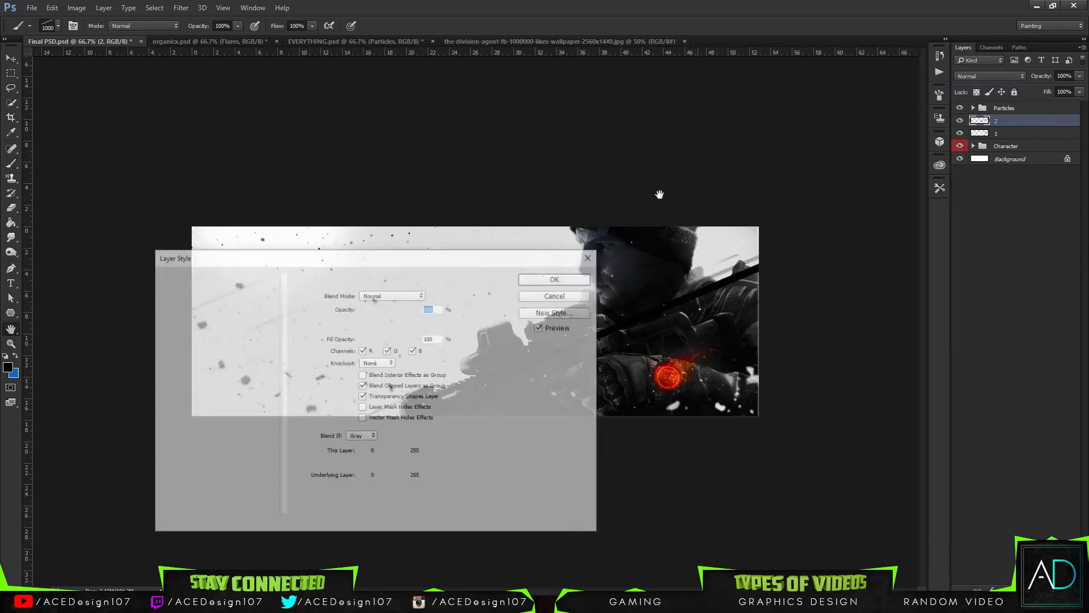
click(196, 429)
drag(434, 261, 924, 212)
click(868, 273)
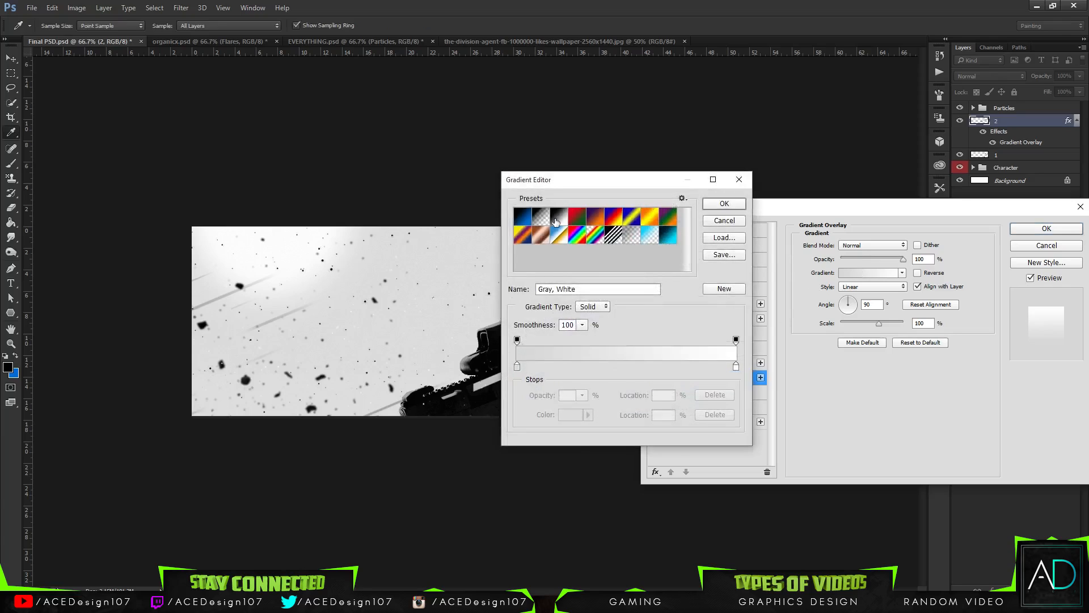
click(555, 224)
click(720, 206)
drag(757, 211, 906, 144)
click(882, 267)
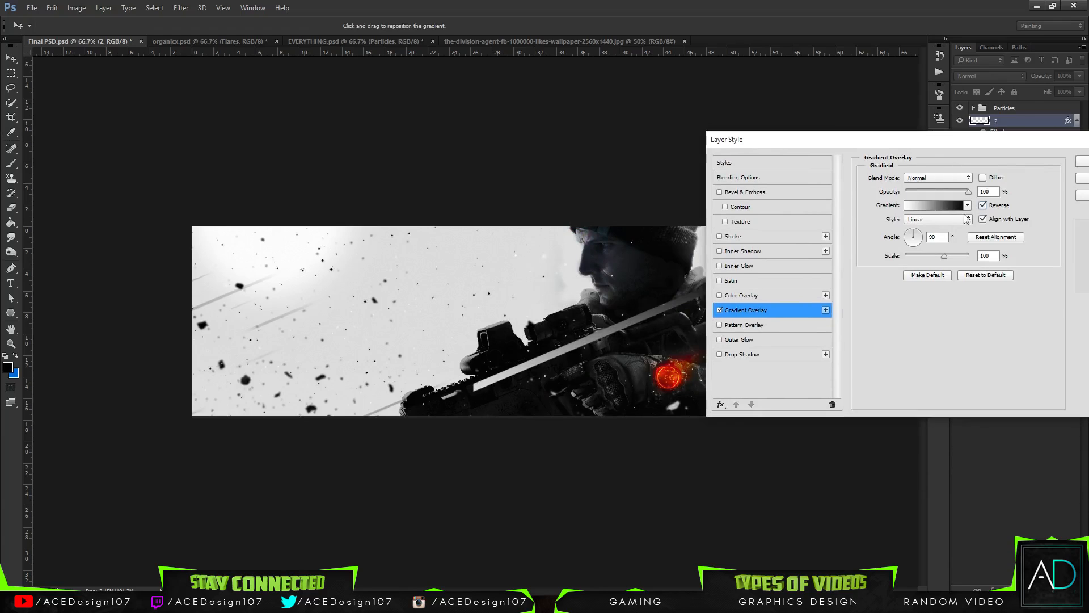
click(924, 205)
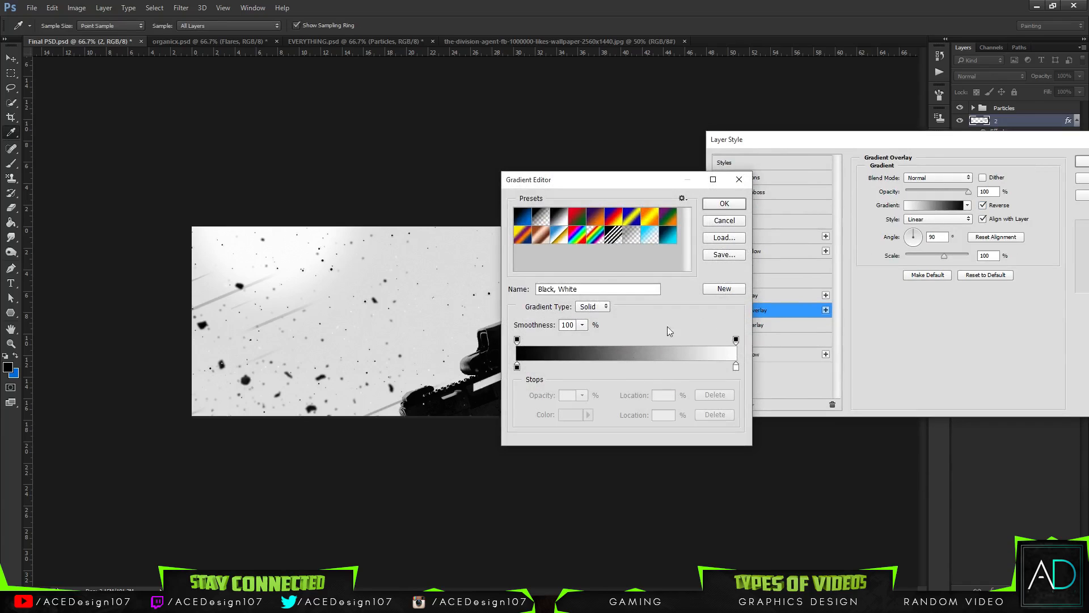
click(732, 220)
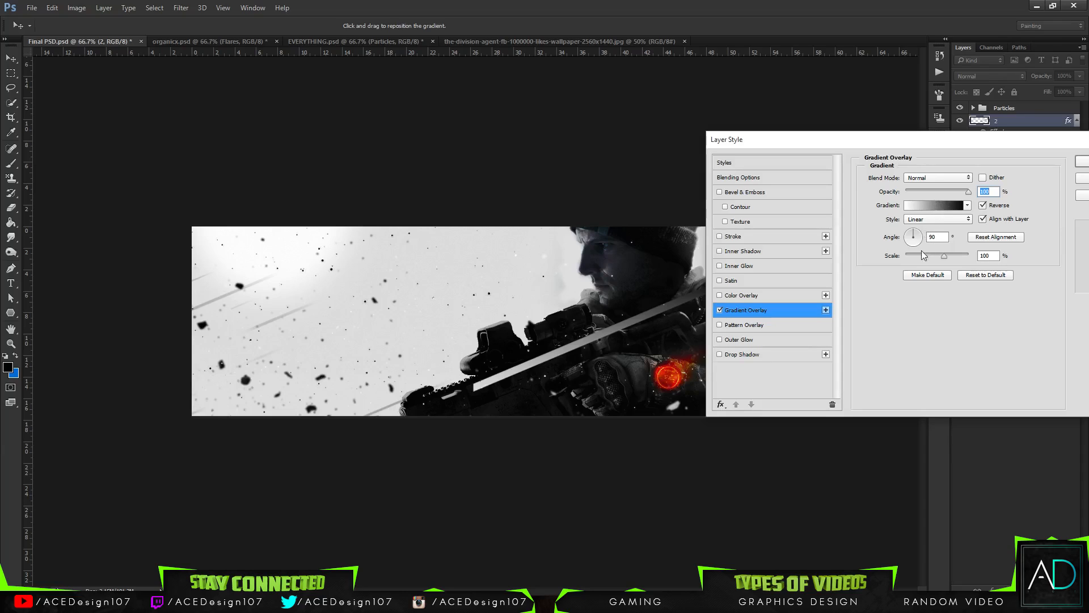
Apply the Gradient Overlay at 36% scale to layer 2, and undo it.
drag(921, 254, 921, 253)
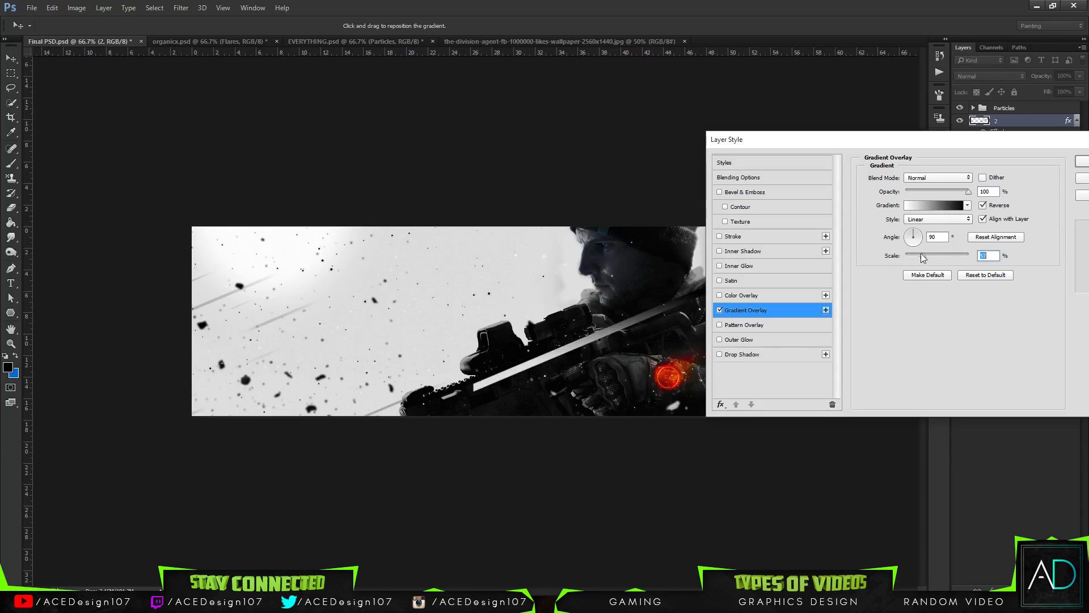
drag(848, 142, 531, 114)
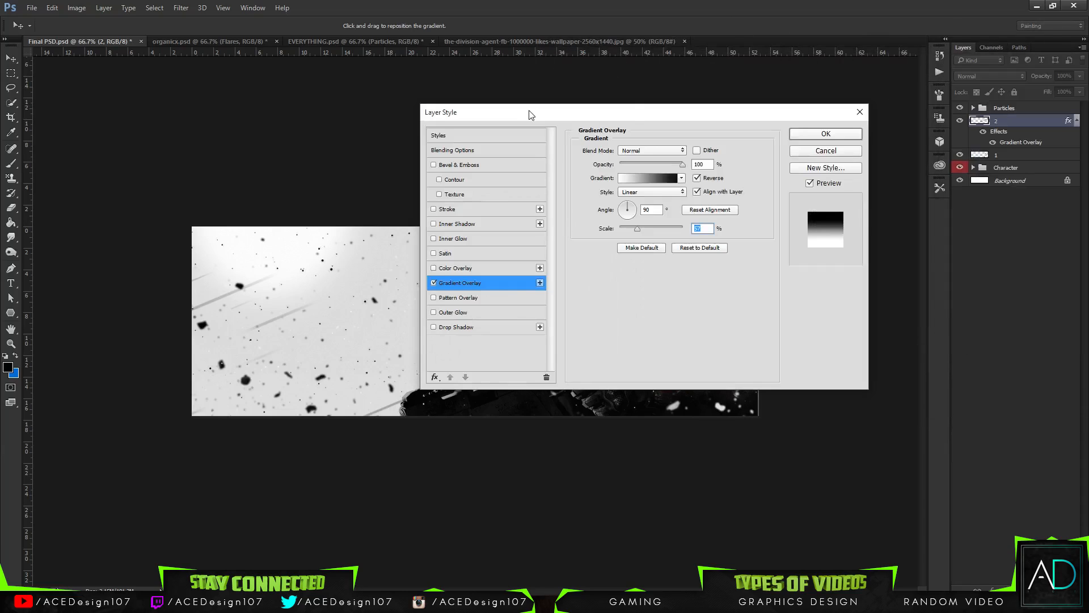
drag(628, 230, 628, 229)
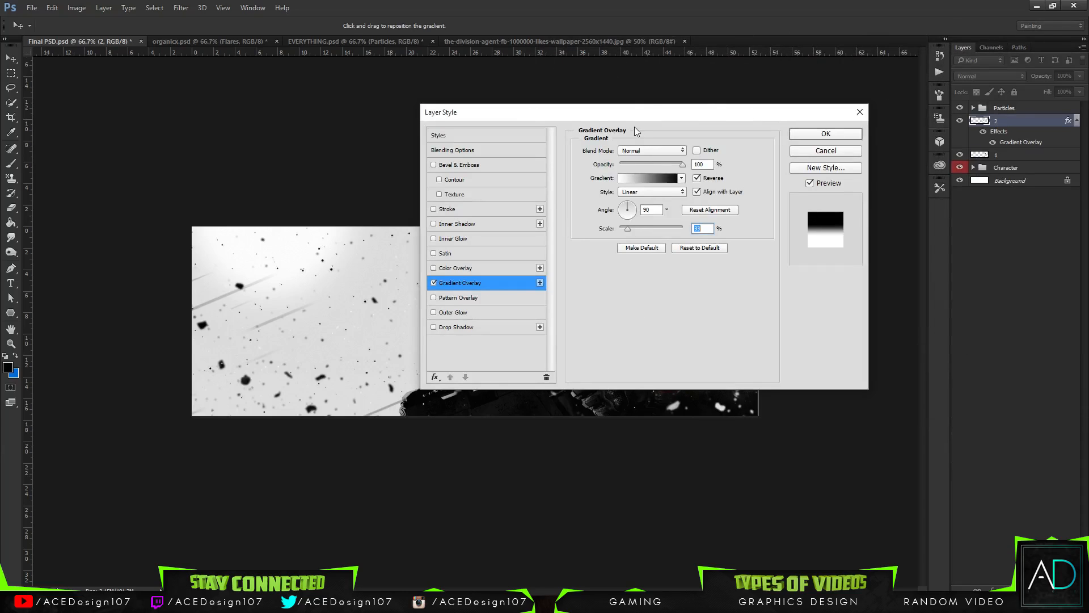
drag(668, 108, 827, 36)
mouse_move(786, 151)
mouse_down()
mouse_move(776, 157)
mouse_move(789, 161)
mouse_up()
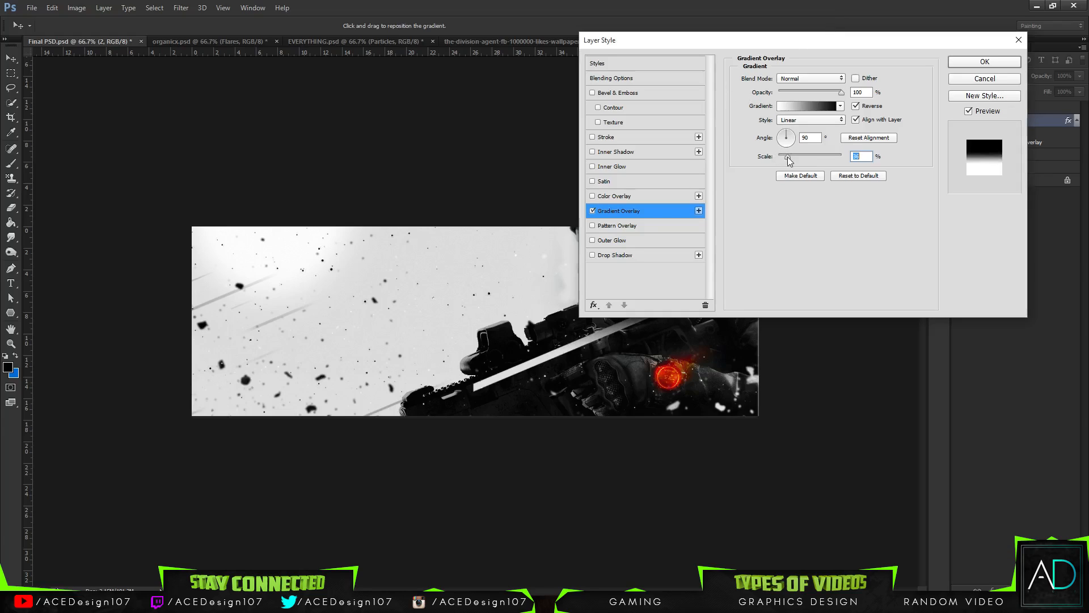
click(964, 63)
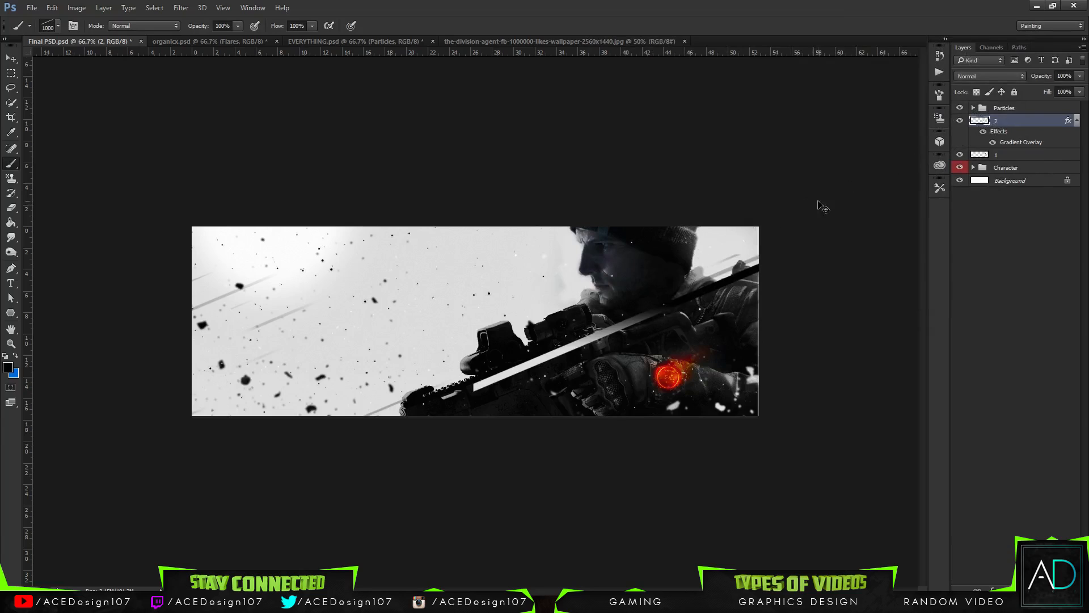
key(ctrl+z)
Reapply the reversed black-to-white Gradient Overlay to layer 2 with a larger scale for a smoother fade.
right_click(996, 128)
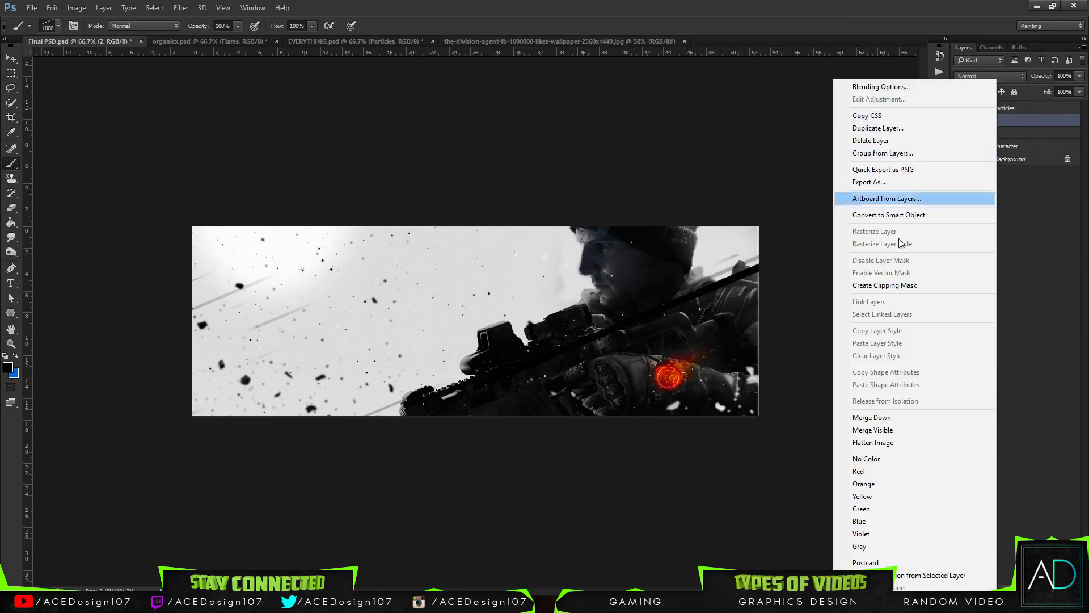
click(890, 80)
click(621, 210)
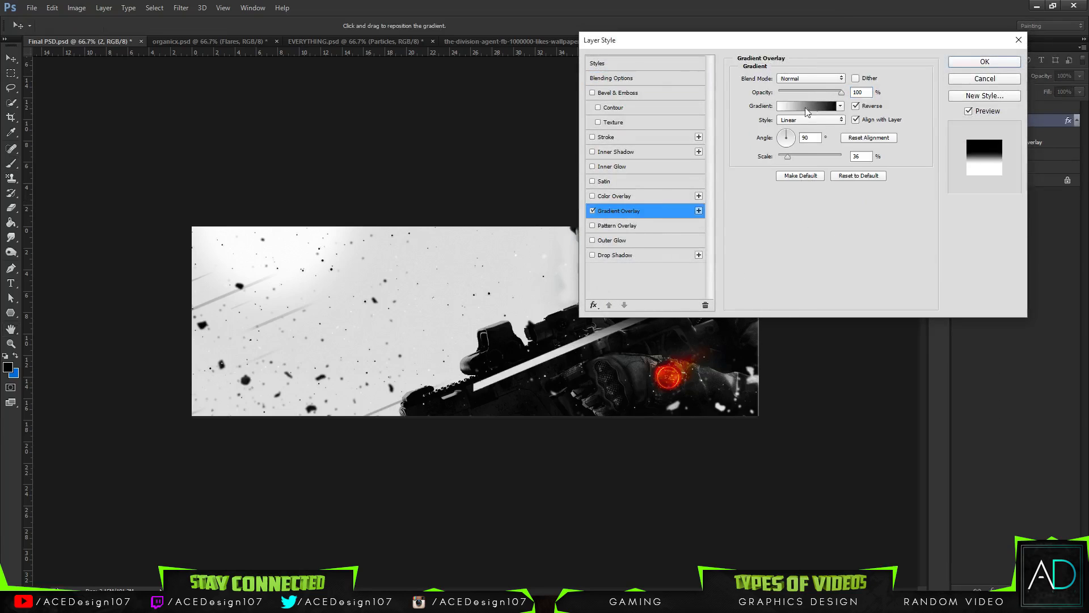
drag(787, 156, 813, 155)
click(985, 62)
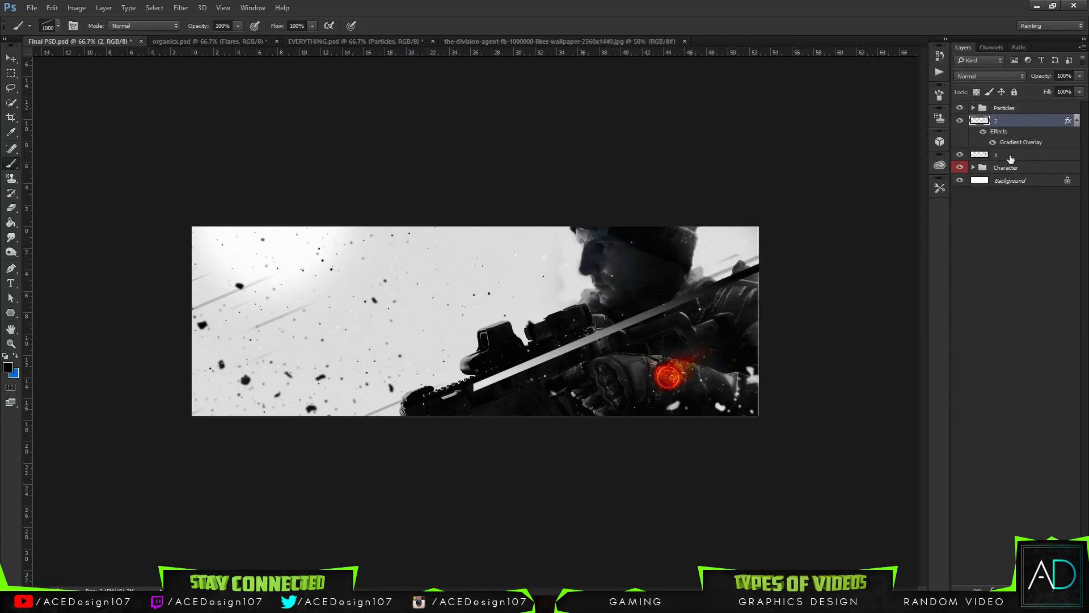
Shift the gradient streak on layer 2 slightly to the right along the rifle with Free Transform.
drag(648, 317, 548, 371)
key(ctrl+z)
click(1014, 121)
key(ctrl+t)
drag(658, 335, 710, 314)
key(Return)
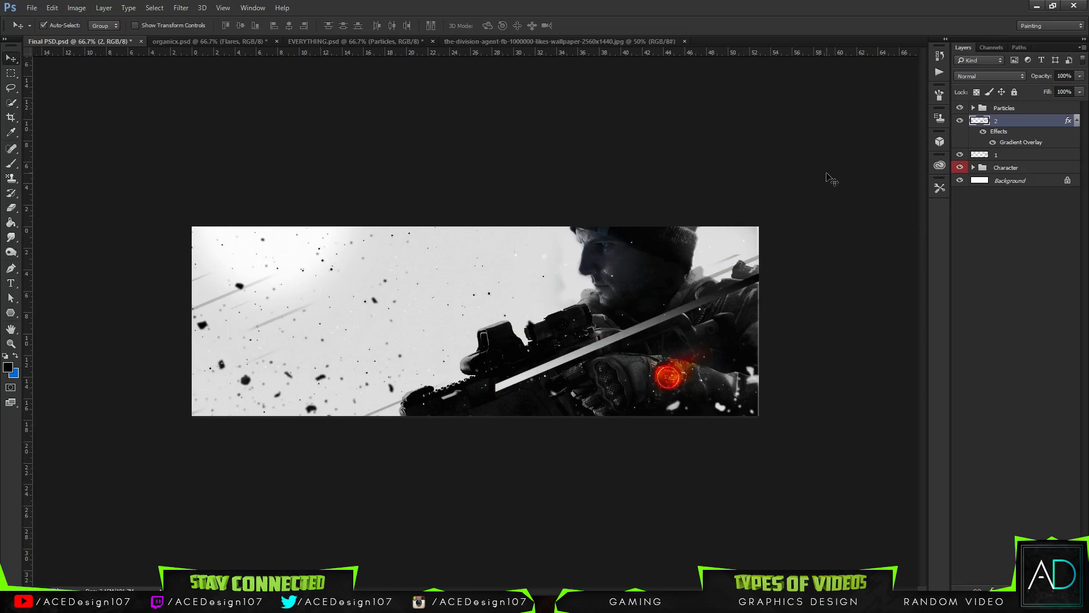
Erase the lower end of layer 2's streak with the 195 px eraser and step back the excess erasing.
key(e)
mouse_move(469, 410)
mouse_down()
mouse_move(545, 375)
mouse_move(438, 404)
mouse_move(593, 333)
mouse_move(440, 407)
mouse_move(461, 400)
mouse_up()
mouse_move(559, 356)
mouse_down()
mouse_move(459, 407)
mouse_move(474, 418)
mouse_up()
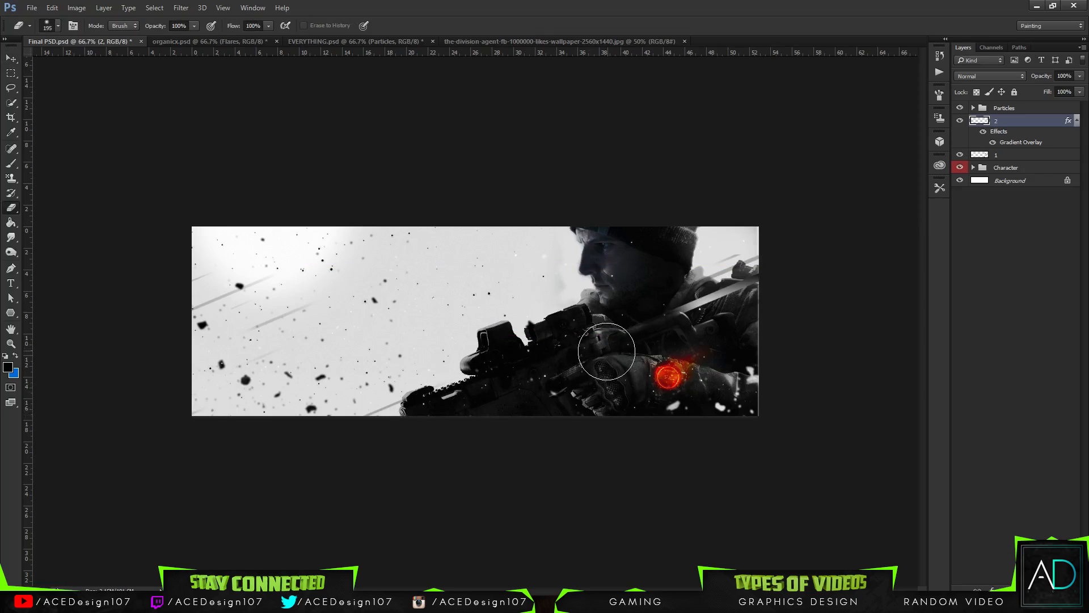
key(ctrl+alt+z)
key(ctrl+alt+z)
key(ctrl+alt+z)
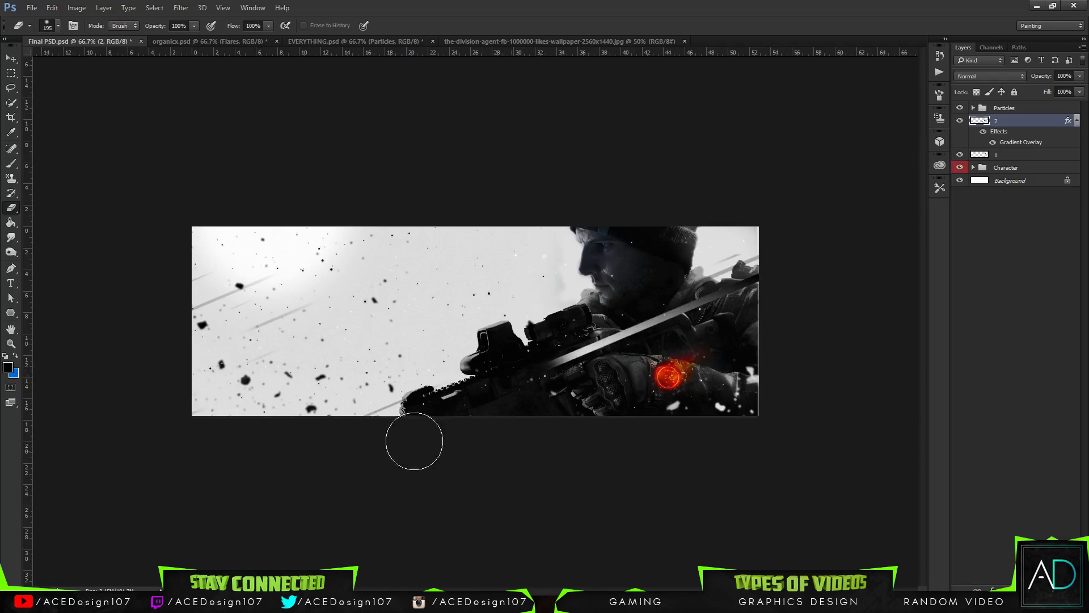
Fade the lower end of layer 2's streak using a soft 1512 px eraser with 0% hardness.
drag(515, 384, 593, 349)
key(ctrl+z)
click(57, 27)
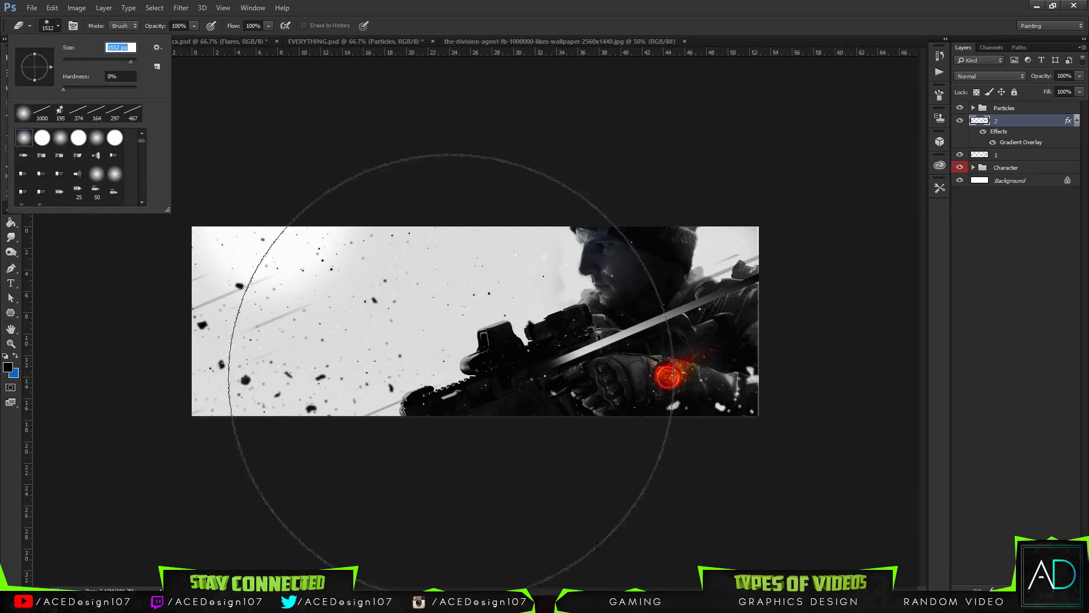
mouse_move(346, 445)
mouse_down()
mouse_move(306, 493)
mouse_move(308, 514)
mouse_up()
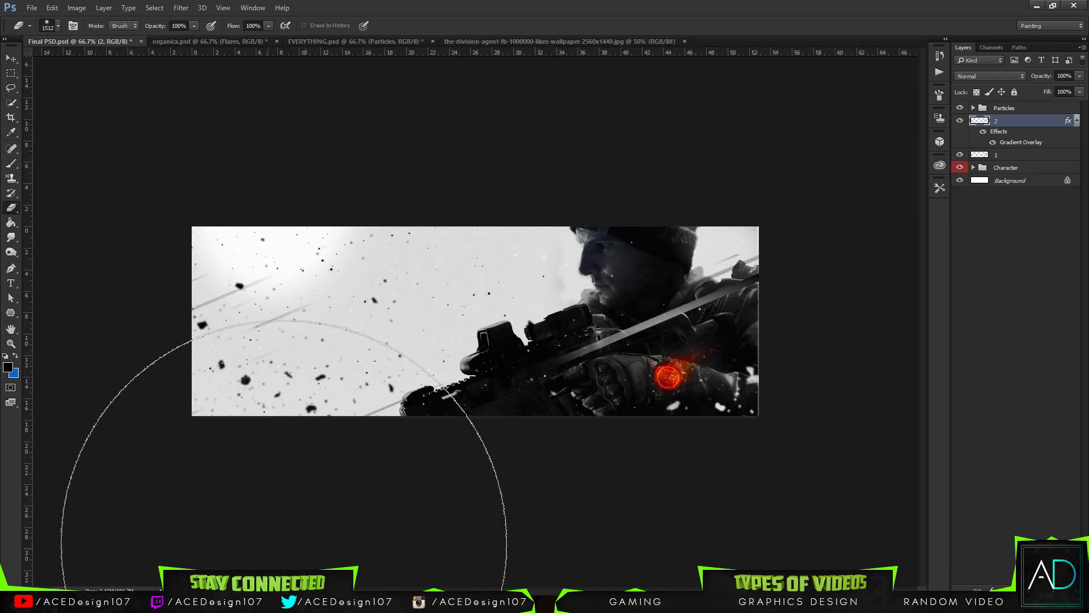
Add a black colour stop at 36% location to layer 2's Gradient Overlay gradient and apply the layer style.
right_click(1015, 118)
click(910, 88)
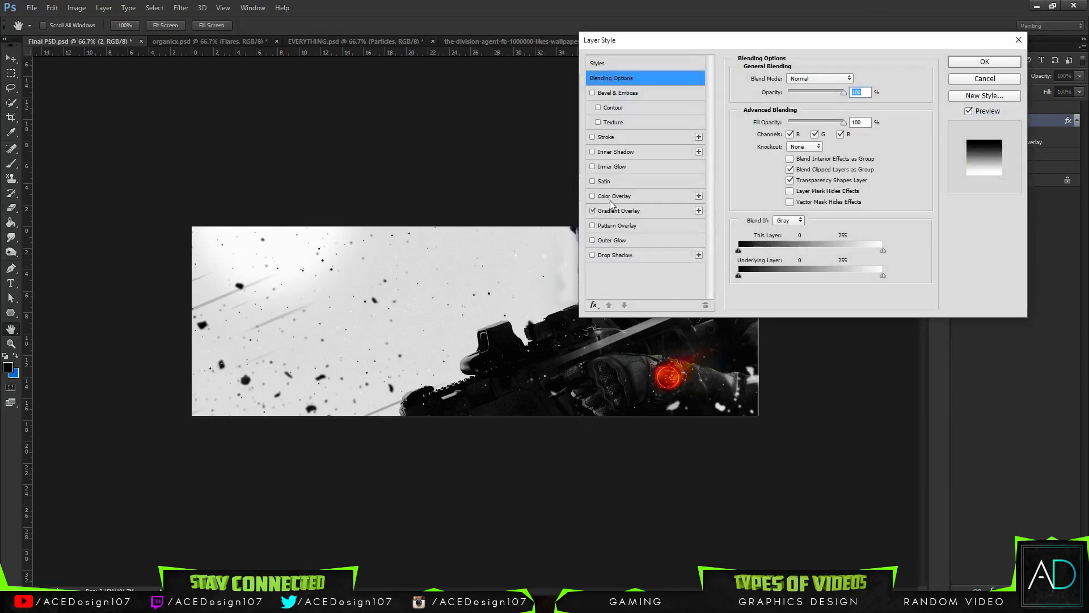
click(619, 210)
click(797, 107)
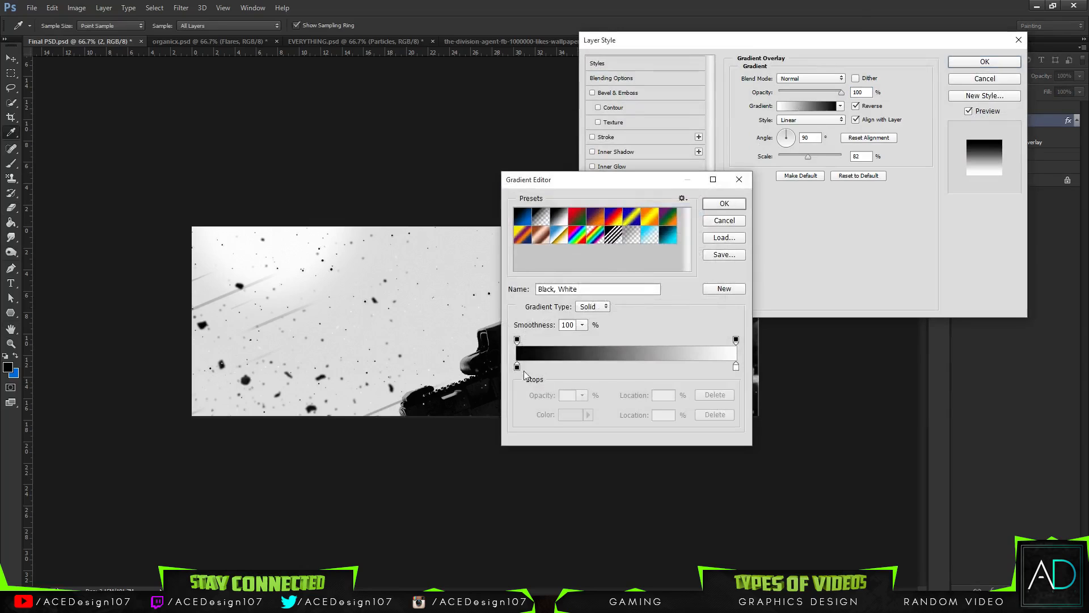
drag(540, 369, 595, 368)
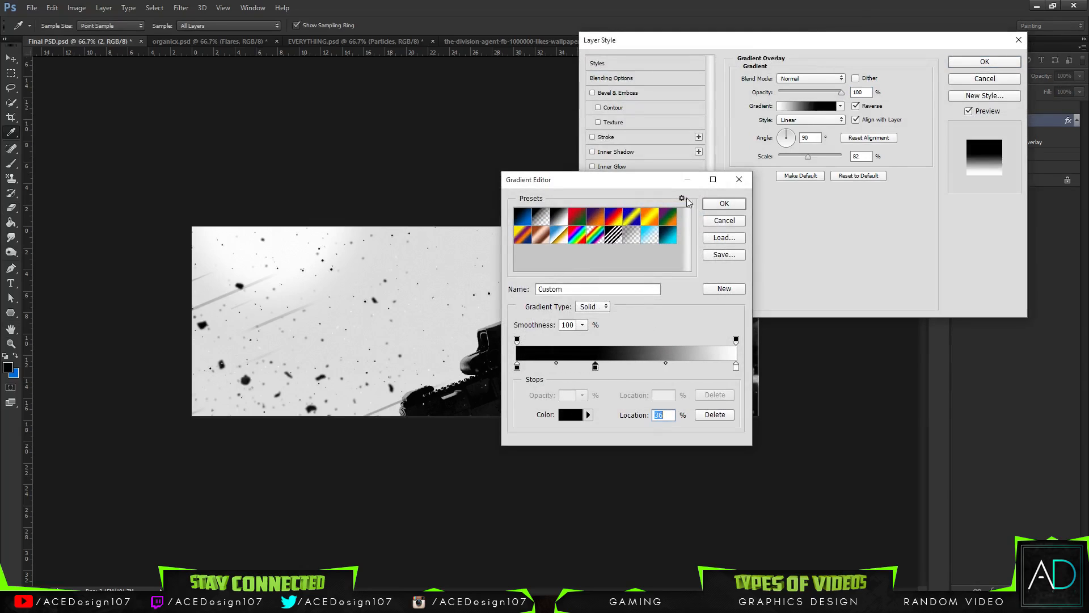
click(721, 204)
click(985, 61)
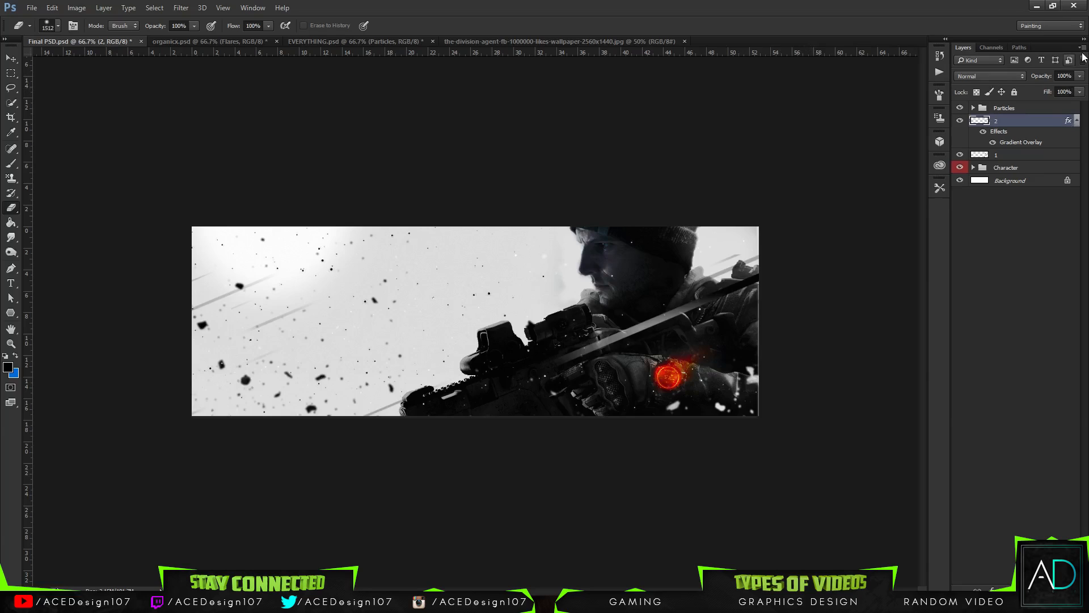
Preview other blend modes on layer 2, including Dissolve and Linear Light, and return it to Normal.
click(990, 76)
click(974, 195)
key(Down)
key(Down)
key(Up)
key(Up)
key(Up)
key(Up)
key(Up)
key(Up)
key(Up)
key(Up)
key(Up)
key(Up)
key(Up)
key(Up)
key(Up)
key(Up)
key(Up)
key(Up)
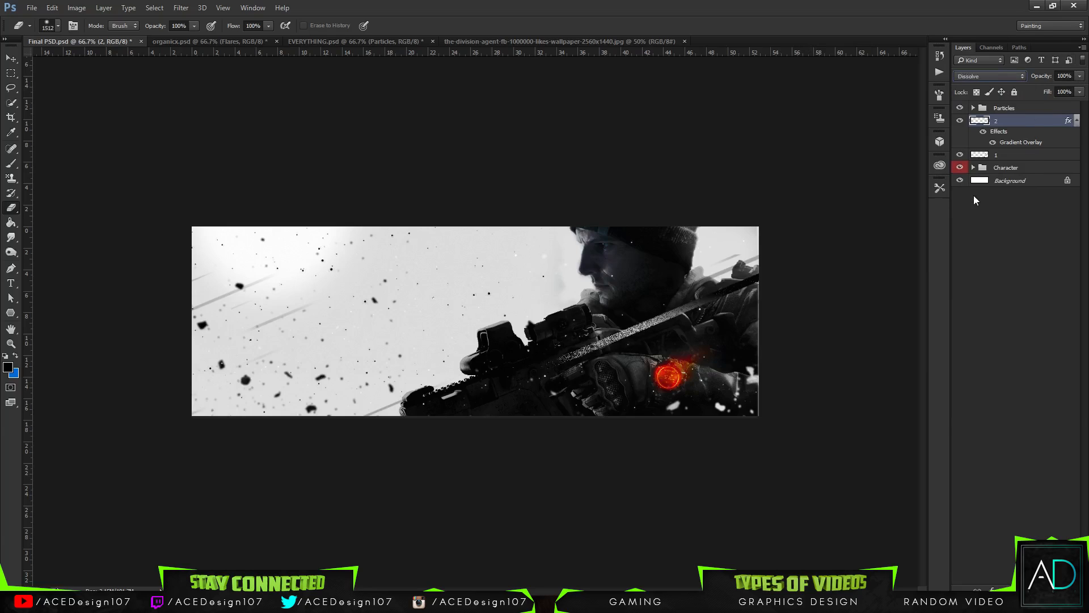
key(Down)
key(Down)
key(Down)
key(Down)
key(Down)
key(Down)
key(Down)
key(Down)
key(Down)
key(Down)
key(Down)
key(Down)
key(Down)
key(Down)
key(Down)
key(Down)
key(Down)
key(Down)
key(Down)
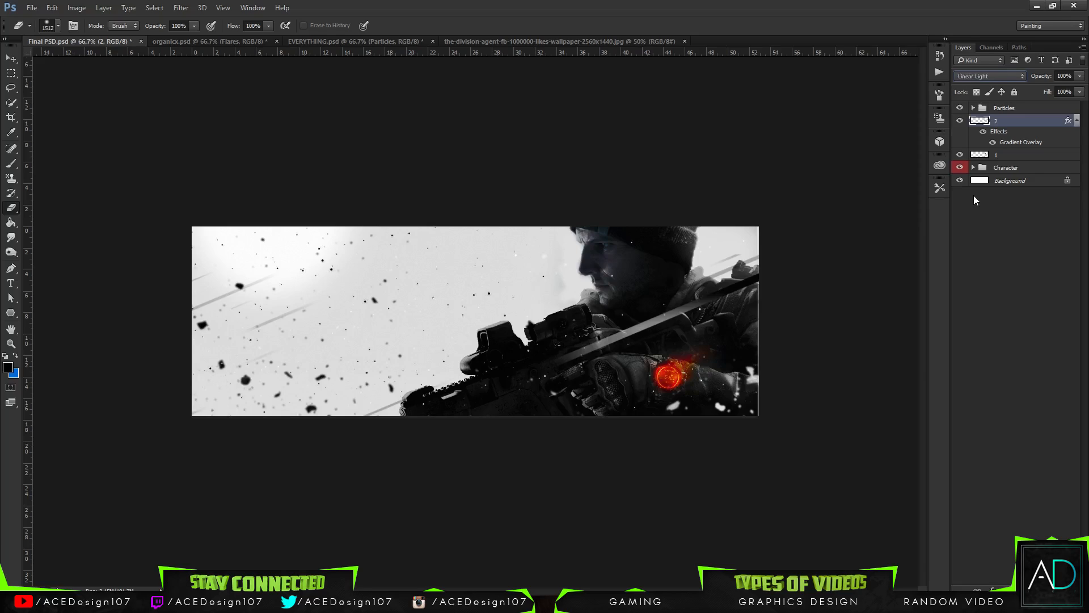
key(Up)
key(Up)
key(Up)
key(Up)
key(Up)
key(Up)
key(Up)
key(Up)
key(Up)
key(Up)
key(Up)
key(Up)
key(Up)
key(Up)
key(Up)
key(Up)
key(Up)
key(Up)
key(Up)
Duplicate the gradient streak on layer 2.
key(ctrl+j)
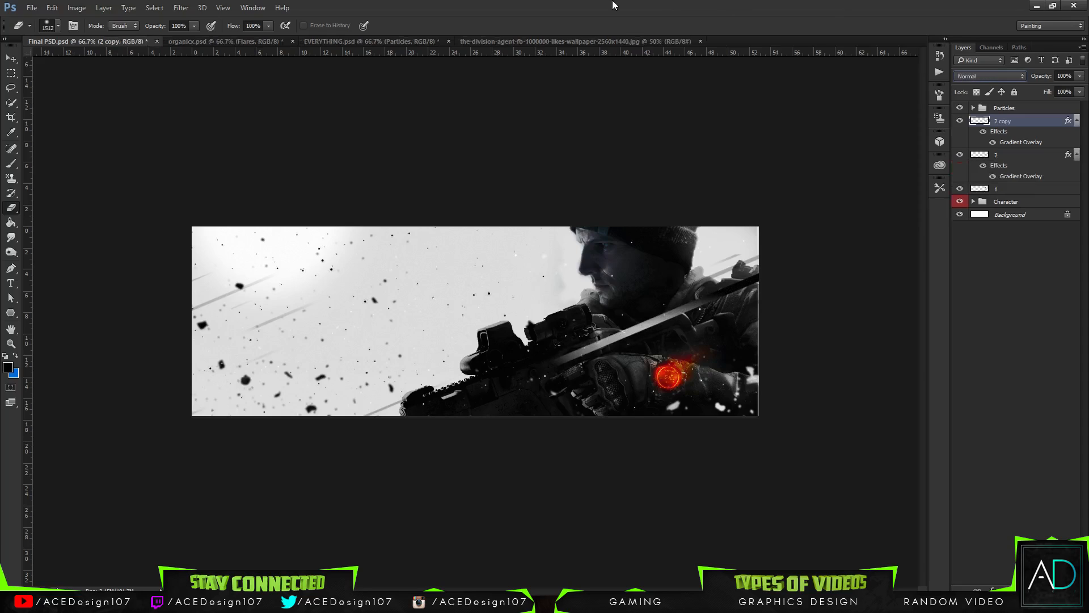
key(ctrl+t)
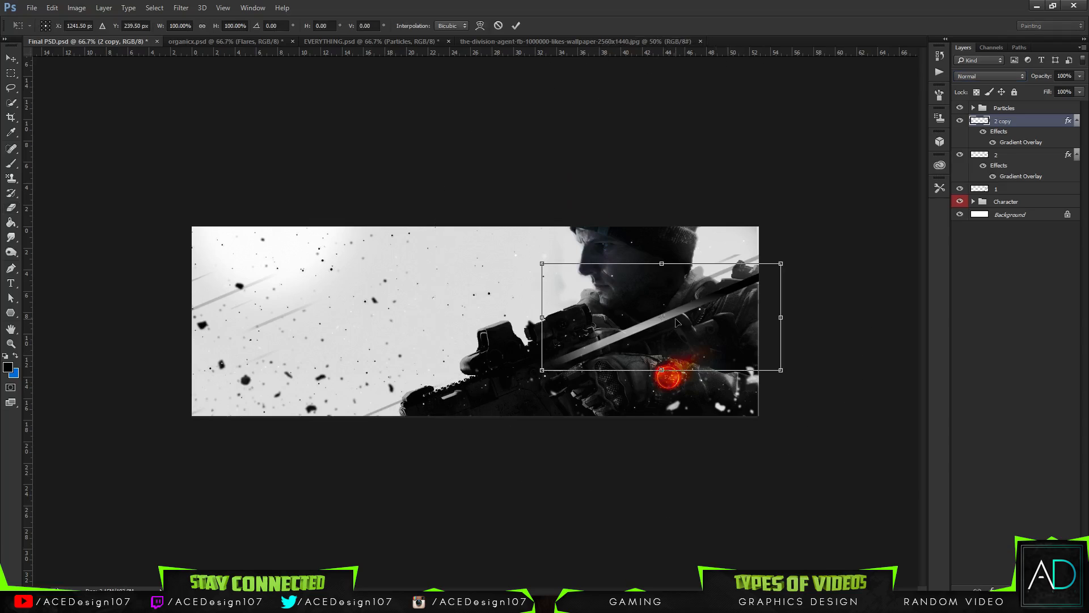
mouse_move(681, 321)
mouse_down()
mouse_move(477, 369)
mouse_move(321, 333)
mouse_up()
right_click(373, 315)
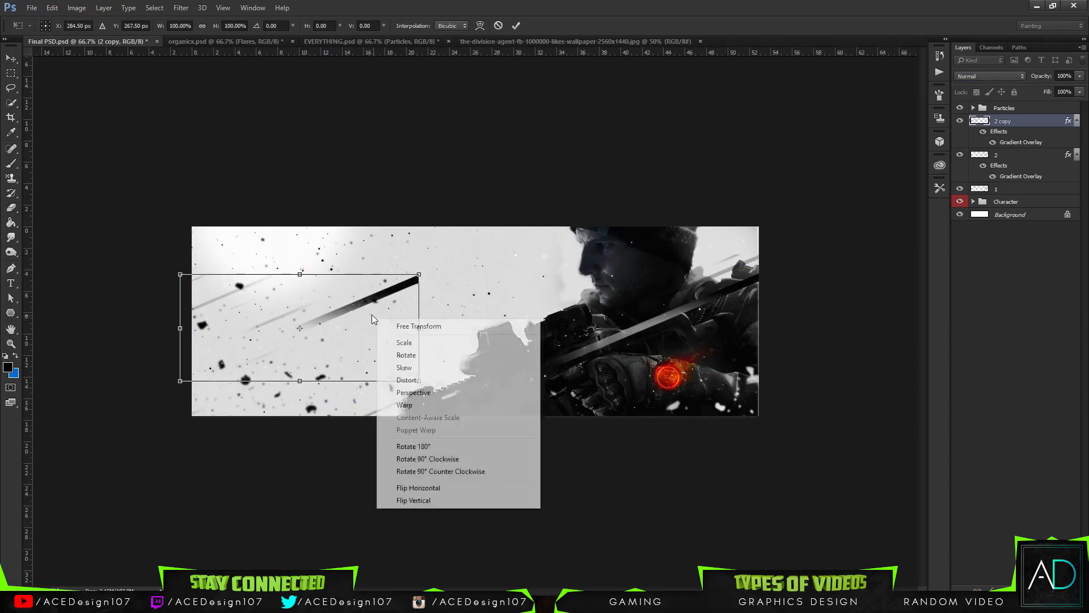
click(434, 489)
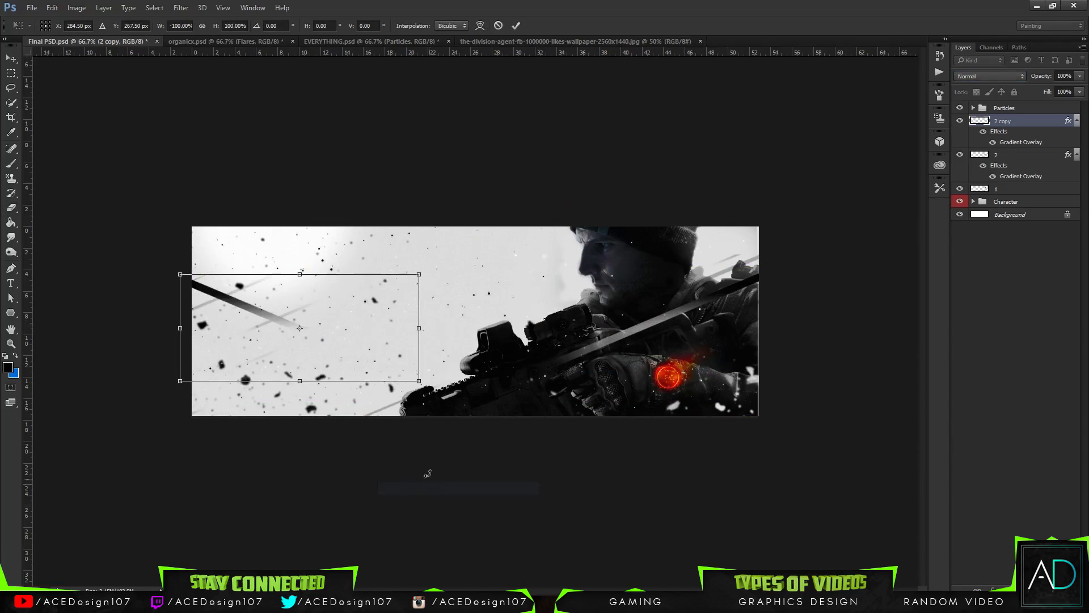
right_click(325, 321)
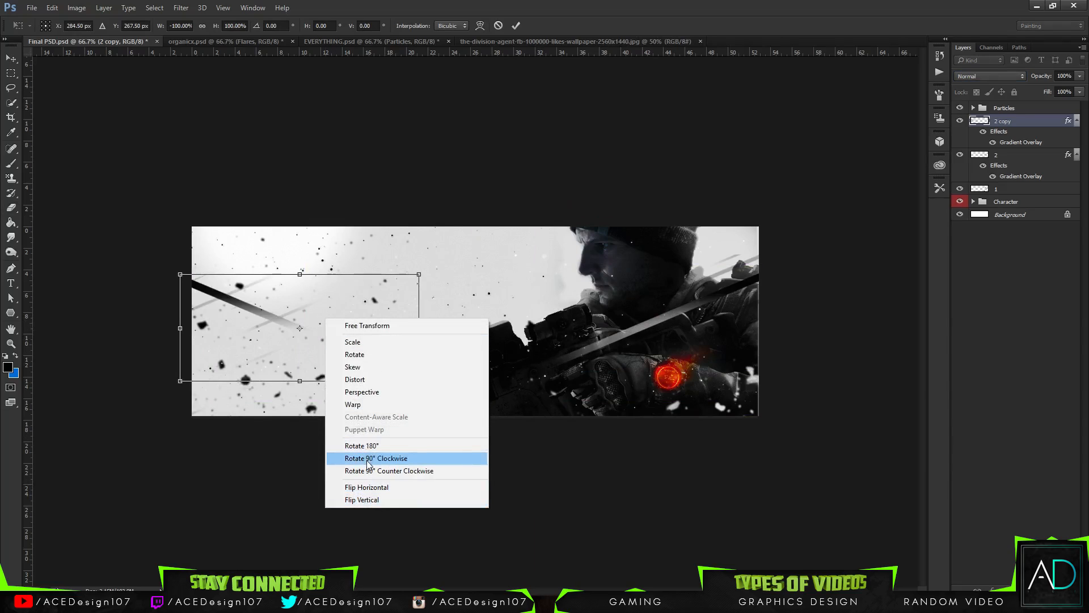
click(369, 459)
right_click(316, 284)
click(497, 27)
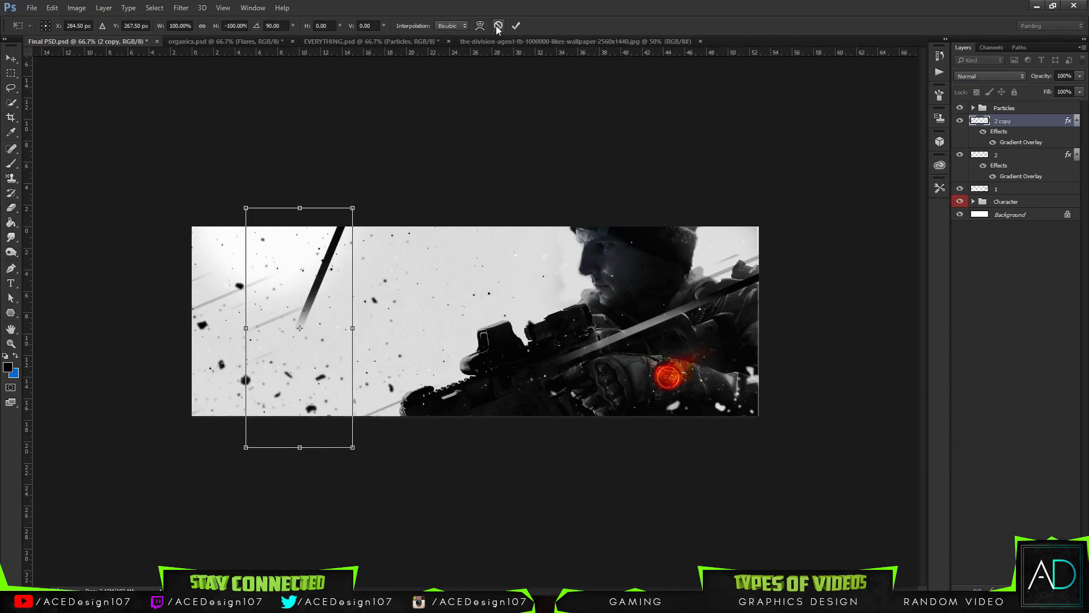
click(498, 26)
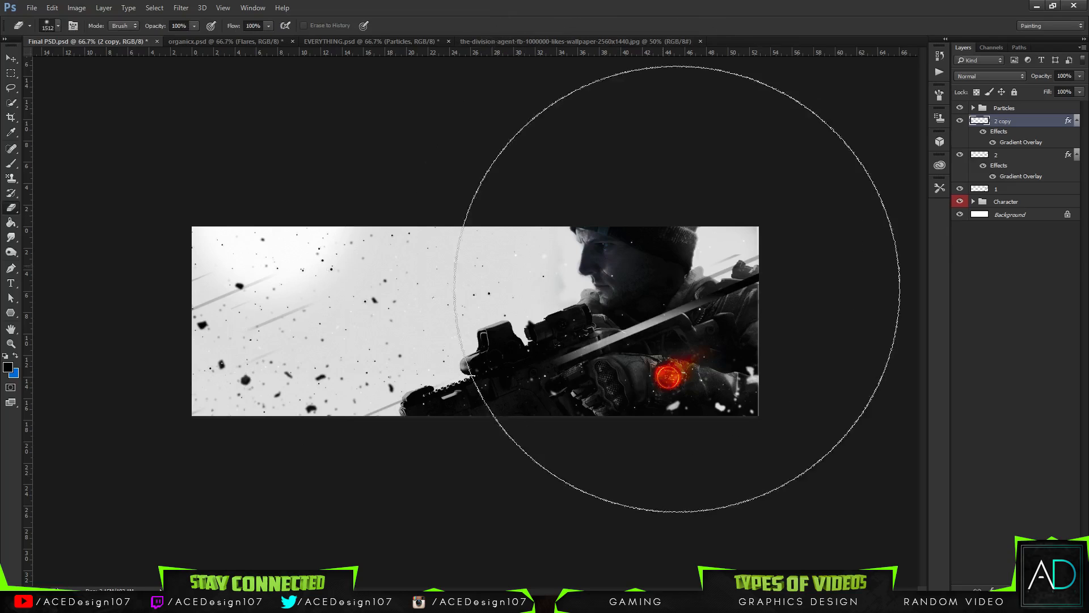
Flip the 2 copy streak both horizontally and vertically with Free Transform and place it diagonally across the banner's upper-left area.
key(ctrl+t)
drag(664, 316, 193, 322)
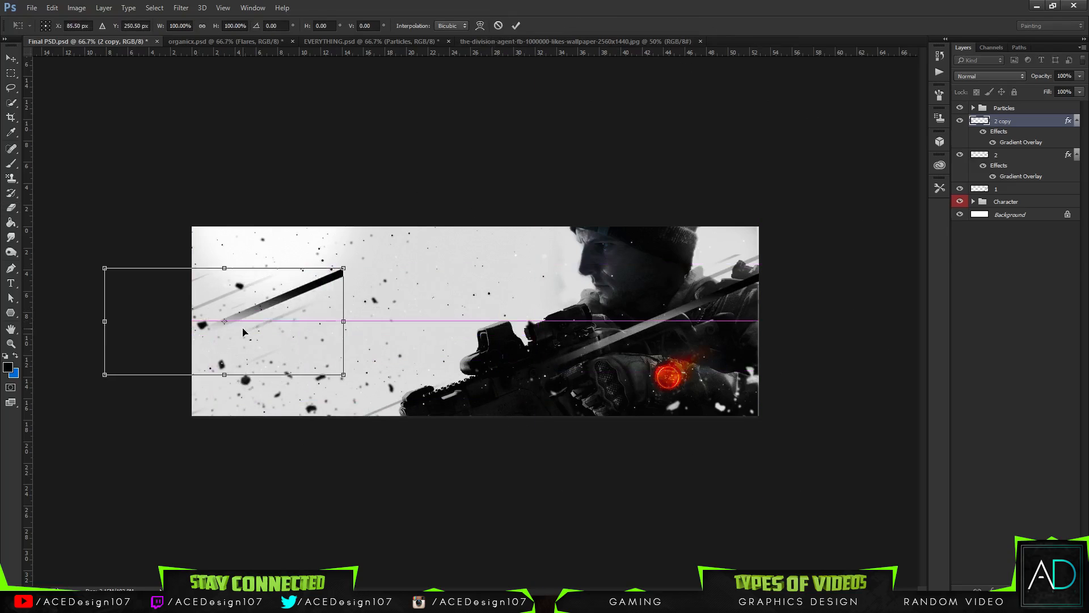
right_click(306, 306)
click(269, 301)
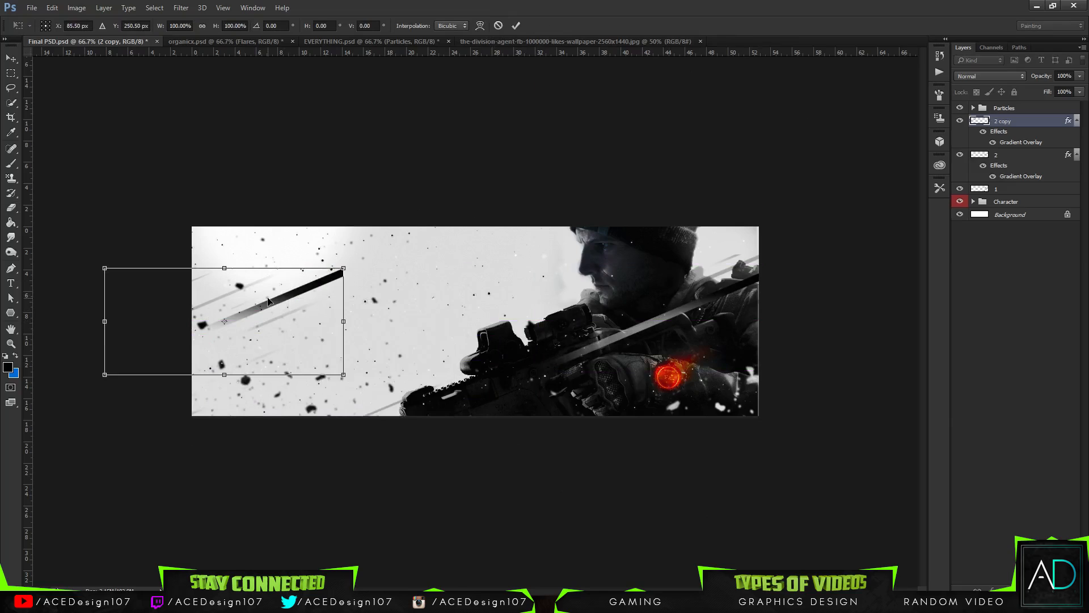
drag(350, 255, 76, 390)
drag(266, 316, 339, 277)
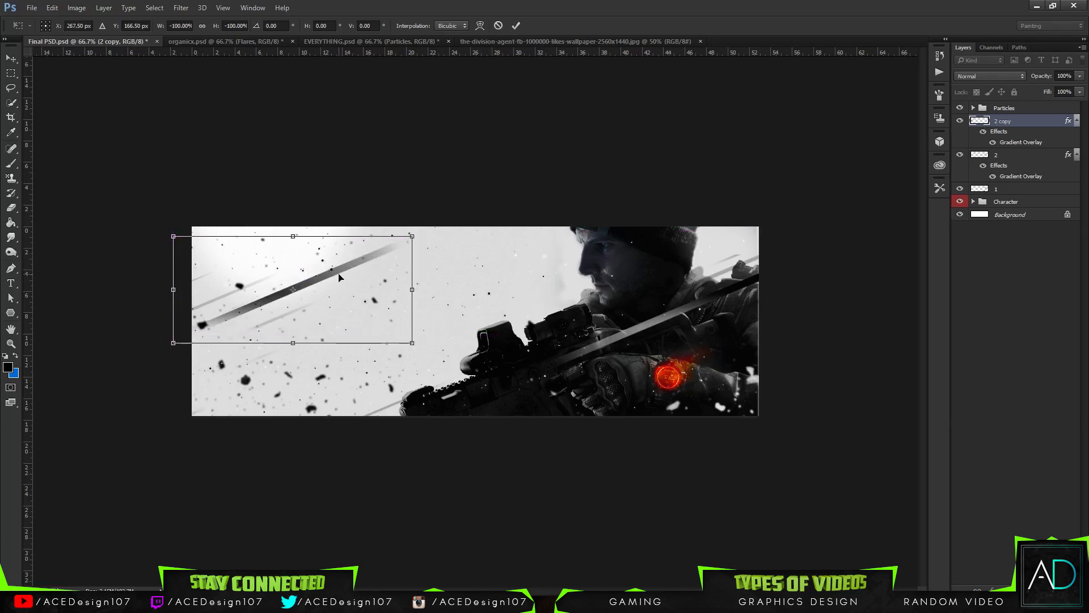
double_click(339, 277)
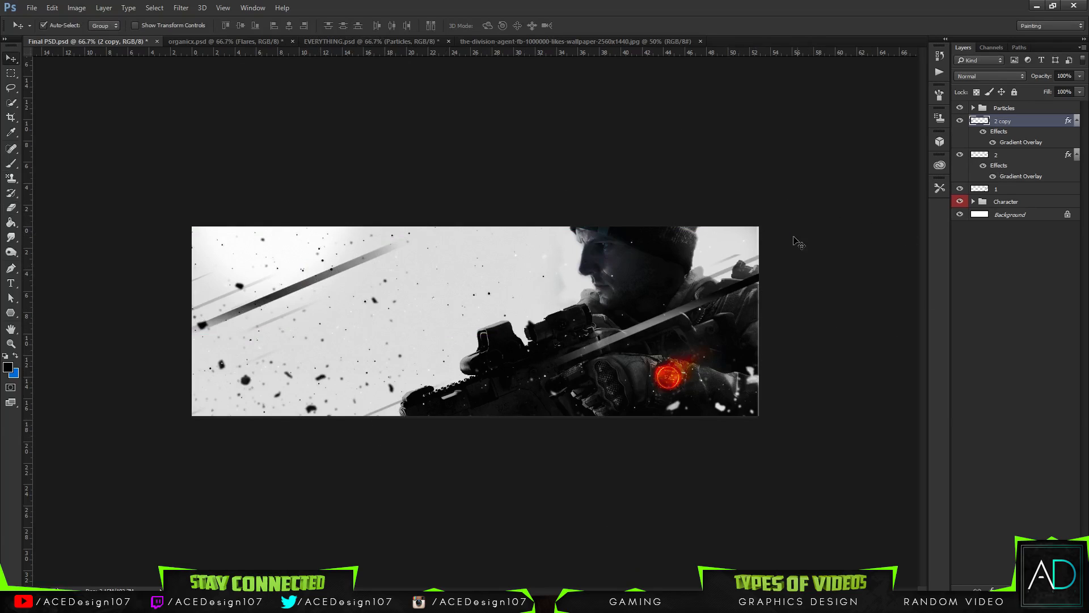
Duplicate the upper-left streak and scale the copy down to about 26% at the banner's left edge.
key(ctrl+j)
key(ctrl+t)
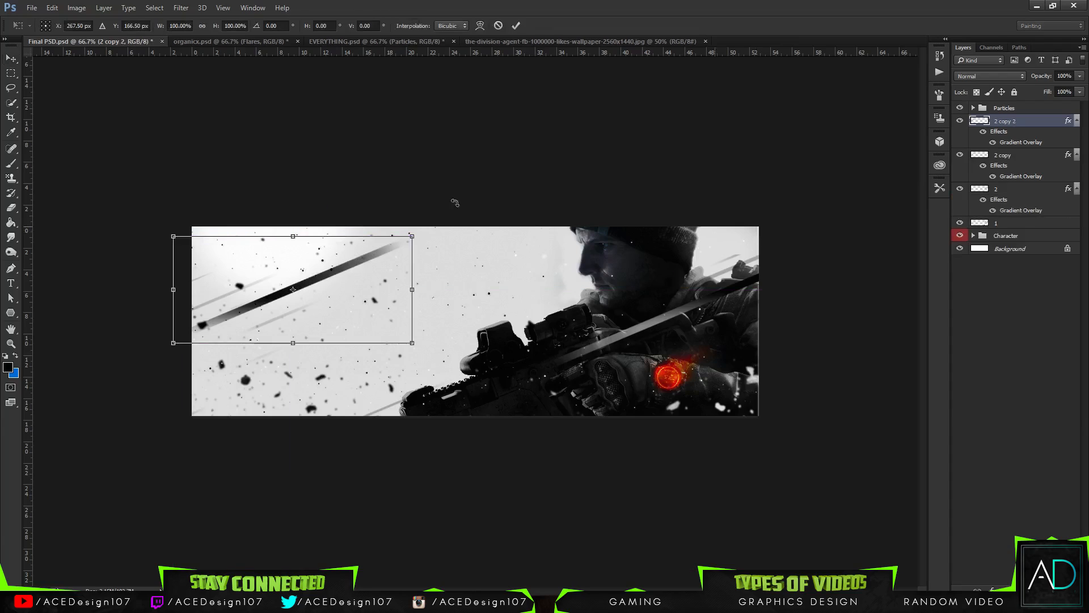
drag(412, 237, 230, 284)
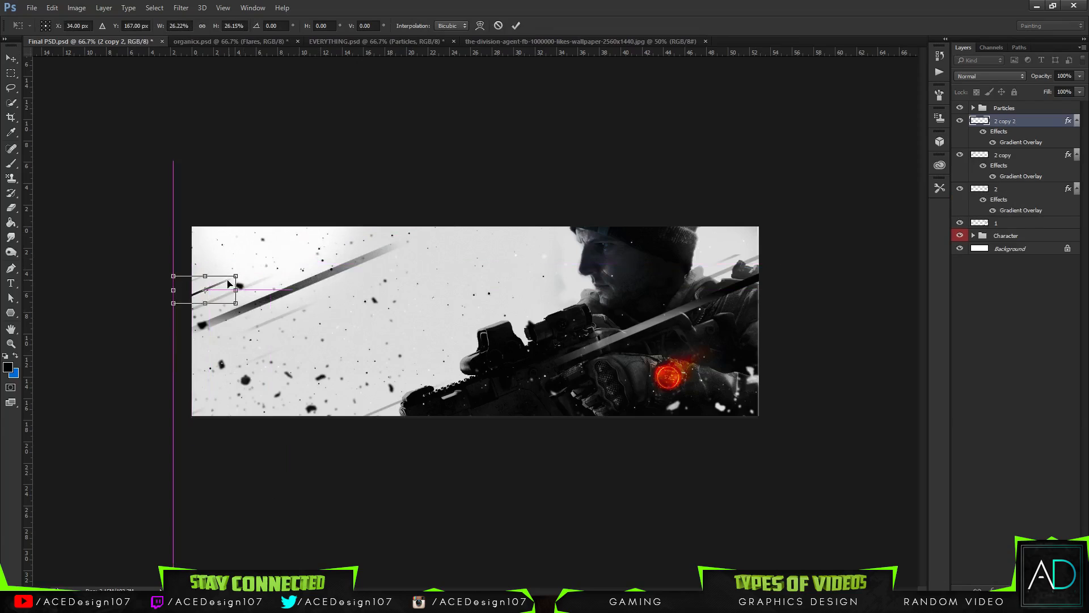
key(Return)
Duplicate the small streak and transform the copy into a medium-sized streak at the left edge below the large one.
key(ctrl+j)
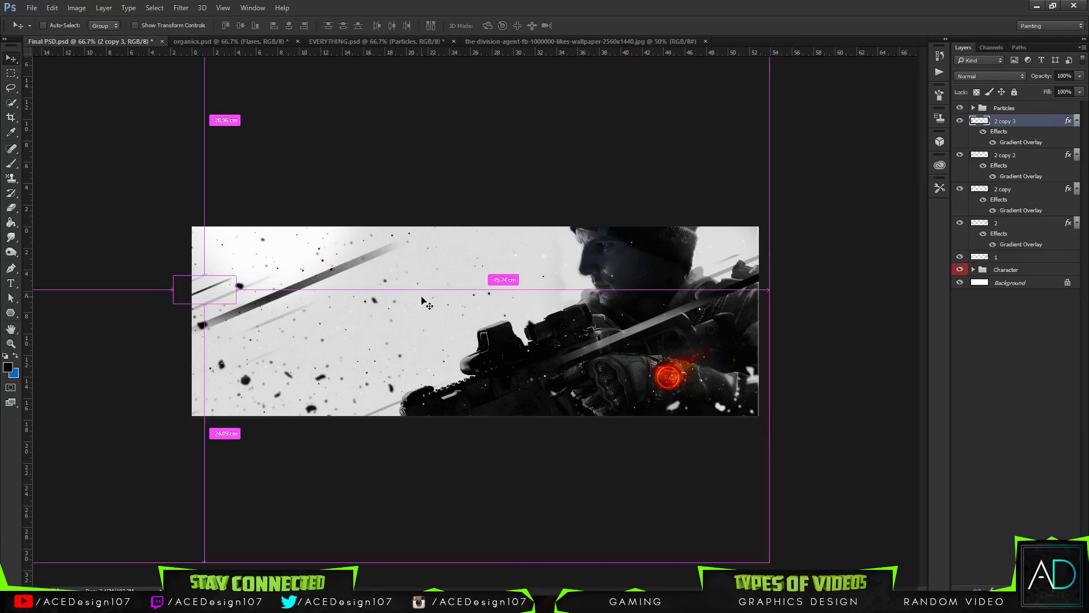
key(ctrl+t)
drag(223, 289, 376, 297)
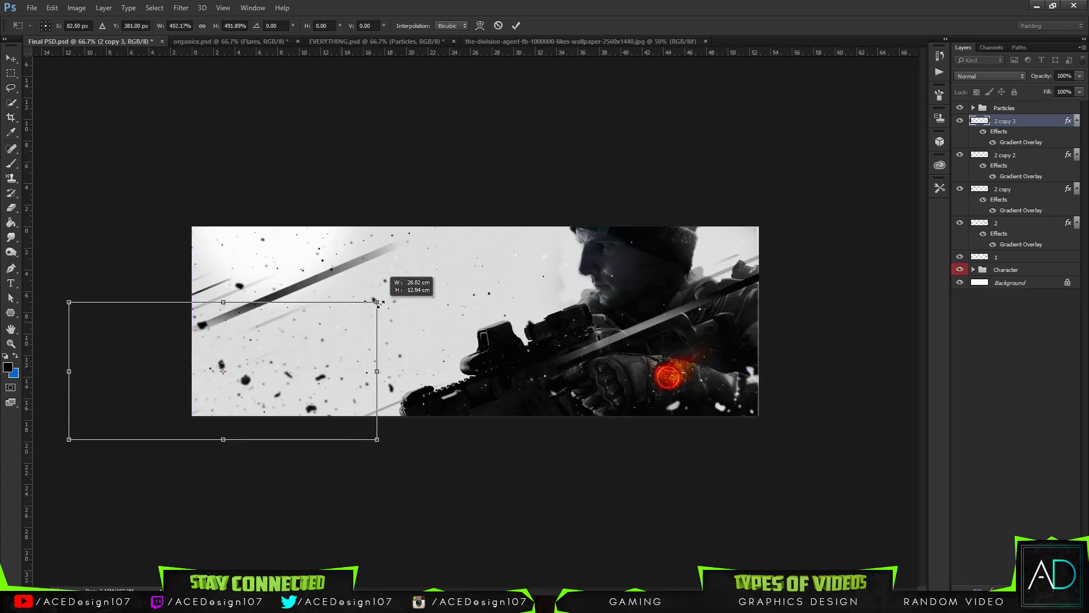
drag(318, 335, 365, 337)
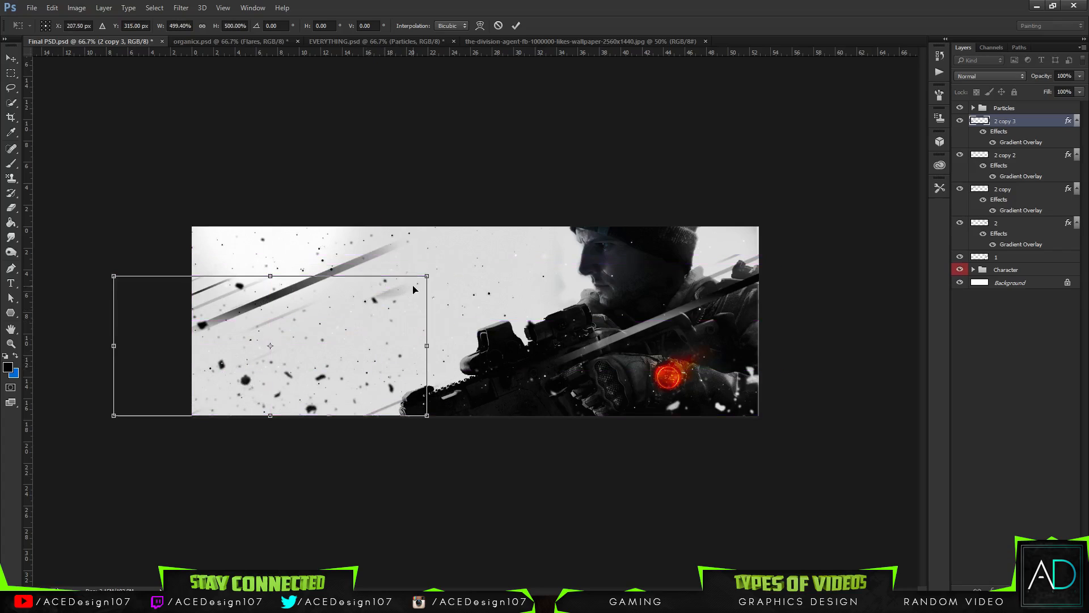
drag(438, 273, 267, 340)
key(Return)
key(ctrl+t)
key(Return)
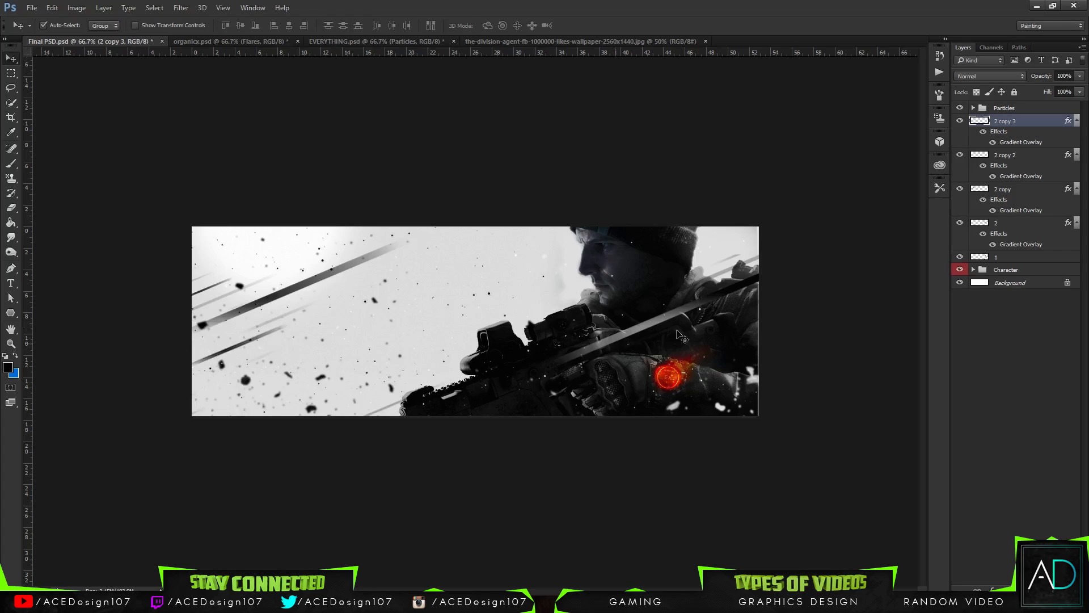
Lower the opacity of the 2 copy 3 streak to 65%.
drag(1079, 77, 1060, 94)
click(368, 2)
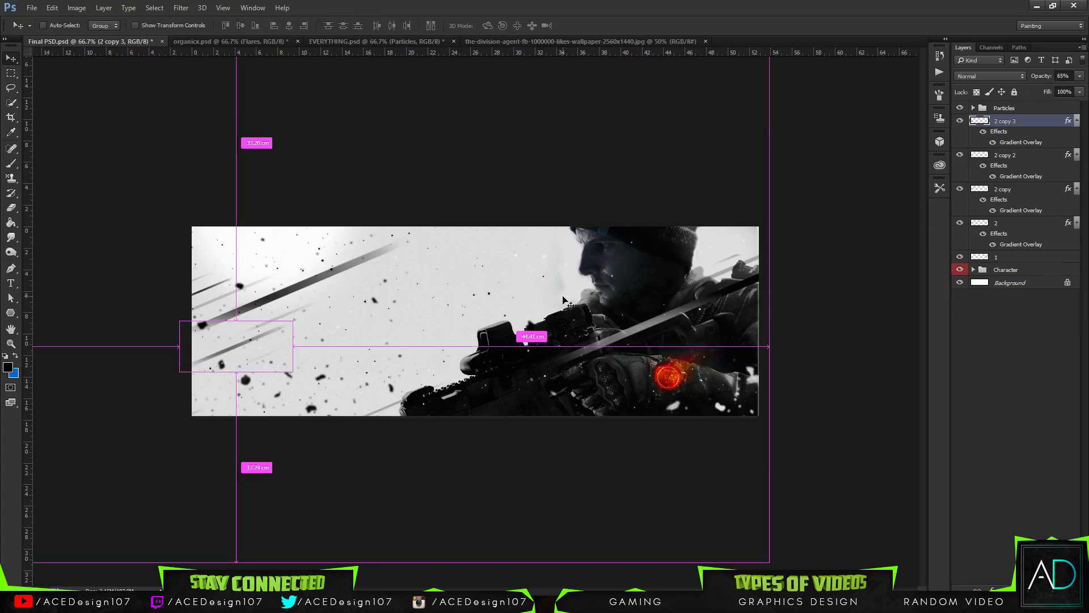
Duplicate the 65% opacity streak and move the copy up to the soldier's hat at the banner's upper right.
key(ctrl+j)
key(ctrl+t)
drag(239, 347, 731, 221)
key(Return)
key(ctrl+z)
click(1009, 121)
key(ctrl+t)
key(Return)
Erase the part of the 2 copy 4 streak covering the soldier's hat with a smaller soft eraser of 182 px.
key(e)
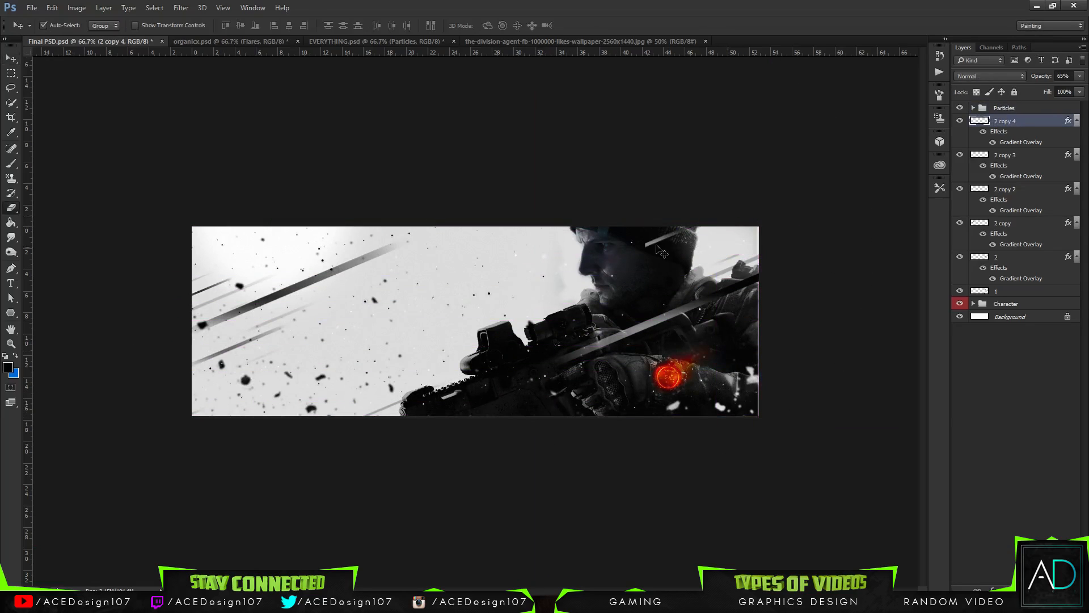
click(58, 26)
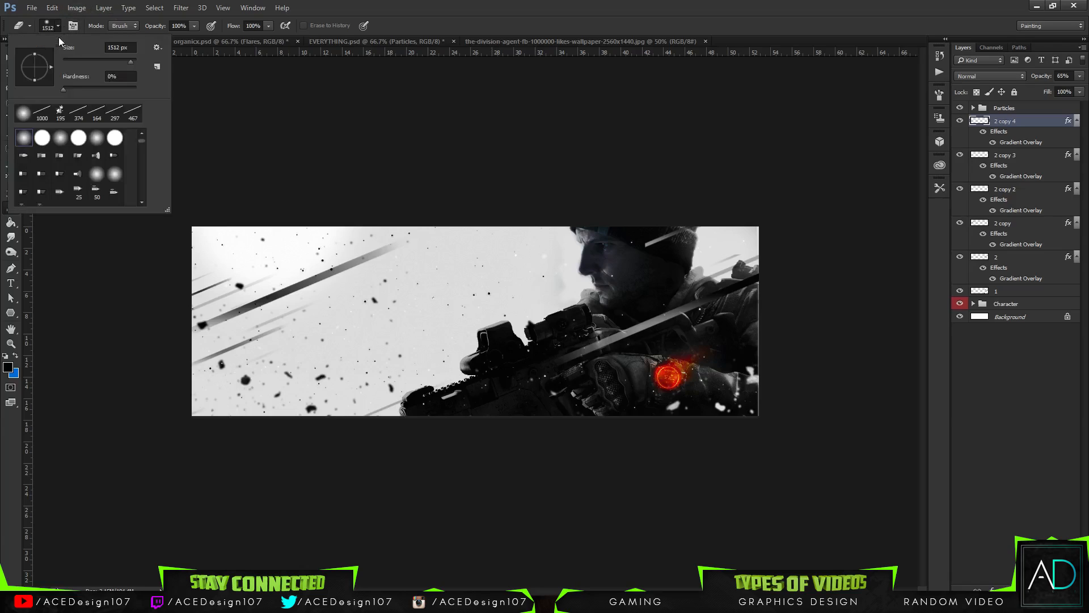
click(115, 59)
drag(632, 254, 576, 267)
mouse_move(586, 223)
mouse_down()
mouse_move(668, 238)
mouse_move(572, 287)
mouse_move(592, 290)
mouse_move(673, 251)
mouse_up()
Duplicate the partly erased streak and move the copy down to the banner's right edge beside the soldier's arm.
key(ctrl+j)
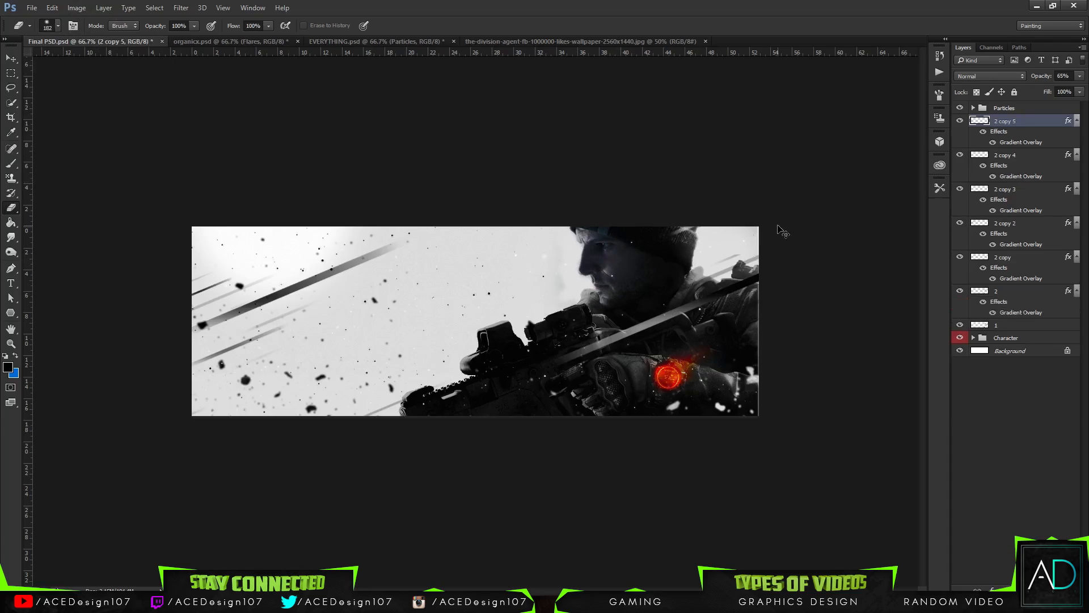
key(ctrl+t)
mouse_move(707, 236)
mouse_down()
mouse_move(766, 361)
mouse_move(759, 351)
mouse_up()
key(Return)
key(e)
Lower the opacity of the lights on watch group inside the Character group to 40%.
click(1026, 356)
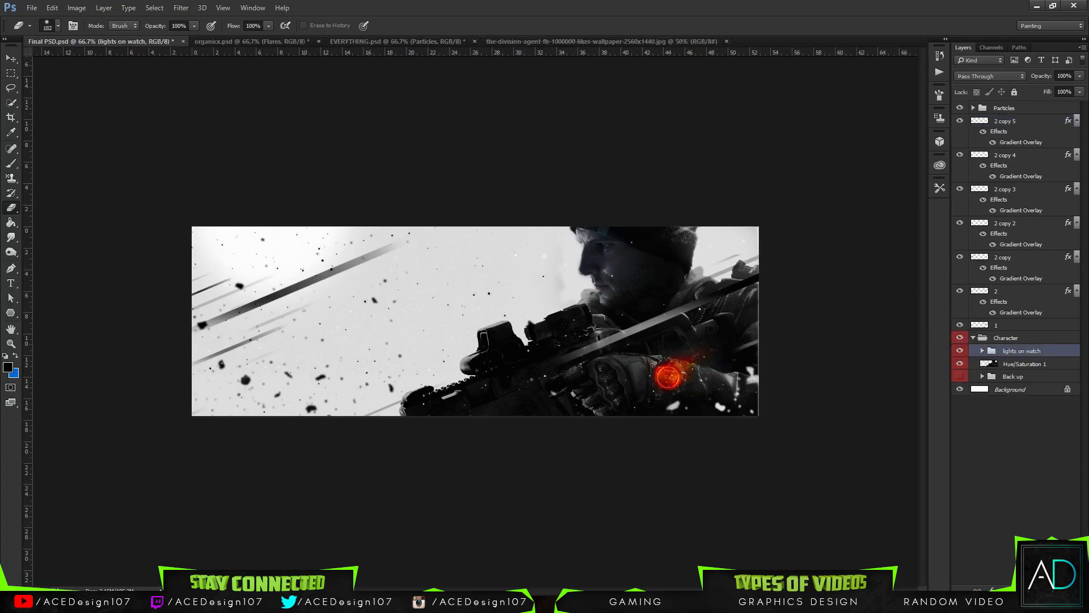
drag(1058, 92, 1044, 91)
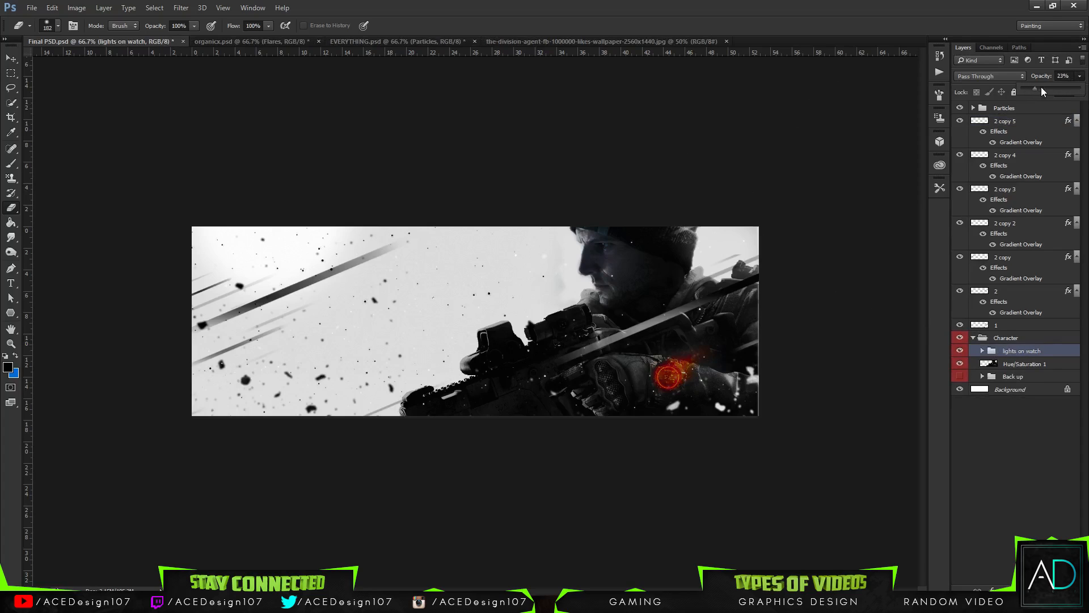
drag(1042, 87, 1046, 87)
click(734, 2)
key(ctrl+0)
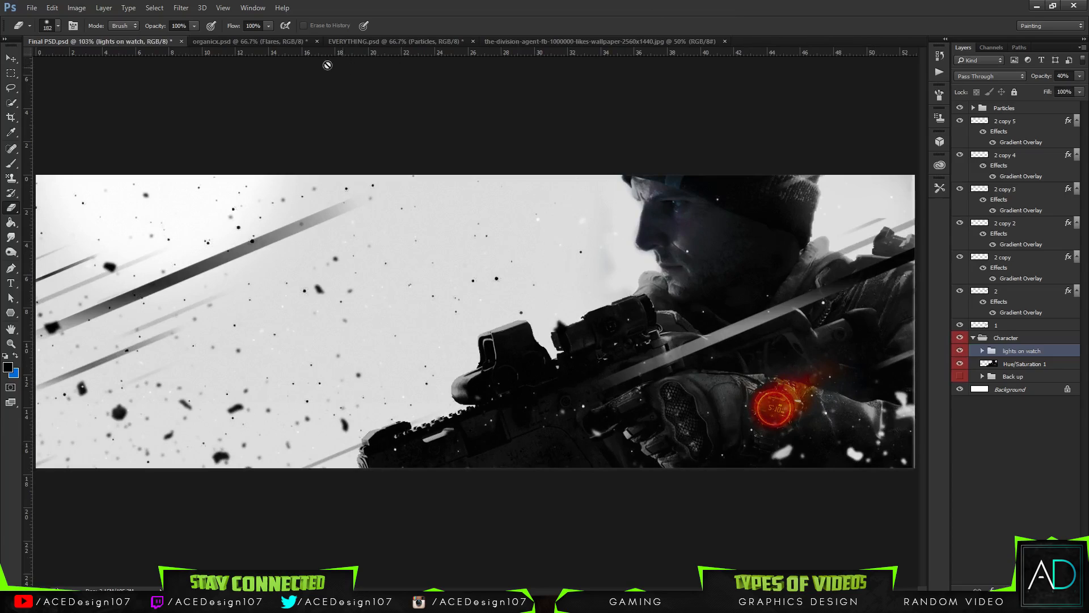
Collapse the effects lists of layer 2 and all its copies and select layer 2.
click(12, 59)
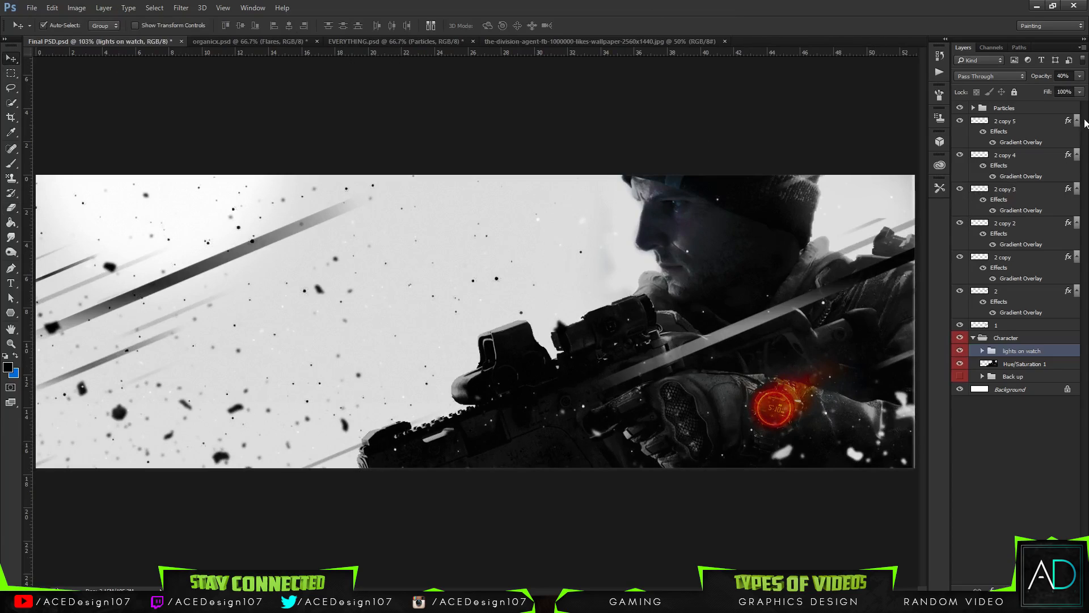
click(1077, 154)
click(1077, 155)
click(1077, 154)
click(1078, 121)
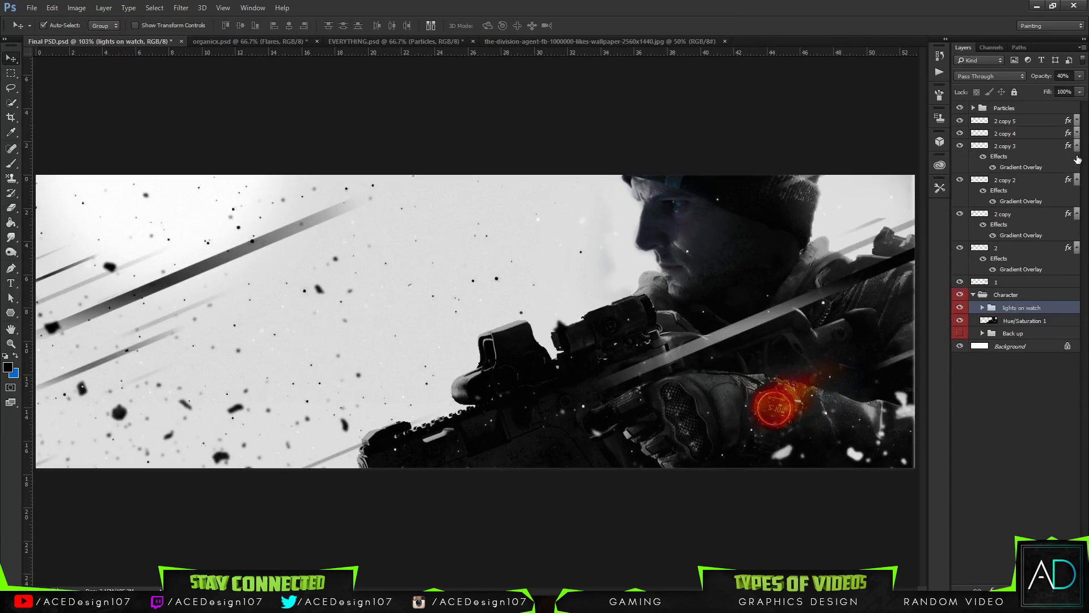
click(1078, 148)
click(1077, 164)
click(1077, 160)
click(1077, 171)
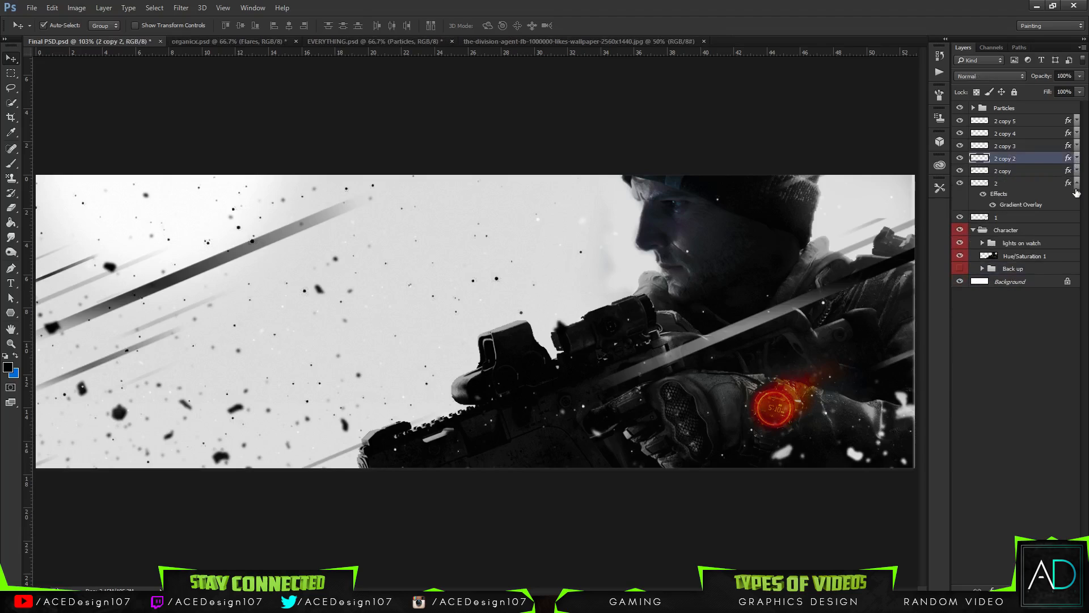
click(1018, 182)
click(1077, 182)
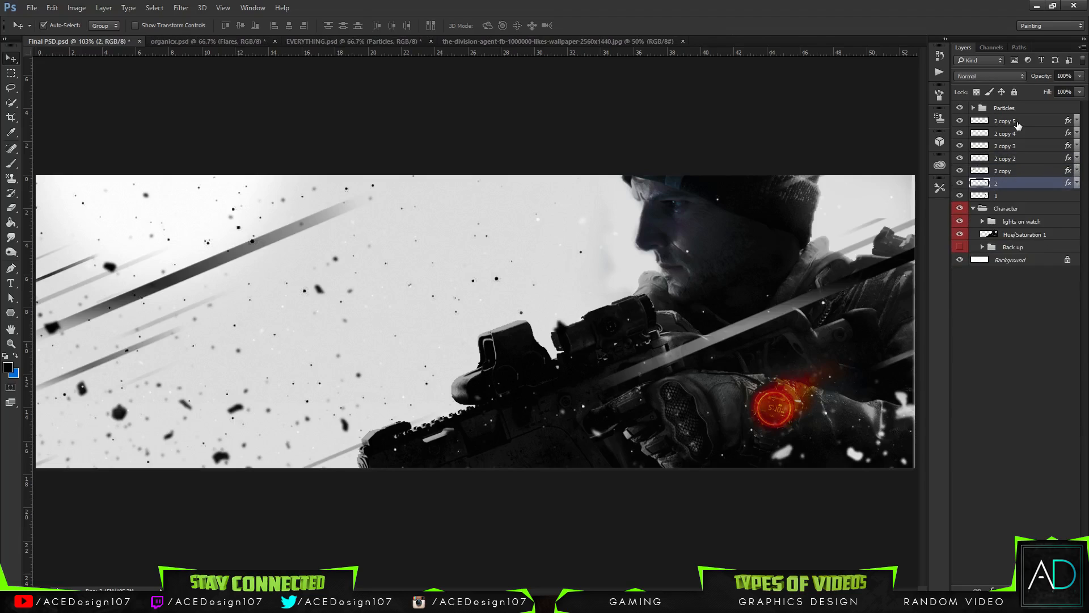
Group the streak layers from 2 through 2 copy 5 and name the group 2.
shift+click(1013, 122)
key(ctrl+g)
double_click(1007, 120)
text(2)
key(Return)
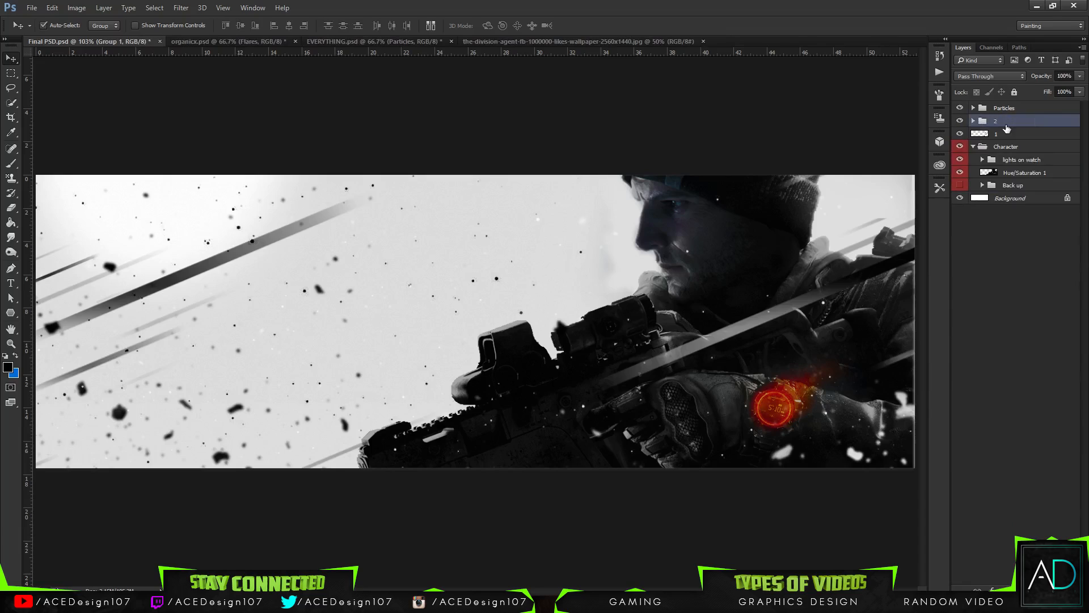
Put layer 1 in its own group, name the group 1 and collapse it.
click(1013, 136)
key(ctrl+g)
double_click(999, 134)
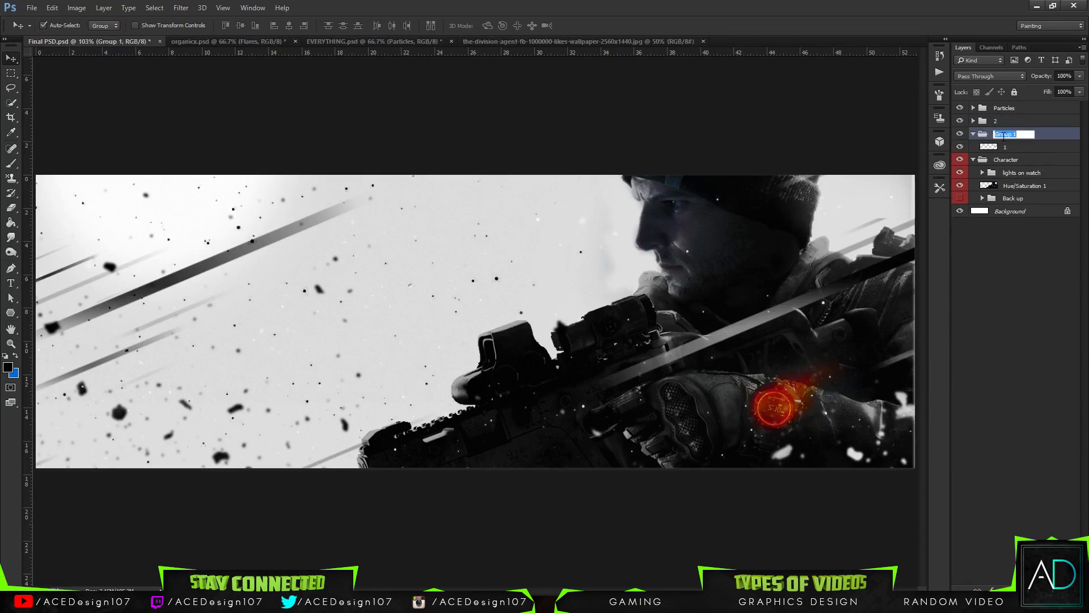
text(2)
key(Return)
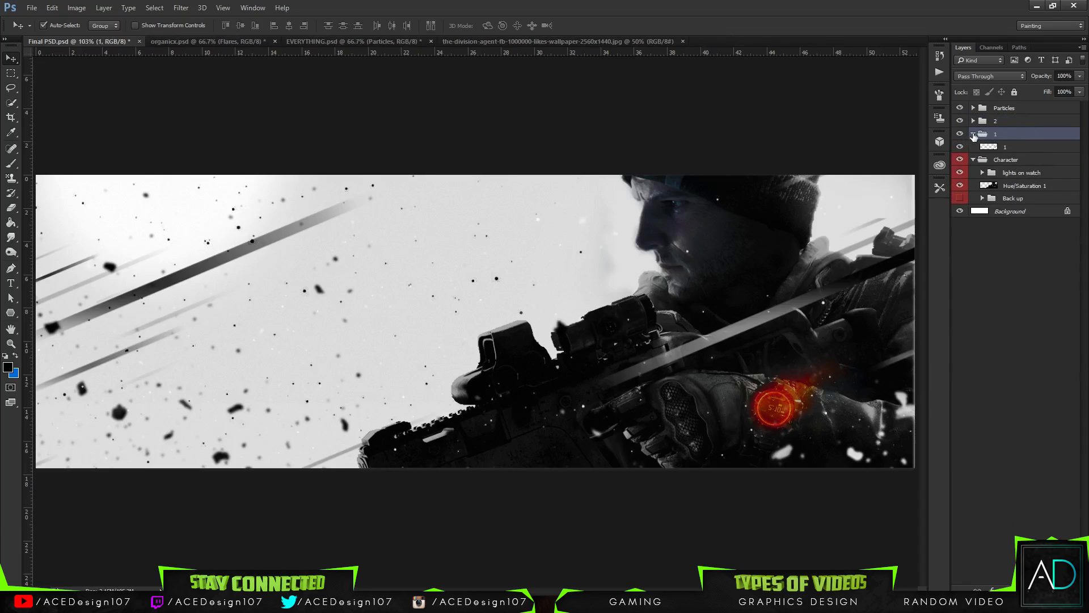
click(974, 134)
Add a new layer above group 2 and stamp a diagonal streak over the soldier's arm with the brush at 850 px.
click(1007, 121)
key(ctrl+shift+alt+n)
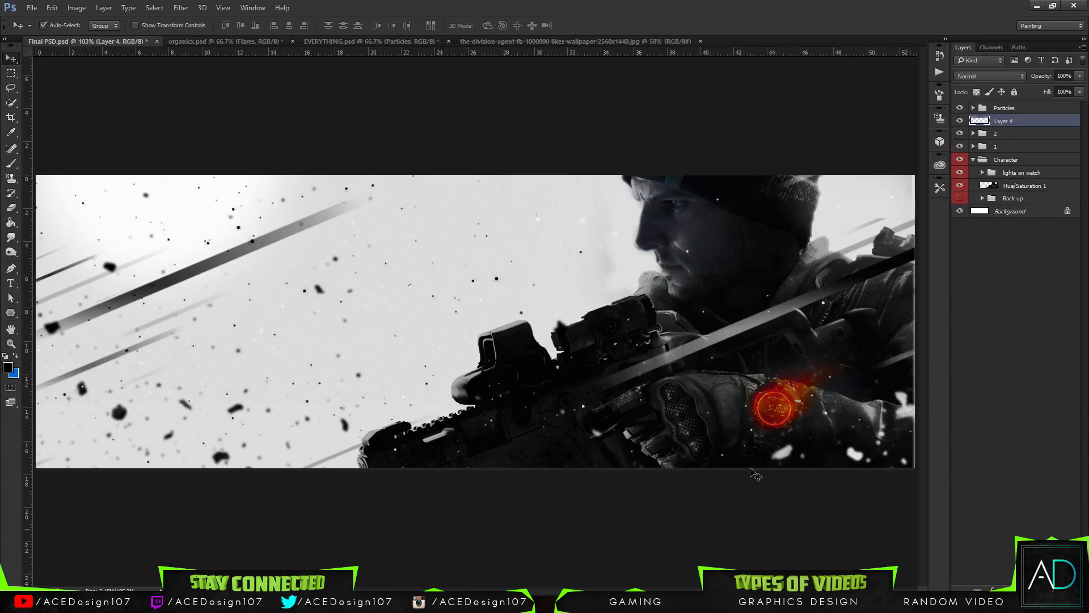
key(b)
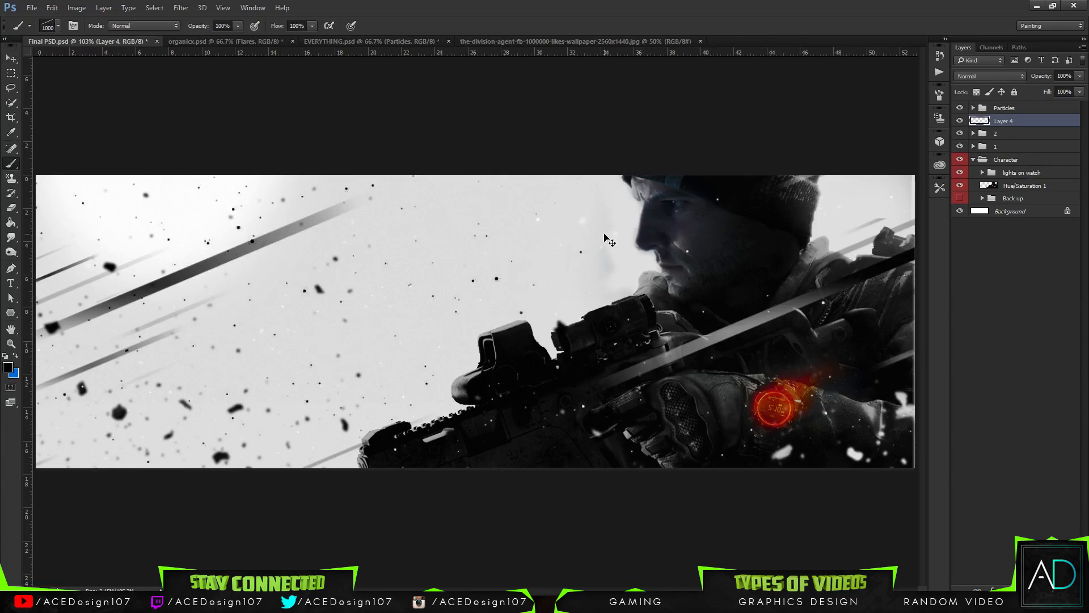
key(ctrl+minus)
key(ctrl+minus)
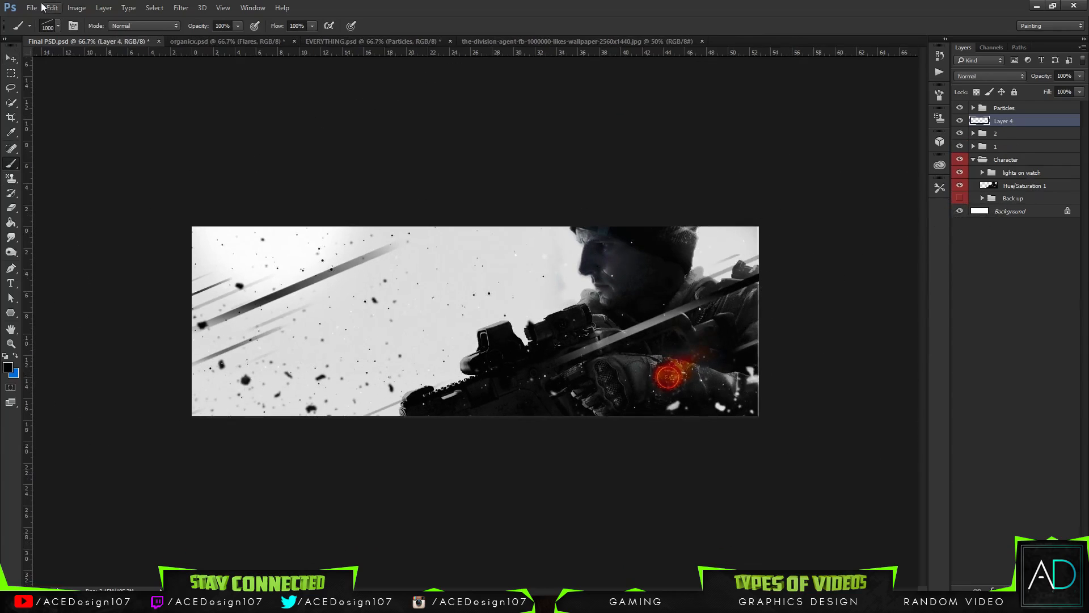
click(57, 26)
click(121, 47)
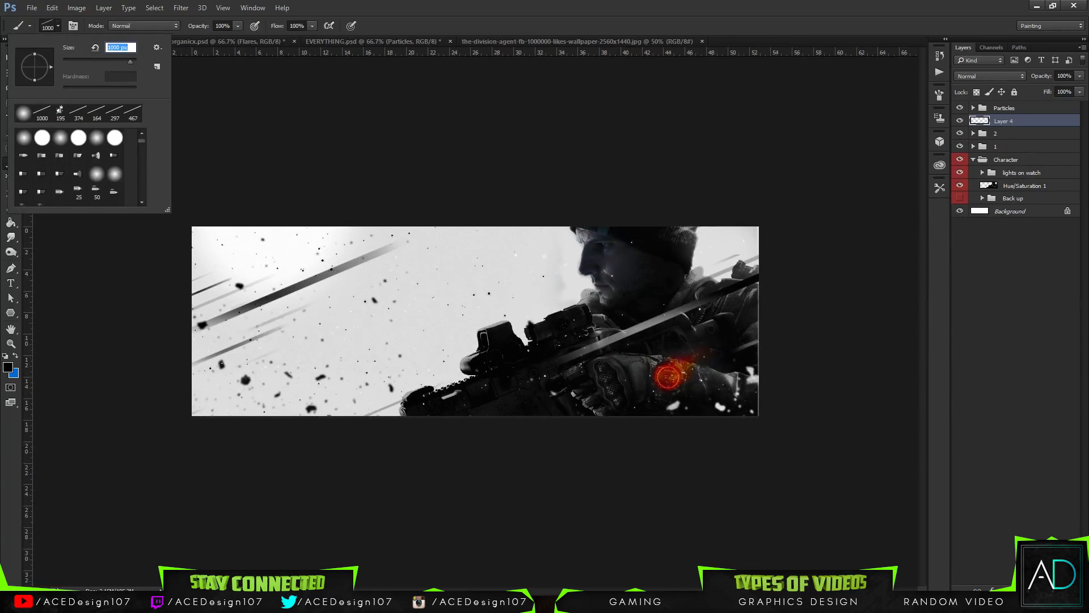
text(850)
key(Return)
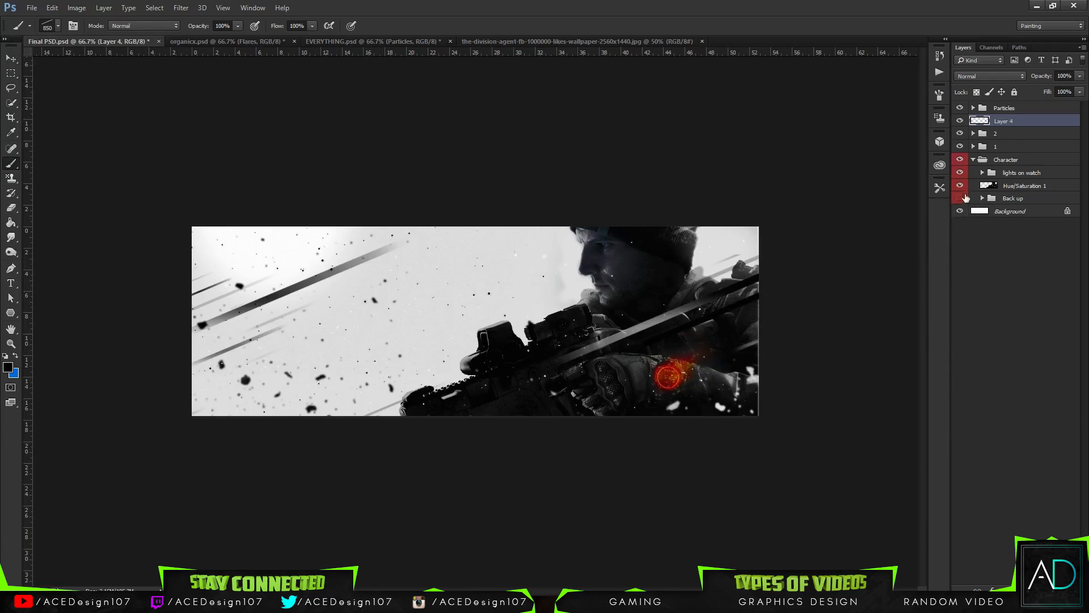
Add a Gradient Overlay to Layer 4 and load the Black, White preset in the Gradient Editor.
right_click(1023, 122)
click(930, 83)
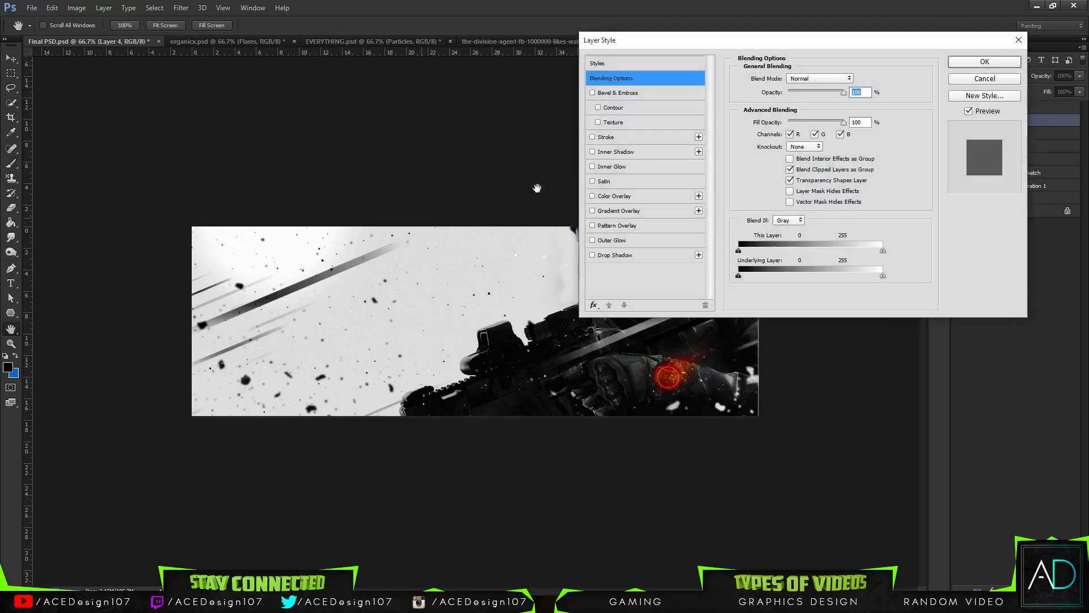
click(618, 211)
drag(710, 43, 152, 72)
click(250, 134)
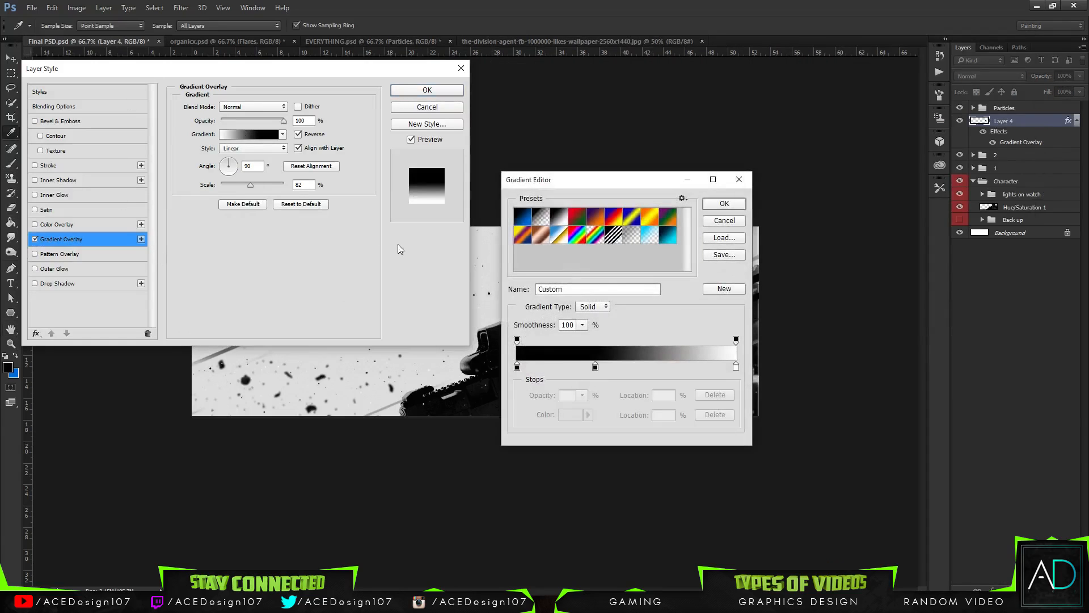
click(559, 216)
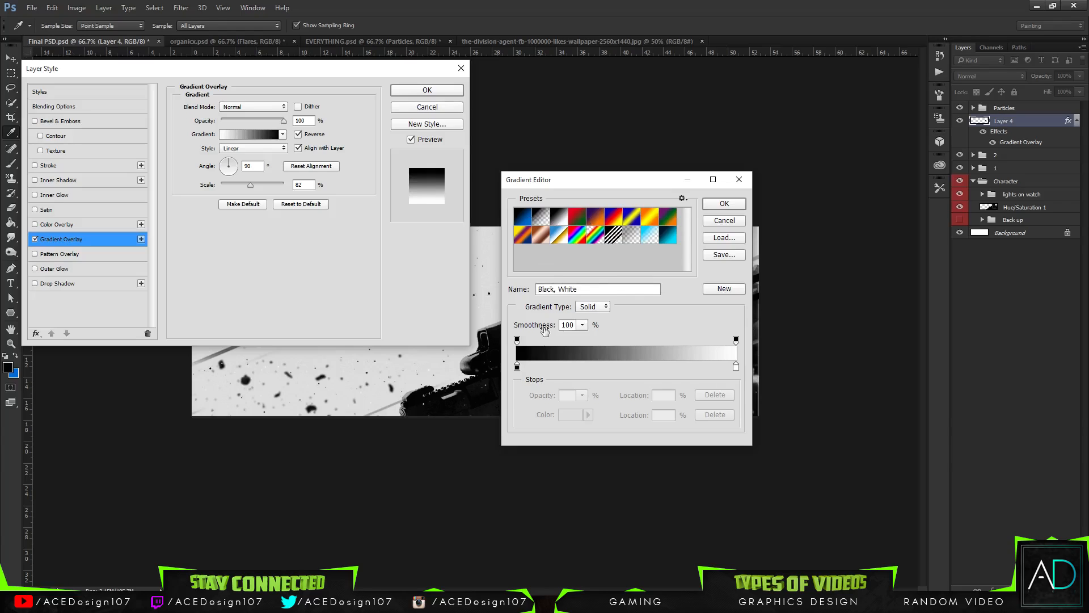
Change the gradient's black color stop to orange ff5400.
click(517, 366)
click(565, 415)
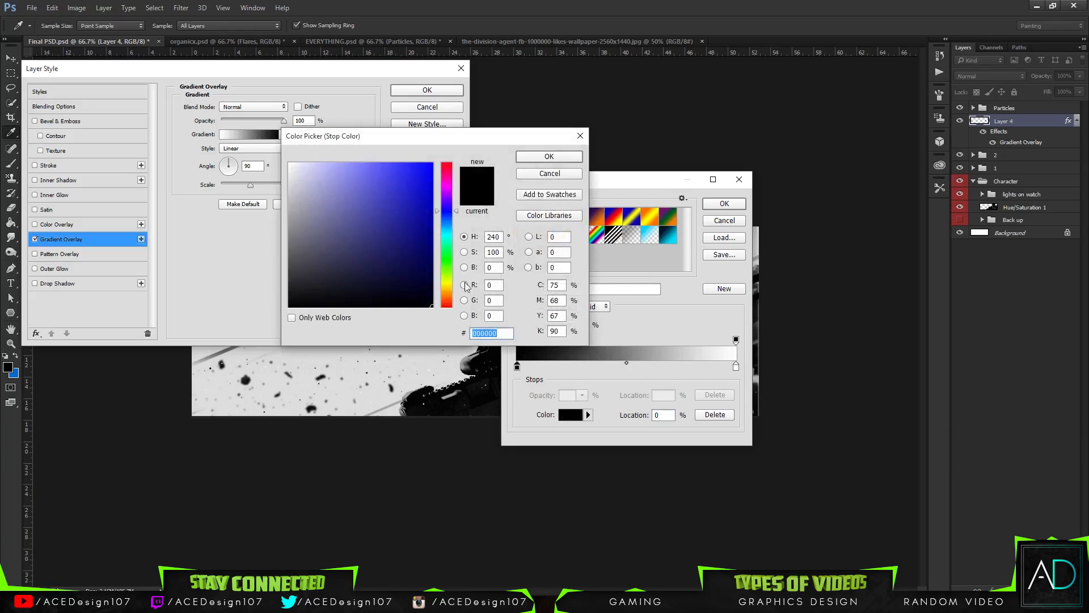
drag(448, 295, 450, 304)
drag(396, 240, 598, 117)
click(551, 158)
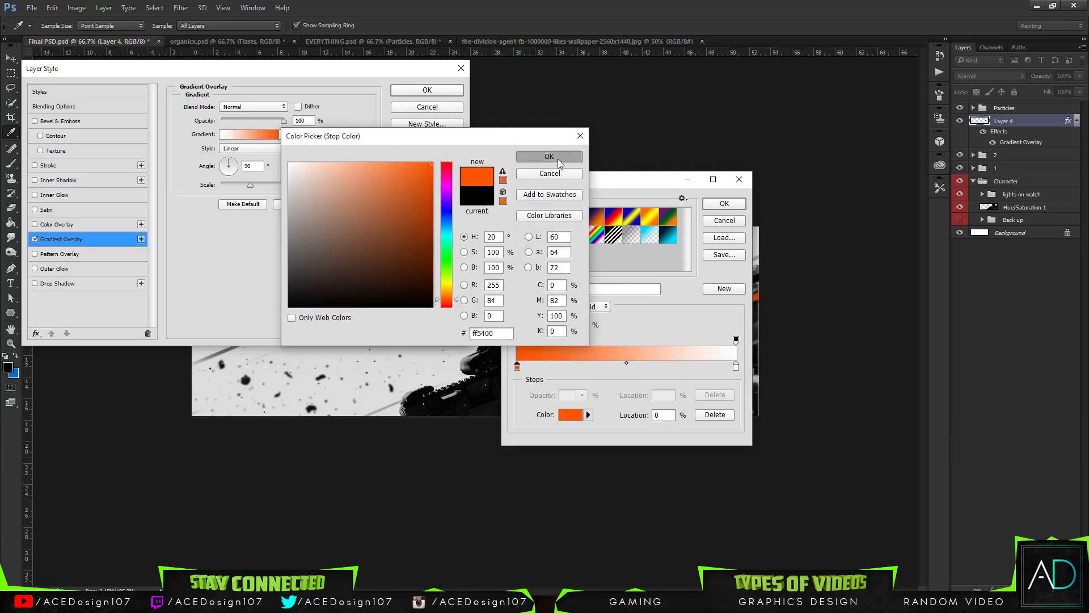
Change the gradient's white color stop to yellow f6ff00 and apply the overlay to the streak.
click(735, 368)
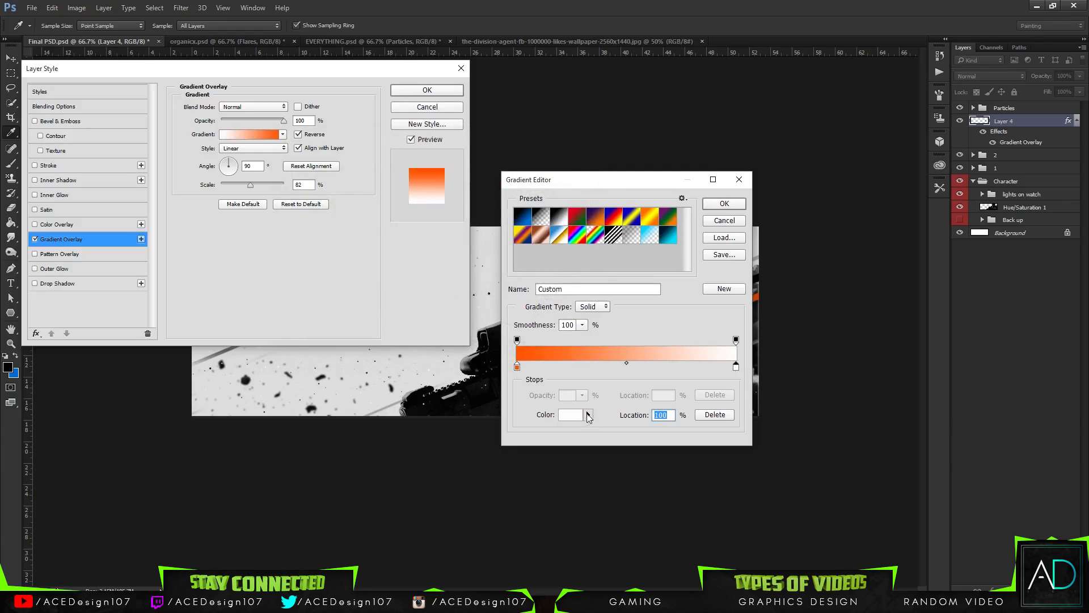
click(579, 416)
click(447, 285)
click(431, 165)
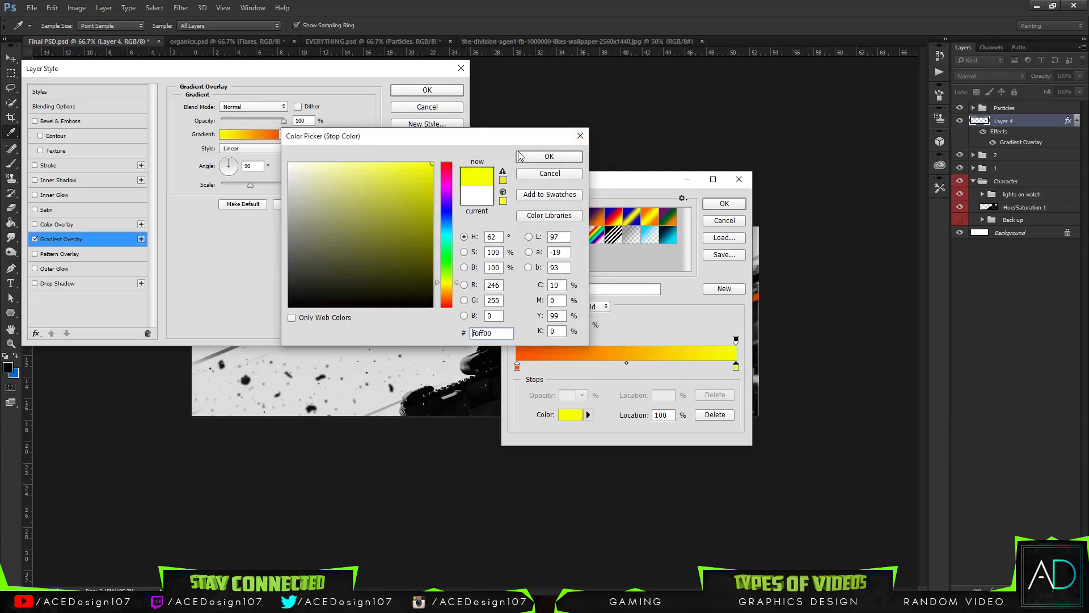
click(549, 156)
click(724, 203)
click(428, 90)
key(b)
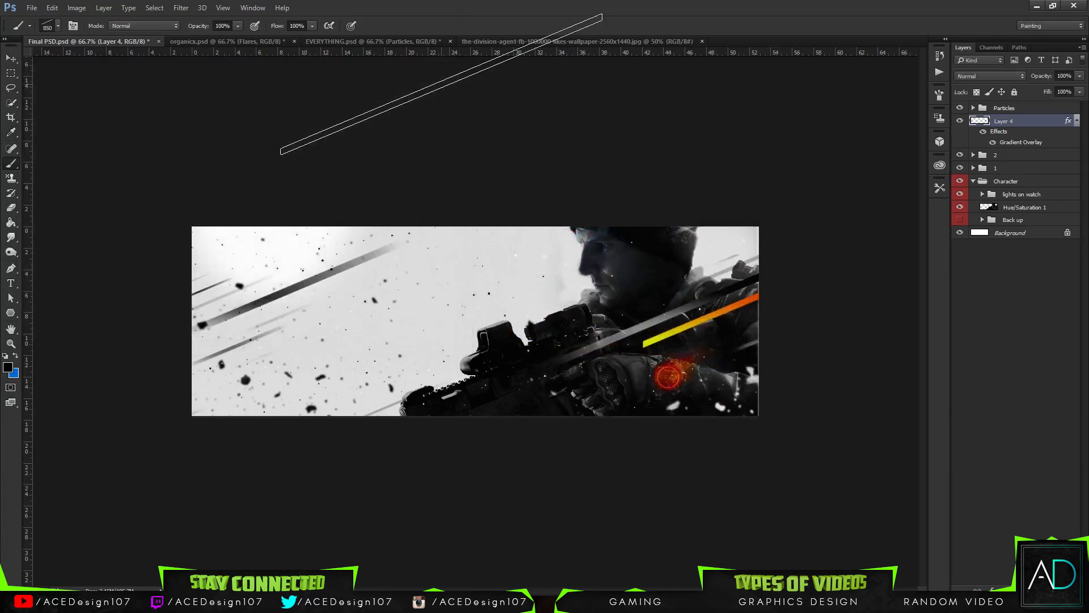
Turn off Reverse in Layer 4's Gradient Overlay and apply the change.
right_click(1035, 116)
click(913, 86)
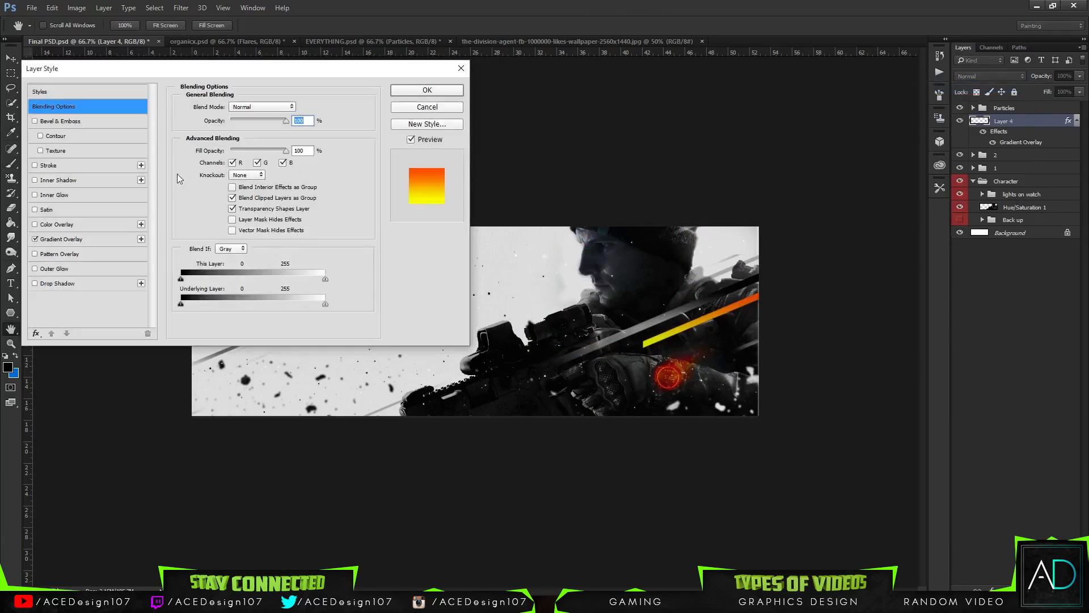
click(62, 239)
click(298, 135)
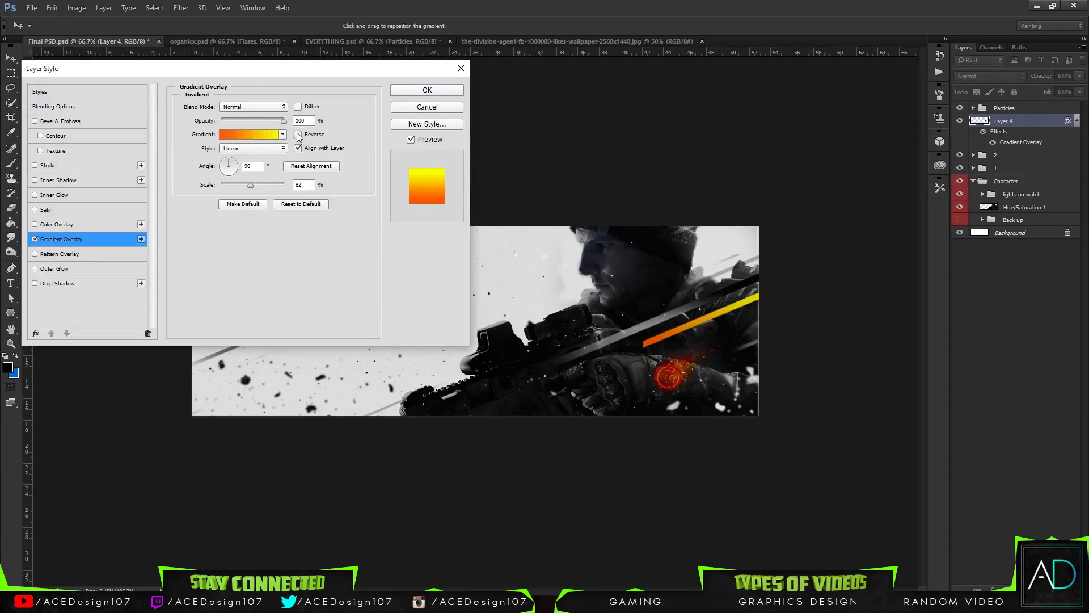
click(428, 88)
Free-transform the orange-yellow streak, shifting it slightly up and toward the banner's right edge beneath the grey streak.
key(ctrl+t)
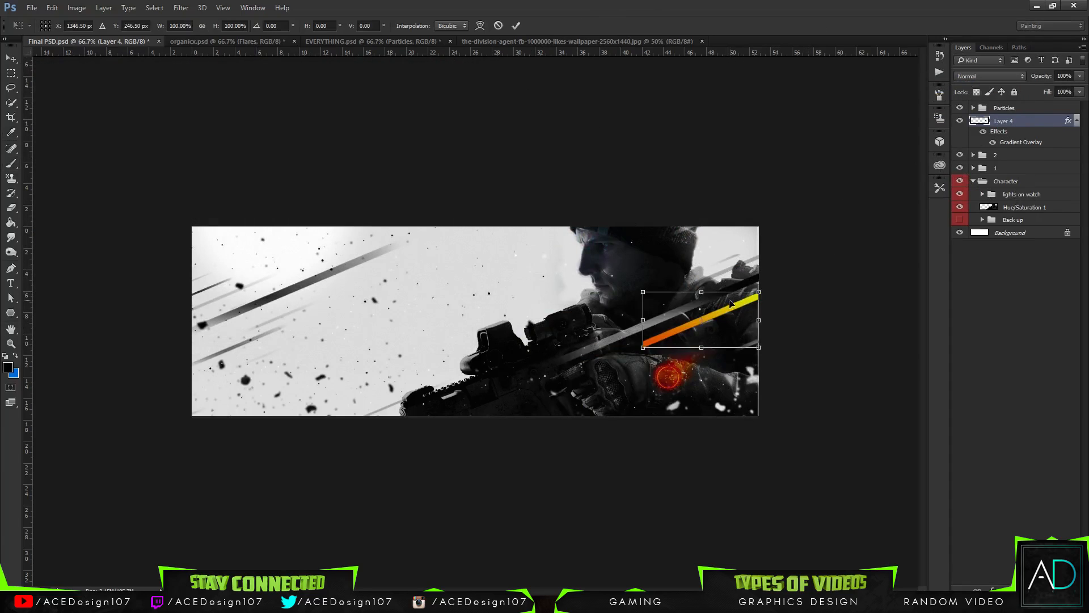
mouse_move(730, 303)
mouse_down()
mouse_move(717, 318)
mouse_move(736, 308)
mouse_up()
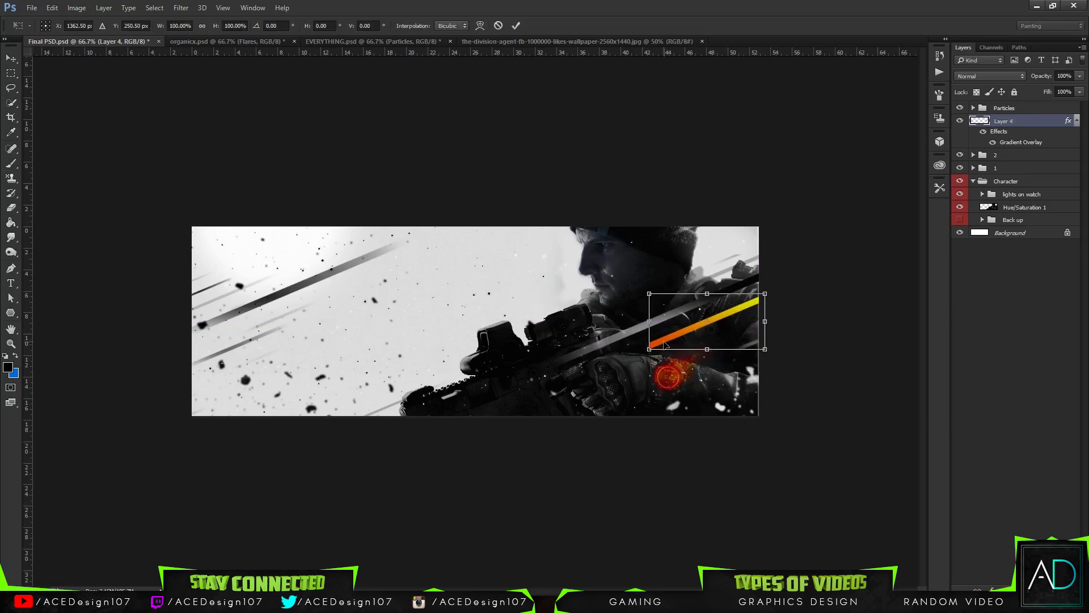
mouse_move(649, 350)
mouse_down()
mouse_move(601, 371)
mouse_move(643, 351)
mouse_up()
drag(738, 324, 749, 317)
key(Return)
Fade the lower orange end of the streak with a soft 182 px eraser.
key(b)
key(e)
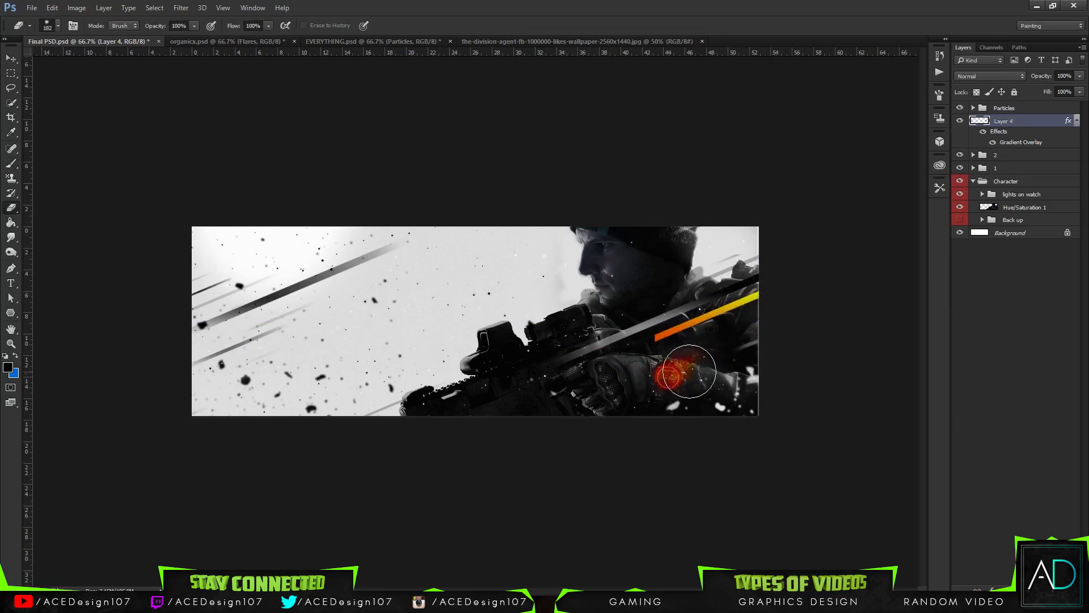
mouse_move(670, 369)
mouse_down()
mouse_move(681, 372)
mouse_move(611, 364)
mouse_up()
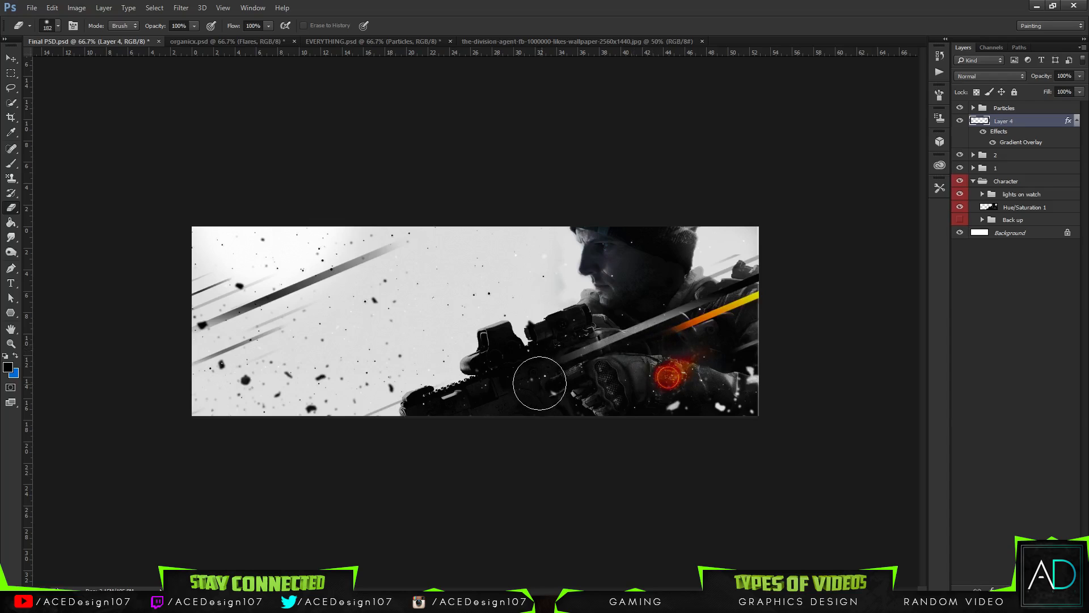
Try several blend modes on Layer 4, starting from Soft Light and ending with Color.
click(990, 76)
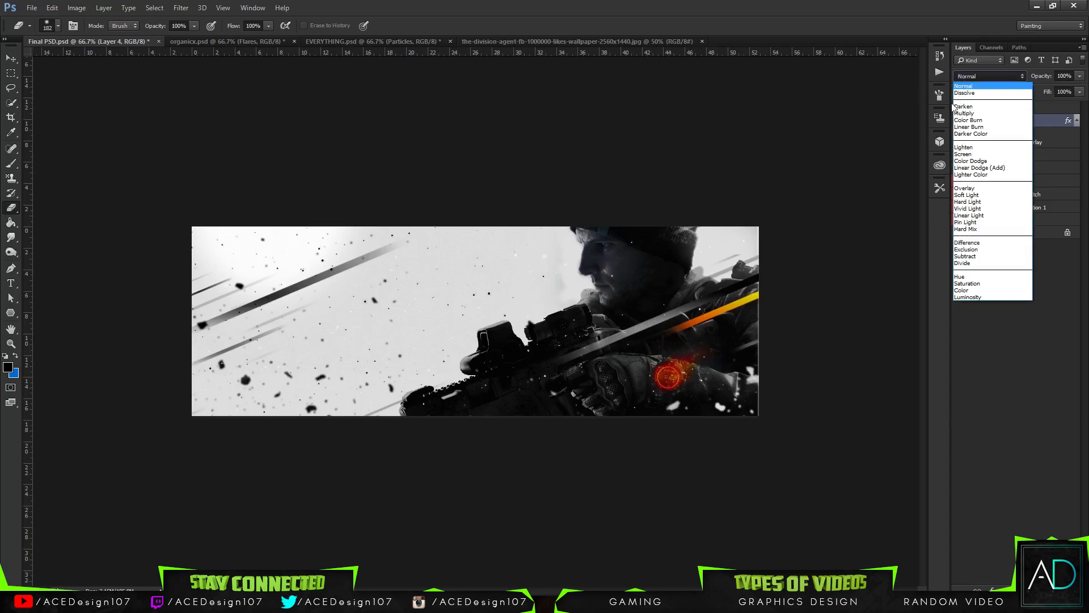
click(966, 197)
key(Up)
key(Up)
key(Up)
key(Up)
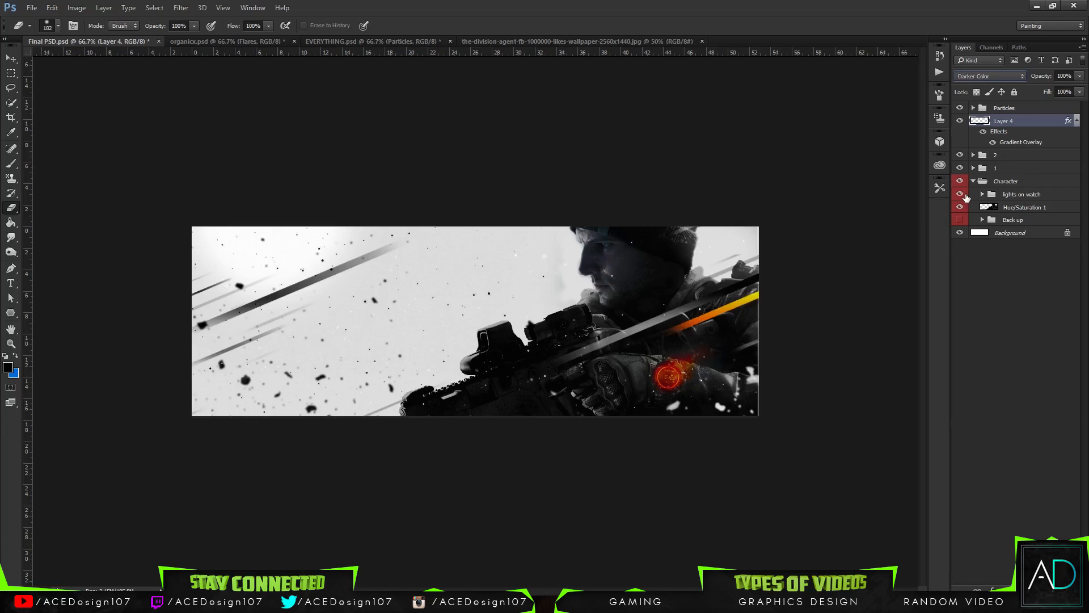
key(Down)
key(Down)
key(Down)
click(1004, 73)
click(990, 290)
Move Layer 4 into the Character group above Hue/Saturation 1 and rasterize its layer style.
drag(1024, 130, 1012, 205)
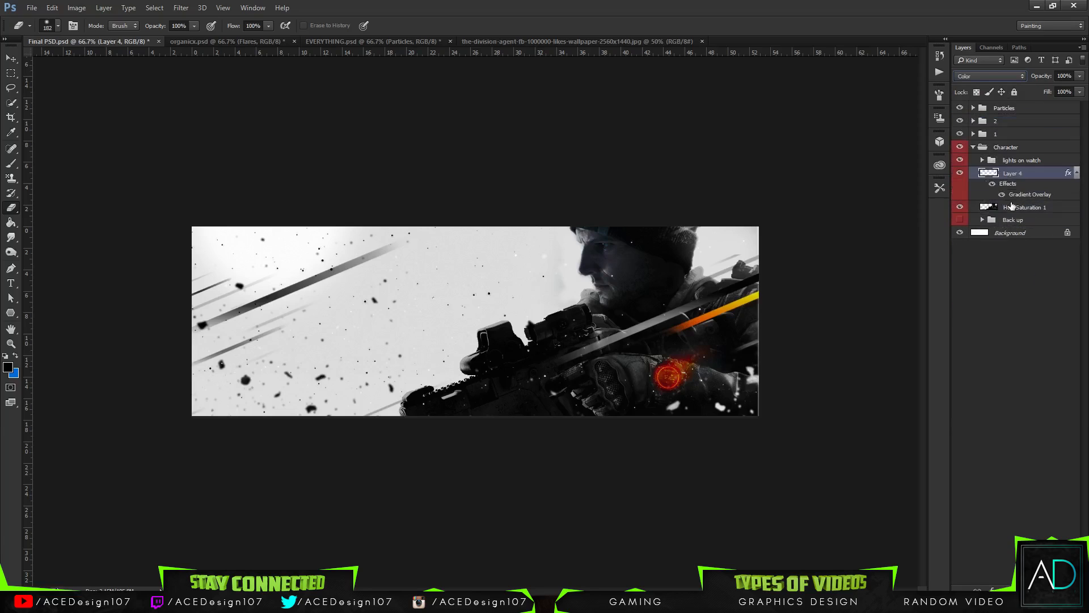
right_click(1036, 172)
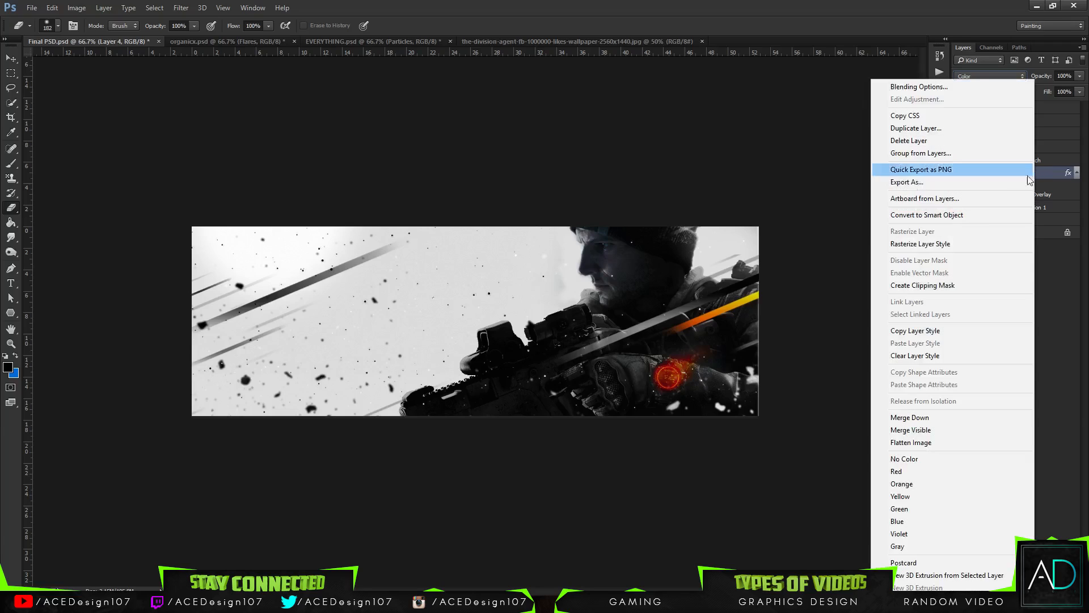
click(944, 248)
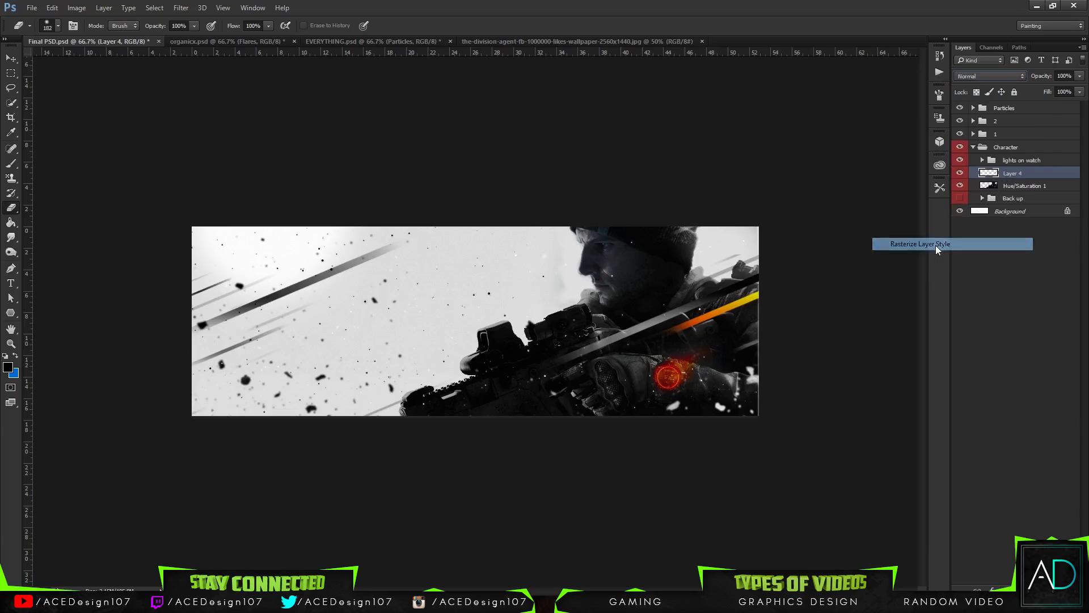
Compare blend modes on the rasterized Layer 4, including Color, Exclusion and Soft Light, and set it to Color Dodge.
click(975, 75)
click(976, 291)
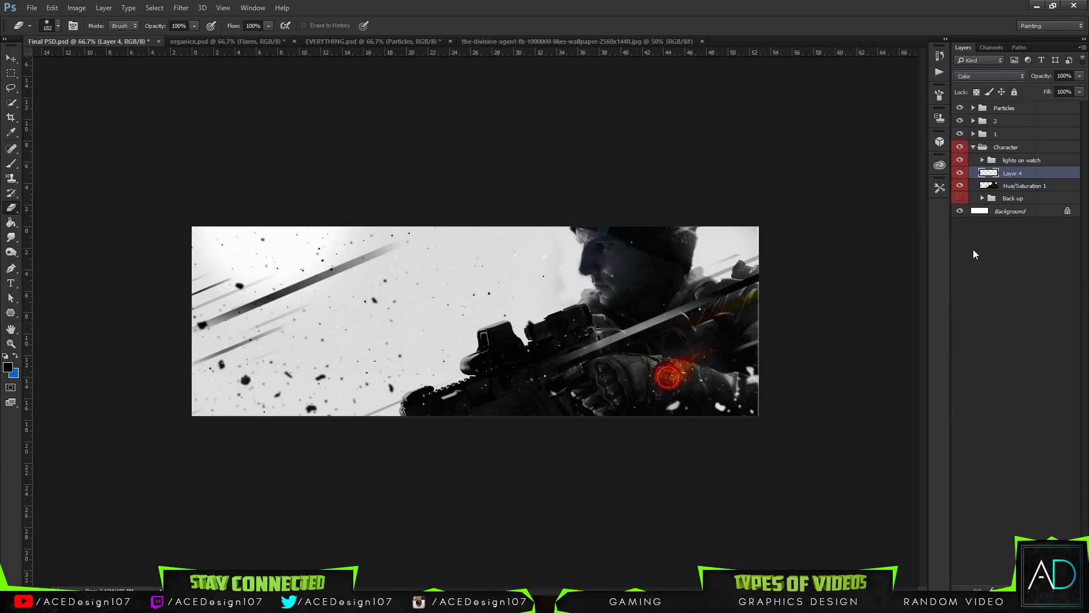
key(Up)
key(Up)
key(Up)
key(Up)
key(Up)
key(Up)
key(Up)
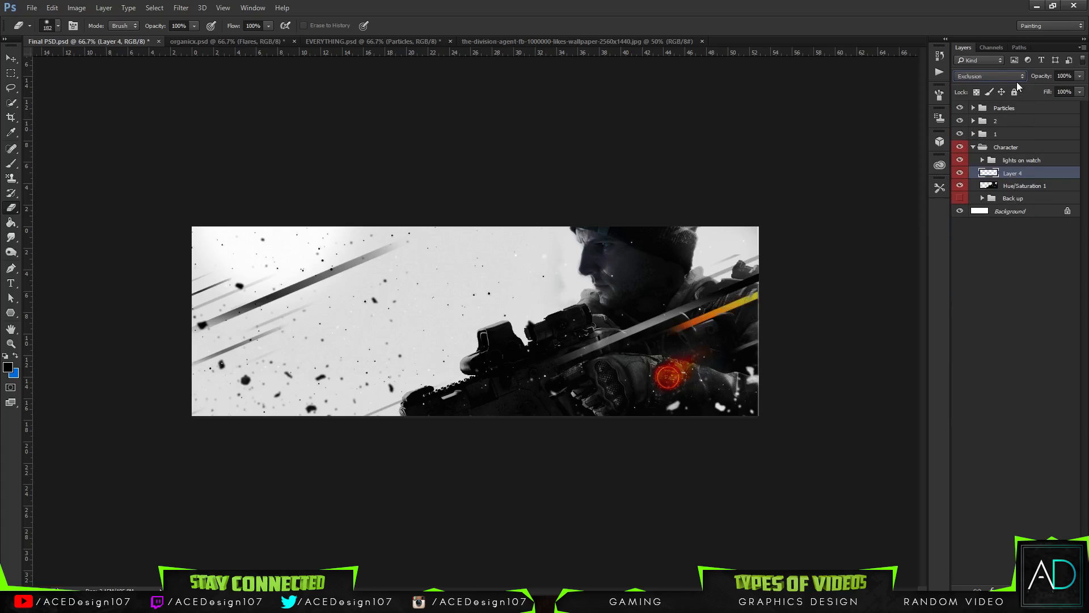
key(Down)
key(Down)
key(Up)
key(Up)
key(Up)
key(Up)
key(Up)
key(Up)
key(Up)
key(Up)
key(Up)
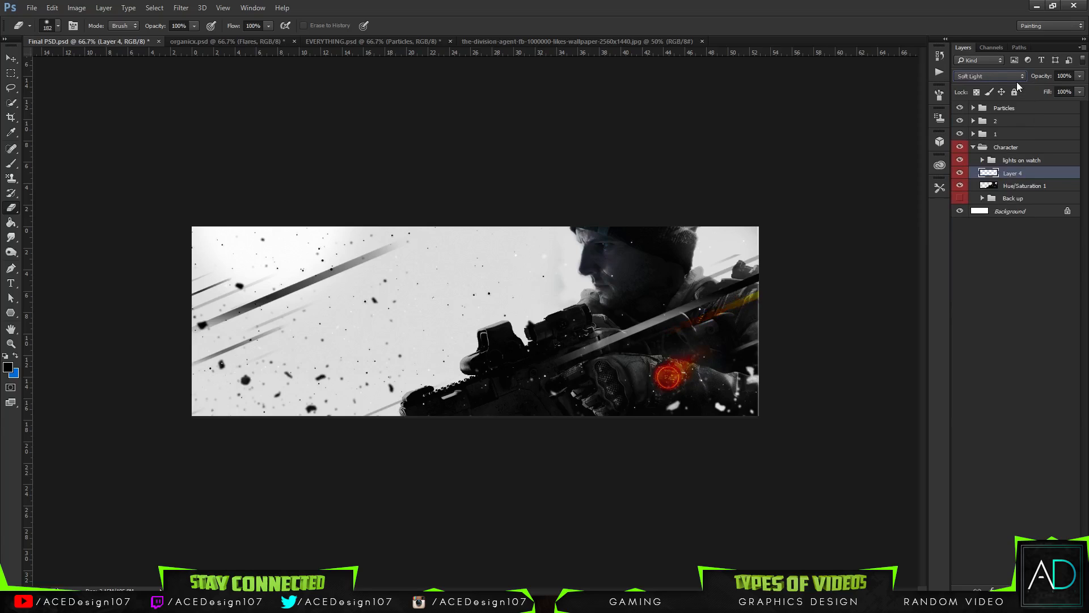
key(Up)
key(Up)
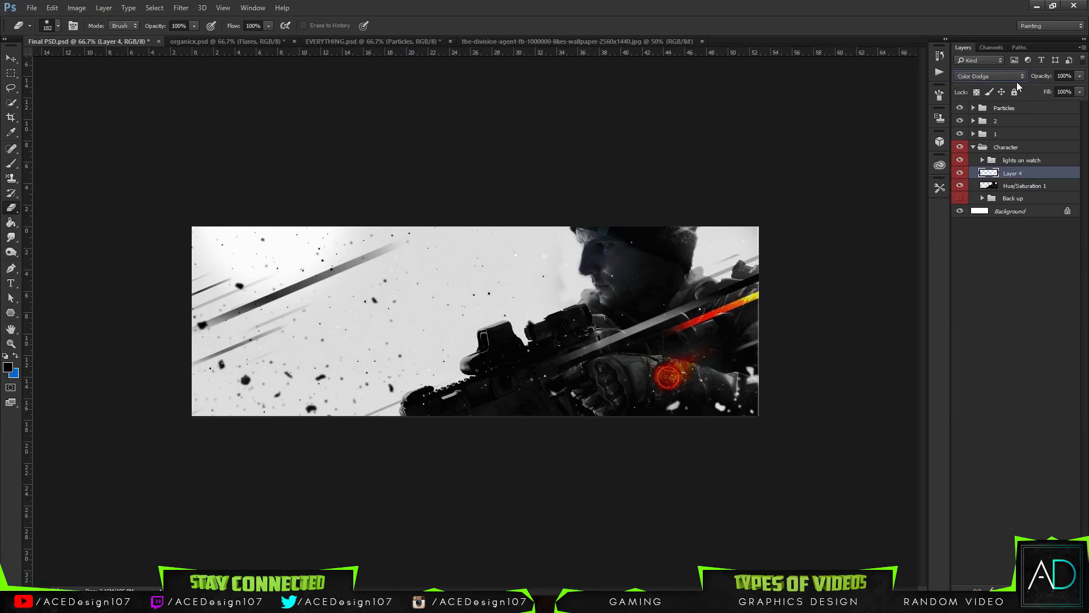
key(Up)
key(Down)
Lower Layer 4's opacity to 73% and keep its blend mode at Color Dodge.
click(1080, 76)
mouse_move(1057, 89)
mouse_down()
mouse_move(1048, 91)
mouse_move(1066, 91)
mouse_up()
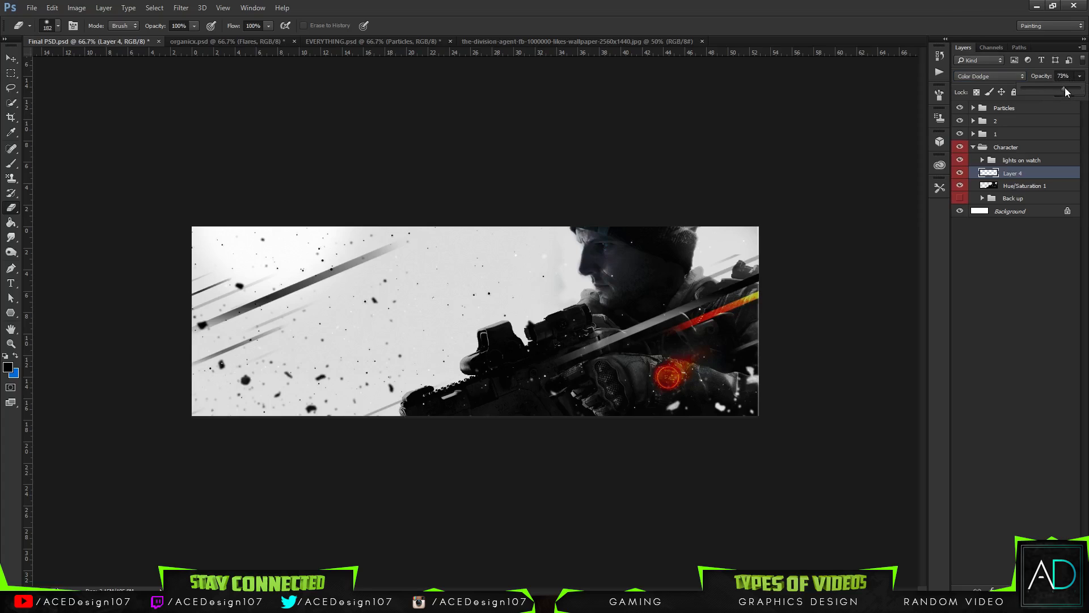
click(986, 76)
text(73)
click(988, 77)
click(967, 162)
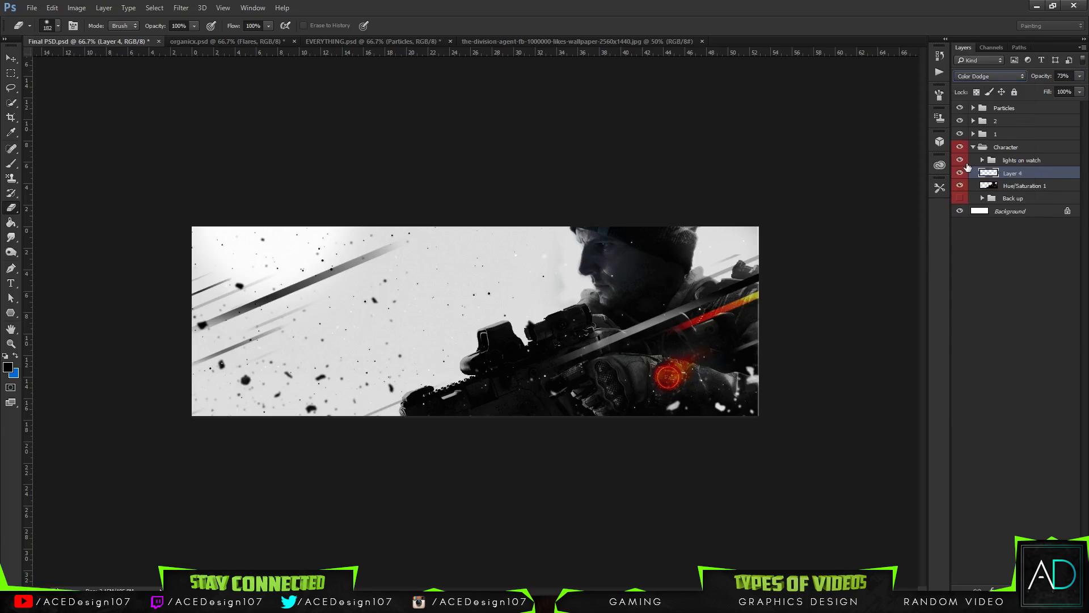
Try other blend modes on Layer 4, including Dissolve, Normal, Multiply and Screen, and return it to Color Dodge.
key(Up)
key(Up)
key(Up)
key(Up)
key(Up)
key(Up)
key(Up)
key(Up)
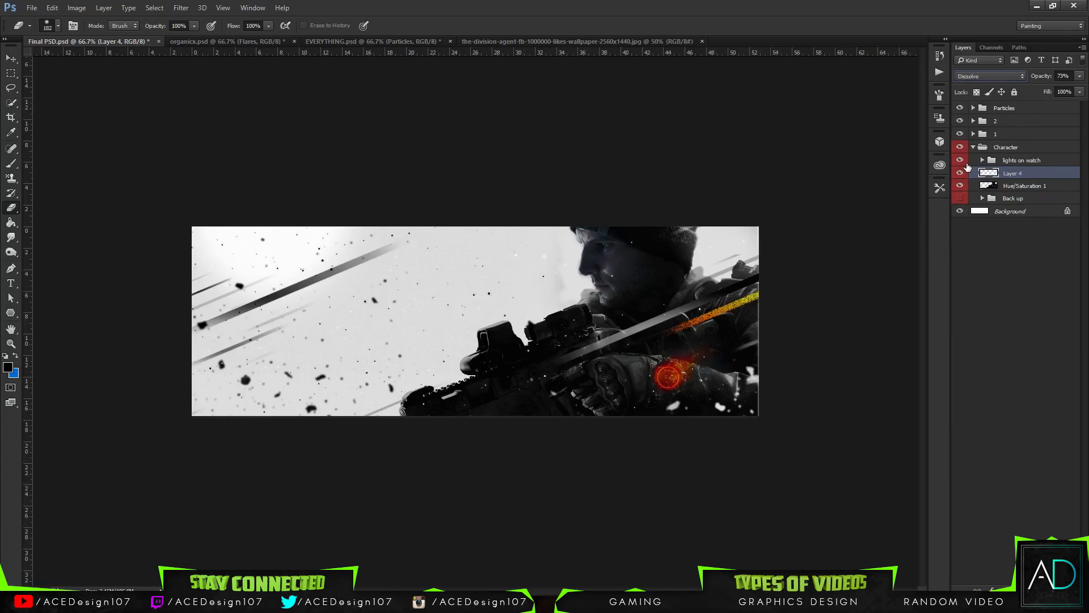
key(Up)
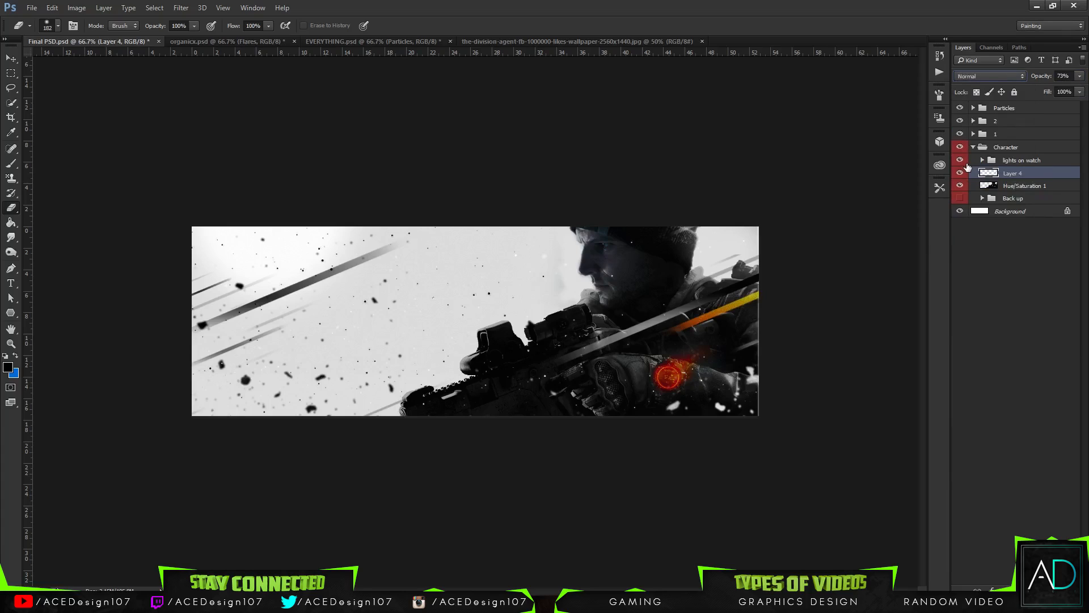
key(Down)
key(Down)
key(Down)
key(Down)
key(Down)
key(Down)
key(Down)
key(Down)
key(Down)
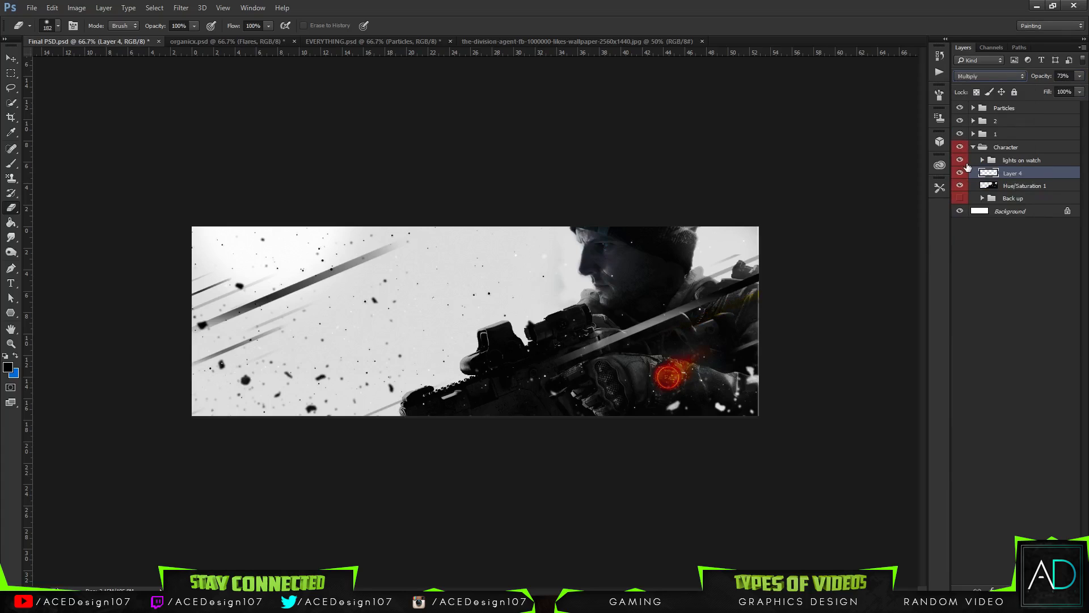
key(Down)
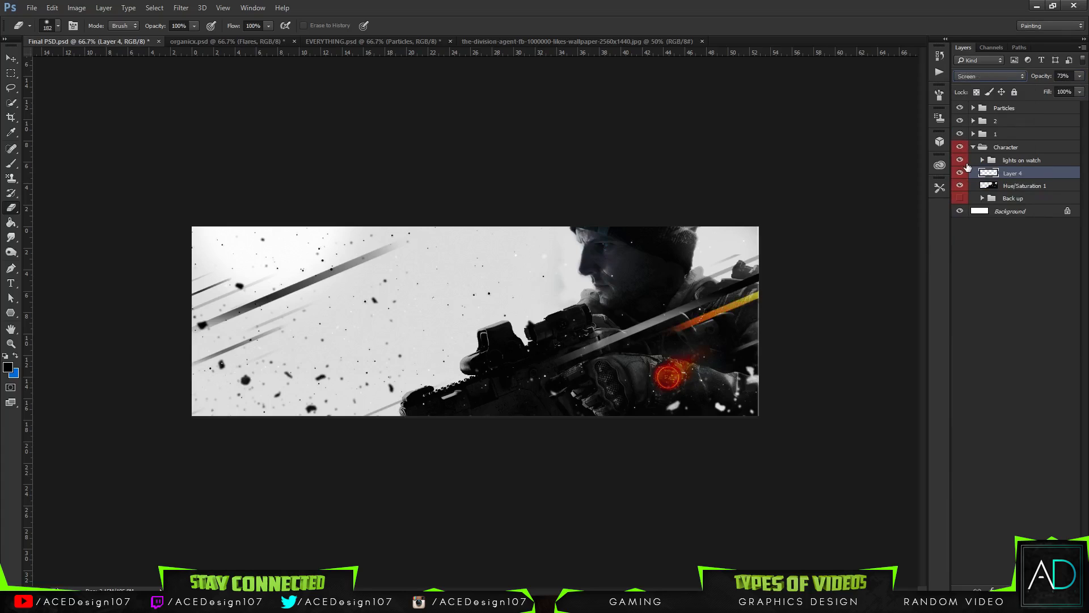
key(Up)
Duplicate Layer 4, scale the copy to about 58% at the banner's lower-right corner, and lower its opacity to 39%.
key(ctrl+j)
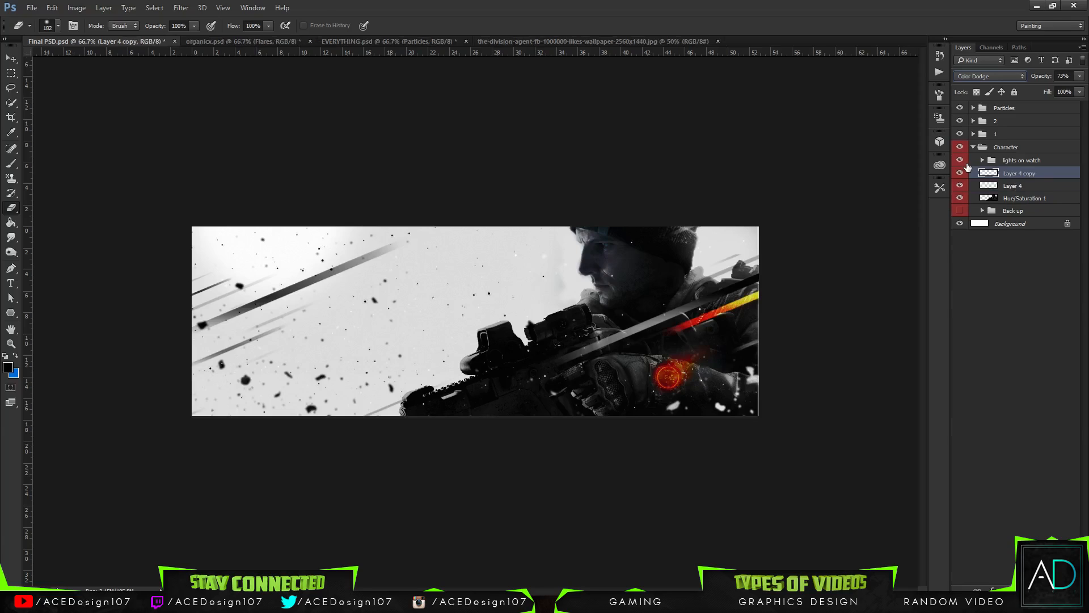
key(ctrl+t)
mouse_move(720, 314)
mouse_down()
mouse_move(732, 320)
mouse_move(559, 417)
mouse_move(490, 394)
mouse_move(715, 387)
mouse_move(753, 403)
mouse_move(772, 376)
mouse_move(757, 384)
mouse_move(743, 434)
mouse_move(754, 363)
mouse_move(756, 407)
mouse_up()
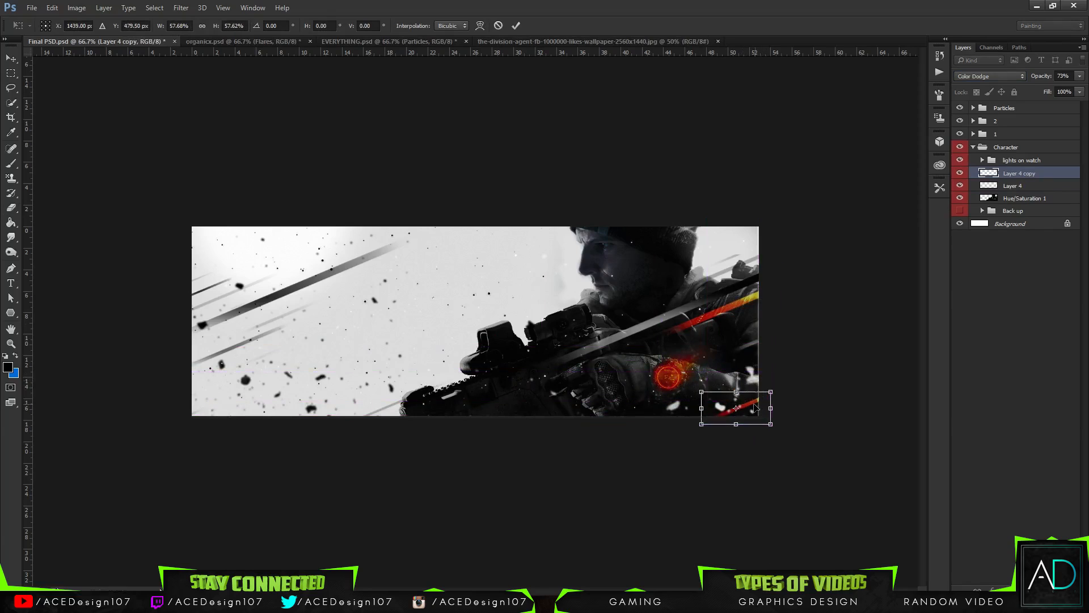
key(Return)
key(e)
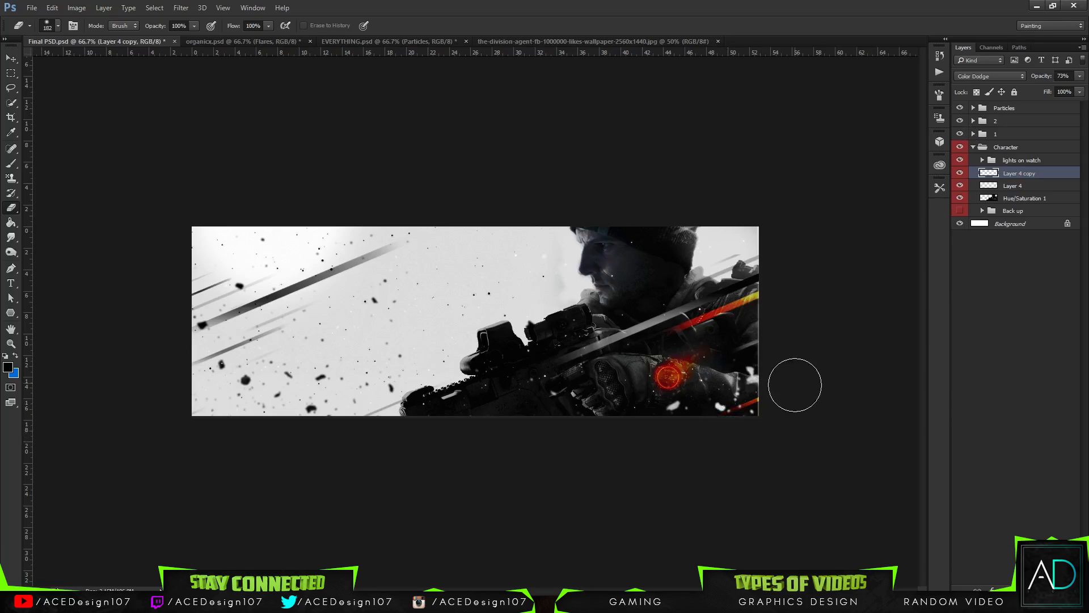
click(1079, 76)
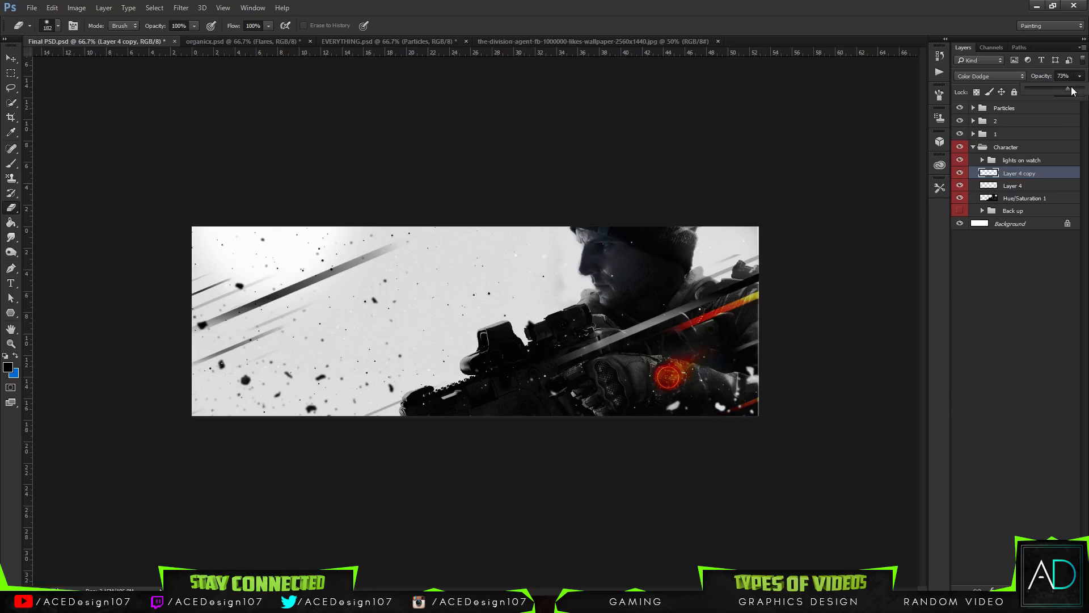
drag(1050, 87, 1048, 87)
Duplicate the small corner streak and transform the copy so it lies across the soldier's cap.
key(ctrl+j)
key(ctrl+t)
mouse_move(755, 411)
mouse_down()
mouse_move(667, 289)
mouse_move(689, 234)
mouse_move(746, 195)
mouse_move(713, 218)
mouse_move(728, 209)
mouse_up()
drag(706, 227, 713, 233)
key(Return)
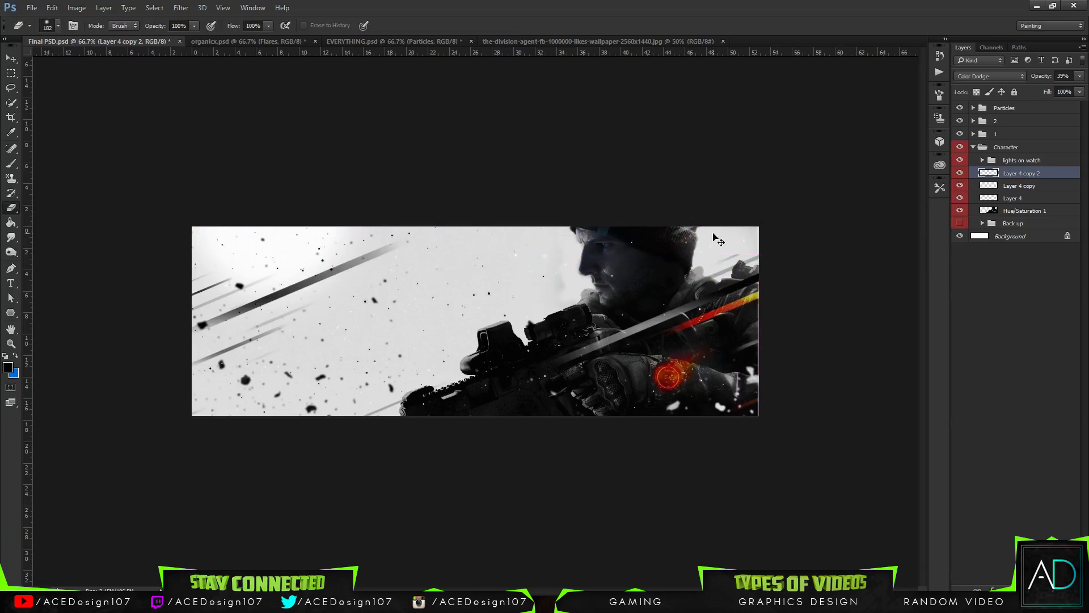
Duplicate the cap streak three times and merge all the extra copies down into Layer 4 copy.
key(ctrl+j)
key(ctrl+j)
key(ctrl+j)
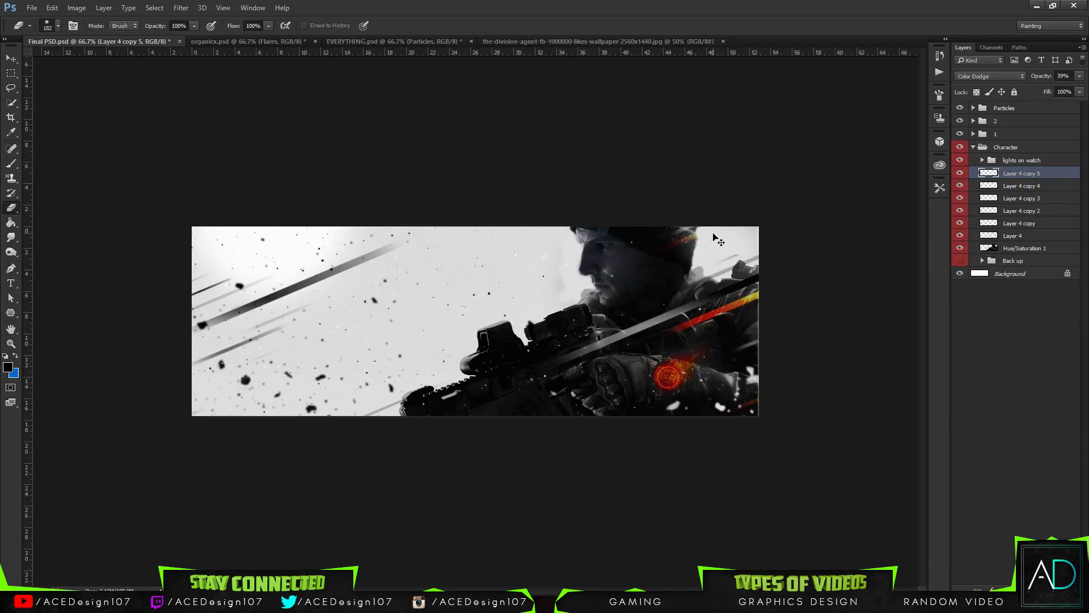
key(Delete)
key(Delete)
key(Delete)
key(Delete)
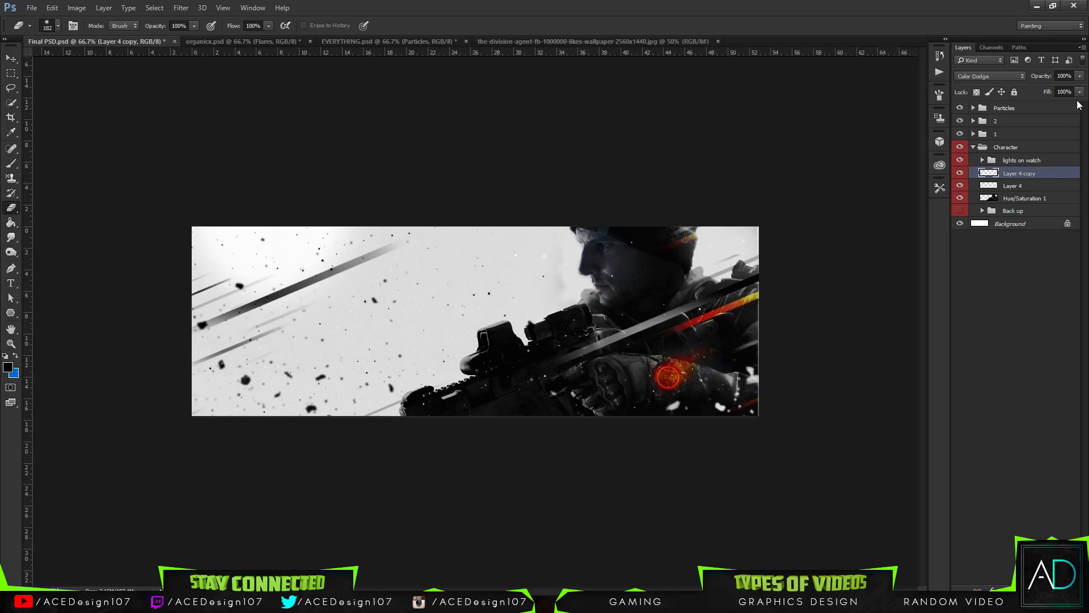
Duplicate Layer 4 copy once and set the duplicate's opacity to 71%.
key(ctrl+j)
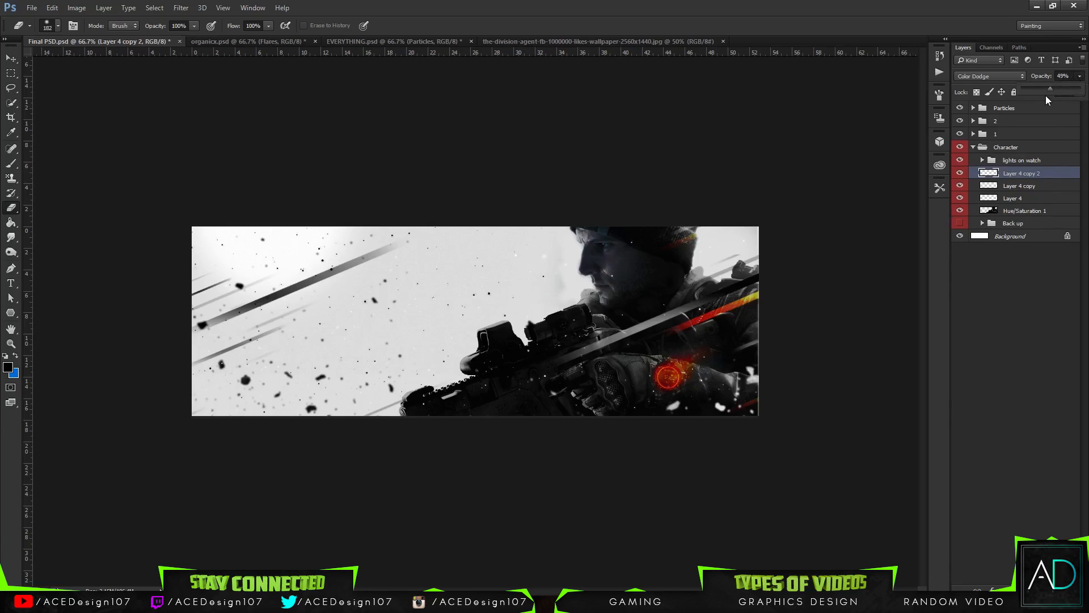
click(1067, 92)
click(1081, 93)
click(1080, 75)
key(ctrl+j)
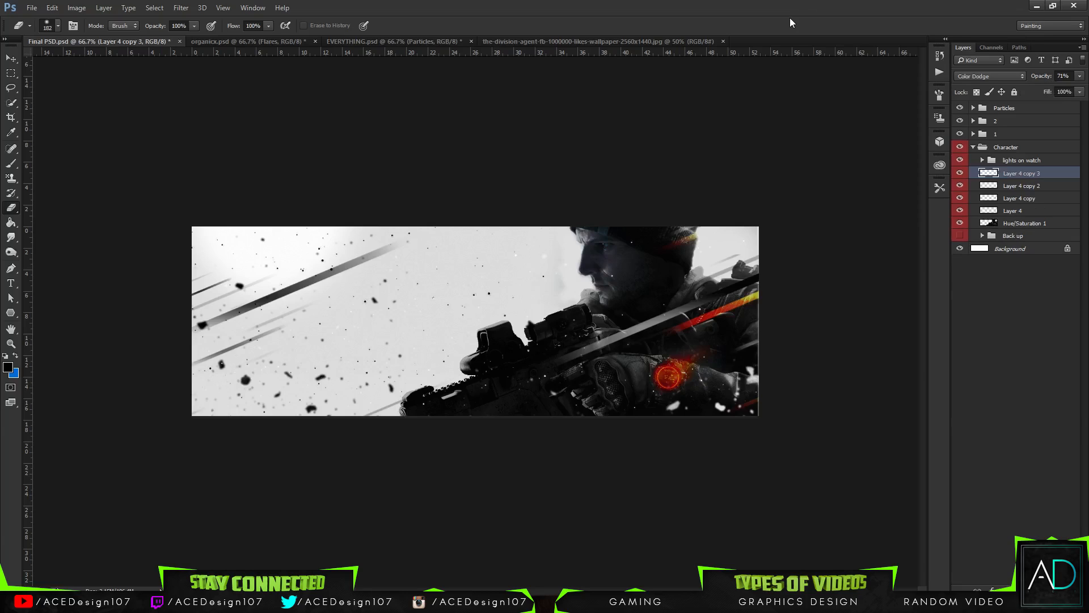
key(ctrl+z)
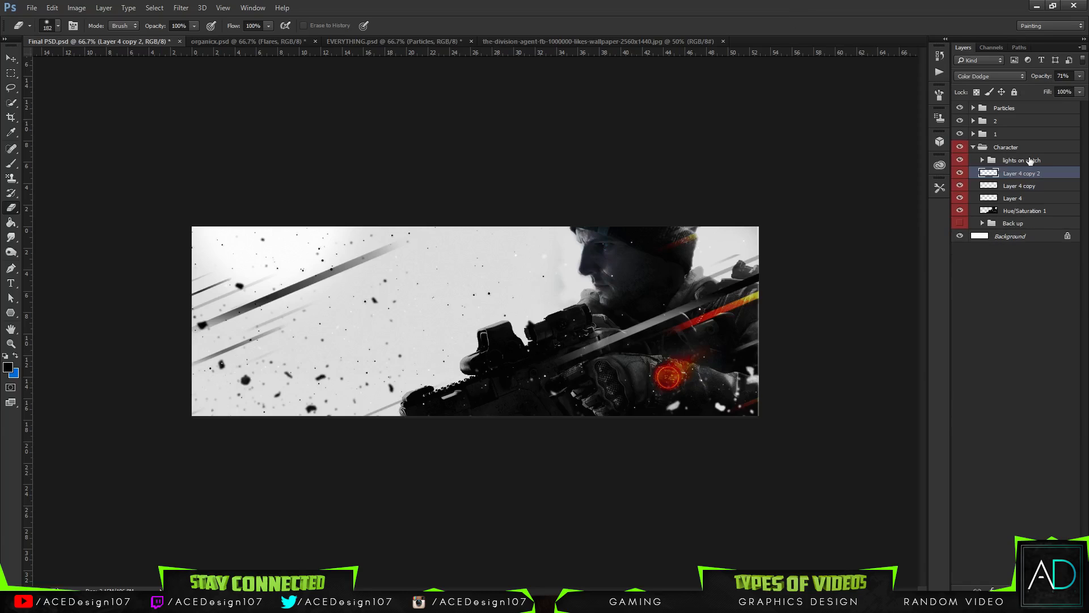
Try a duplicate of Layer 4 in the banner's lower-left area and delete it.
click(1025, 198)
key(ctrl+j)
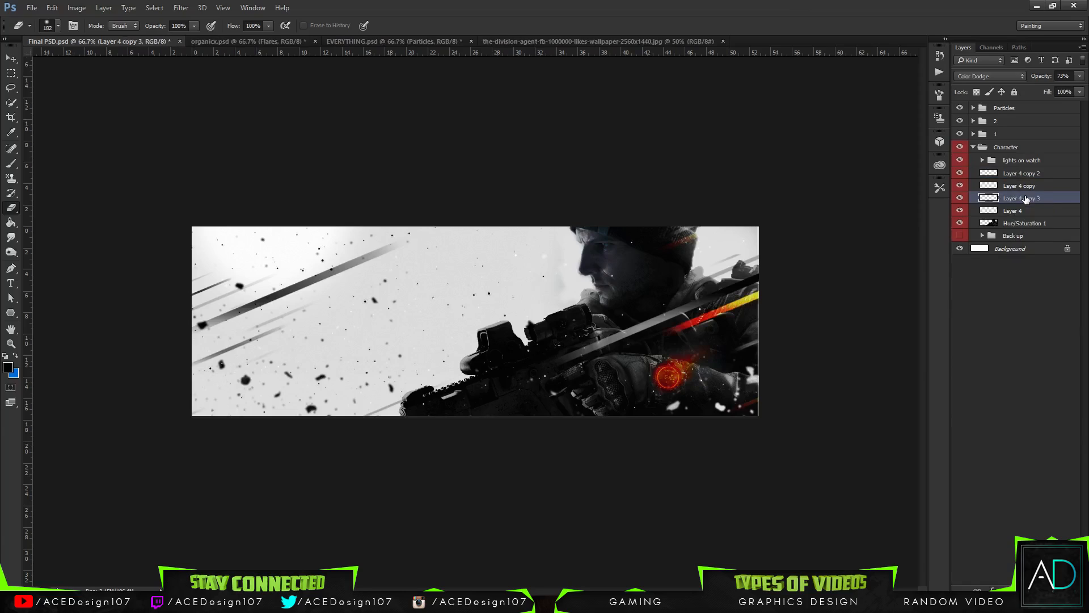
key(ctrl+t)
drag(690, 309, 269, 399)
key(Return)
key(e)
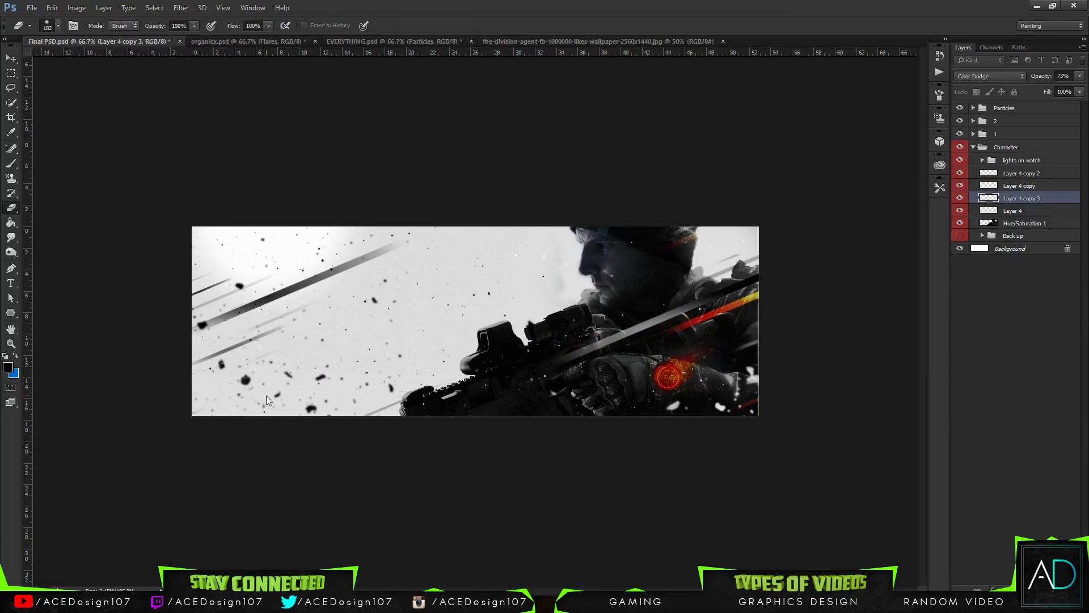
key(Delete)
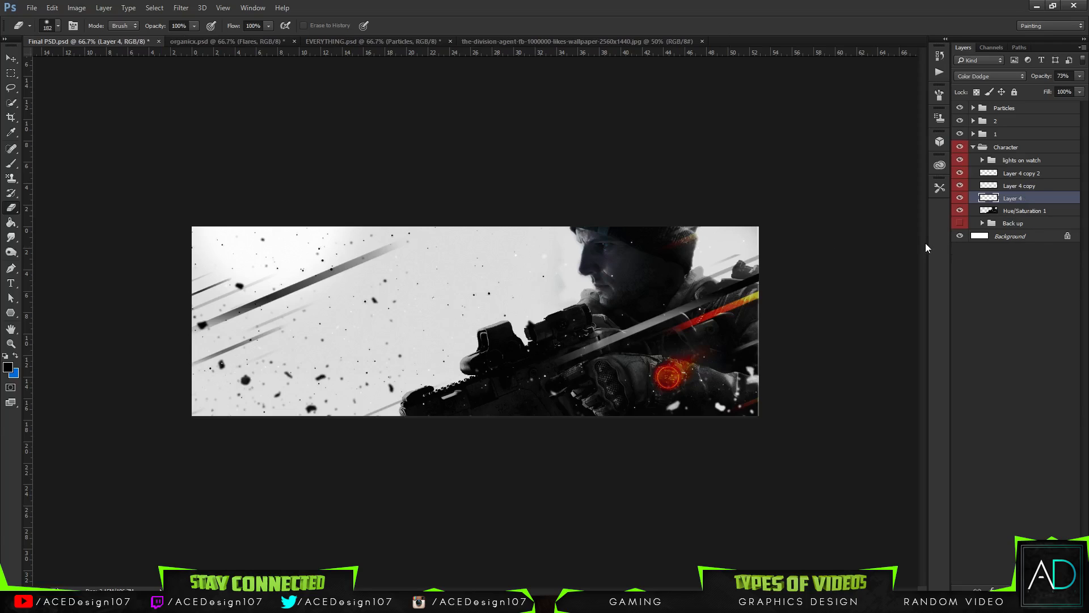
Group Layer 4 and its two copies and name the group 3.
shift+click(1027, 176)
key(ctrl+g)
double_click(1015, 174)
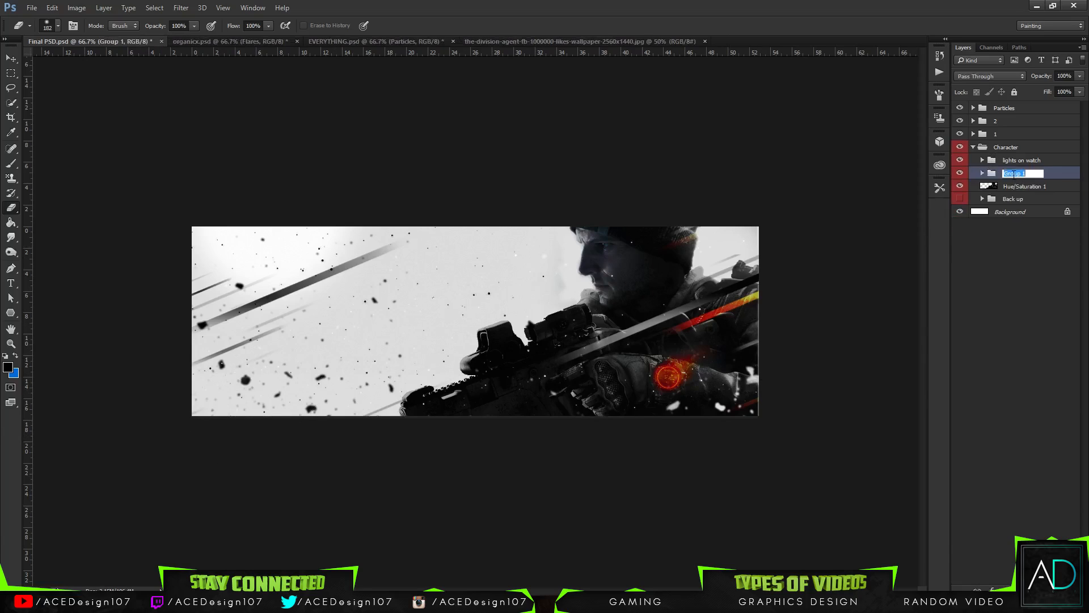
text(3)
key(Return)
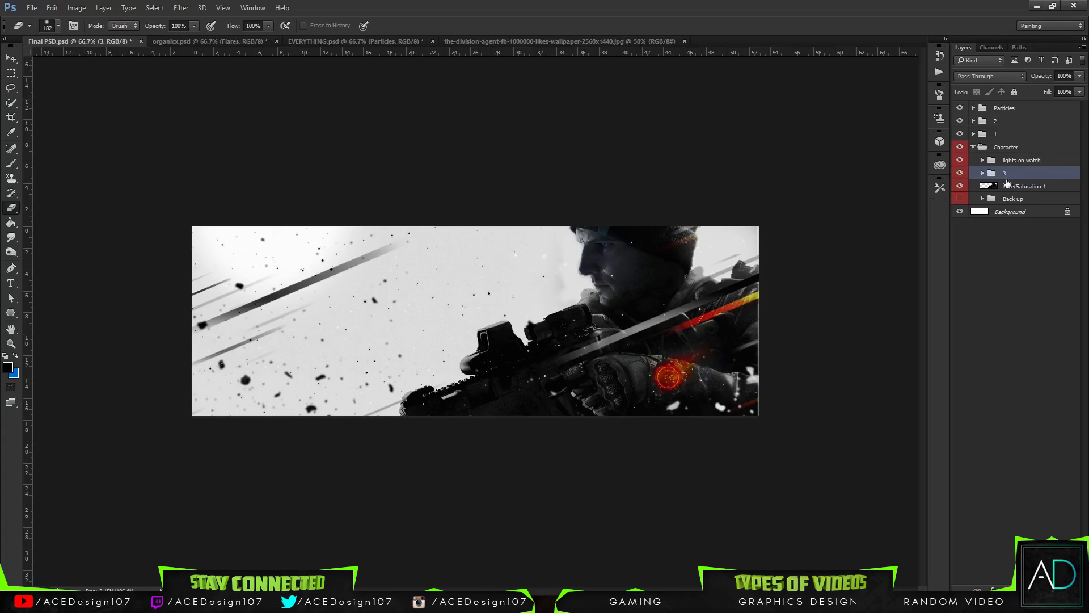
Color-label groups 3, 2 and 1 yellow.
right_click(1025, 180)
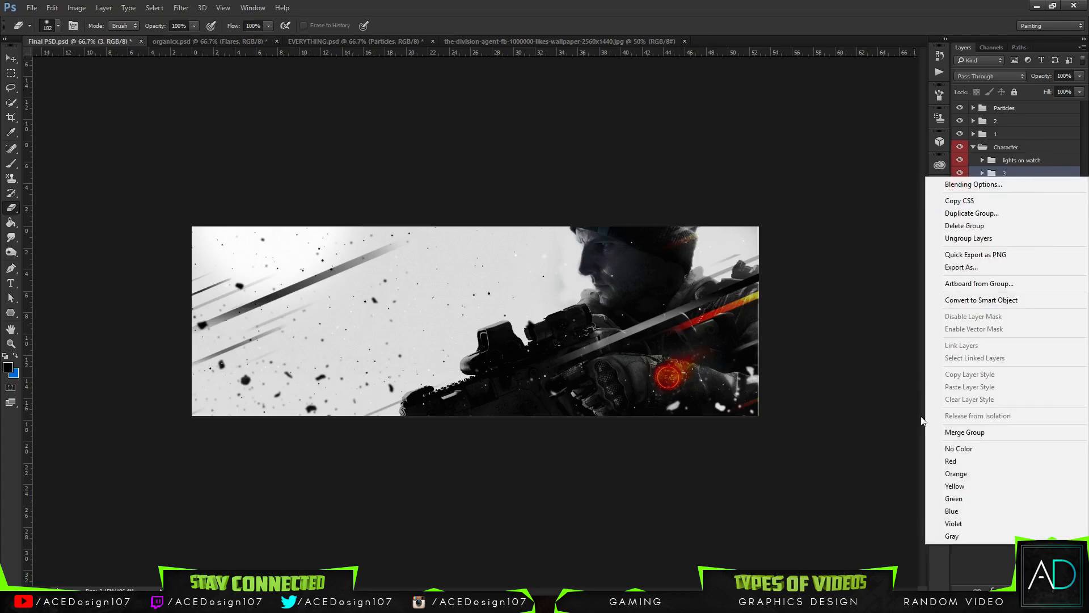
click(980, 487)
click(1006, 134)
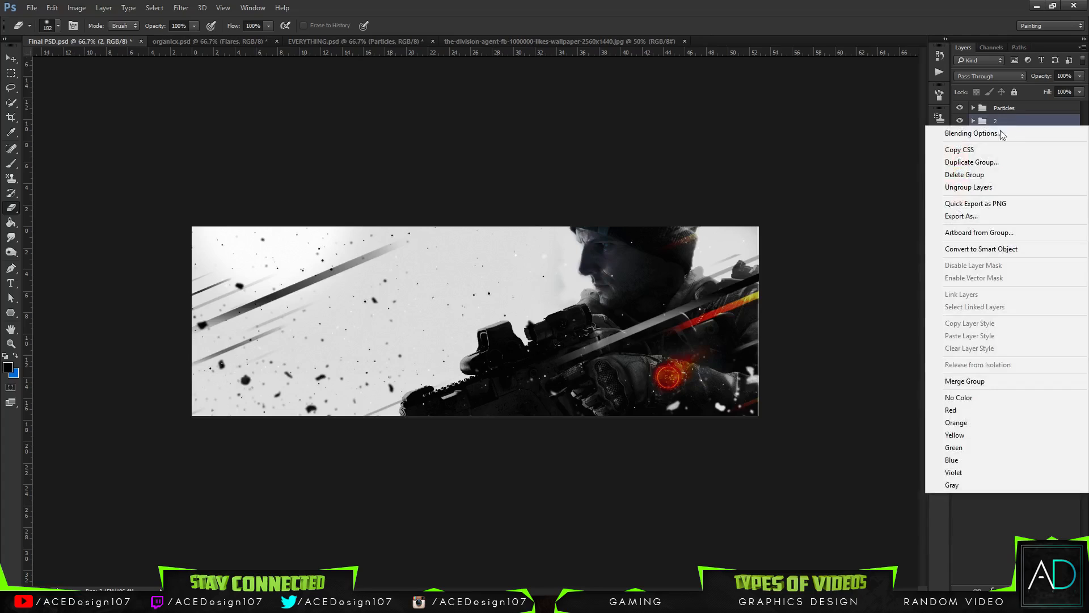
click(959, 436)
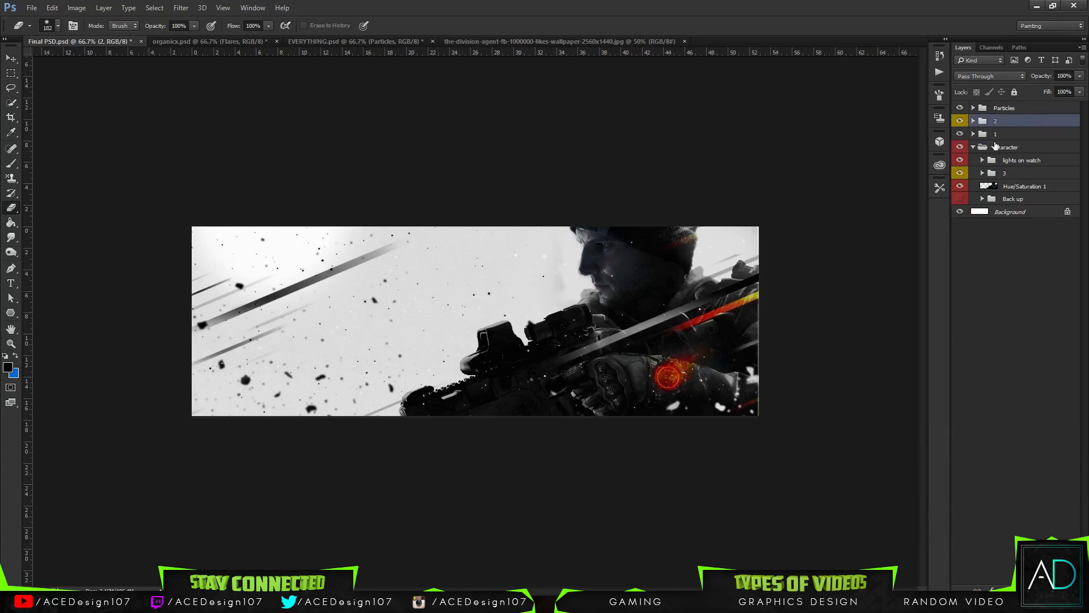
right_click(996, 134)
click(962, 443)
Add a new layer above group 2 and stamp a streak beside the soldier's cap with the streak brush at size 600.
key(ctrl+shift+alt+n)
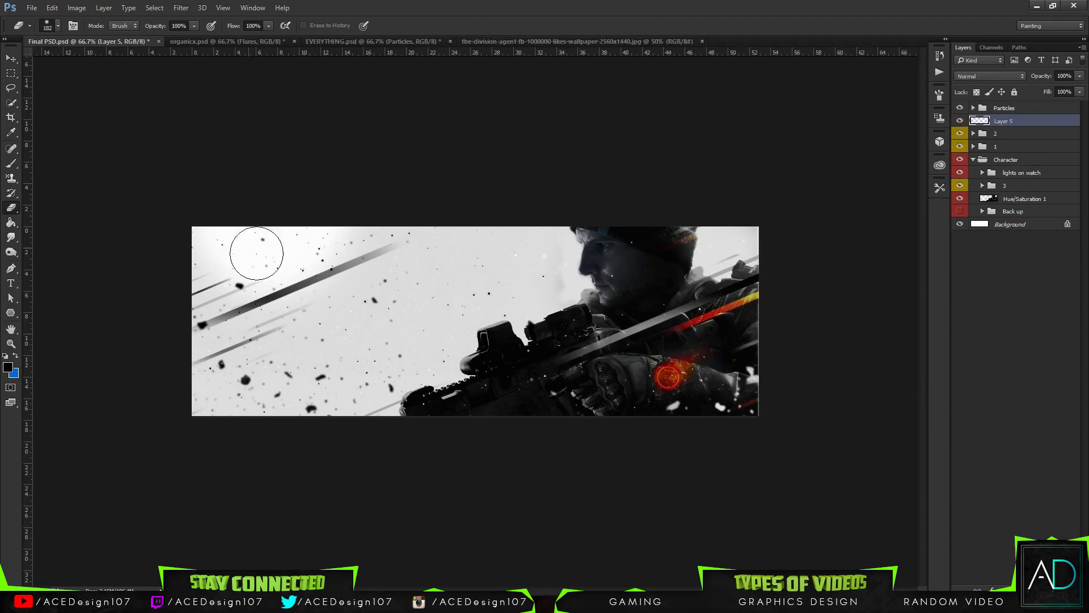
key(b)
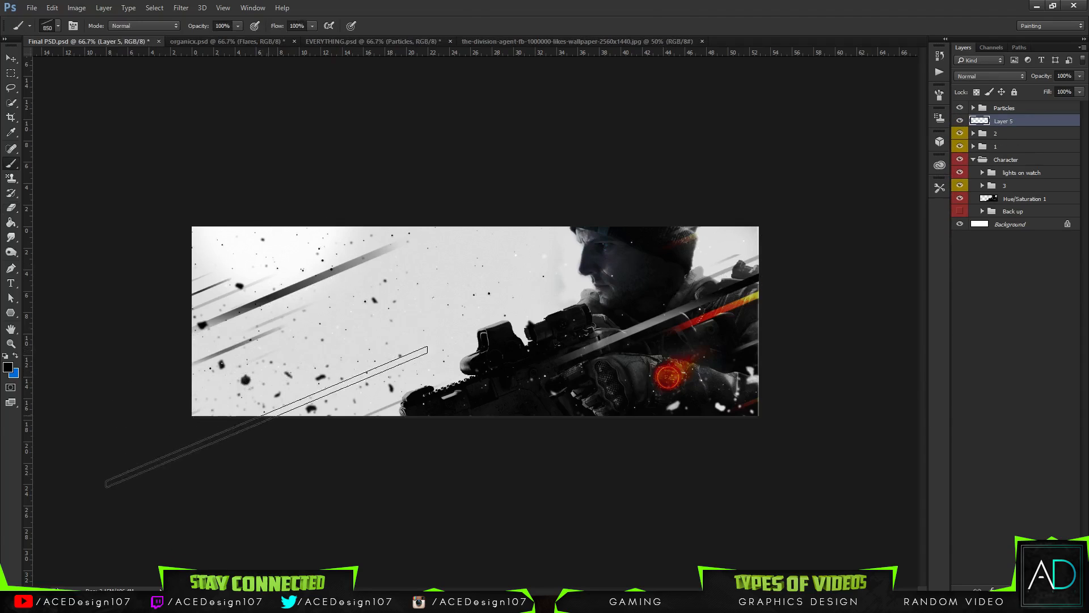
click(49, 26)
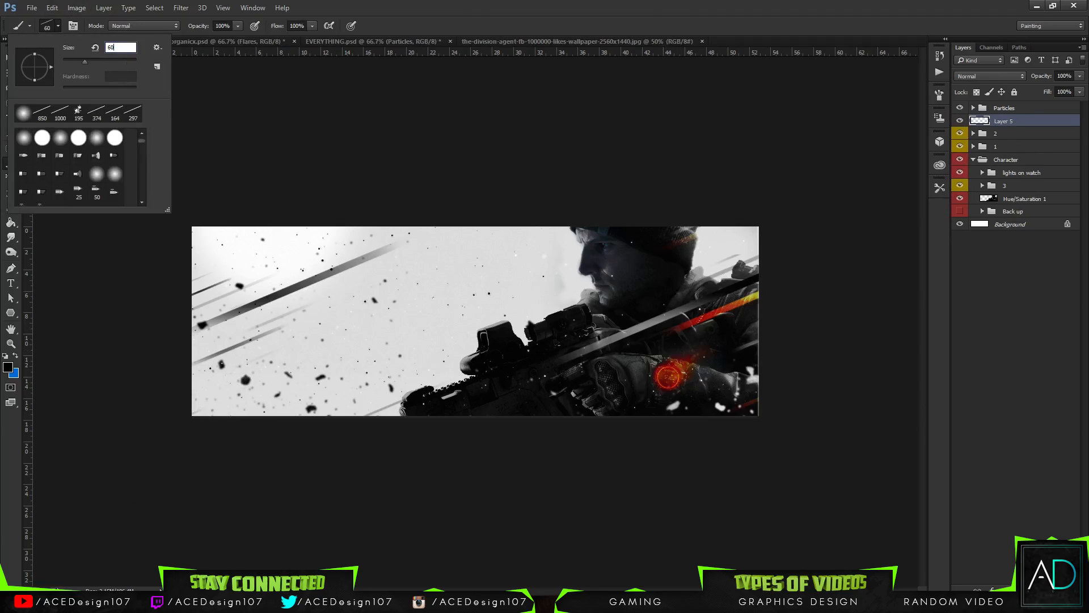
text(600)
key(Return)
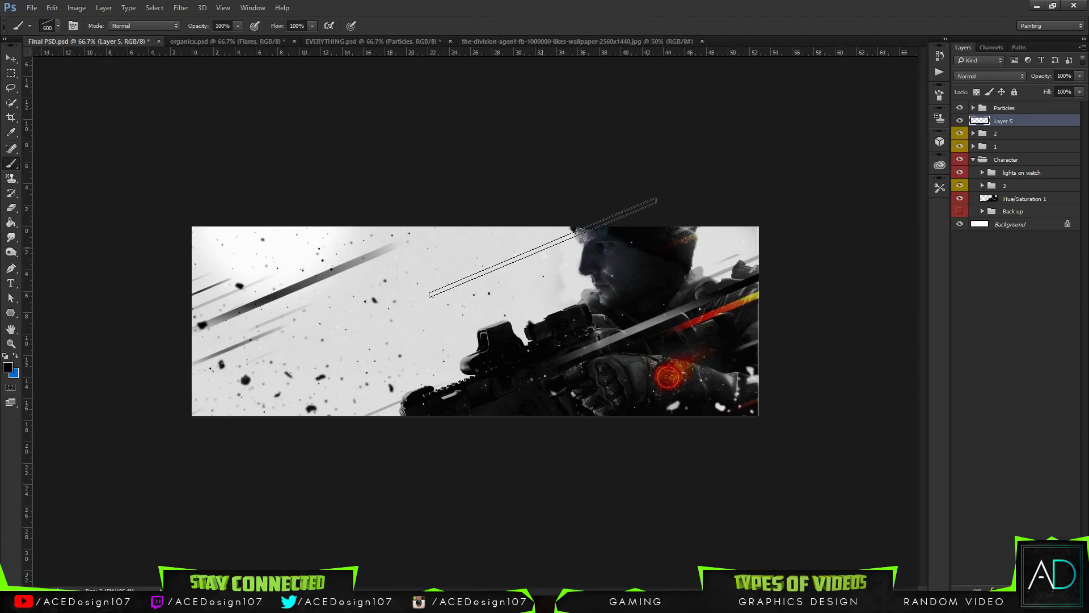
click(548, 244)
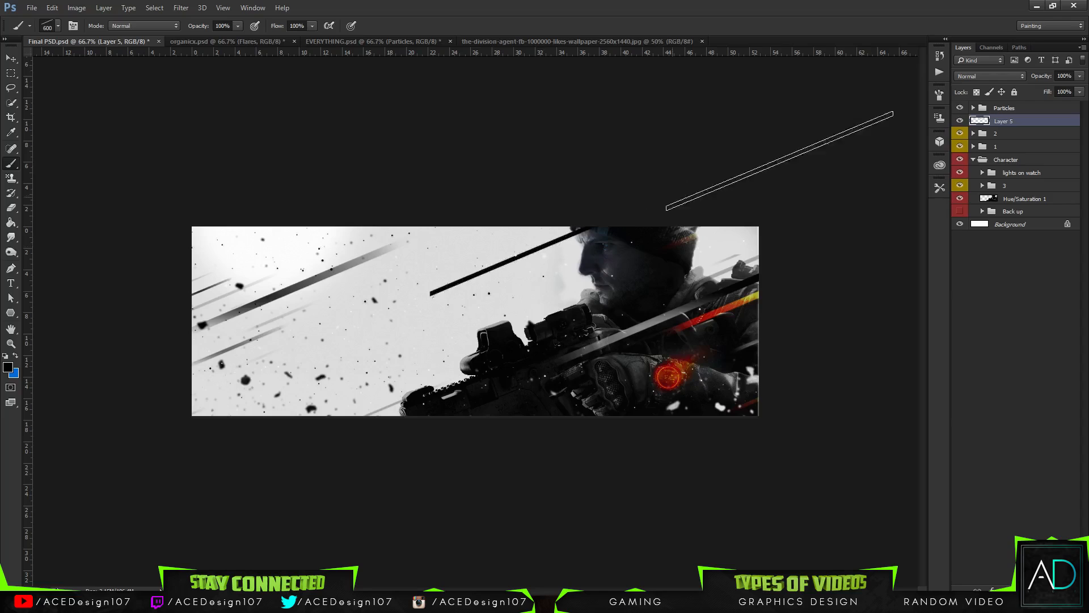
Apply an orange Color Overlay to Layer 5's streak.
right_click(1031, 124)
click(929, 85)
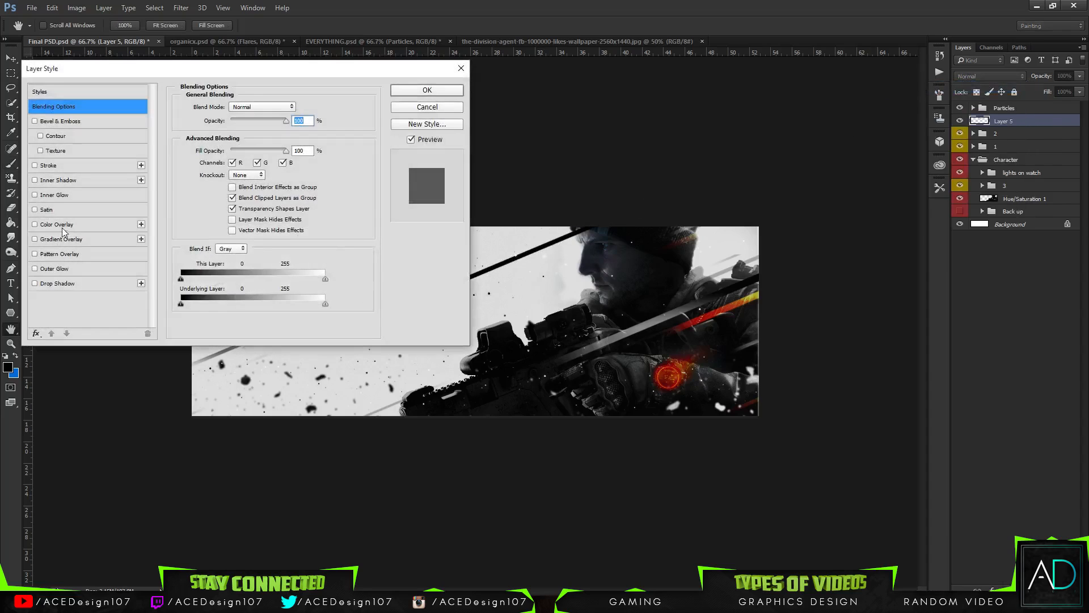
click(59, 226)
click(298, 106)
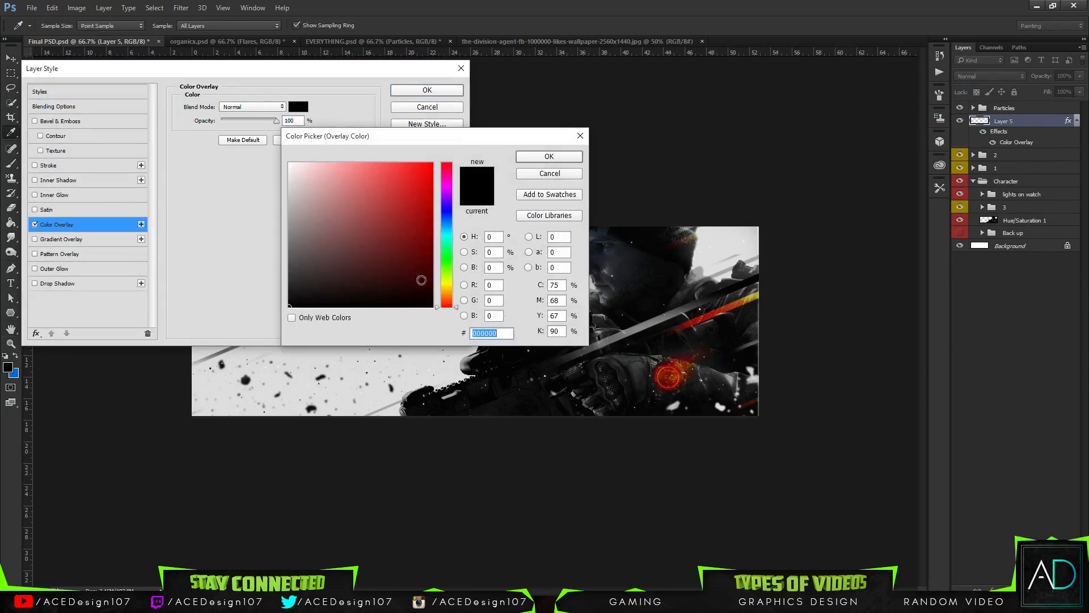
click(447, 299)
click(377, 216)
key(Return)
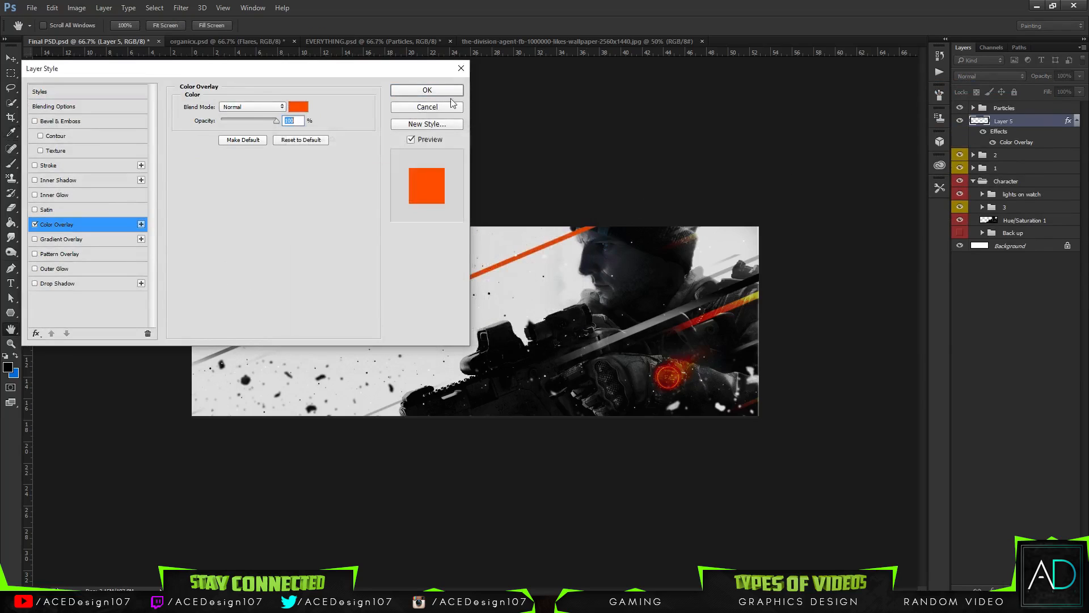
click(444, 94)
Soften the orange streak's lower-left end with the Eraser and move Layer 5 into the Character group below Hue/Saturation 1.
key(e)
drag(430, 295, 459, 282)
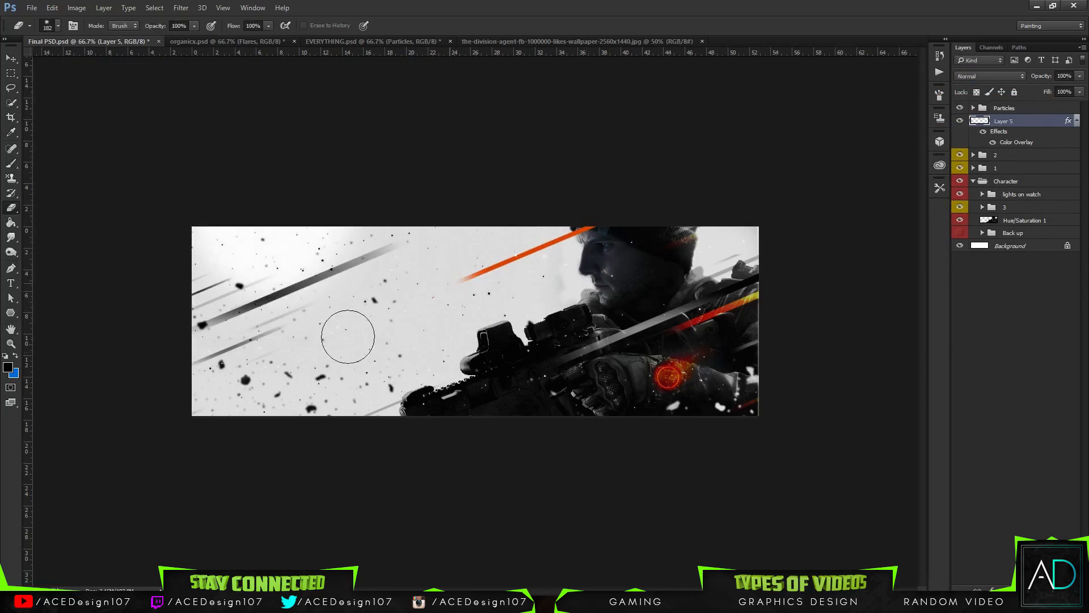
mouse_move(1030, 124)
mouse_down()
mouse_move(1017, 131)
mouse_move(1019, 227)
mouse_up()
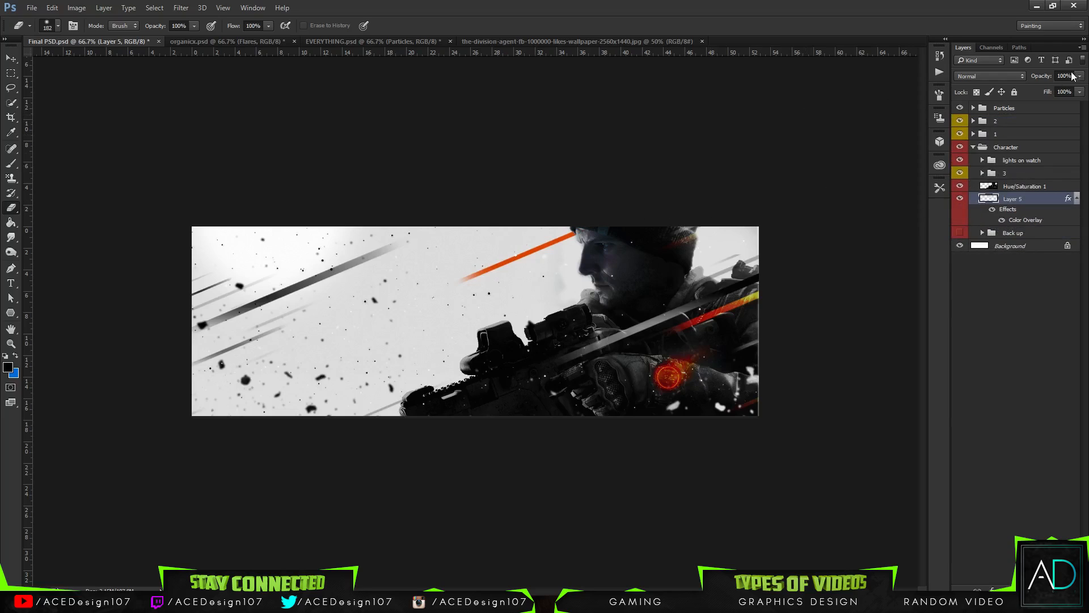
Try several blend modes on Layer 5, including Exclusion and Hard Light.
click(988, 76)
click(975, 165)
click(1005, 76)
click(990, 209)
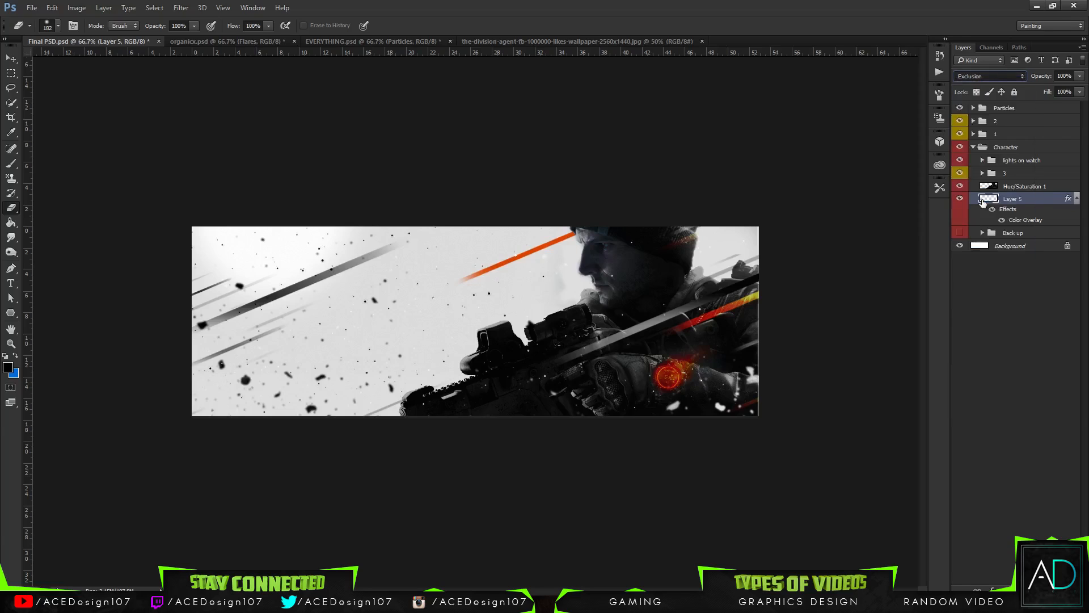
Rasterize Layer 5's layer style and try other blend modes on it, including Lighten and Multiply.
right_click(1043, 202)
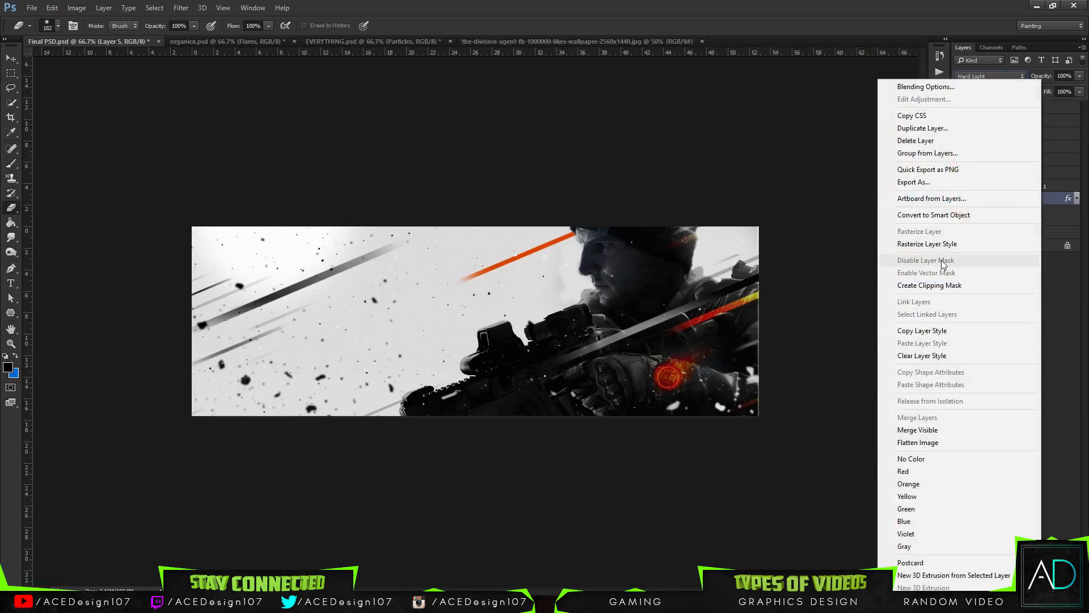
click(927, 244)
click(990, 76)
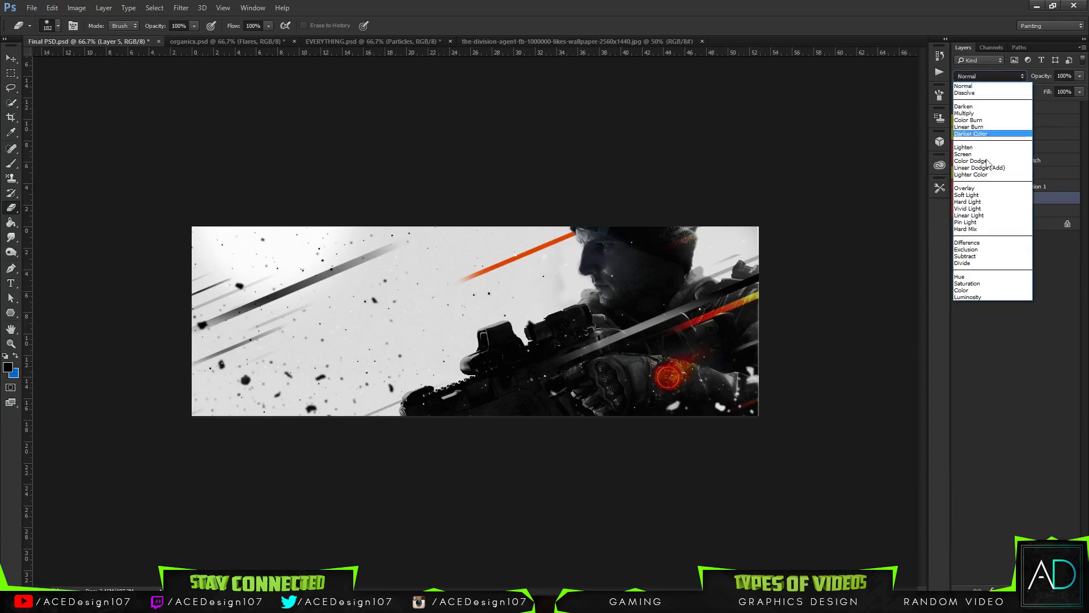
click(977, 199)
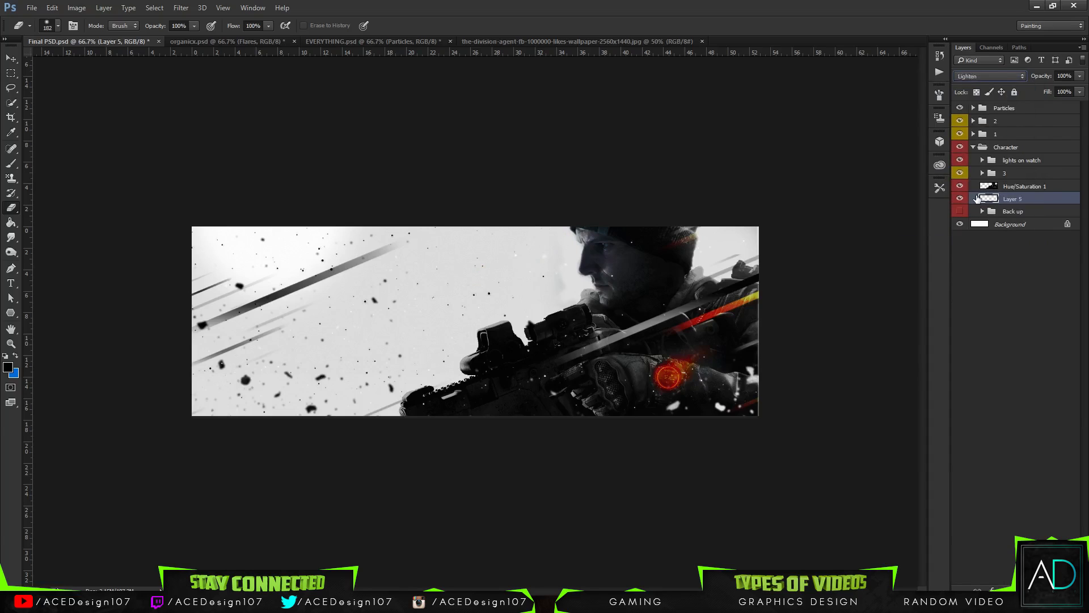
key(Up)
key(Up)
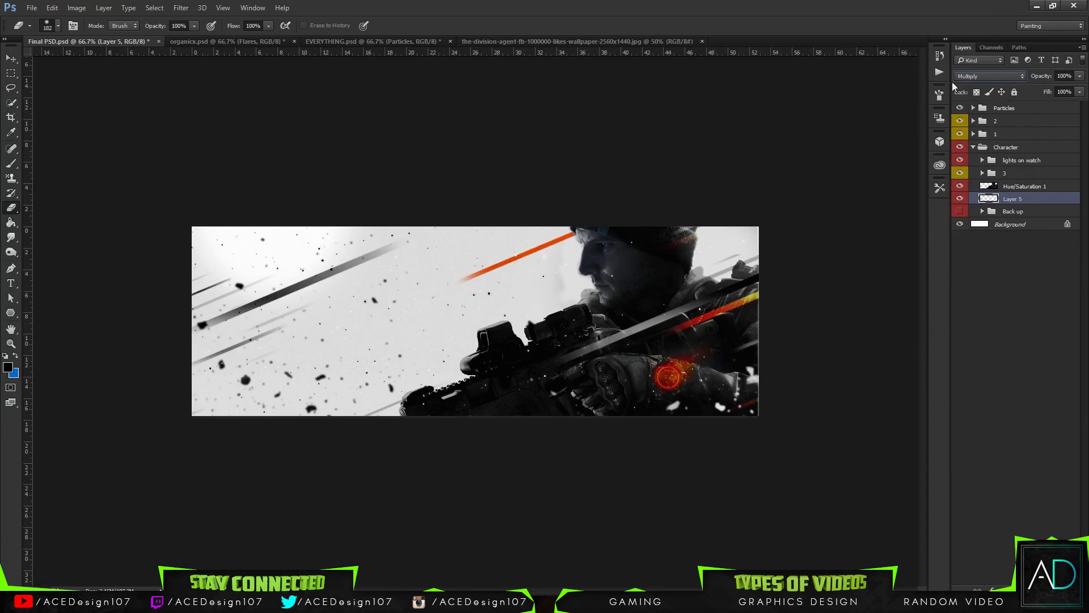
Set Layer 5's blend mode to Normal and its opacity to 85%.
click(990, 76)
click(1000, 78)
mouse_move(1083, 81)
mouse_down()
mouse_move(1043, 90)
mouse_move(1074, 94)
mouse_up()
mouse_move(482, 286)
mouse_down()
mouse_move(431, 306)
mouse_move(468, 294)
mouse_move(488, 275)
mouse_up()
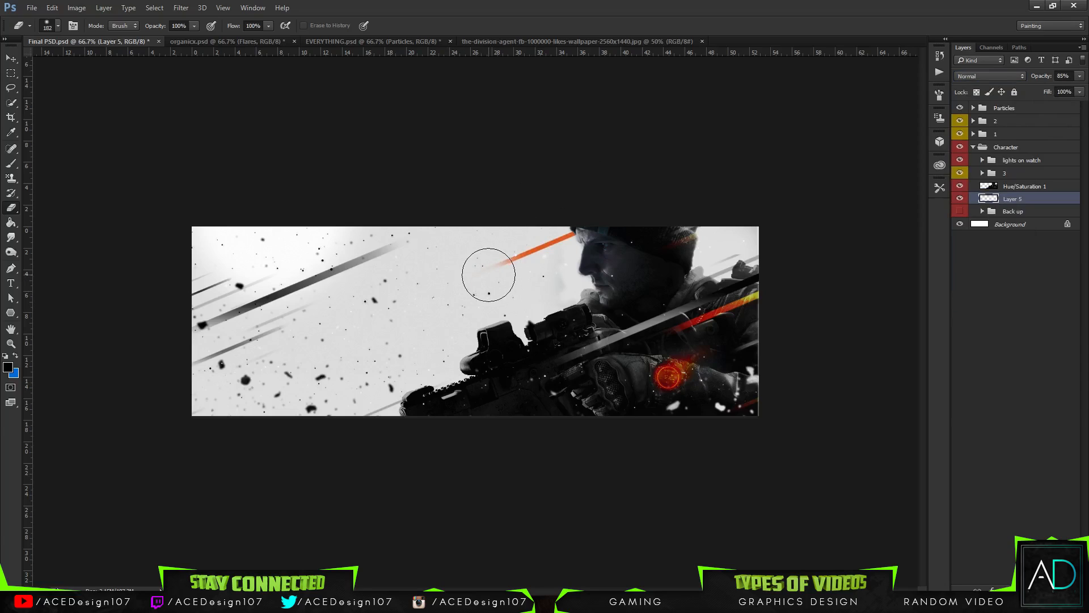
click(57, 27)
click(513, 263)
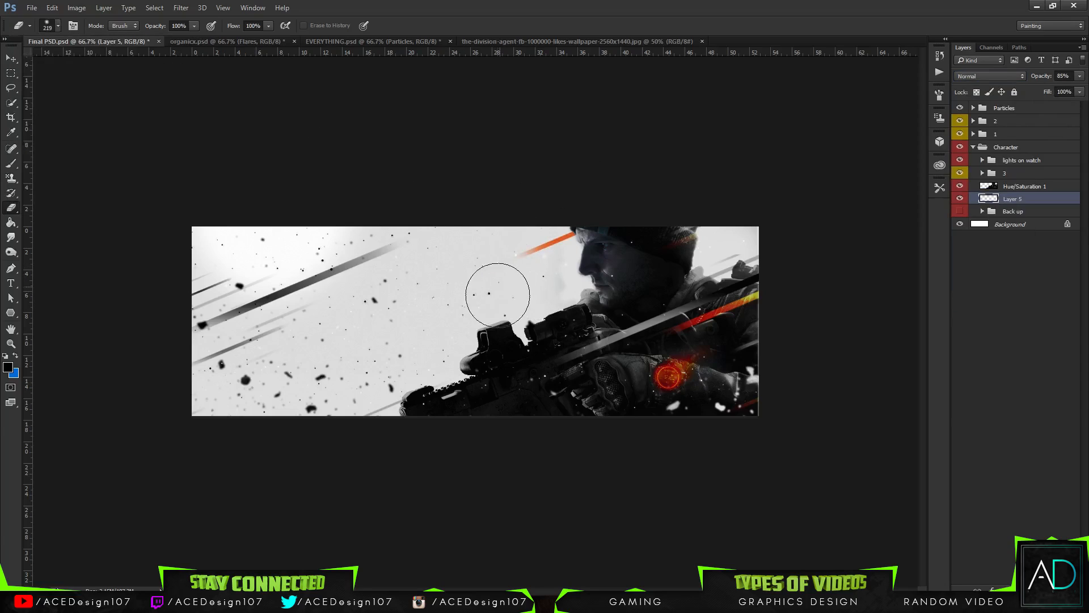
key(ctrl+z)
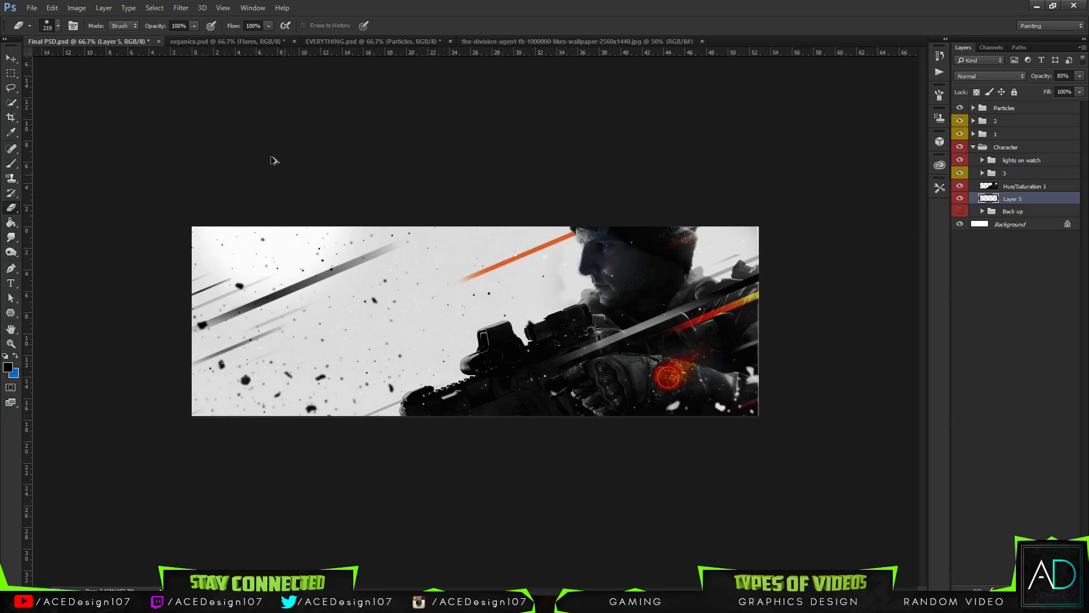
Fade the orange streak on Layer 5 with a 1163 px Eraser, and merge a duplicate of the layer into it.
click(57, 27)
drag(128, 61, 129, 63)
key(Return)
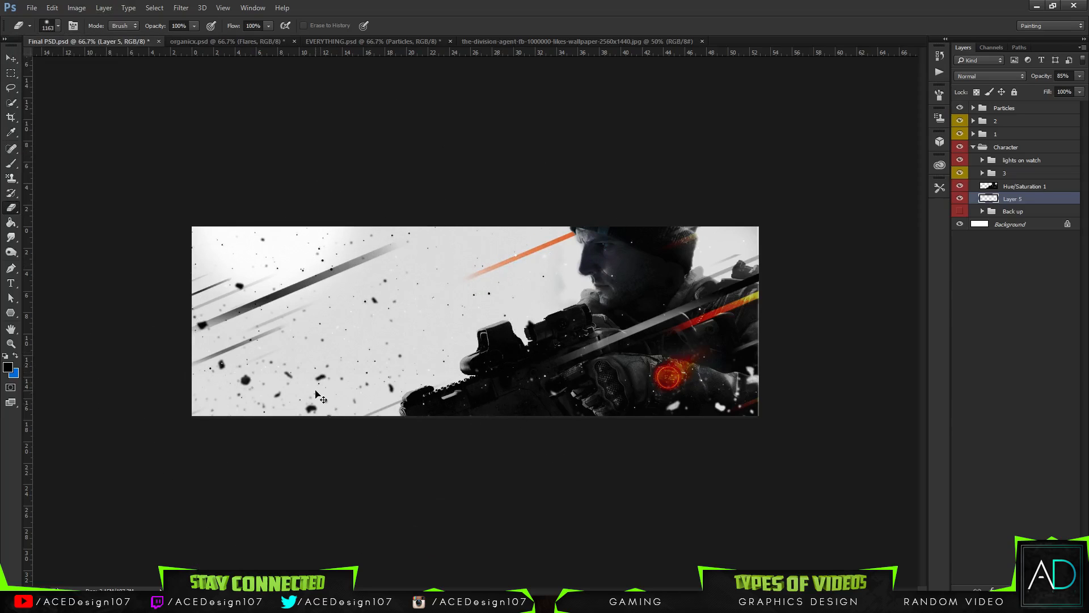
key(ctrl+j)
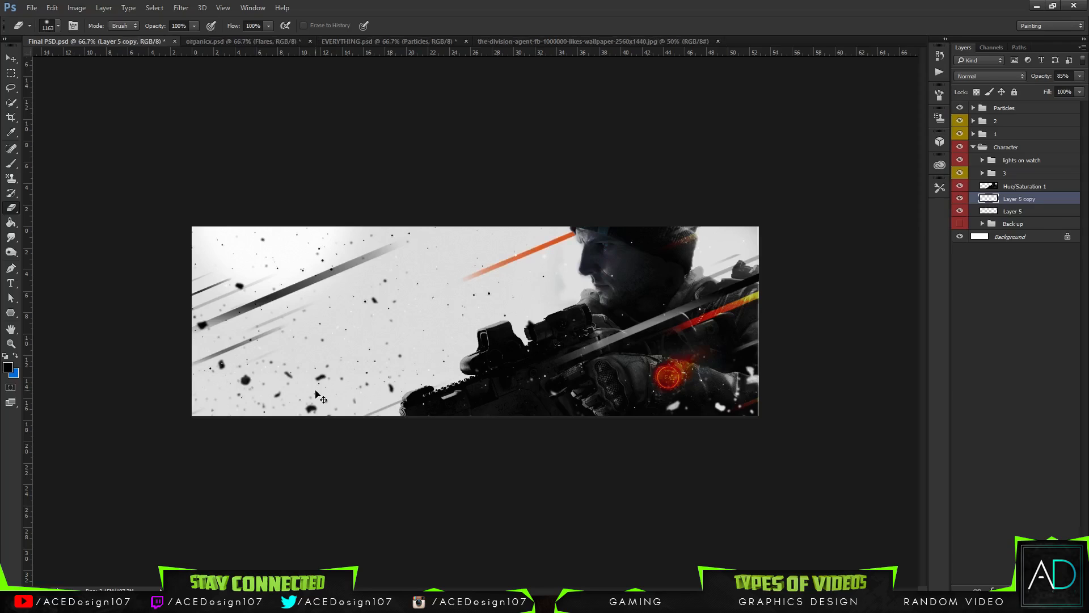
key(ctrl+e)
Duplicate Layer 5 and move the copied orange streak to the banner's lower-left corner.
key(ctrl+j)
key(ctrl+t)
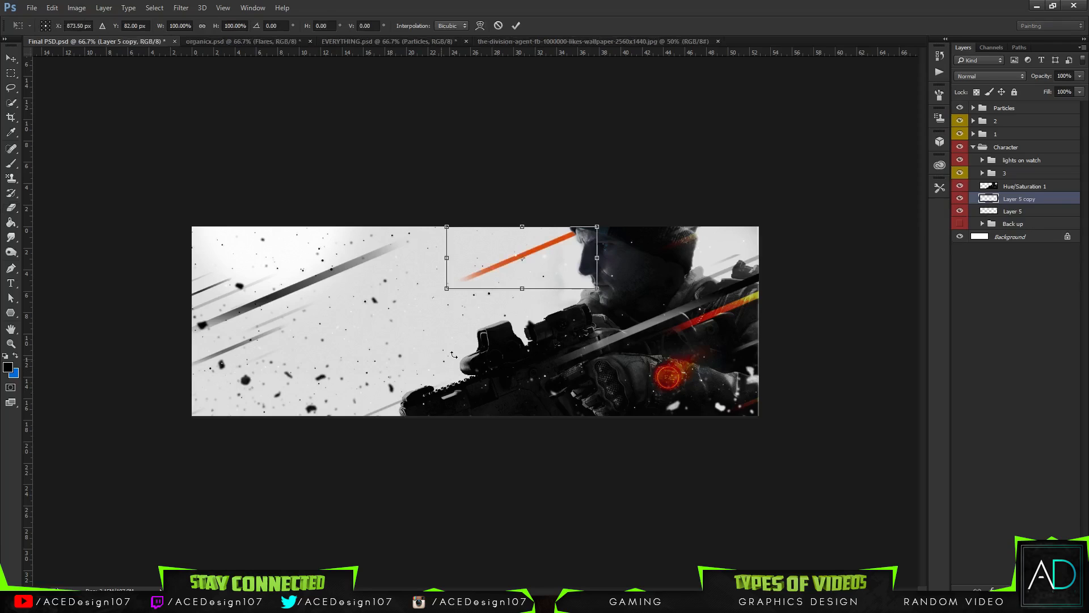
mouse_move(565, 258)
mouse_down()
mouse_move(227, 373)
mouse_move(321, 377)
mouse_move(260, 399)
mouse_up()
key(Return)
key(e)
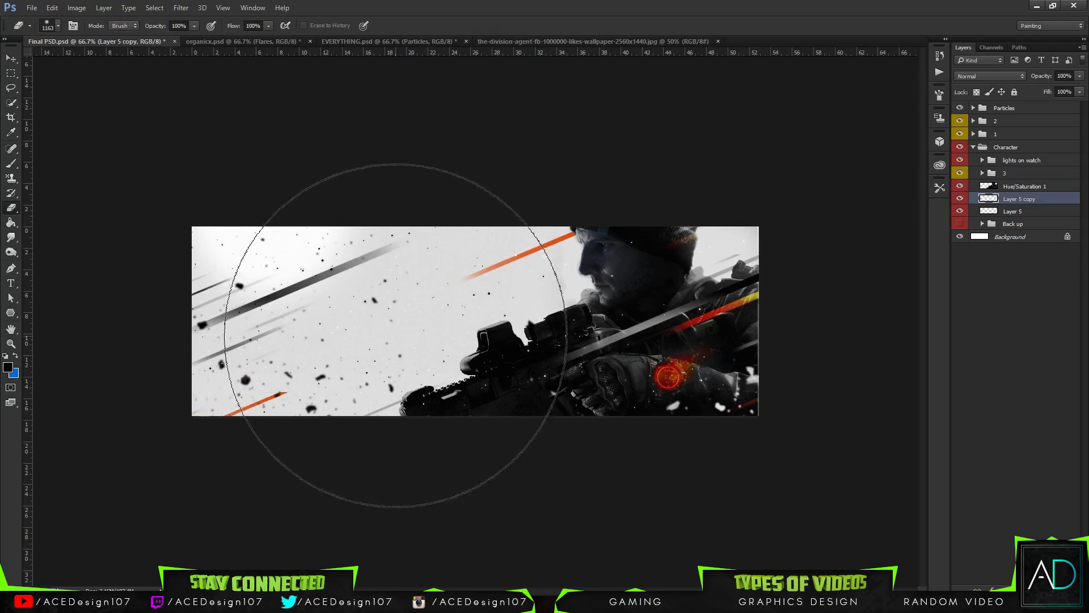
click(59, 26)
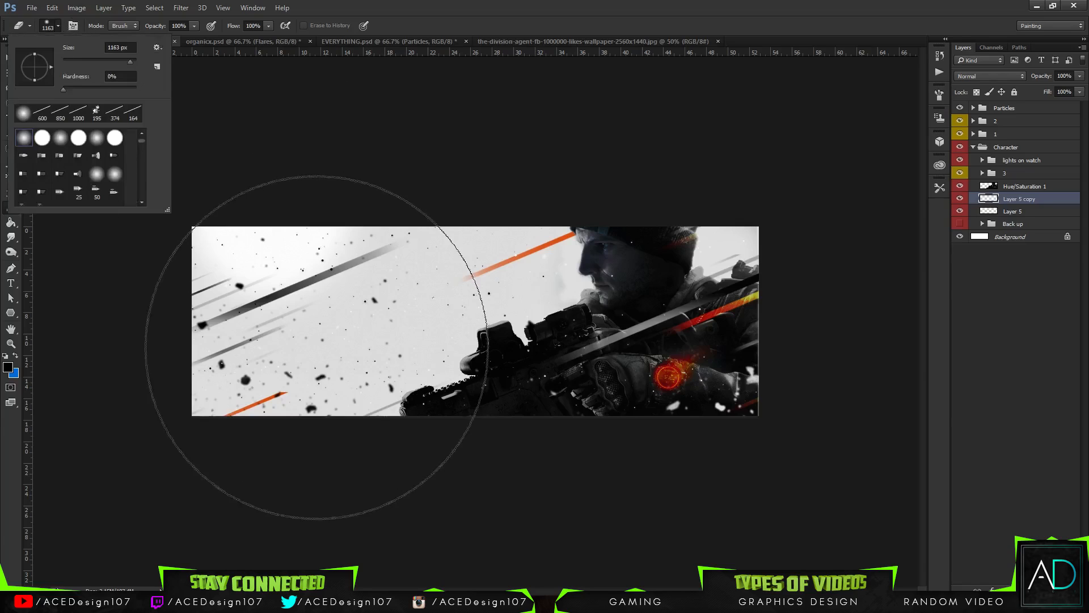
click(321, 347)
key(ctrl+z)
key(ctrl+z)
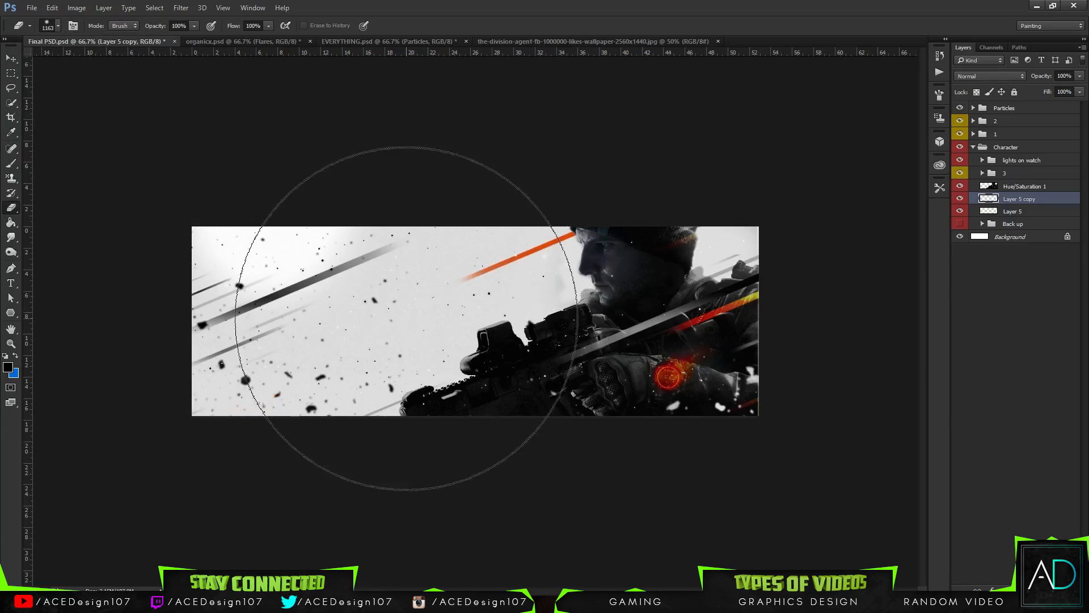
key(ctrl+z)
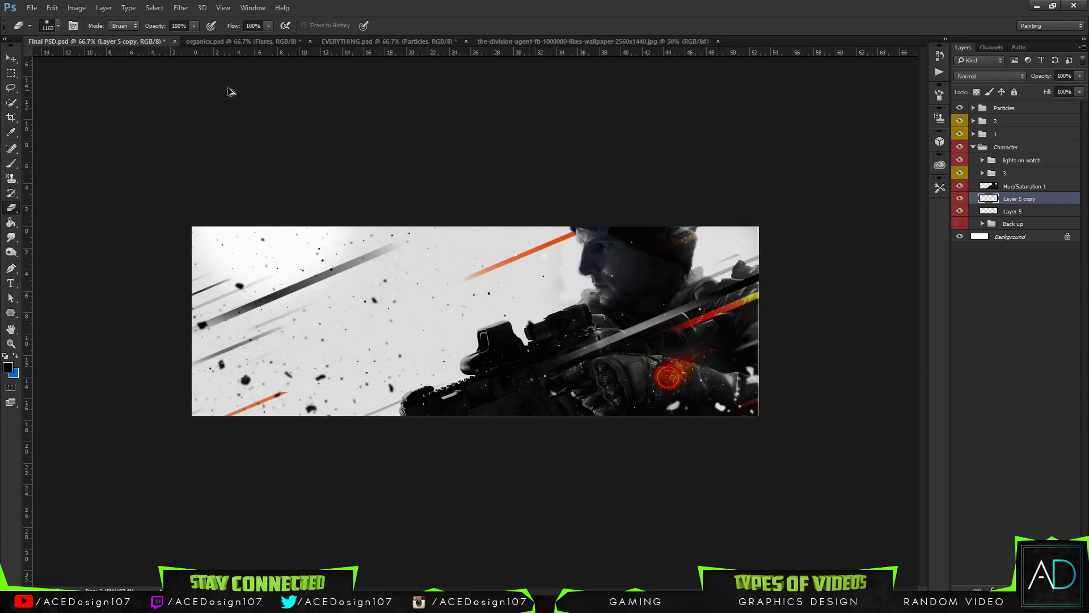
Soften the lower-left streak's upper end with a 164 px Eraser, and place a duplicate at the banner's left edge between the grey streaks.
click(58, 27)
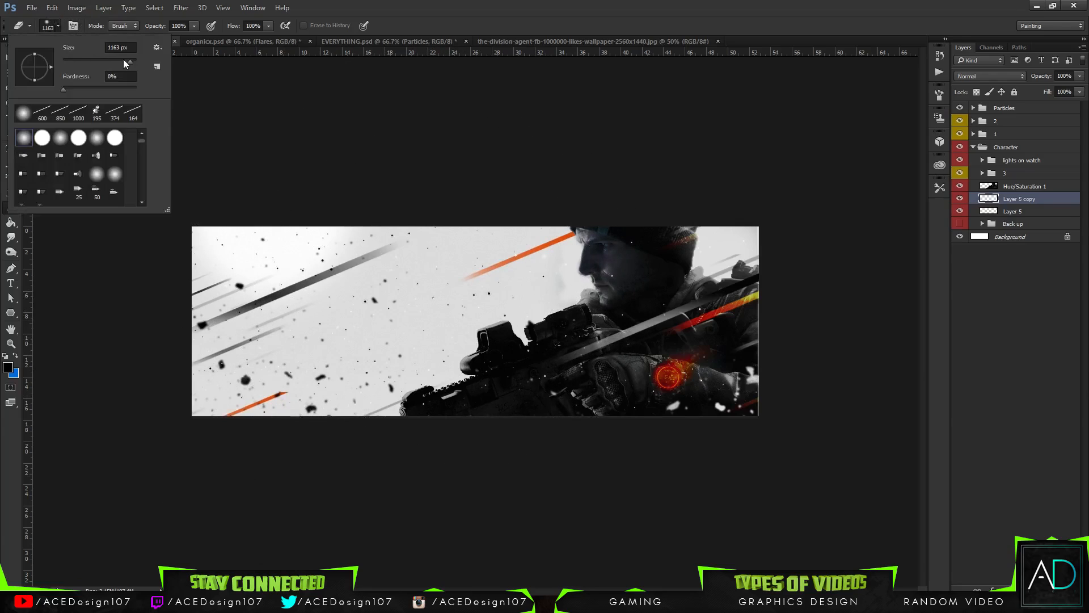
click(290, 368)
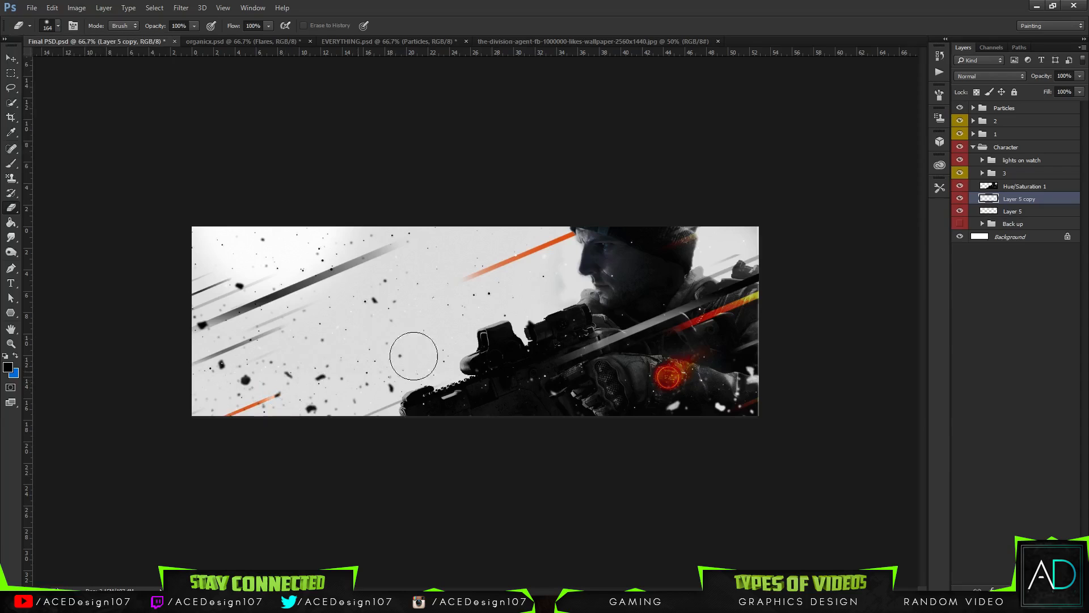
key(ctrl+j)
key(ctrl+t)
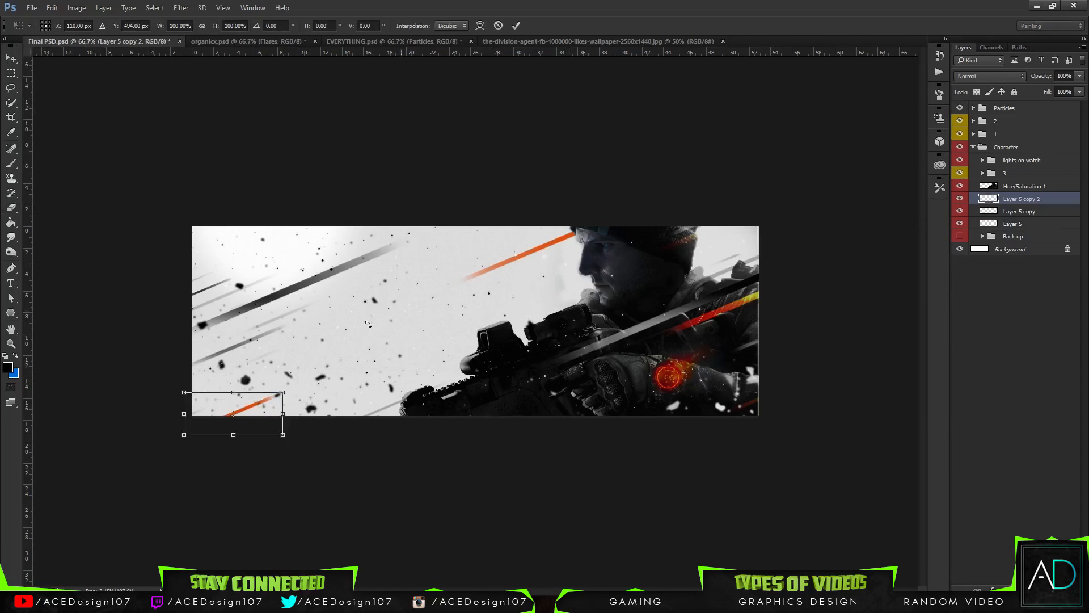
mouse_move(272, 417)
mouse_down()
mouse_move(258, 320)
mouse_move(229, 337)
mouse_up()
key(Return)
key(e)
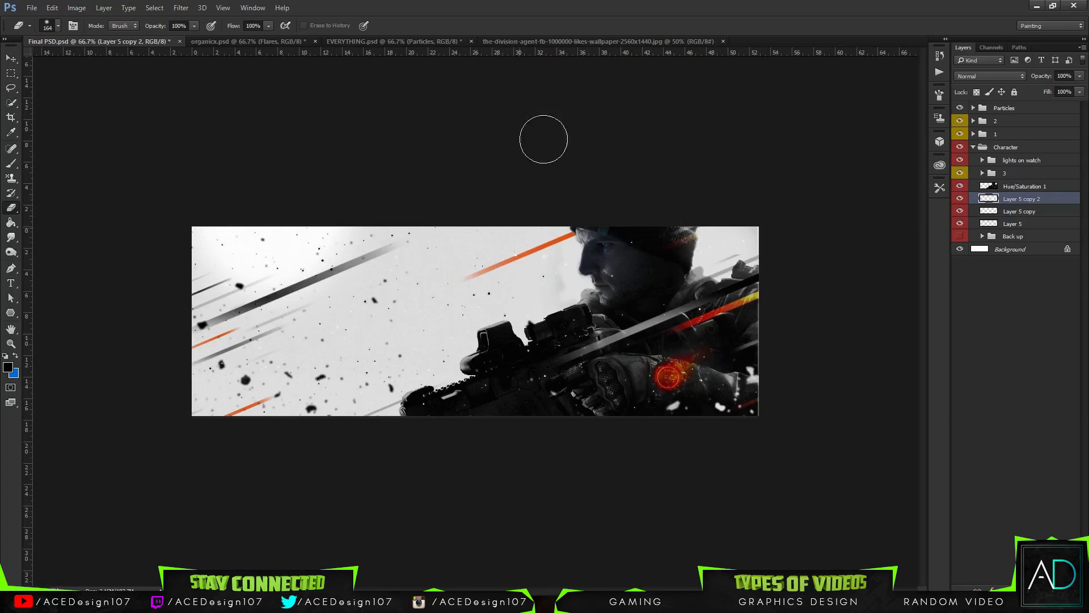
key(v)
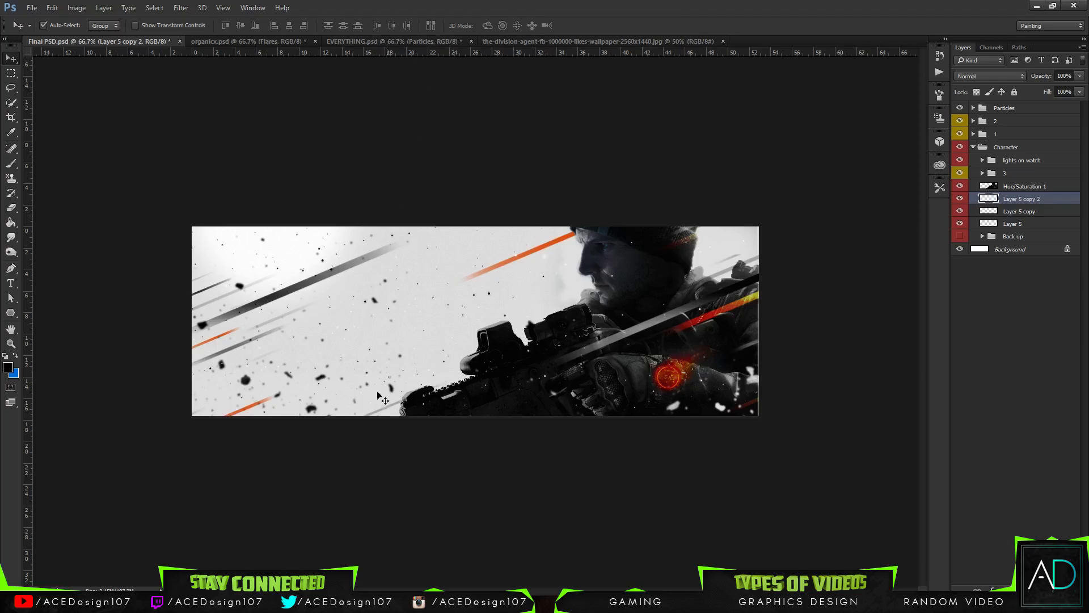
Switch to a new Google Chrome window and open dafont.com.
right_click(159, 601)
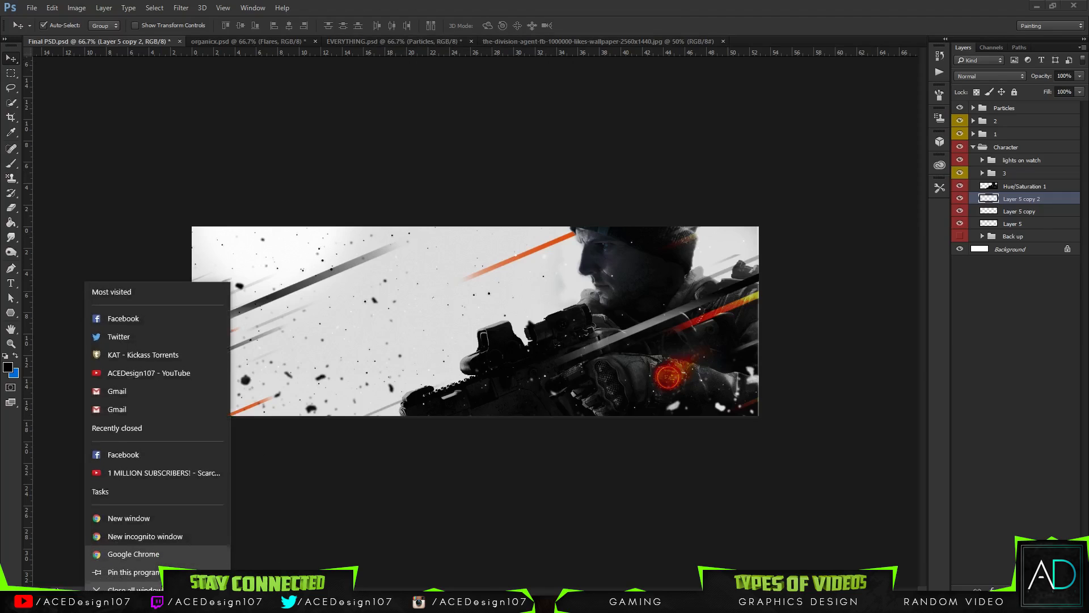
click(138, 552)
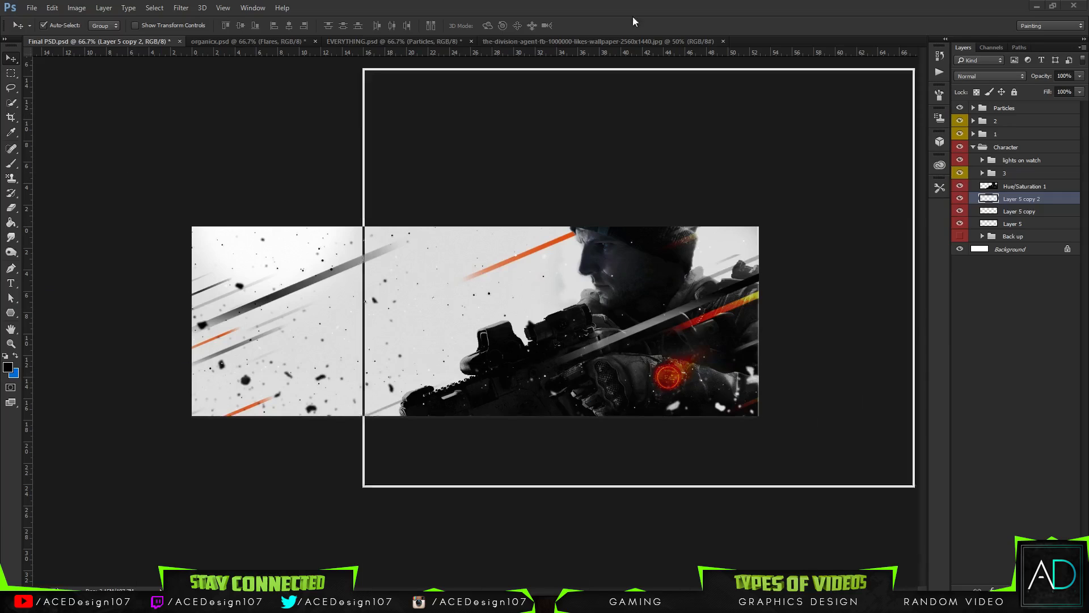
scroll(341, 249, down, 2)
scroll(287, 348, up, 2)
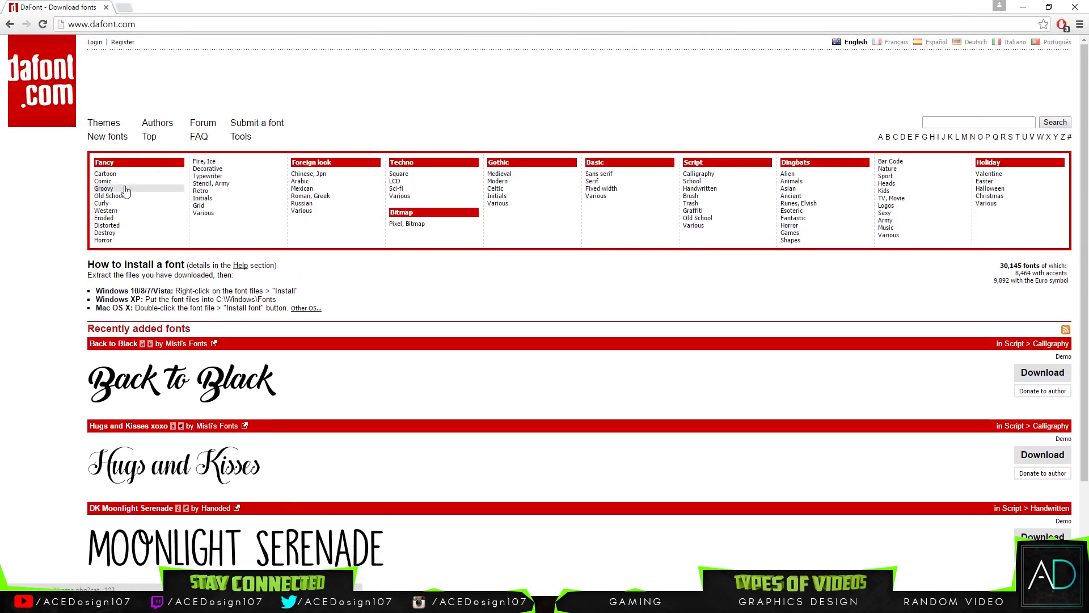
Look through the Fancy > Destroy fonts and open the category's second page.
click(113, 234)
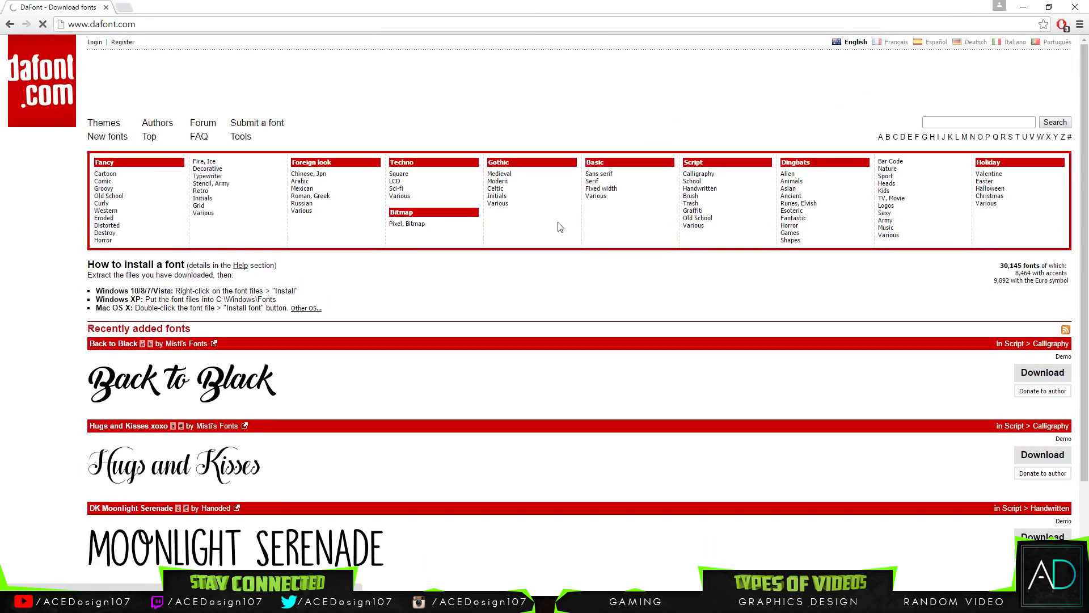
scroll(248, 341, down, 5)
scroll(274, 326, down, 13)
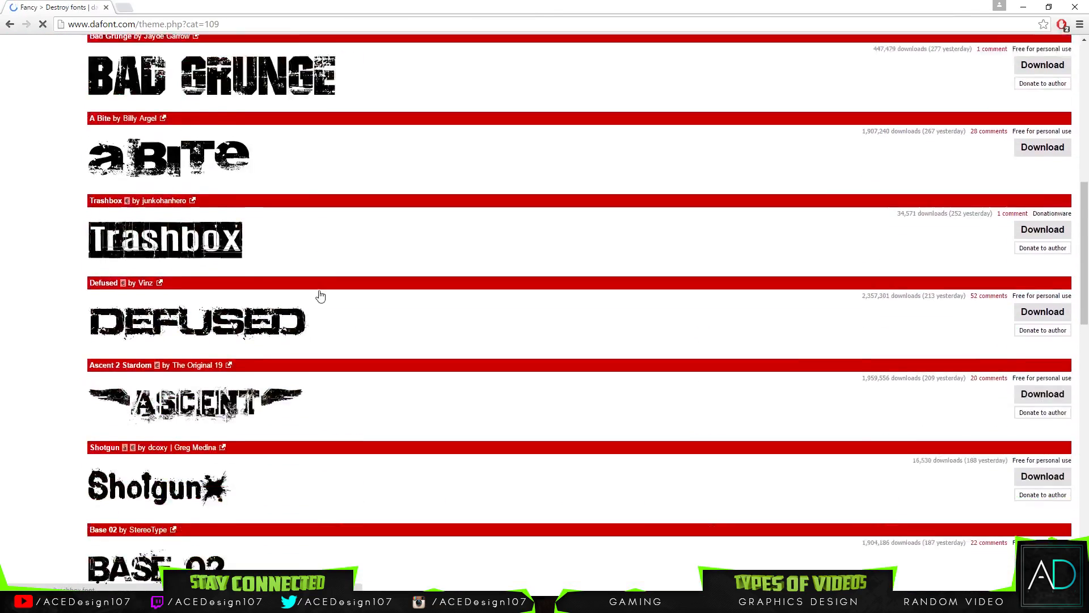
scroll(332, 290, down, 9)
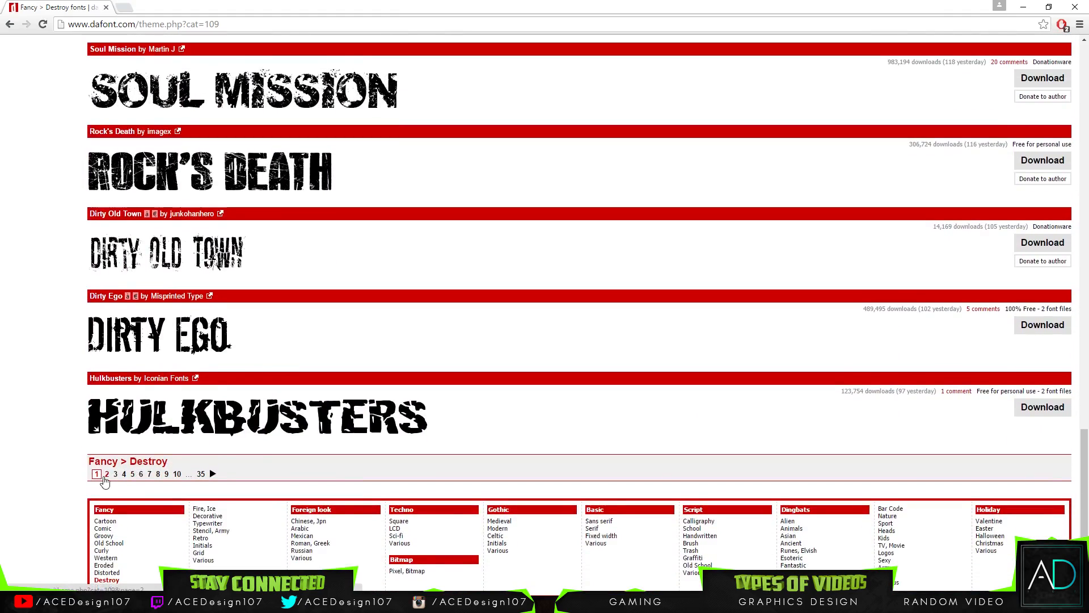
click(111, 471)
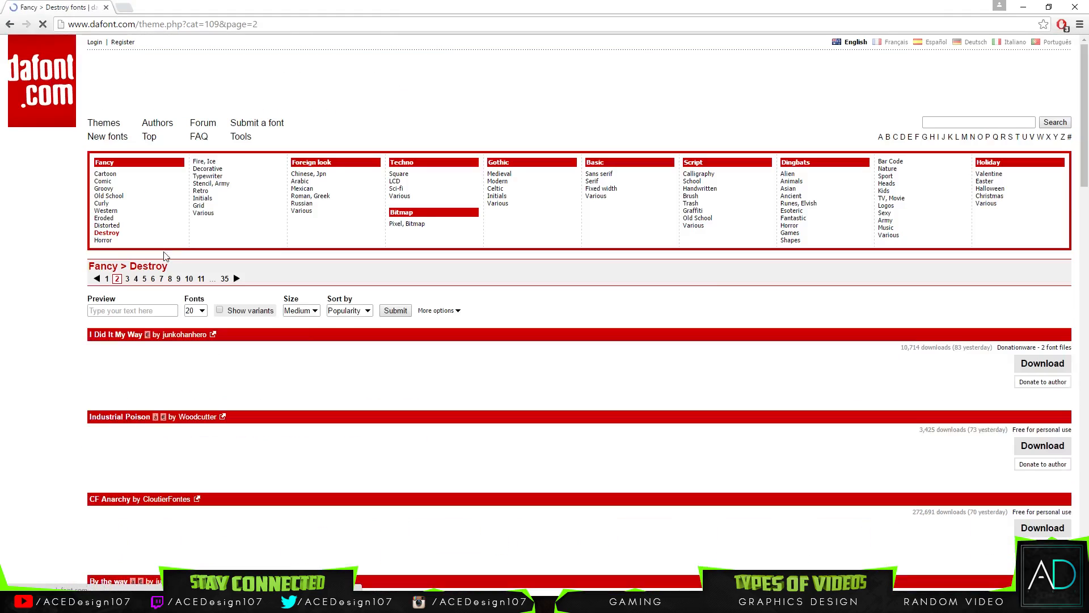
Browse the Fancy > Old School fonts and download Legend M54.
click(109, 195)
scroll(412, 353, down, 1)
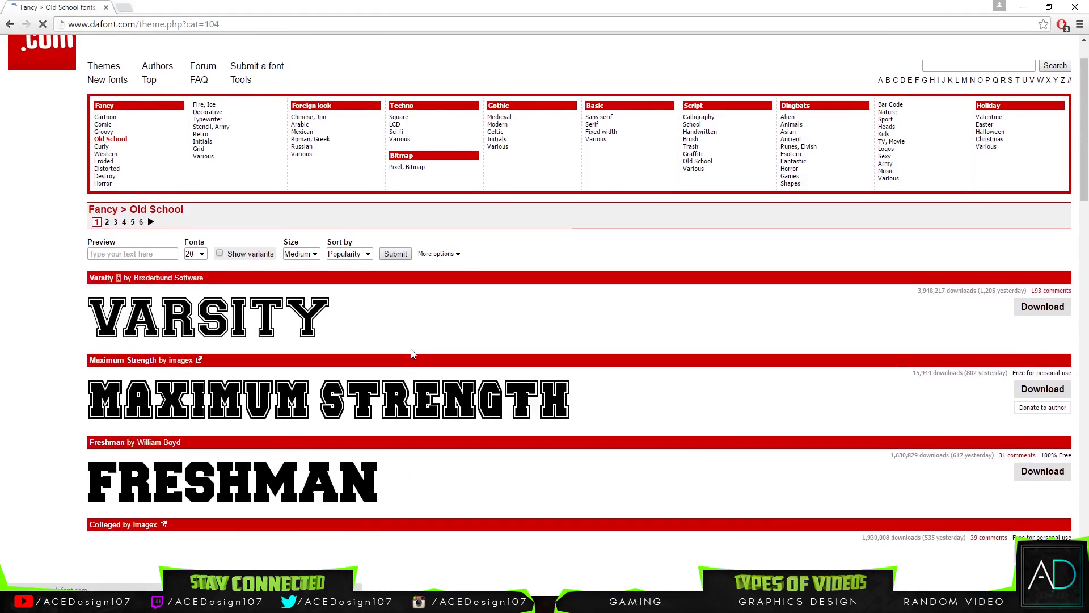
scroll(411, 354, down, 4)
scroll(403, 352, down, 7)
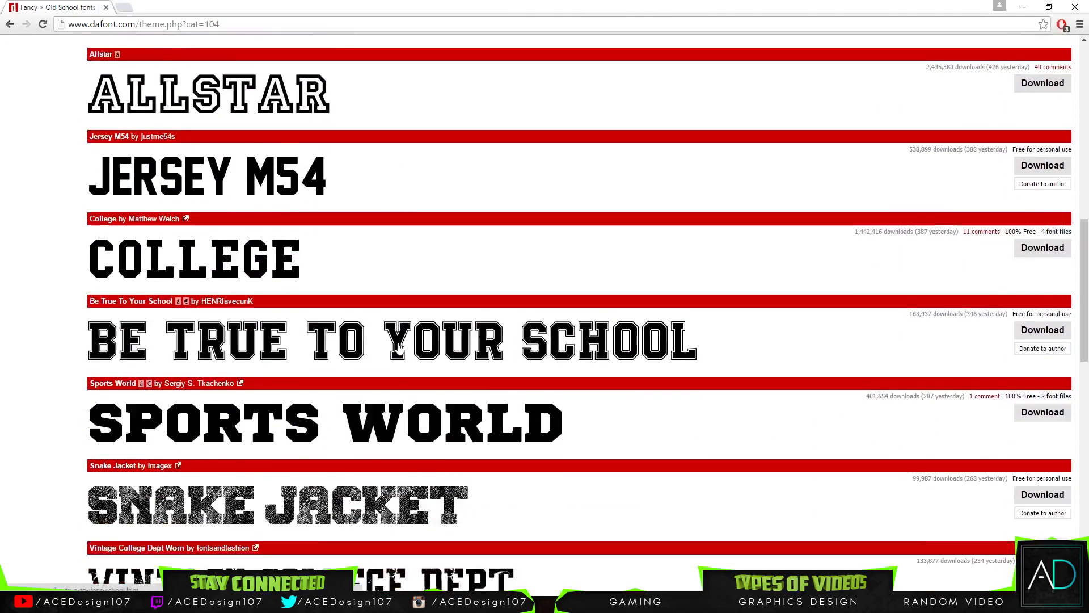
scroll(400, 350, down, 5)
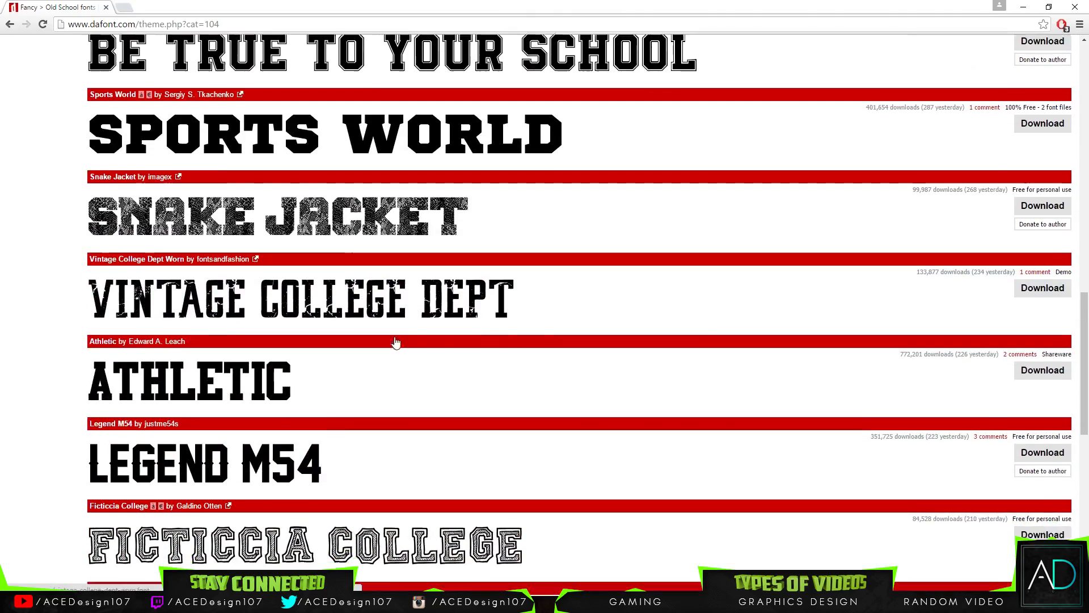
scroll(396, 342, down, 3)
click(1046, 298)
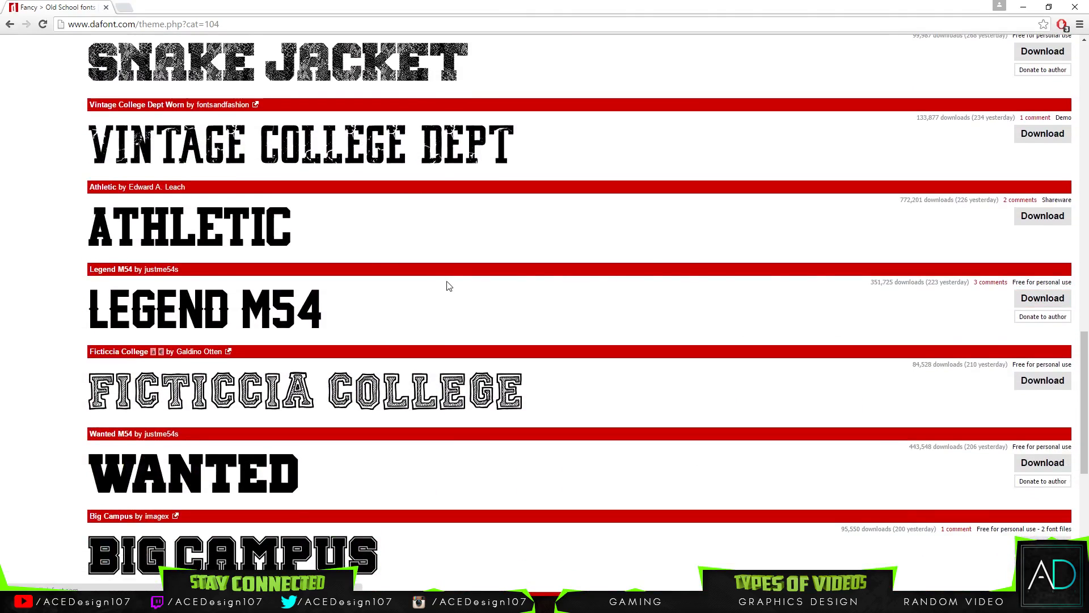
Download the Superstar M54 font from the Old School list and install it.
scroll(409, 309, down, 3)
scroll(401, 322, down, 3)
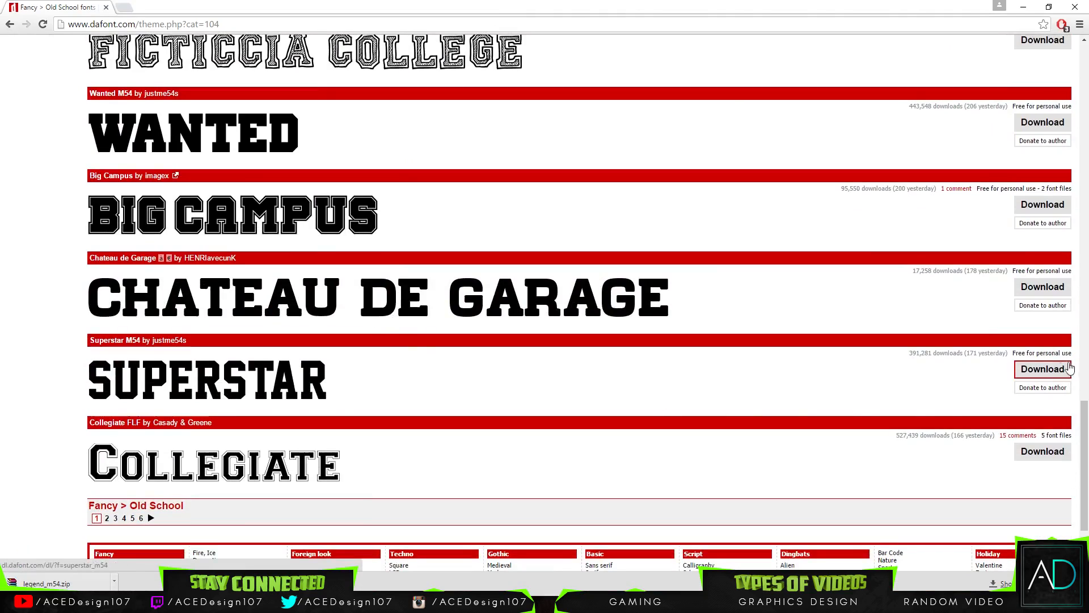
click(1042, 368)
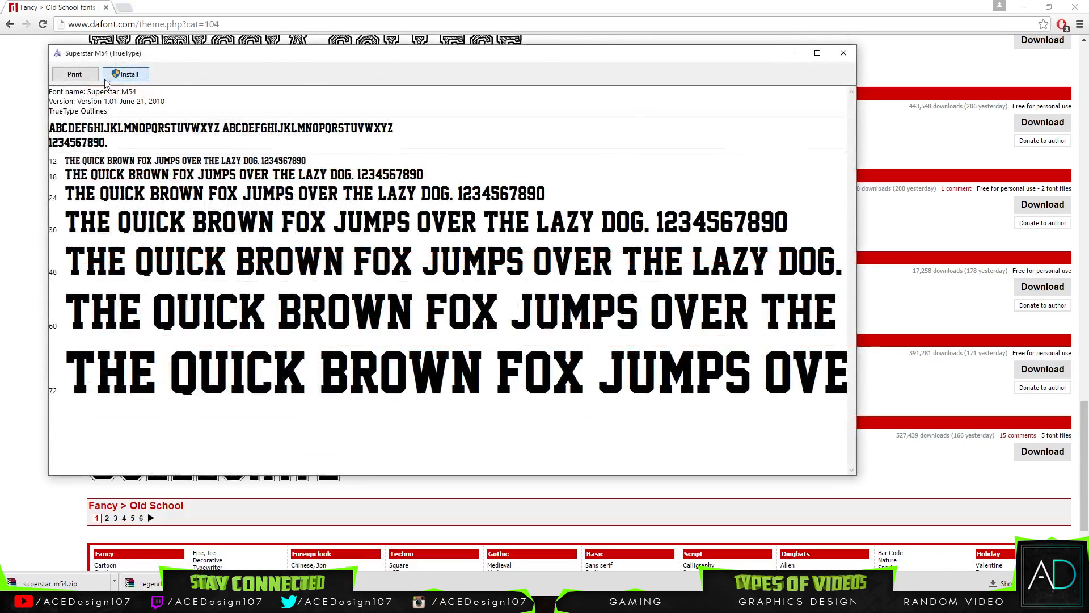
click(108, 78)
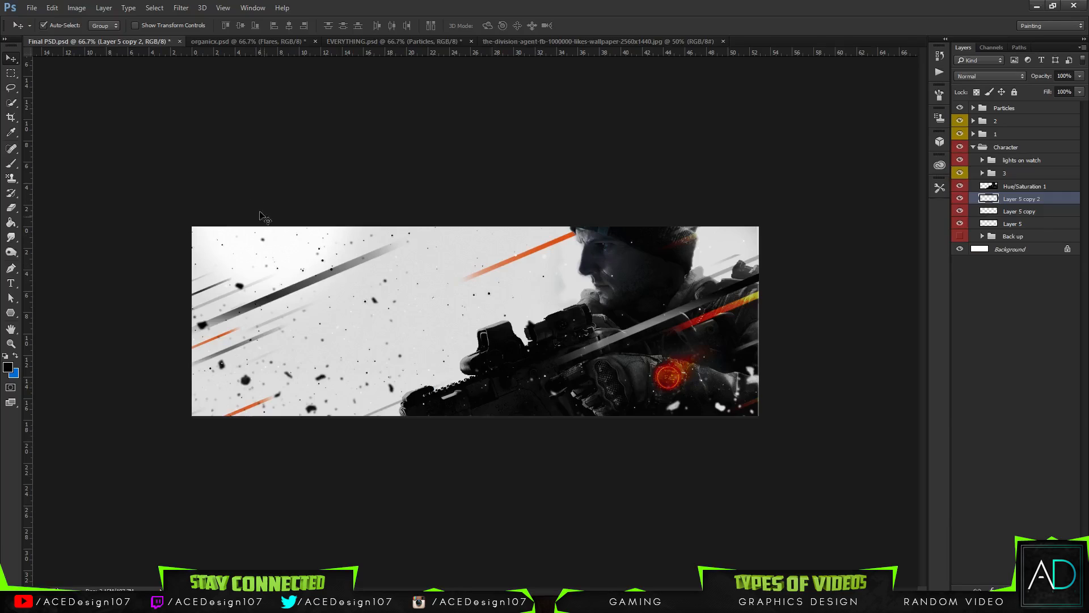
Set up the Type tool with the Superstar M54 Regular font and near-black text colour 040202.
key(t)
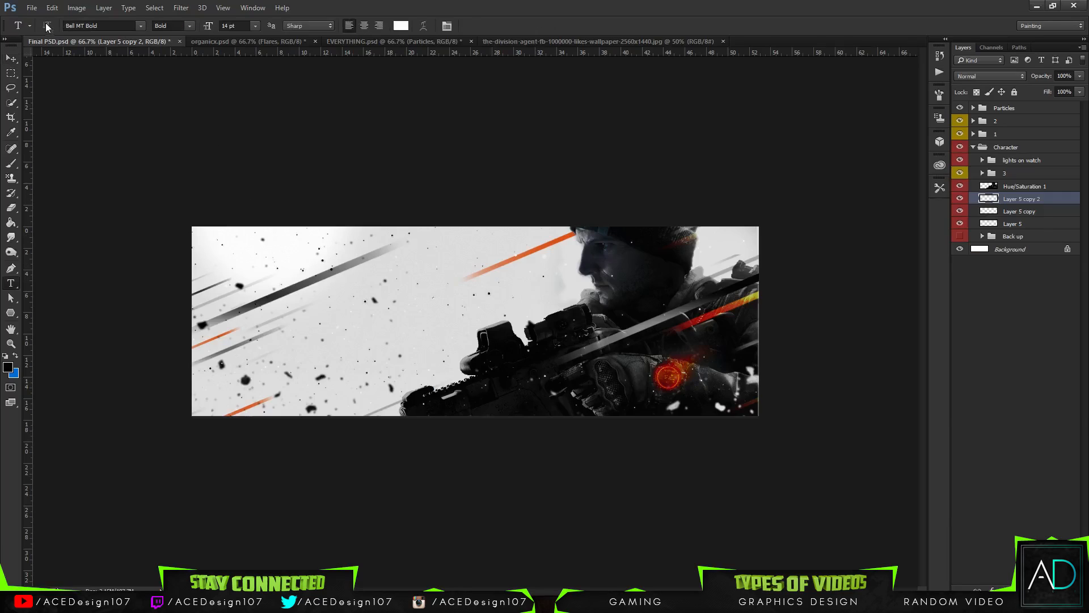
click(99, 26)
text(super)
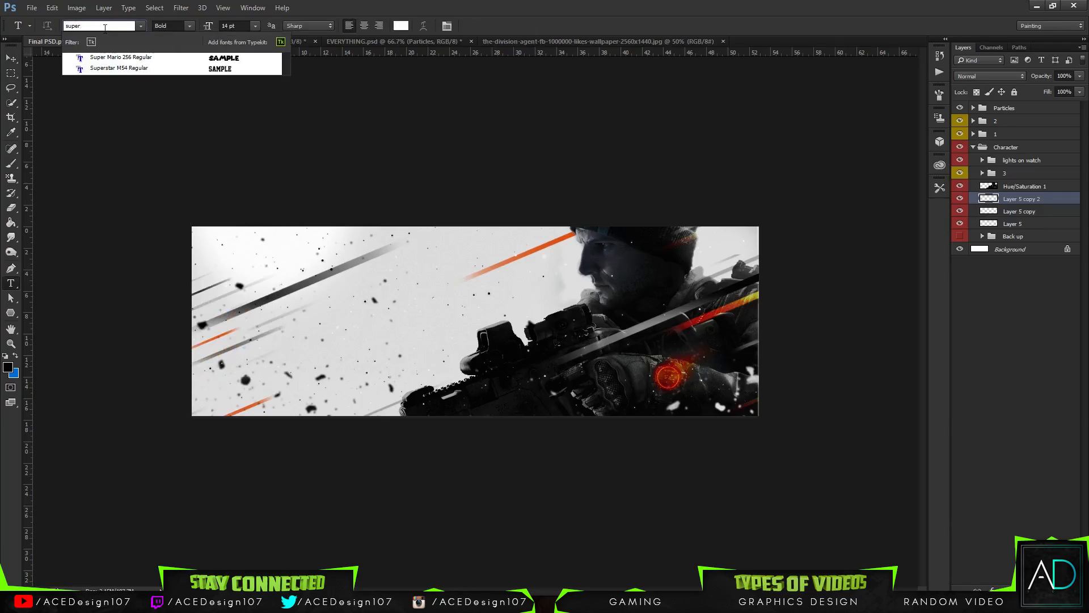
key(Down)
key(Down)
key(Return)
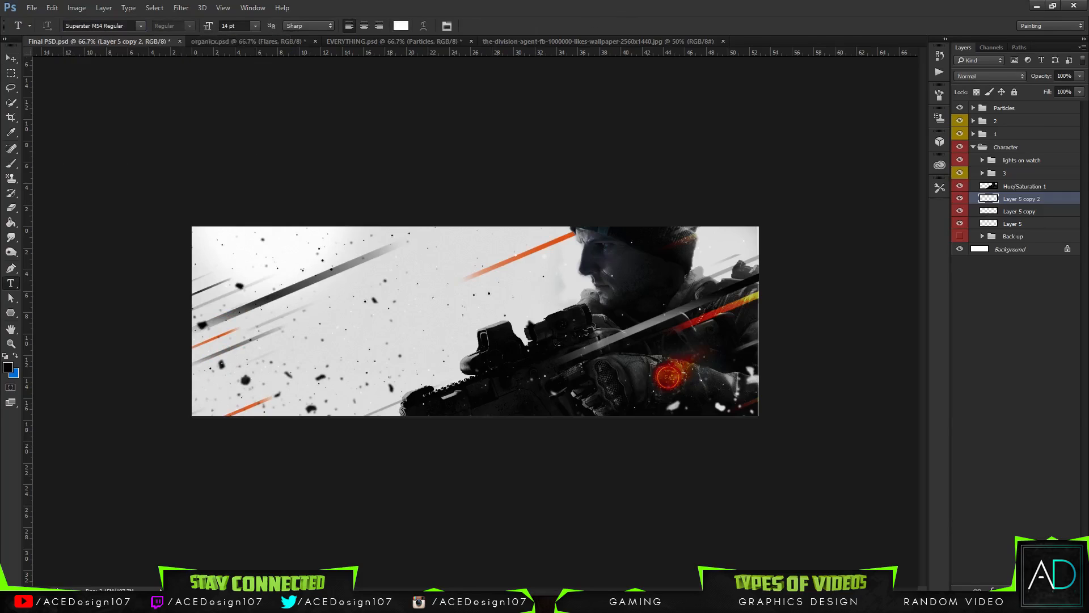
click(400, 25)
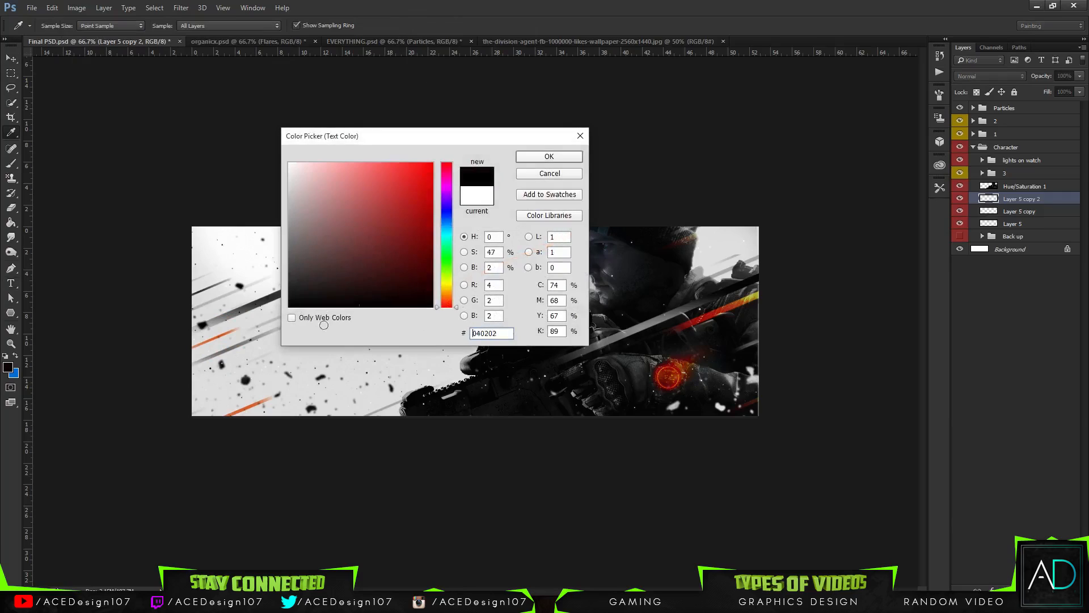
click(550, 157)
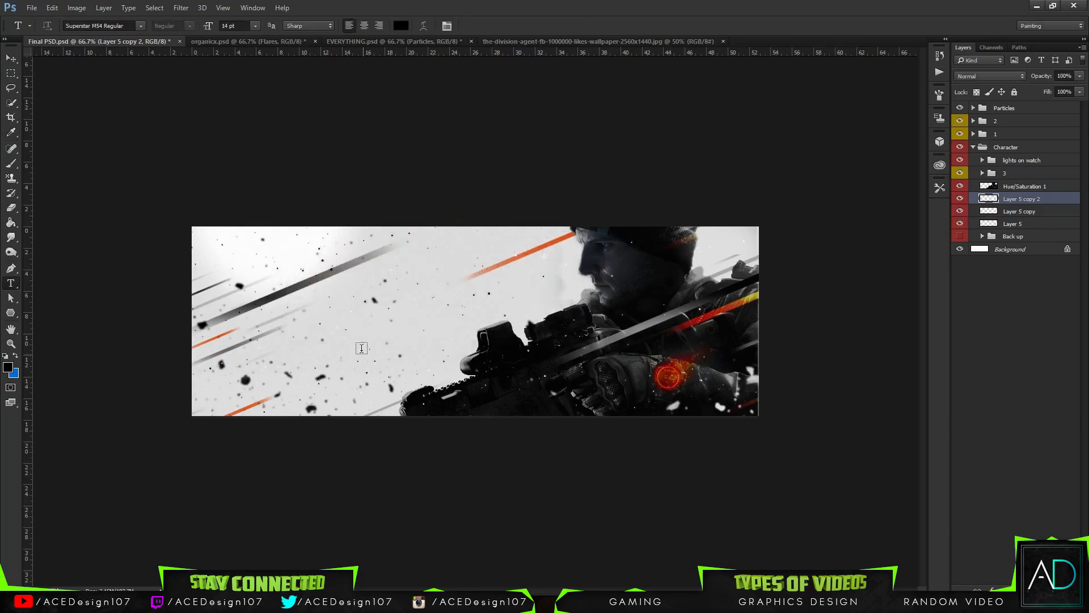
Add the text ACE on the light area in front of the soldier and enlarge it to about 221 pt.
click(305, 344)
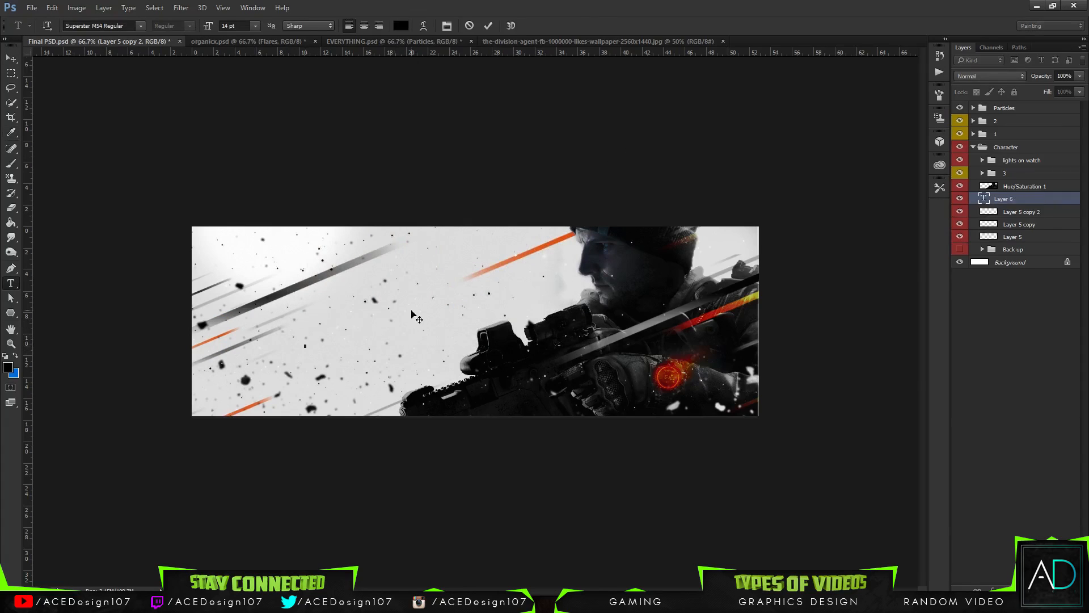
text(ACE)
key(ctrl+Return)
key(ctrl+t)
drag(319, 340, 494, 239)
key(Return)
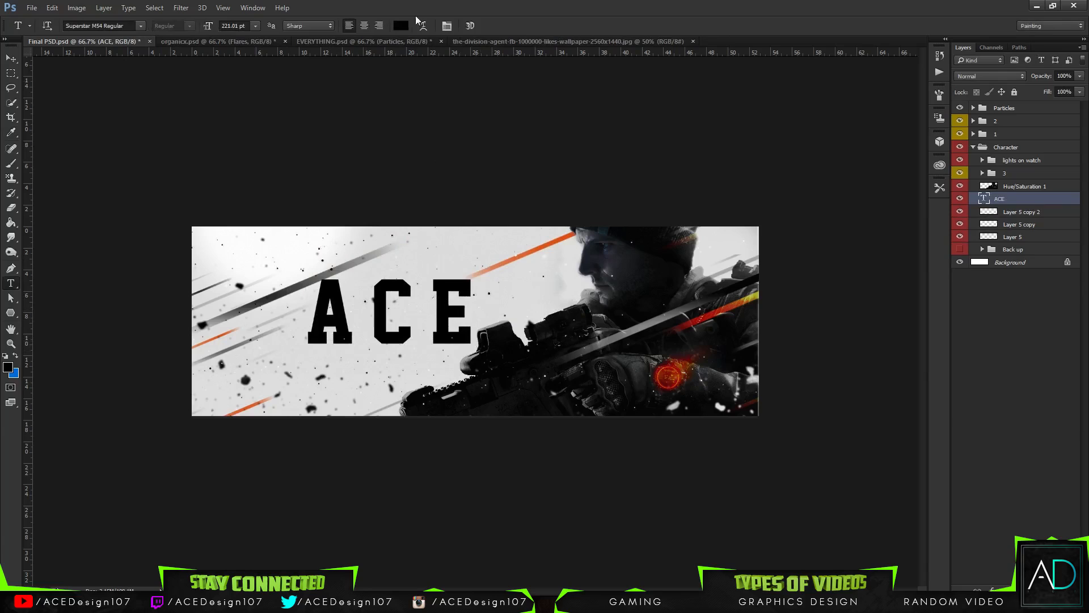
Tighten the ACE text's letter tracking to -50 after trying 0, -25 and -75.
click(252, 8)
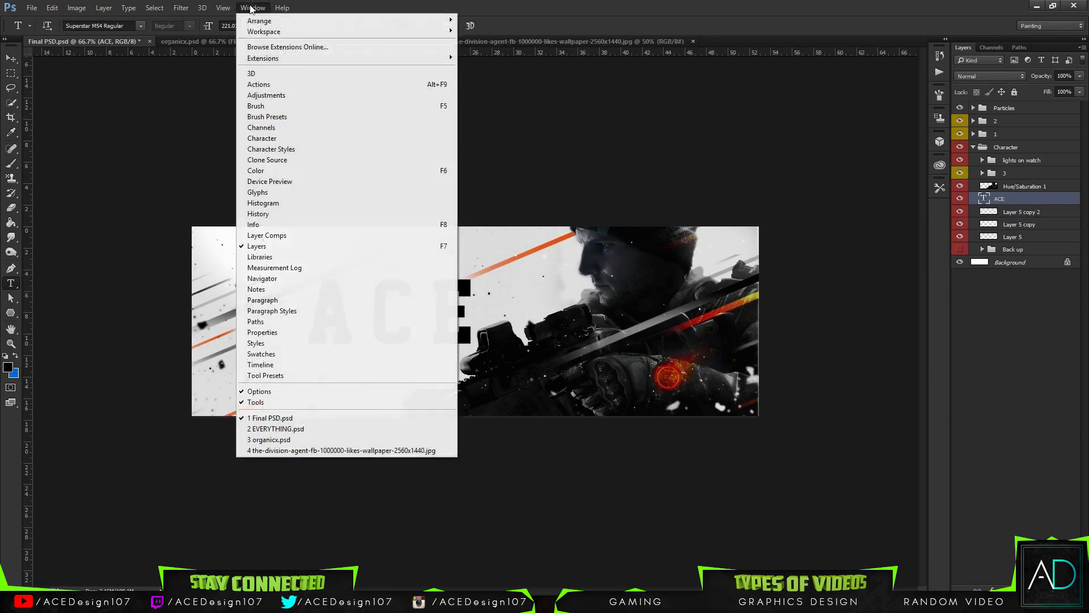
click(267, 138)
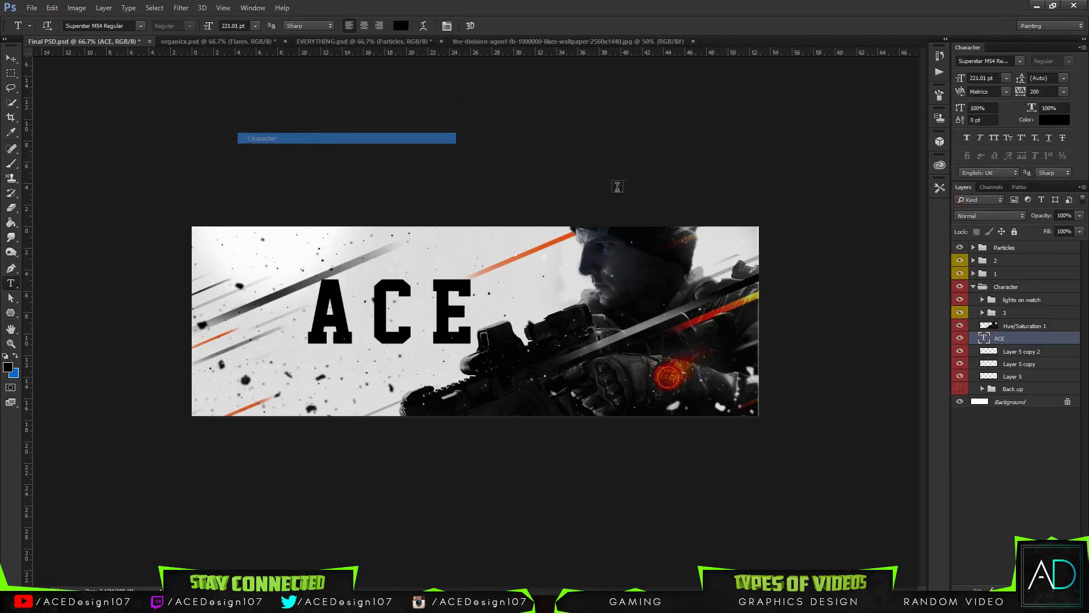
click(1064, 91)
click(1061, 206)
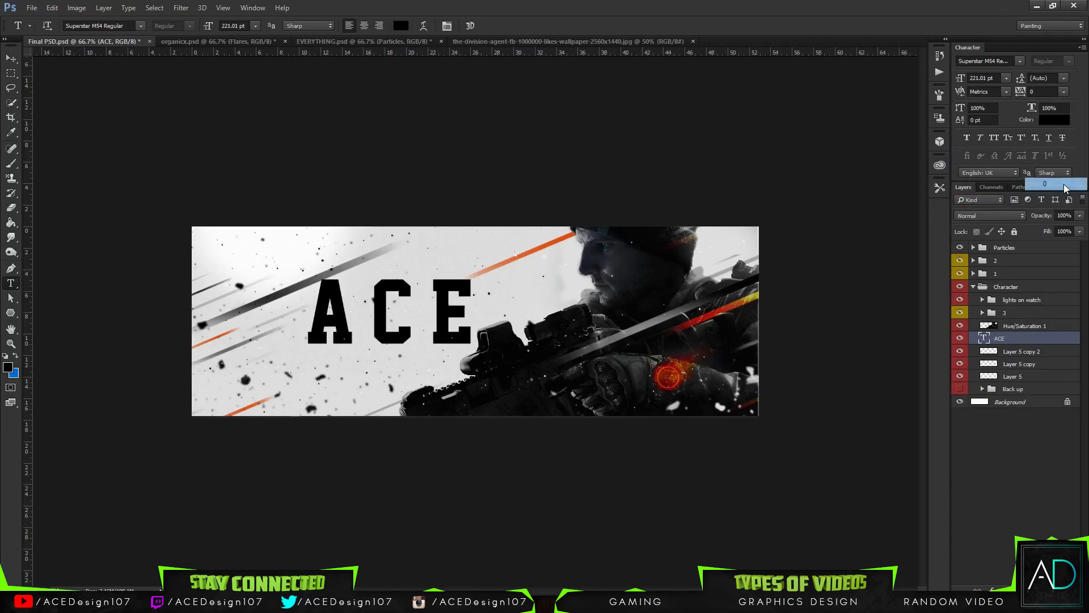
click(1064, 92)
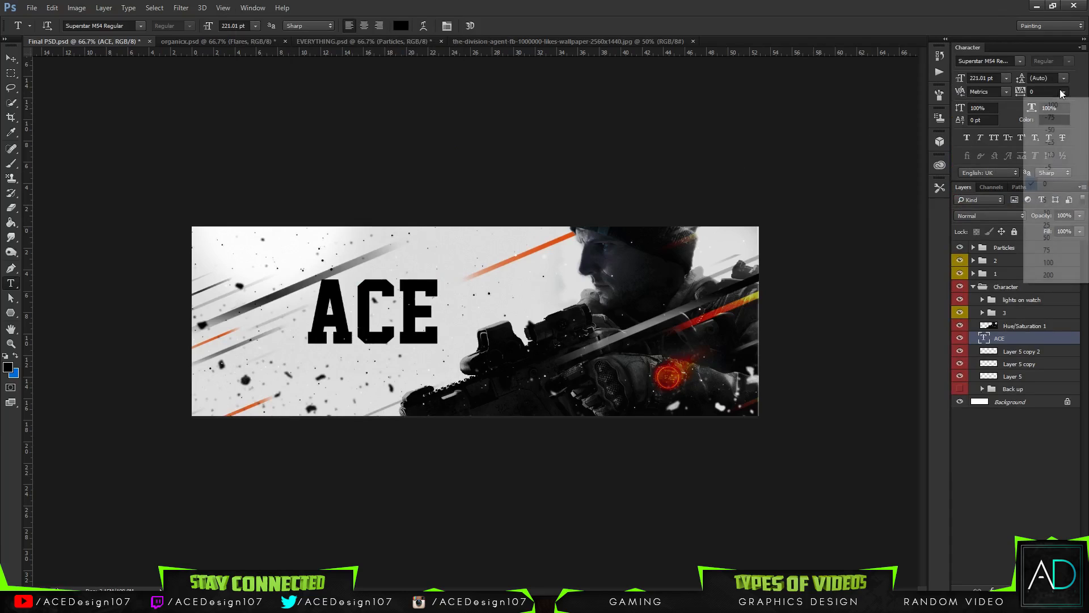
click(1055, 145)
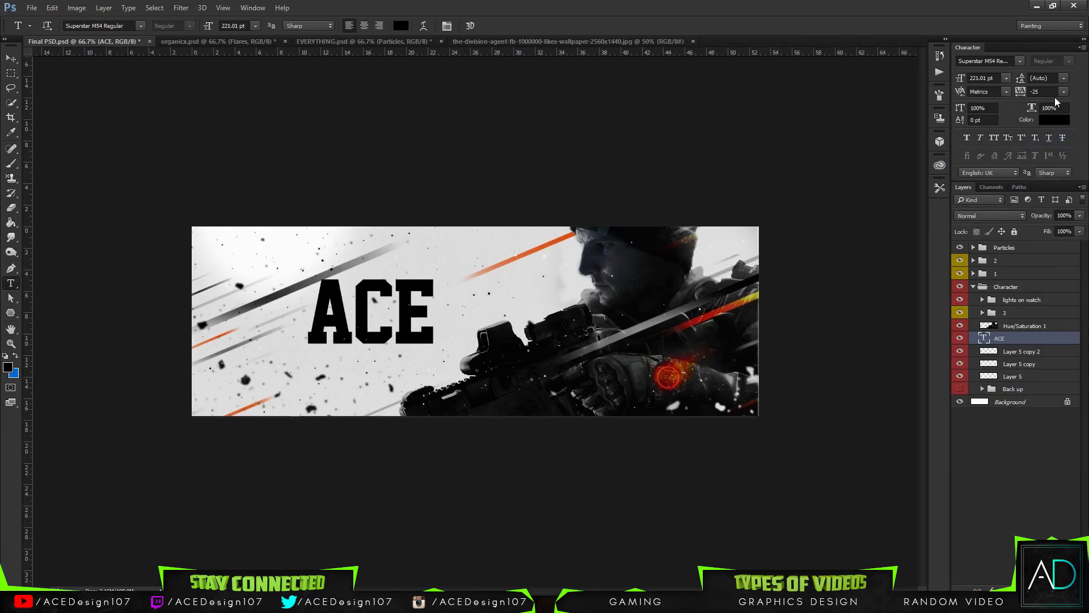
click(1064, 92)
click(1056, 115)
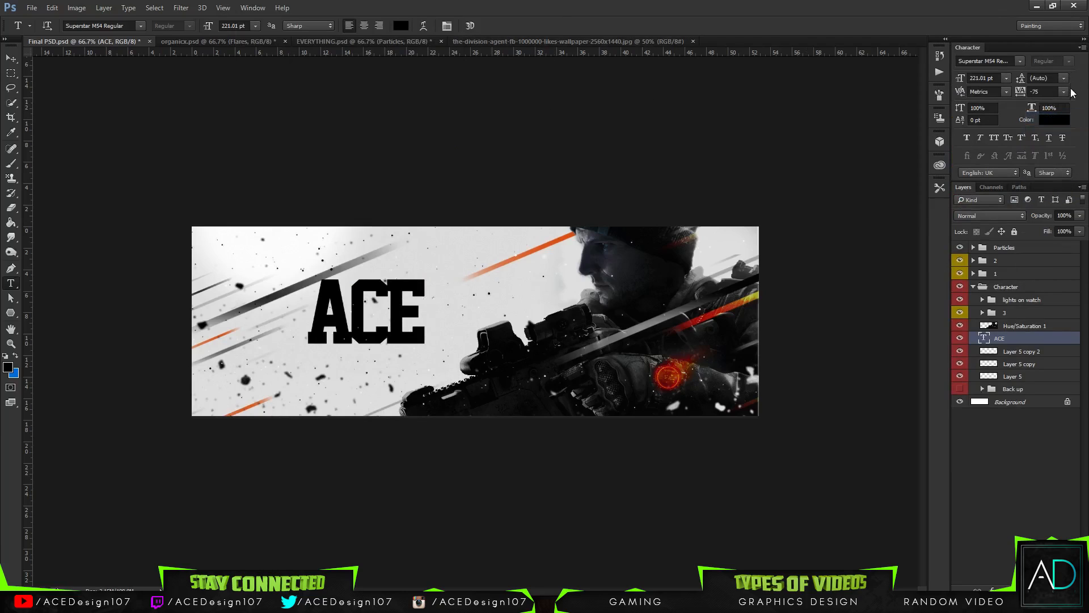
click(1064, 92)
click(1053, 131)
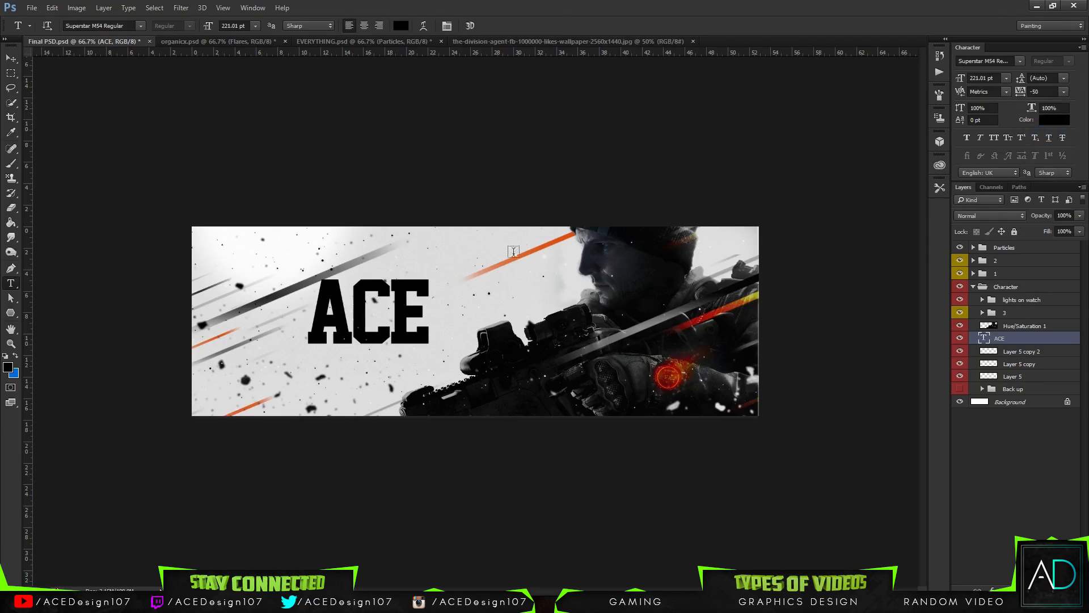
Scale the ACE text up proportionally to about 113%.
key(ctrl+t)
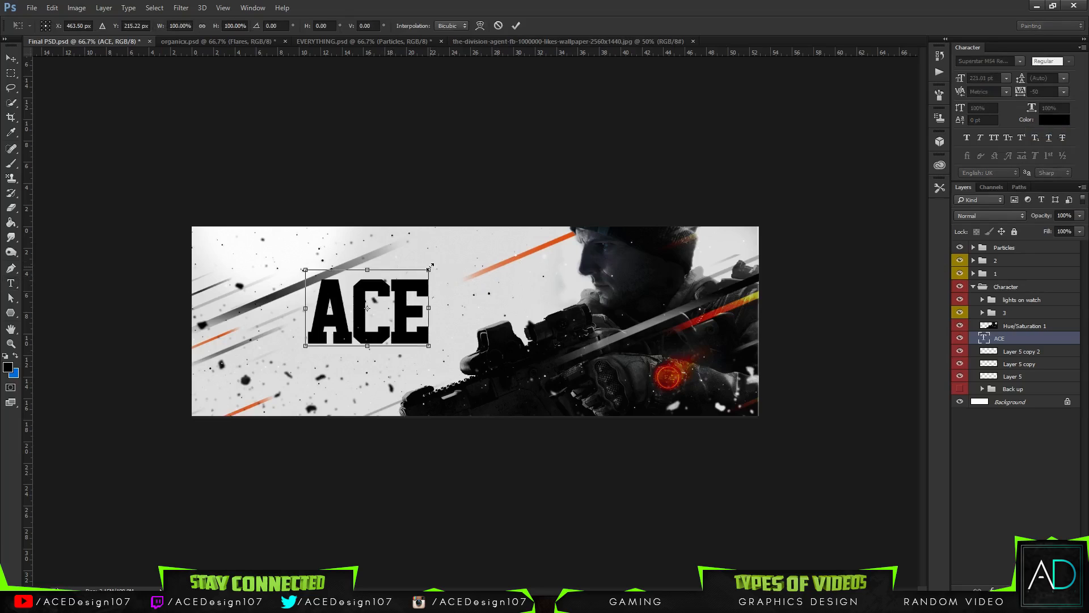
right_click(413, 286)
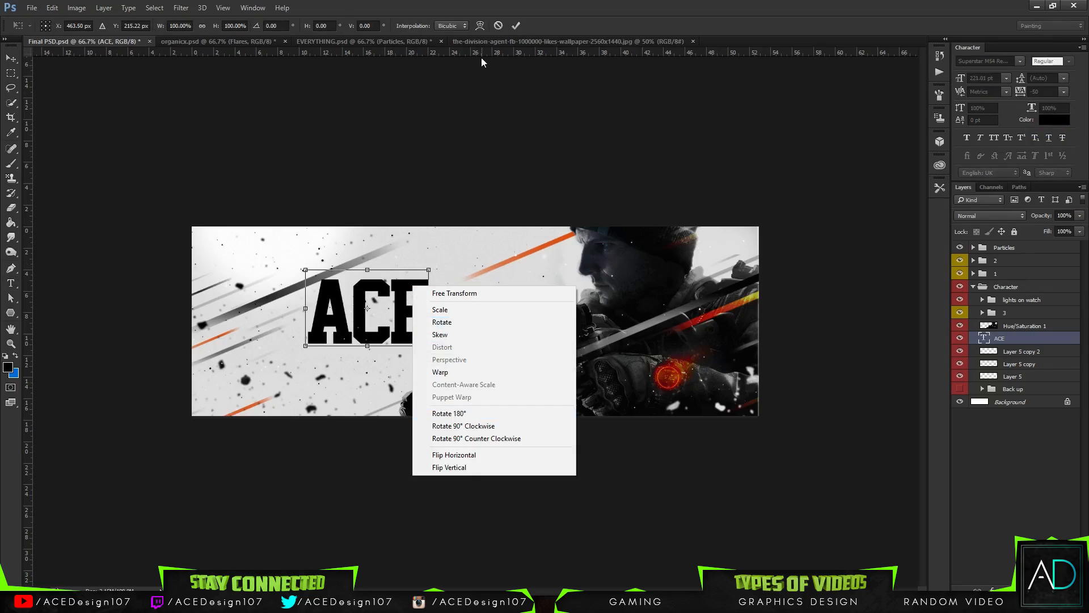
click(515, 26)
click(516, 26)
key(ctrl+t)
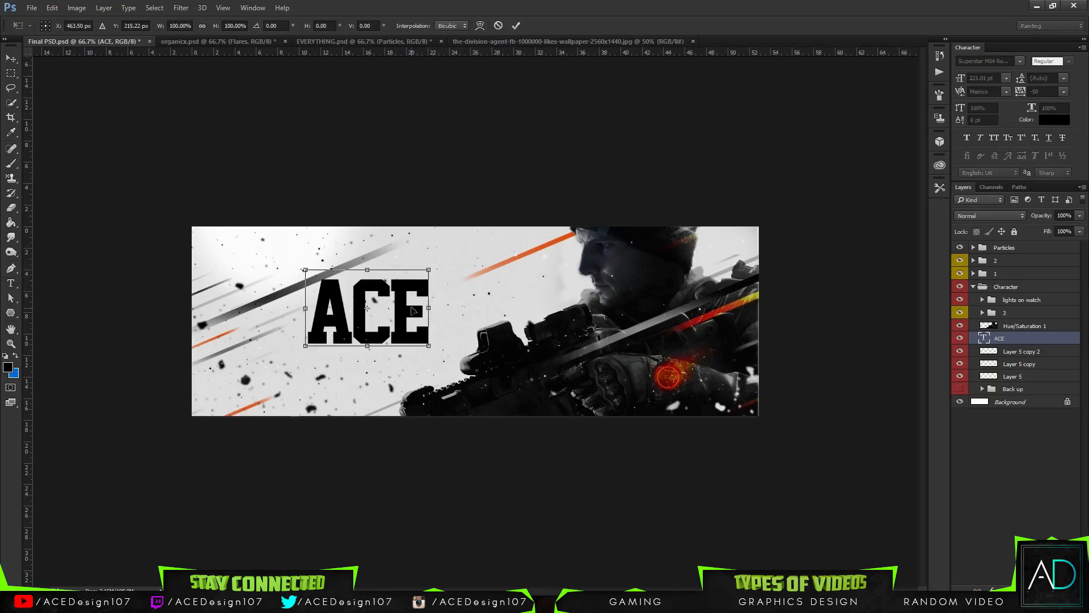
mouse_move(429, 270)
mouse_down()
mouse_move(463, 249)
mouse_move(445, 259)
mouse_up()
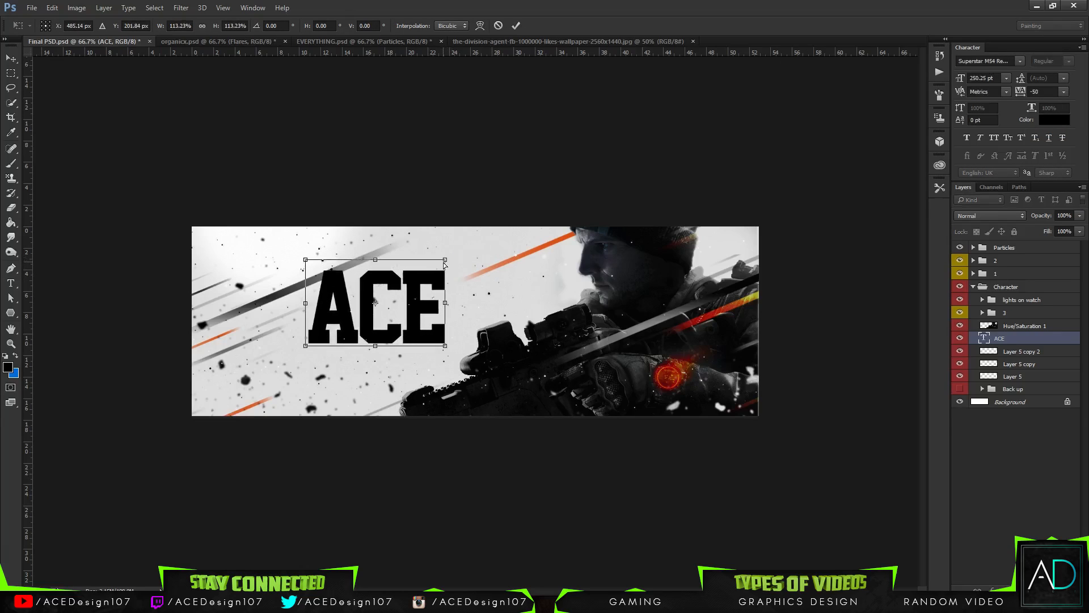
key(Return)
Tilt the ACE text parallel to the diagonal streaks, shrink it to about 169 pt and place it above the rifle's barrel.
key(ctrl+t)
drag(482, 331, 495, 296)
drag(490, 307, 366, 340)
key(Return)
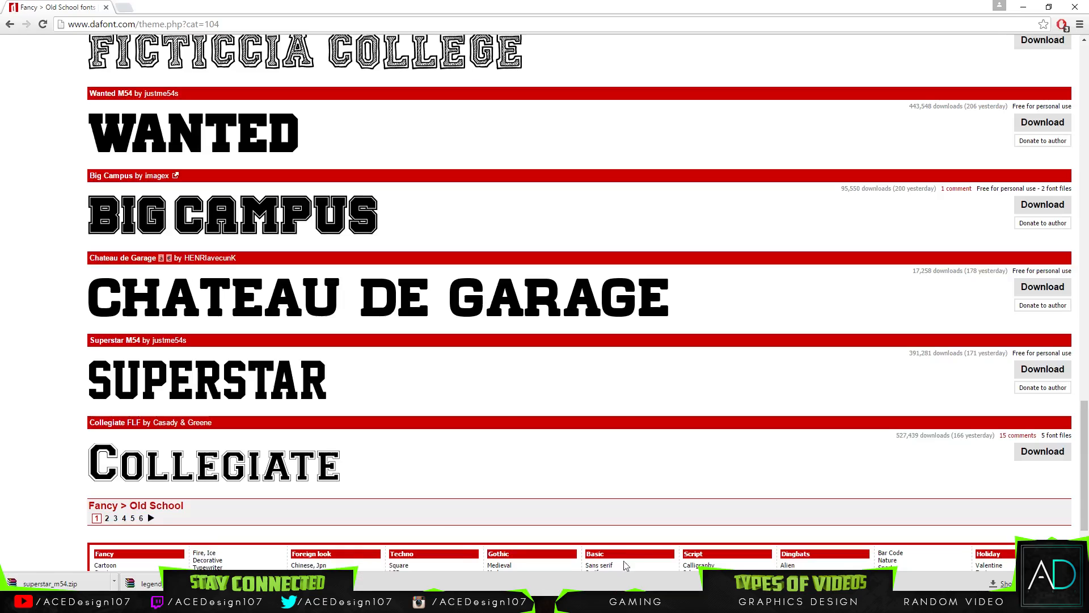
Install the downloaded Legend M54 font and switch back to Photoshop.
click(627, 565)
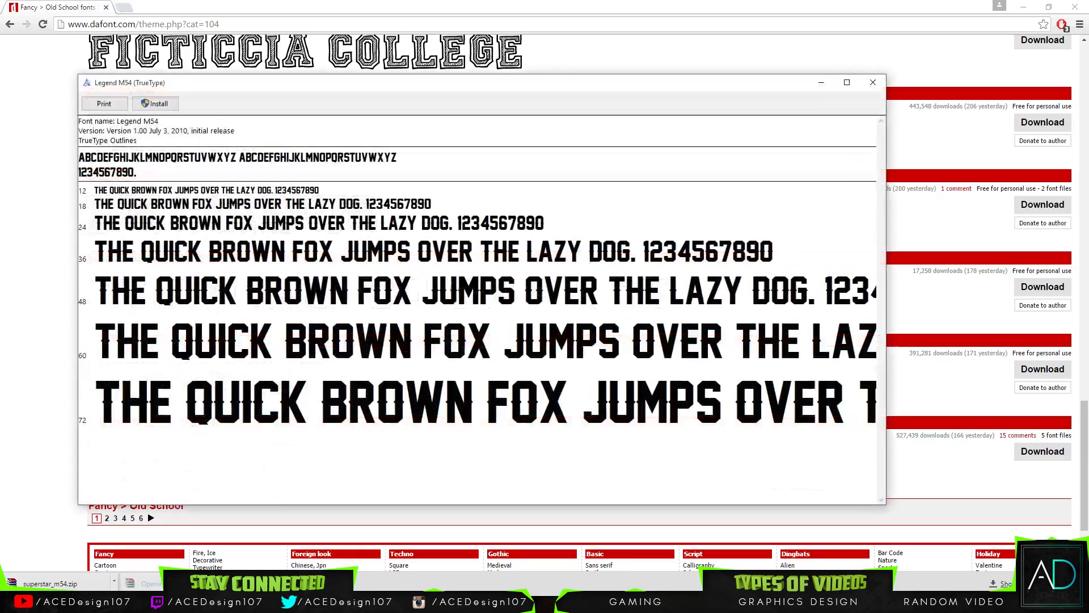
click(177, 105)
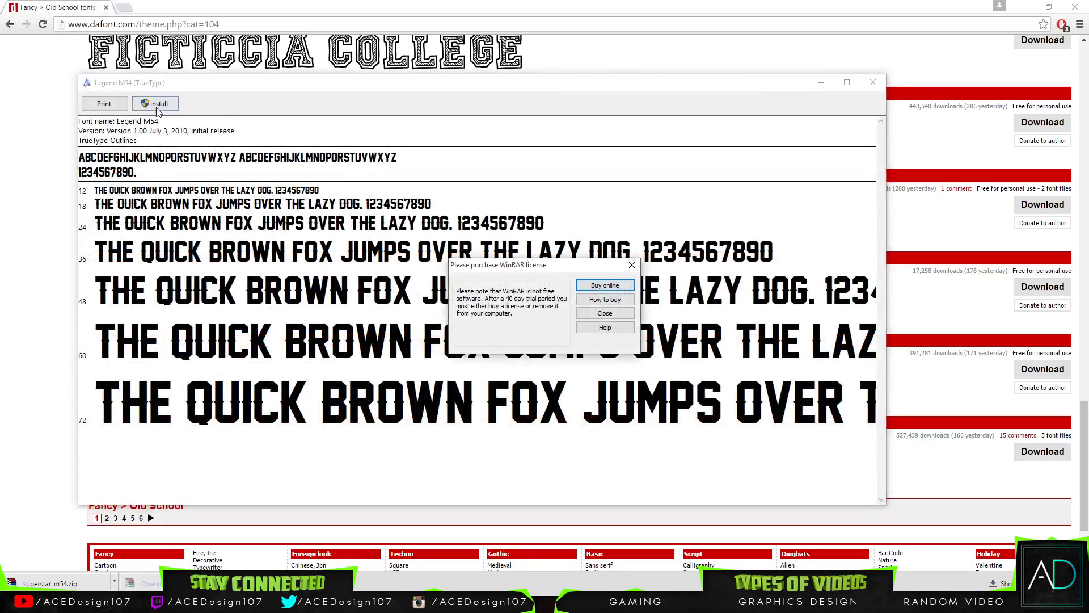
key(alt+Tab)
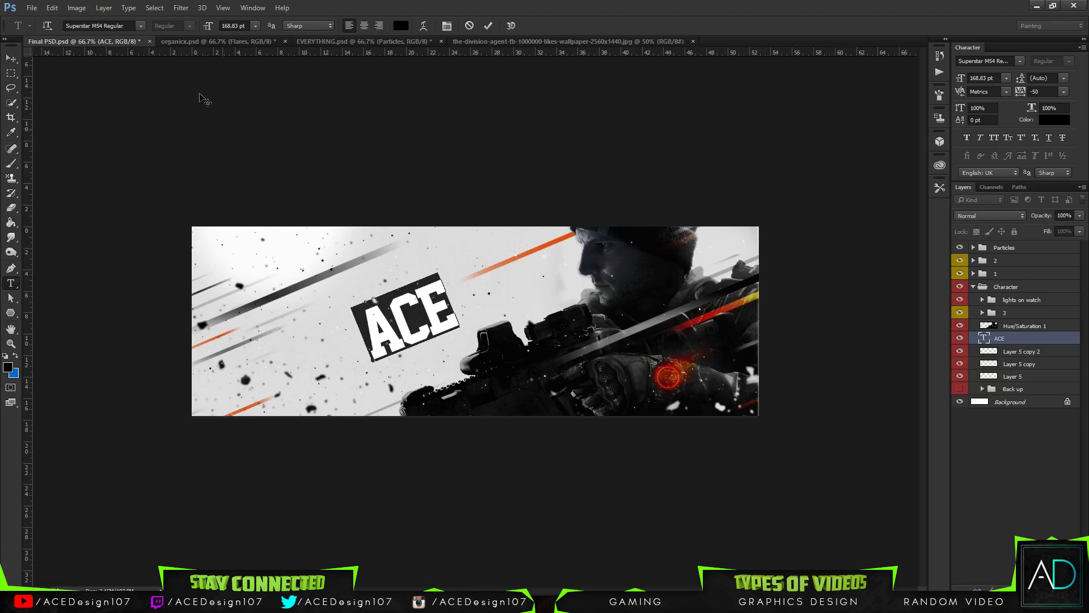
Change the ACE text's font to Legend M54 Regular.
click(238, 256)
click(129, 27)
text(legend)
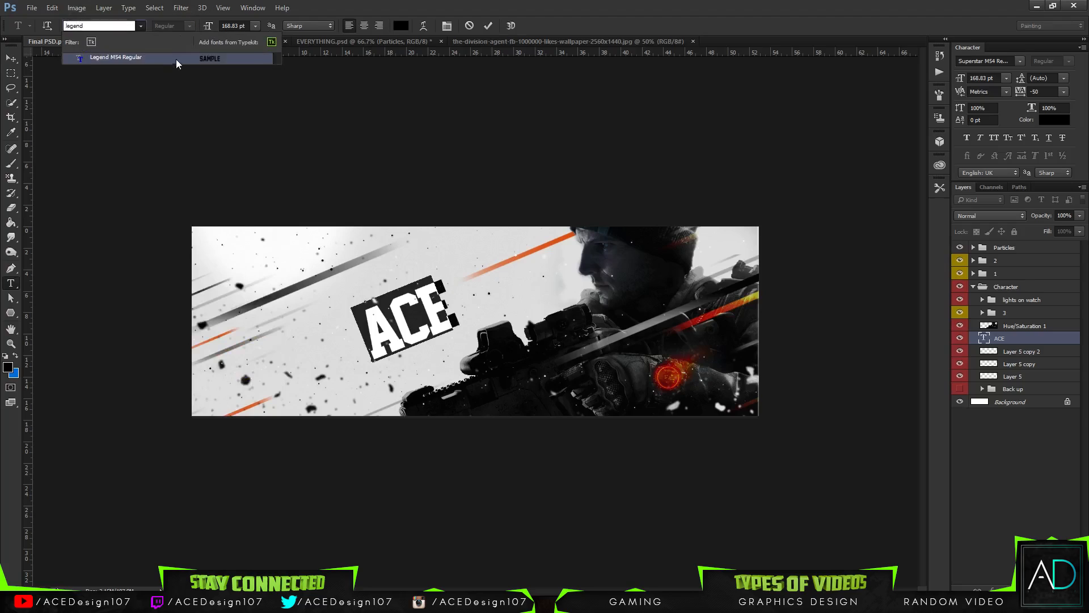
click(205, 58)
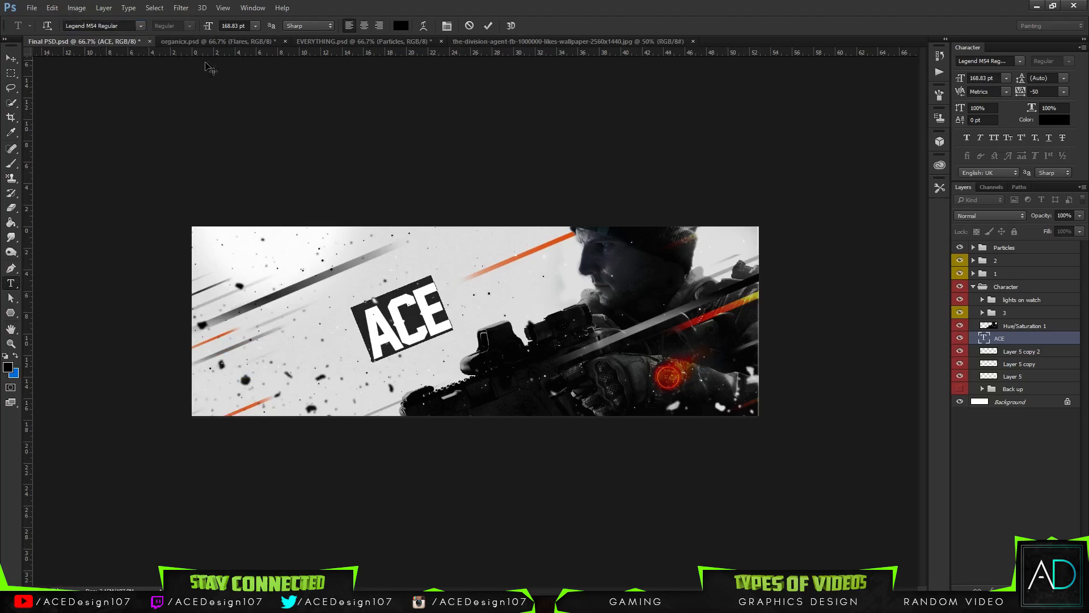
click(487, 26)
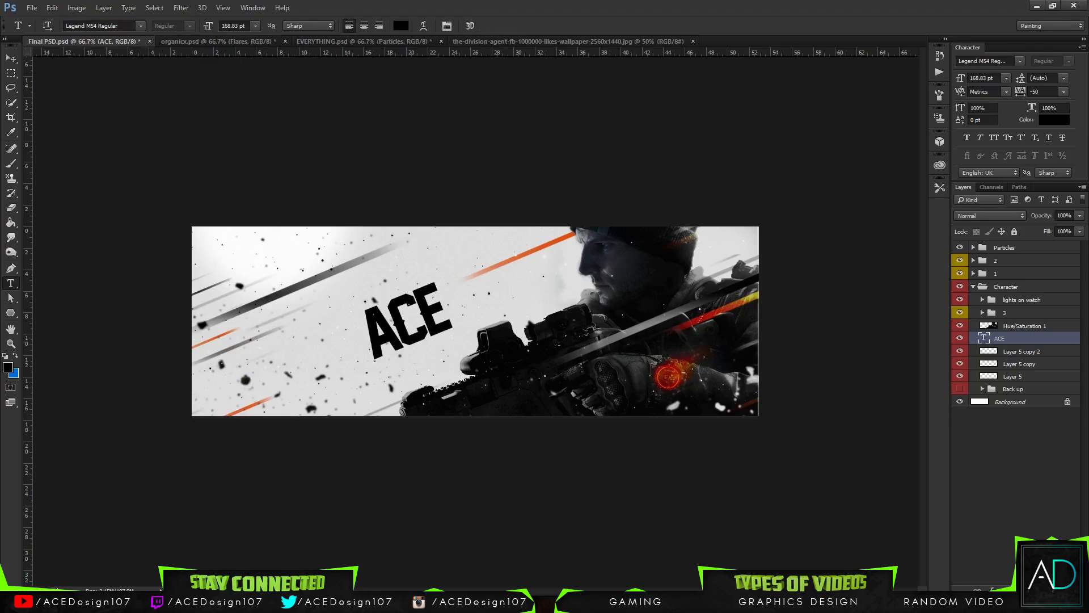
Add a Stroke layer style with a size of 2 px to the ACE text layer.
key(v)
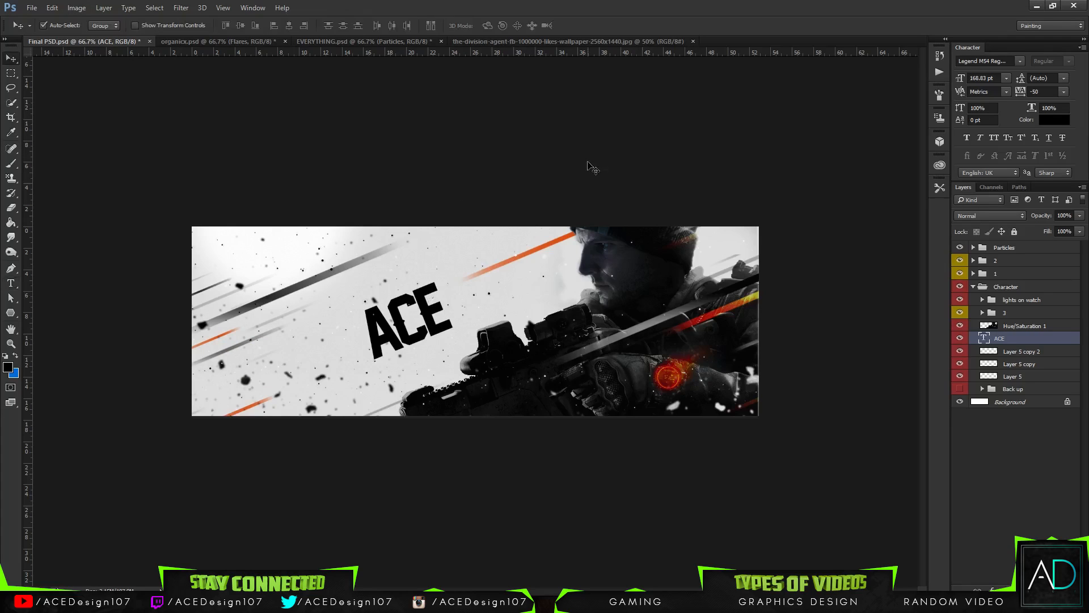
key(t)
right_click(1021, 343)
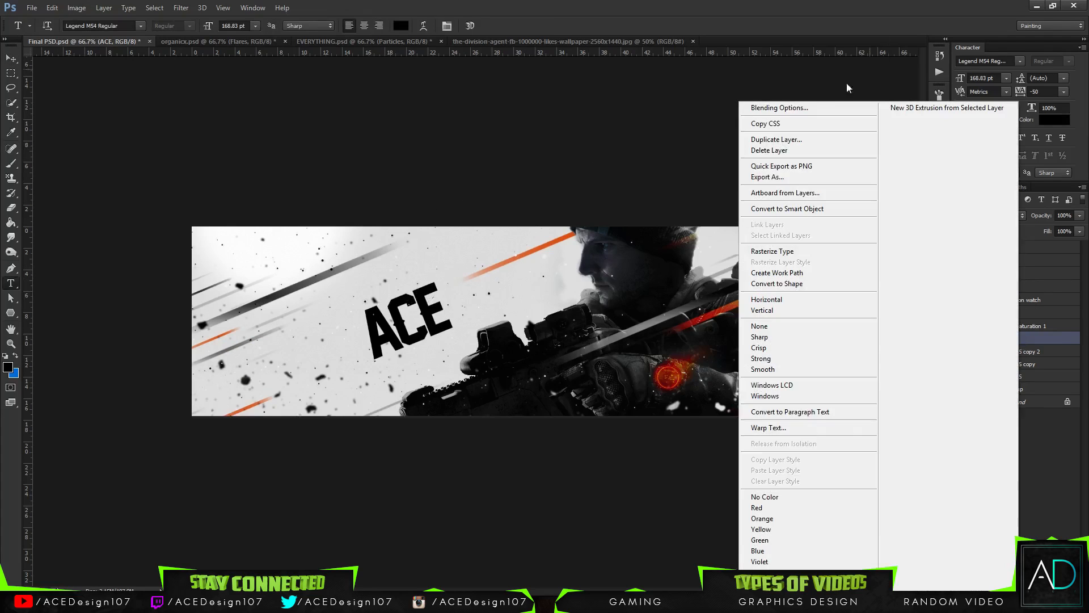
click(795, 108)
mouse_move(99, 66)
mouse_down()
mouse_move(208, 79)
mouse_move(695, 74)
mouse_up()
click(646, 173)
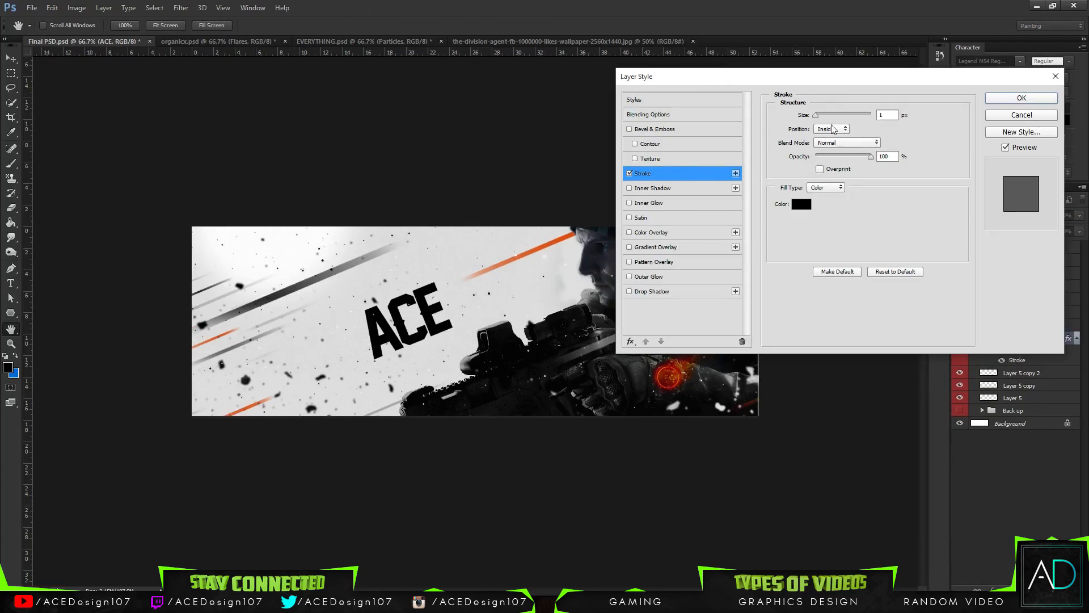
mouse_move(817, 115)
mouse_down()
mouse_move(828, 115)
mouse_move(817, 115)
mouse_up()
Set the ACE stroke's colour to light grey c7c7c7 and its size to 5 px.
click(802, 204)
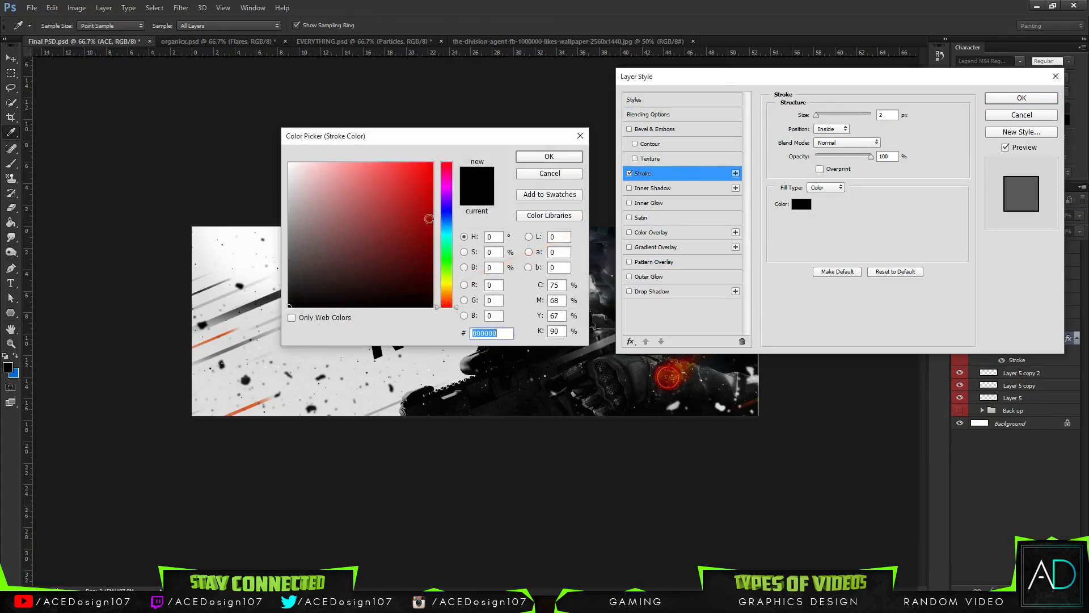
mouse_move(323, 185)
mouse_down()
mouse_move(172, 132)
mouse_move(288, 218)
mouse_up()
drag(462, 135, 814, 119)
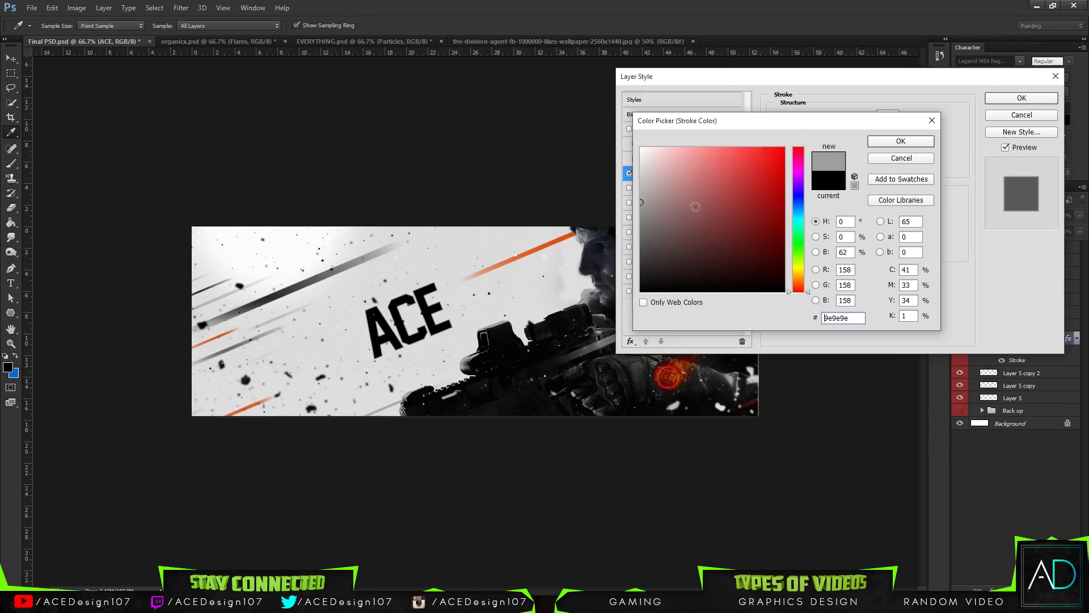
text(ffffff)
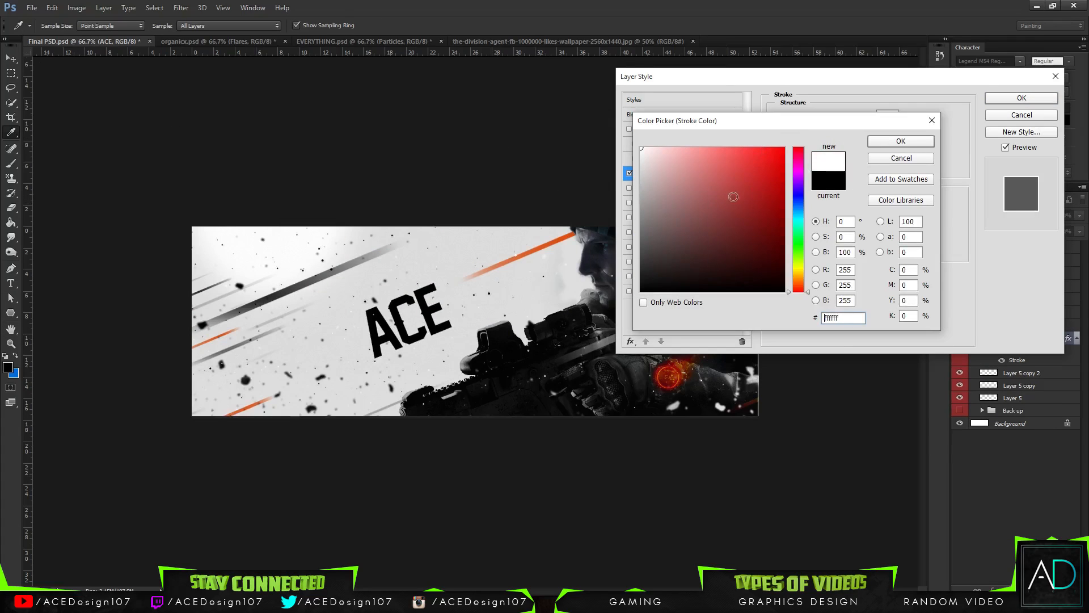
drag(733, 196, 600, 179)
click(879, 138)
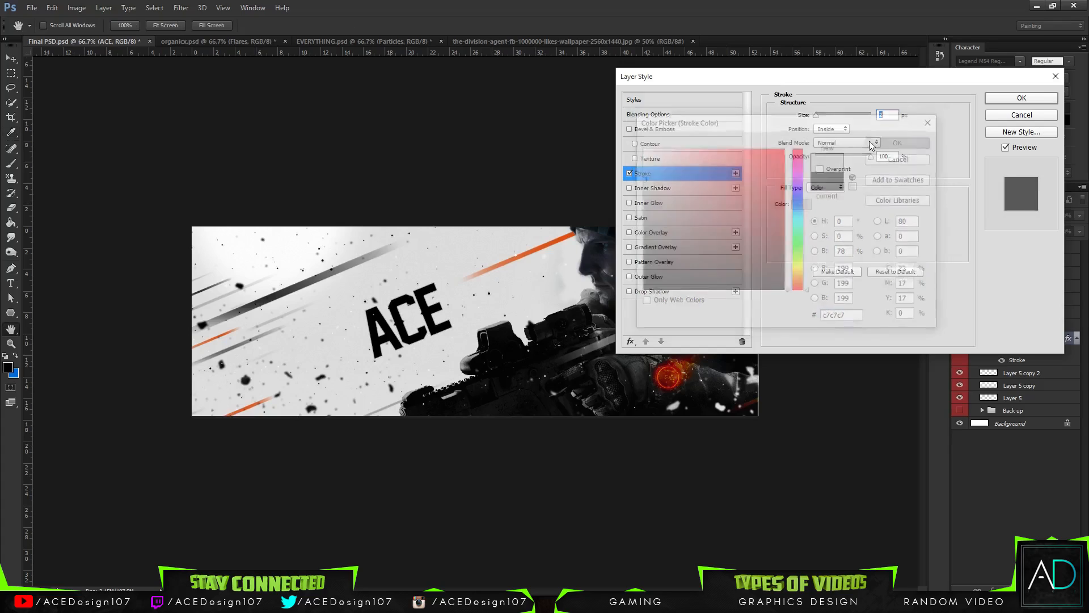
drag(817, 118, 815, 117)
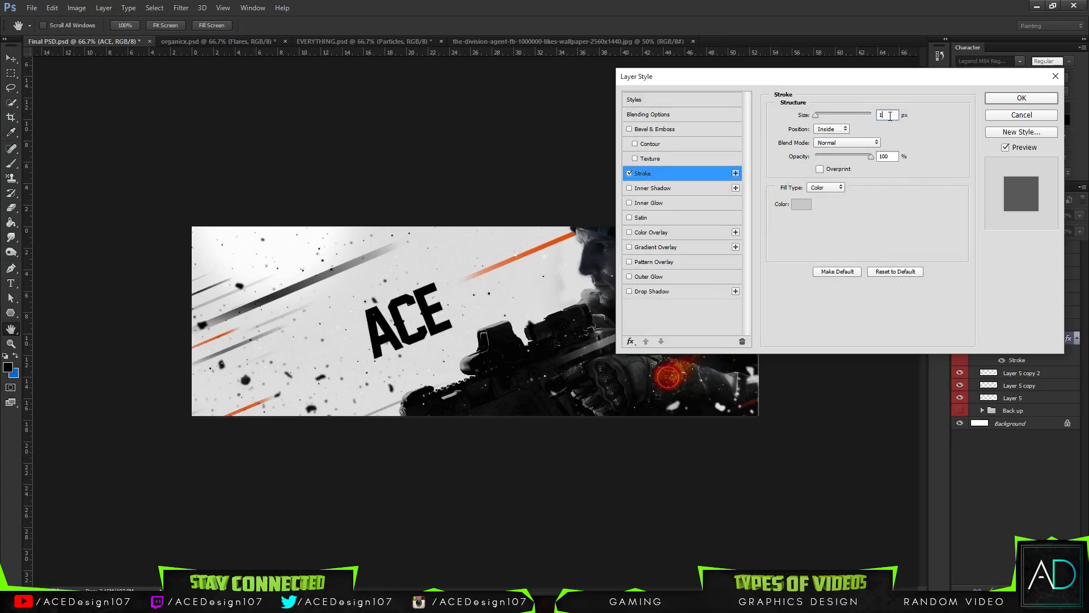
text(5)
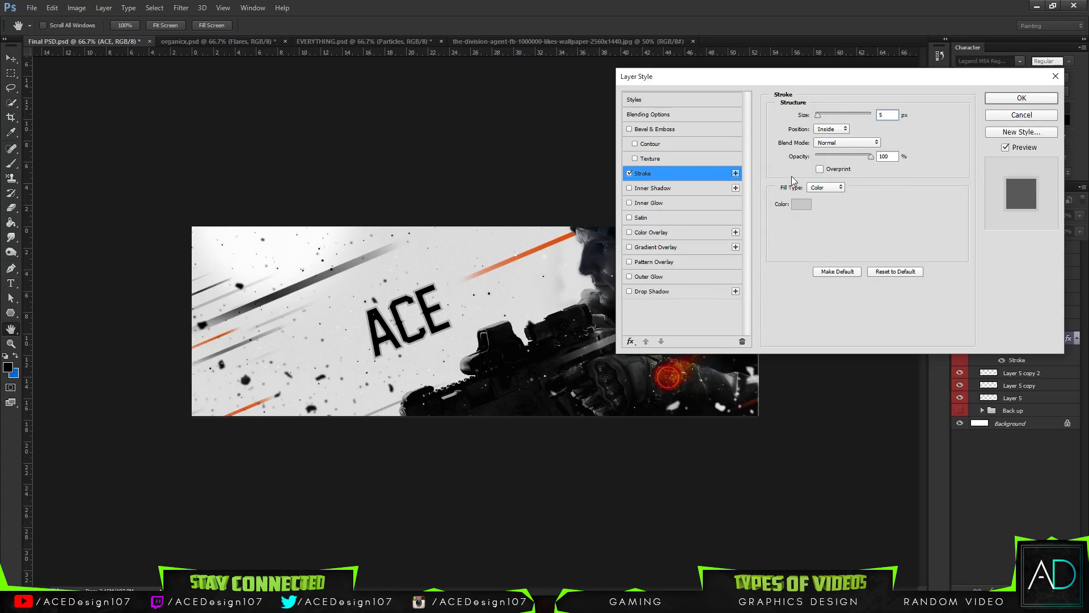
Try grey and the banner's orange for the ACE stroke, and settle on a near-white colour sampled beside the text.
click(801, 204)
mouse_move(647, 165)
mouse_down()
mouse_move(637, 167)
mouse_move(648, 167)
mouse_move(638, 228)
mouse_up()
mouse_move(662, 265)
mouse_down()
mouse_move(595, 275)
mouse_move(624, 261)
mouse_move(593, 227)
mouse_move(594, 199)
mouse_up()
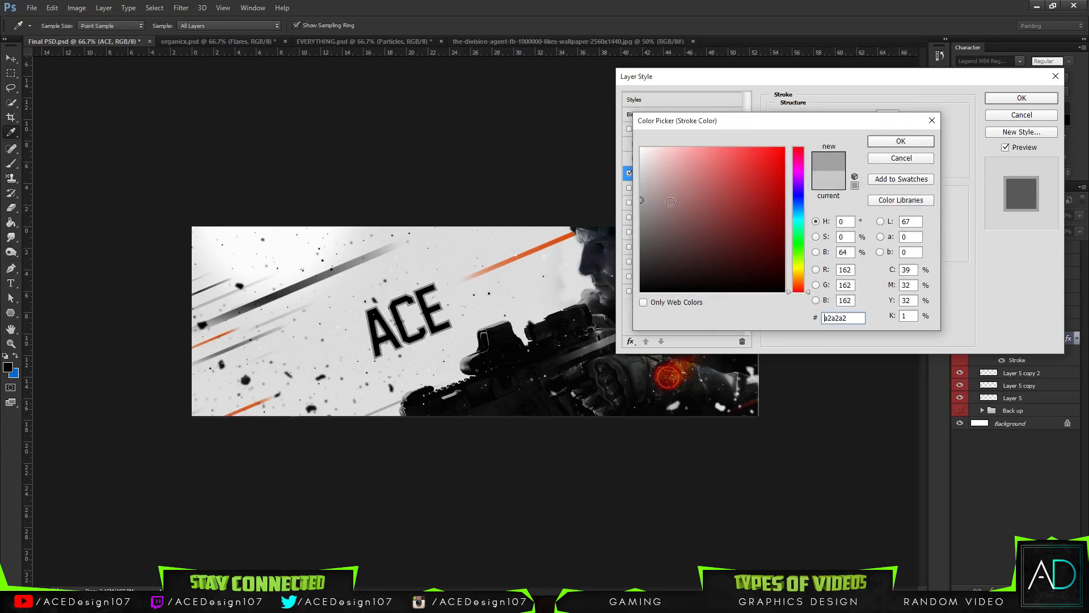
click(543, 245)
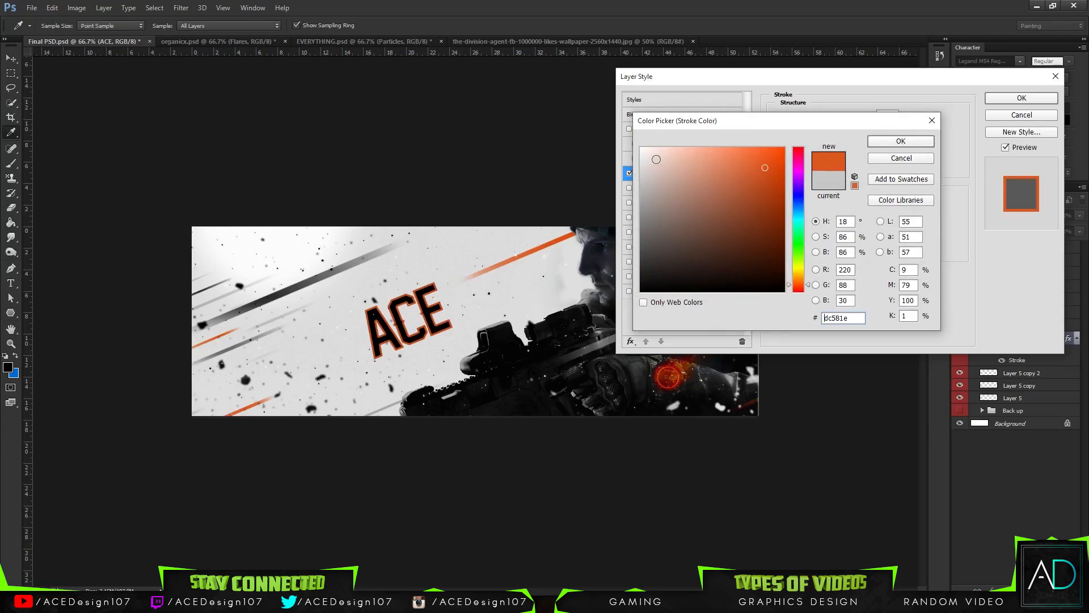
mouse_move(657, 160)
mouse_down()
mouse_move(637, 153)
mouse_move(679, 160)
mouse_move(696, 144)
mouse_move(635, 180)
mouse_move(600, 176)
mouse_move(629, 165)
mouse_up()
click(872, 141)
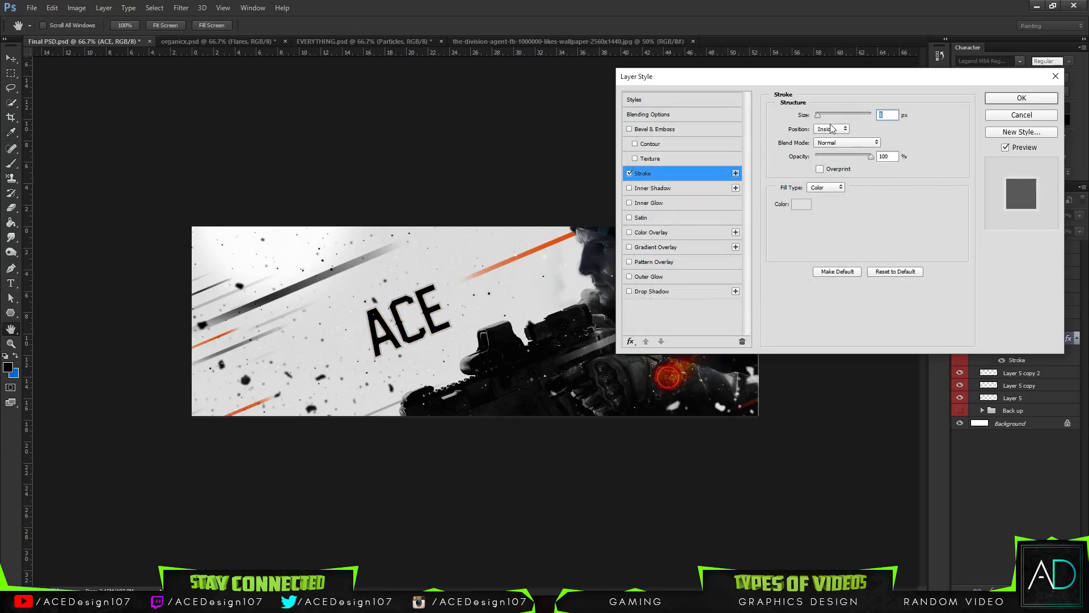
Set the ACE stroke's size to 4 px, apply the style, and hide the layer's effects.
text(34)
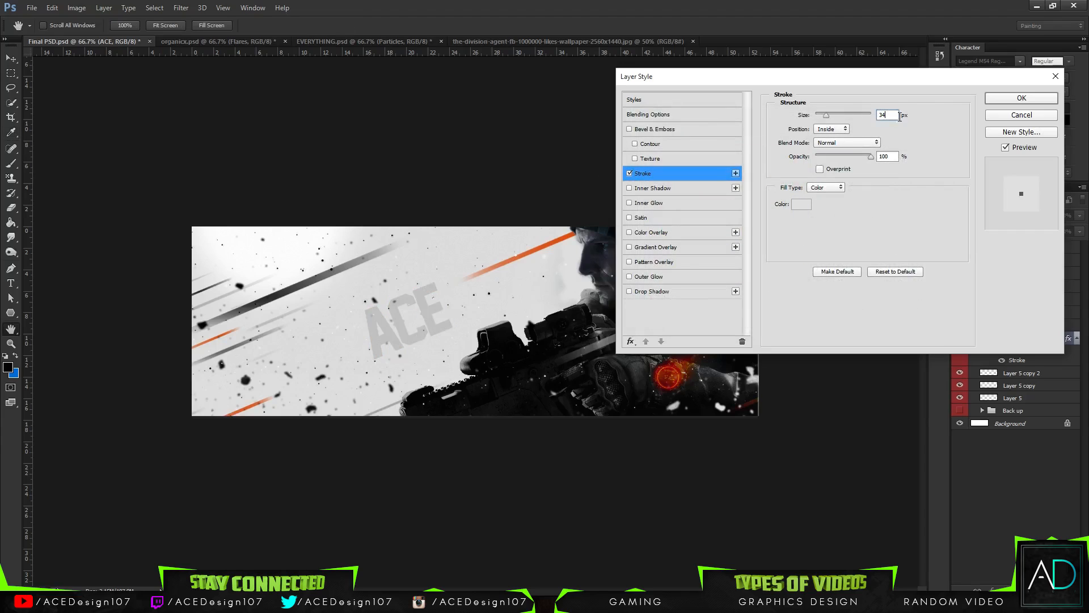
text(3)
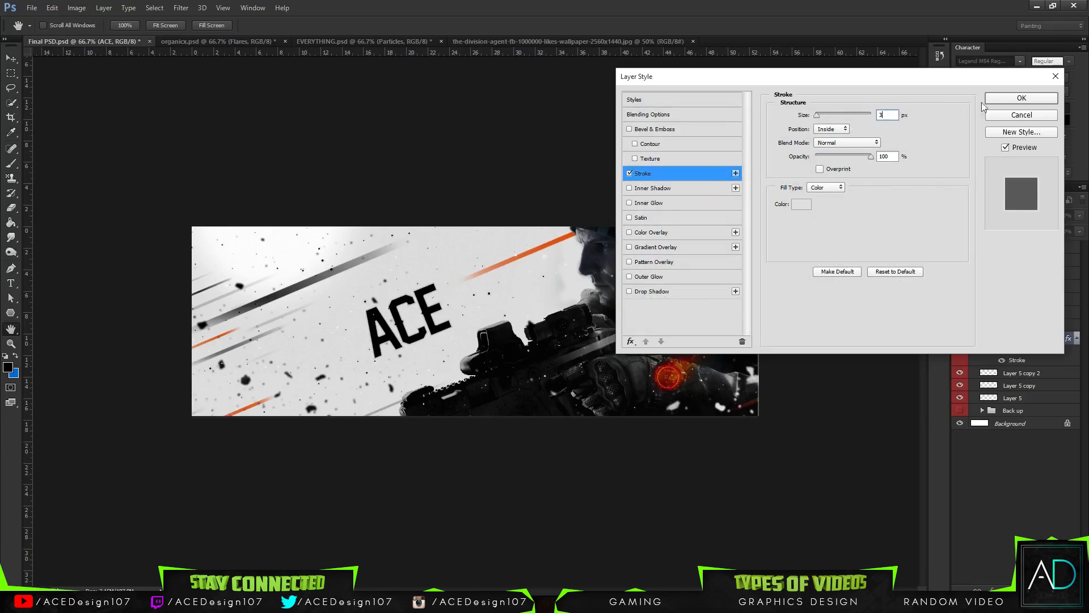
key(BackSpace)
text(4)
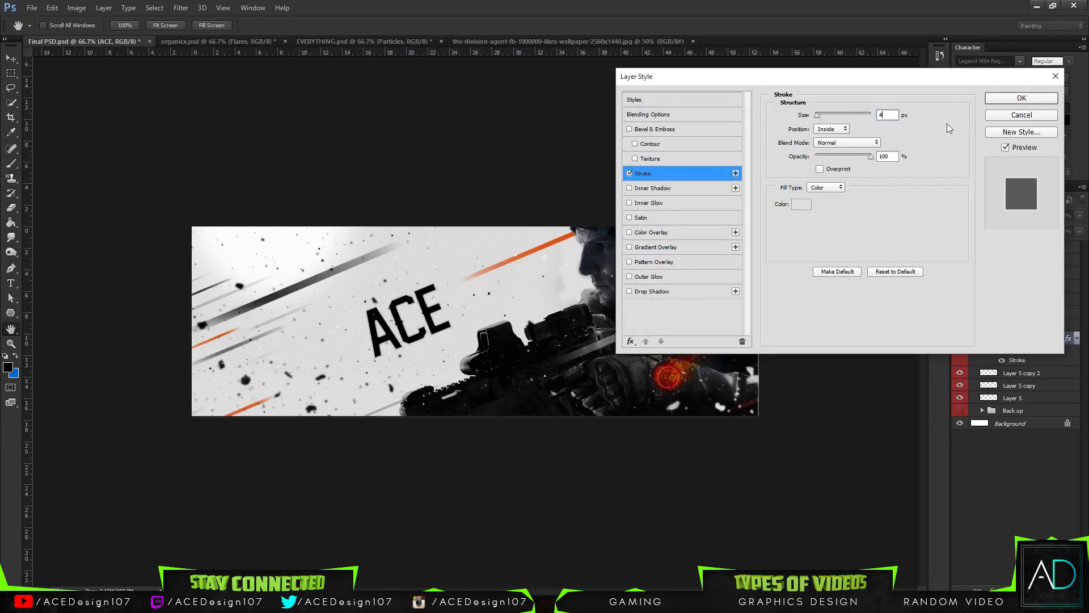
click(1013, 99)
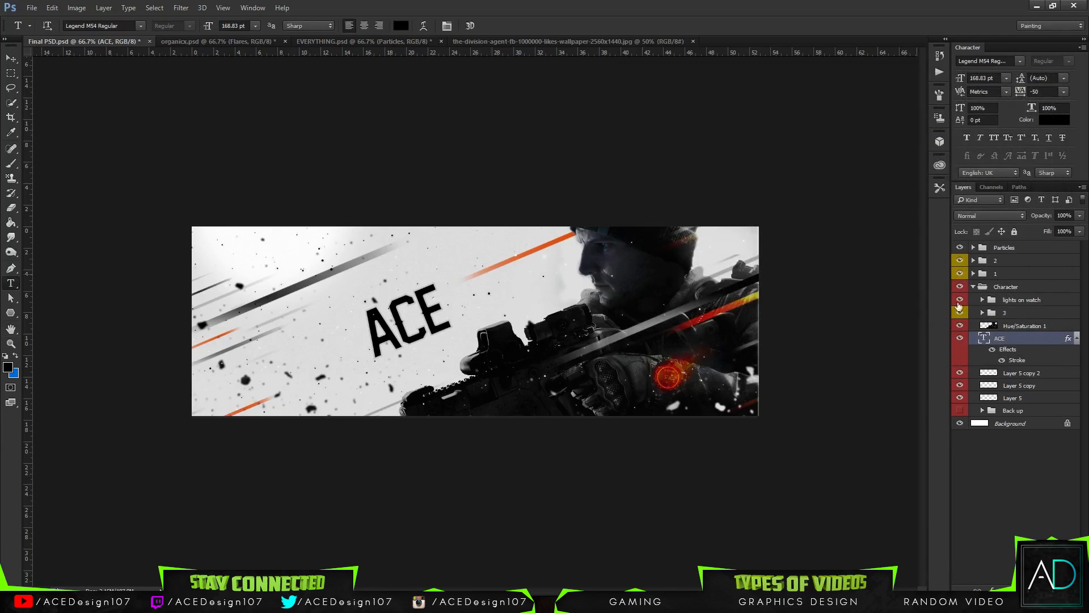
click(995, 349)
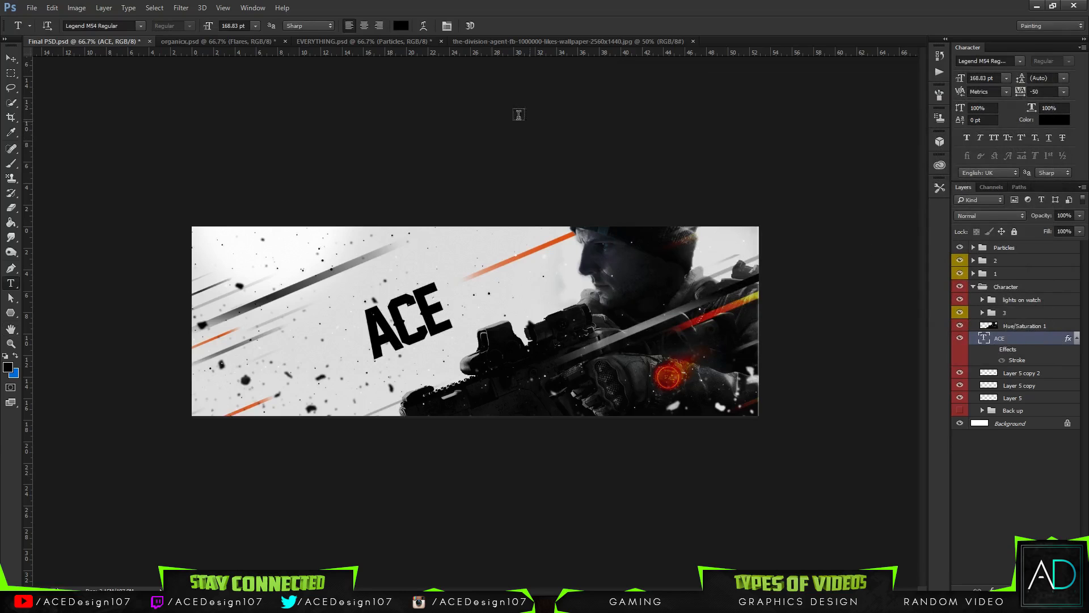
Start opening another file and search Local Disk (D:) for the doc folder.
click(32, 7)
click(44, 33)
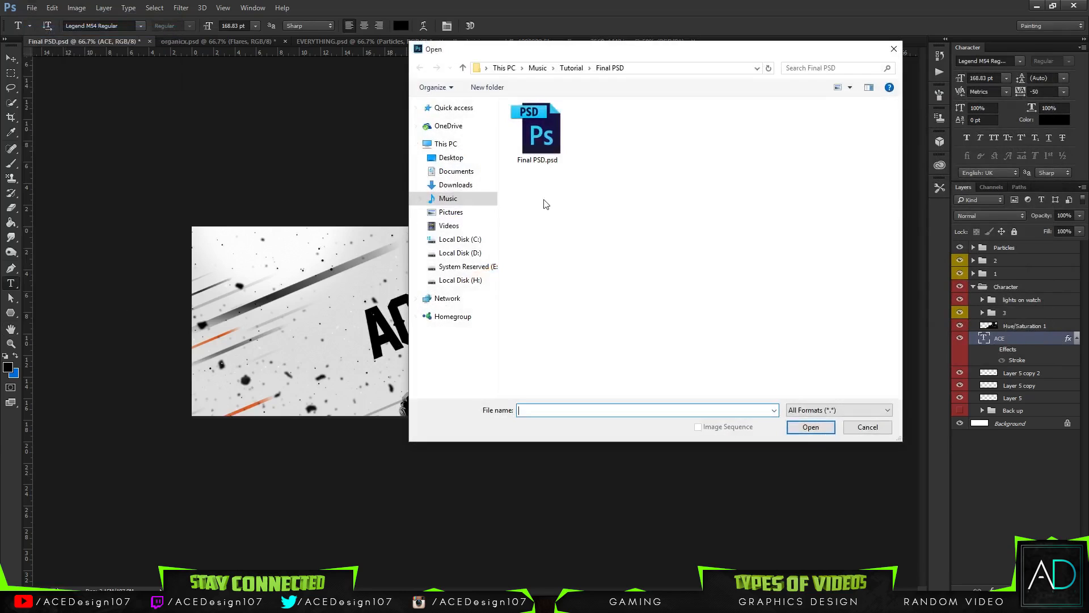
click(461, 253)
scroll(607, 264, down, 10)
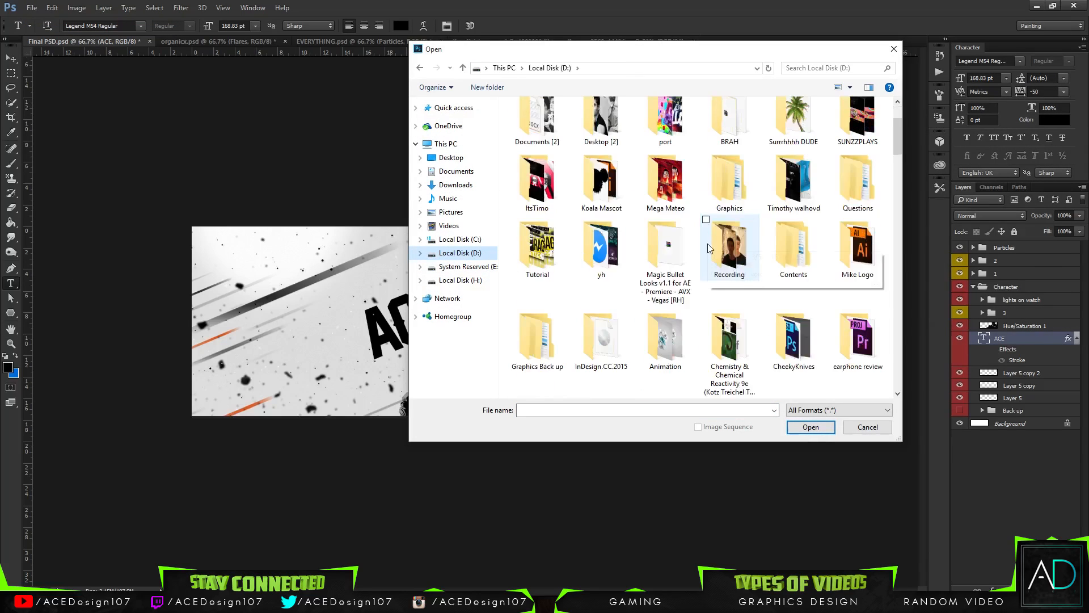
scroll(621, 272, up, 2)
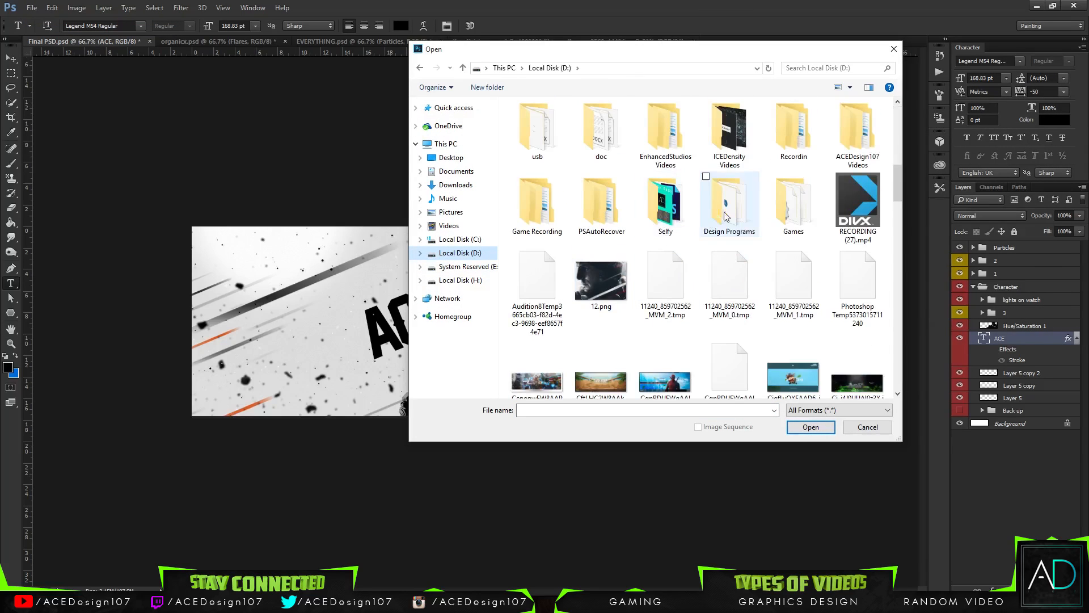
click(815, 68)
click(790, 82)
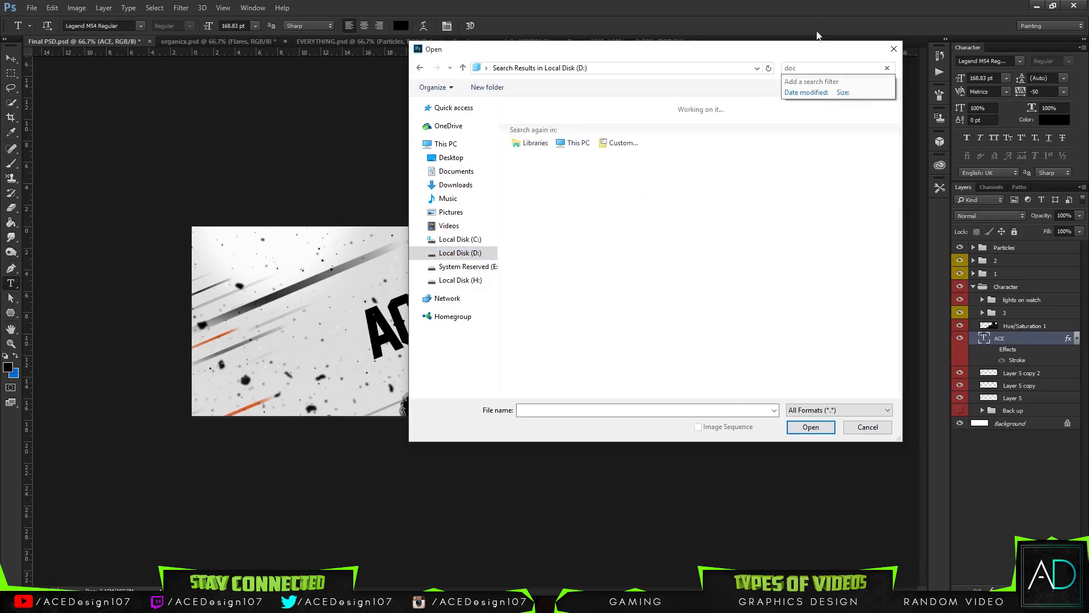
Open Icons GFX PACK.psd from the GFX Packs folder inside doc.
double_click(602, 134)
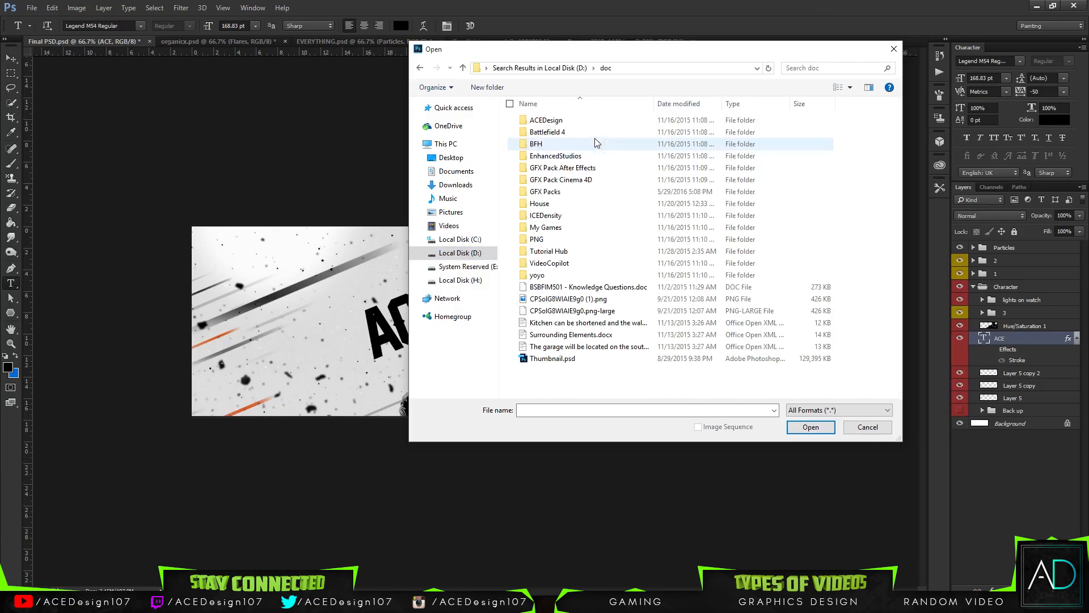
double_click(562, 191)
scroll(566, 284, down, 1)
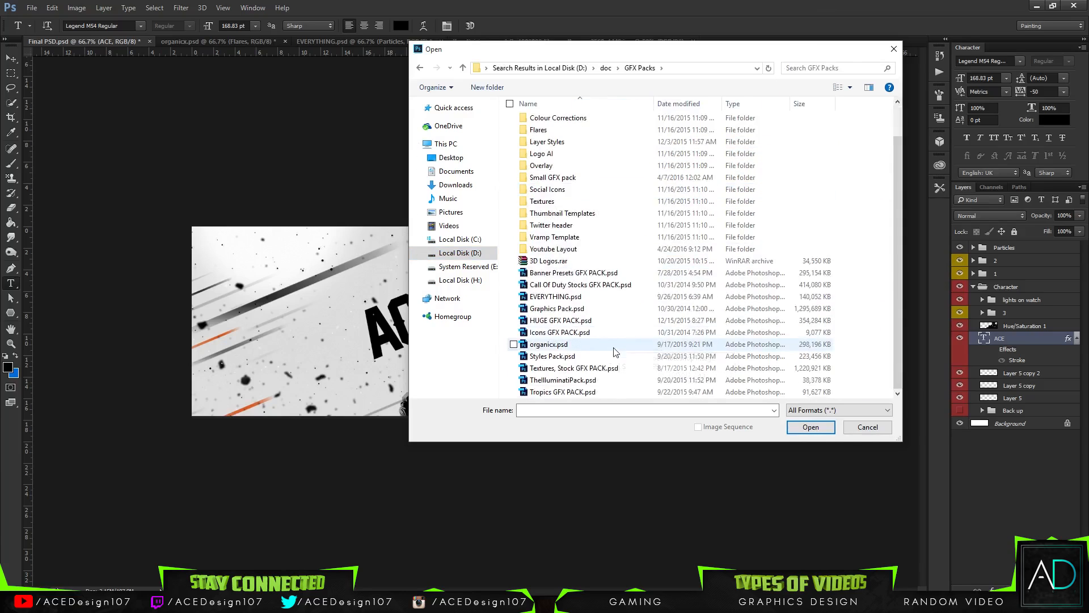
double_click(561, 332)
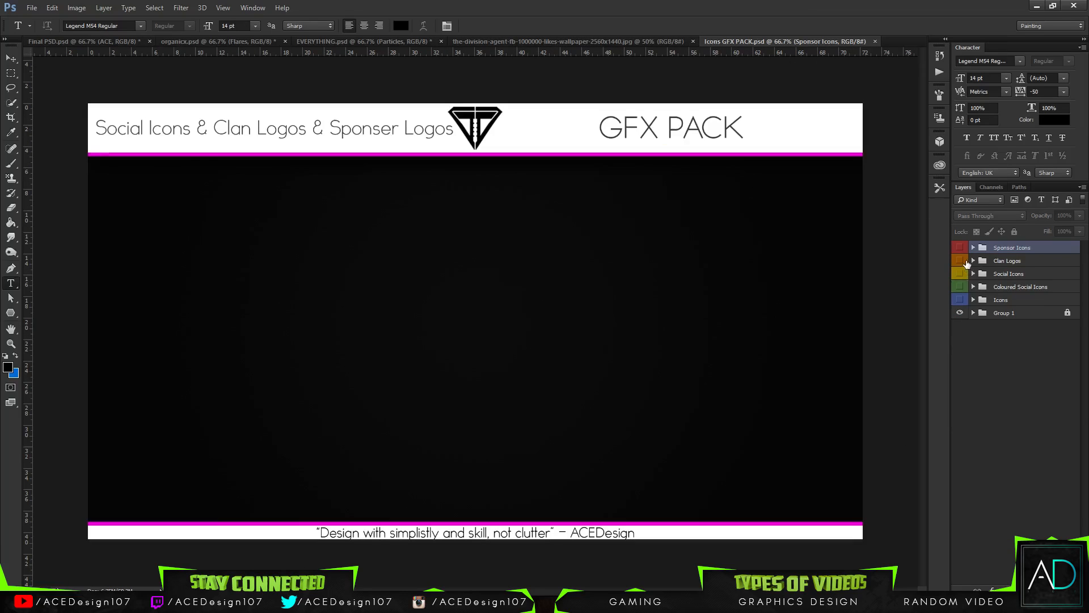
Show the Clan Logos group in the icon pack and copy it into Final PSD.psd.
click(960, 260)
click(974, 261)
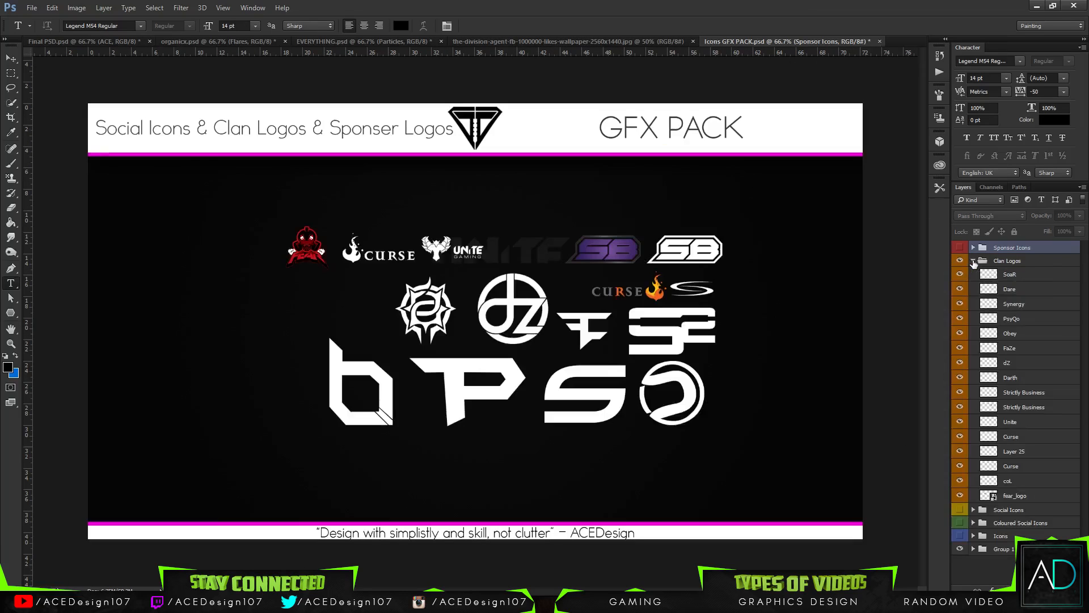
click(1035, 301)
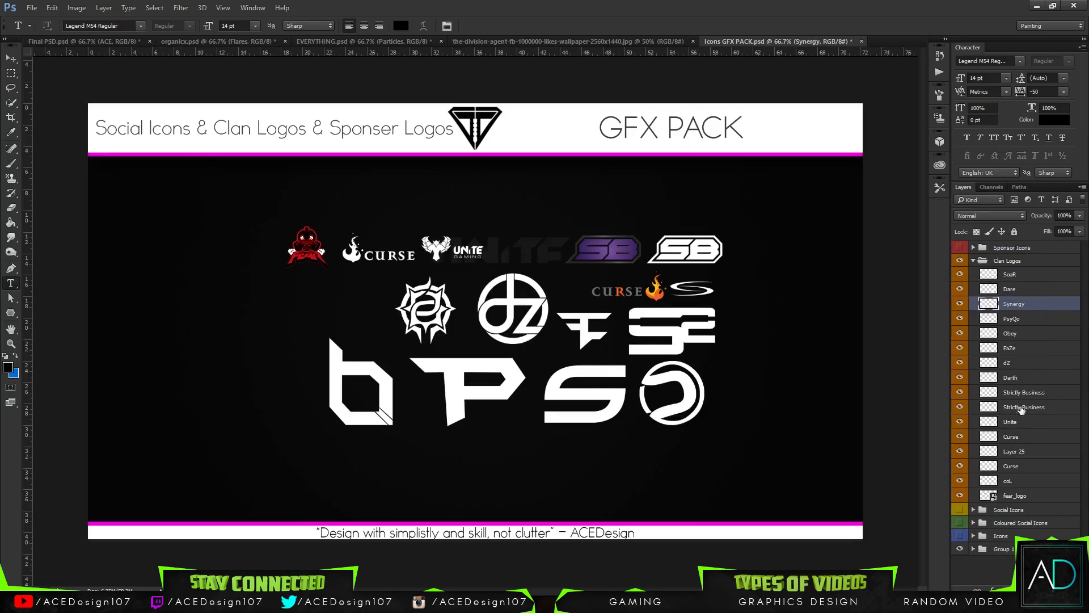
click(1025, 349)
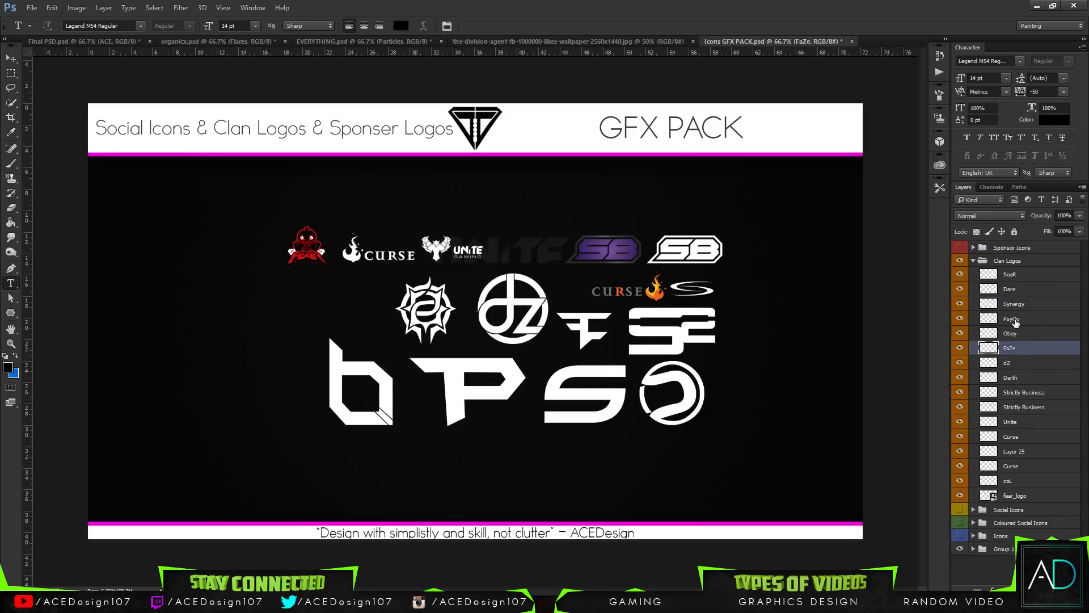
click(1011, 289)
click(1010, 274)
key(v)
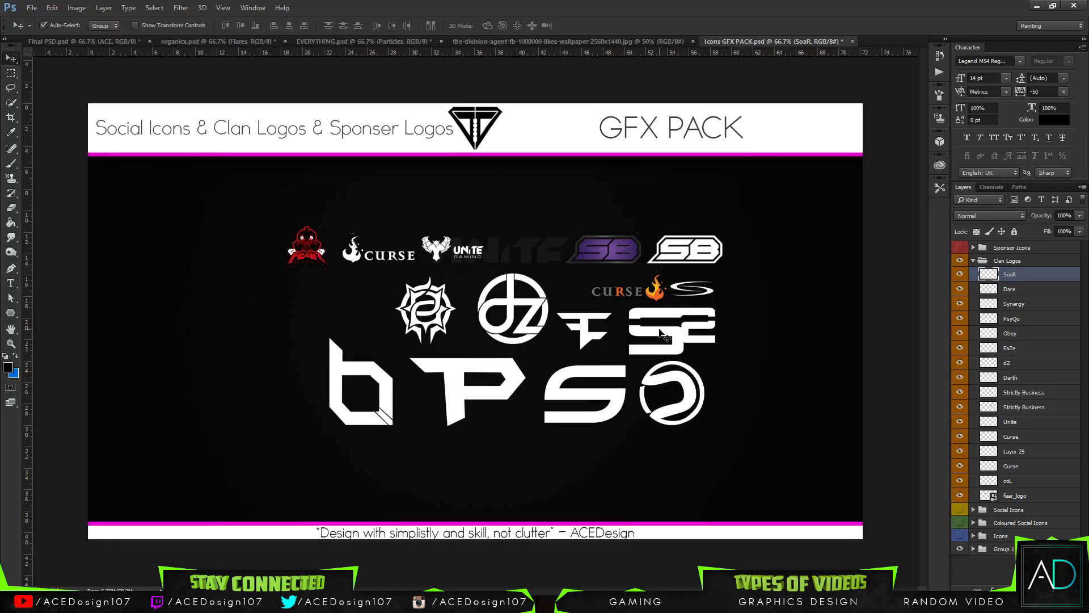
drag(659, 333, 570, 332)
click(1014, 353)
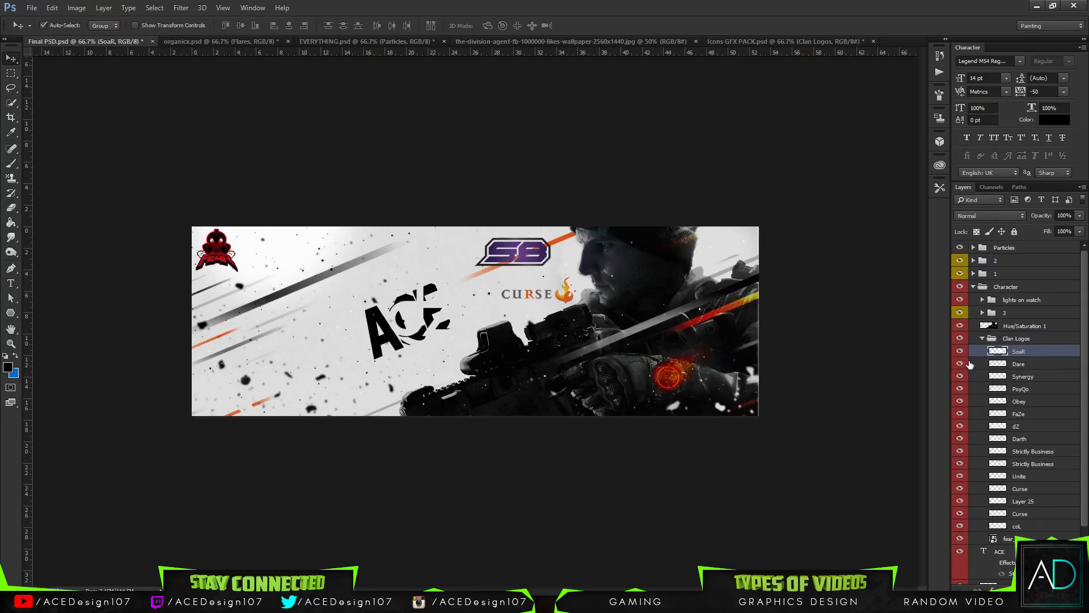
Delete every clan logo except SoaR, take the SoaR layer out of the Clan Logos group, and delete the group.
click(1020, 366)
shift+click(1023, 528)
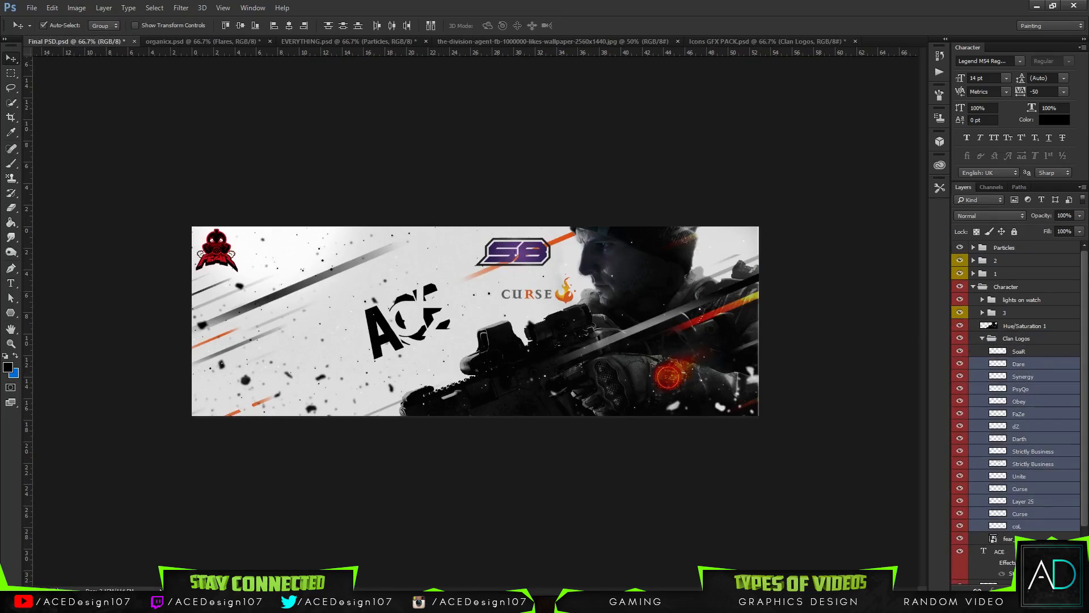
shift+click(1024, 538)
key(Delete)
drag(1023, 352, 1025, 341)
click(1028, 356)
key(Delete)
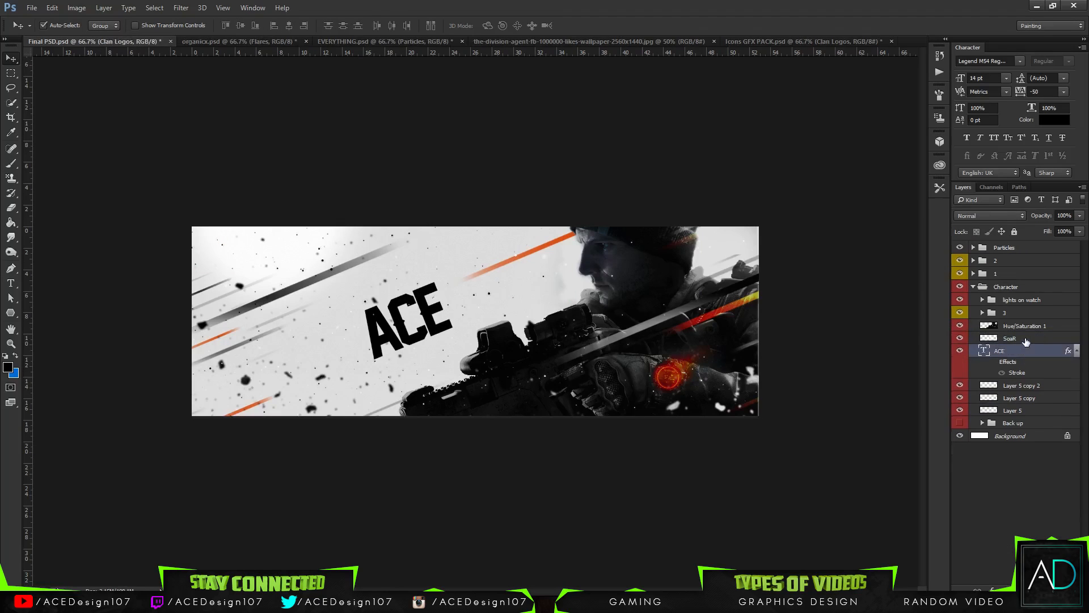
Move the SoaR logo onto the light background just above the ACE text.
click(1019, 338)
key(ctrl+t)
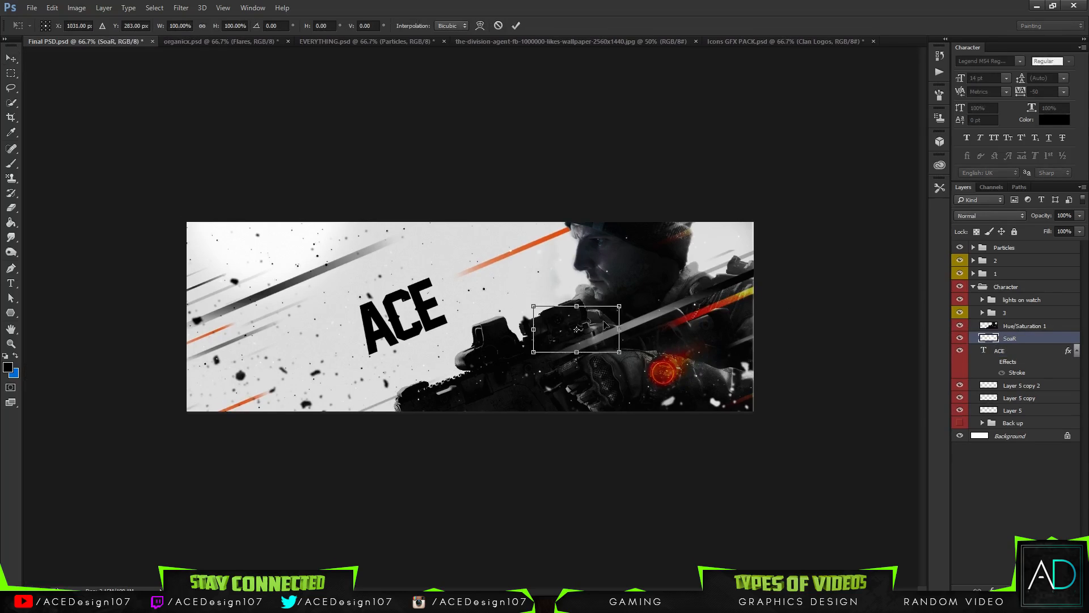
drag(605, 325, 431, 254)
key(Return)
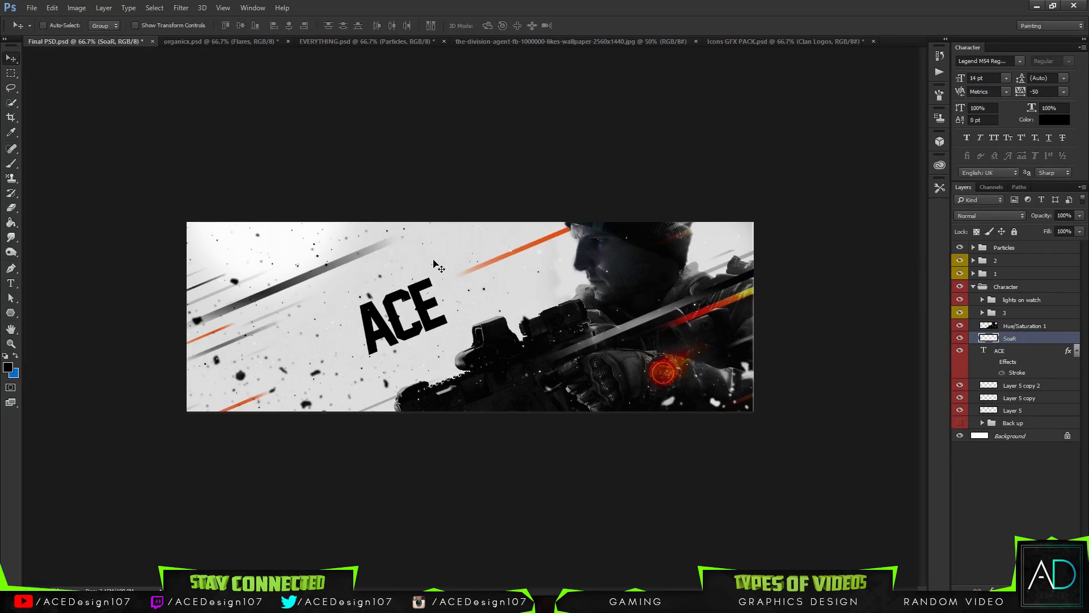
Add an orange Color Overlay at 100% opacity to the SoaR logo layer.
right_click(1027, 338)
click(886, 85)
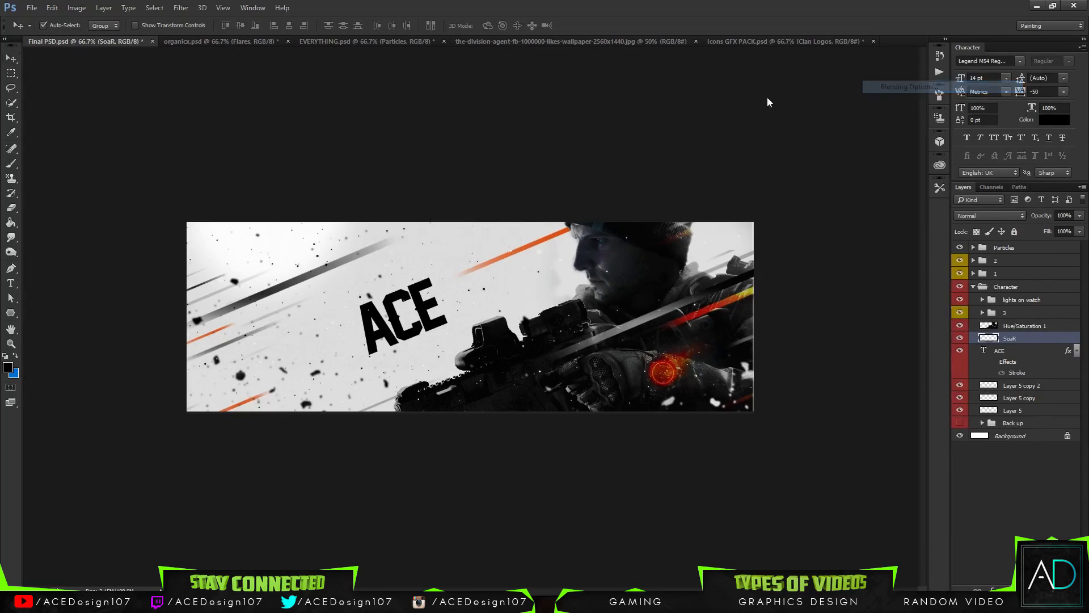
click(653, 233)
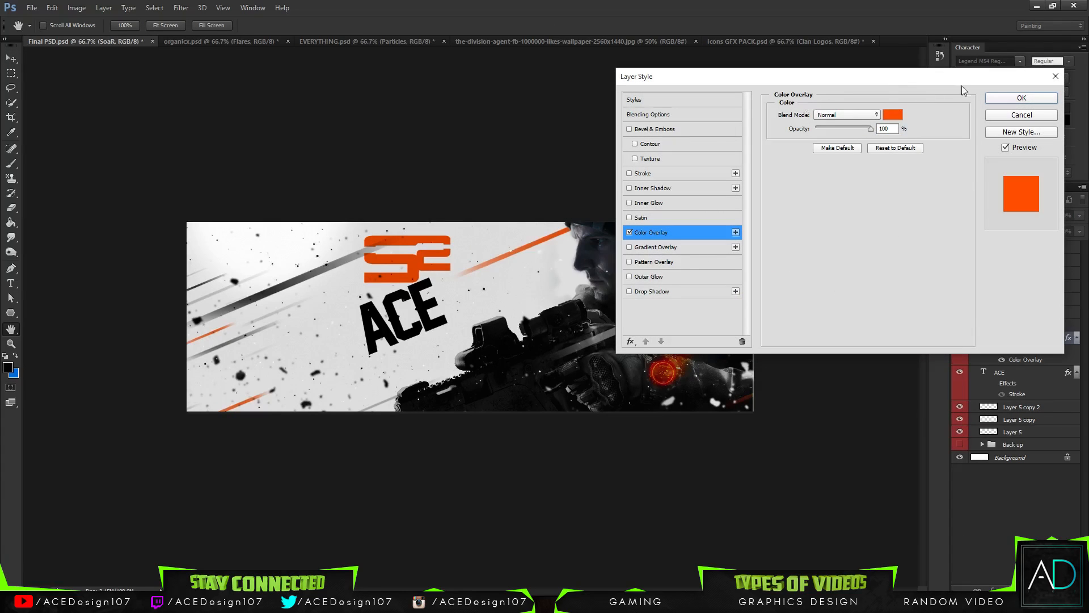
click(1022, 97)
Scale the SoaR logo to about 76% and rotate it about -22° to match the tilted ACE text.
key(ctrl+t)
mouse_move(458, 225)
mouse_down()
mouse_move(443, 205)
mouse_move(421, 239)
mouse_move(430, 255)
mouse_move(460, 214)
mouse_up()
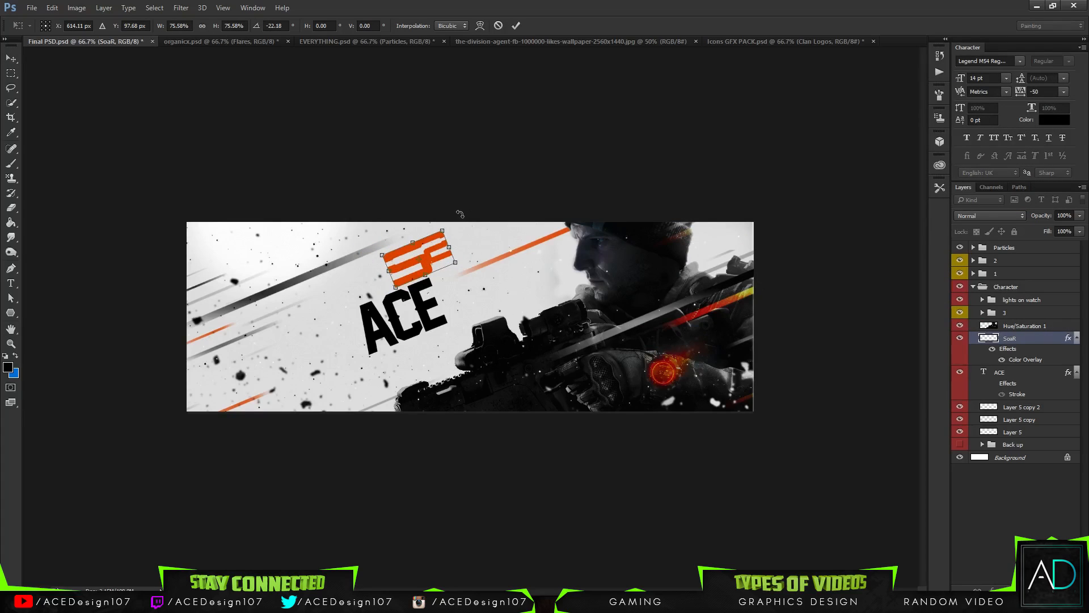
key(Return)
Scale the SoaR logo down to about 46% and position it close above the end of the ACE text.
key(ctrl+t)
mouse_move(436, 255)
mouse_down()
mouse_move(448, 256)
mouse_move(450, 241)
mouse_move(427, 268)
mouse_up()
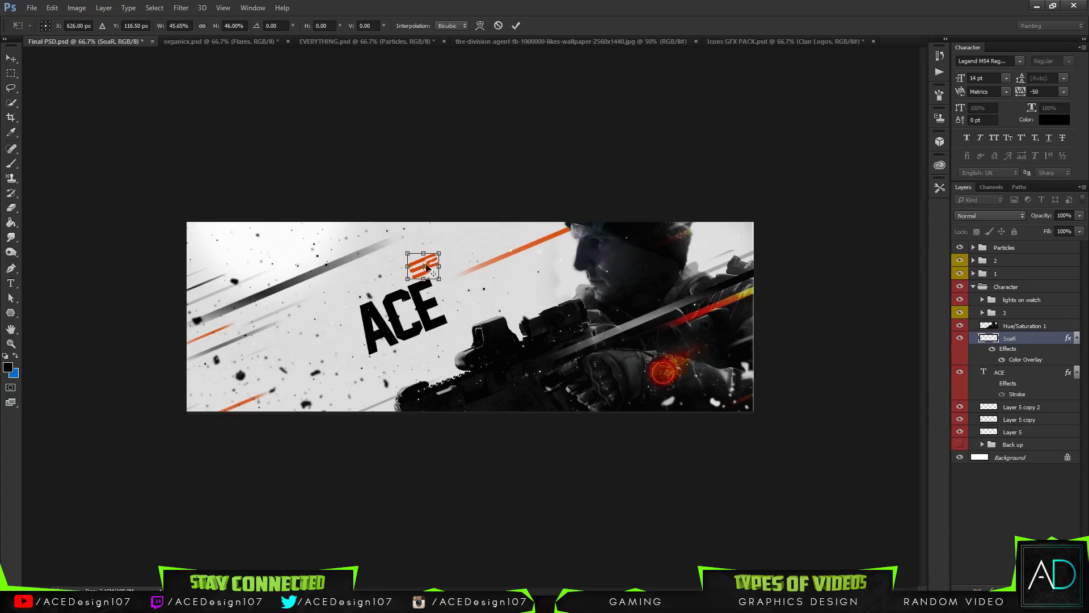
key(Down)
key(Down)
key(Down)
key(Down)
key(Down)
drag(458, 244, 457, 242)
key(Return)
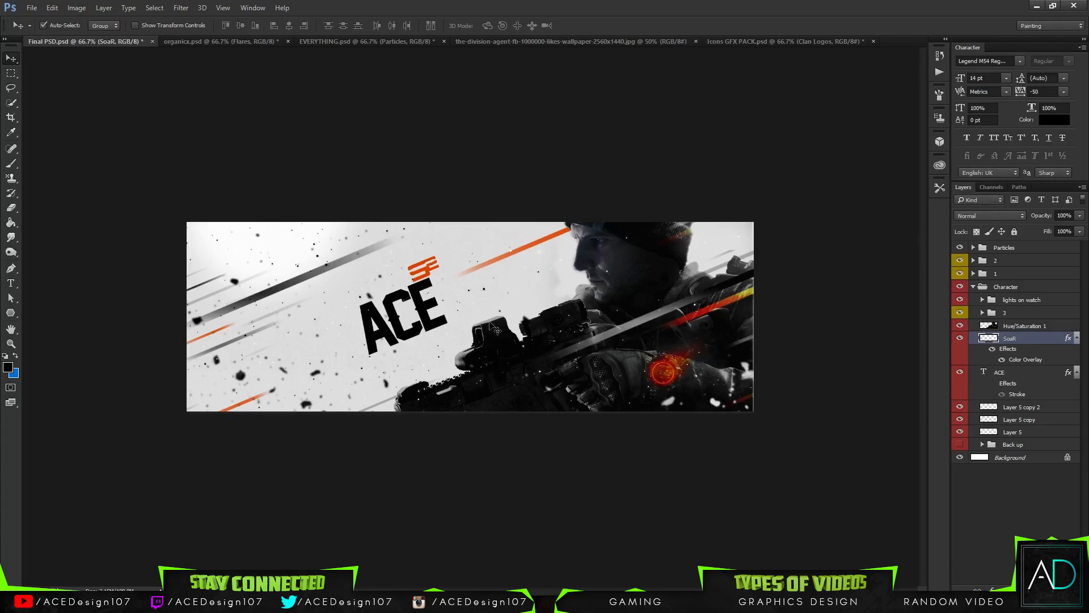
Rasterize the layer style of the ACE text layer.
click(1080, 215)
mouse_move(1067, 226)
mouse_down()
mouse_move(1050, 229)
mouse_move(1074, 231)
mouse_up()
right_click(1027, 377)
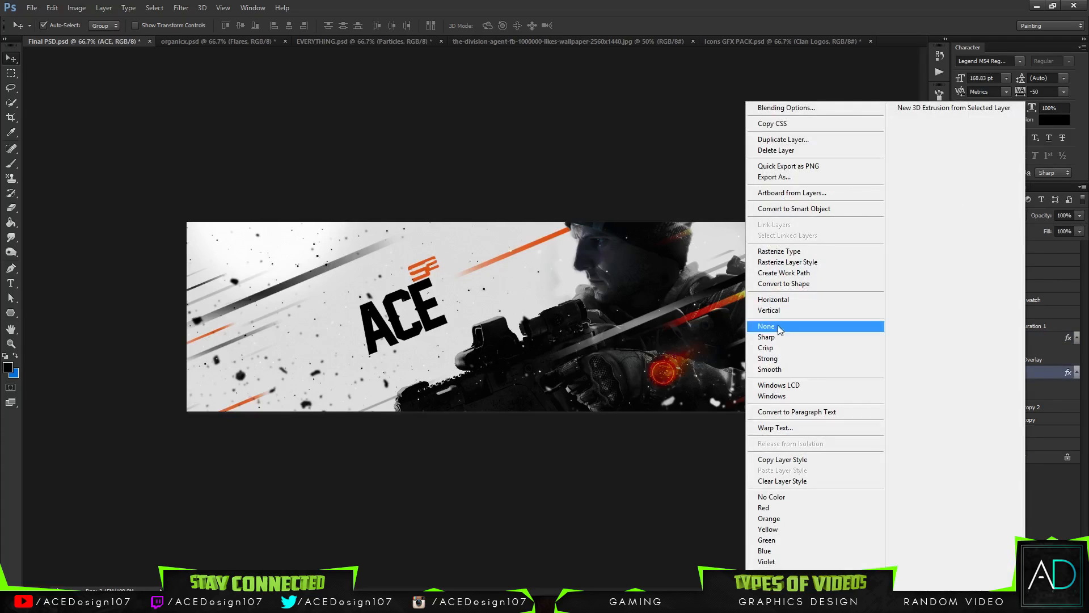
click(789, 262)
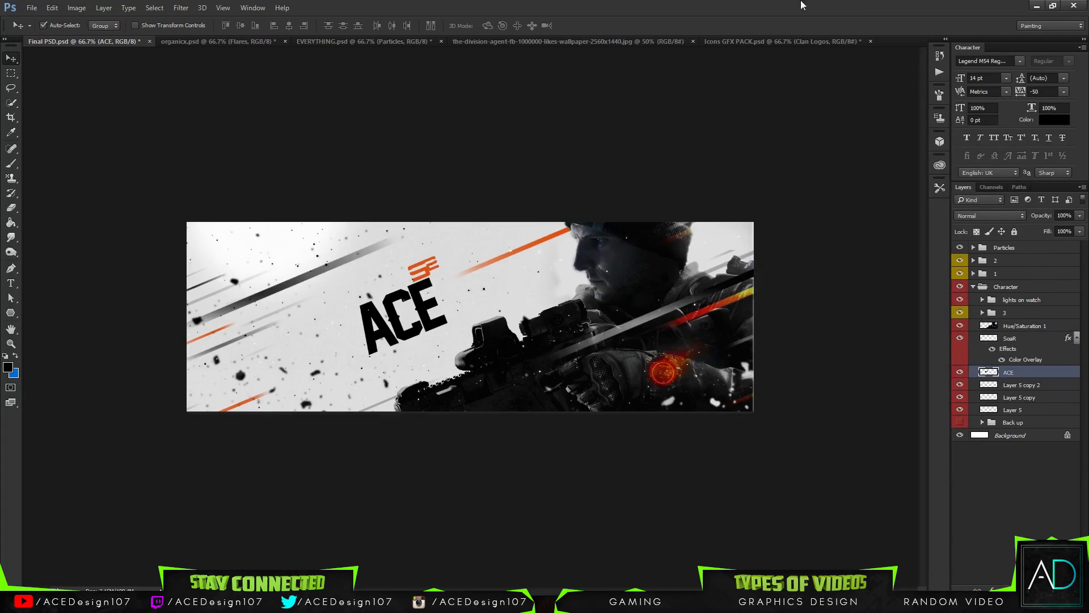
Set the Eraser to a 675 px splatter brush and reduce the brush size to suit the ACE lettering.
key(e)
click(58, 26)
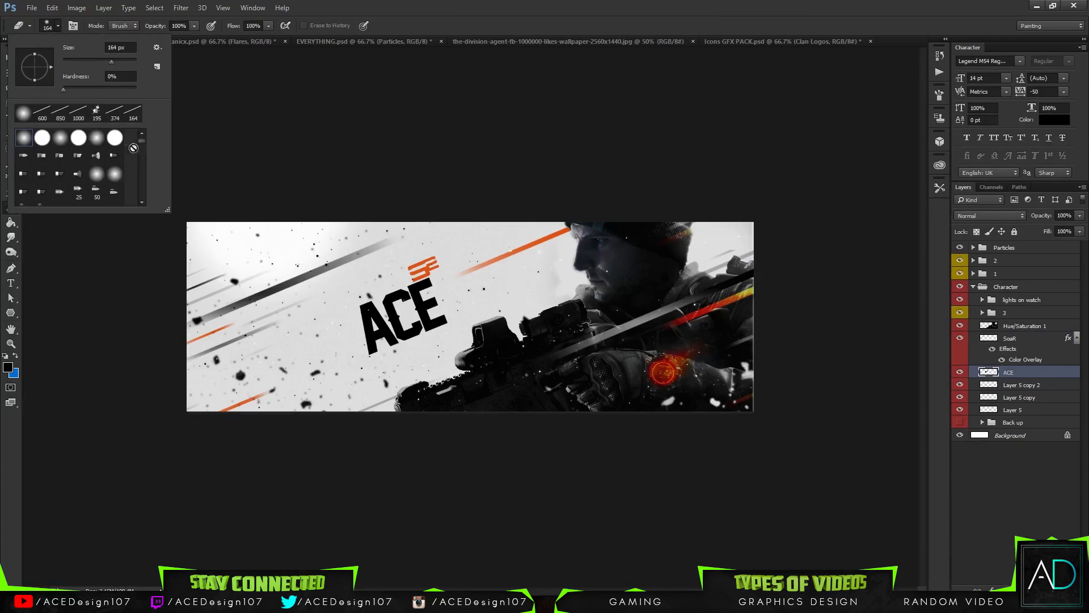
mouse_move(139, 148)
mouse_down()
mouse_move(139, 195)
mouse_move(135, 178)
mouse_up()
click(115, 183)
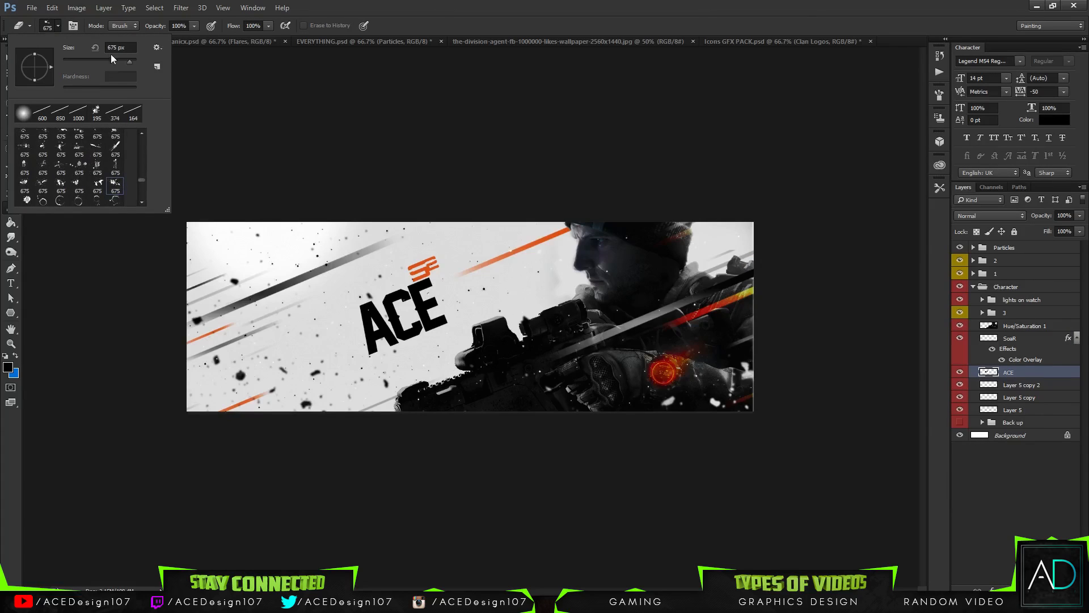
click(116, 61)
click(308, 12)
Try a splatter erase on the lower part of the ACE text and undo it.
click(396, 344)
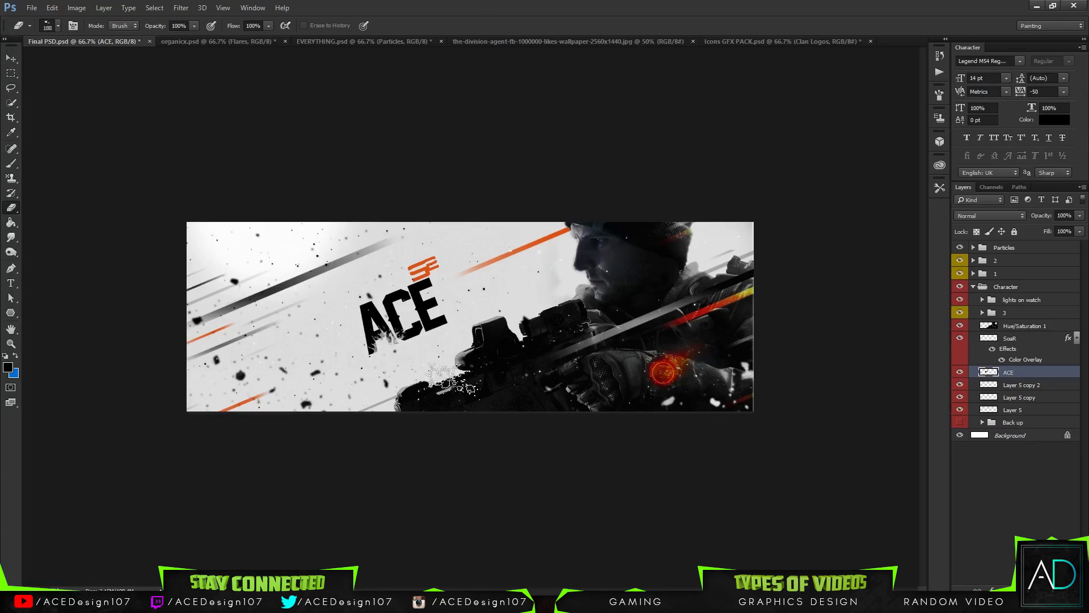
key(ctrl+z)
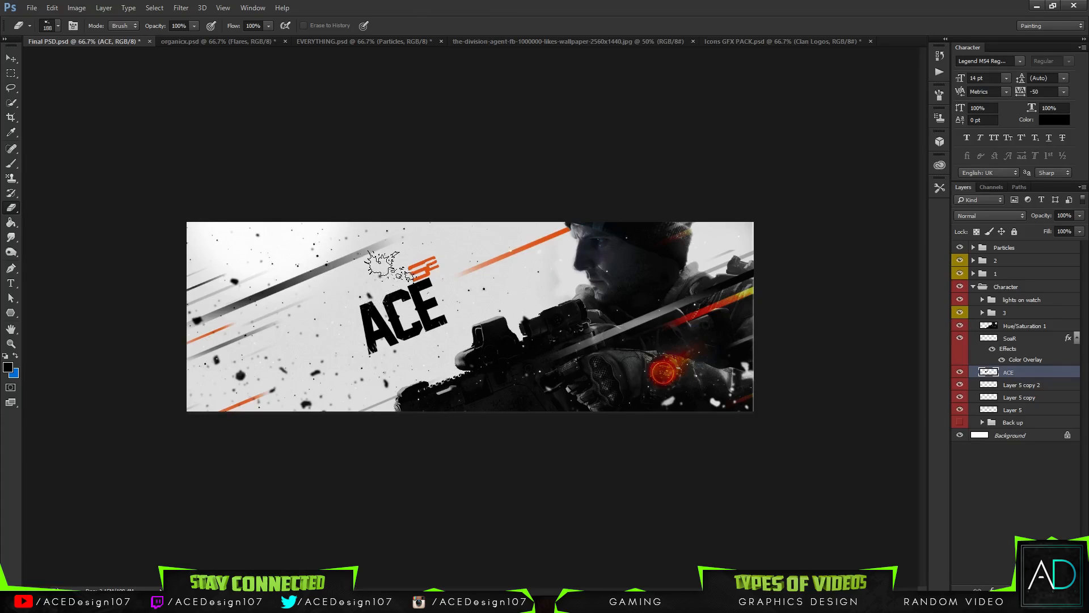
Set the Eraser to the 1075 px brush and scuff the end of the ACE lettering.
click(58, 26)
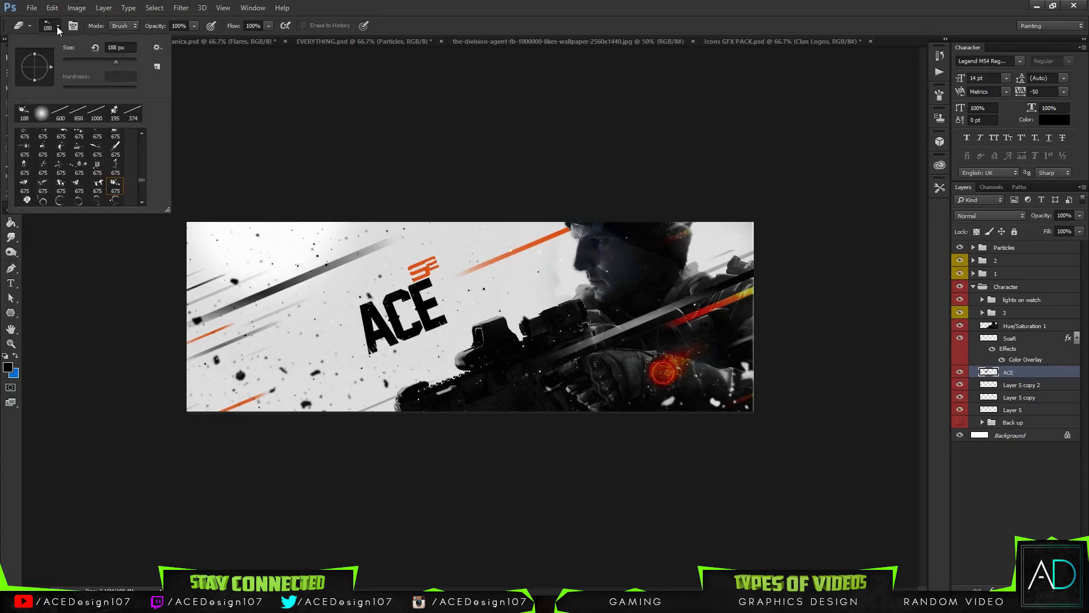
scroll(70, 166, down, 3)
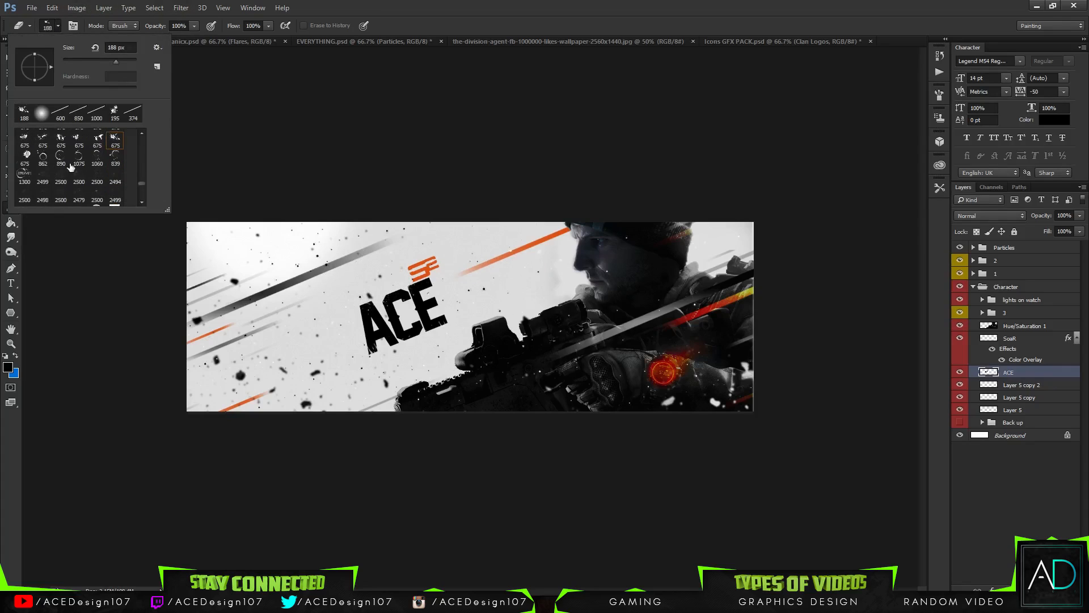
click(77, 162)
click(552, 400)
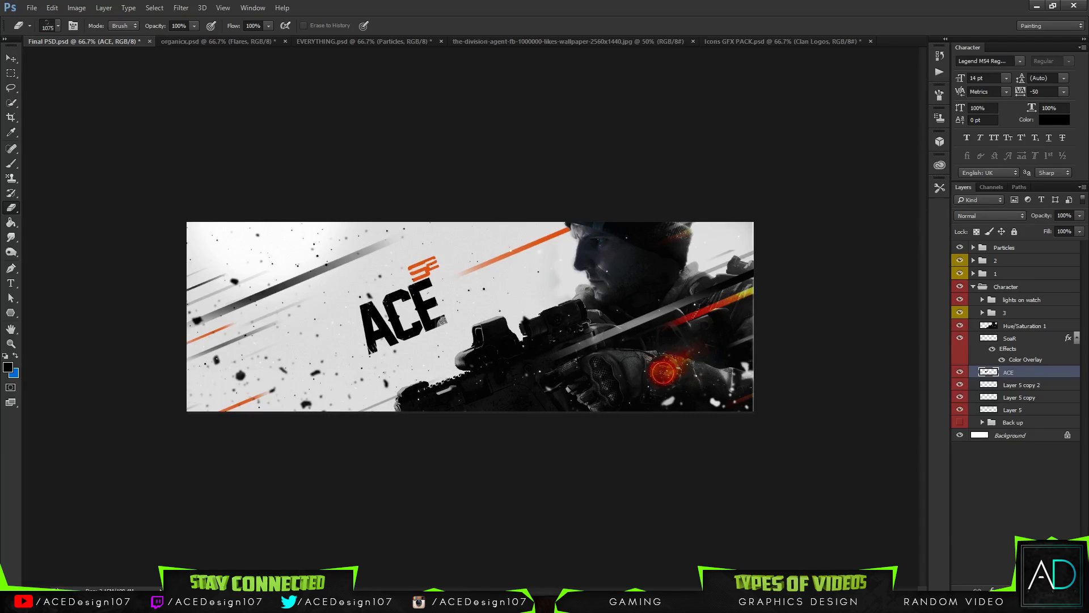
Set the Eraser to the 1811 px splatter brush and erase rough patches from the ACE lettering.
click(59, 28)
click(27, 162)
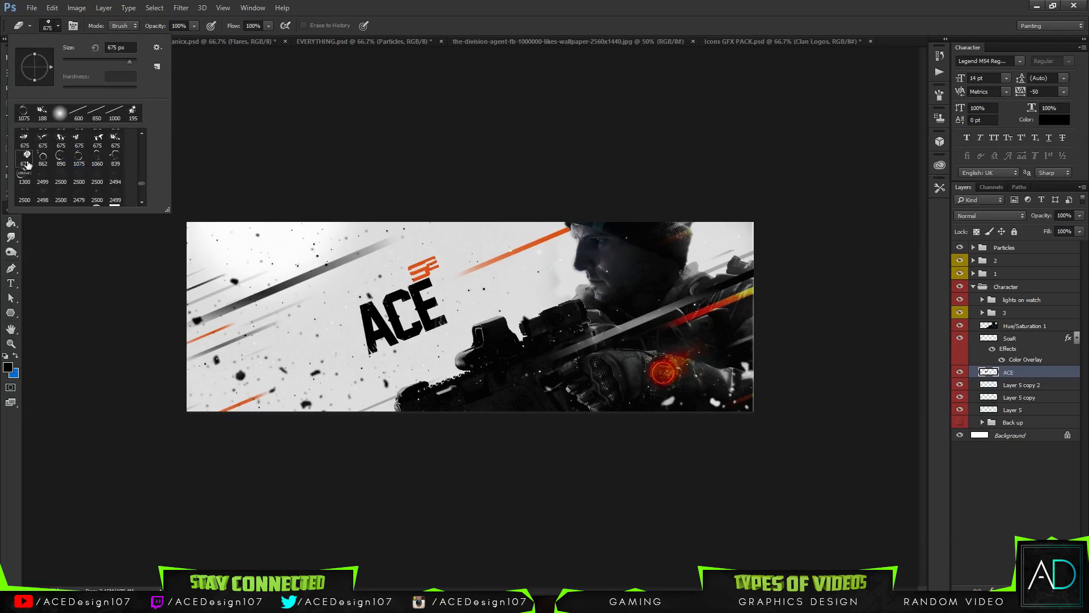
scroll(31, 170, down, 3)
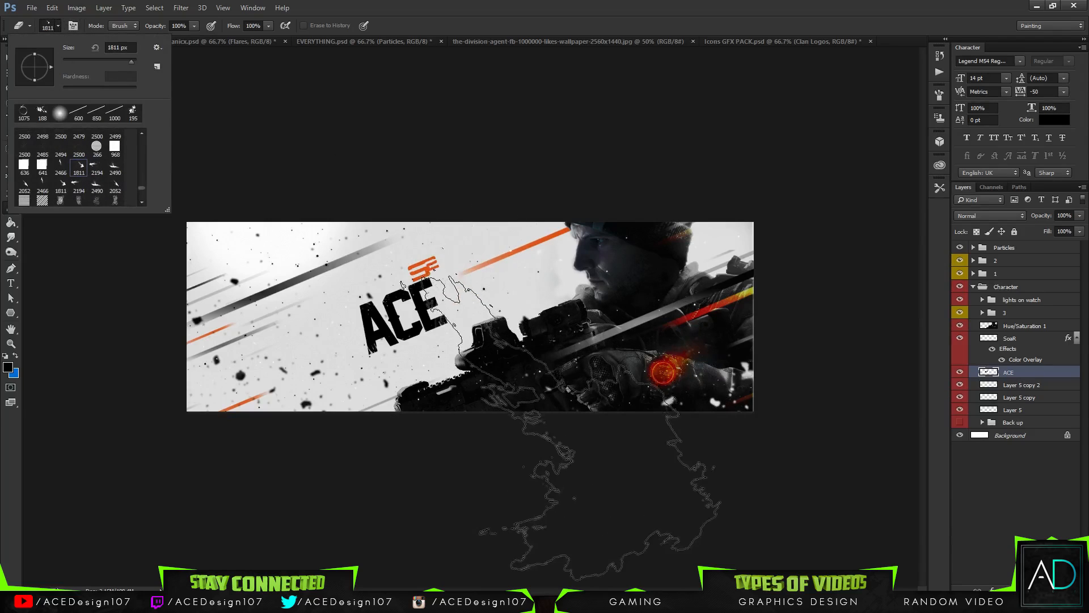
click(571, 474)
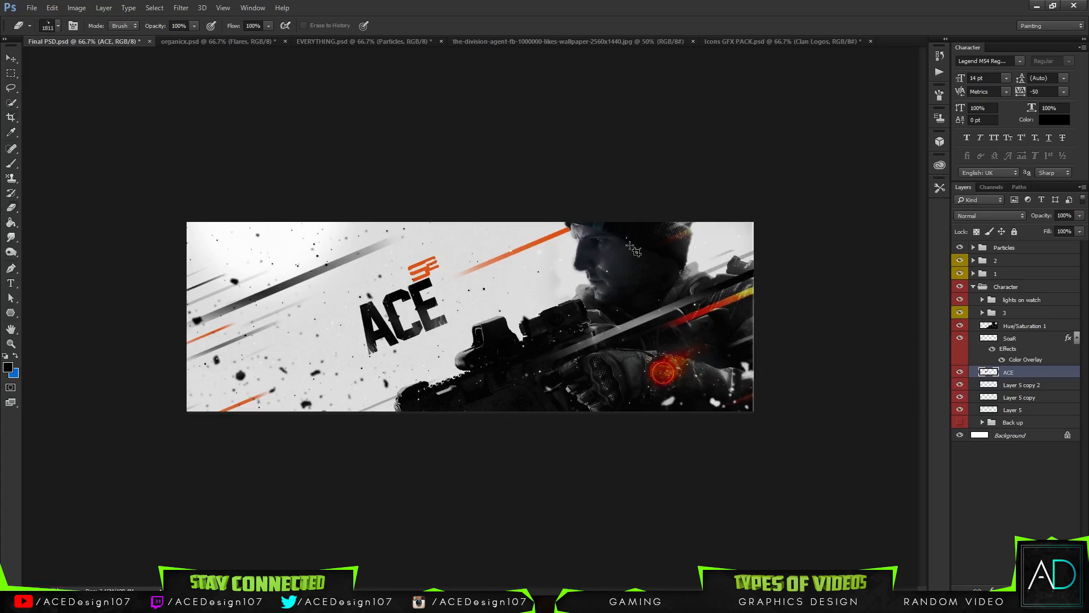
Show the S1 layer in the Smoke group of EVERYTHING.psd and copy the whole Smoke group into Final PSD.psd.
key(c)
key(v)
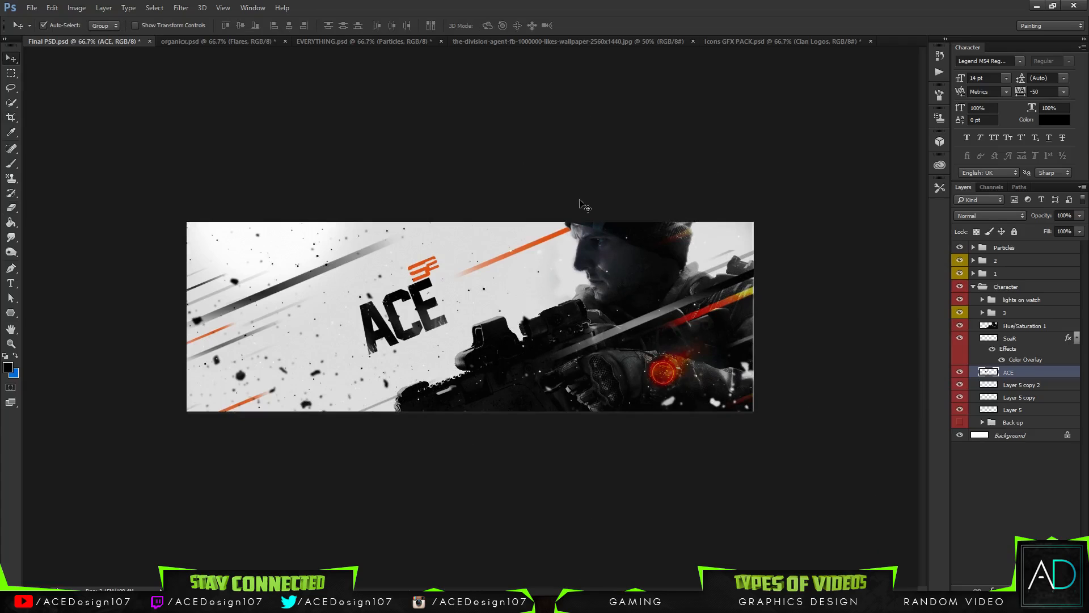
key(ctrl+0)
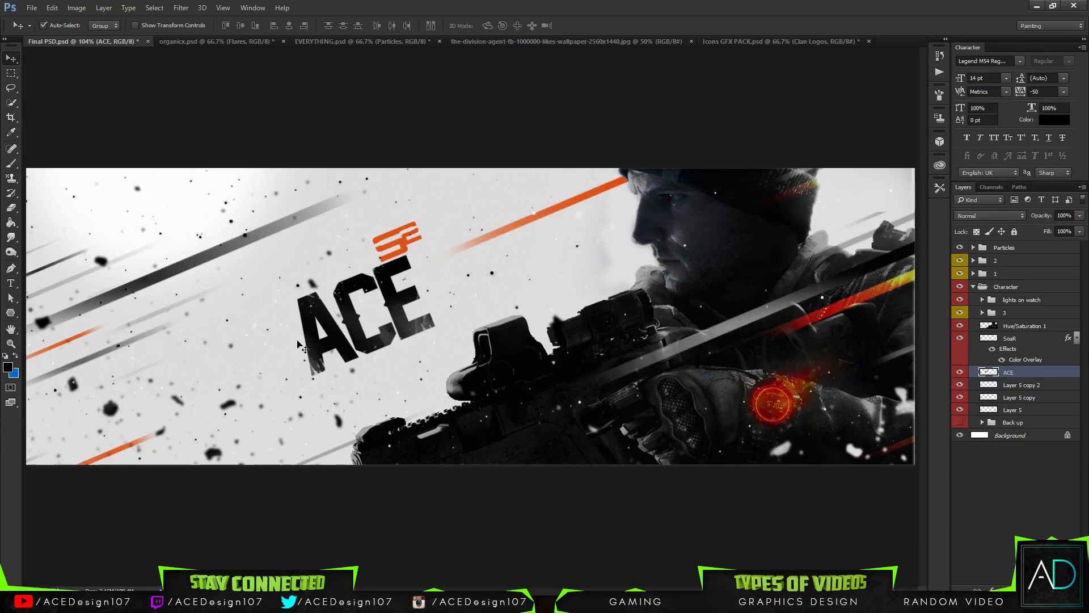
click(241, 39)
click(342, 39)
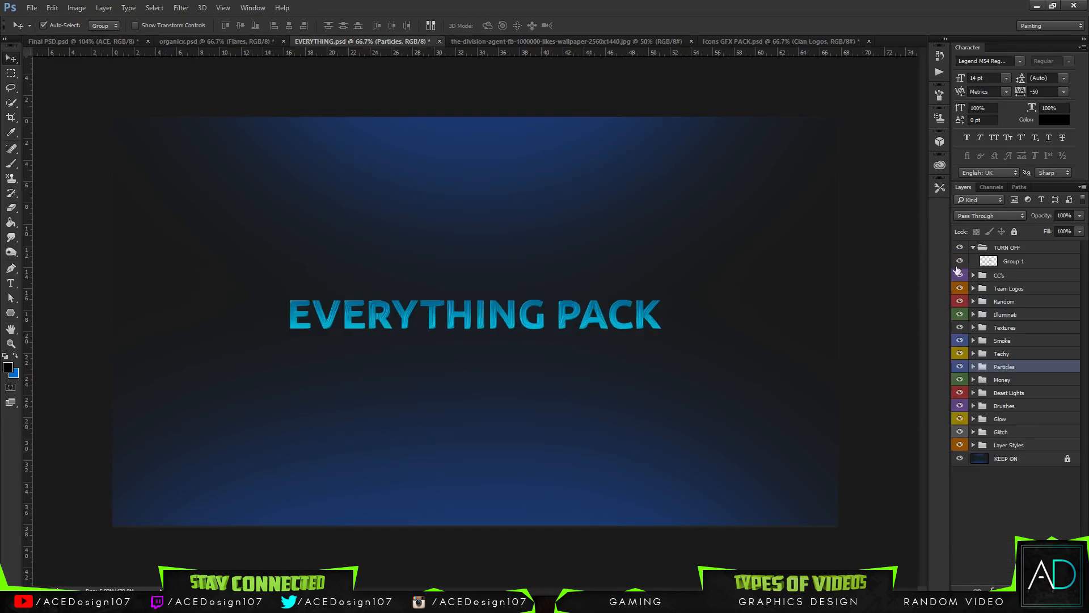
click(973, 340)
click(959, 354)
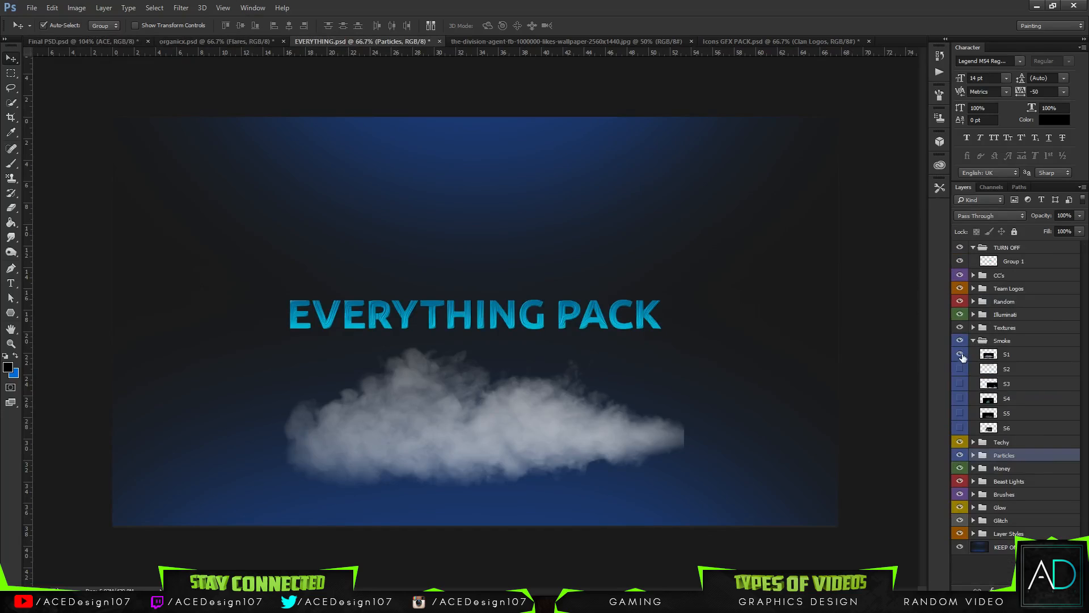
click(1010, 356)
drag(377, 359, 720, 400)
key(ctrl+minus)
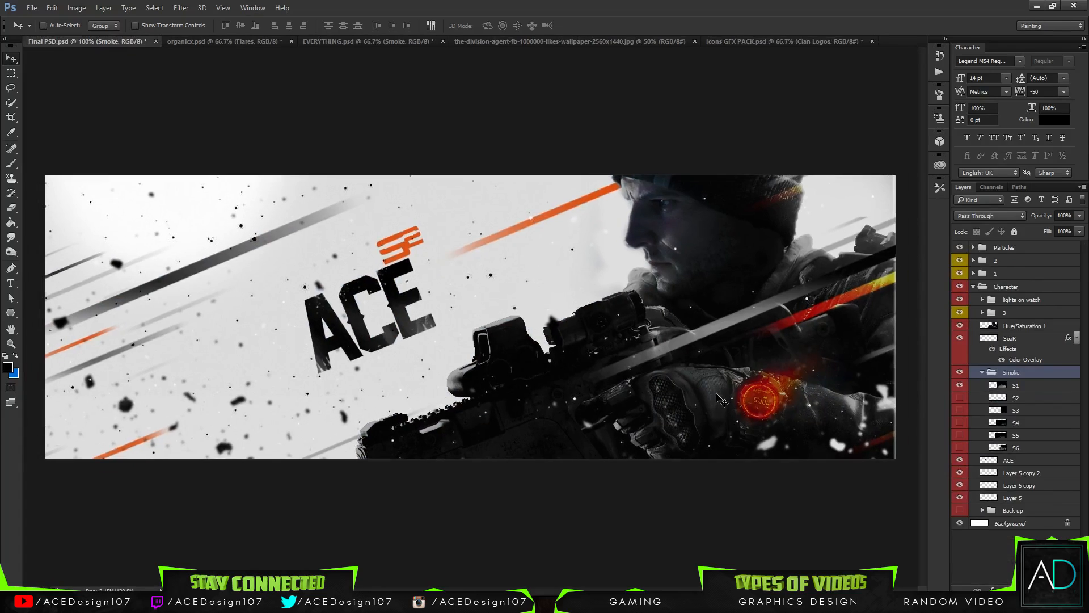
Move the S1 smoke layer down and to the left over the soldier's rifle and arm.
click(1016, 389)
key(ctrl+t)
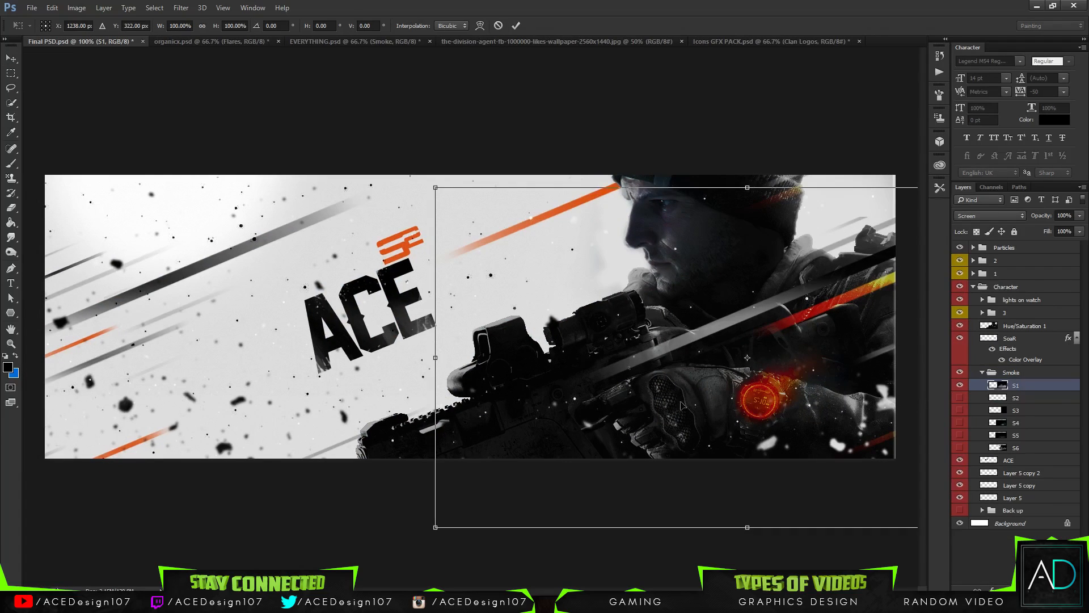
drag(681, 408, 616, 448)
key(Return)
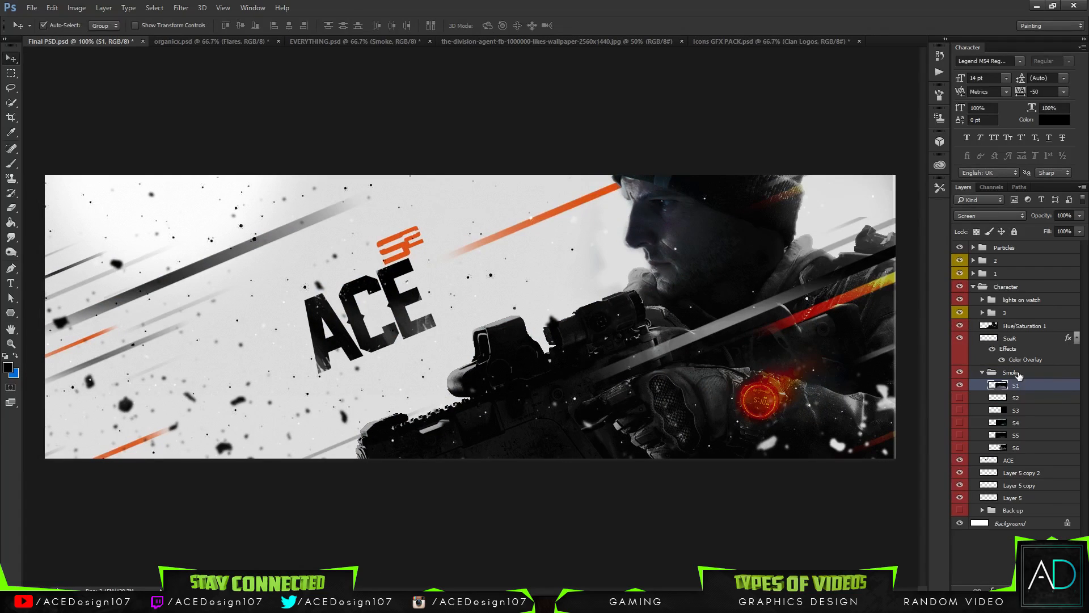
Place the Smoke group above the Hue/Saturation 1 layer and nudge the S1 smoke slightly to the right.
drag(1019, 373, 1027, 320)
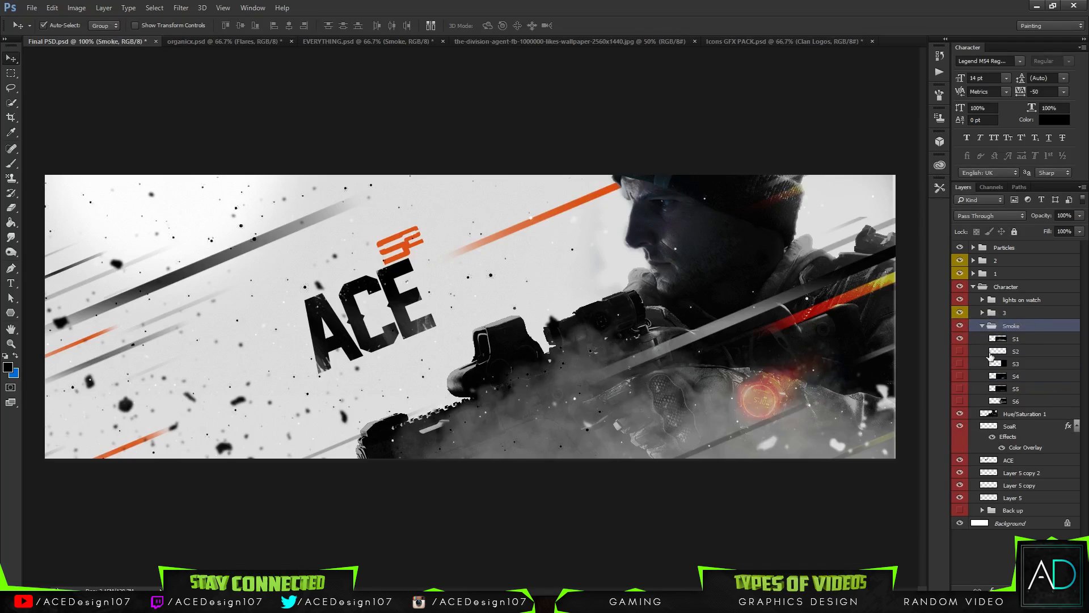
click(1032, 343)
key(ctrl+t)
mouse_move(662, 393)
mouse_down()
mouse_move(701, 446)
mouse_move(689, 383)
mouse_move(676, 403)
mouse_move(682, 430)
mouse_move(682, 385)
mouse_move(676, 397)
mouse_up()
key(Return)
Erase the S1 smoke over the red watch light with a 281 px brush, lowering the Eraser opacity to 49%.
key(e)
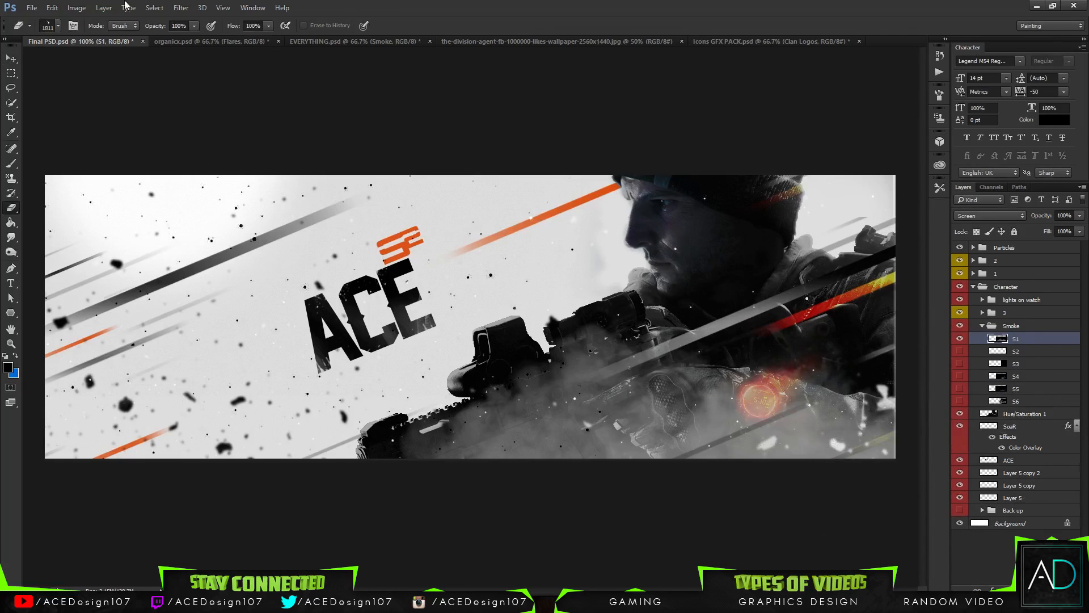
click(58, 27)
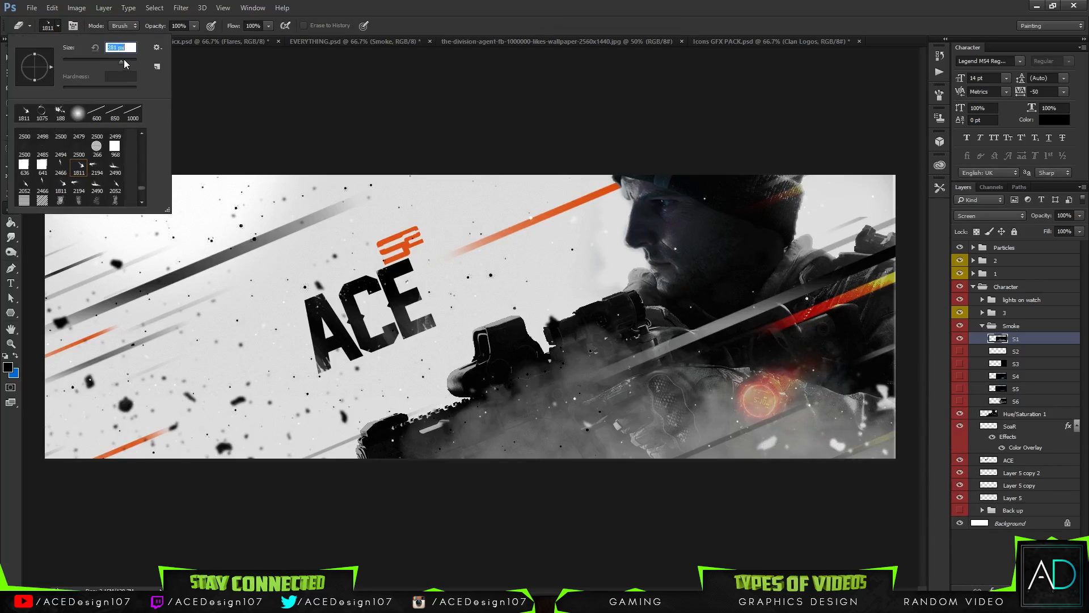
mouse_move(755, 376)
mouse_down()
mouse_move(749, 390)
mouse_move(757, 367)
mouse_move(760, 400)
mouse_move(755, 391)
mouse_up()
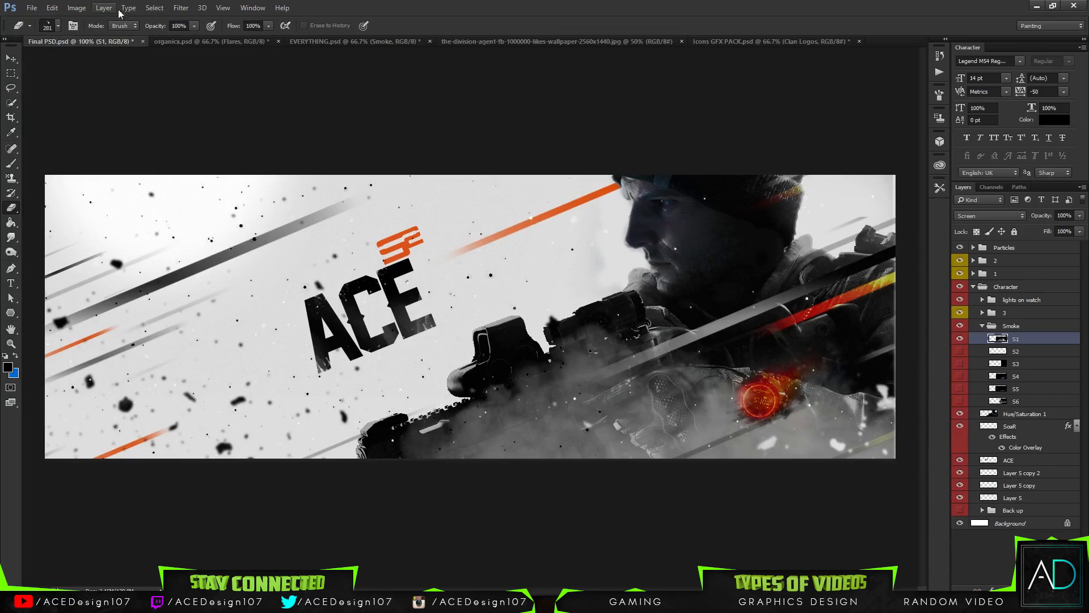
drag(190, 39, 165, 38)
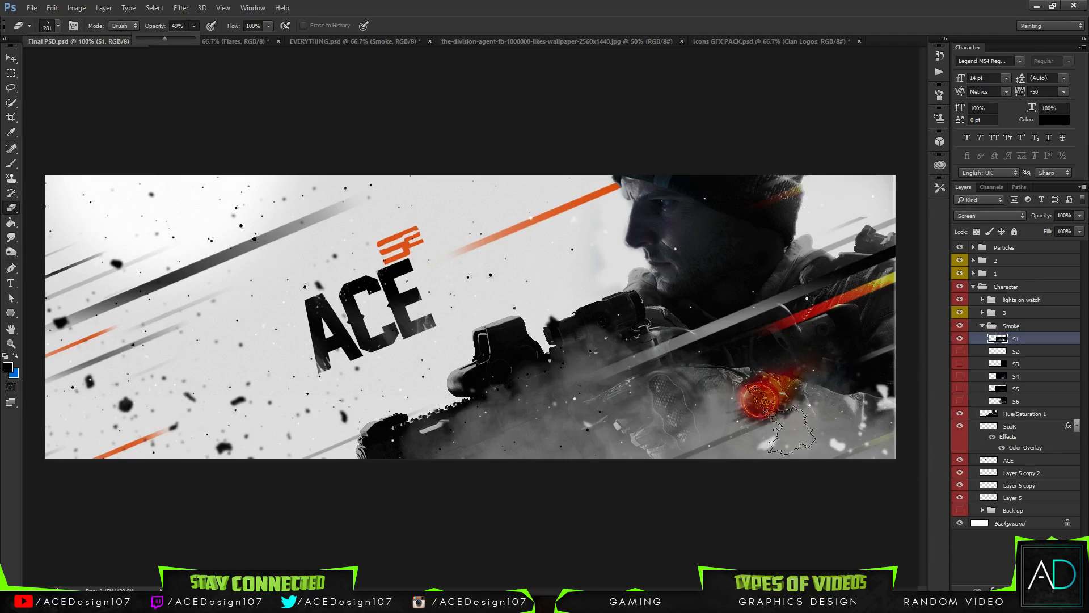
mouse_move(780, 421)
mouse_down()
mouse_move(727, 380)
mouse_move(748, 392)
mouse_move(743, 400)
mouse_move(741, 383)
mouse_up()
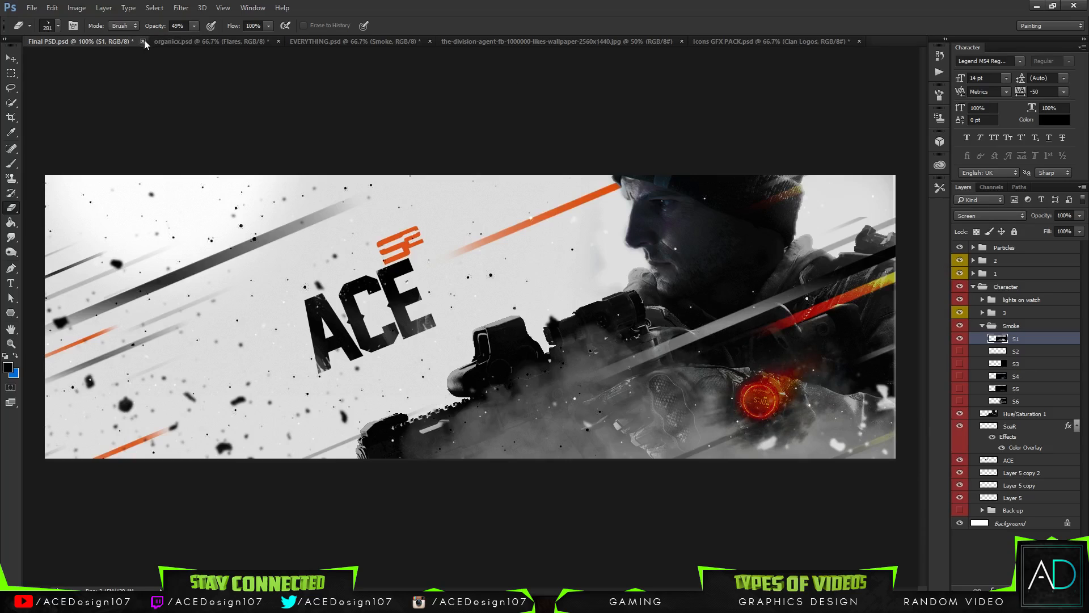
Resize a 675 px splatter brush to 359 px and erase more smoke around the red watch light.
click(59, 26)
scroll(71, 178, up, 3)
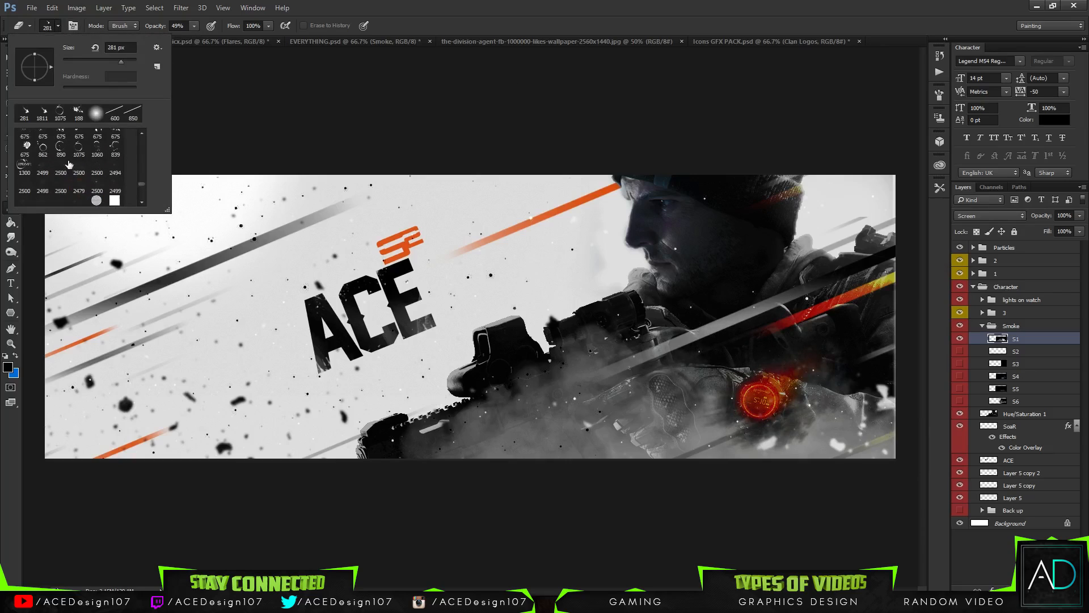
click(61, 139)
click(124, 60)
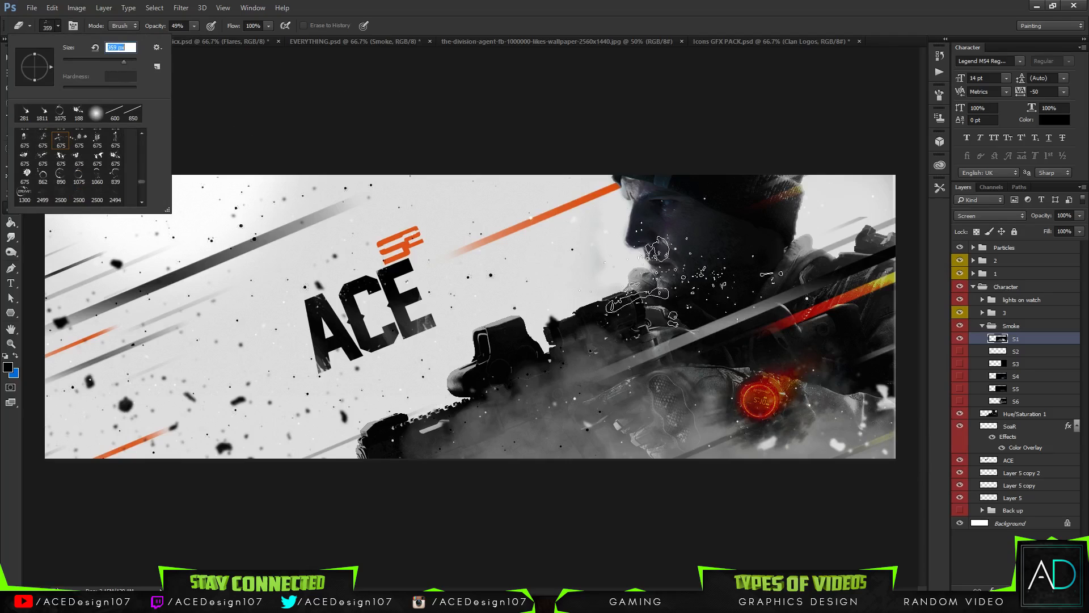
click(749, 401)
click(766, 418)
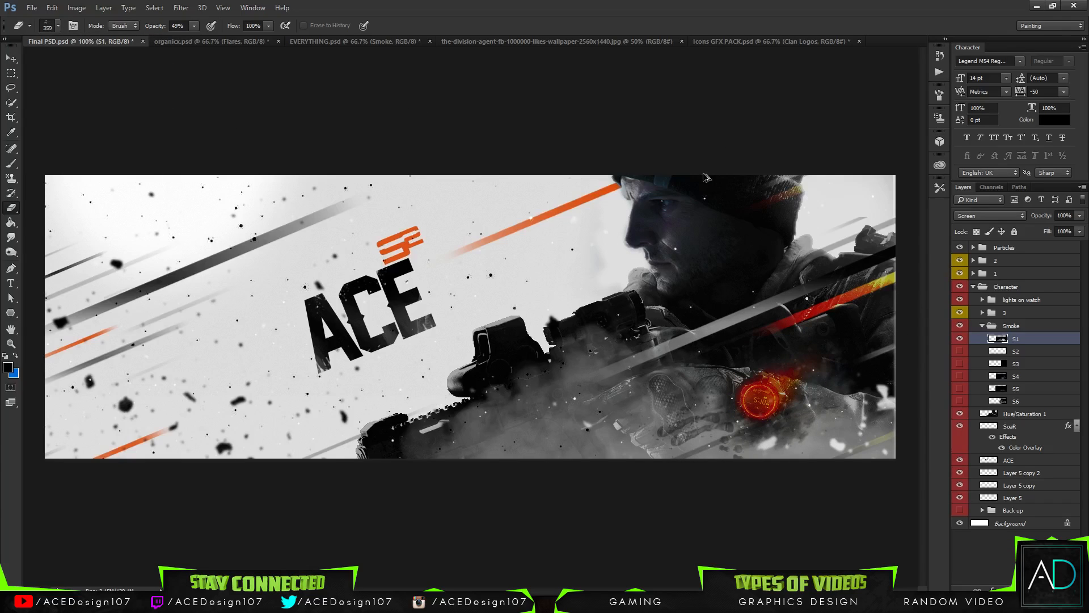
Switch the Eraser to the soft round brush at 117 px and clear the remaining smoke over the watch light.
click(57, 26)
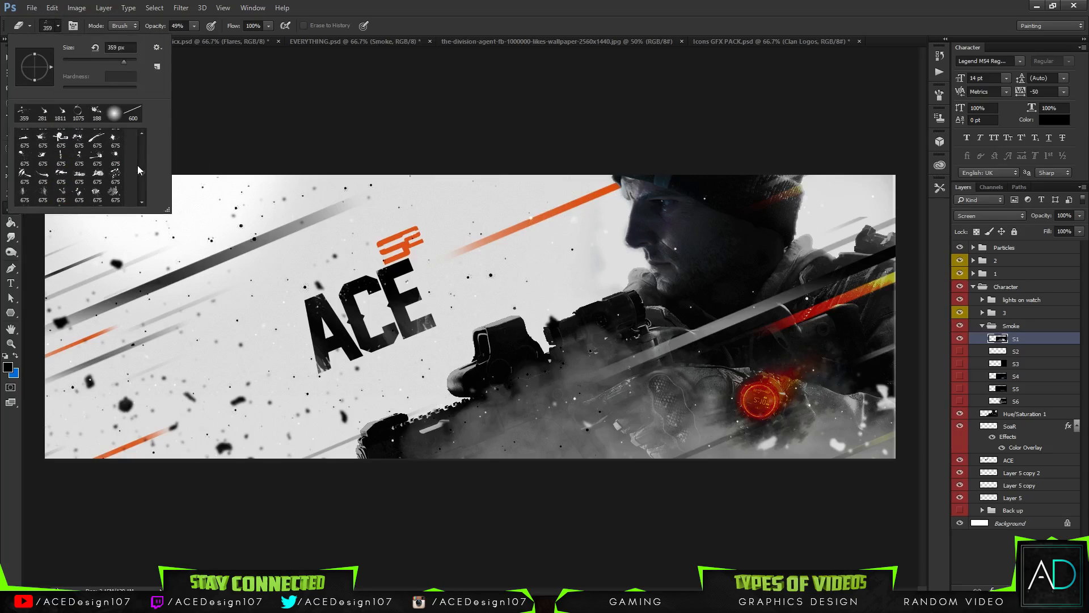
click(114, 114)
click(759, 395)
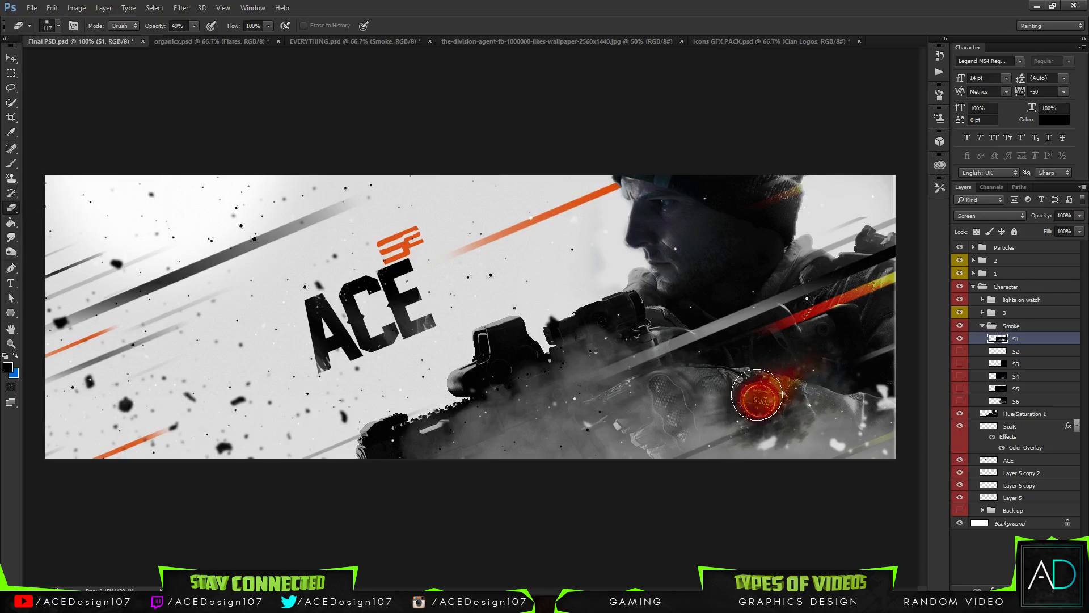
click(762, 416)
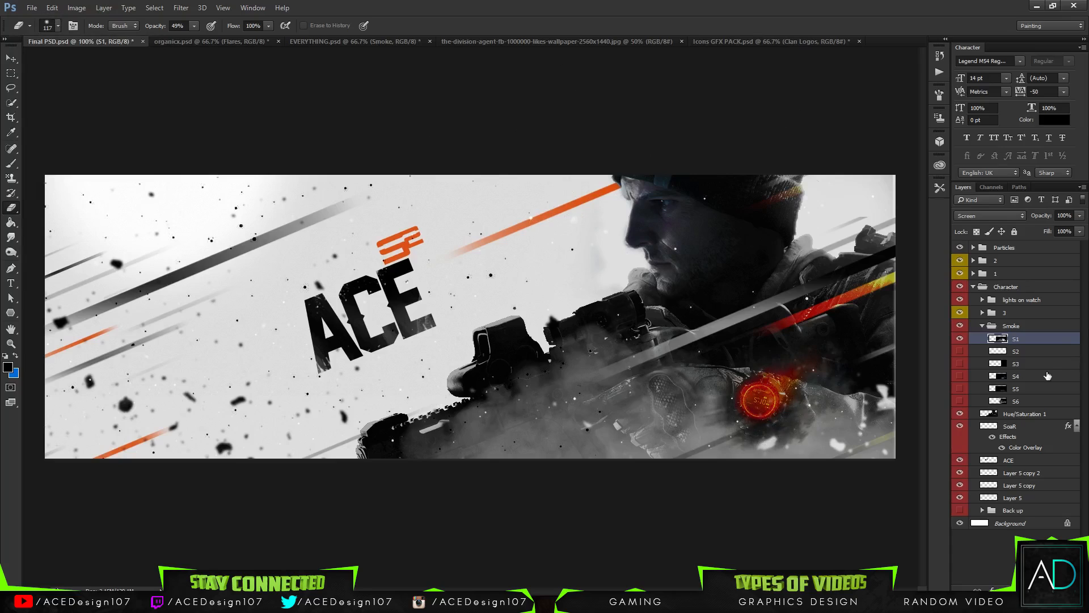
Lower the S1 layer's opacity to 77% and apply Levels with black input 112 and midtone 0.89.
drag(1079, 215, 1057, 226)
key(ctrl+l)
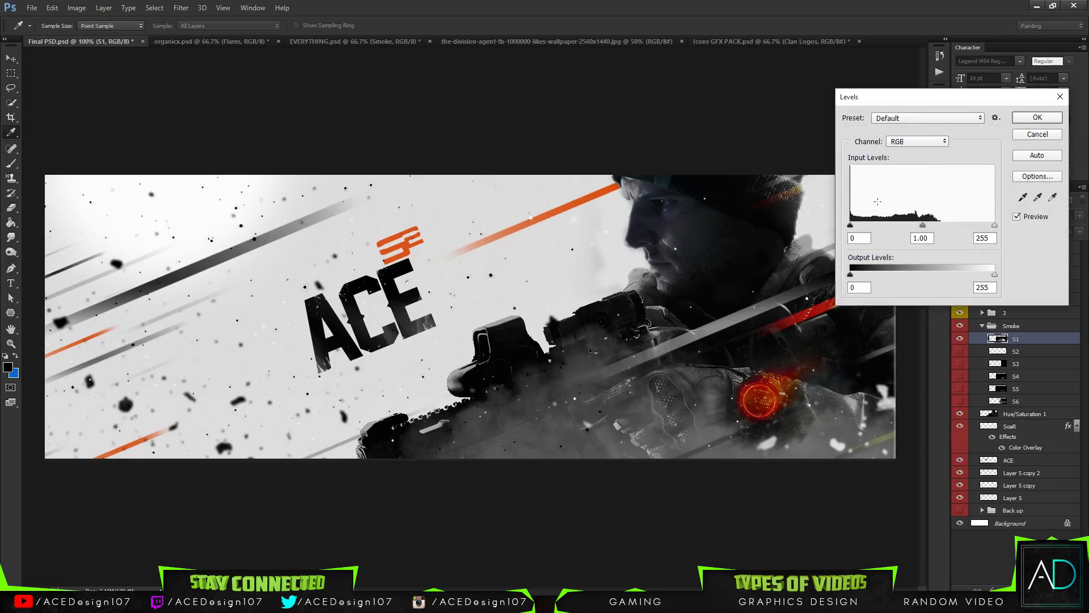
drag(854, 226, 953, 233)
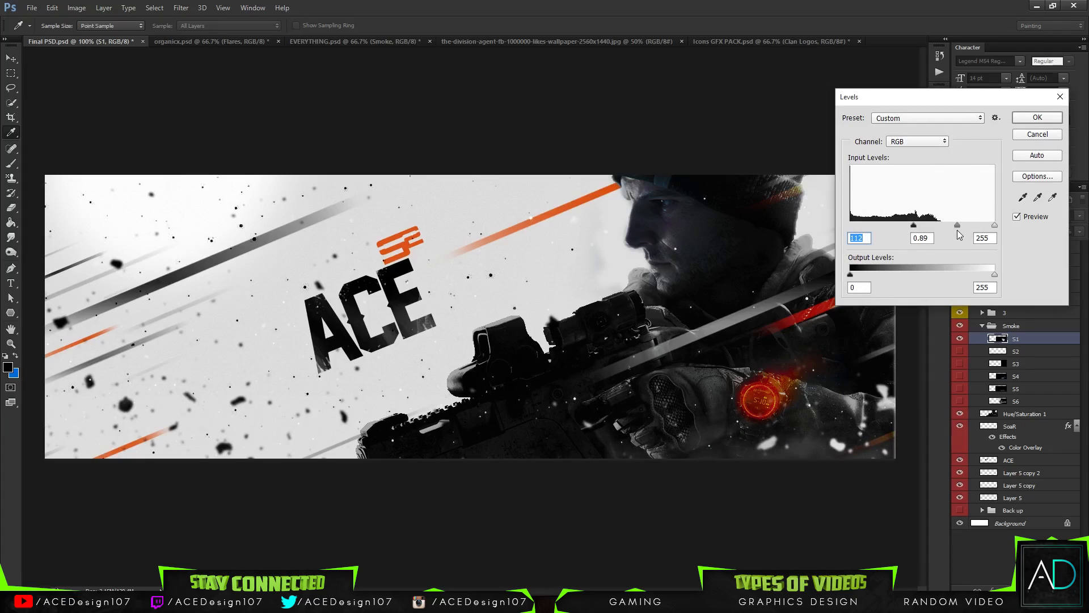
click(1037, 117)
key(e)
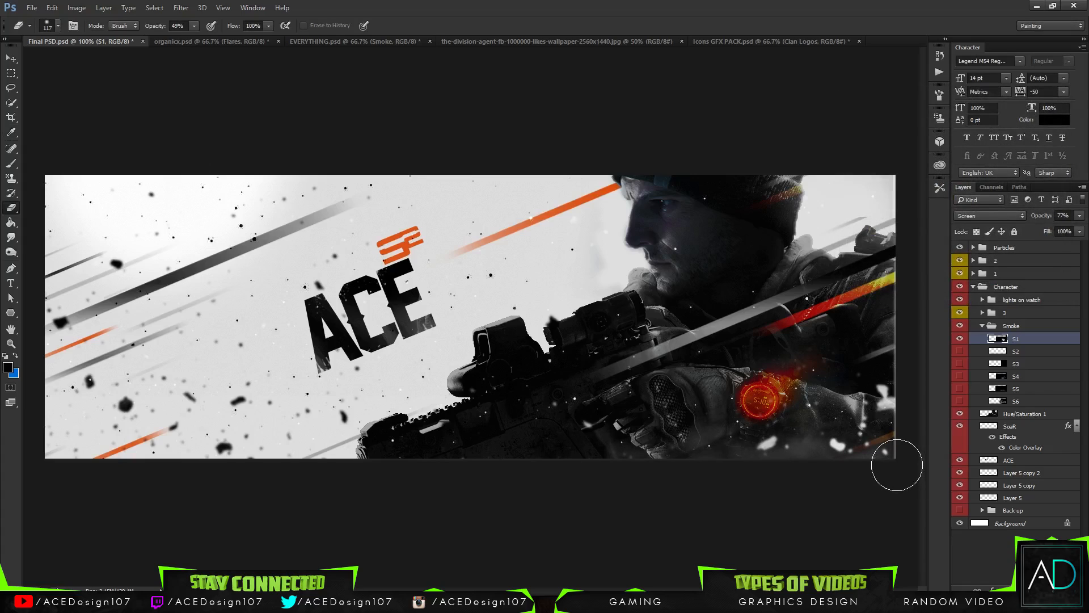
Compare the S3, S4 and S5 smoke layers by toggling their visibility, leave S3 shown and delete S5.
click(959, 366)
click(960, 366)
click(960, 378)
click(960, 377)
click(960, 390)
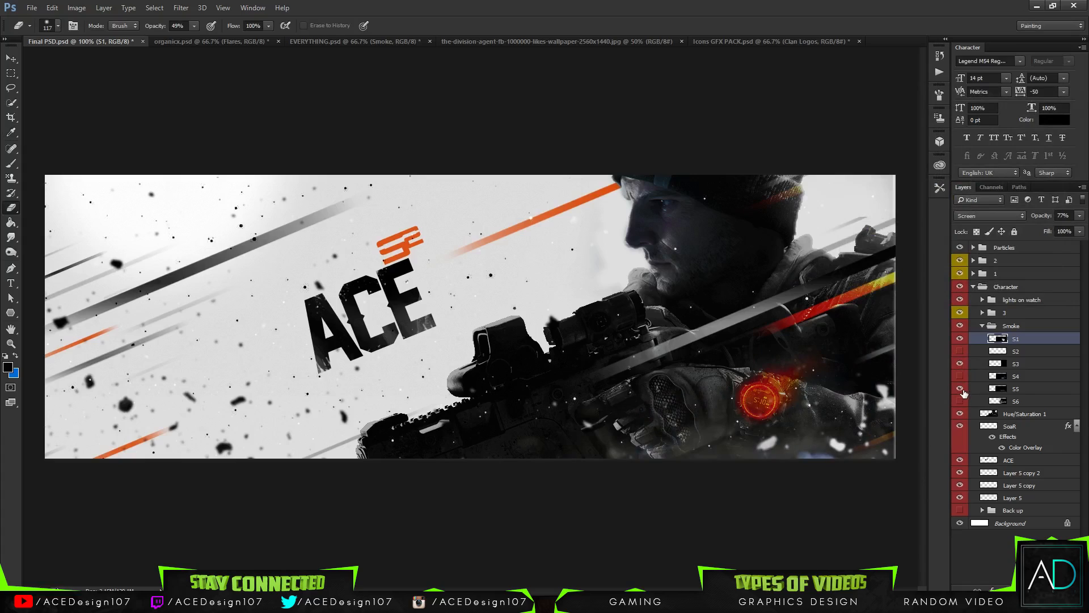
click(960, 389)
click(960, 389)
click(1027, 391)
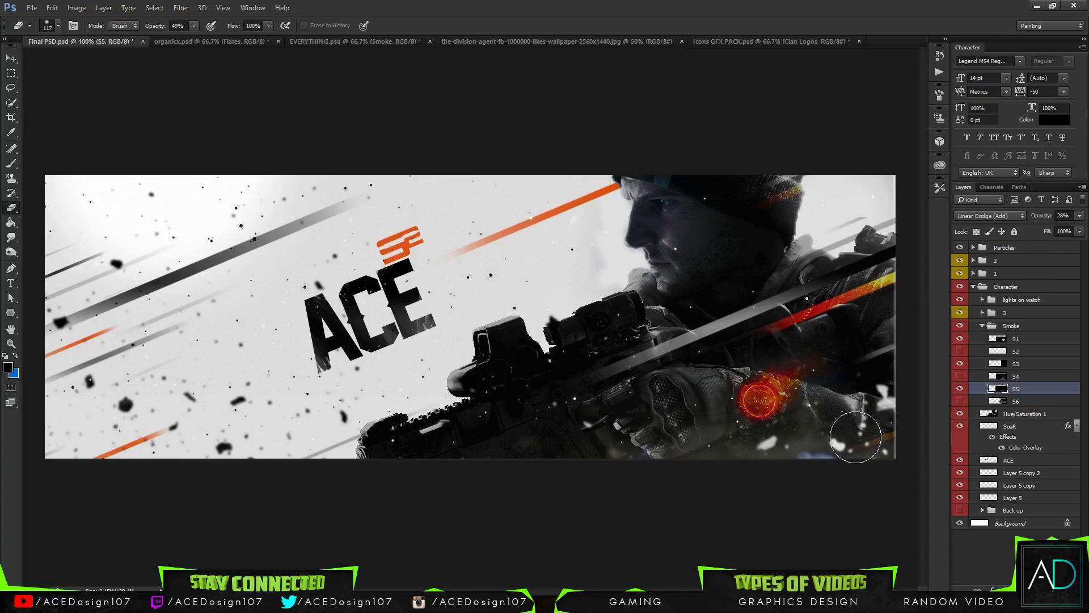
key(Delete)
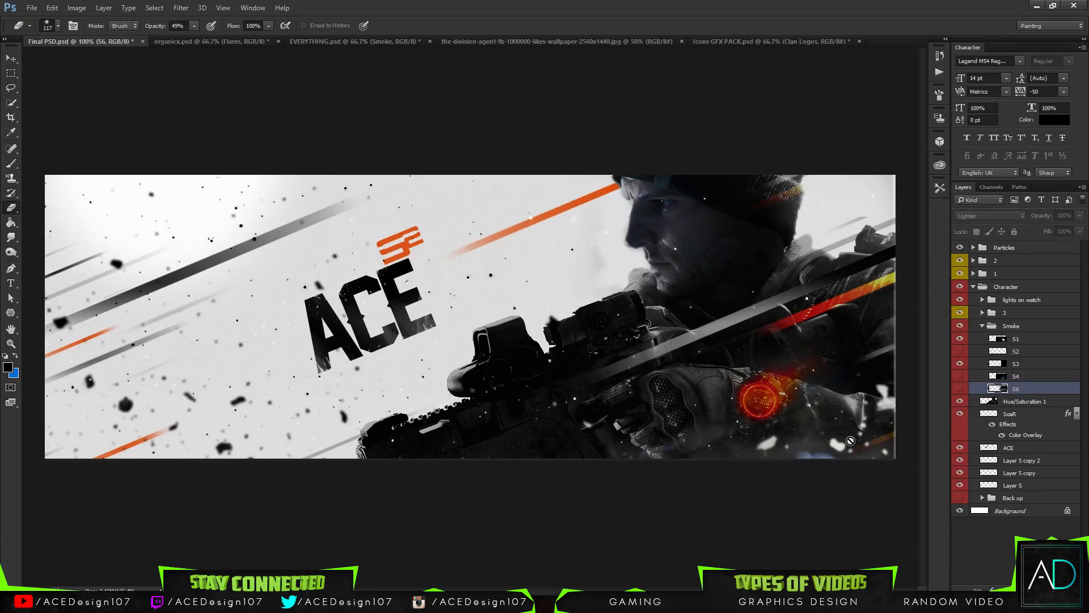